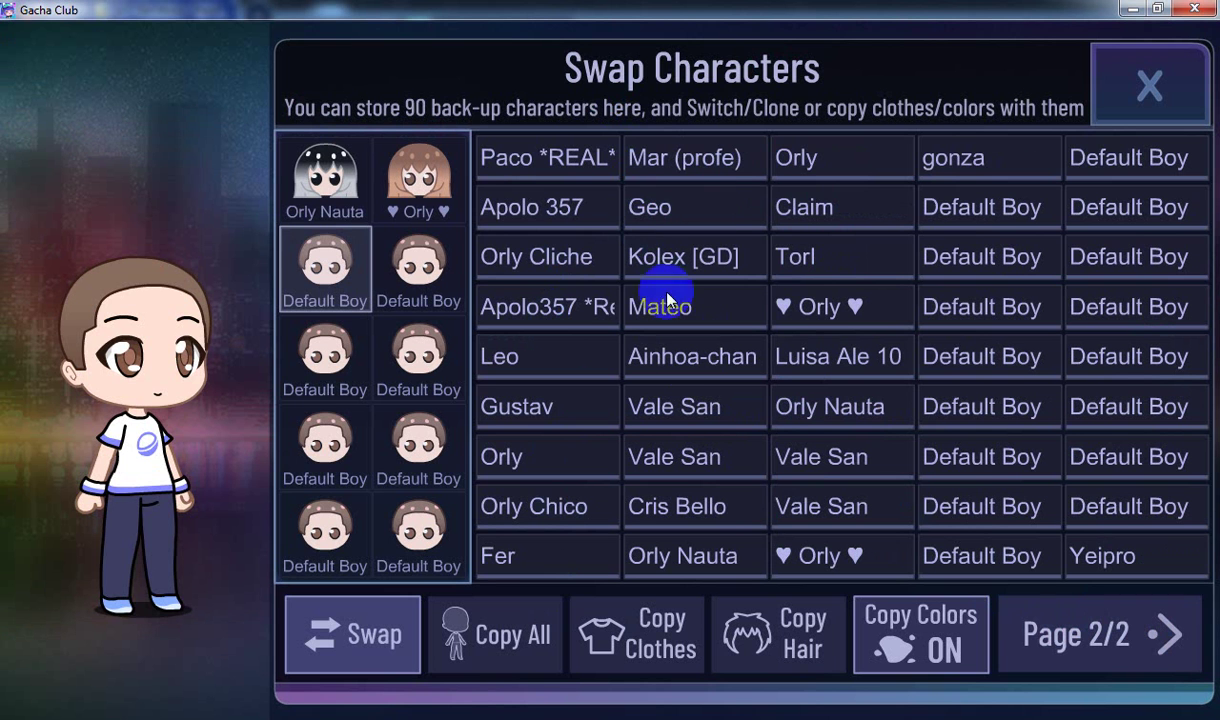
Step: Swap the Ainhoa-chan character into the selected third slot and return to the customization screen
left_click(690, 367)
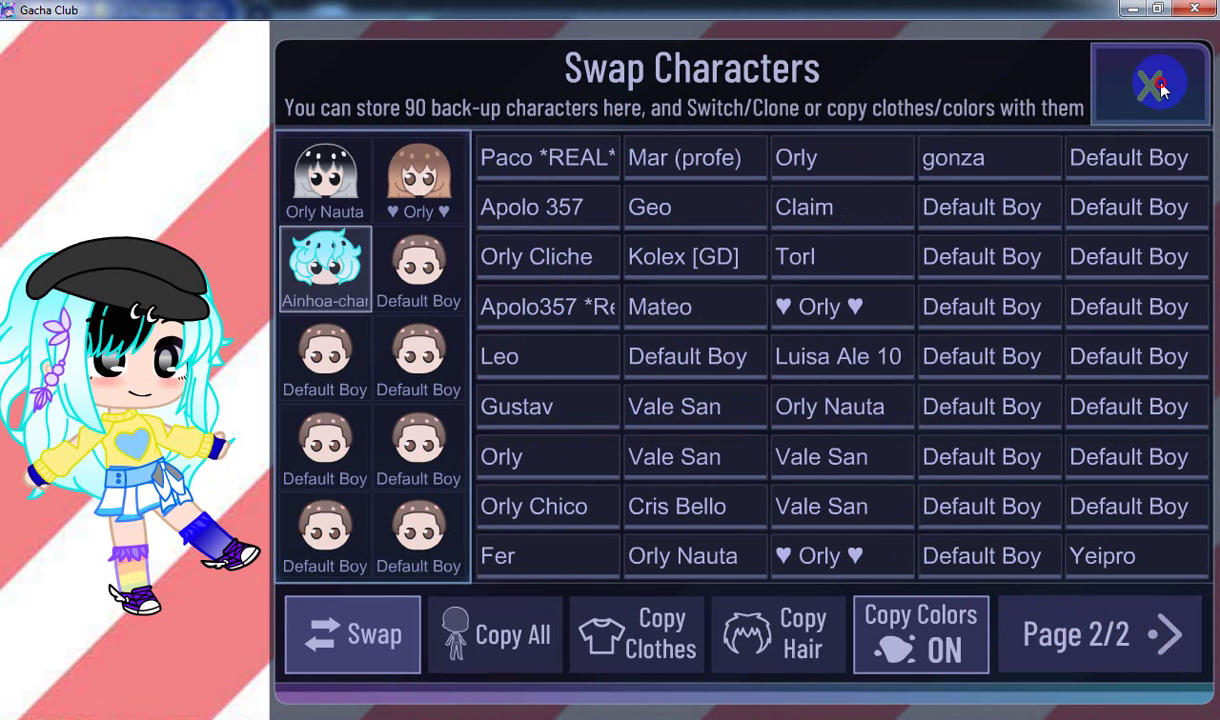
left_click(1148, 95)
left_click(700, 477)
left_click(696, 374)
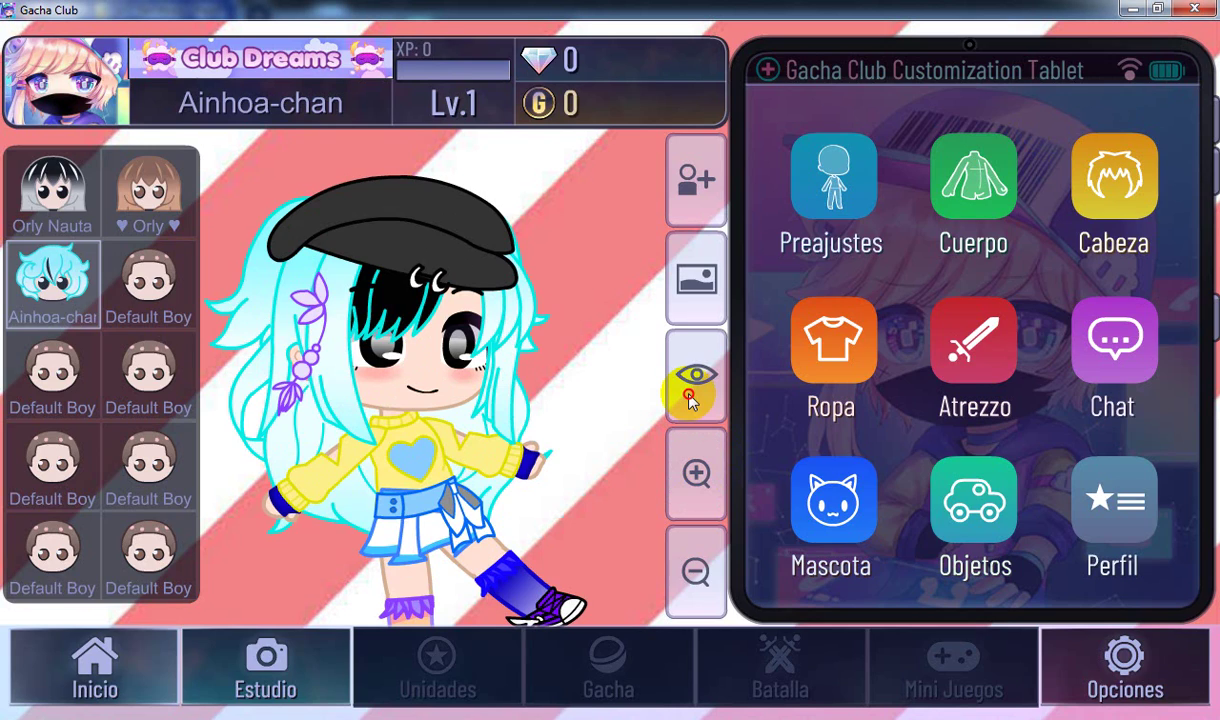
left_click(600, 360)
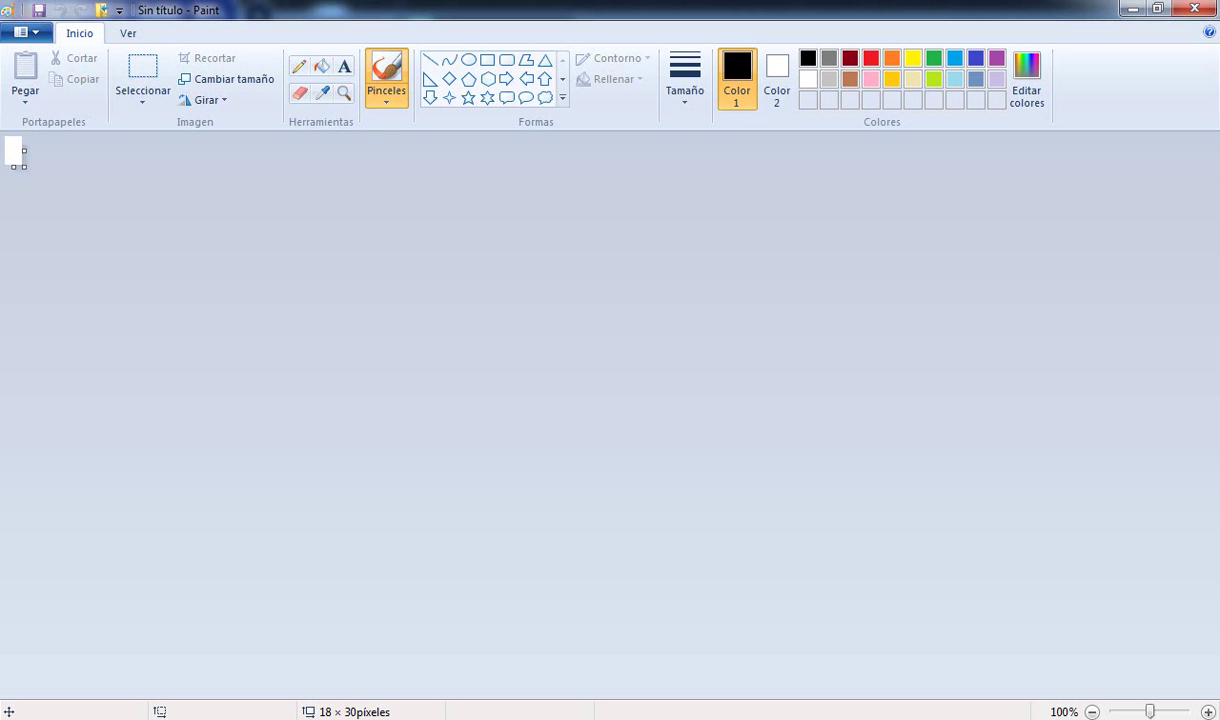
Step: Switch to Paint and enlarge the blank canvas to 940 × 660 pixels
mouse_move(27, 169)
left_mouse_down()
mouse_move(245, 440)
mouse_move(444, 570)
mouse_move(433, 567)
mouse_move(427, 526)
mouse_move(465, 526)
mouse_move(480, 542)
left_mouse_up()
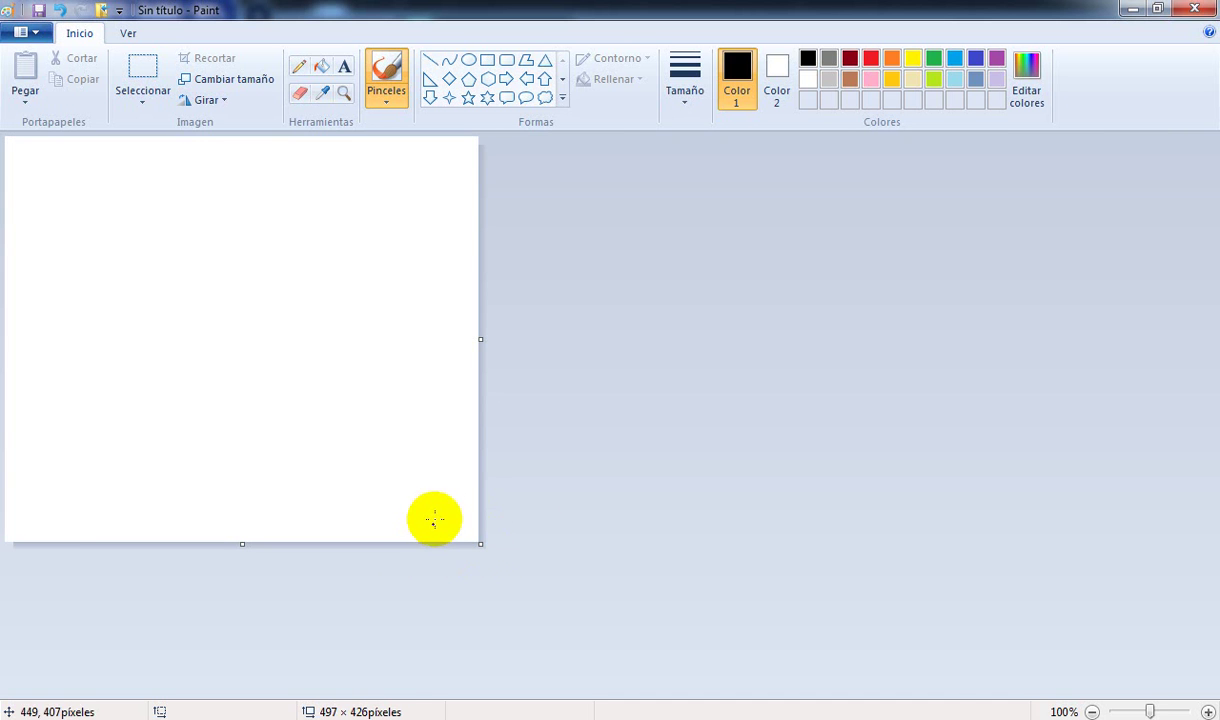
left_click(1208, 712)
left_click_drag(955, 545, 1198, 548)
left_click(1092, 712)
left_click(1092, 712)
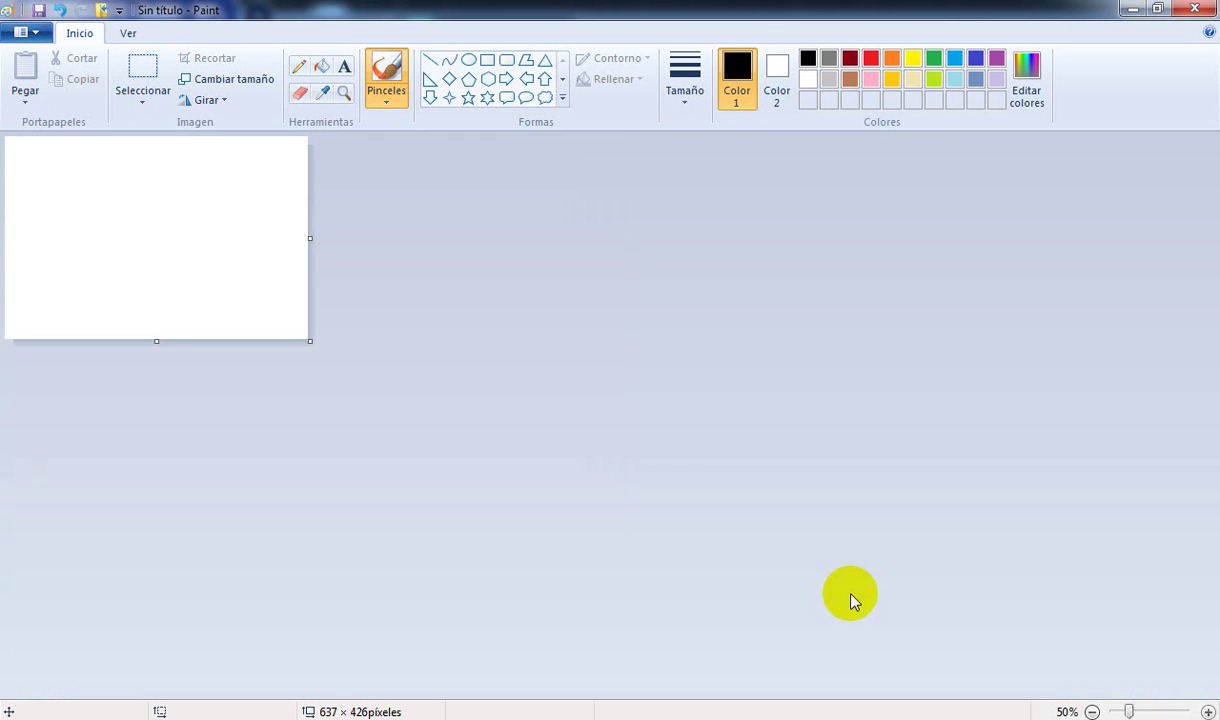
left_click_drag(310, 341, 455, 452)
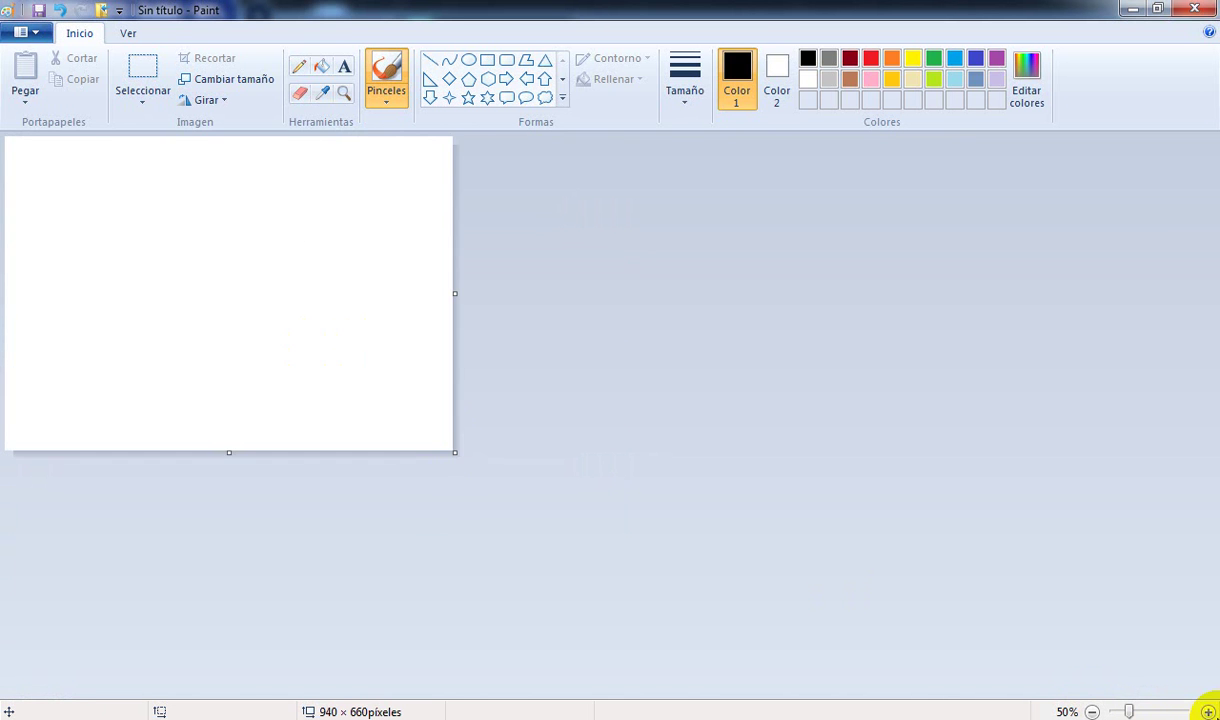
left_click(1208, 712)
left_click(1208, 712)
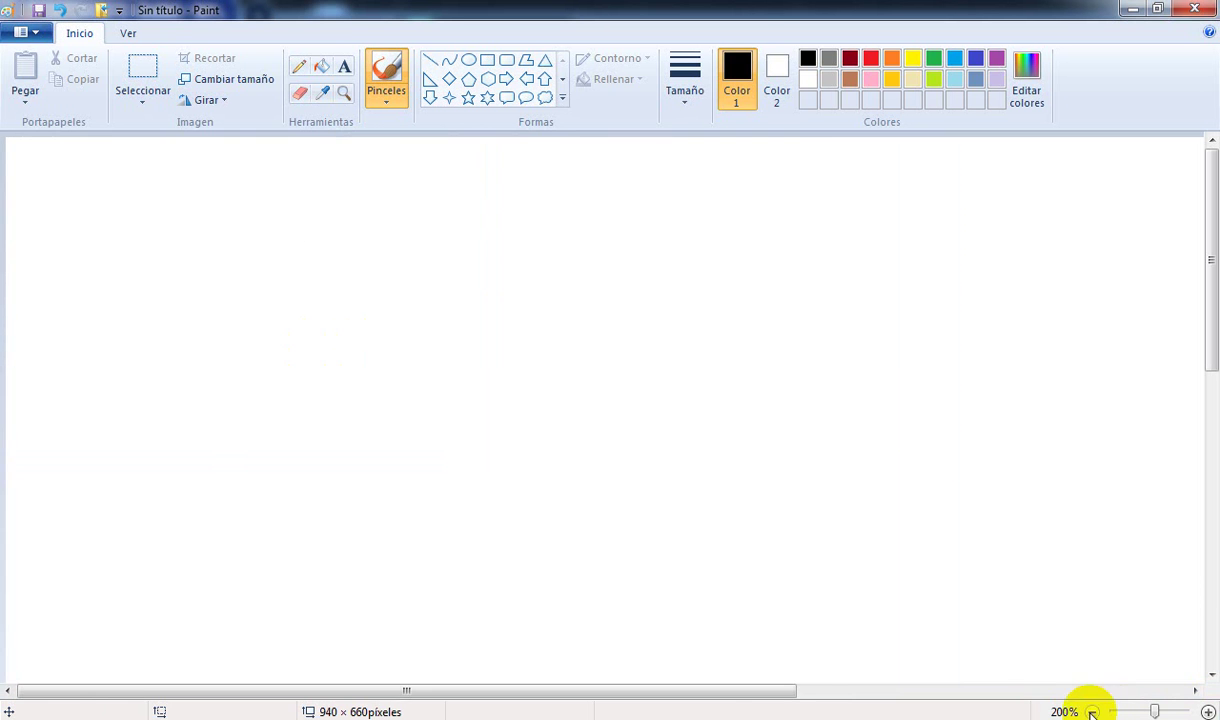
left_click(740, 690)
left_click_drag(740, 690, 929, 686)
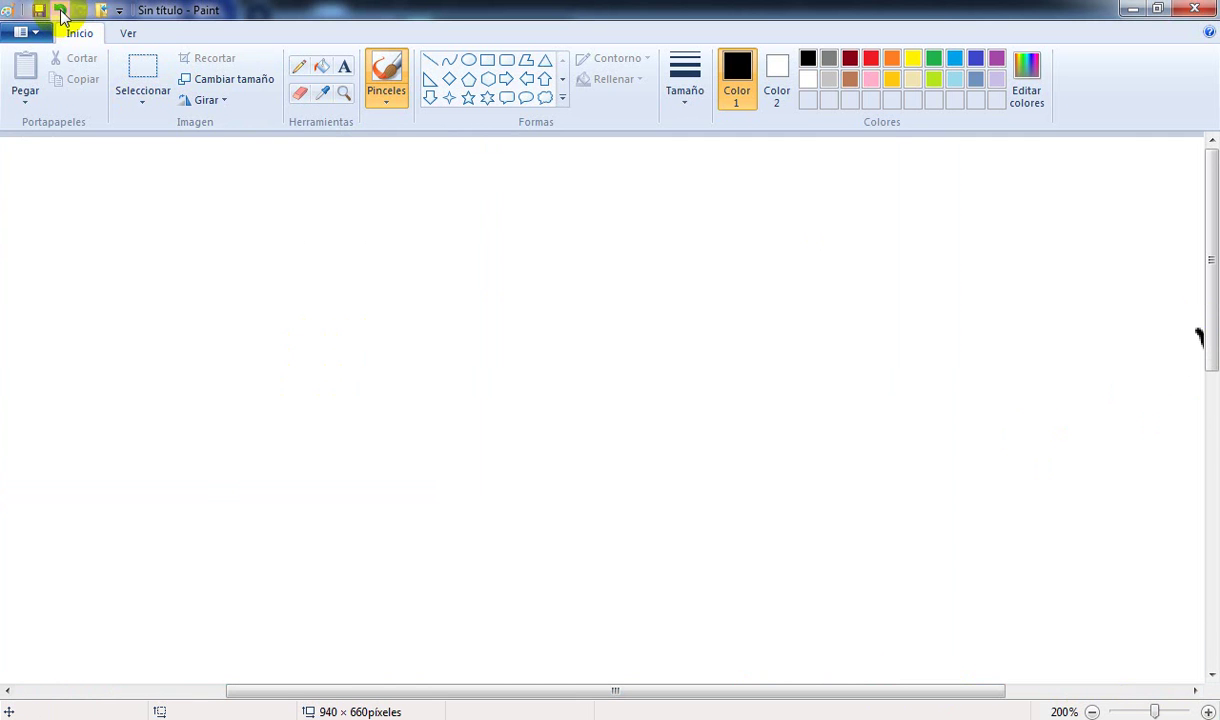
left_click_drag(1210, 270, 1205, 330)
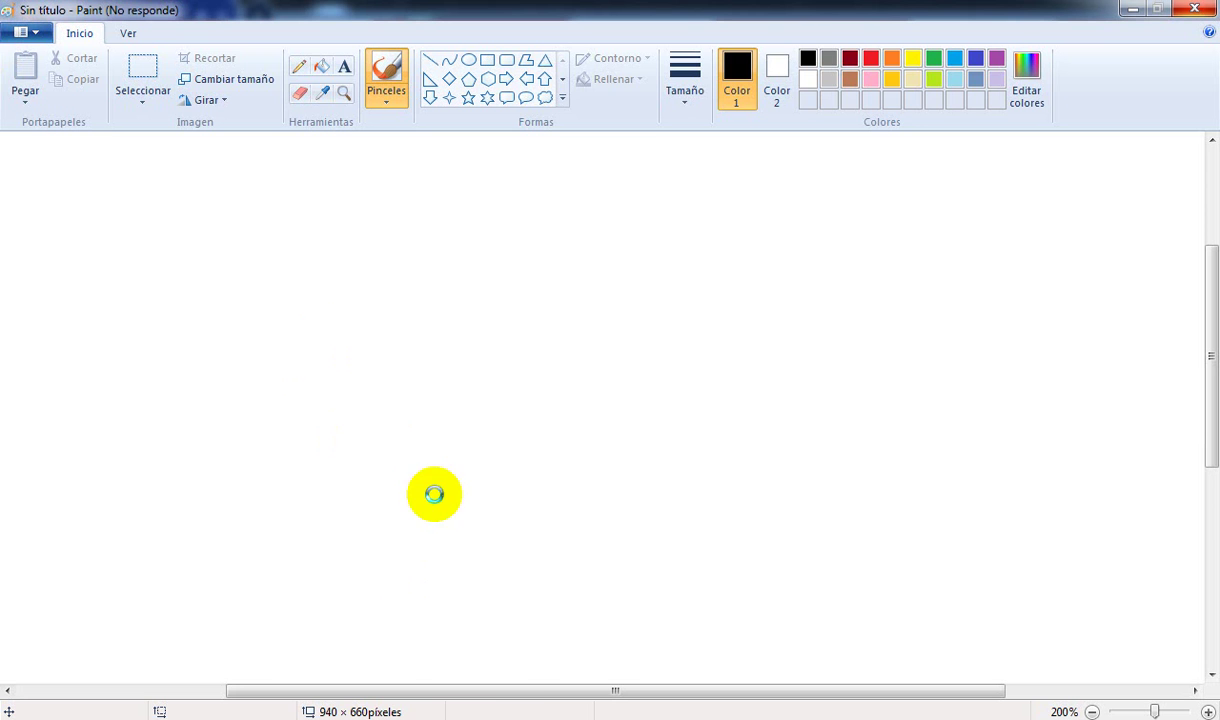
Step: Switch to Gacha Club and check the Ainhoa-chan character as the drawing reference
left_click(557, 718)
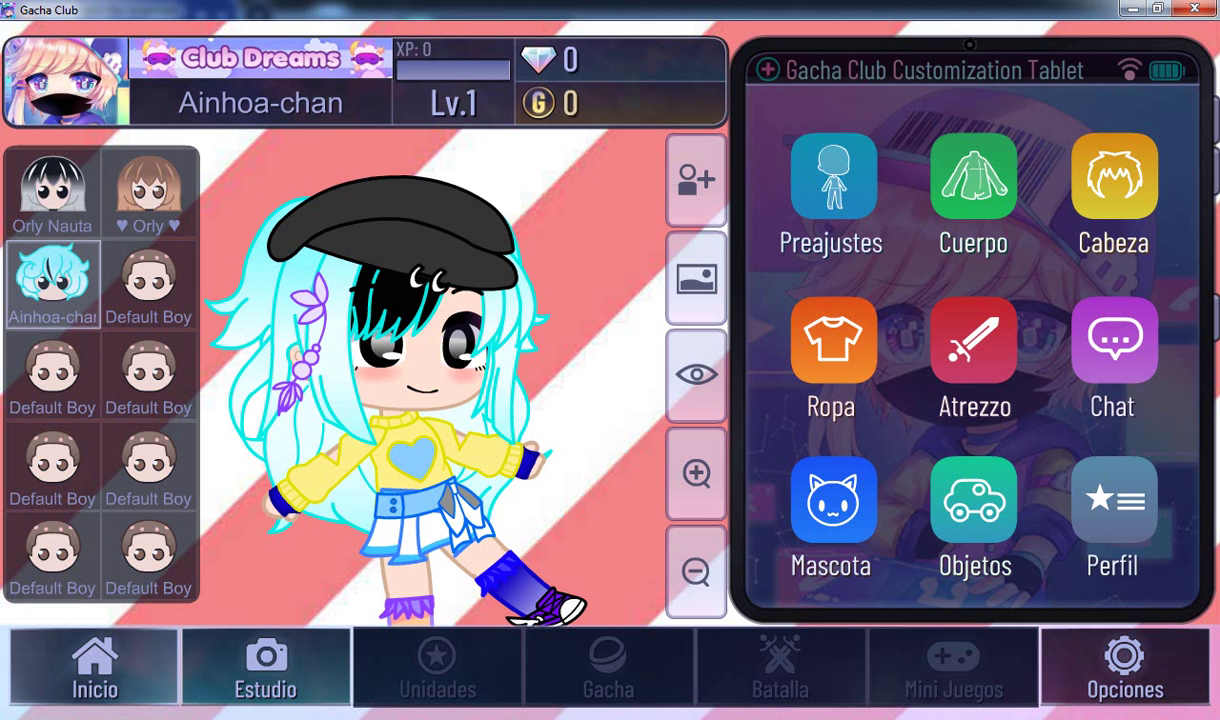
left_click(690, 383)
left_click(692, 380)
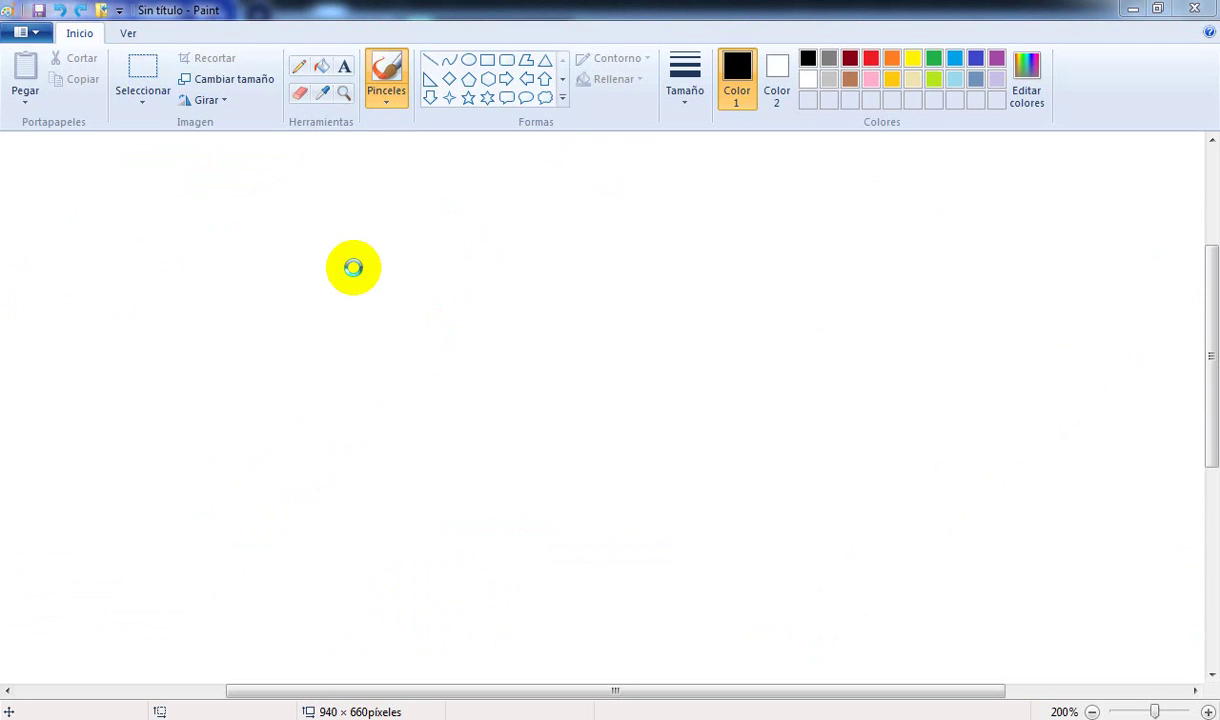
Step: Save the Paint drawing as a PNG named "edit para ainhoa chan" in the Documents library
key("ctrl+s")
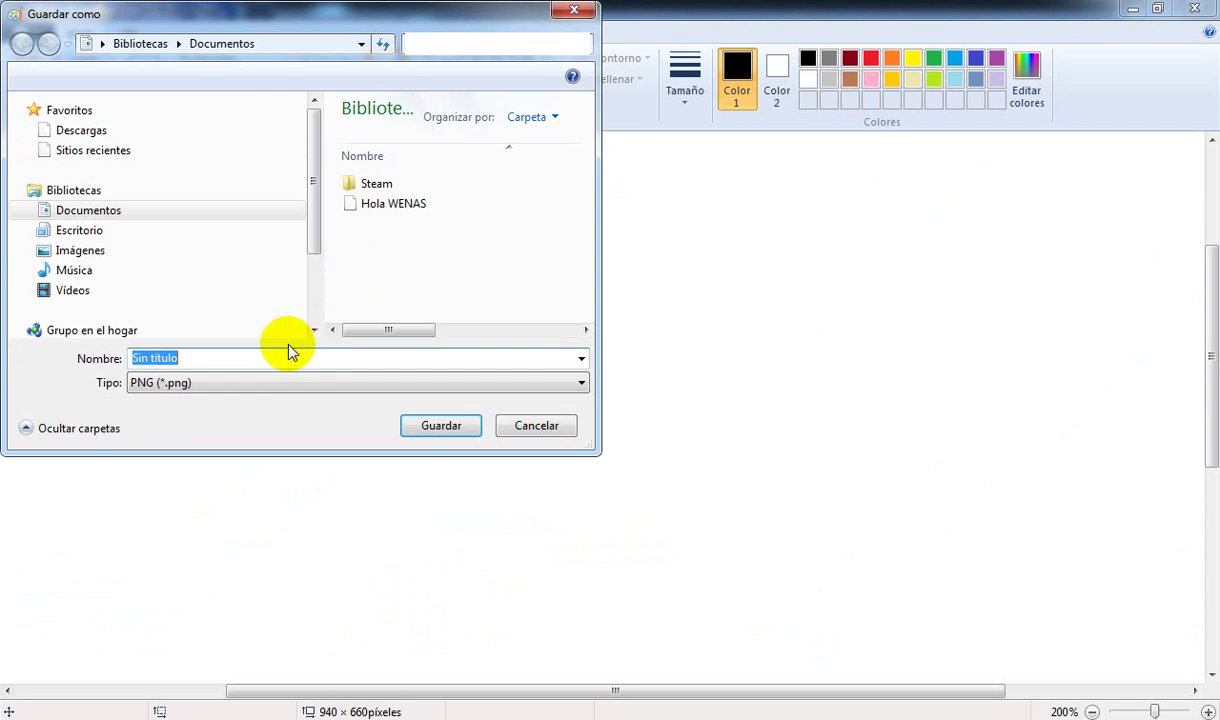
key("BackSpace")
type("edit para ainhoa chan")
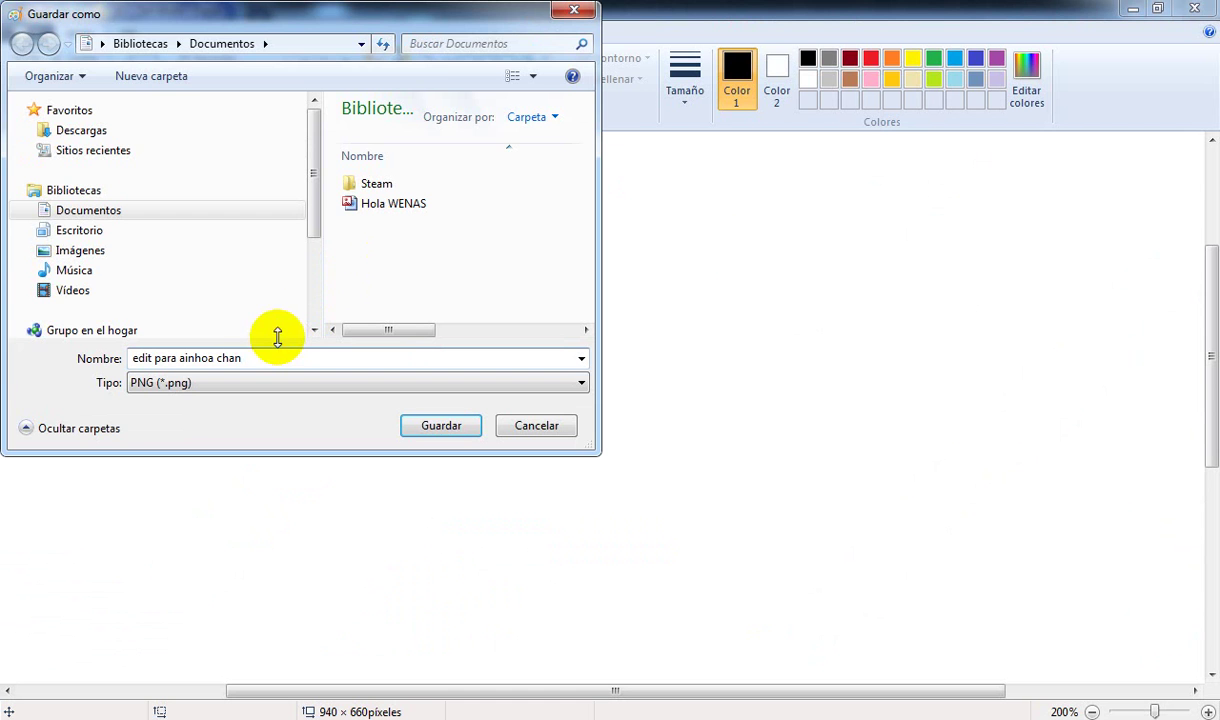
left_click(441, 426)
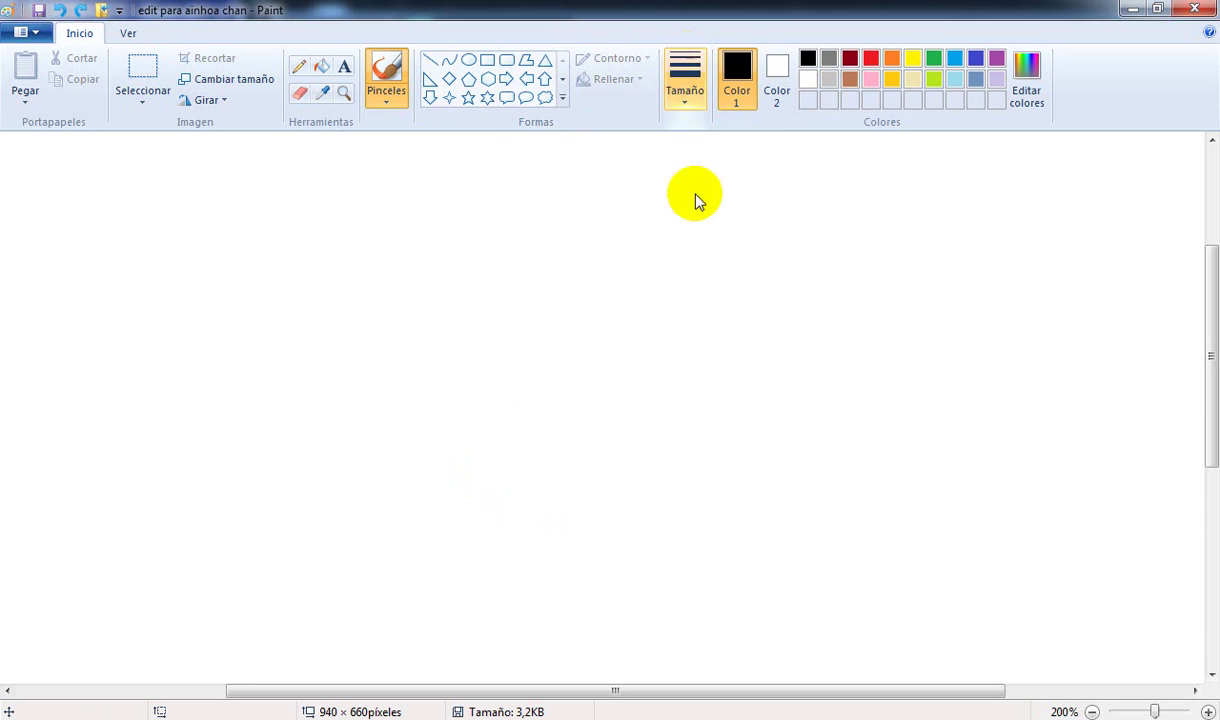
Step: Set a thinner stroke size for the black brush used for the outlines
left_click(685, 75)
left_click(703, 240)
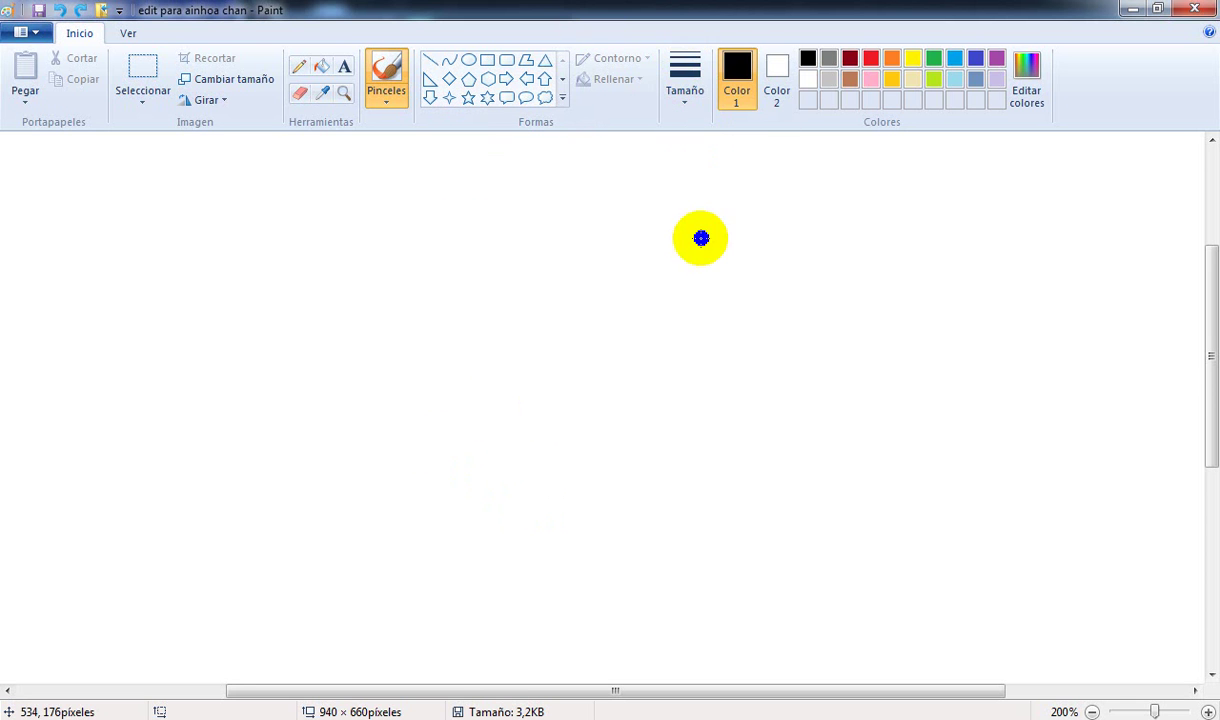
left_click(685, 75)
left_click(689, 206)
left_click_drag(741, 692, 781, 692)
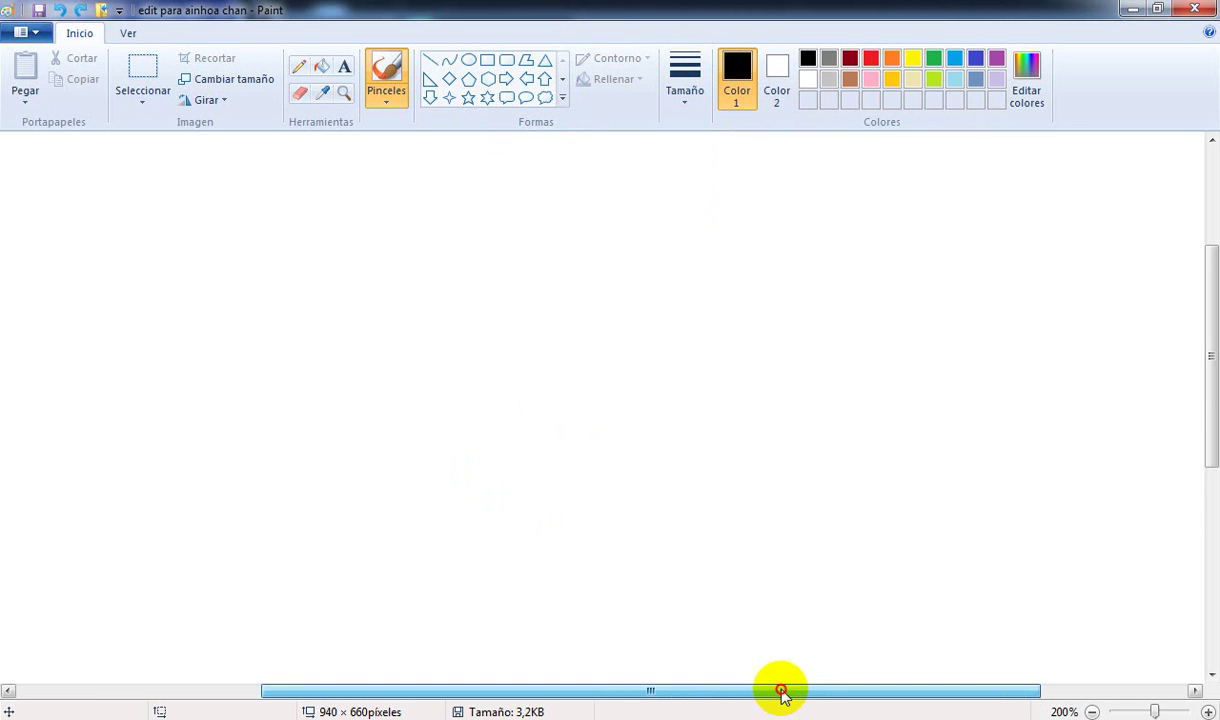
left_click_drag(1212, 355, 1207, 401)
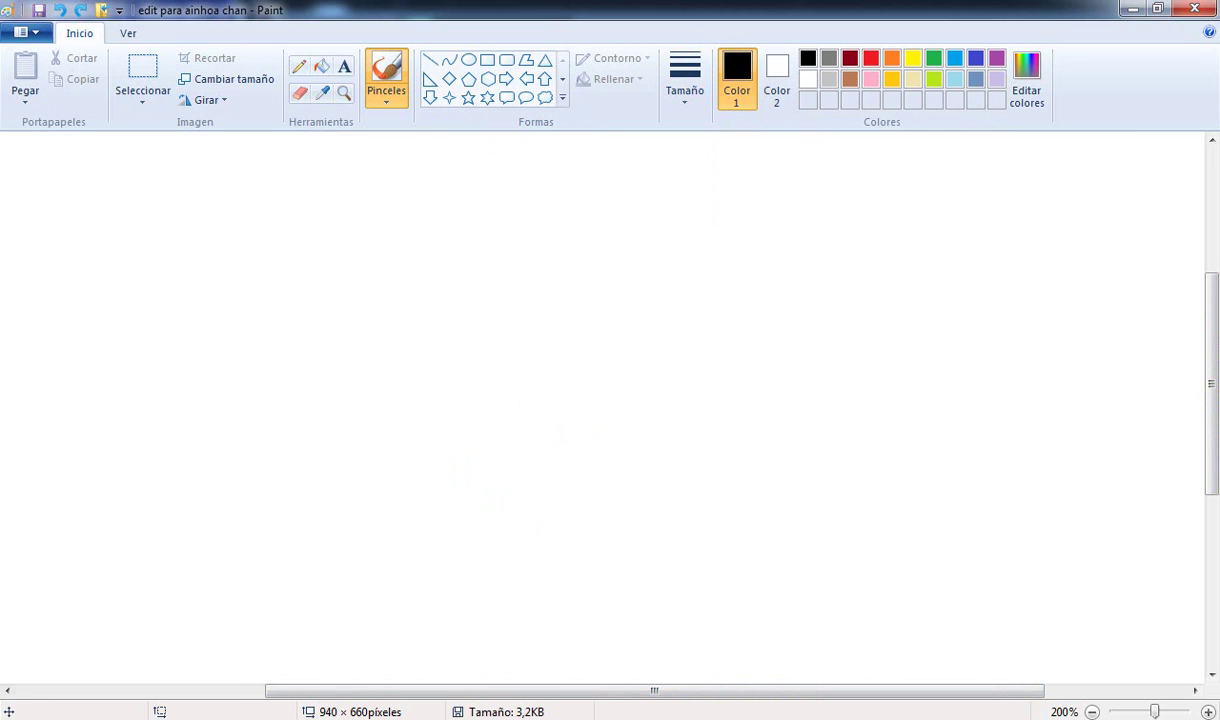
Step: Switch to Gacha Club, enlarge the character and hide the interface around it
left_click(528, 432)
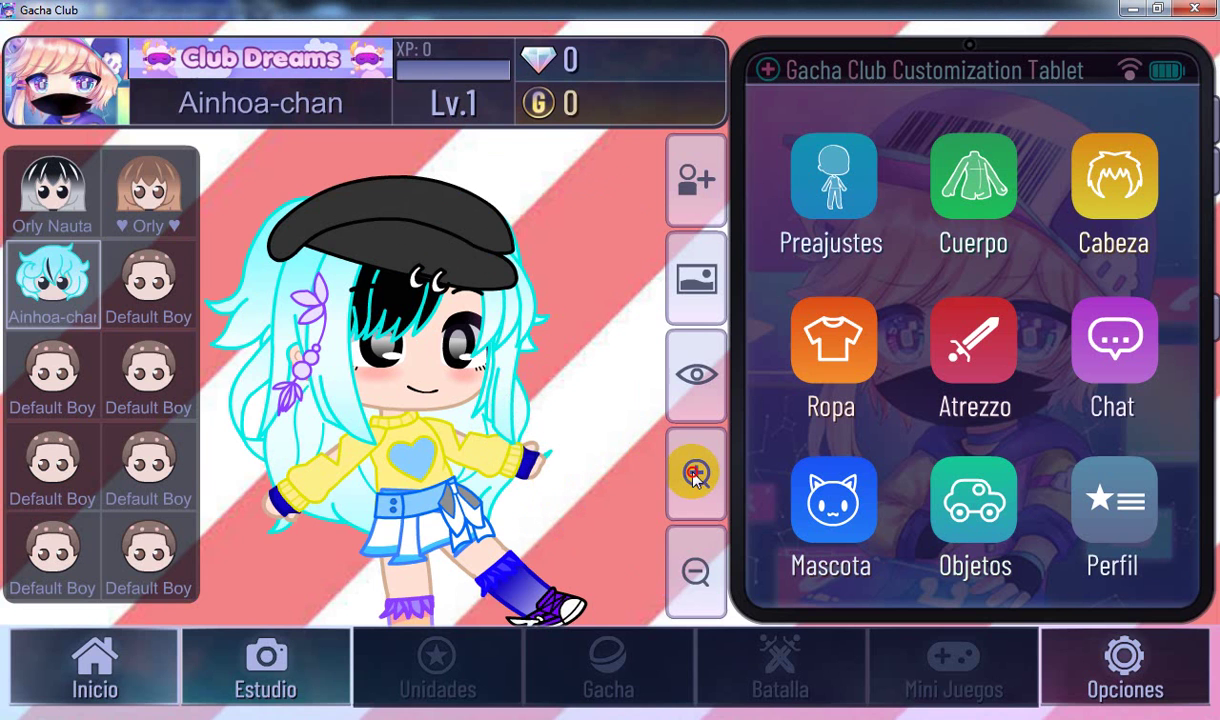
left_click(690, 462)
left_click(682, 352)
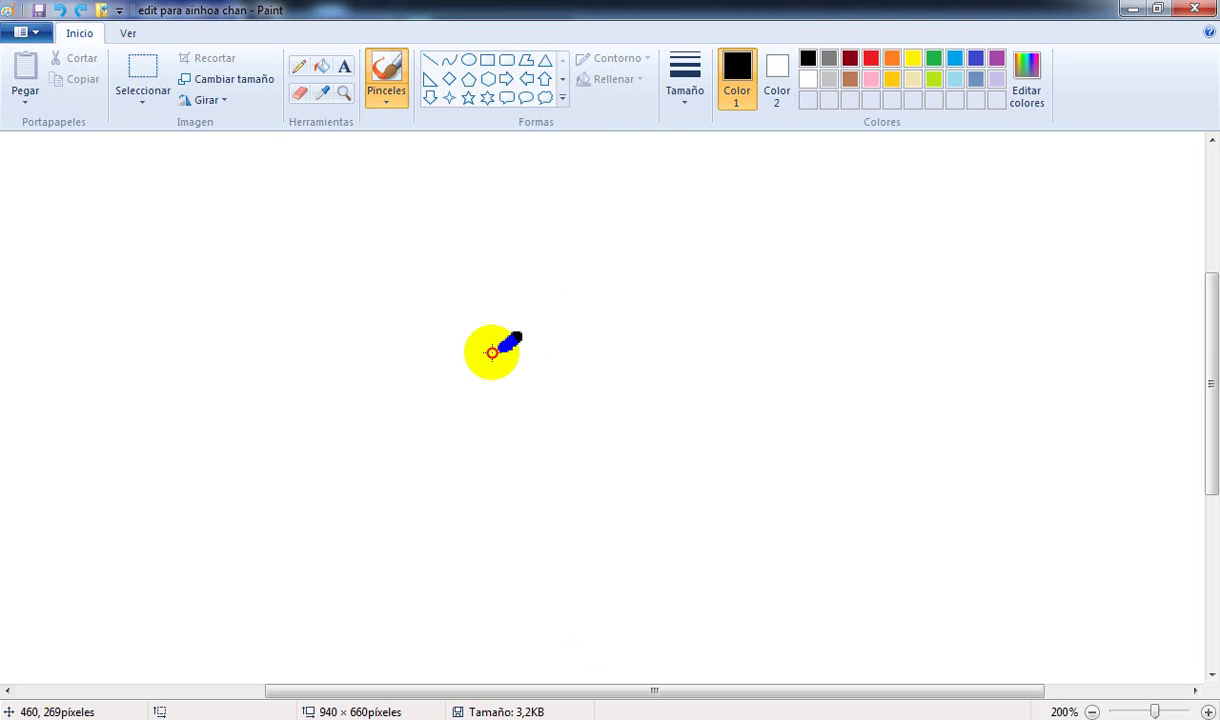
mouse_move(492, 352)
left_mouse_down()
mouse_move(410, 373)
mouse_move(325, 372)
mouse_move(284, 351)
mouse_move(265, 297)
mouse_move(317, 213)
mouse_move(476, 153)
mouse_move(786, 169)
mouse_move(933, 240)
left_mouse_up()
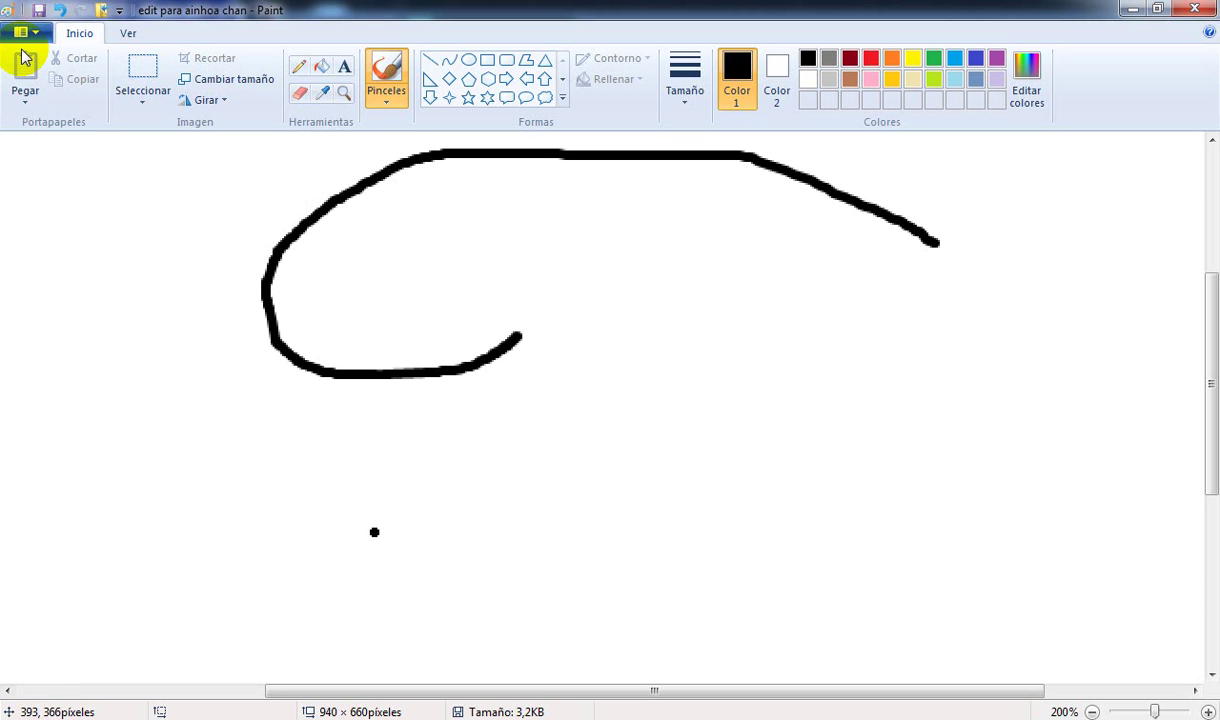
left_click(56, 10)
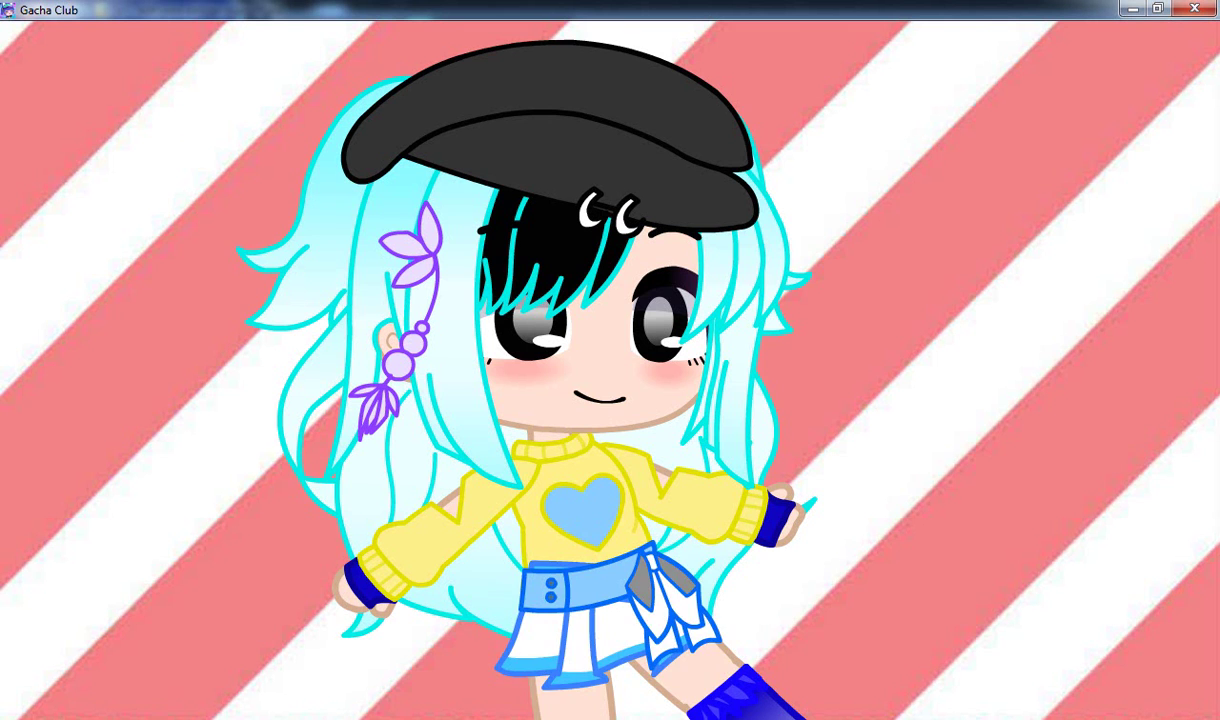
mouse_move(616, 718)
left_click(616, 717)
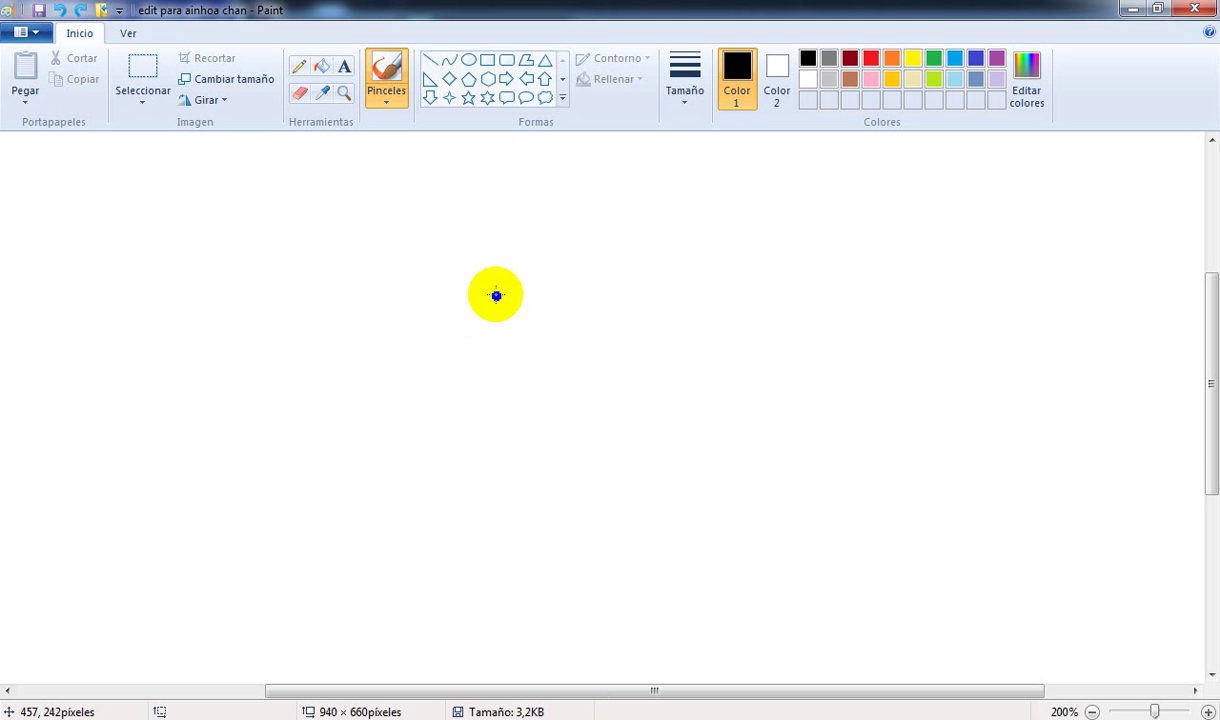
Step: Draw the character's long front hair lock with two curved black strokes meeting in a pointed lower tip, following the Gacha Club reference
mouse_move(494, 296)
left_mouse_down()
mouse_move(447, 363)
mouse_move(441, 503)
mouse_move(485, 612)
mouse_move(527, 638)
left_mouse_up()
left_click(616, 717)
left_click(616, 717)
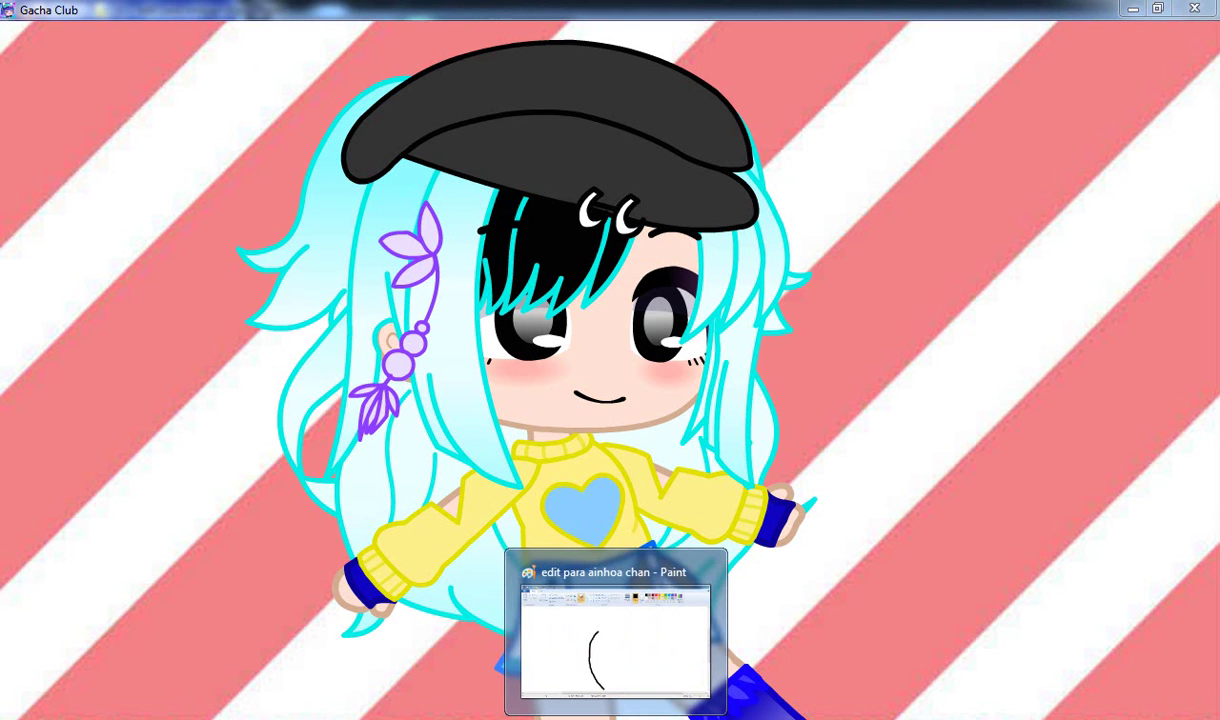
scroll(374, 350, "down", 5)
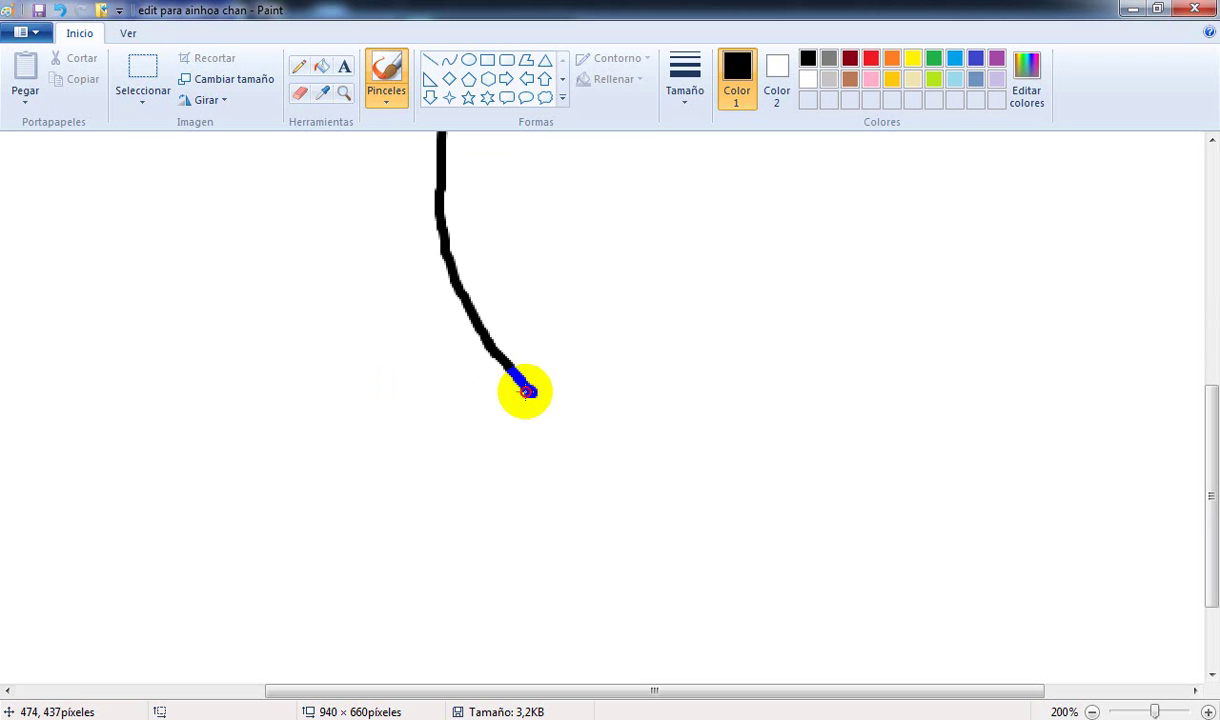
mouse_move(525, 390)
left_mouse_down()
mouse_move(471, 381)
mouse_move(373, 316)
mouse_move(351, 277)
left_mouse_up()
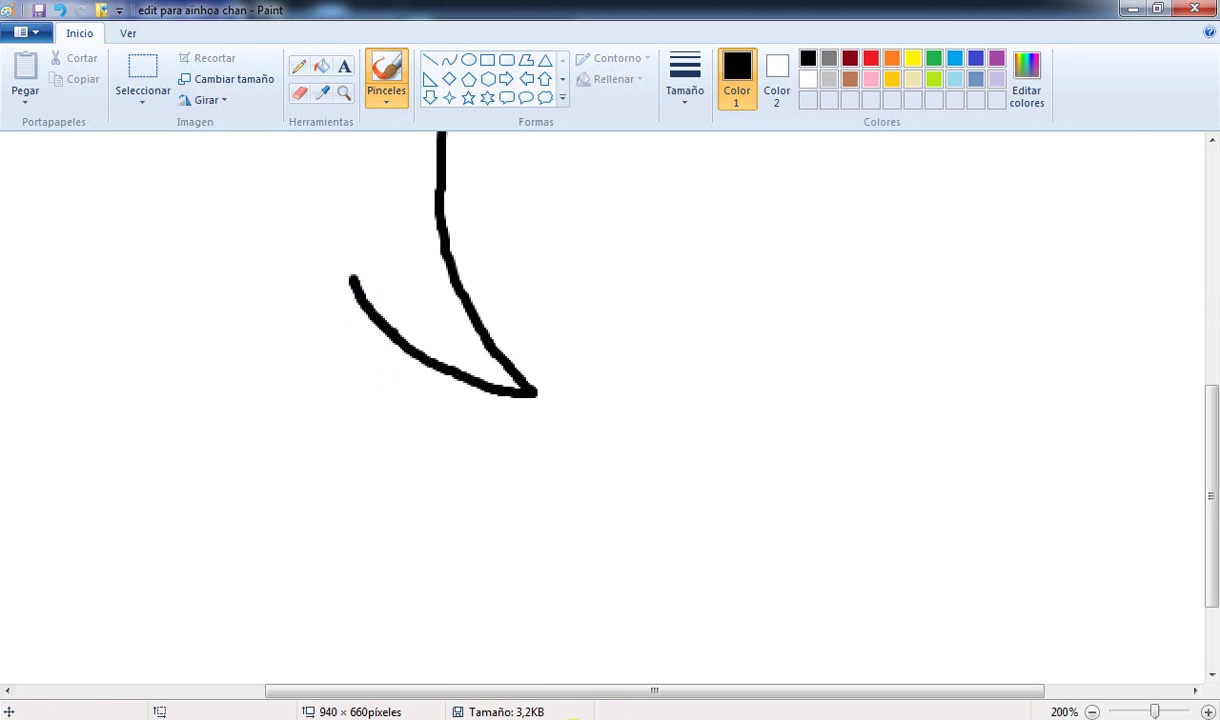
Step: Draw the outer edge of the hair lock as a long curve and join its pointed tip to the inner strand
left_click(573, 718)
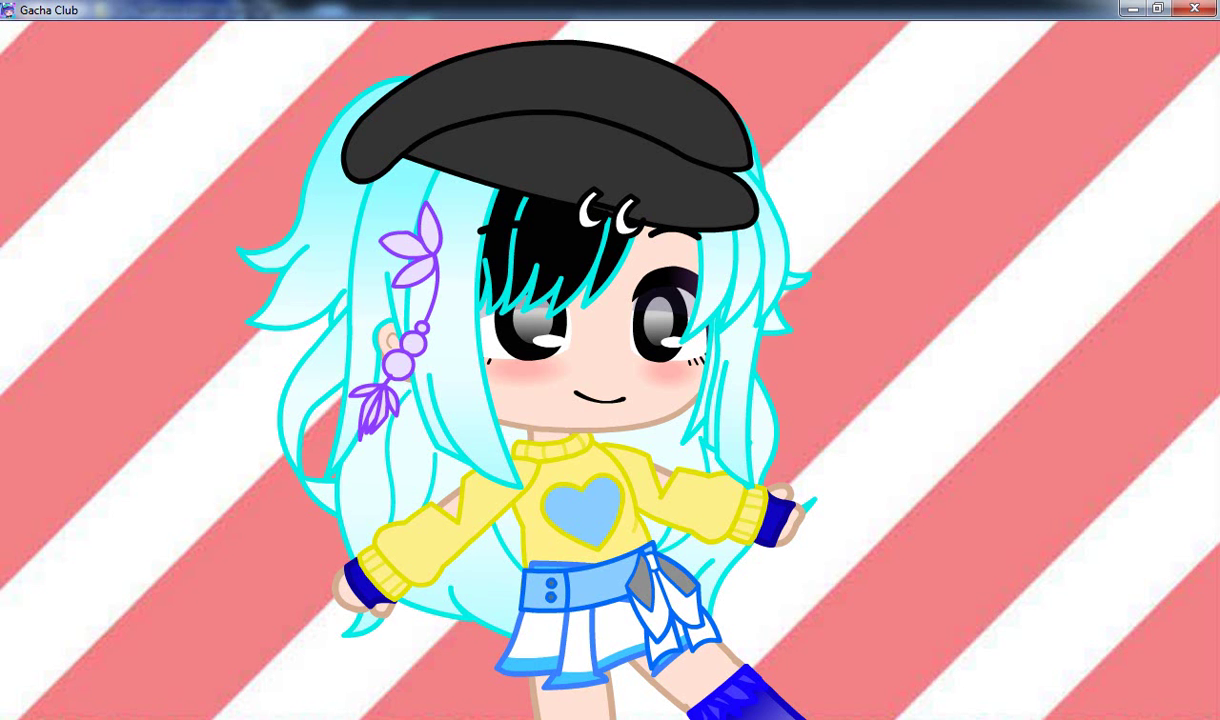
key("alt+Tab")
scroll(358, 290, "up", 3)
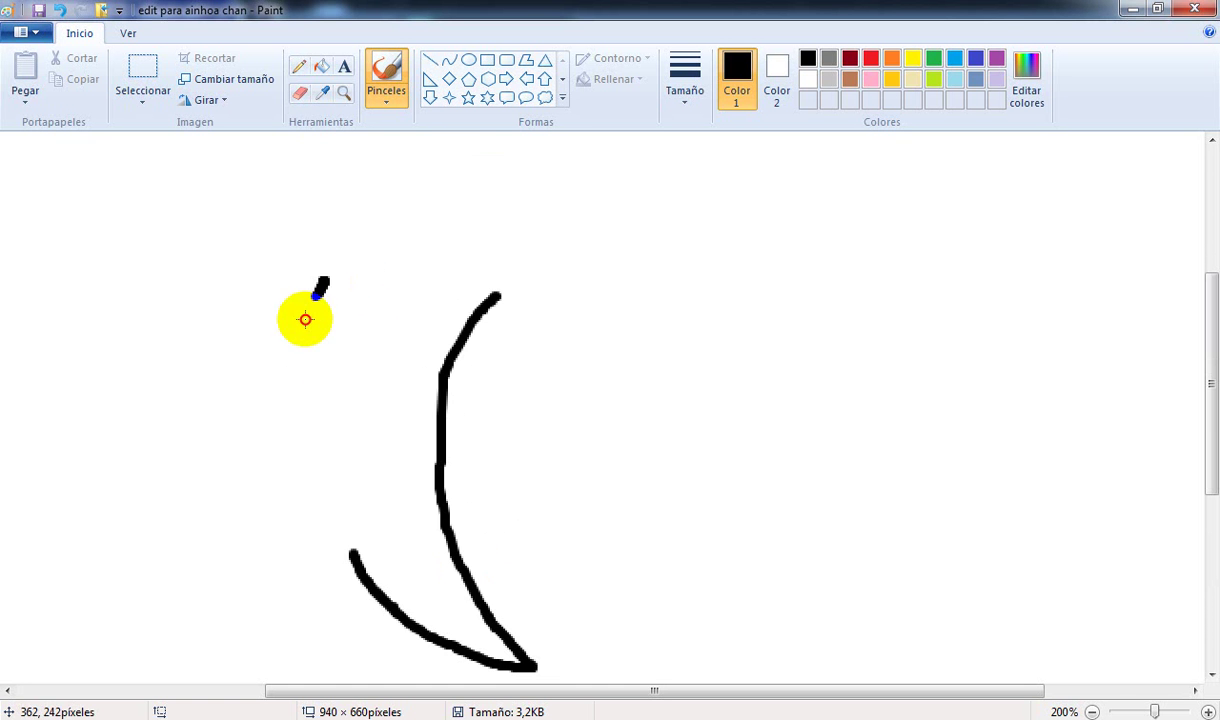
mouse_move(305, 319)
left_mouse_down()
mouse_move(287, 414)
mouse_move(290, 523)
mouse_move(332, 612)
mouse_move(421, 660)
left_mouse_up()
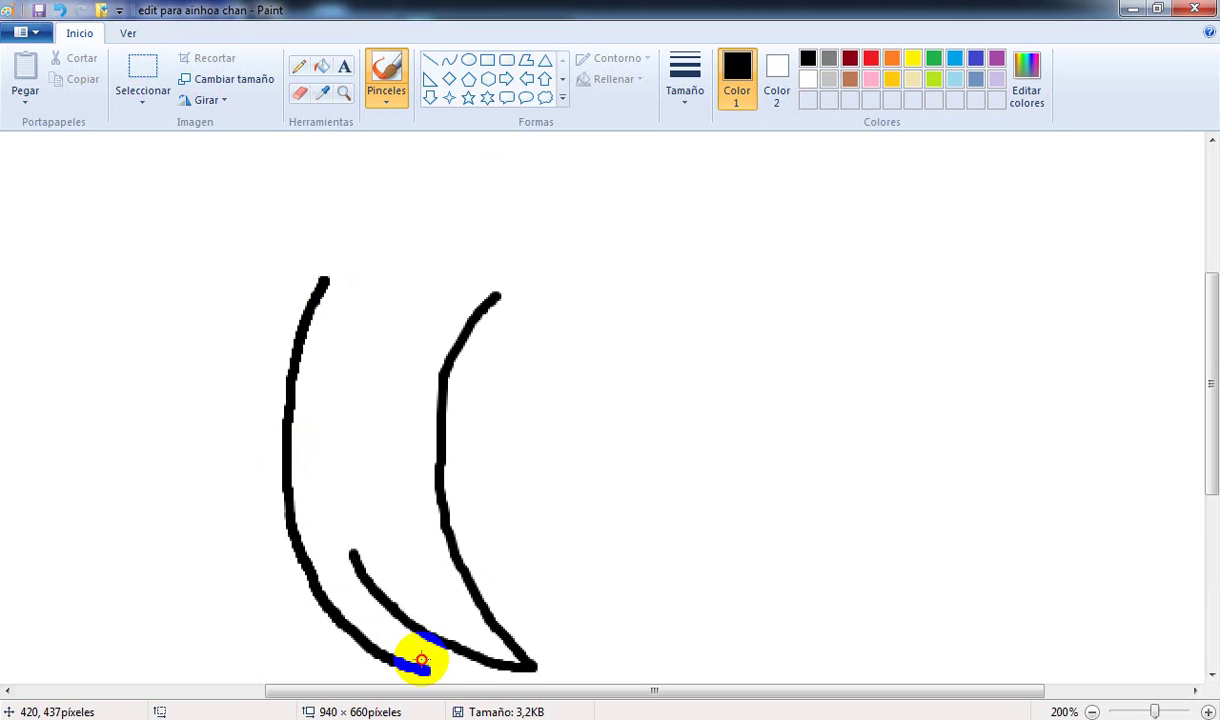
key("alt+Tab")
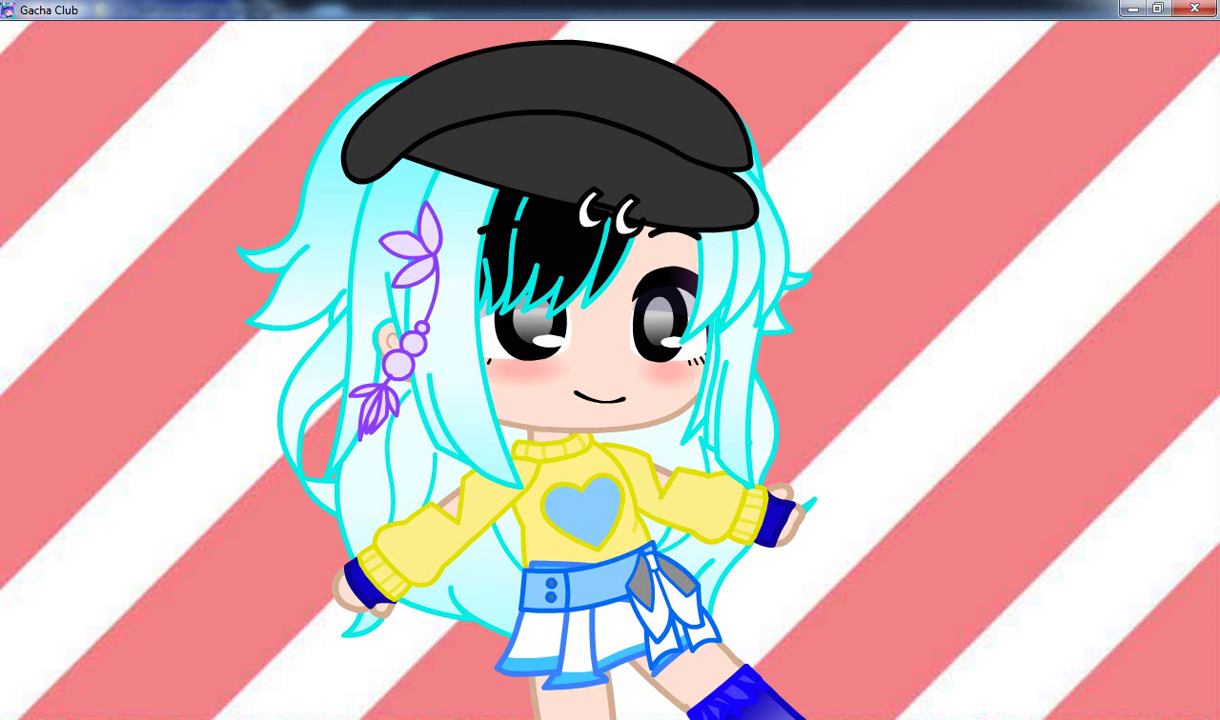
key("alt+Tab")
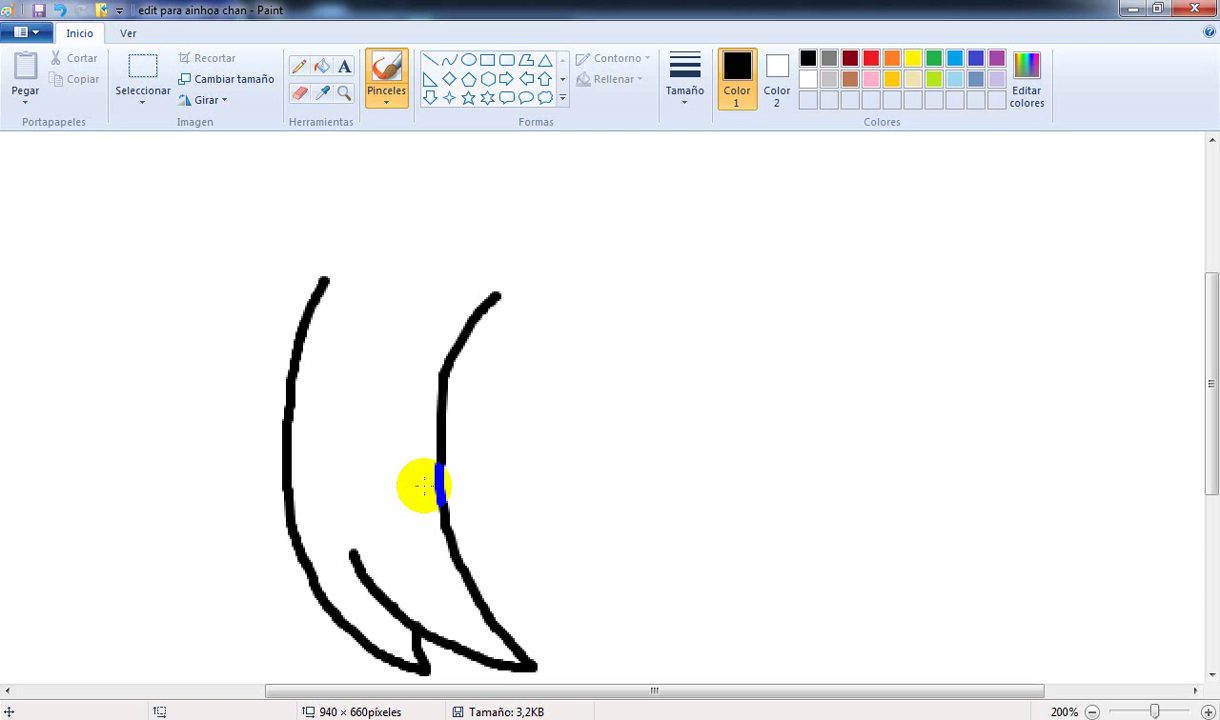
Step: Draw the first fringe strands in black, branching upward from the inner edge of the long hair lock, following the Gacha Club reference
mouse_move(438, 474)
left_mouse_down()
mouse_move(492, 420)
mouse_move(504, 383)
left_mouse_up()
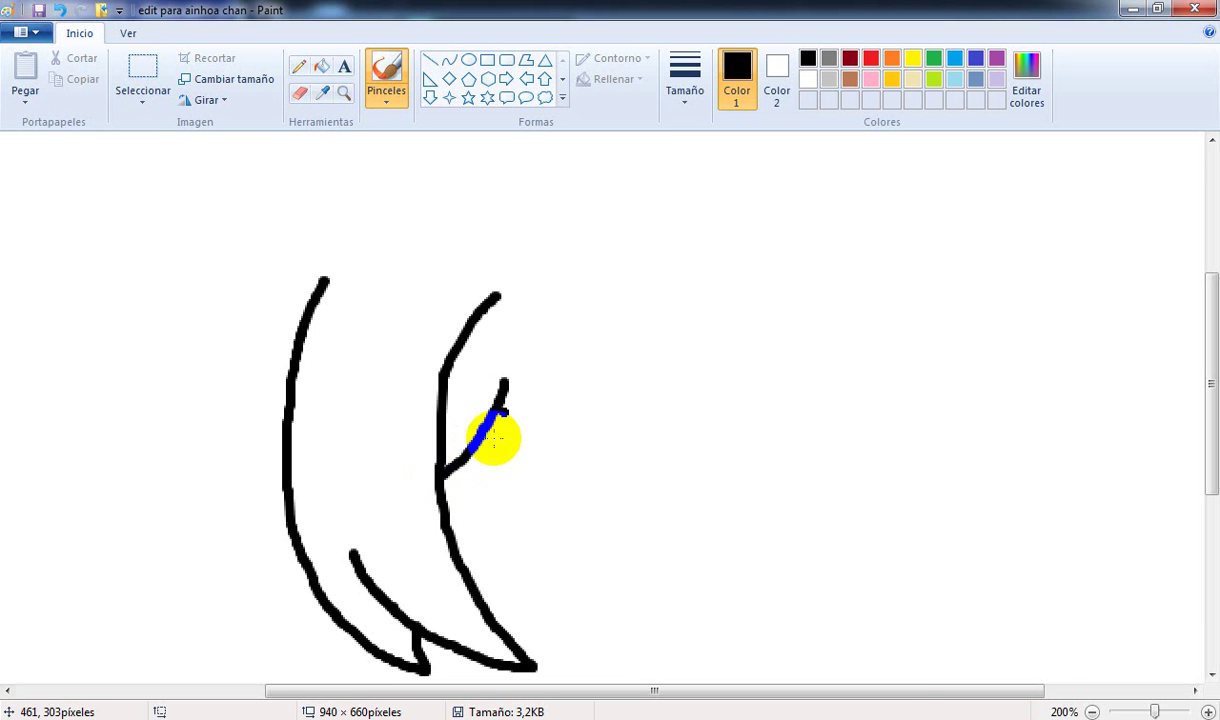
mouse_move(480, 438)
left_mouse_down()
mouse_move(537, 416)
mouse_move(581, 361)
left_mouse_up()
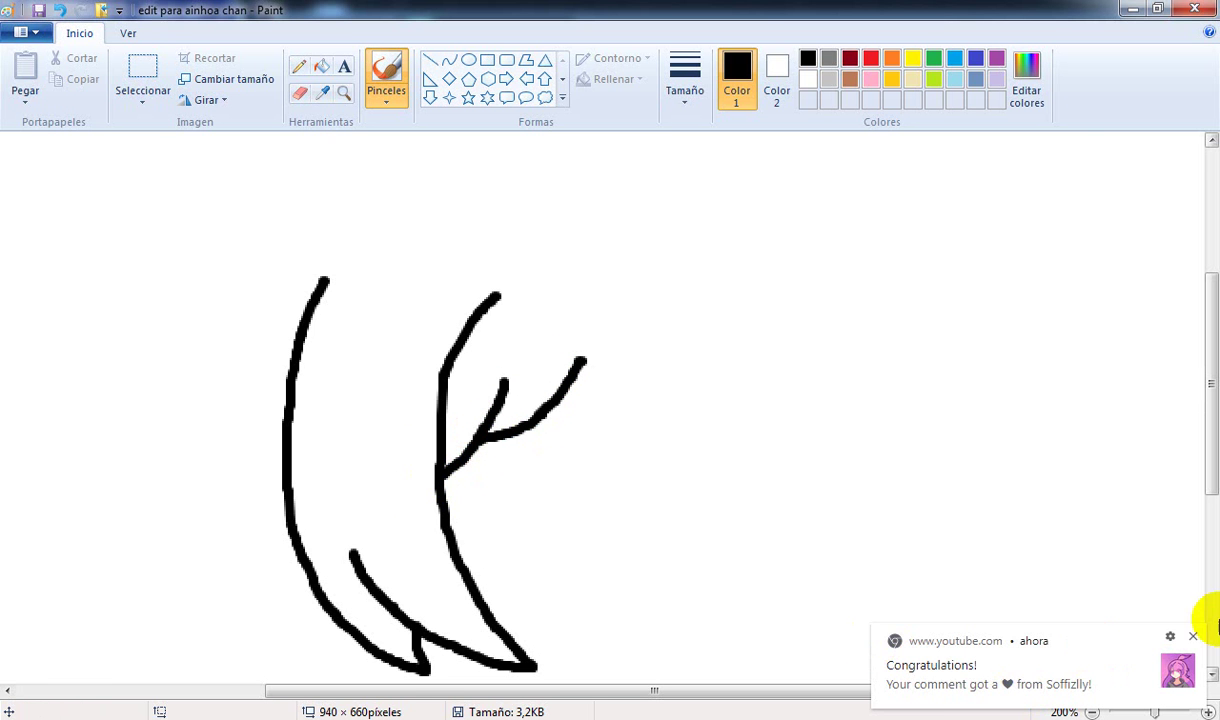
left_click(1193, 637)
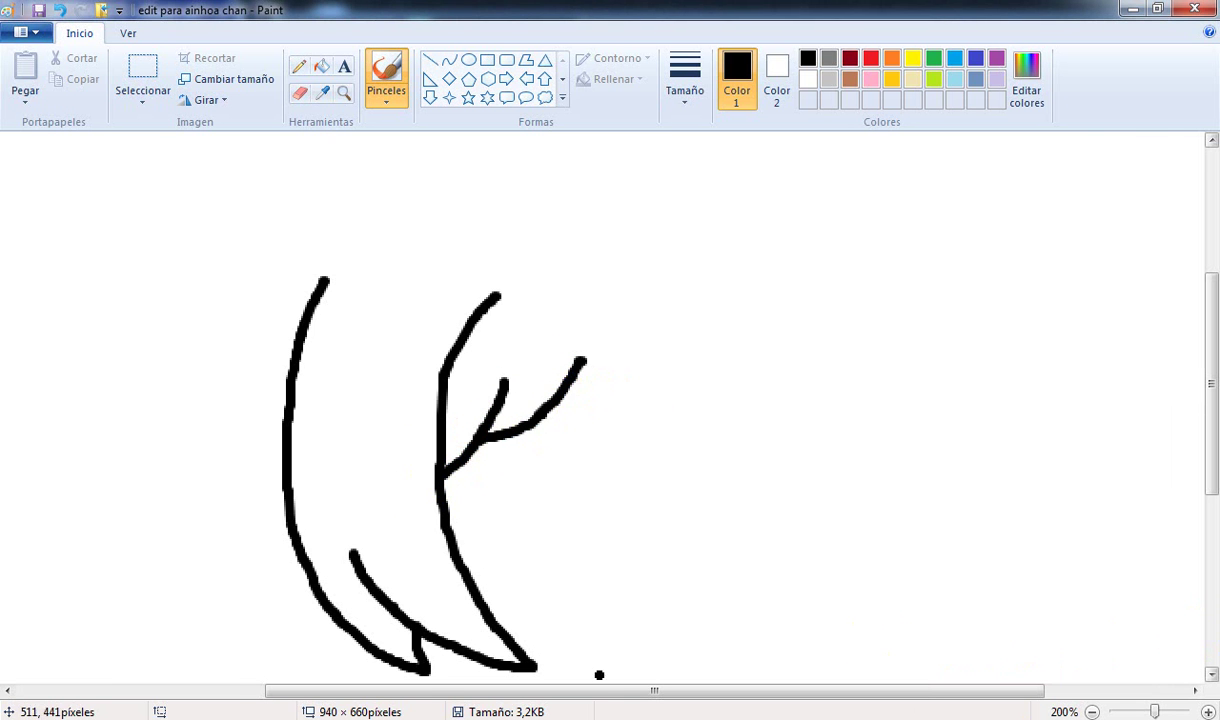
key("alt+Tab")
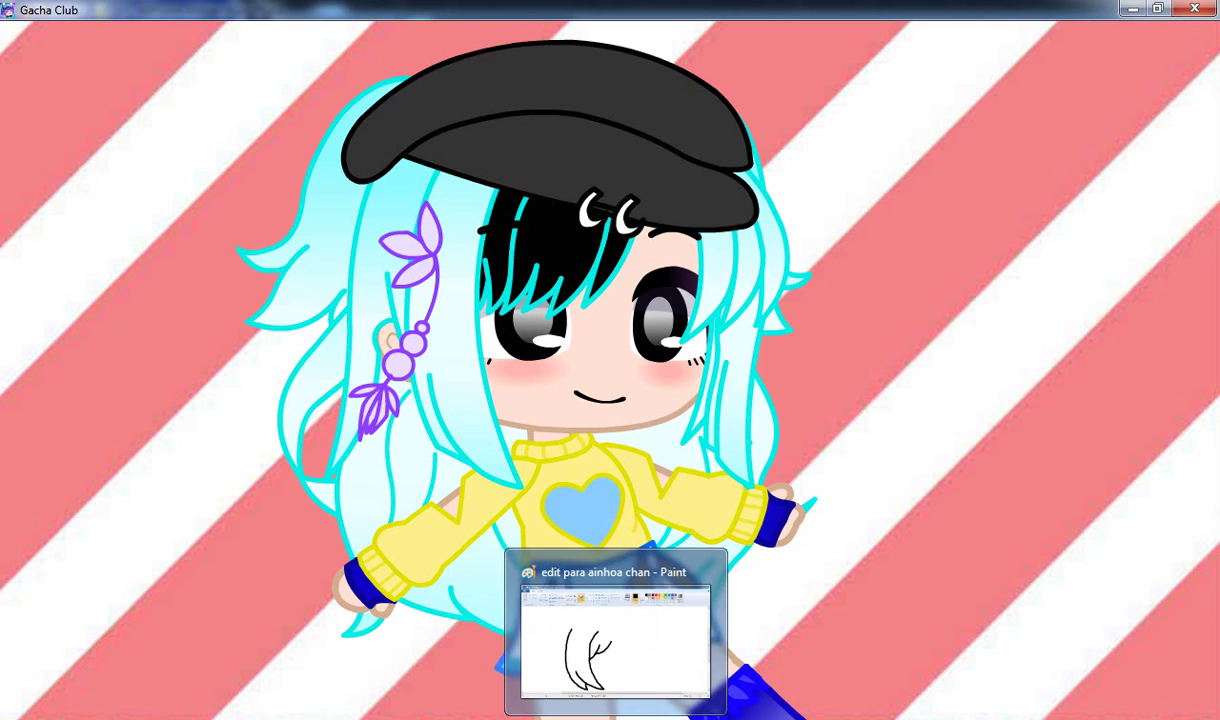
left_click(614, 718)
mouse_move(581, 357)
left_mouse_down()
mouse_move(585, 284)
mouse_move(604, 253)
left_mouse_up()
Step: Switch to the browser and open the bookmarked YouTube video VOICES tilt-six Remix
key("alt+Tab")
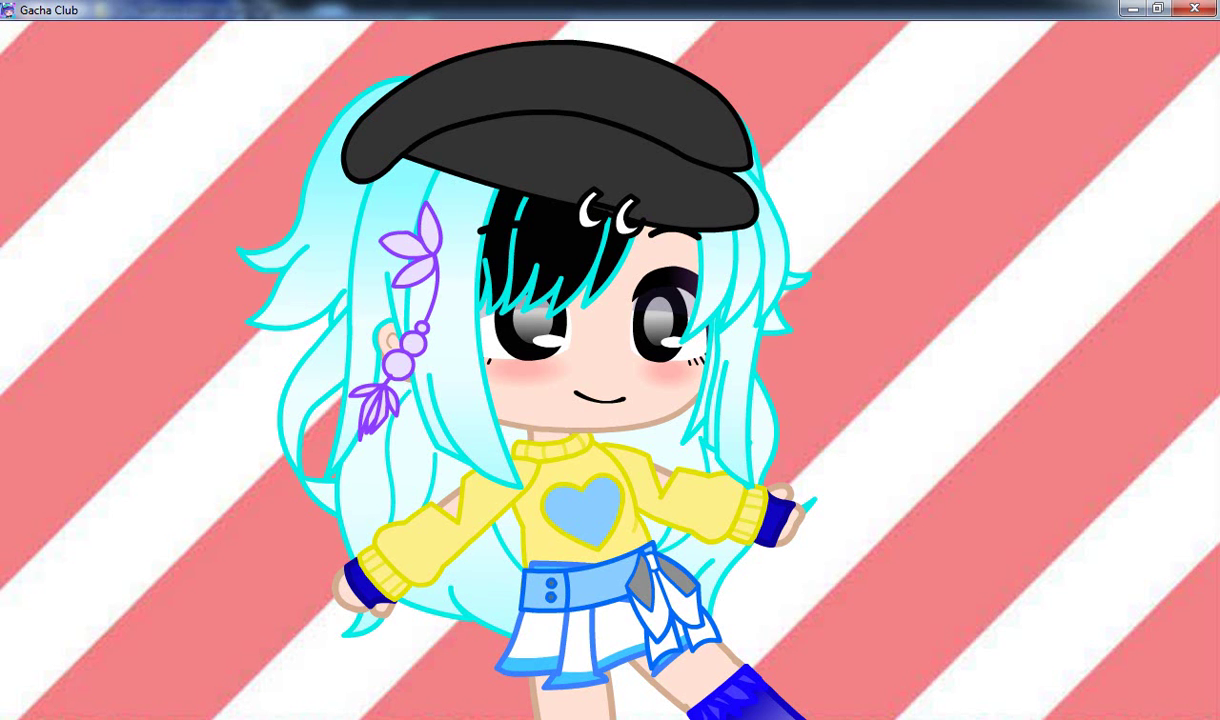
mouse_move(616, 718)
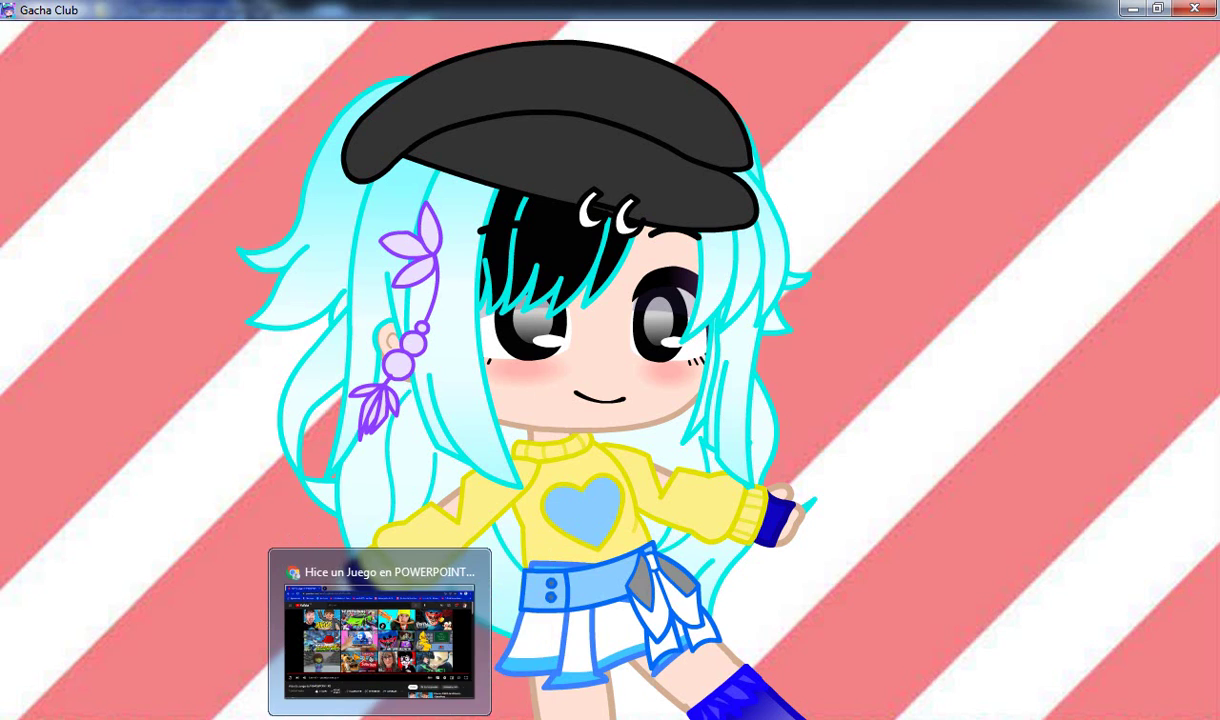
left_click(410, 615)
scroll(546, 495, "down", 2)
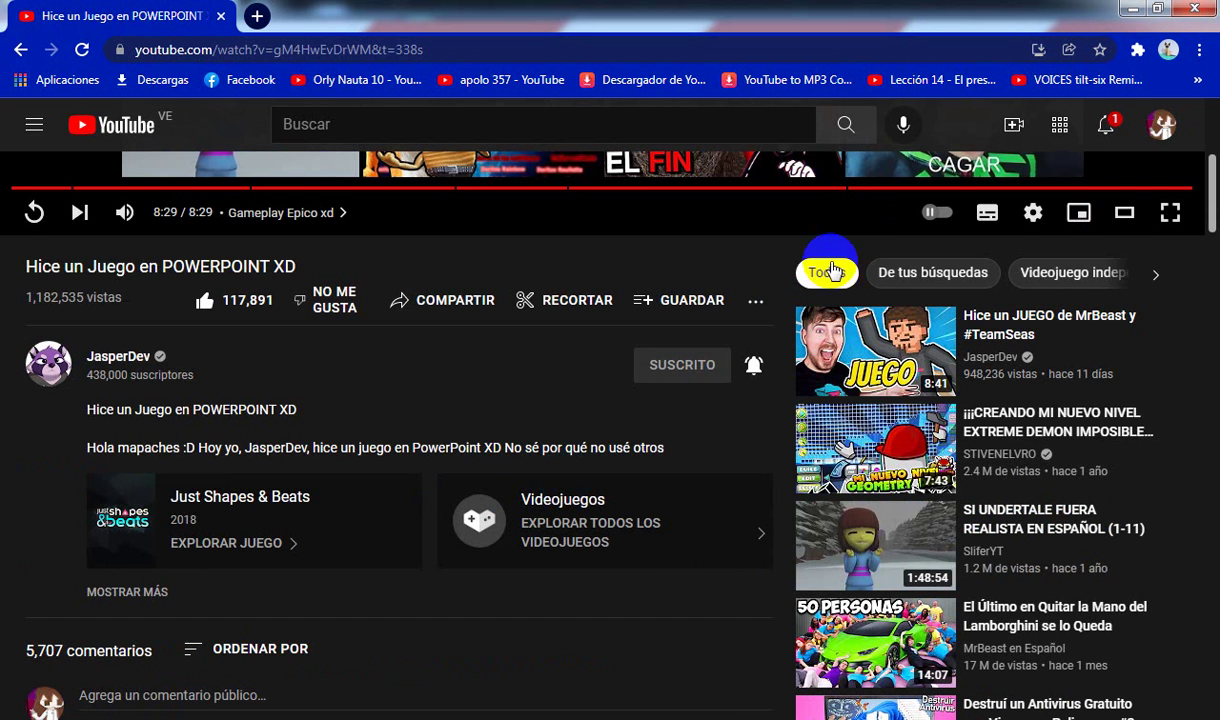
left_click(1068, 82)
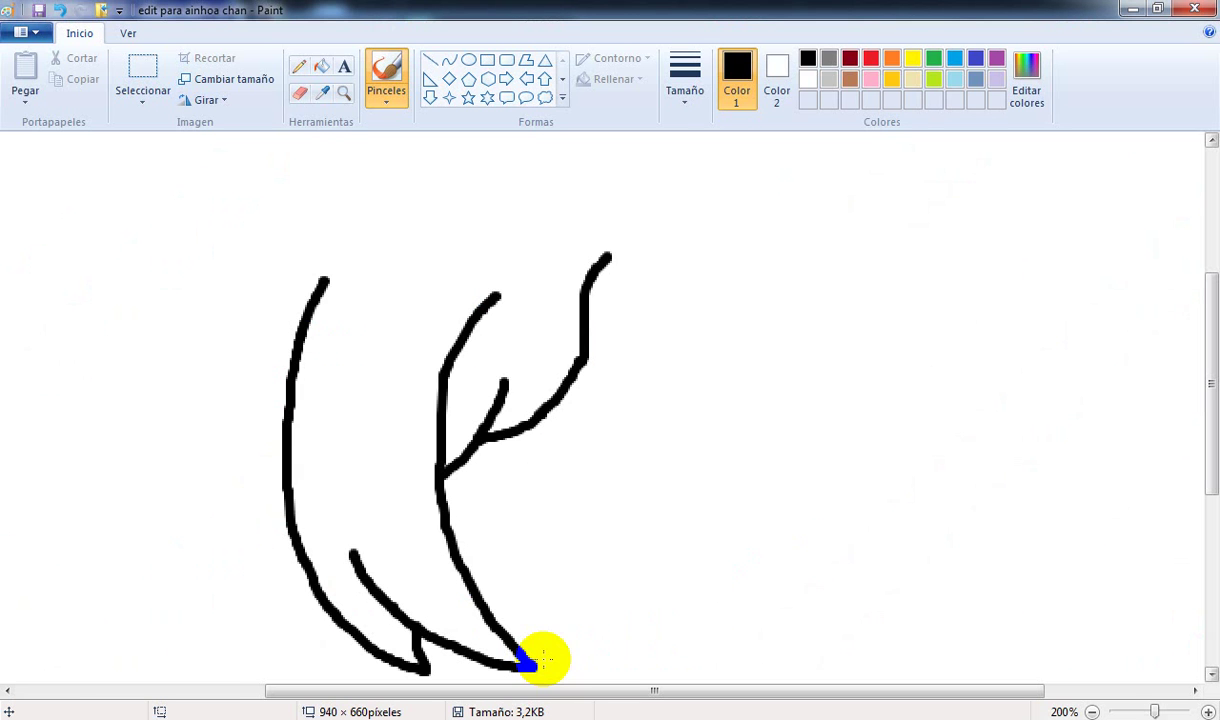
Step: Back in Paint, draw a long strand down across the fringe and a second strand rising from its pointed tip
left_click_drag(540, 657, 506, 591)
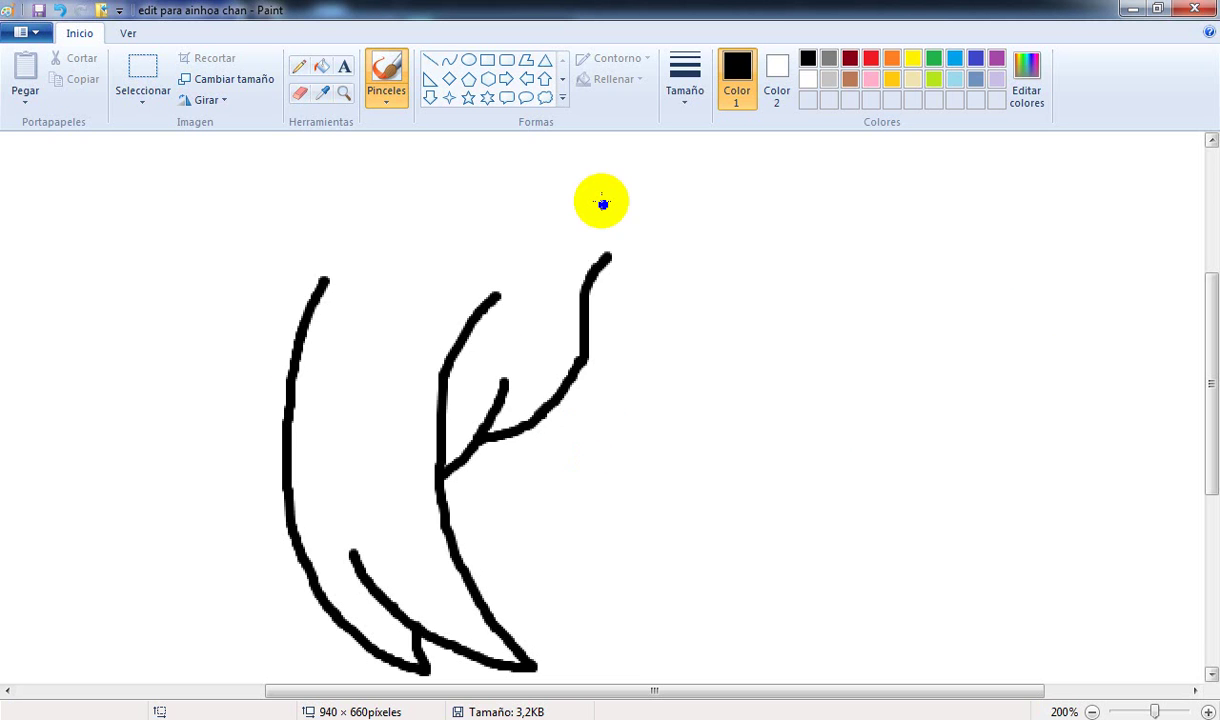
mouse_move(602, 199)
left_mouse_down()
mouse_move(575, 387)
mouse_move(553, 443)
left_mouse_up()
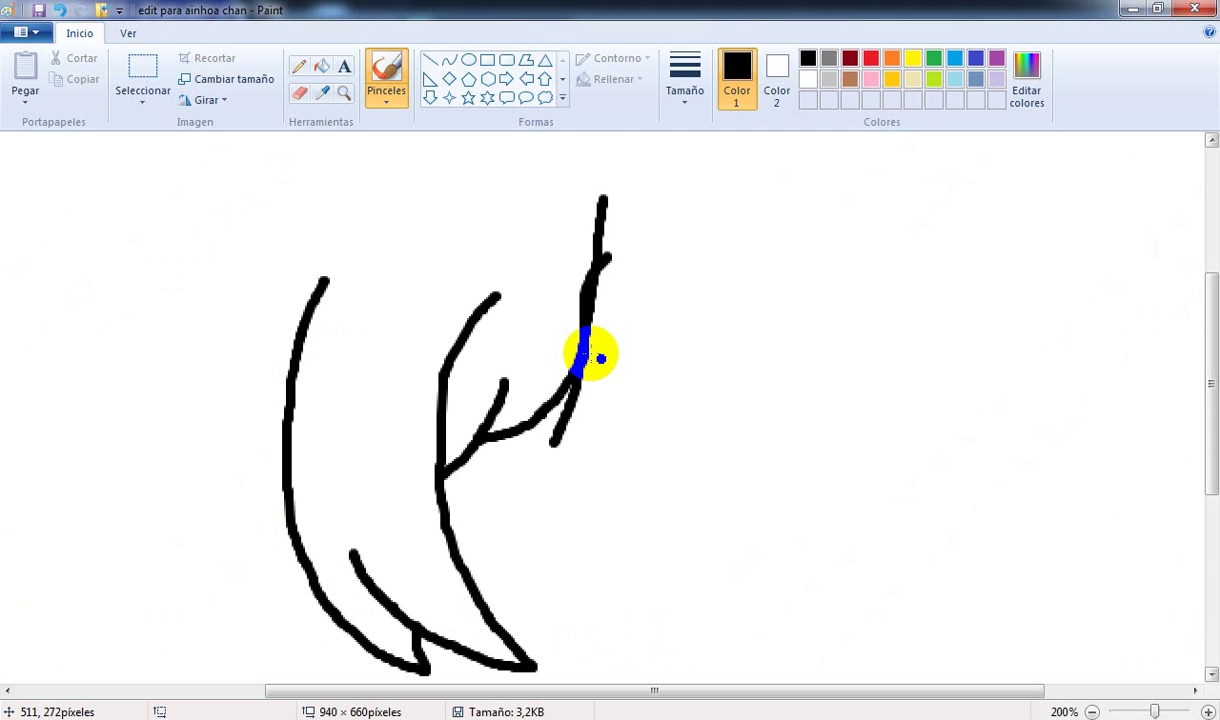
mouse_move(555, 436)
left_mouse_down()
mouse_move(640, 355)
mouse_move(665, 310)
left_mouse_up()
Step: Erase the protruding upper end of the long straight strand and repaint the thinned fringe line beside it in black
left_click(298, 92)
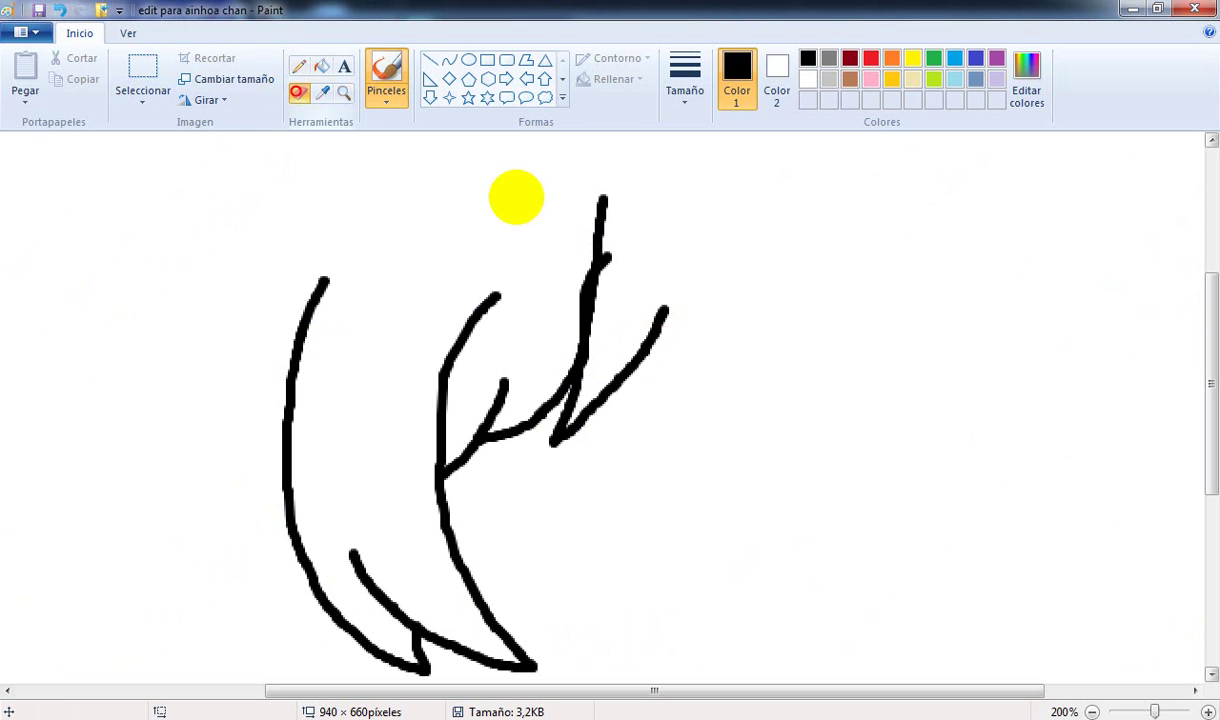
mouse_move(598, 194)
left_mouse_down()
mouse_move(598, 247)
mouse_move(634, 295)
mouse_move(605, 295)
mouse_move(600, 316)
mouse_move(600, 294)
mouse_move(630, 276)
mouse_move(602, 232)
left_mouse_up()
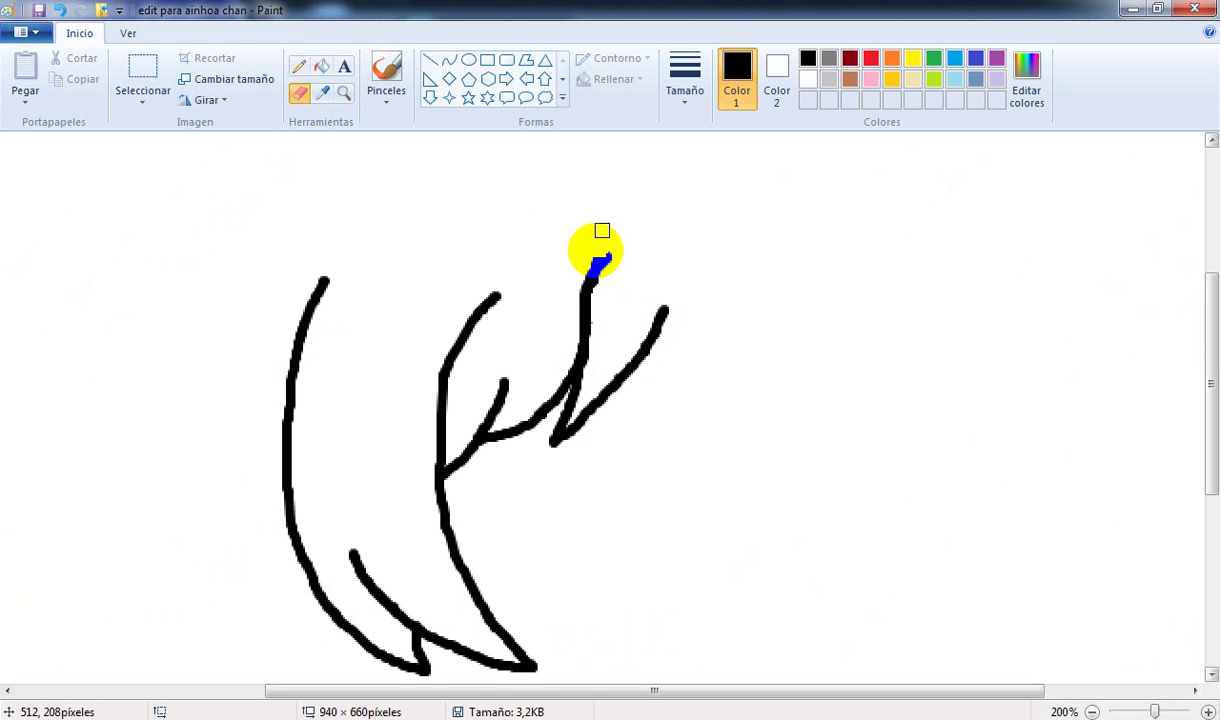
left_click(392, 92)
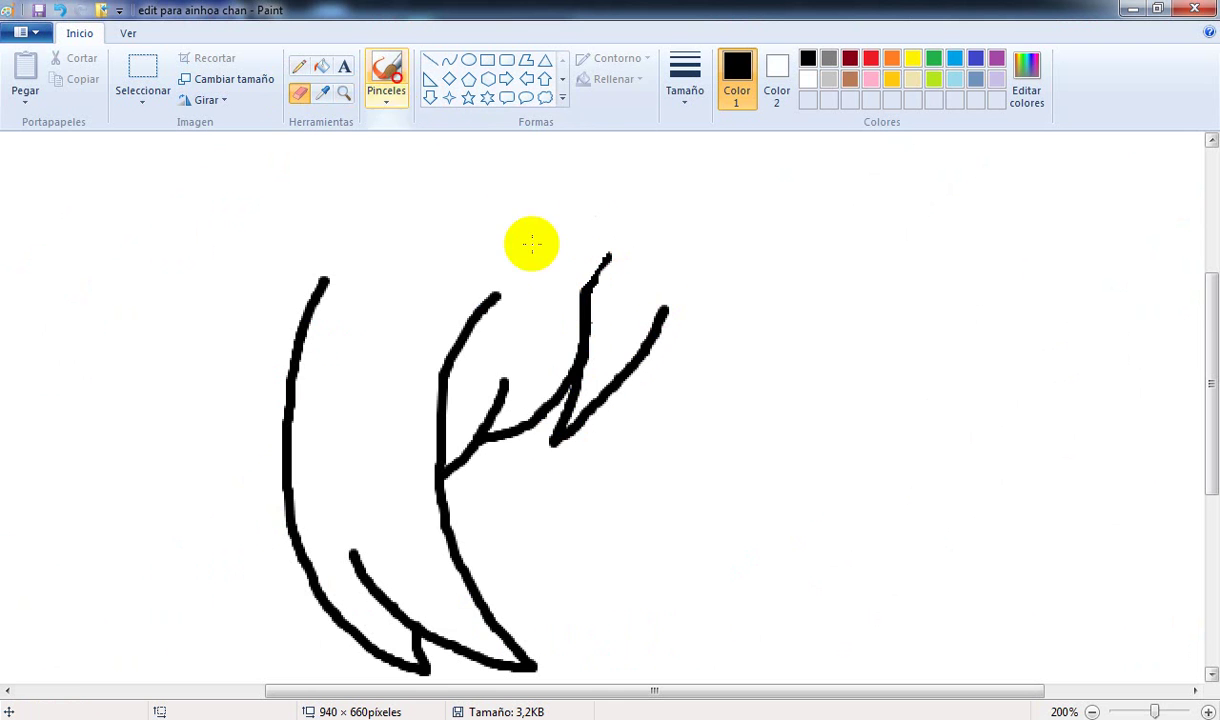
left_click_drag(596, 274, 583, 302)
Step: Try to draw a long curved line across the tops of the fringe strands, following the Gacha Club reference, and undo it
key("alt+Tab")
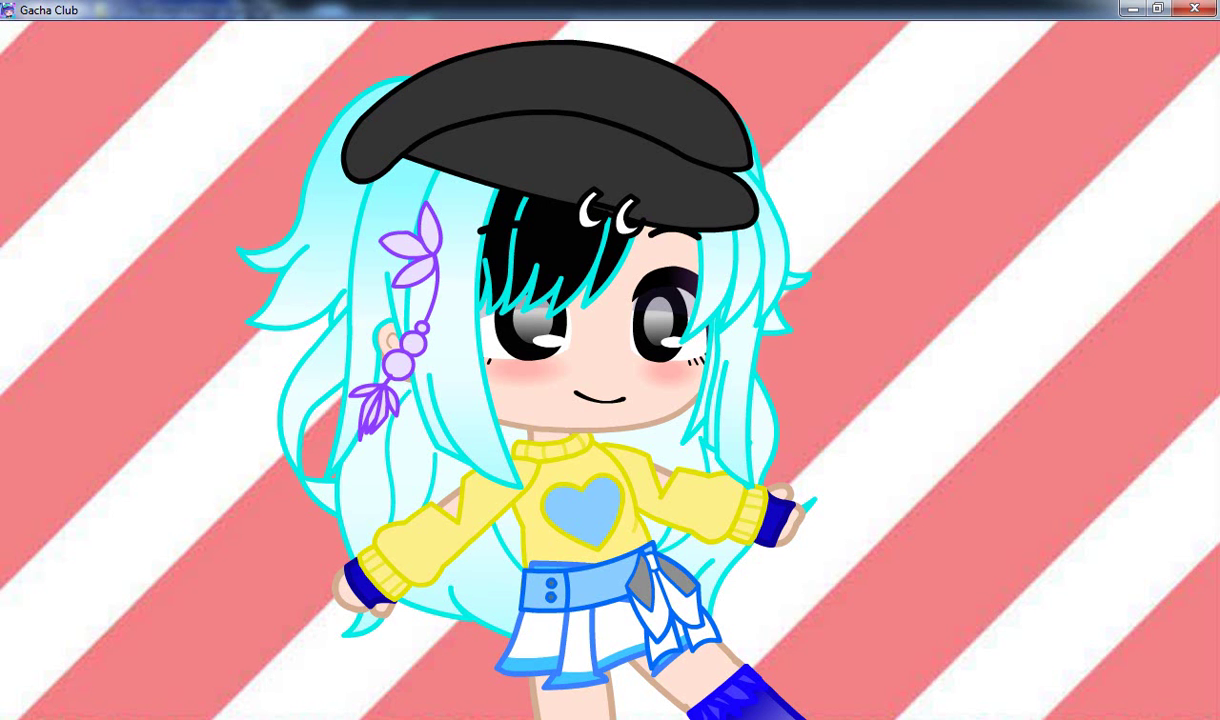
key("alt+Tab")
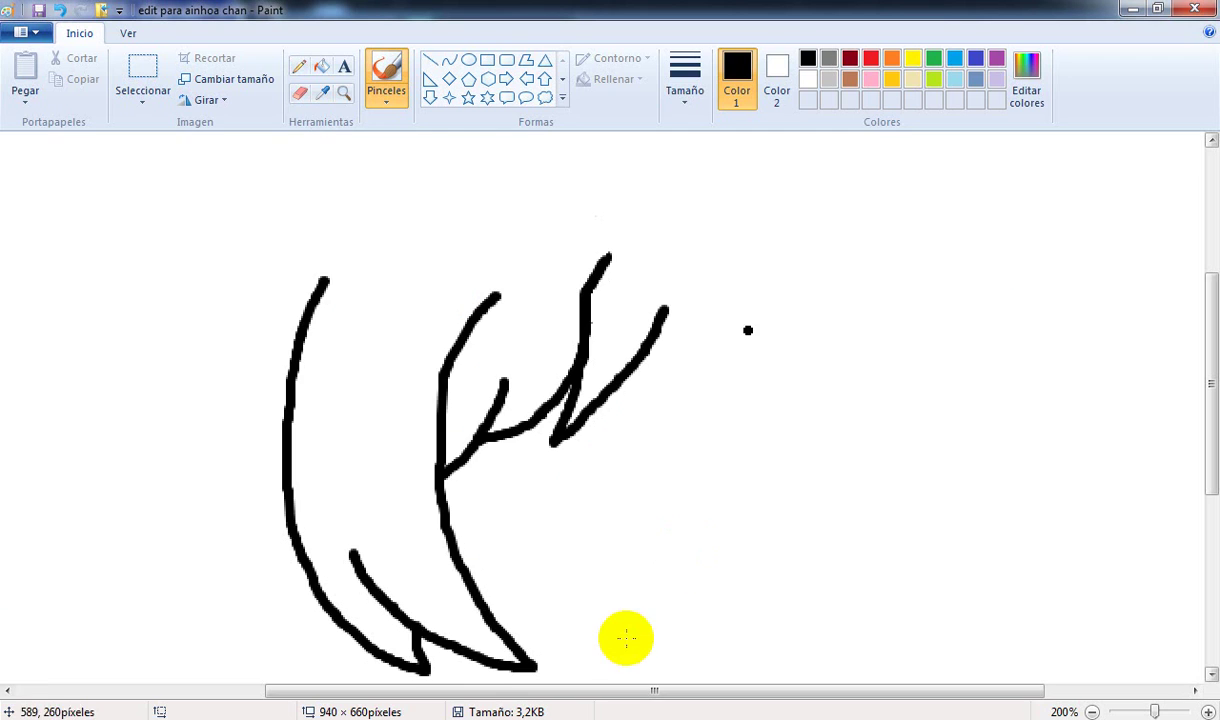
left_click_drag(634, 688, 794, 690)
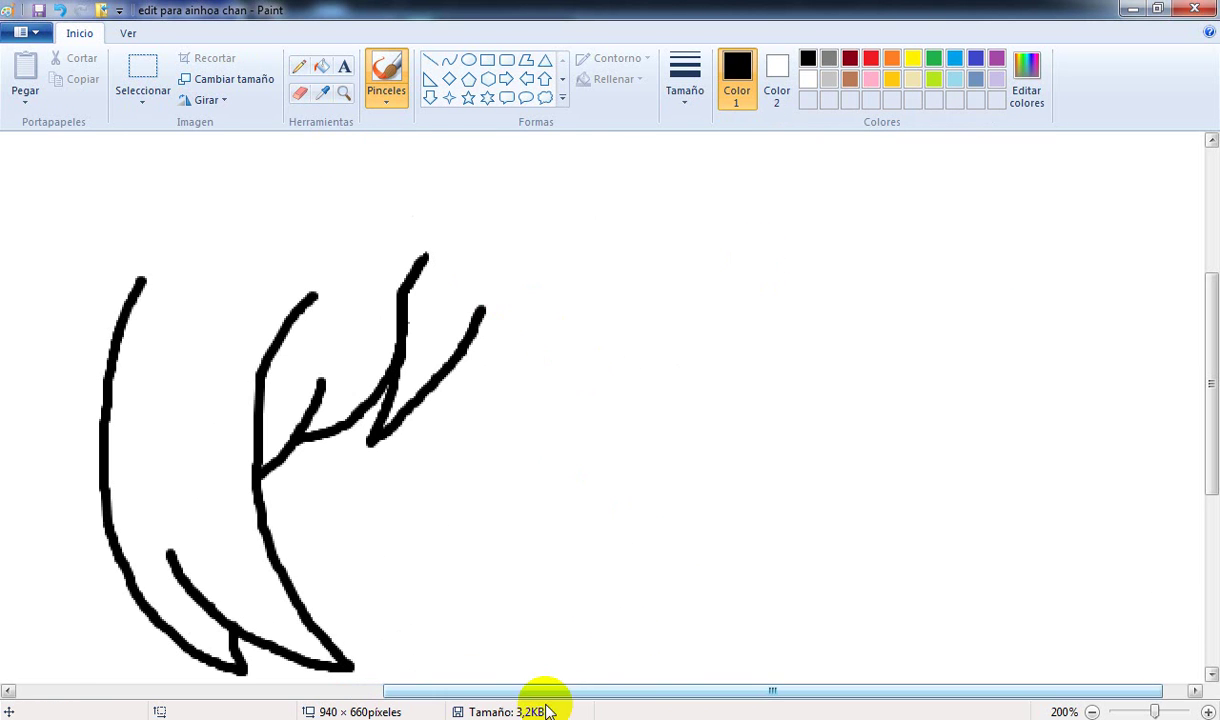
key("alt+Tab")
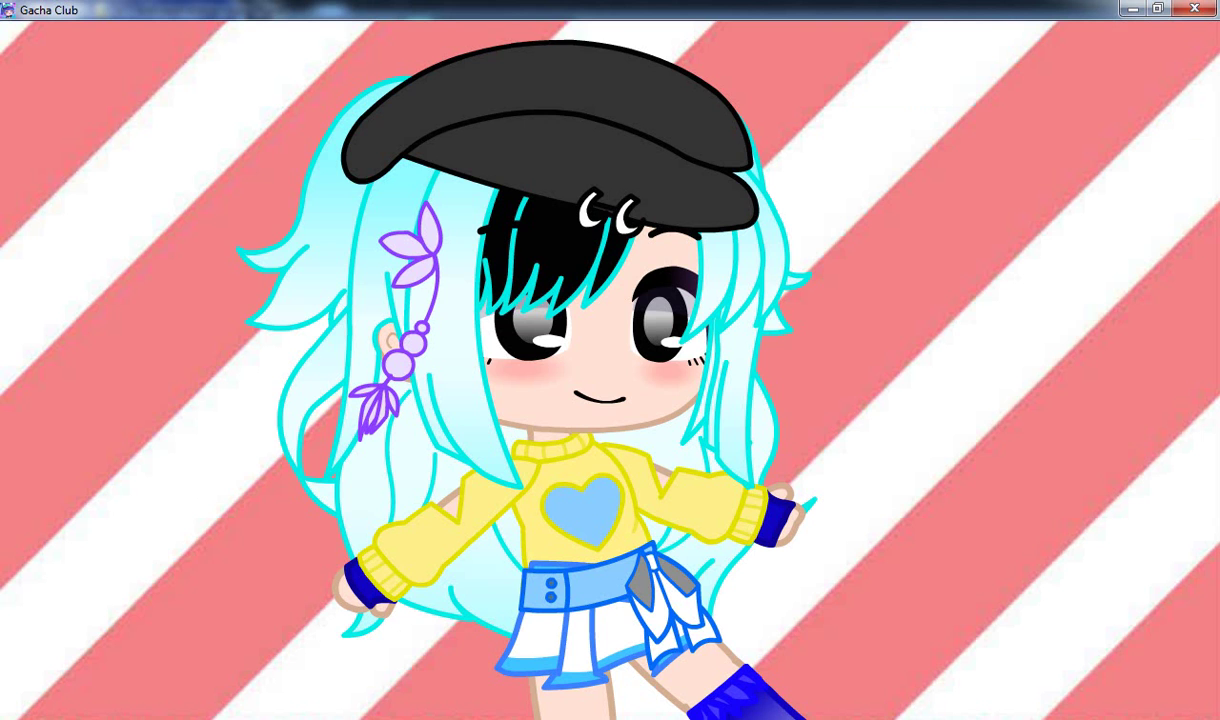
key("alt+Tab")
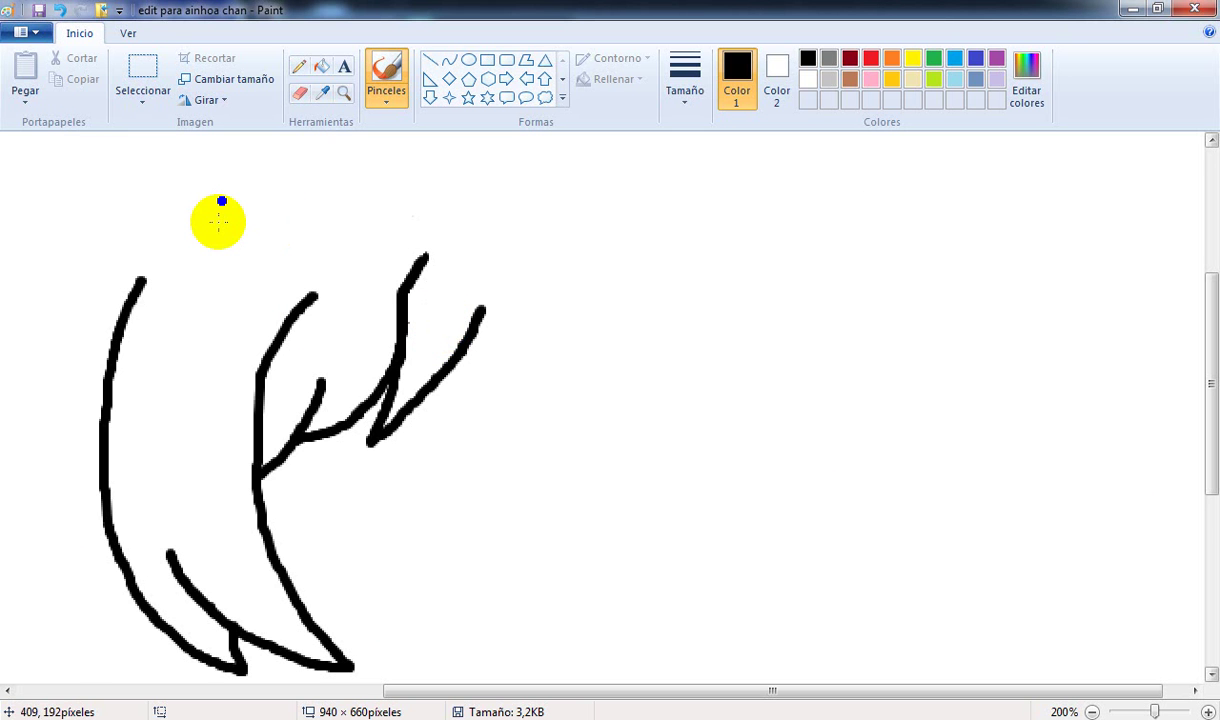
mouse_move(209, 223)
left_mouse_down()
mouse_move(309, 266)
mouse_move(662, 299)
left_mouse_up()
key("alt+Tab")
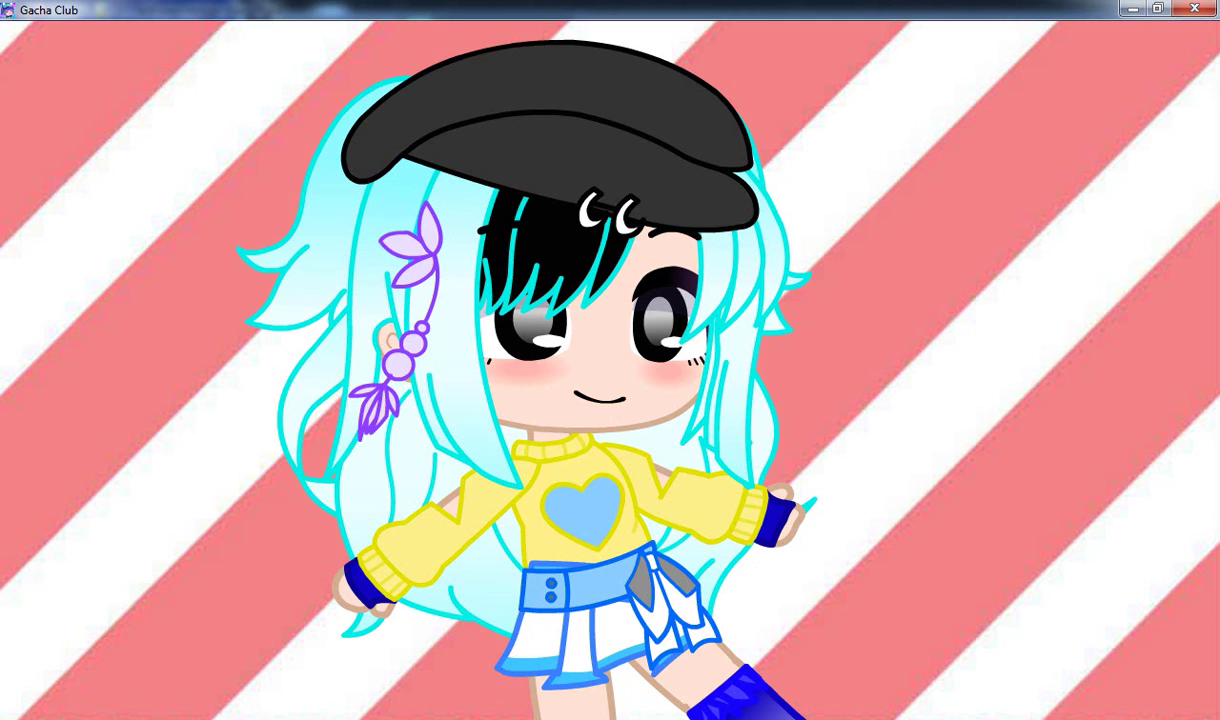
key("alt+Tab")
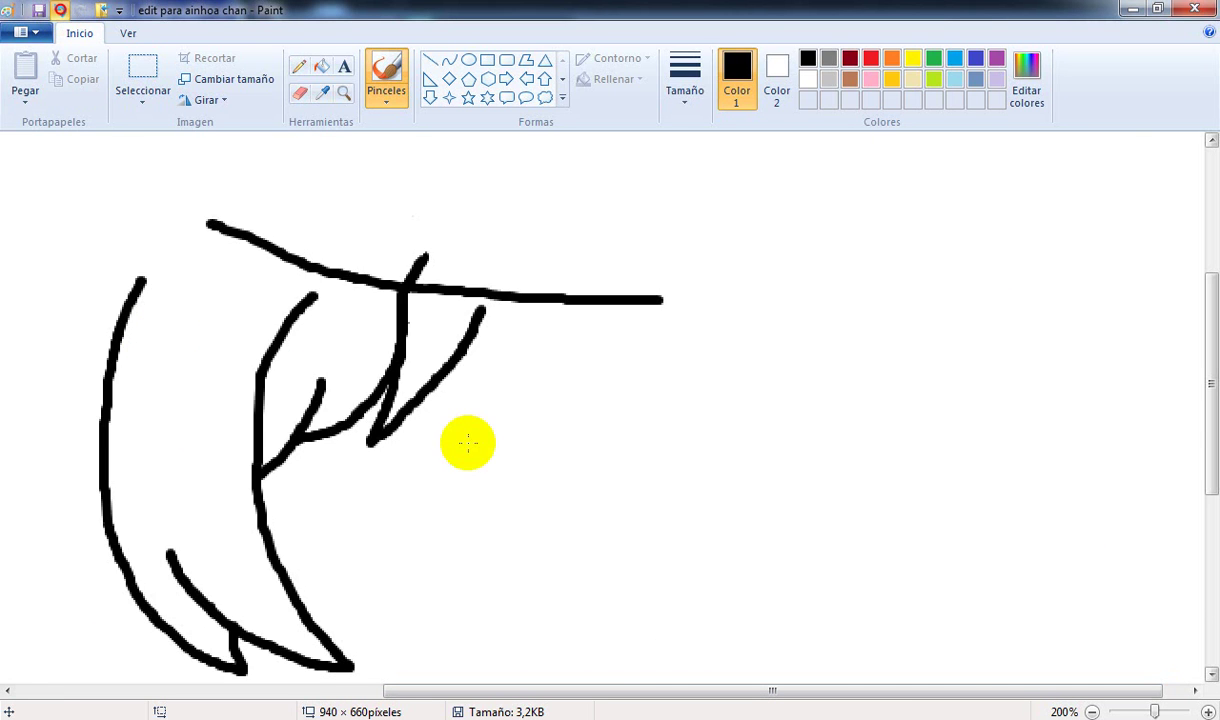
key("ctrl+z")
Step: Try to draw a V-shaped hair tip in the blank area beside the fringe, and undo it
scroll(593, 555, "down", 5)
key("alt+Tab")
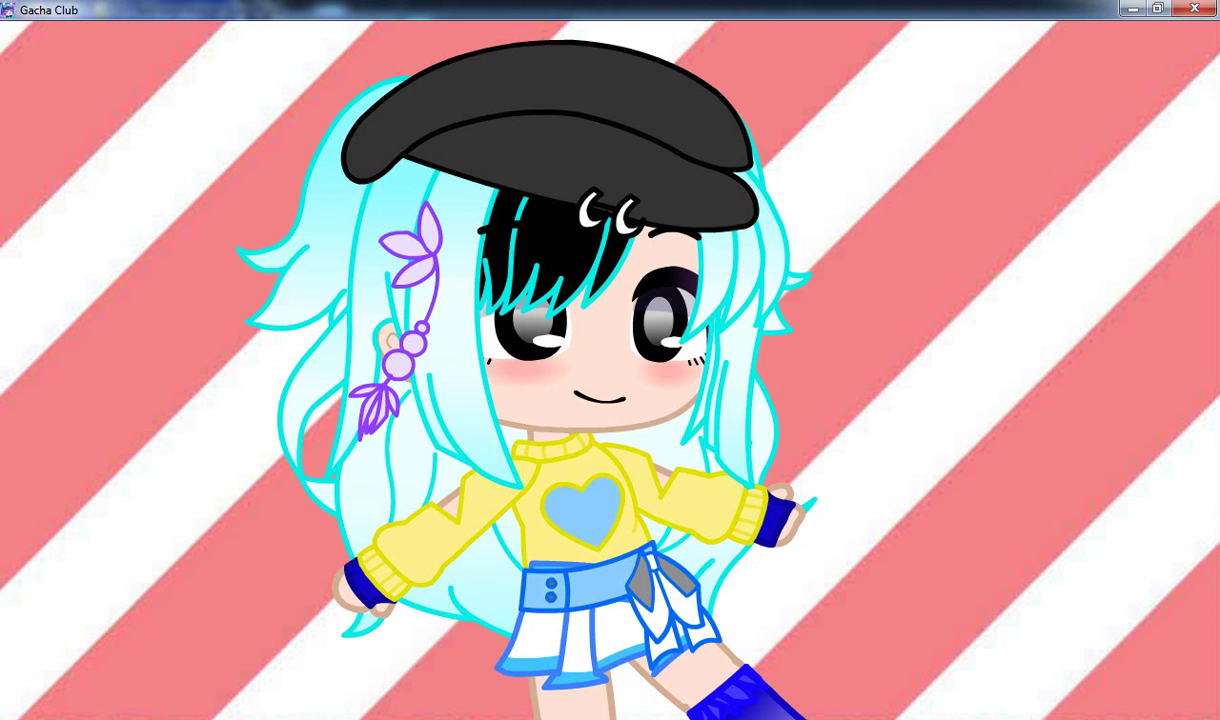
key("alt+Tab")
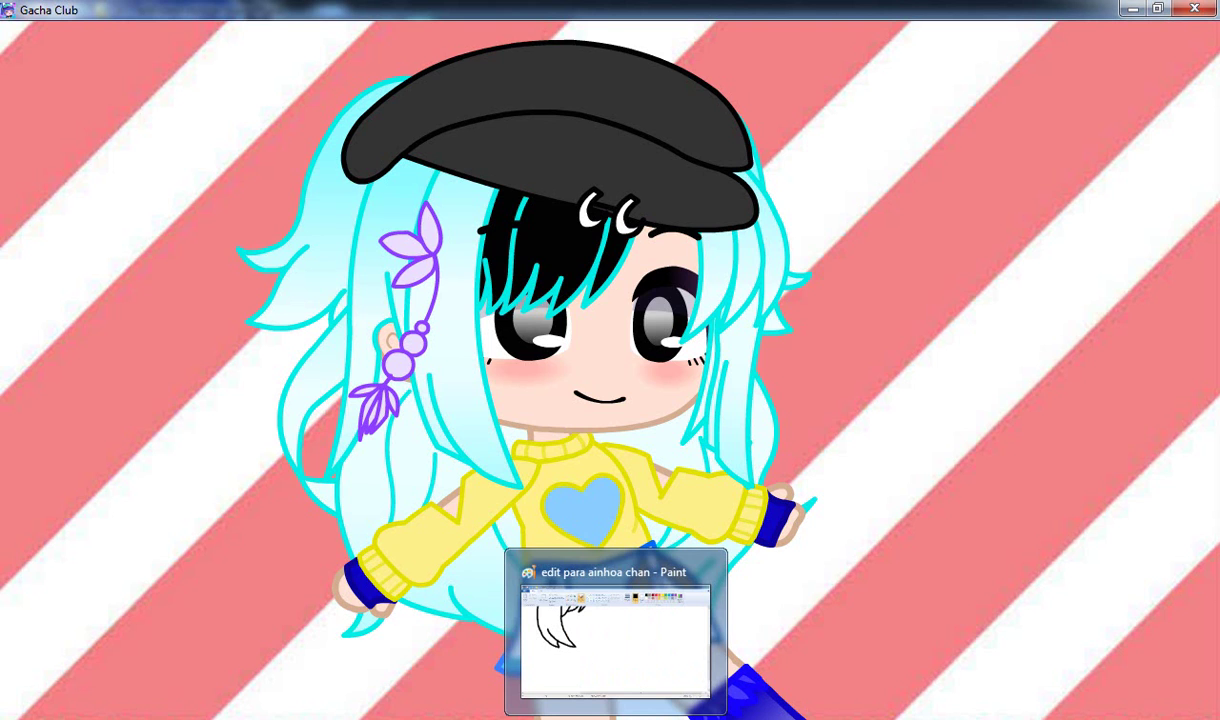
scroll(630, 230, "up", 5)
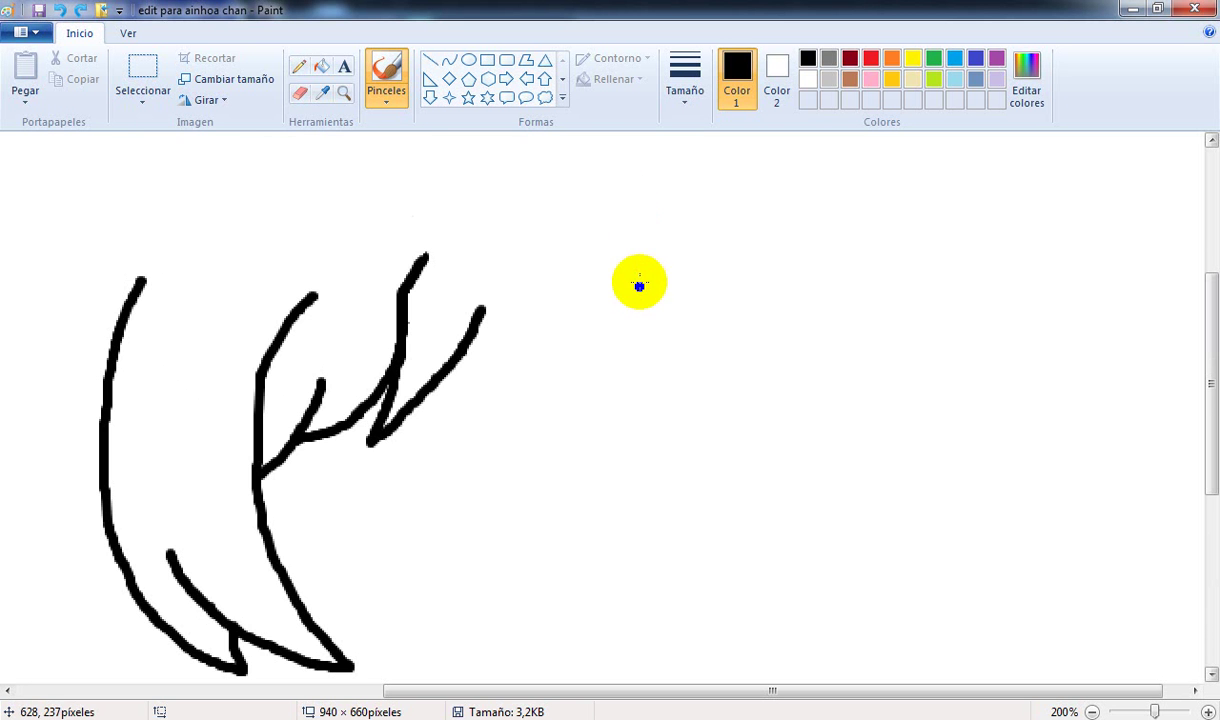
mouse_move(639, 286)
left_mouse_down()
mouse_move(611, 398)
mouse_move(674, 392)
mouse_move(711, 353)
left_mouse_up()
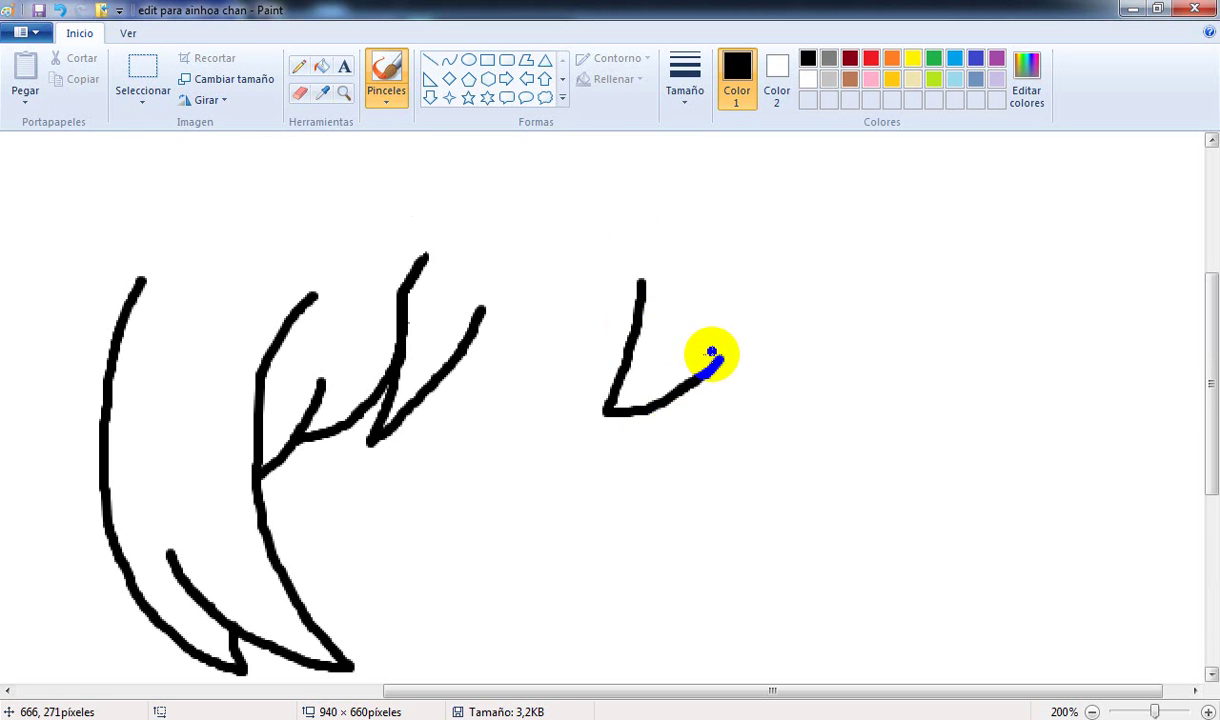
left_click(390, 717)
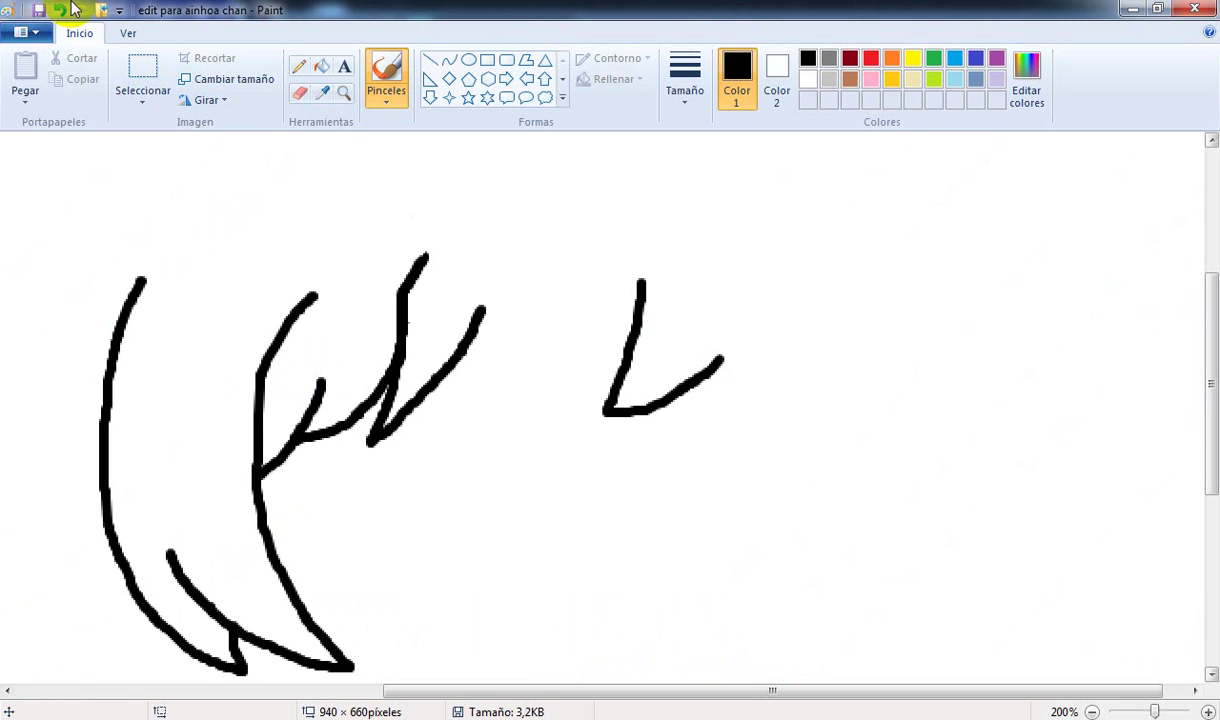
left_click(68, 9)
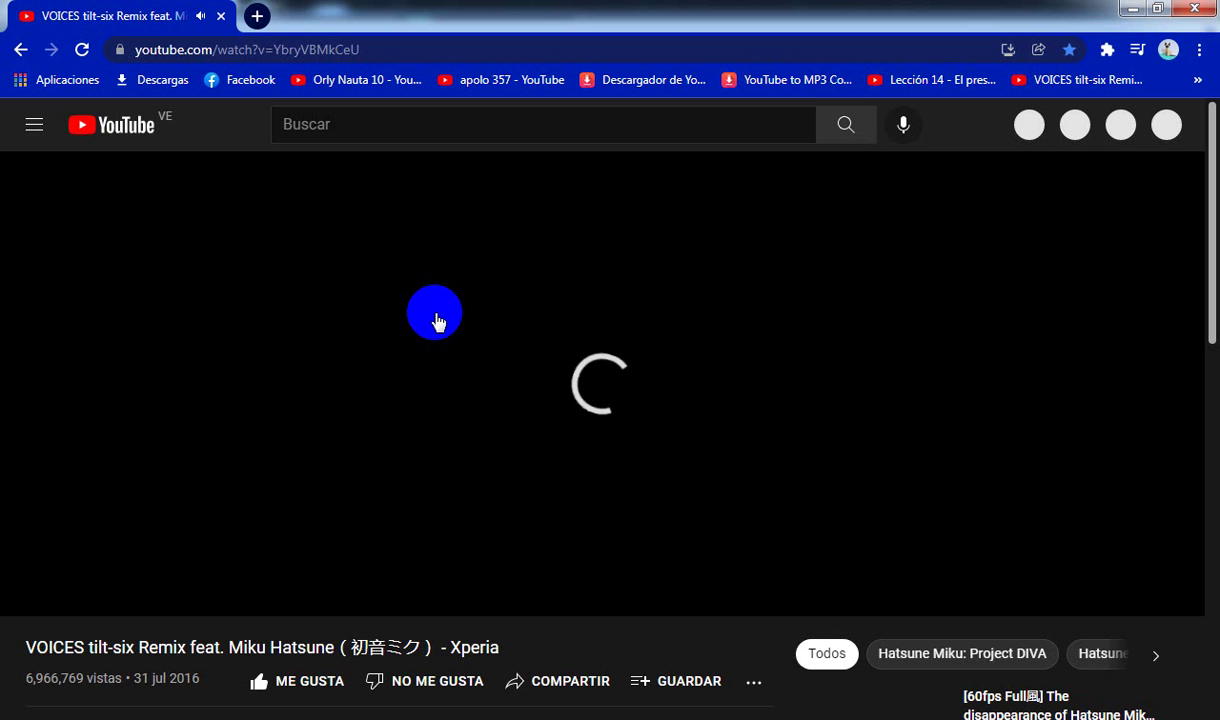
Step: Set the VOICES tilt-six Remix video in the browser to play in a loop
left_click(456, 287)
right_click(458, 290)
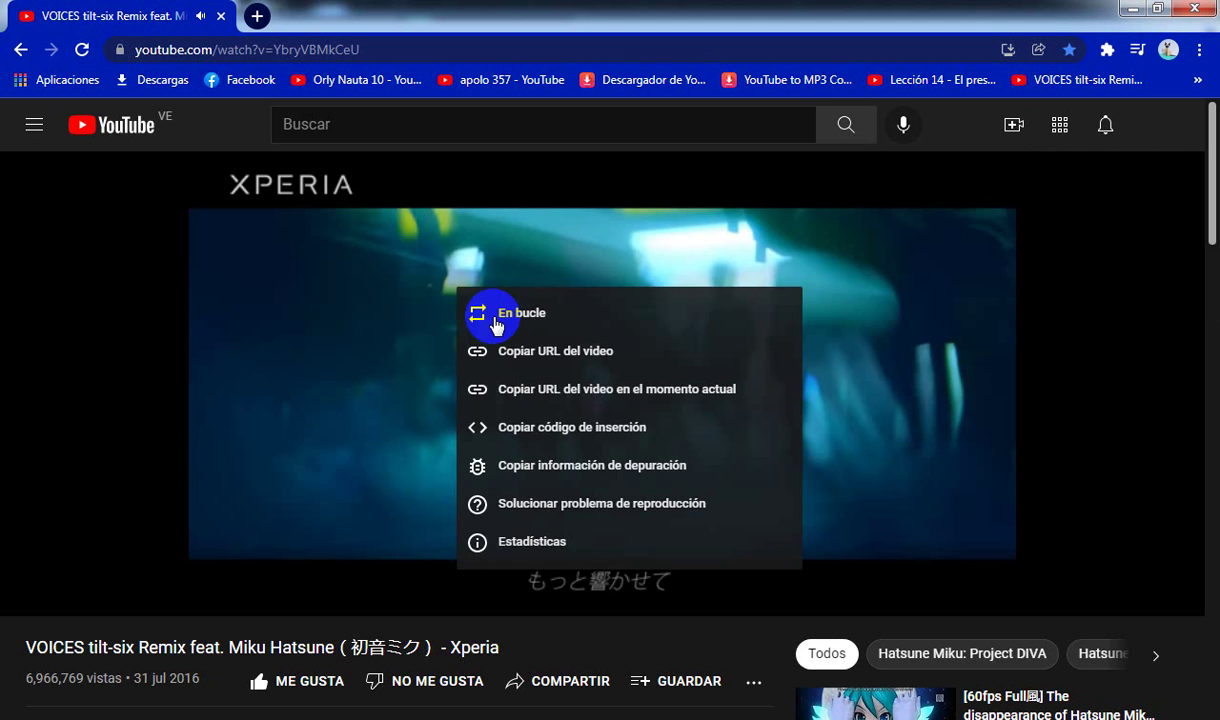
left_click(496, 313)
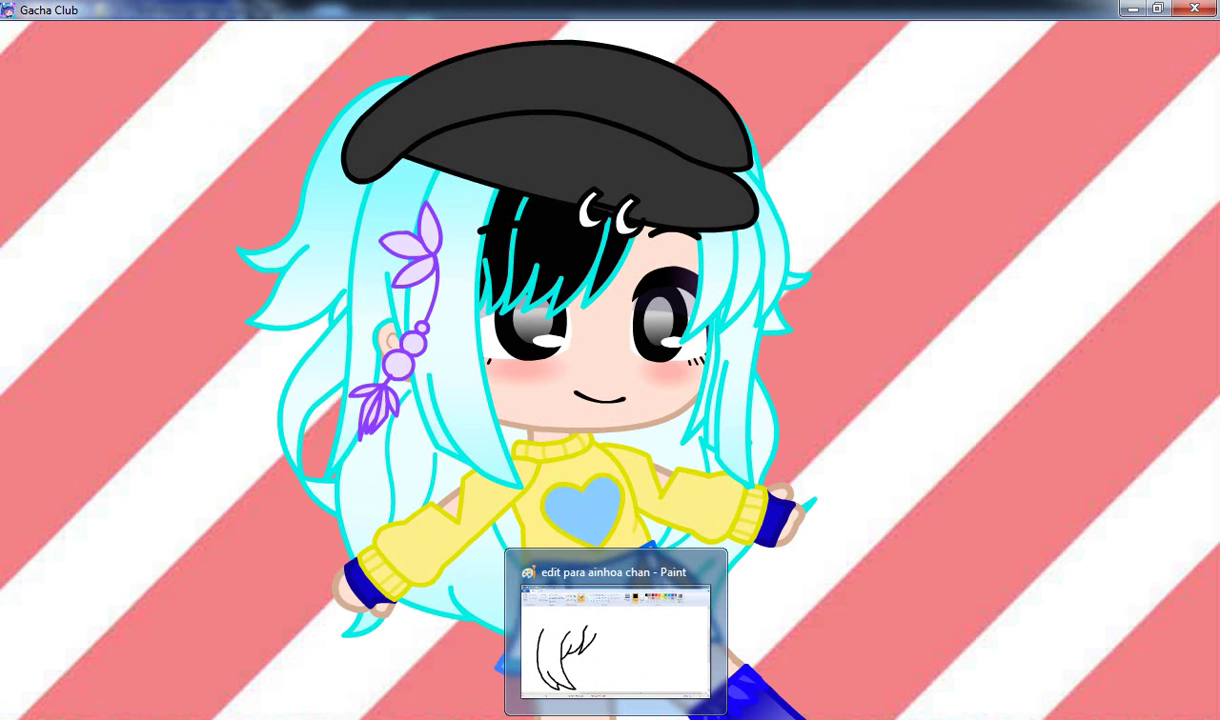
Step: Return to Paint and draw the opposite hair lock: a V-shaped tip with a branching strand and a separate curved outer line above it
left_click(615, 640)
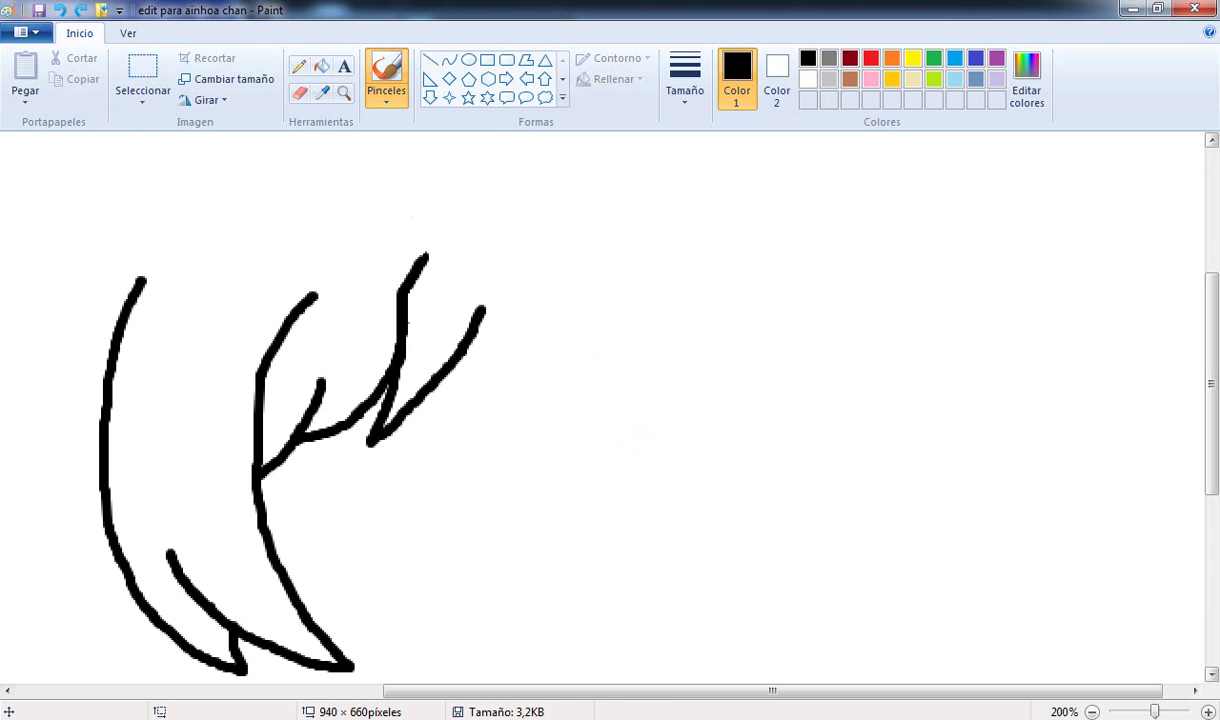
scroll(526, 368, "down", 5)
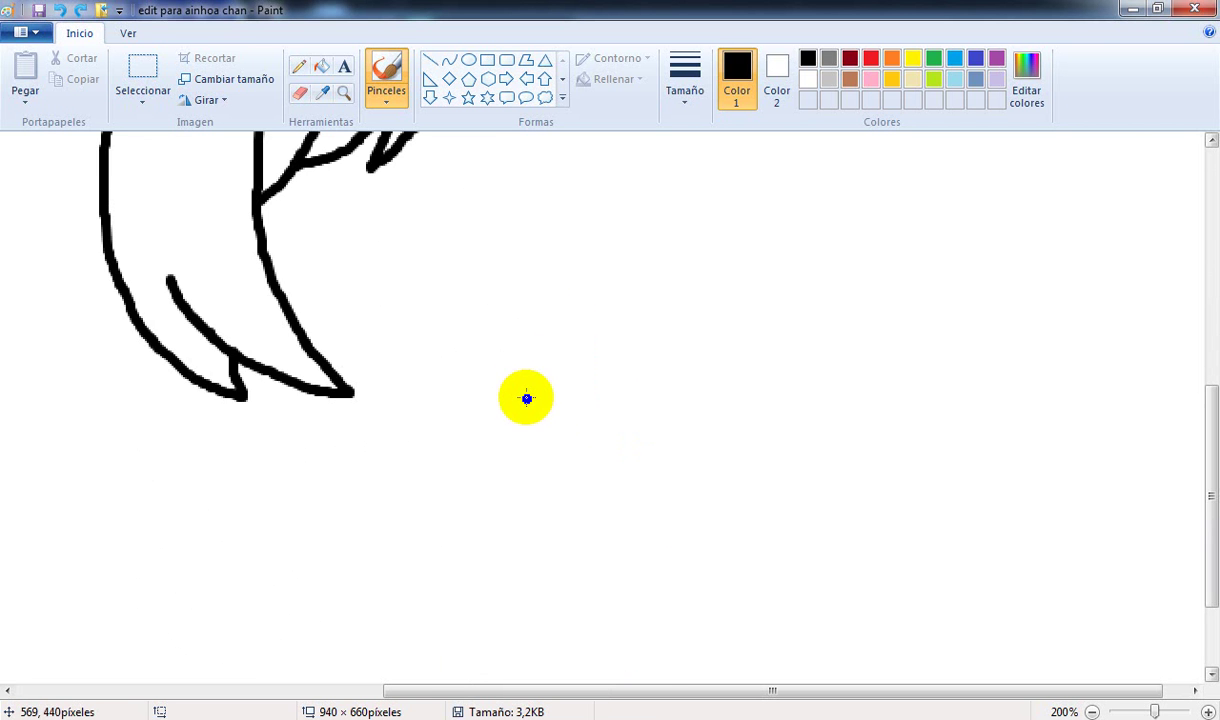
scroll(526, 398, "up", 3)
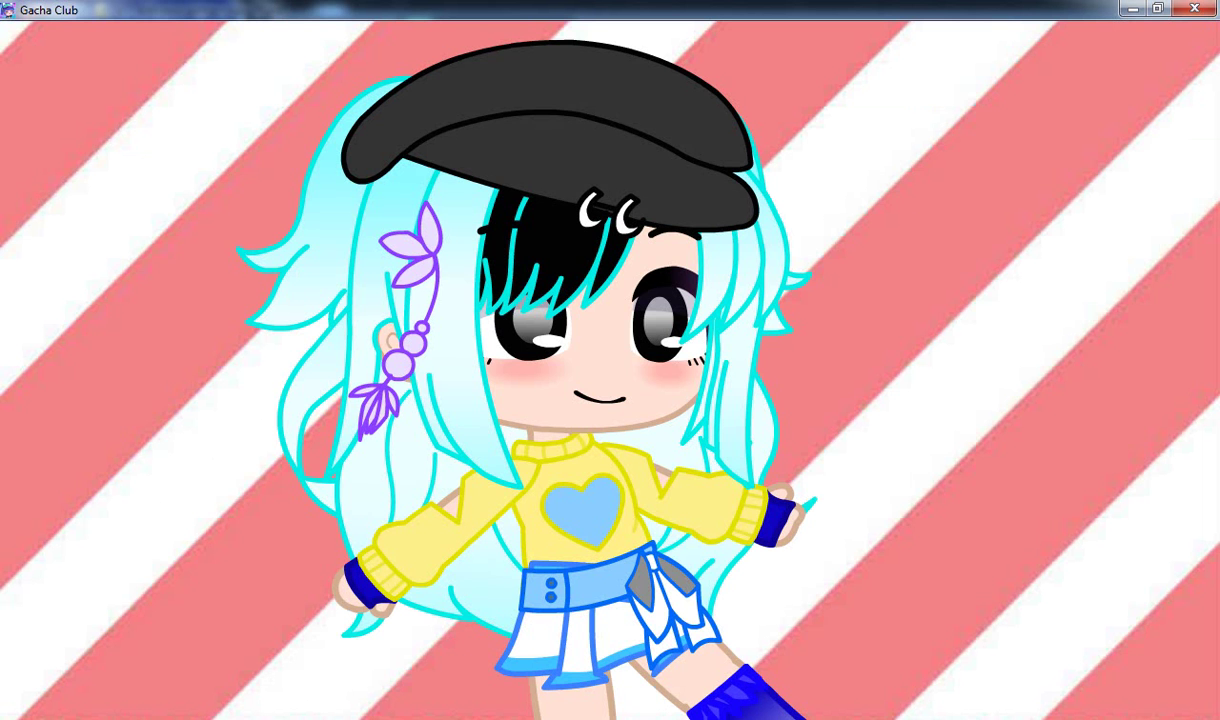
scroll(725, 235, "up", 3)
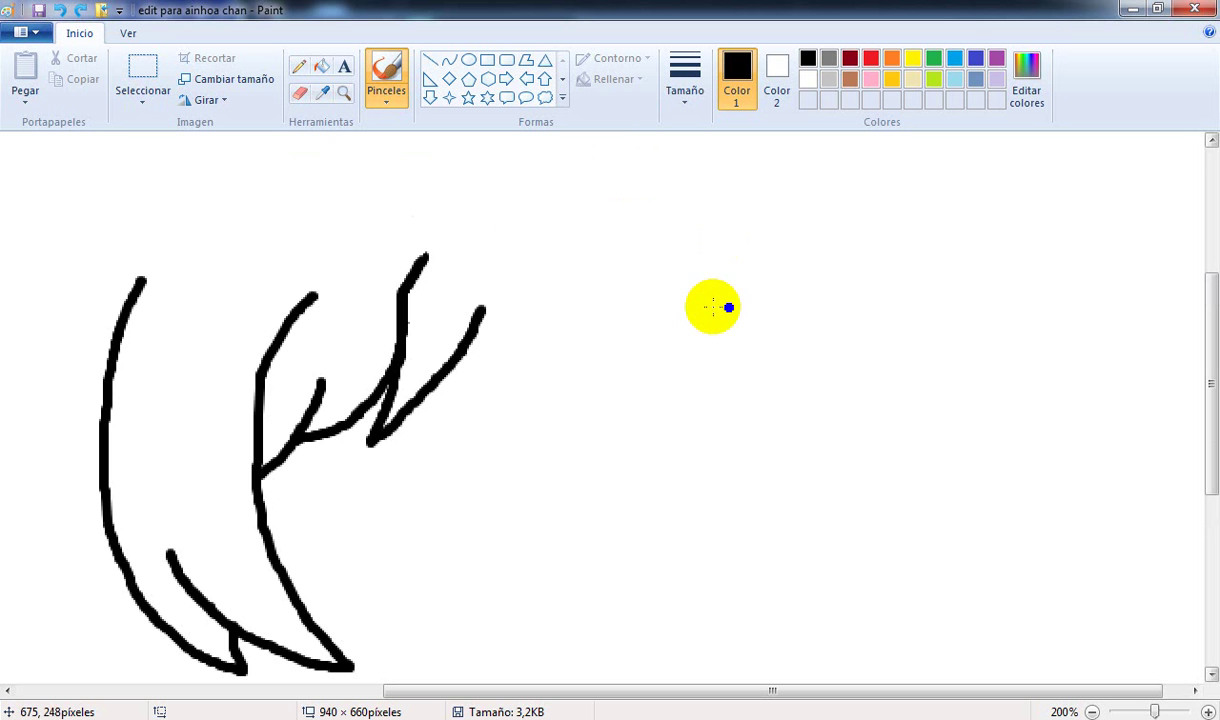
mouse_move(692, 272)
left_mouse_down()
mouse_move(713, 332)
mouse_move(700, 402)
mouse_move(741, 377)
mouse_move(800, 286)
mouse_move(760, 358)
left_mouse_up()
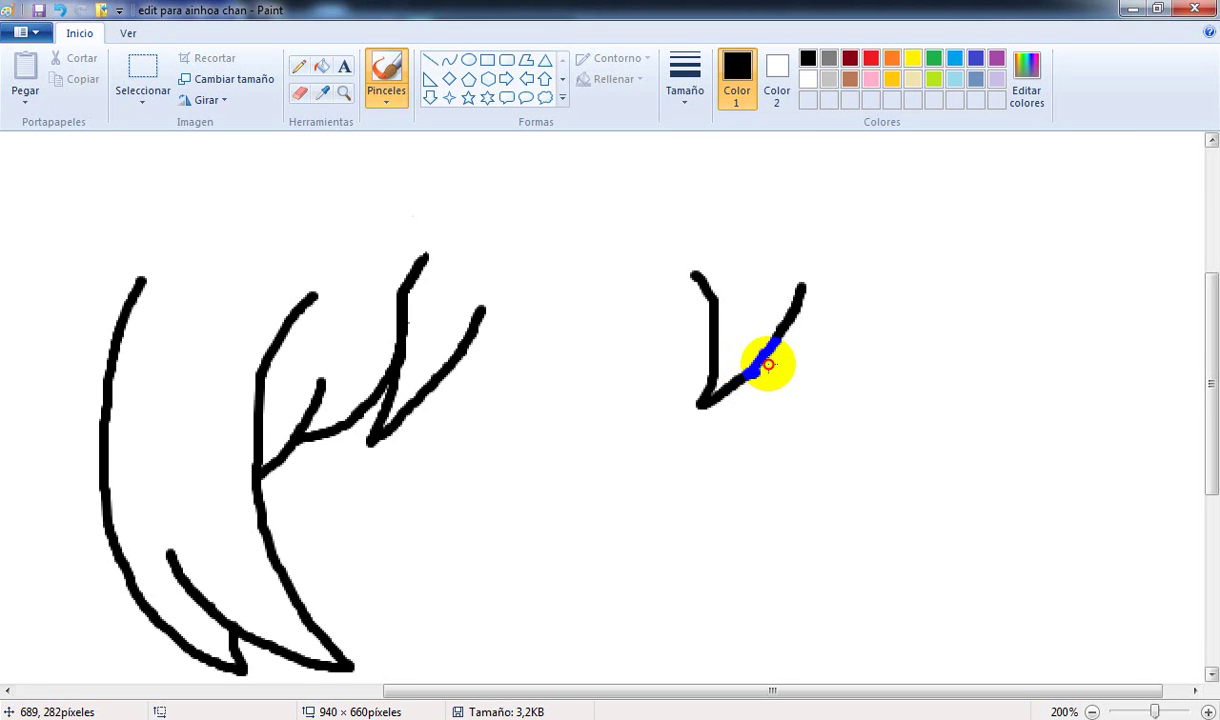
left_click_drag(768, 365, 868, 284)
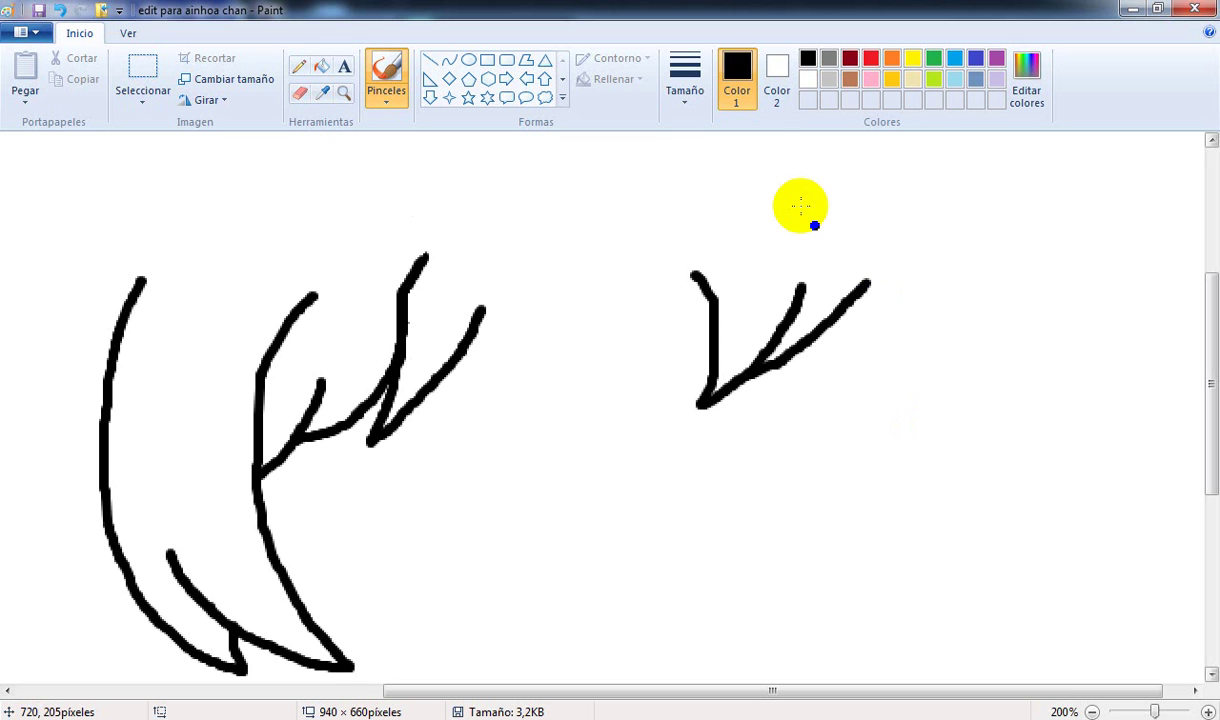
mouse_move(795, 213)
left_mouse_down()
mouse_move(866, 253)
mouse_move(899, 349)
mouse_move(915, 355)
left_mouse_up()
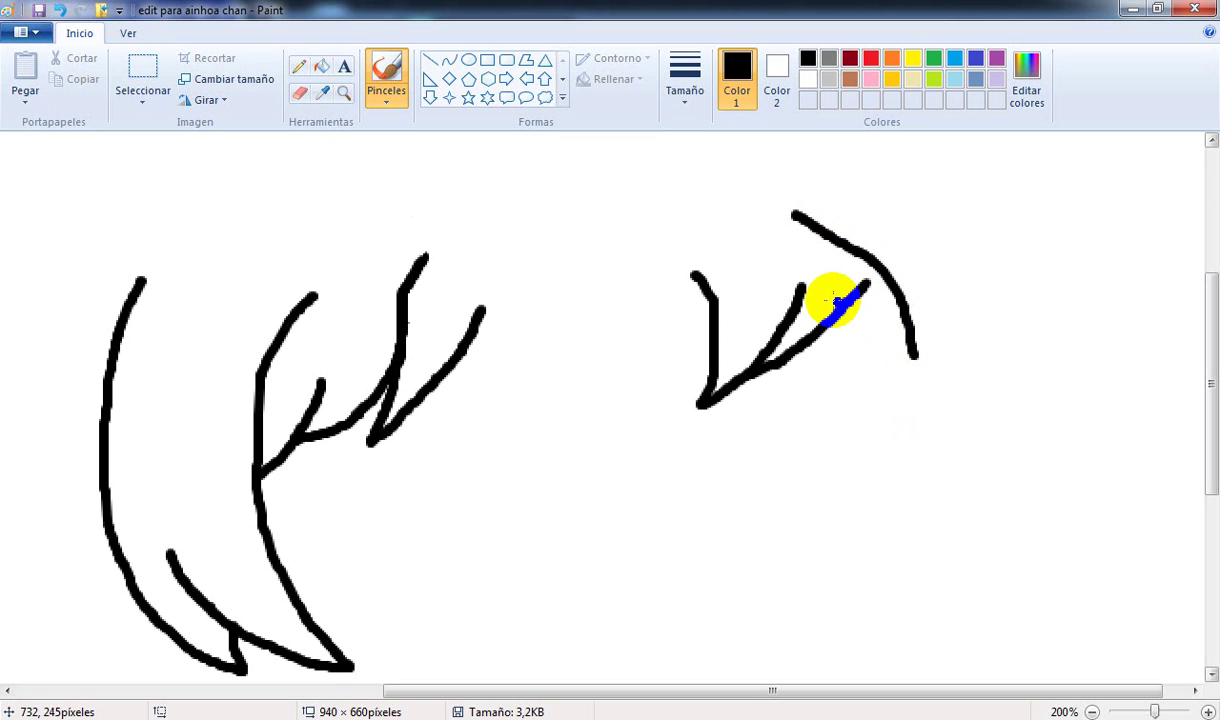
Step: Add a pointed outer tip to the opposite hair lock and move the whole lock slightly closer to the fringe
mouse_move(838, 308)
left_mouse_down()
mouse_move(885, 408)
mouse_move(904, 327)
mouse_move(910, 340)
left_mouse_up()
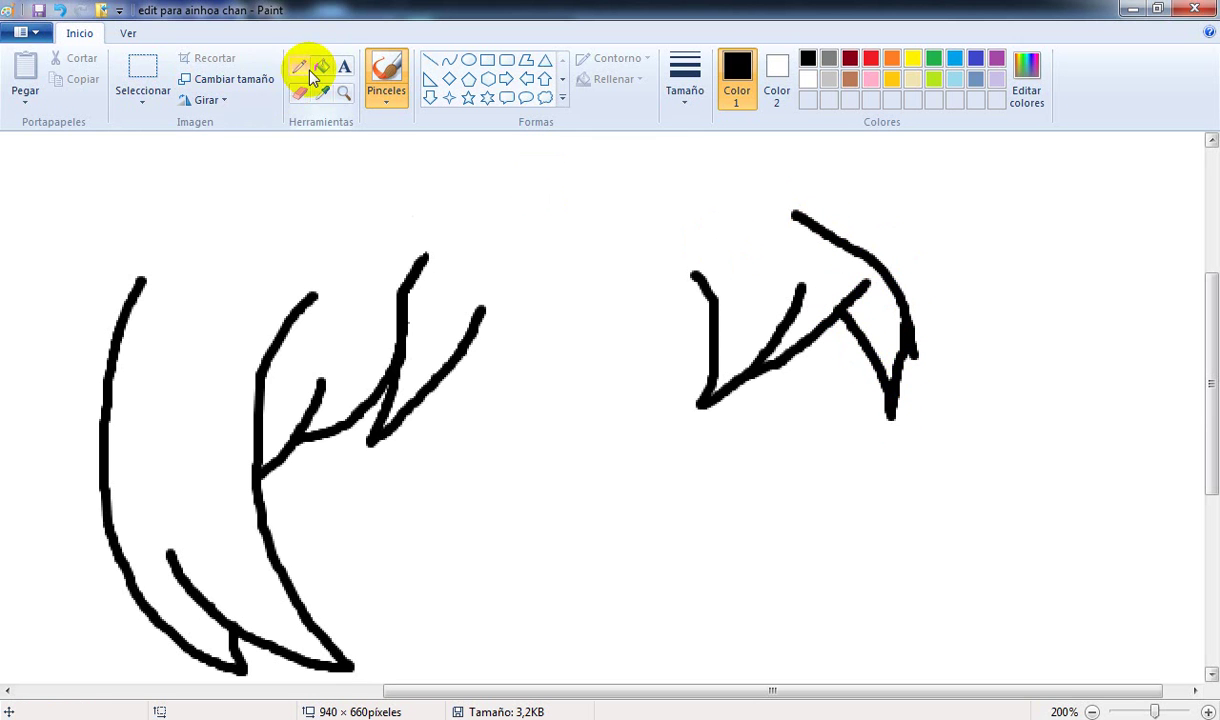
left_click(157, 66)
left_click_drag(1046, 499, 608, 160)
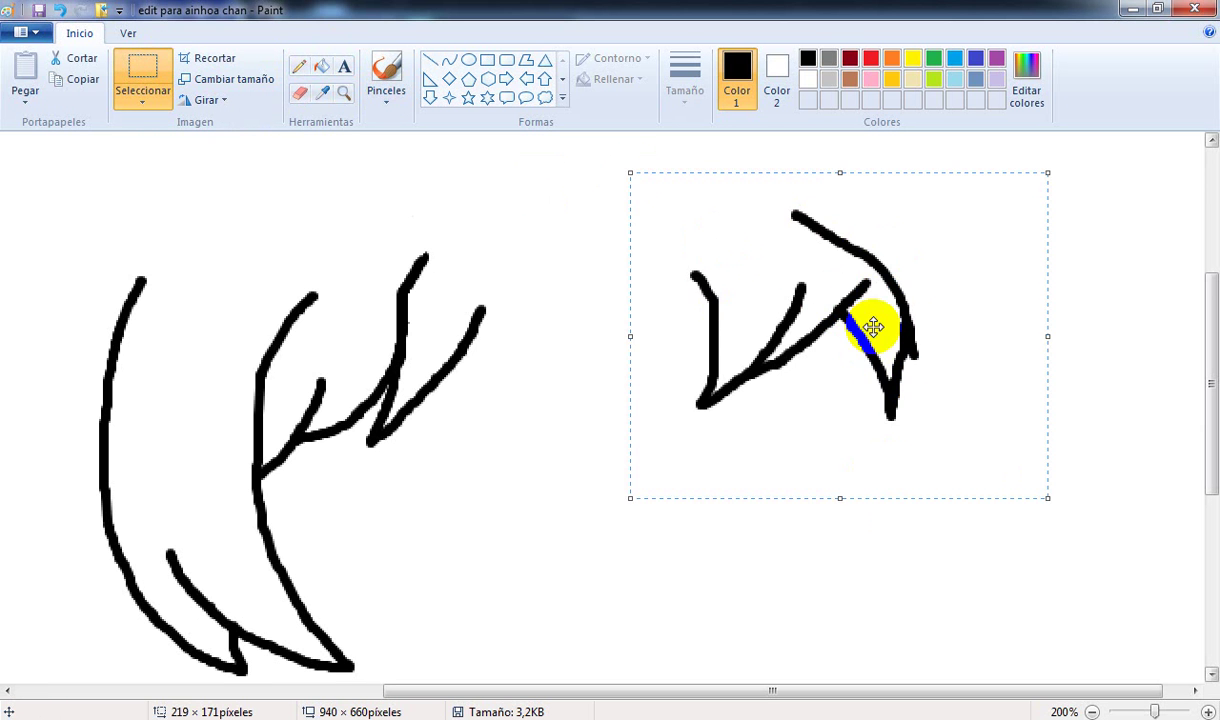
left_click_drag(880, 302, 795, 333)
left_click(948, 428)
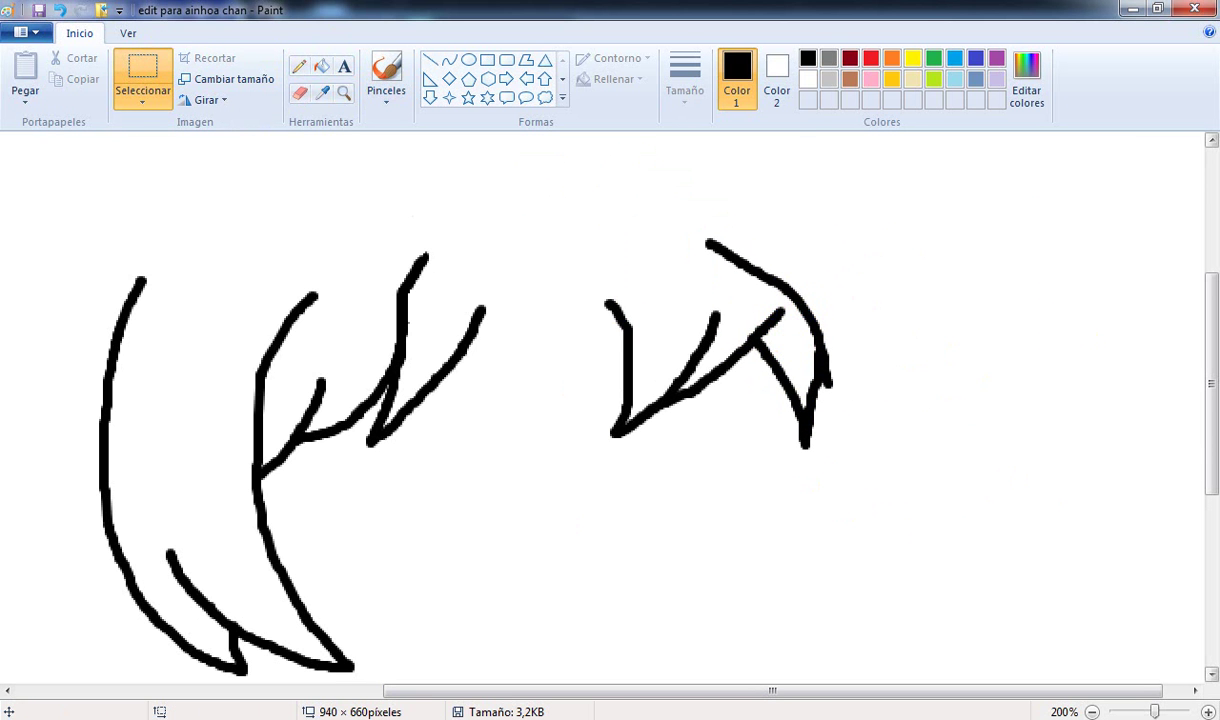
Step: Check the Gacha Club reference, try to draw a slanting line down from the opposite lock in Paint, and undo it
key("alt+Tab")
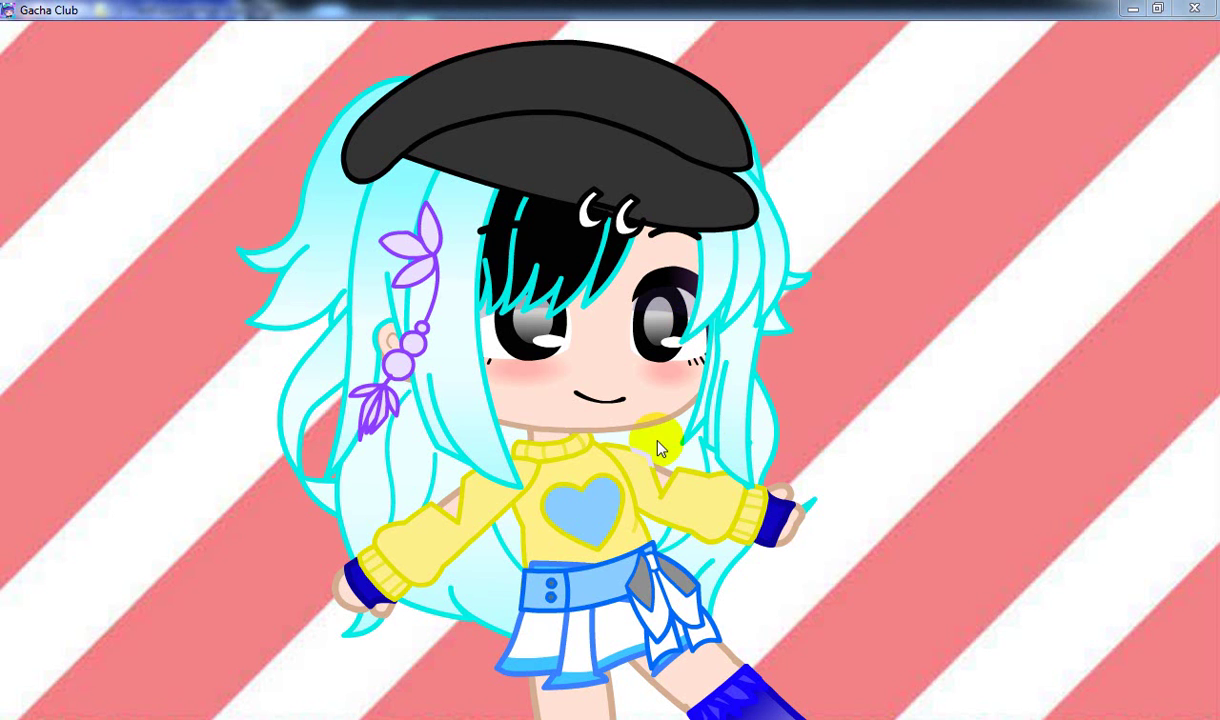
key("alt+Tab")
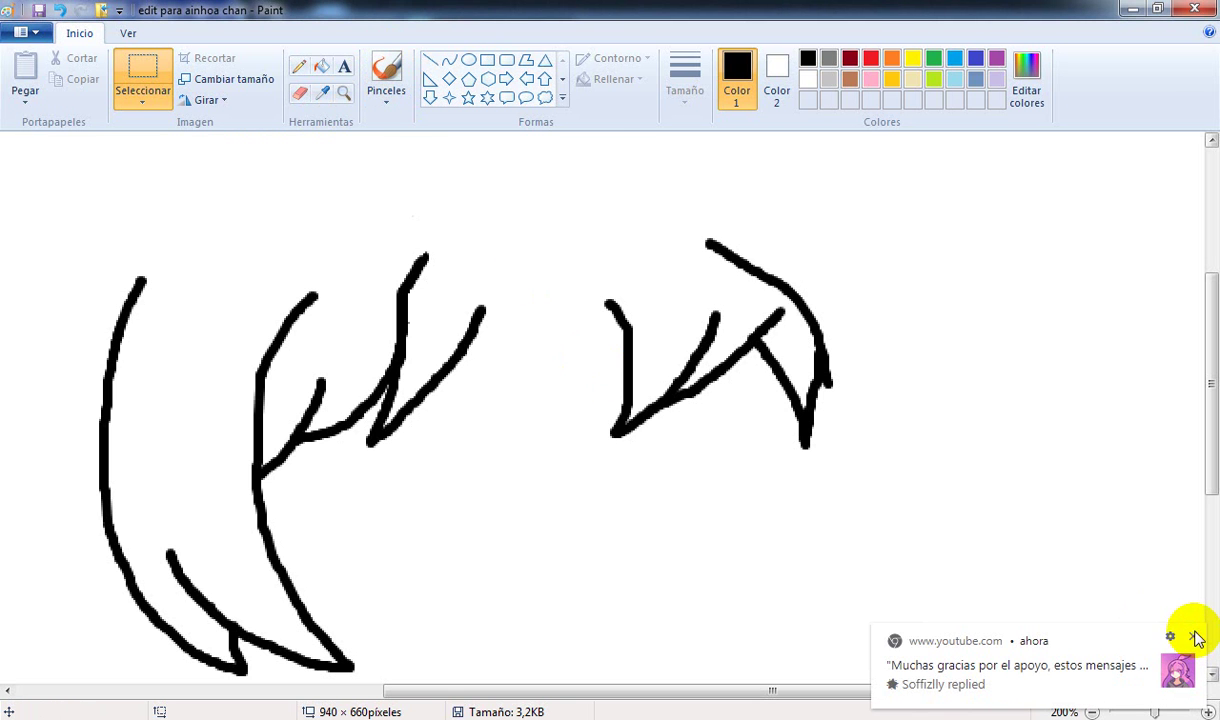
left_click(1197, 637)
left_click(385, 72)
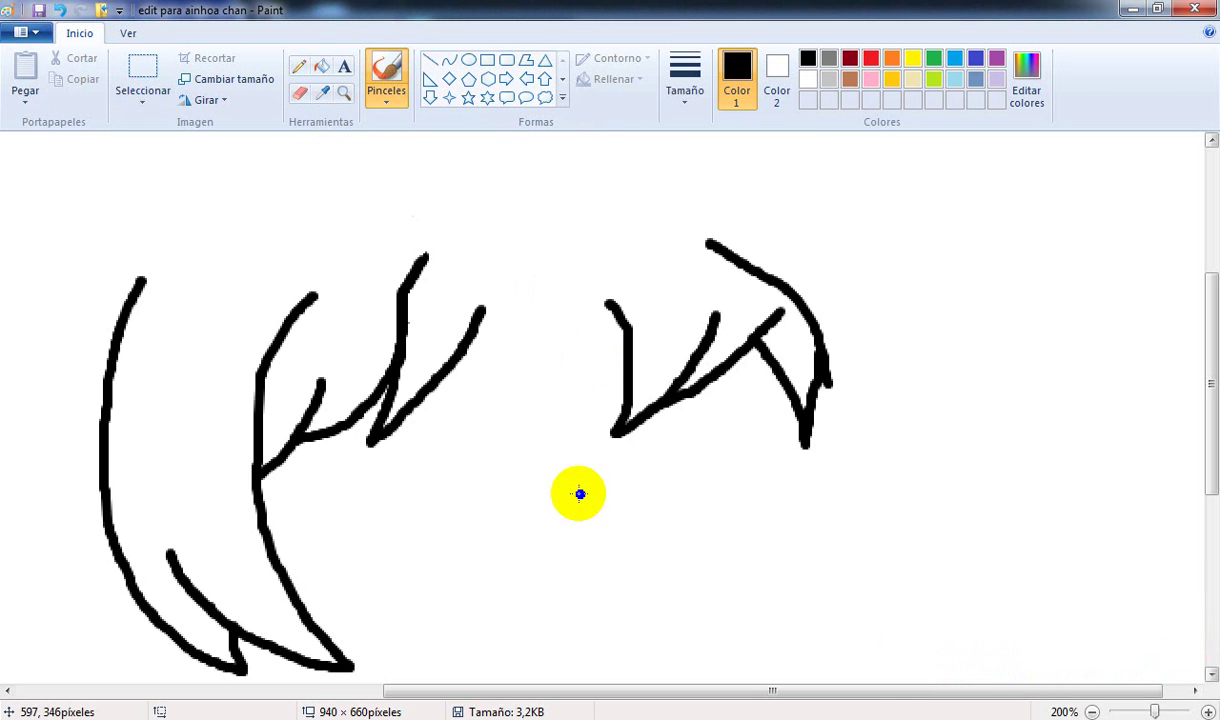
scroll(591, 485, "down", 5)
scroll(604, 498, "up", 3)
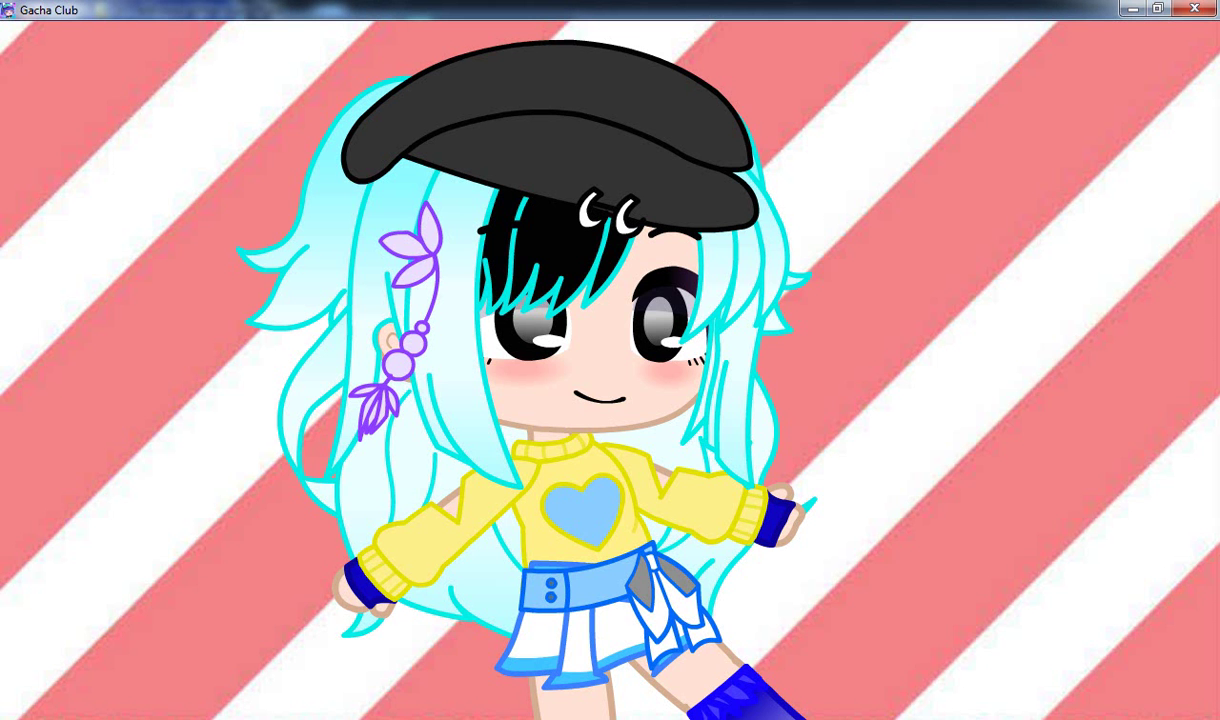
left_click(615, 718)
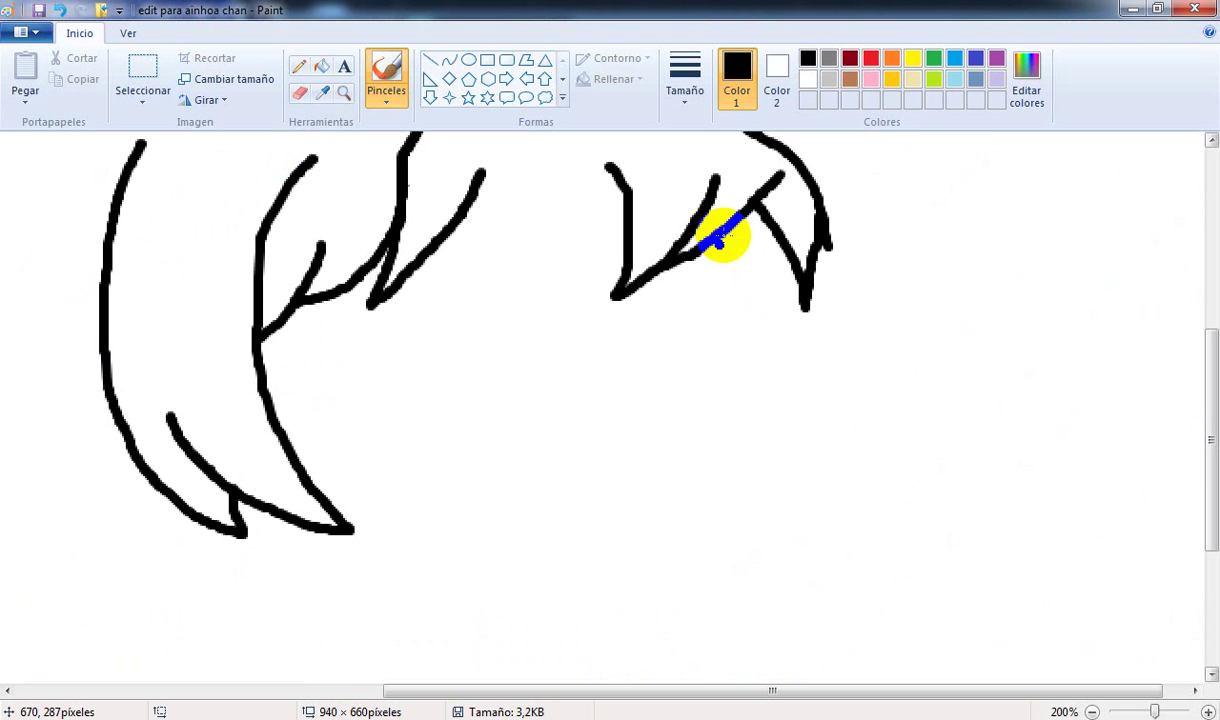
left_click_drag(720, 238, 648, 405)
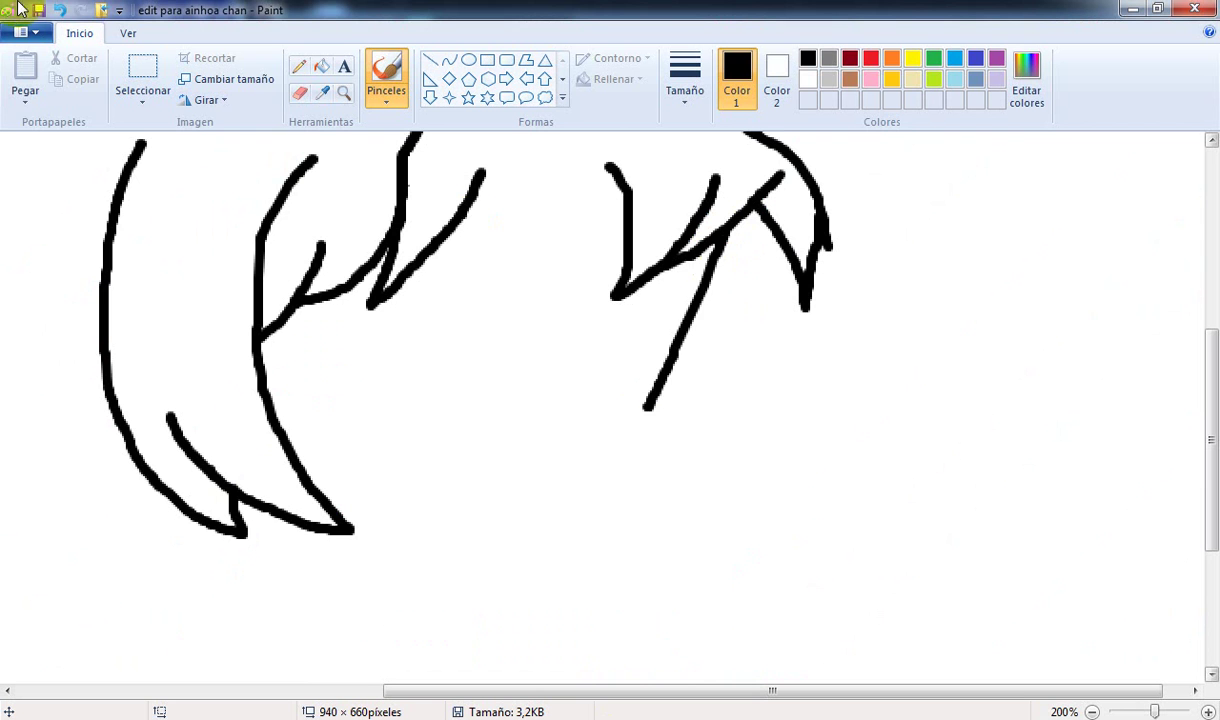
left_click(66, 10)
Step: Draw the rounded jaw line from the tip of the long front lock up to the opposite lock's outer branch
mouse_move(272, 464)
left_mouse_down()
mouse_move(315, 520)
mouse_move(235, 500)
mouse_move(331, 544)
mouse_move(562, 541)
mouse_move(637, 489)
mouse_move(712, 384)
mouse_move(751, 257)
mouse_move(752, 238)
mouse_move(755, 206)
left_mouse_up()
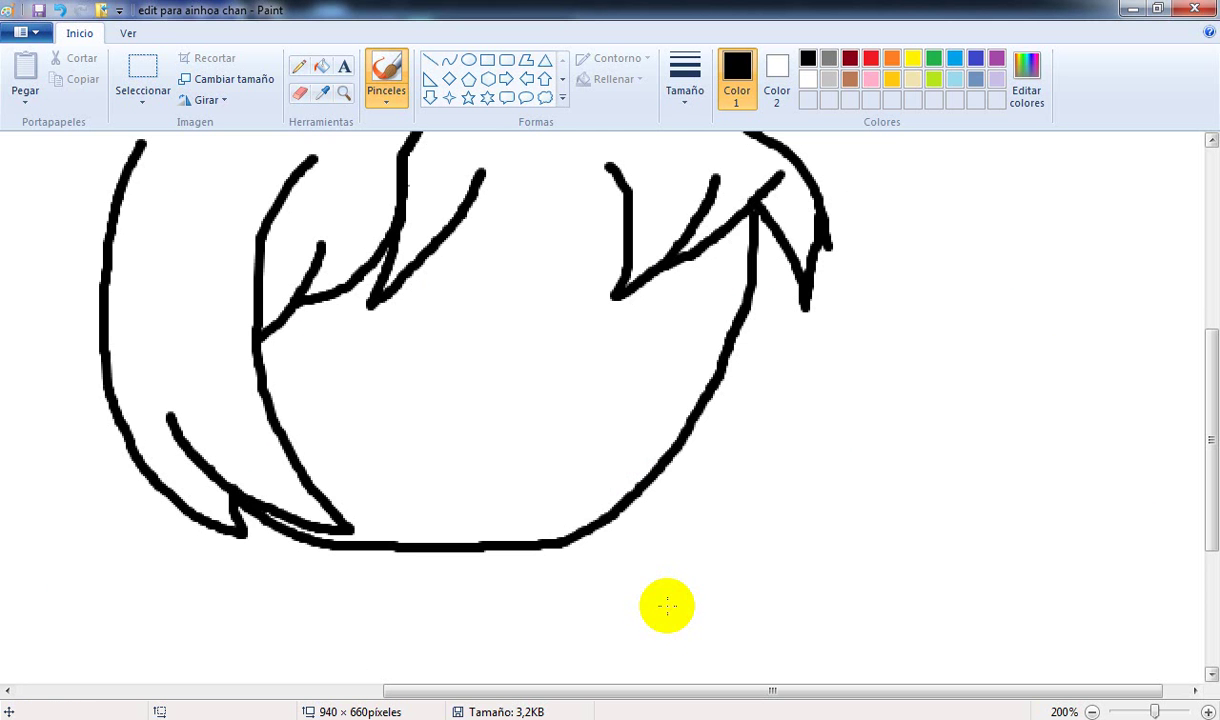
Step: Try to draw a curved hair lock outside the jaw line and erase the doubled line along its inner edge
mouse_move(740, 322)
left_mouse_down()
mouse_move(742, 205)
mouse_move(734, 290)
mouse_move(647, 472)
mouse_move(714, 430)
mouse_move(684, 462)
mouse_move(726, 446)
mouse_move(797, 344)
mouse_move(802, 258)
left_mouse_up()
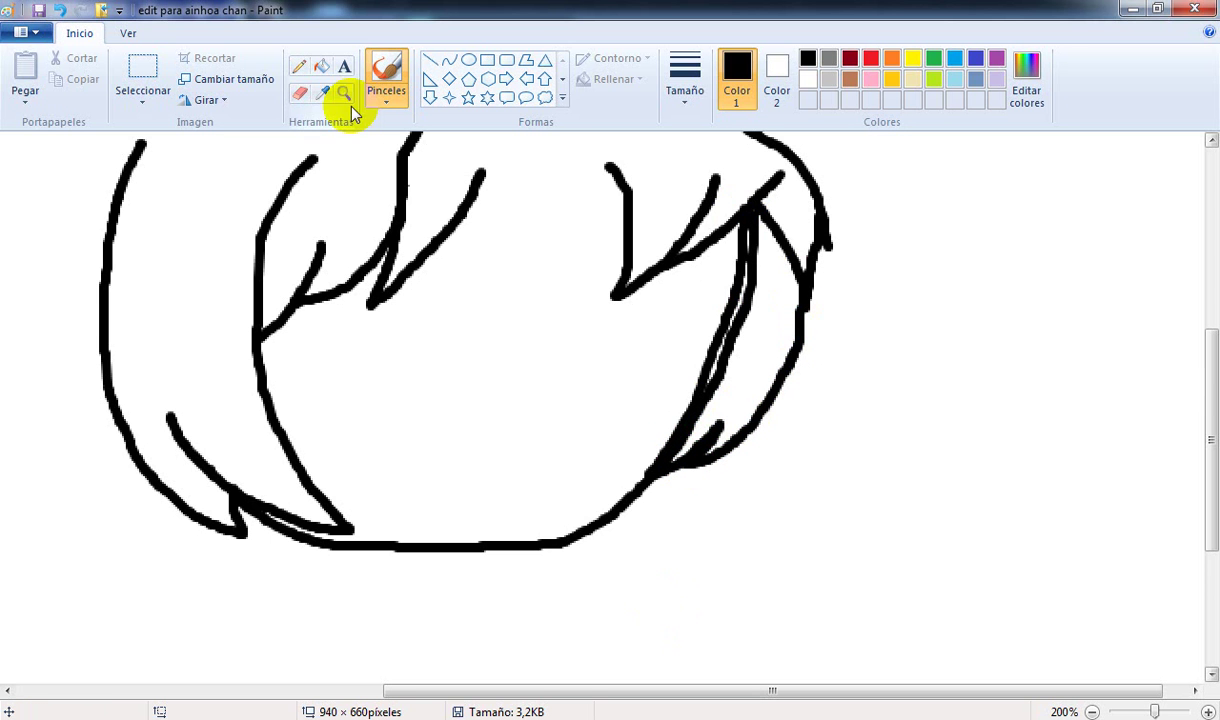
left_click(299, 93)
mouse_move(735, 305)
left_mouse_down()
mouse_move(747, 274)
mouse_move(757, 240)
mouse_move(754, 294)
mouse_move(712, 413)
mouse_move(753, 302)
mouse_move(744, 215)
left_mouse_up()
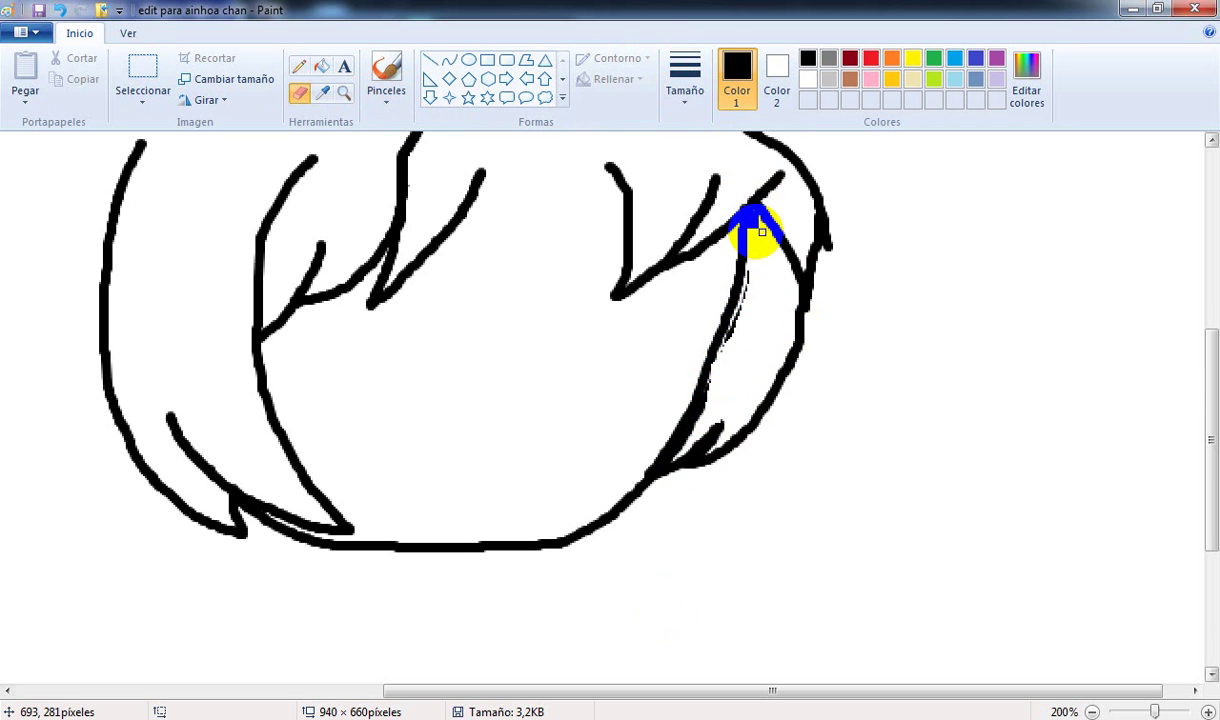
left_click_drag(757, 232, 727, 452)
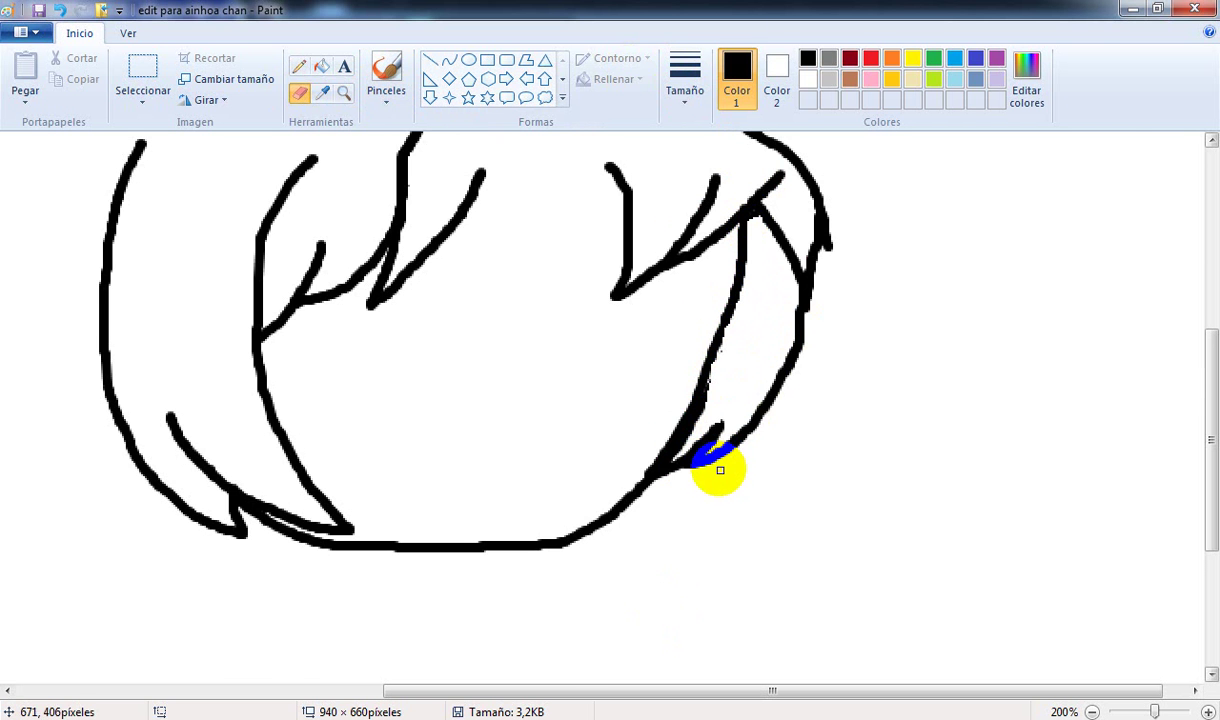
scroll(720, 470, "up", 3)
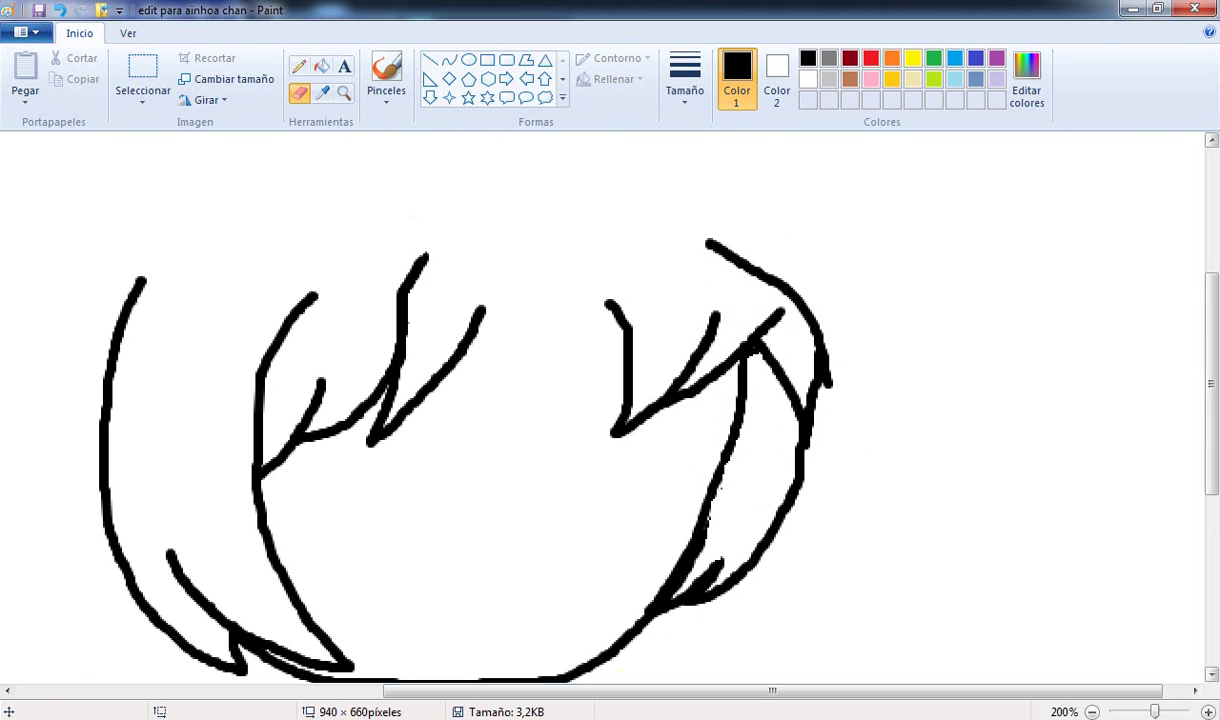
Step: Check the Gacha Club reference and undo the curved hair lock and its erasures, keeping the jaw line
left_click(602, 718)
left_click(602, 718)
scroll(594, 363, "down", 2)
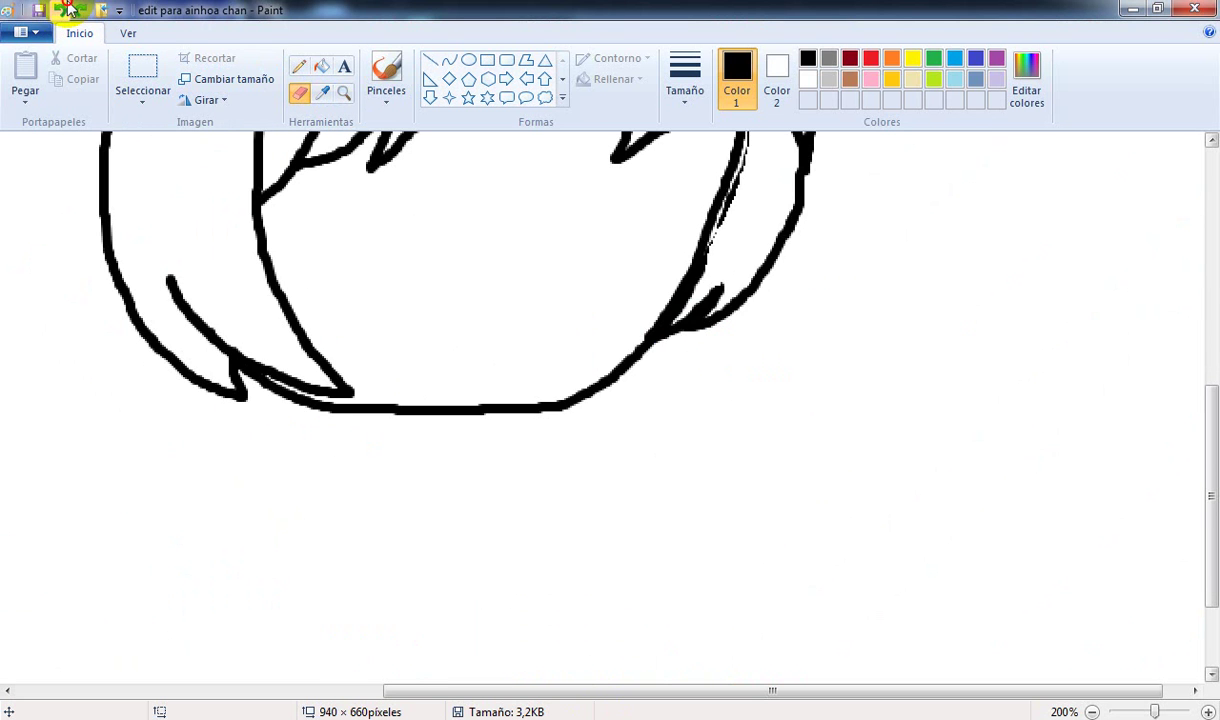
left_click(68, 8)
left_click(68, 8)
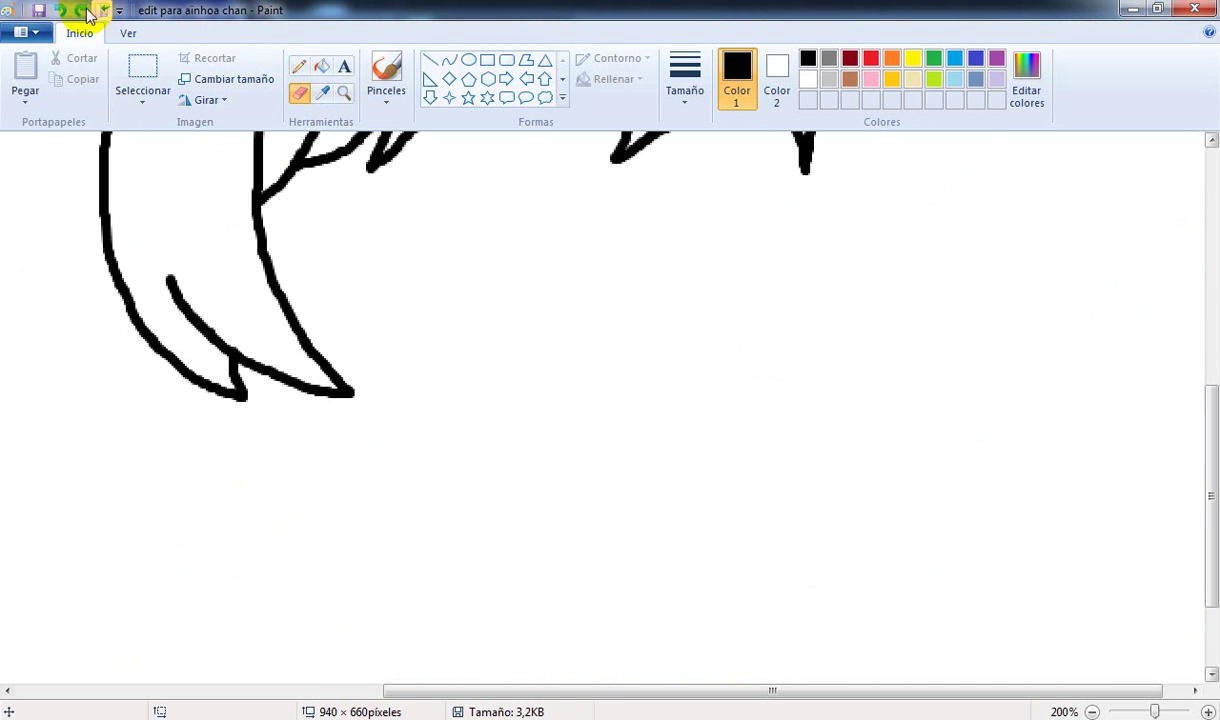
left_click(84, 10)
left_click(84, 10)
scroll(327, 210, "up", 1)
Step: Try to brush a short curved strand branching off the lower jaw line, and undo it
left_click(387, 75)
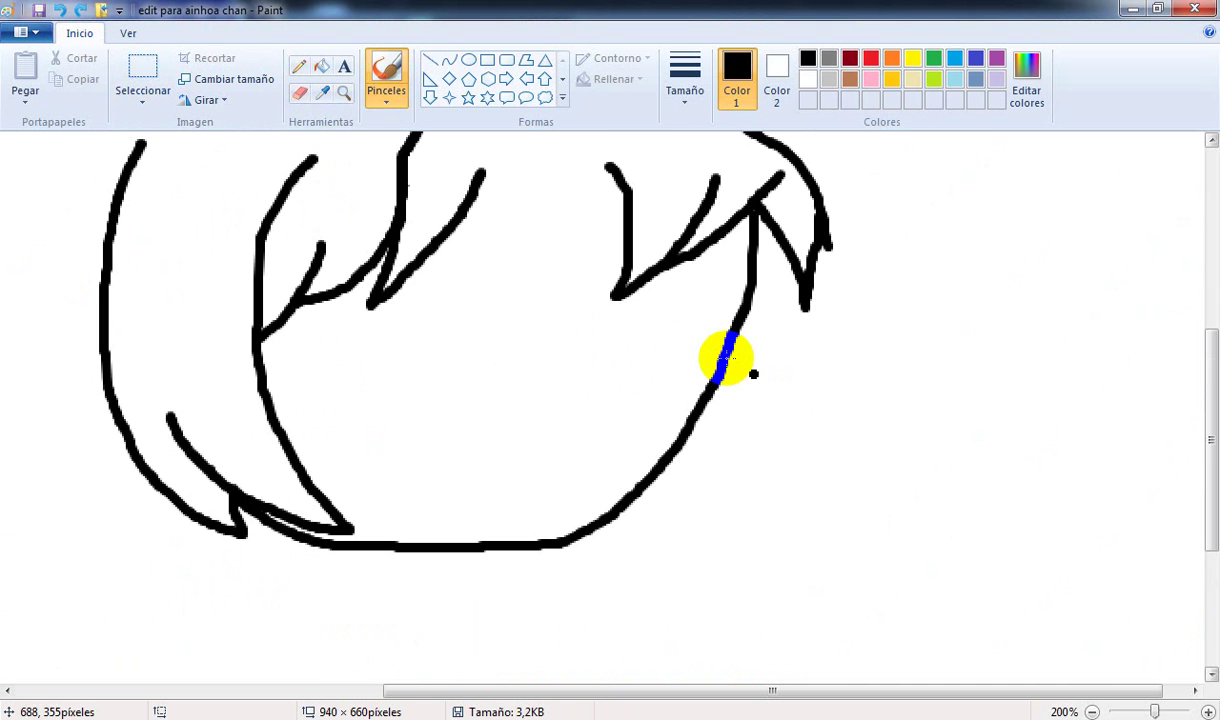
mouse_move(727, 358)
left_mouse_down()
mouse_move(583, 528)
mouse_move(630, 527)
mouse_move(707, 474)
left_mouse_up()
left_click(778, 284)
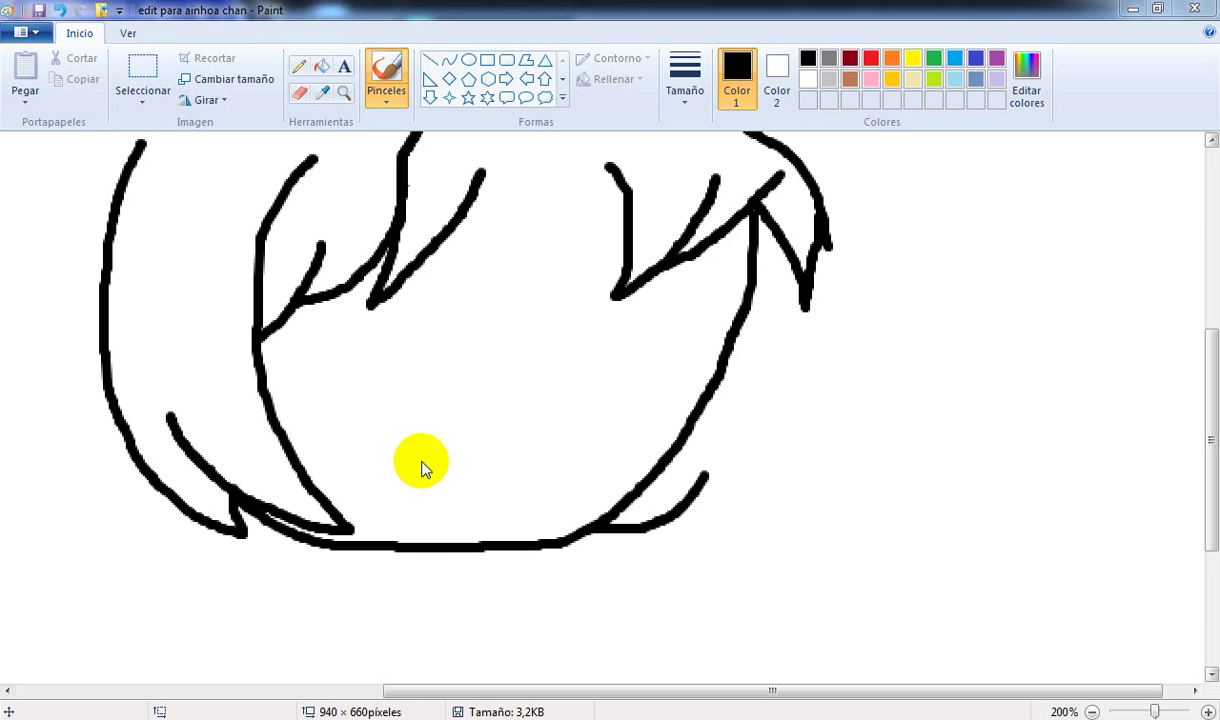
left_click(58, 10)
left_click(60, 12)
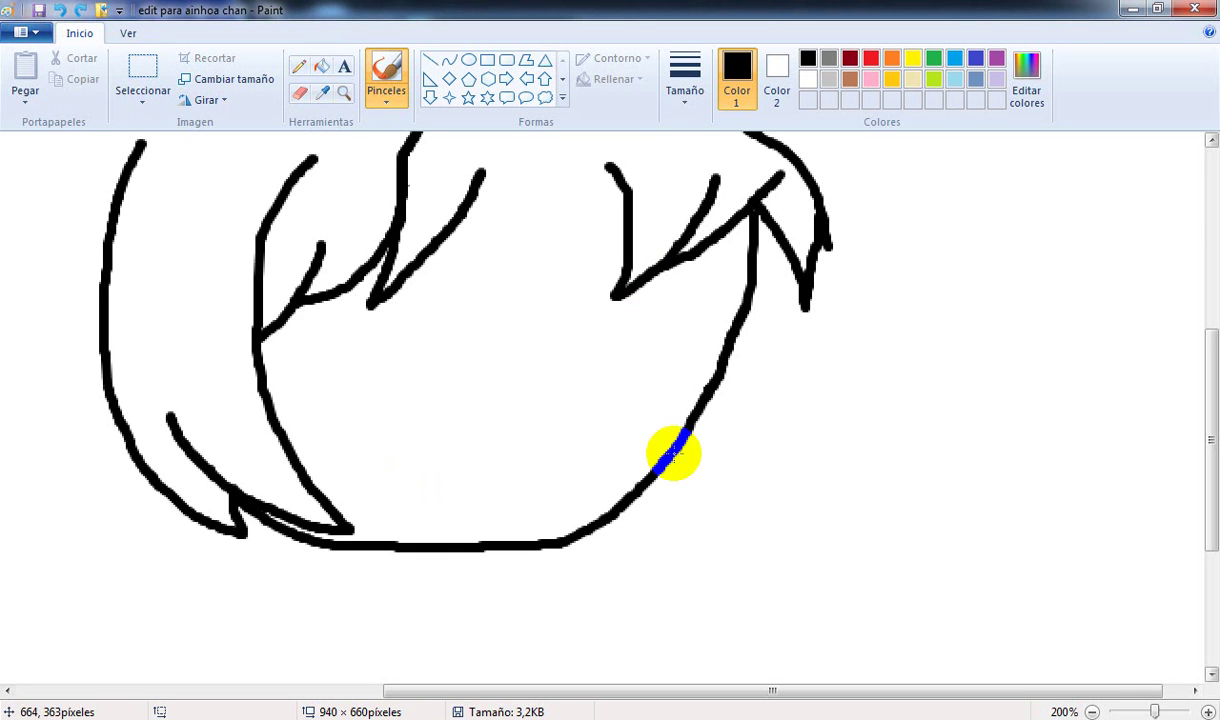
Step: Draw a pointed strand along the side of the jaw and a hooked strand hanging below it, following the Gacha Club reference
mouse_move(629, 518)
left_mouse_down()
mouse_move(690, 464)
mouse_move(750, 381)
left_mouse_up()
left_click(616, 719)
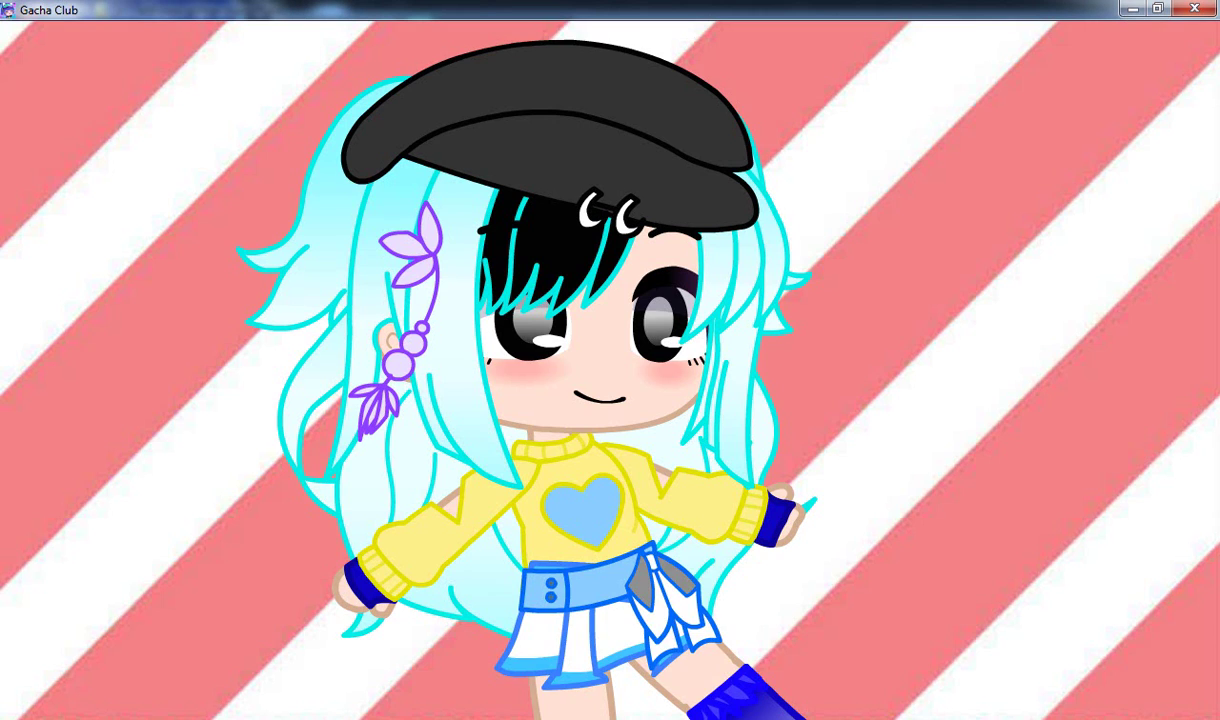
left_click(616, 719)
mouse_move(738, 340)
left_mouse_down()
mouse_move(744, 328)
mouse_move(700, 501)
mouse_move(702, 550)
left_mouse_up()
left_click(616, 719)
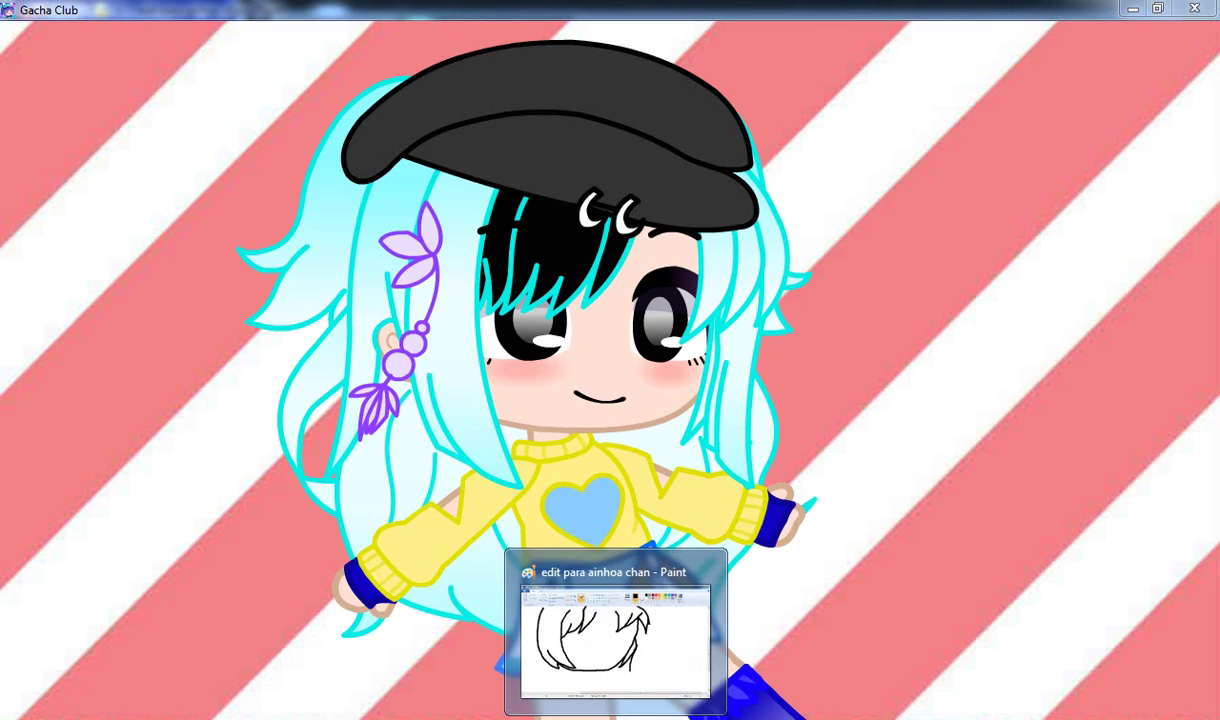
left_click(712, 558)
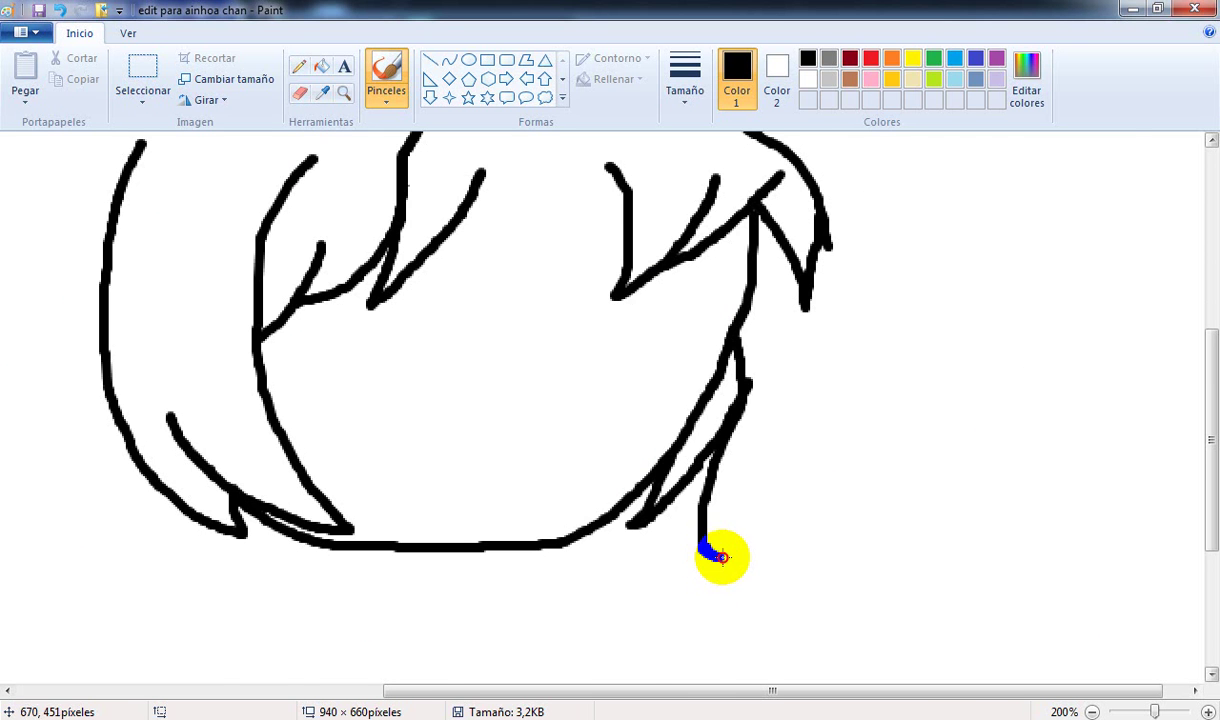
Step: Draw a long narrow pointed strand beside the hooked one, with its outer line running down from the opposite lock's tip
key("alt+Tab")
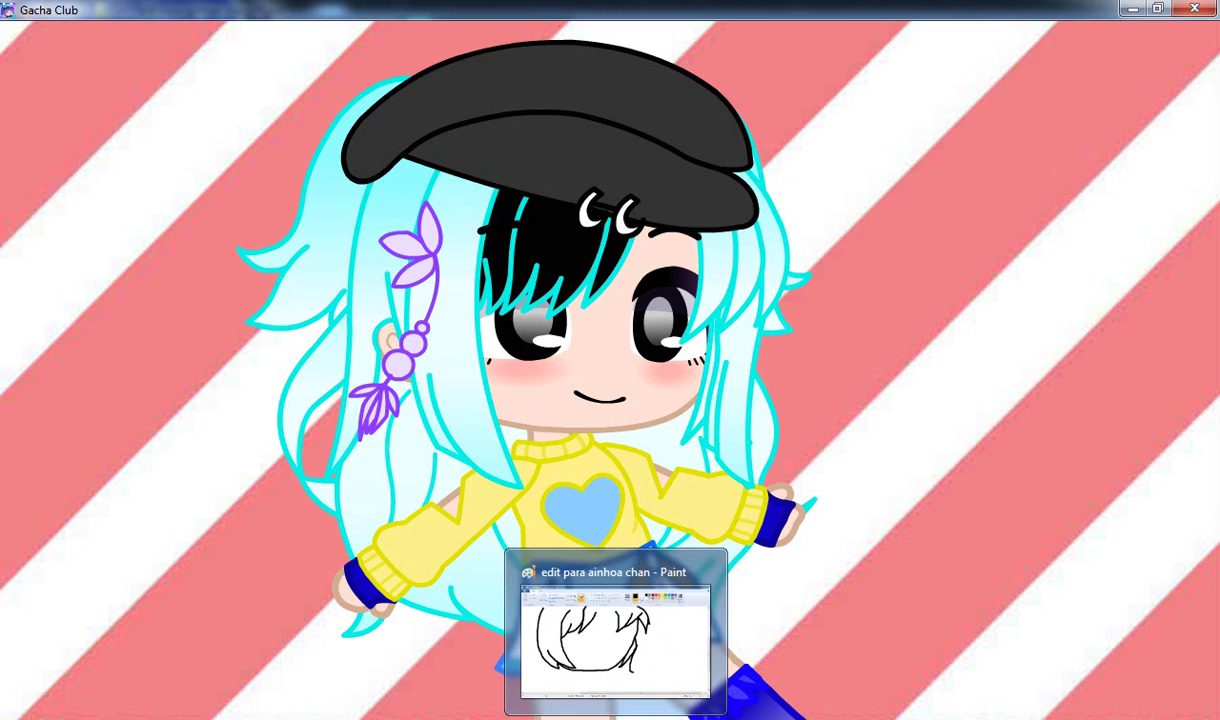
left_click(667, 585)
mouse_move(759, 374)
left_mouse_down()
mouse_move(722, 553)
mouse_move(730, 589)
left_mouse_up()
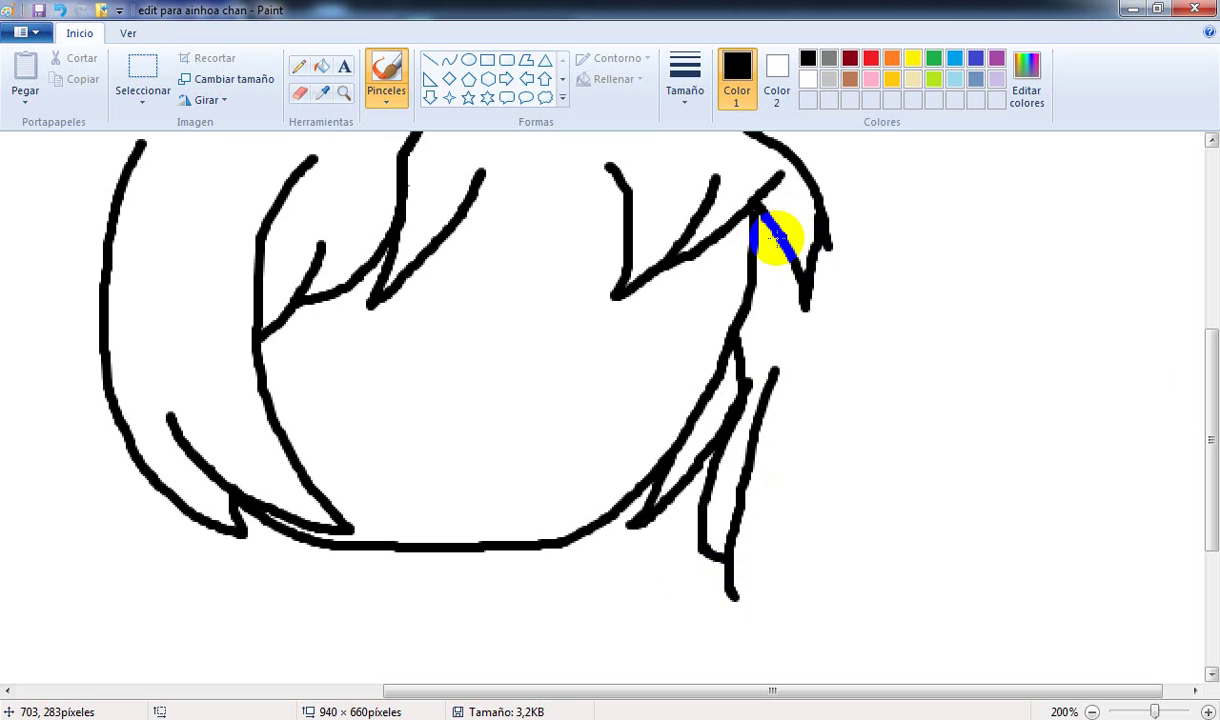
mouse_move(795, 272)
left_mouse_down()
mouse_move(792, 403)
mouse_move(751, 603)
mouse_move(730, 585)
left_mouse_up()
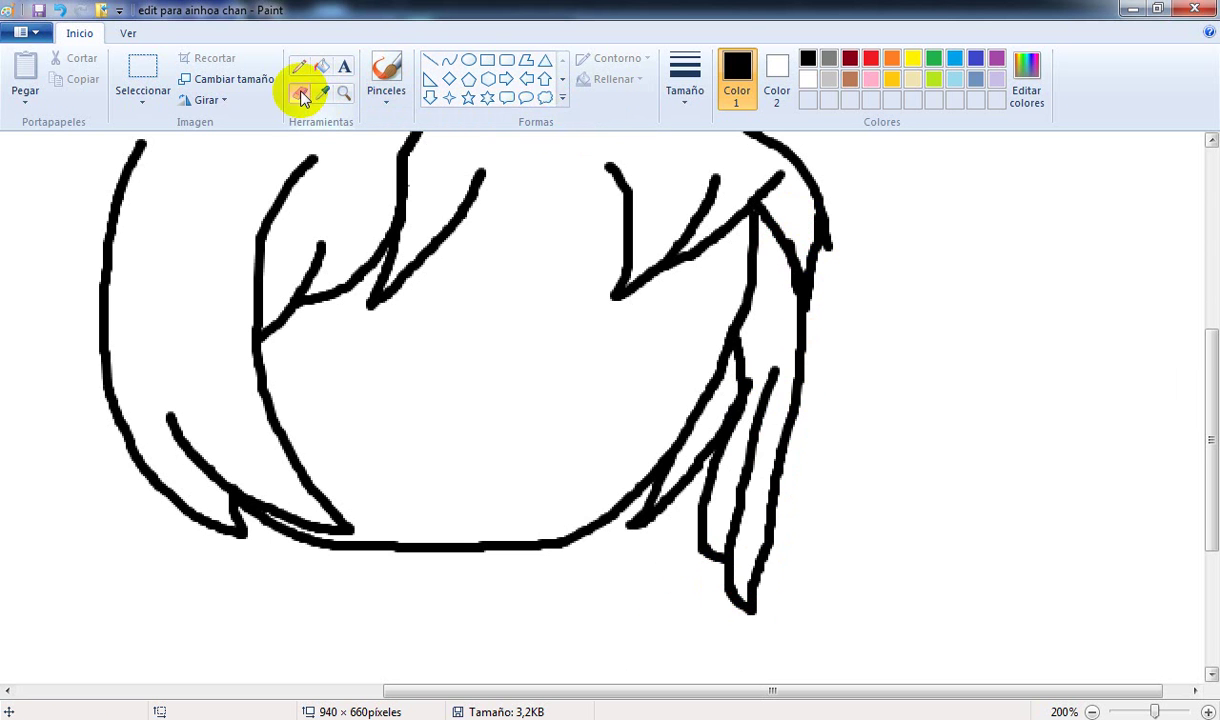
Step: Try to isolate the hooked strand with a free-form selection, undo back past the long outer line, and restore that line
left_click(143, 110)
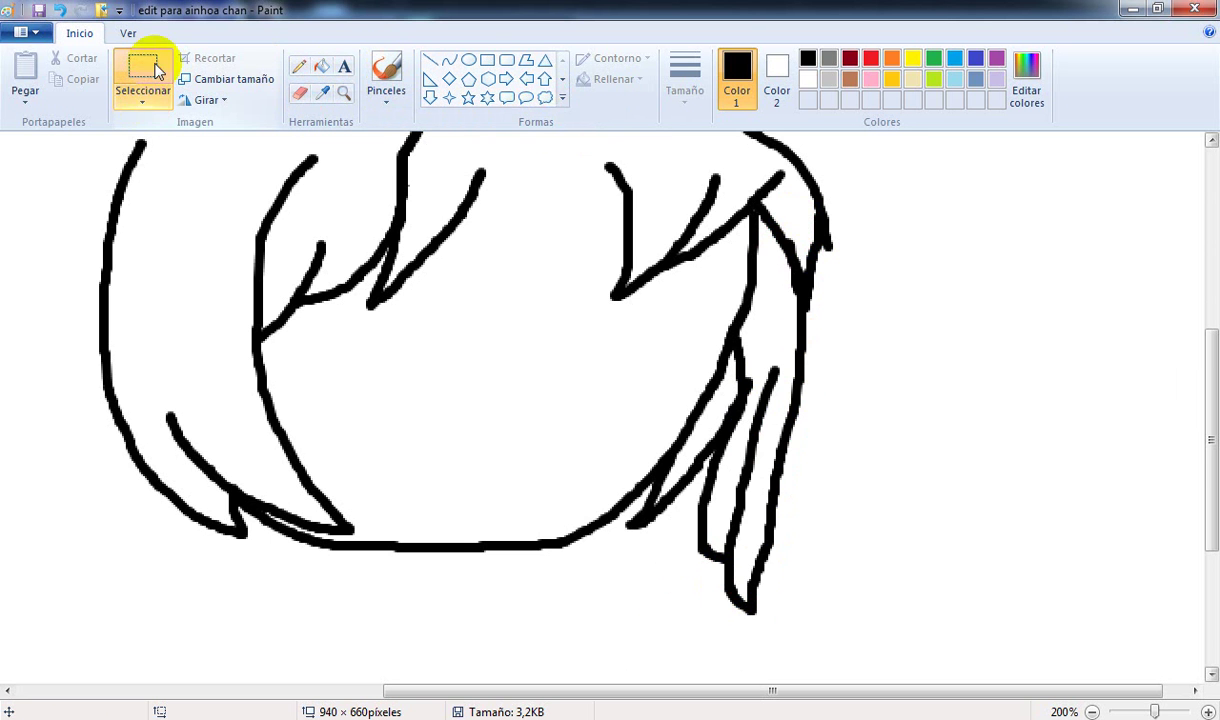
left_click(143, 102)
left_click(152, 163)
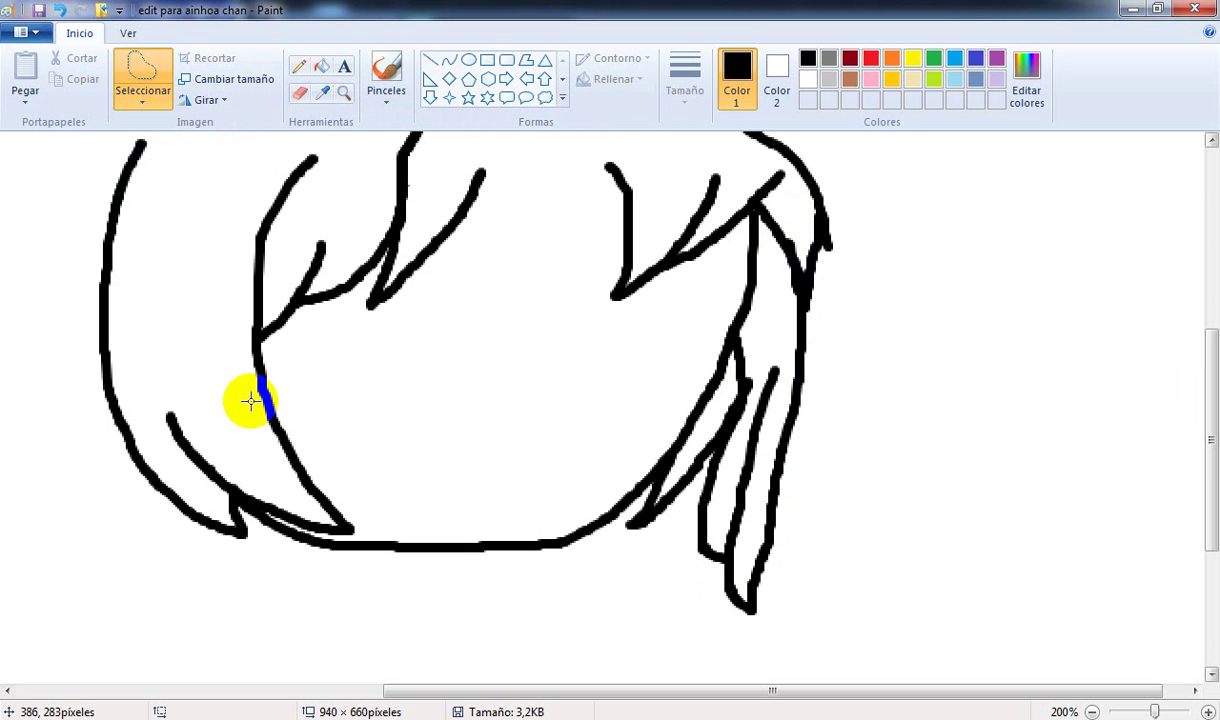
mouse_move(251, 401)
left_mouse_down()
mouse_move(653, 477)
mouse_move(712, 567)
mouse_move(681, 537)
mouse_move(702, 470)
left_mouse_up()
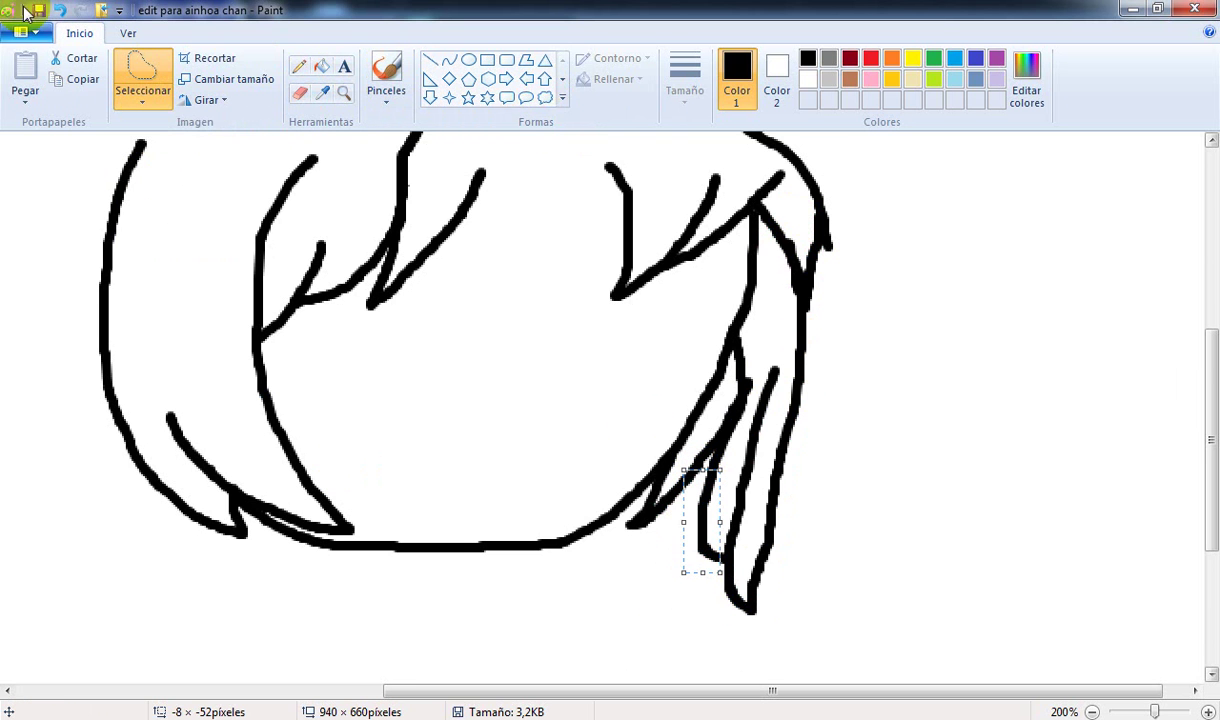
left_click(58, 10)
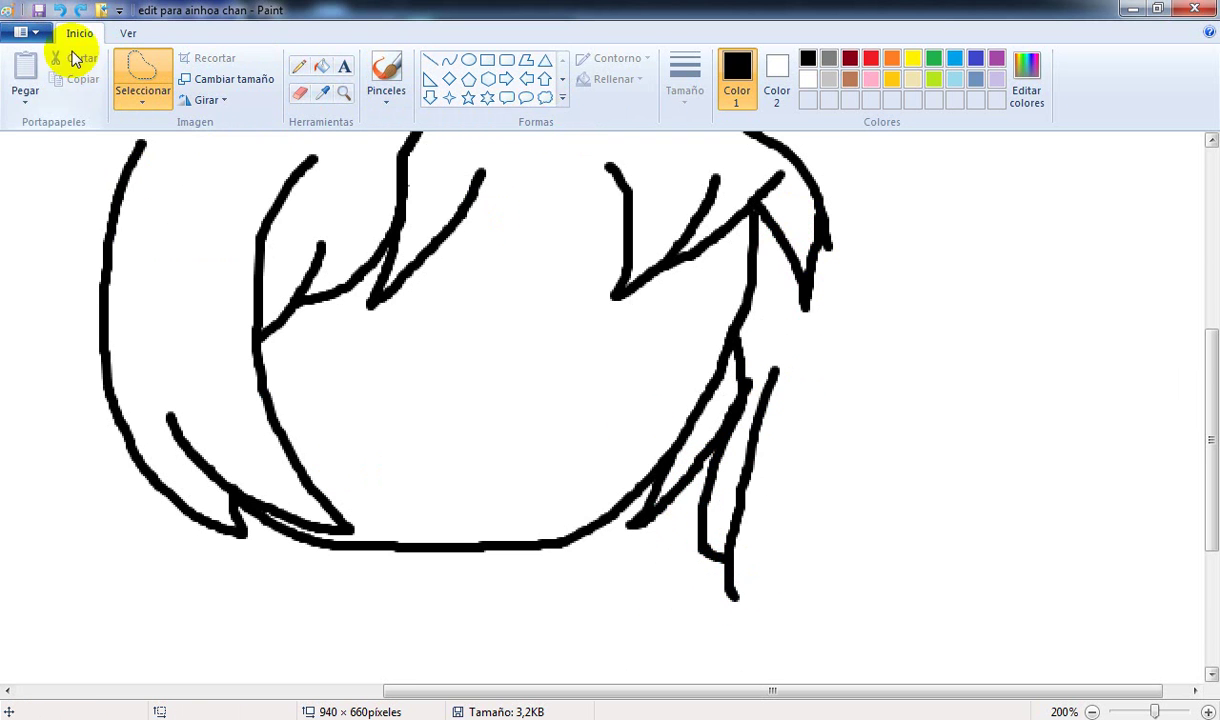
left_click(83, 10)
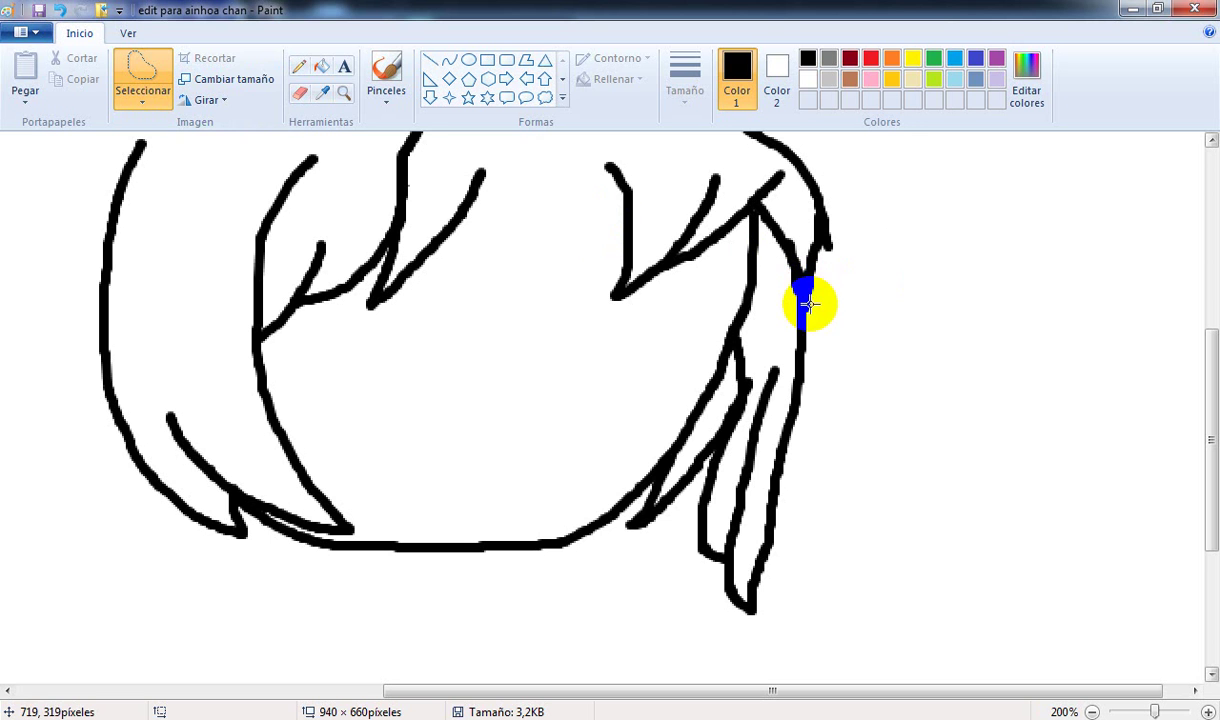
Step: Try to delete a free-form selection along the long outer hair line
left_click_drag(812, 322, 806, 498)
key("Delete")
left_click(885, 449)
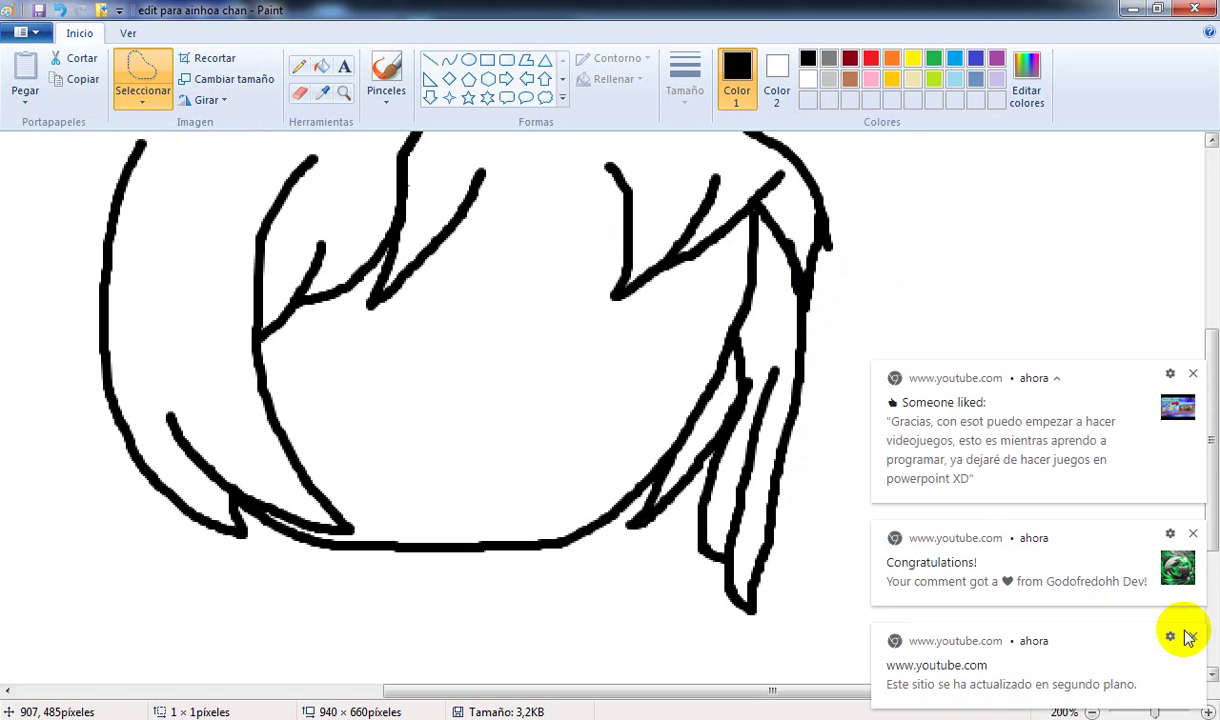
Step: Dismiss the YouTube notifications covering the canvas
left_click(1195, 636)
left_click(1195, 636)
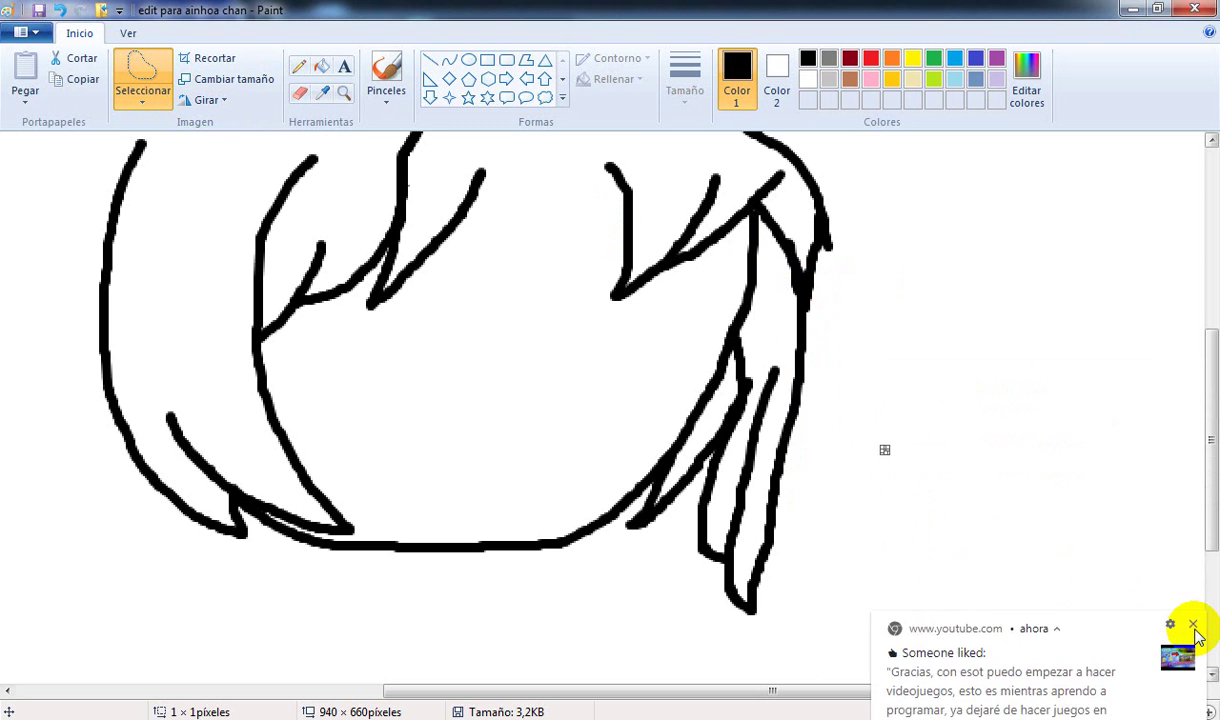
left_click(1197, 636)
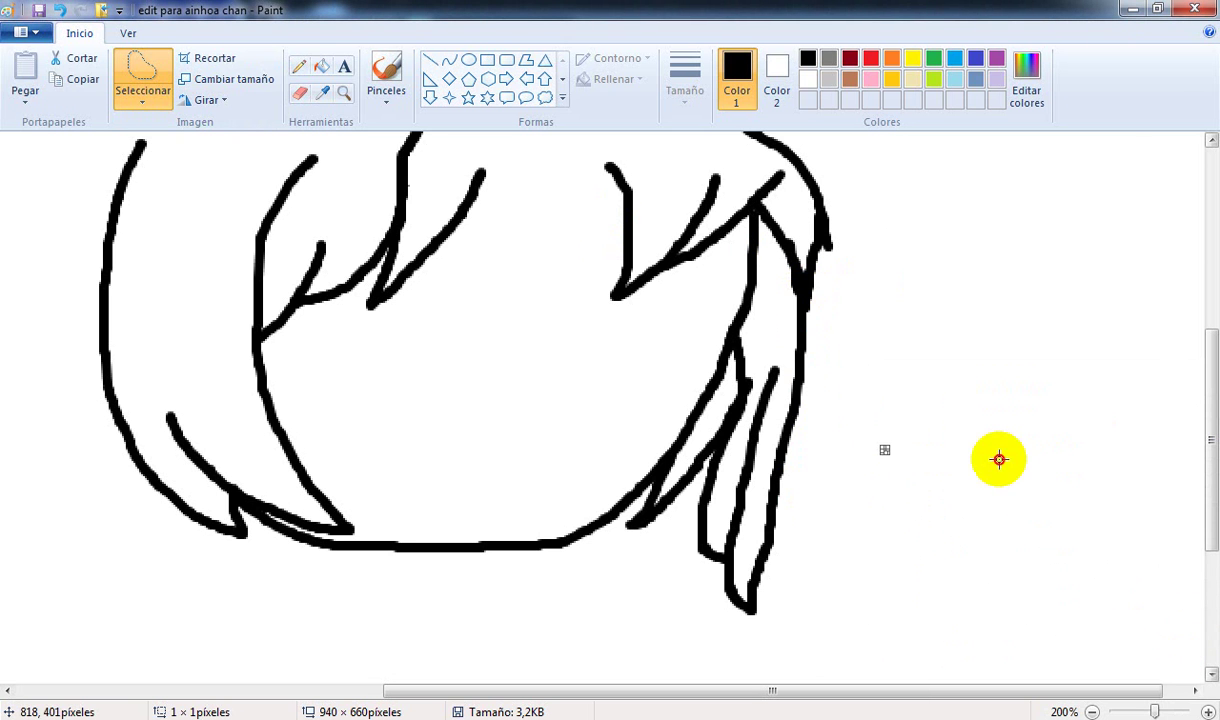
Step: Check the character's hair in Gacha Club, return to Paint, and undo the hooked and long pointed strands beside the face
key("alt+Tab")
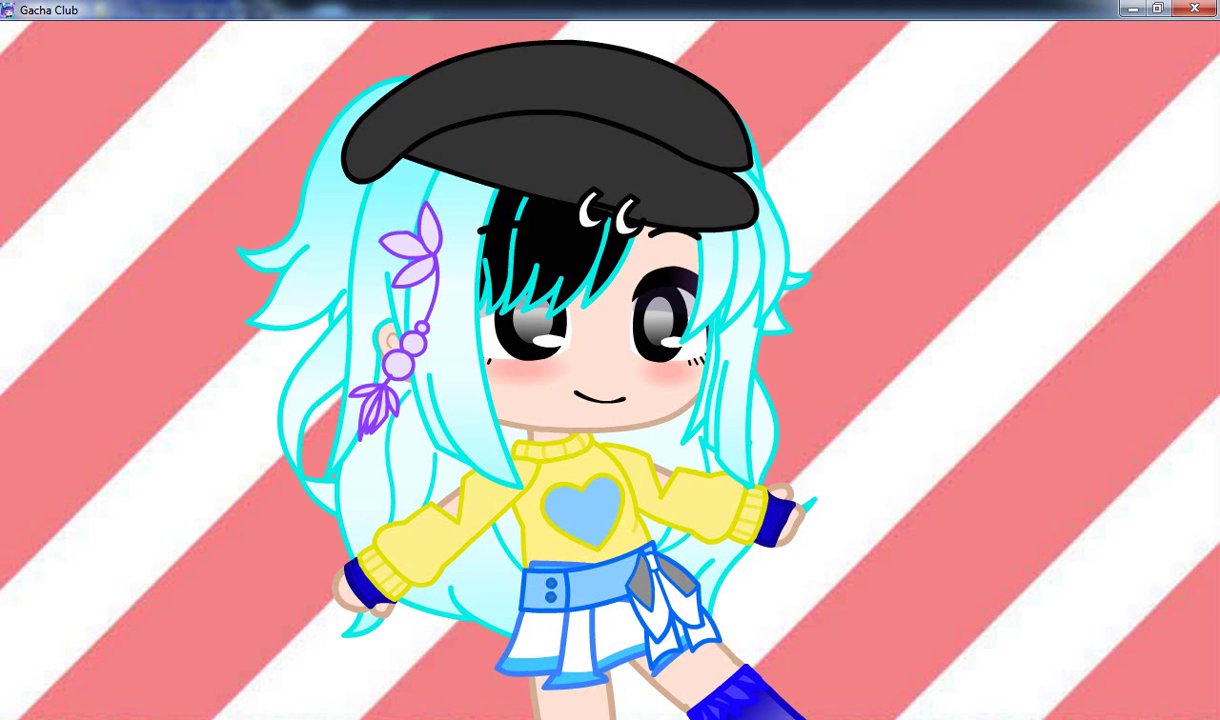
mouse_move(616, 718)
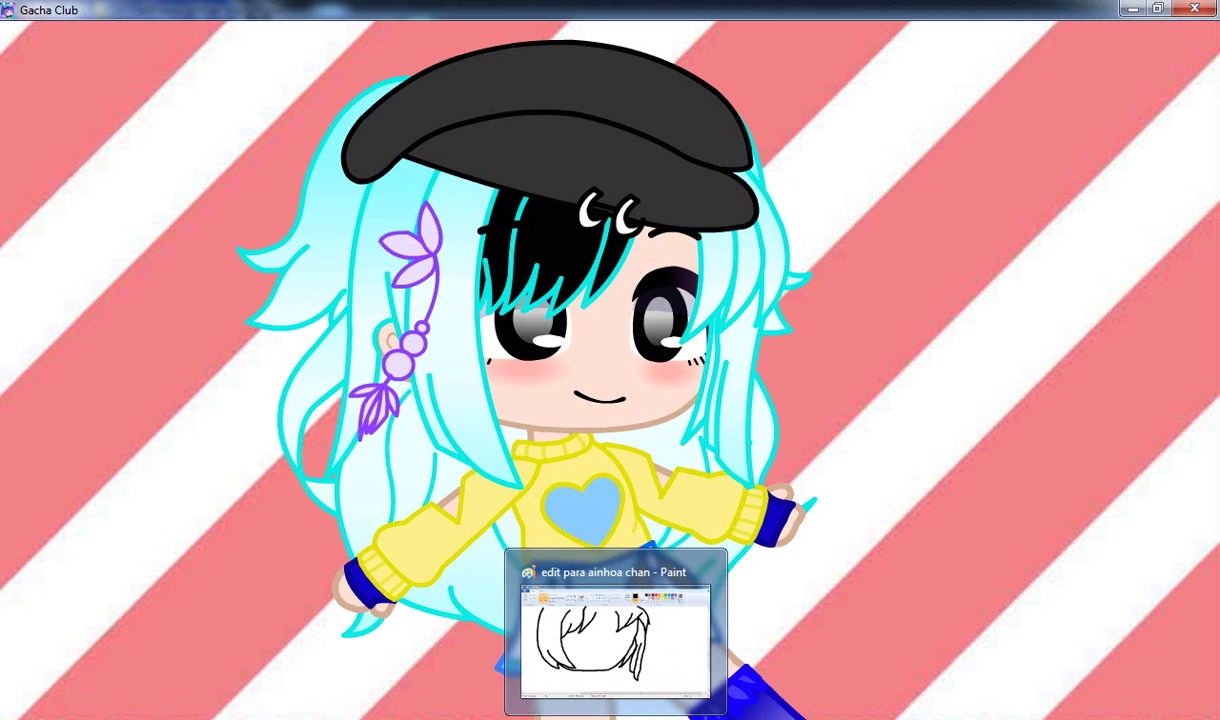
left_click(626, 700)
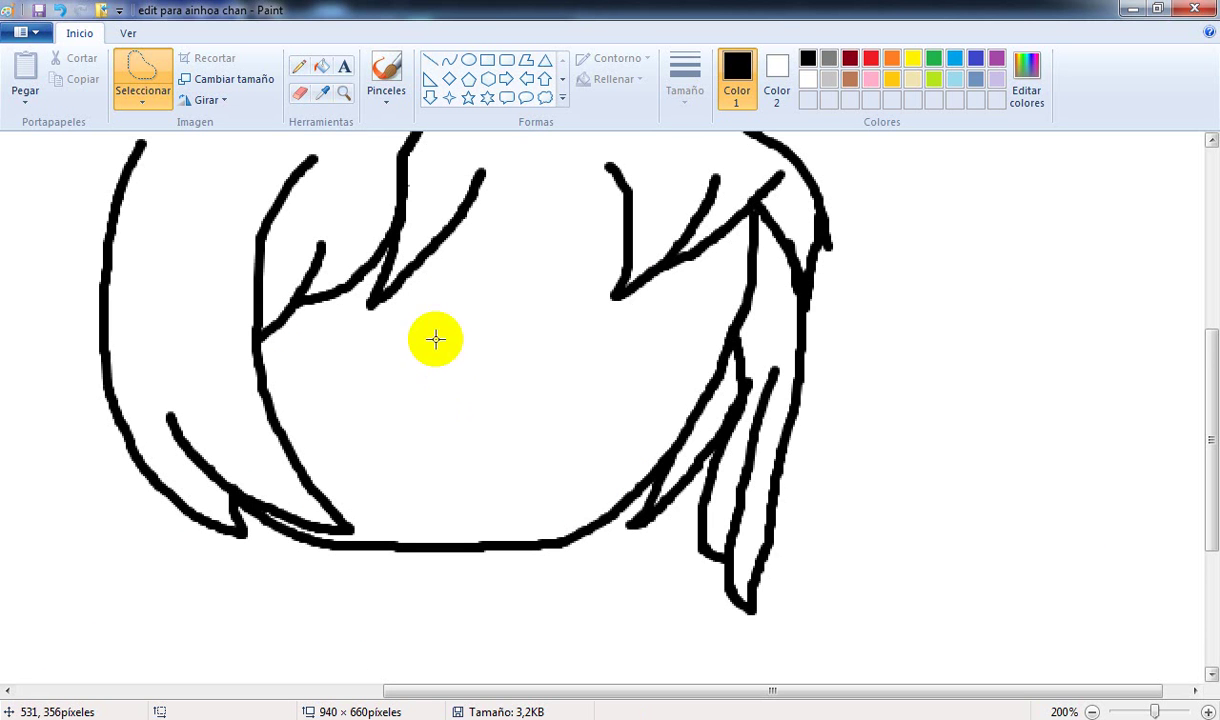
left_click(60, 10)
left_click(60, 10)
left_click(60, 10)
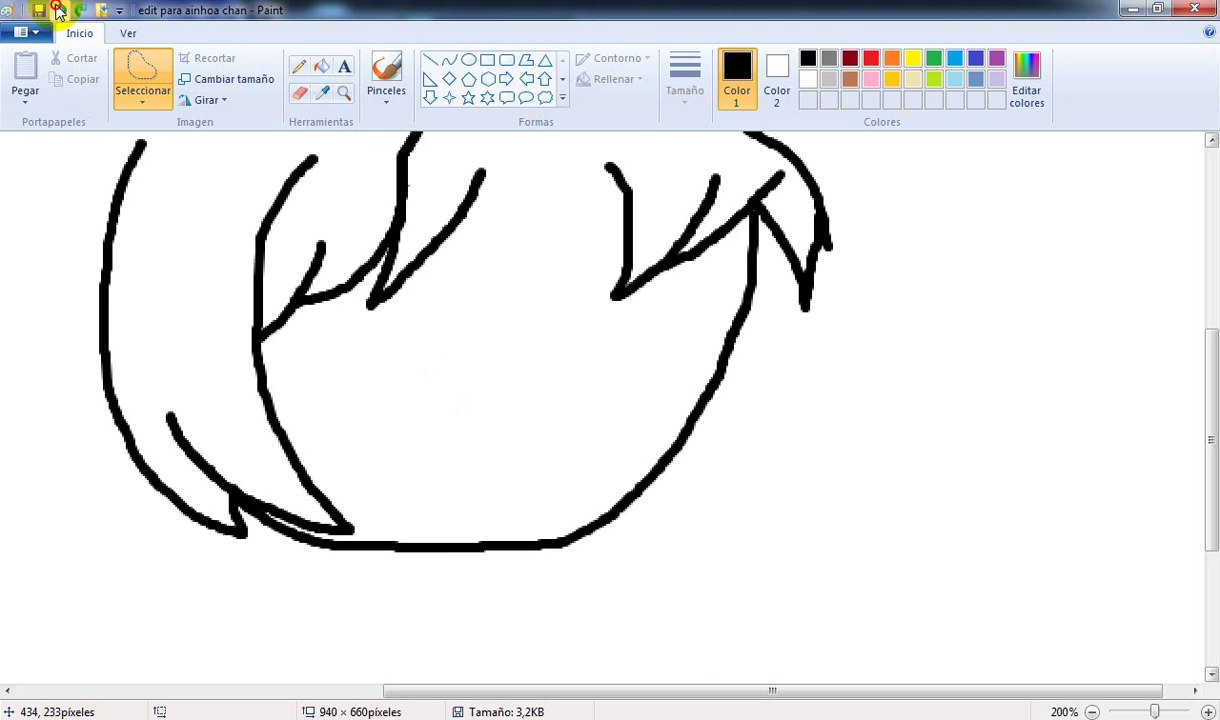
Step: Draw the missing middle fringe with the brush as a jagged line linking the two existing pointed locks
scroll(340, 300, "up", 5)
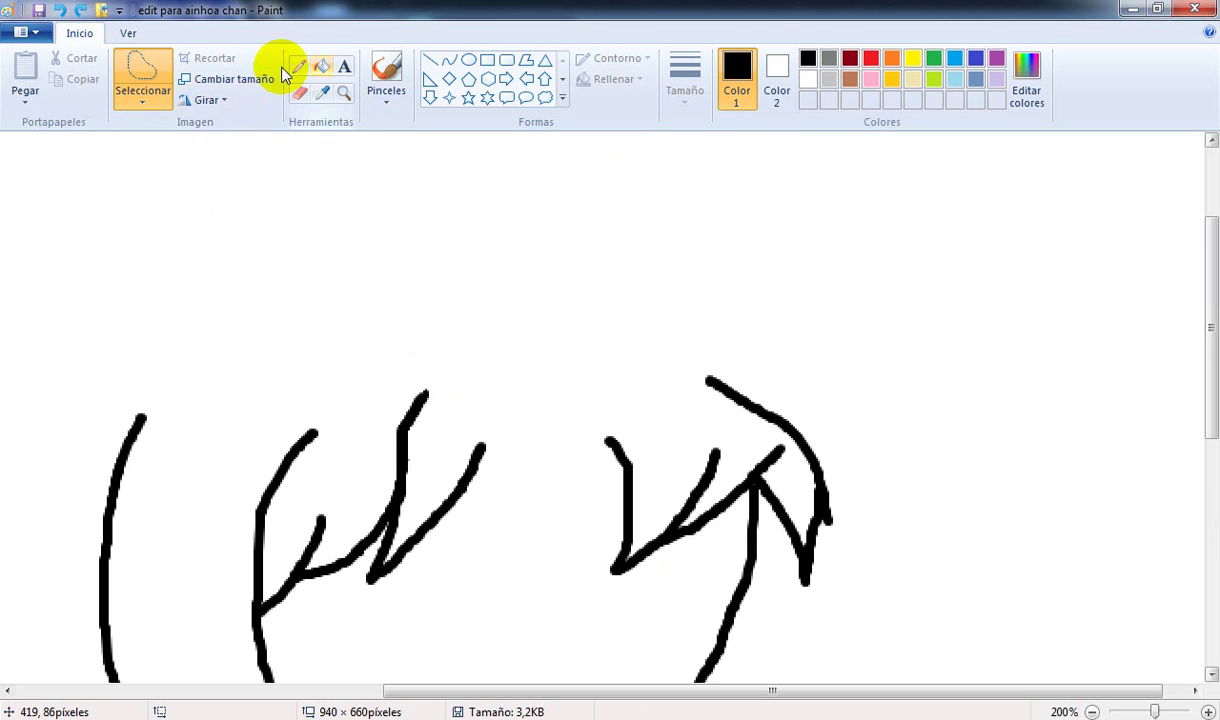
left_click(380, 70)
mouse_move(484, 446)
left_mouse_down()
mouse_move(450, 517)
mouse_move(545, 463)
mouse_move(597, 462)
left_mouse_up()
scroll(607, 469, "down", 3)
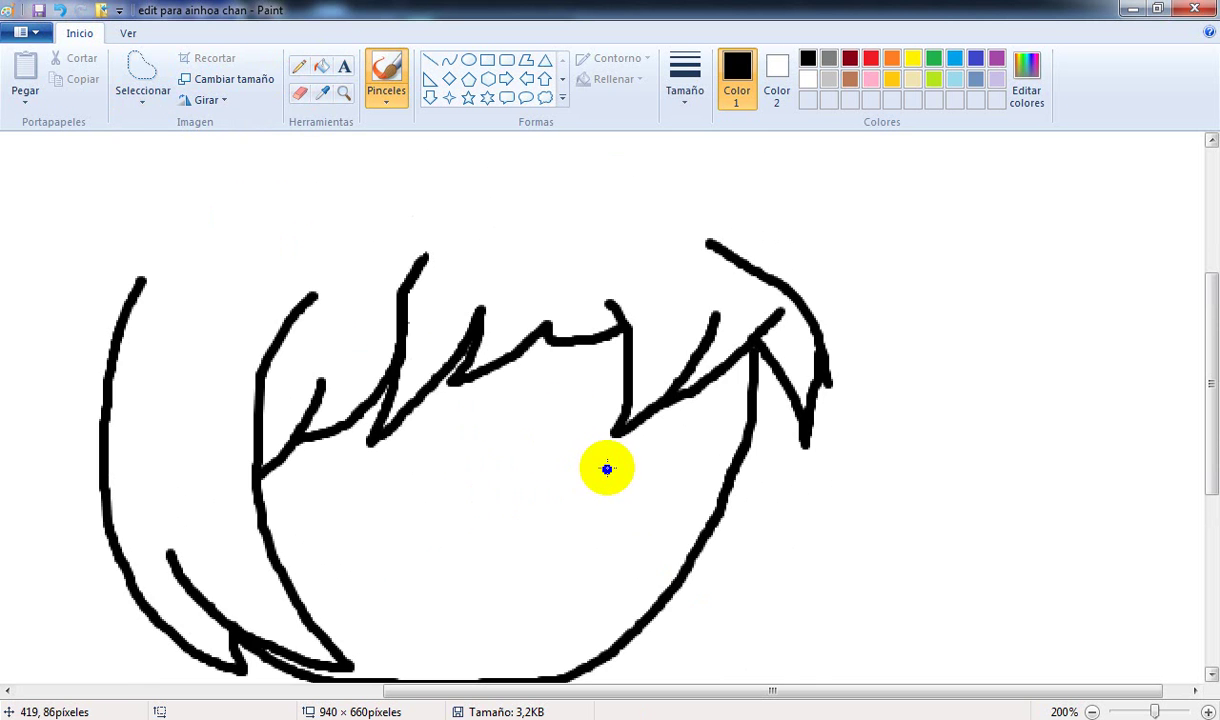
Step: Try to shift the outer lock and its curved hair line down and inward with a free-form selection
left_click(152, 76)
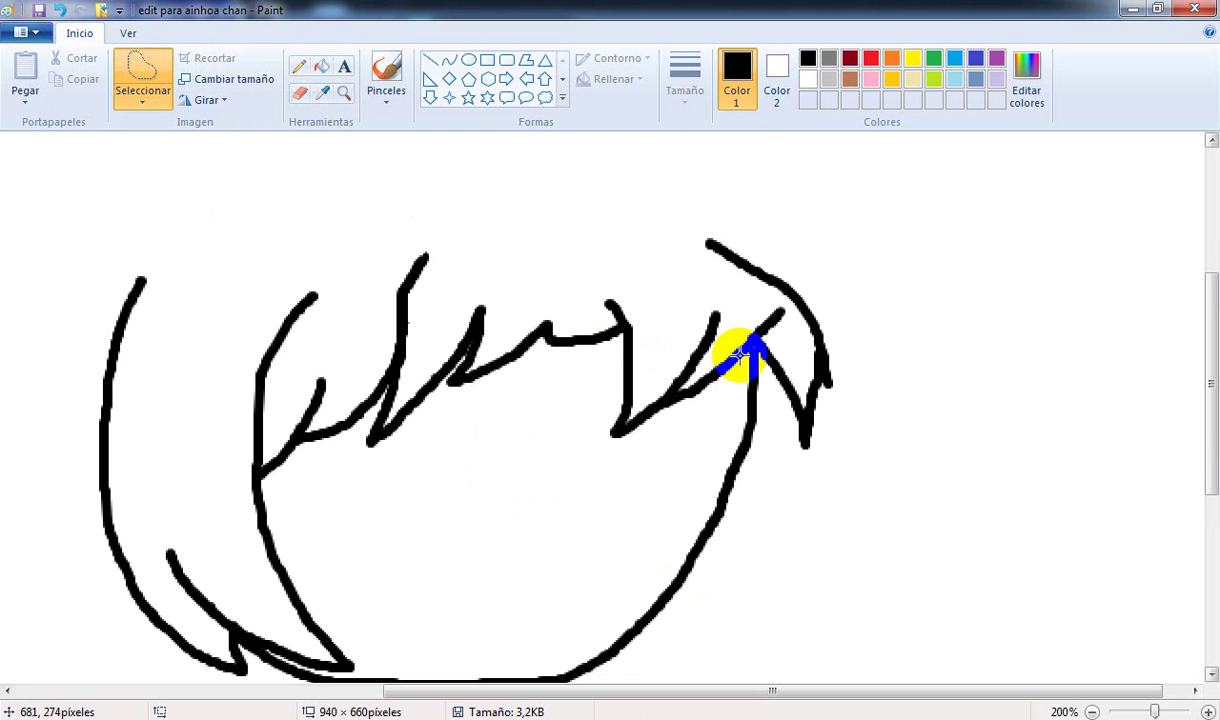
mouse_move(697, 265)
left_mouse_down()
mouse_move(739, 310)
mouse_move(770, 428)
mouse_move(813, 460)
mouse_move(832, 439)
mouse_move(842, 296)
mouse_move(778, 232)
mouse_move(717, 219)
mouse_move(695, 240)
mouse_move(699, 272)
left_mouse_up()
mouse_move(815, 304)
left_mouse_down()
mouse_move(744, 350)
mouse_move(755, 346)
mouse_move(743, 314)
left_mouse_up()
left_click(60, 10)
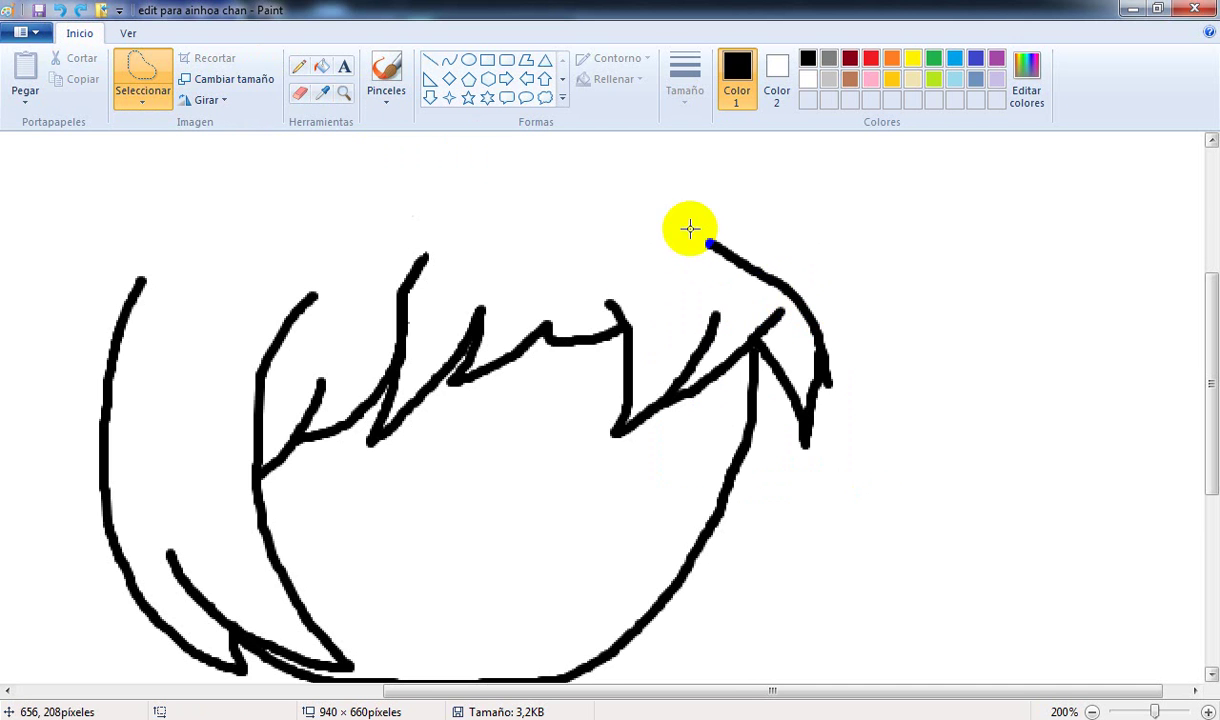
mouse_move(755, 297)
left_mouse_down()
mouse_move(690, 230)
mouse_move(701, 216)
mouse_move(826, 286)
mouse_move(858, 352)
mouse_move(858, 398)
mouse_move(814, 459)
mouse_move(797, 455)
mouse_move(764, 381)
mouse_move(767, 393)
left_mouse_up()
left_click(846, 238)
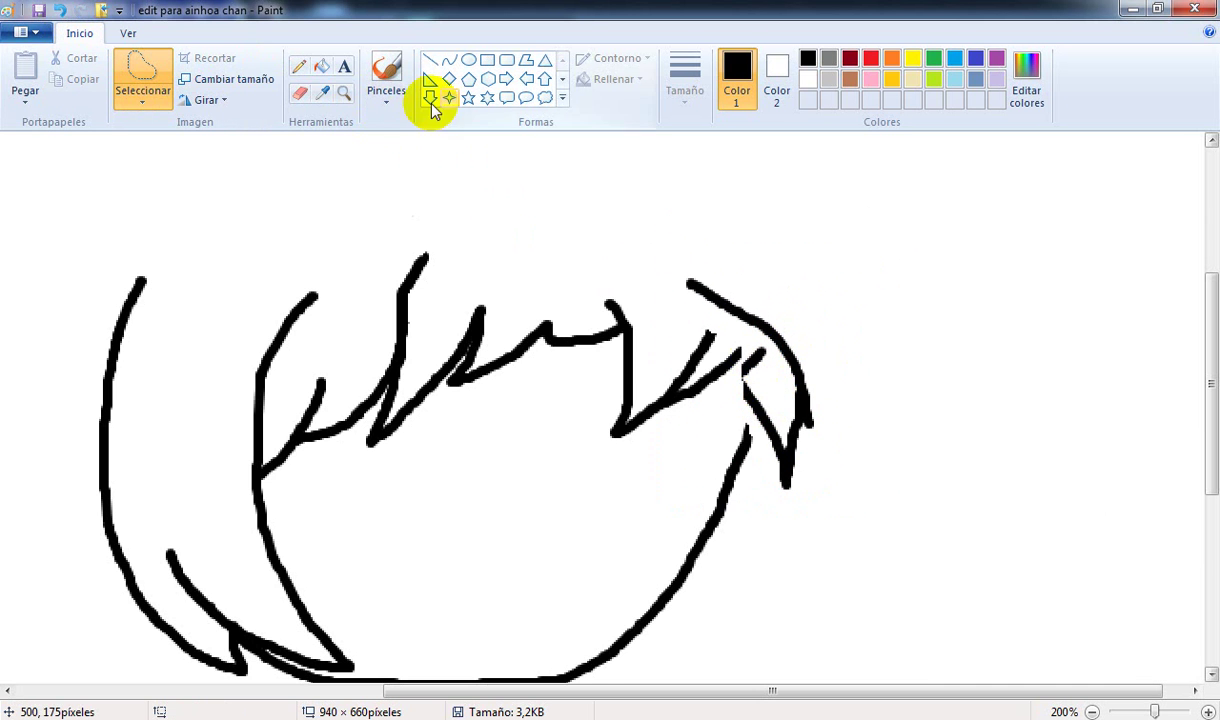
left_click(60, 10)
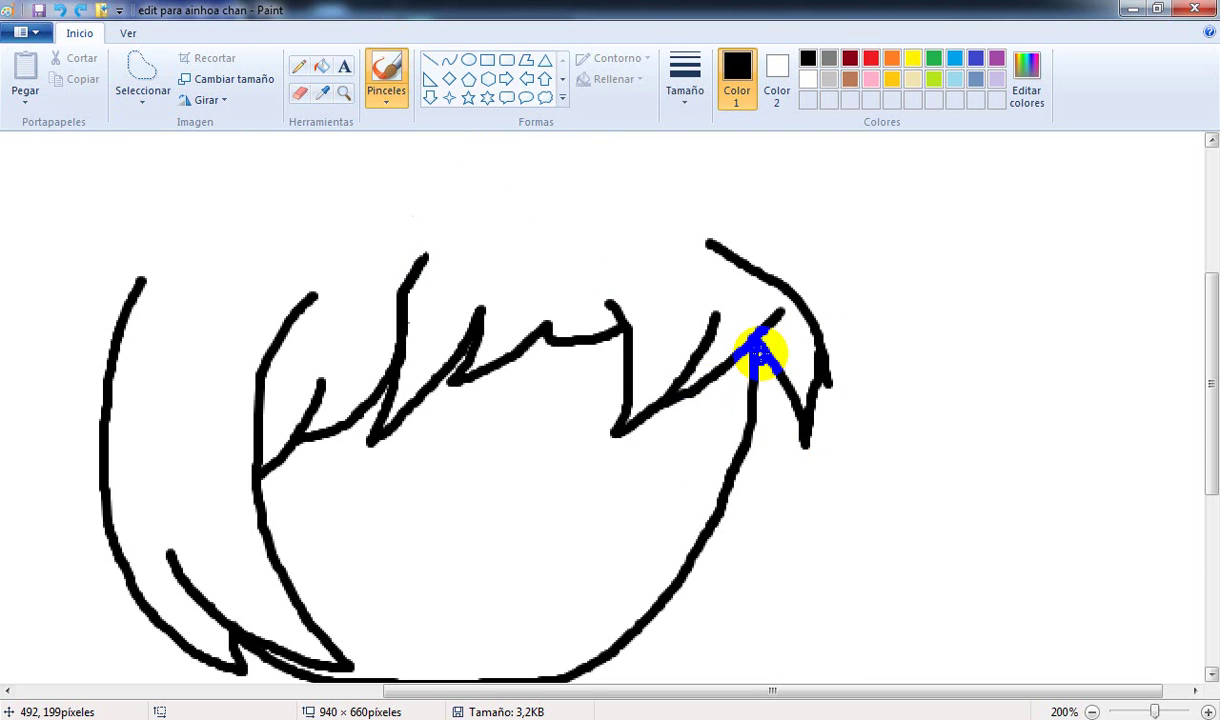
Step: Draw a new curved outer lock over the old pointed one and erase the old lock's lines with the largest eraser
mouse_move(757, 347)
left_mouse_down()
mouse_move(717, 442)
mouse_move(754, 439)
mouse_move(795, 398)
mouse_move(807, 330)
mouse_move(775, 248)
left_mouse_up()
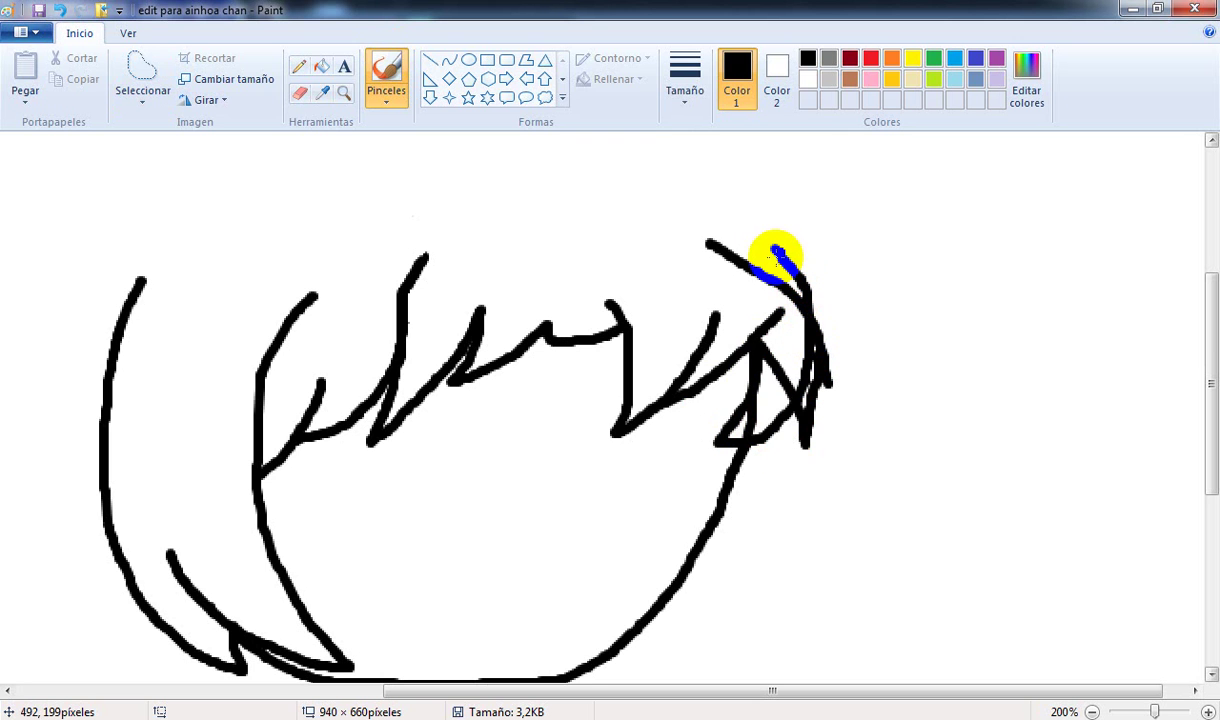
left_click(300, 93)
left_click(680, 82)
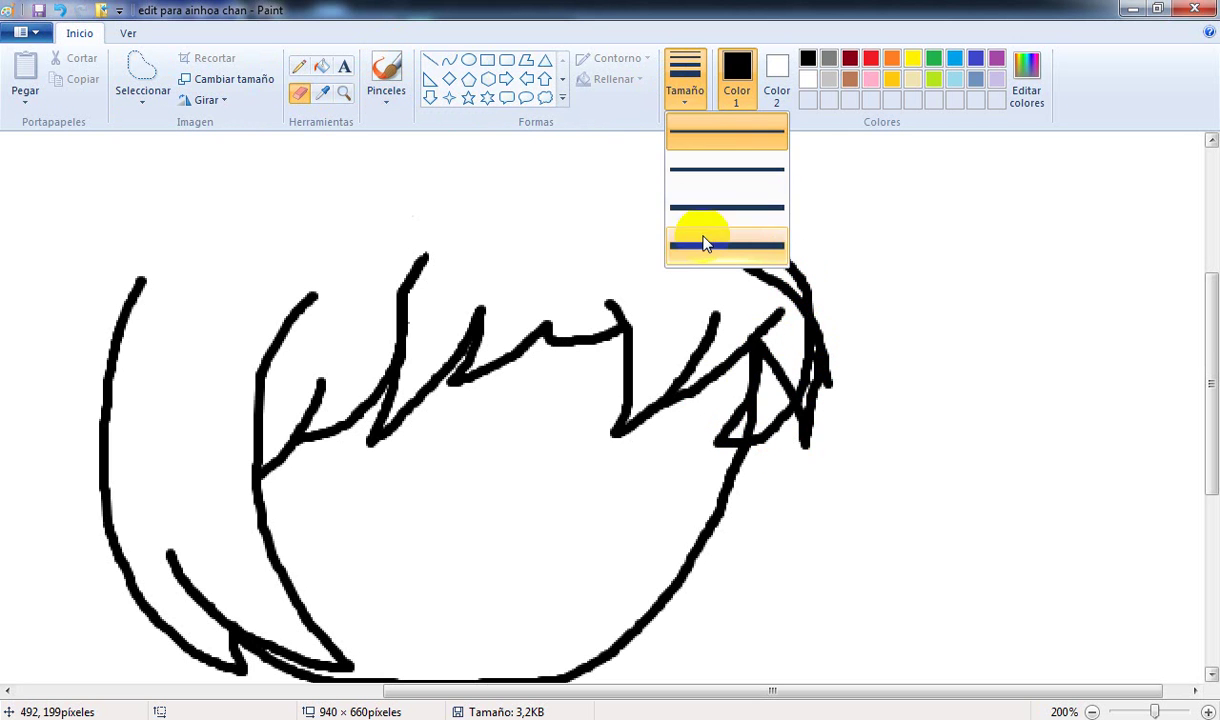
left_click(705, 240)
mouse_move(713, 248)
left_mouse_down()
mouse_move(823, 308)
mouse_move(800, 441)
mouse_move(830, 370)
mouse_move(812, 411)
mouse_move(825, 351)
mouse_move(820, 396)
mouse_move(775, 396)
mouse_move(773, 349)
mouse_move(773, 361)
left_mouse_up()
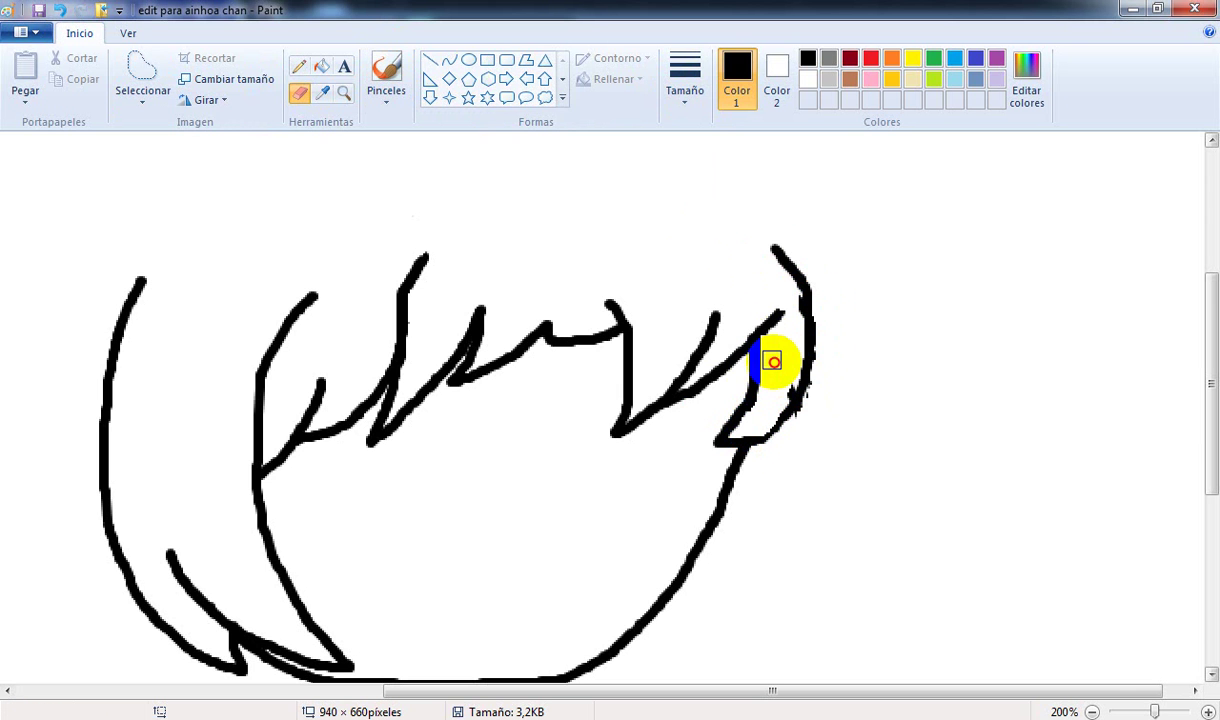
left_click_drag(794, 297, 779, 384)
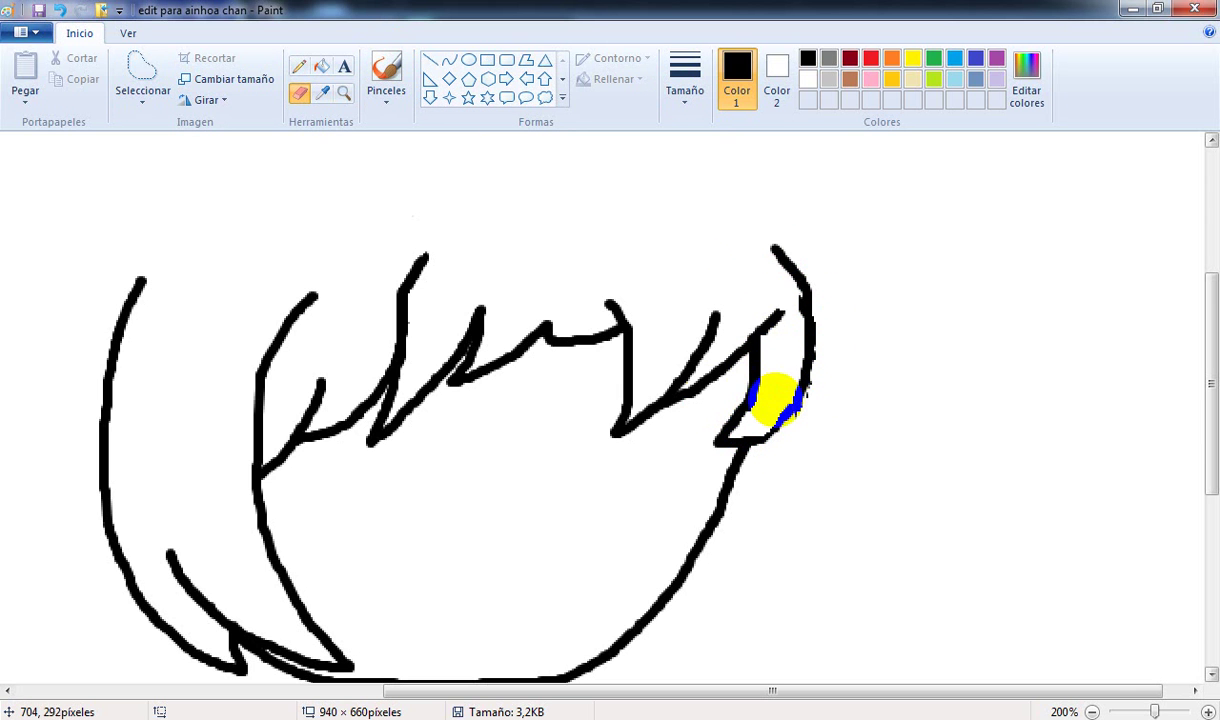
Step: Repair the new lock's worn outer edge with the brush and draw the head's top contour across to a small side tuft
left_click(384, 72)
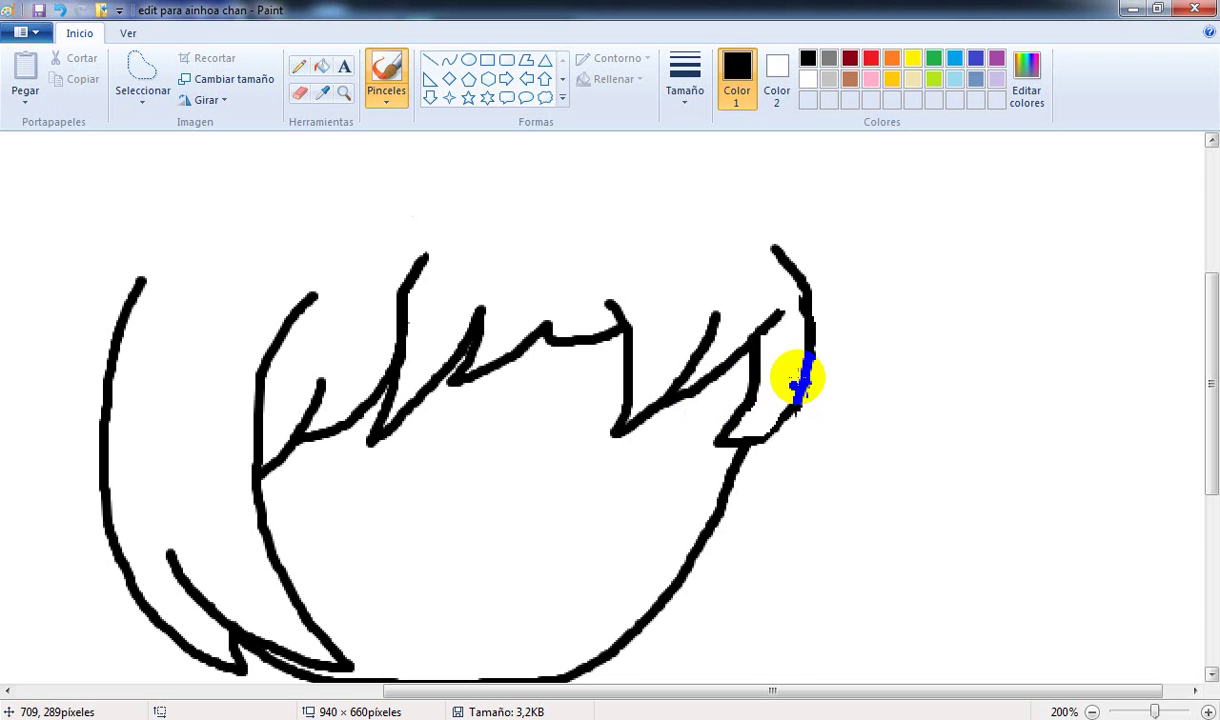
mouse_move(797, 393)
left_mouse_down()
mouse_move(768, 428)
mouse_move(741, 368)
mouse_move(822, 302)
mouse_move(808, 388)
left_mouse_up()
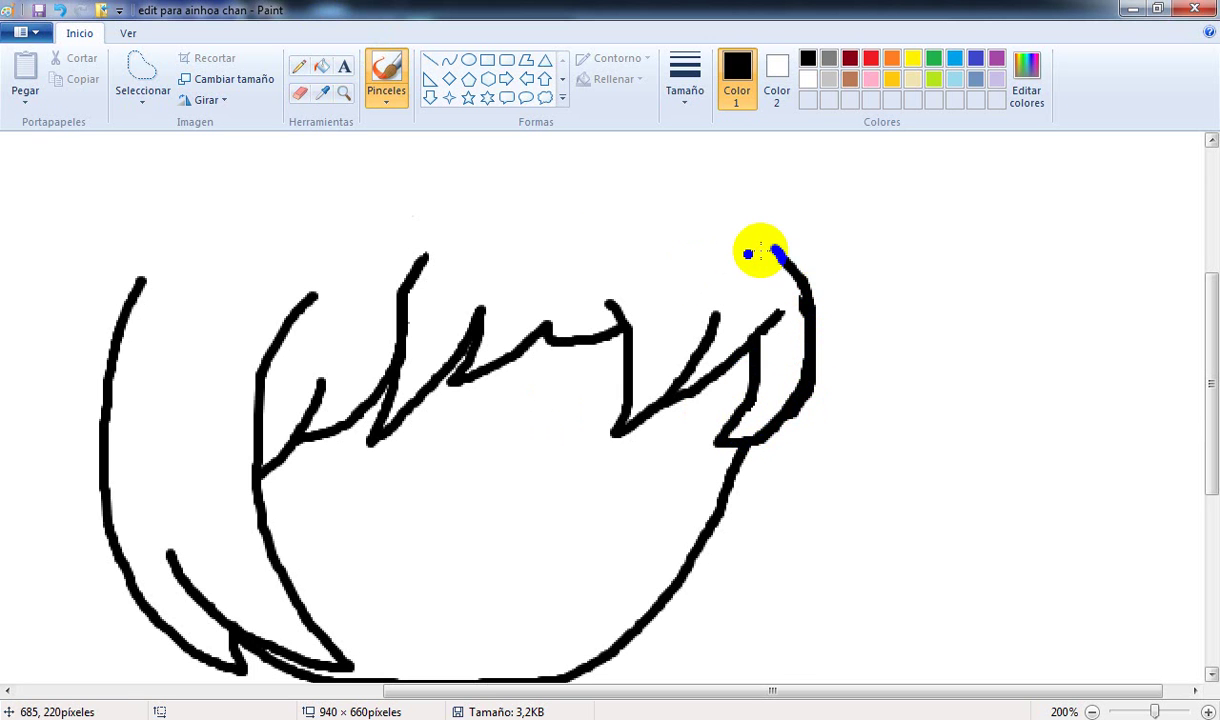
mouse_move(773, 248)
left_mouse_down()
mouse_move(695, 216)
mouse_move(490, 191)
left_mouse_up()
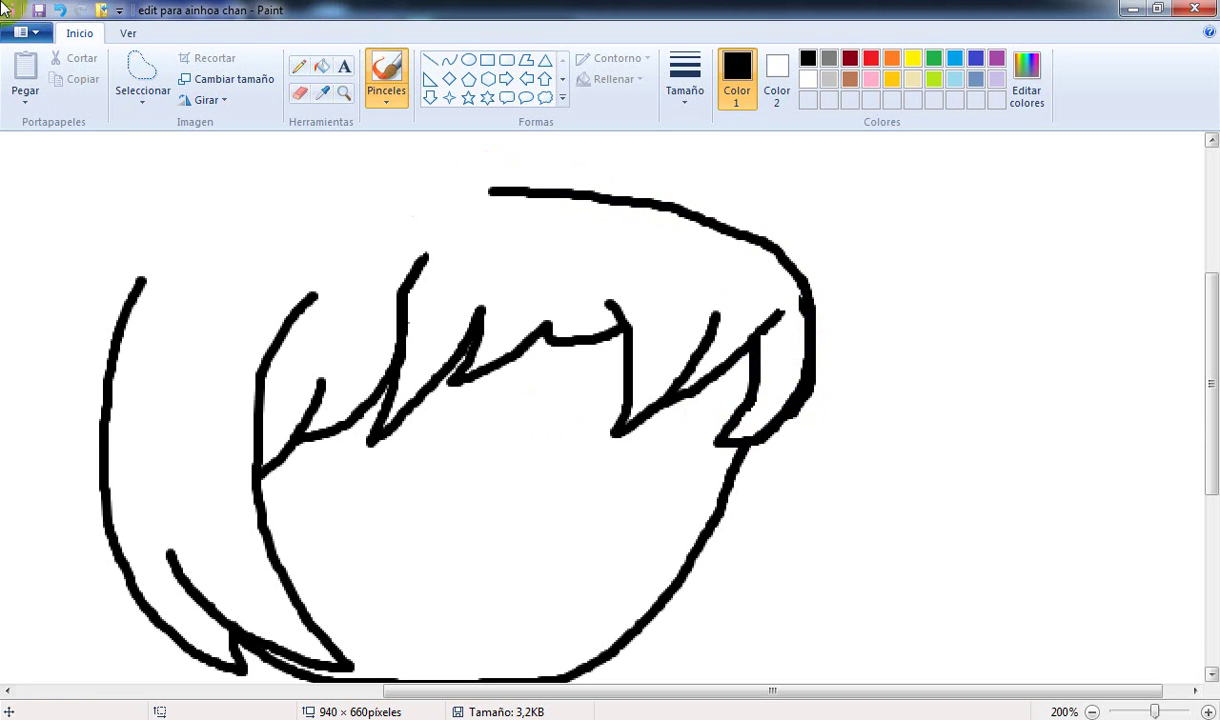
left_click(60, 8)
mouse_move(123, 272)
left_mouse_down()
mouse_move(137, 286)
mouse_move(84, 378)
mouse_move(100, 405)
mouse_move(123, 272)
mouse_move(283, 188)
mouse_move(428, 169)
mouse_move(652, 178)
mouse_move(731, 205)
mouse_move(771, 254)
left_mouse_up()
Step: Erase the cheek line below the outer lock and redraw it as a wider curve joining the chin line
scroll(240, 414, "down", 3)
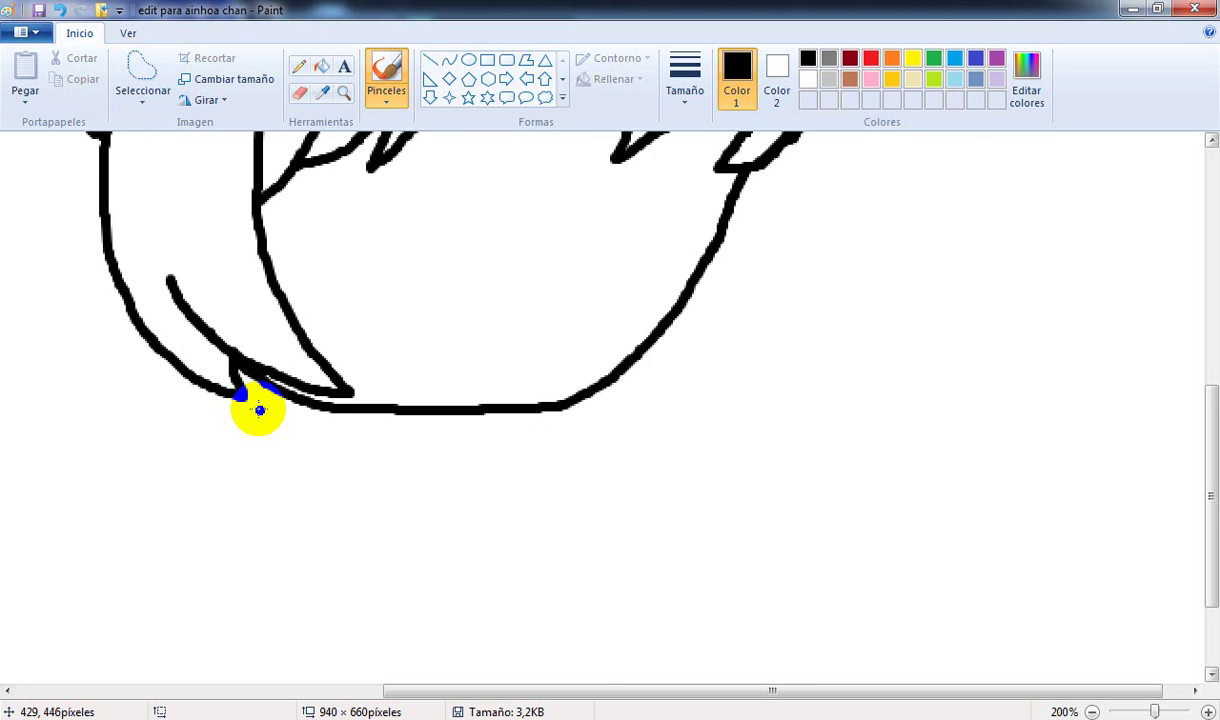
scroll(259, 410, "up", 2)
left_click(305, 94)
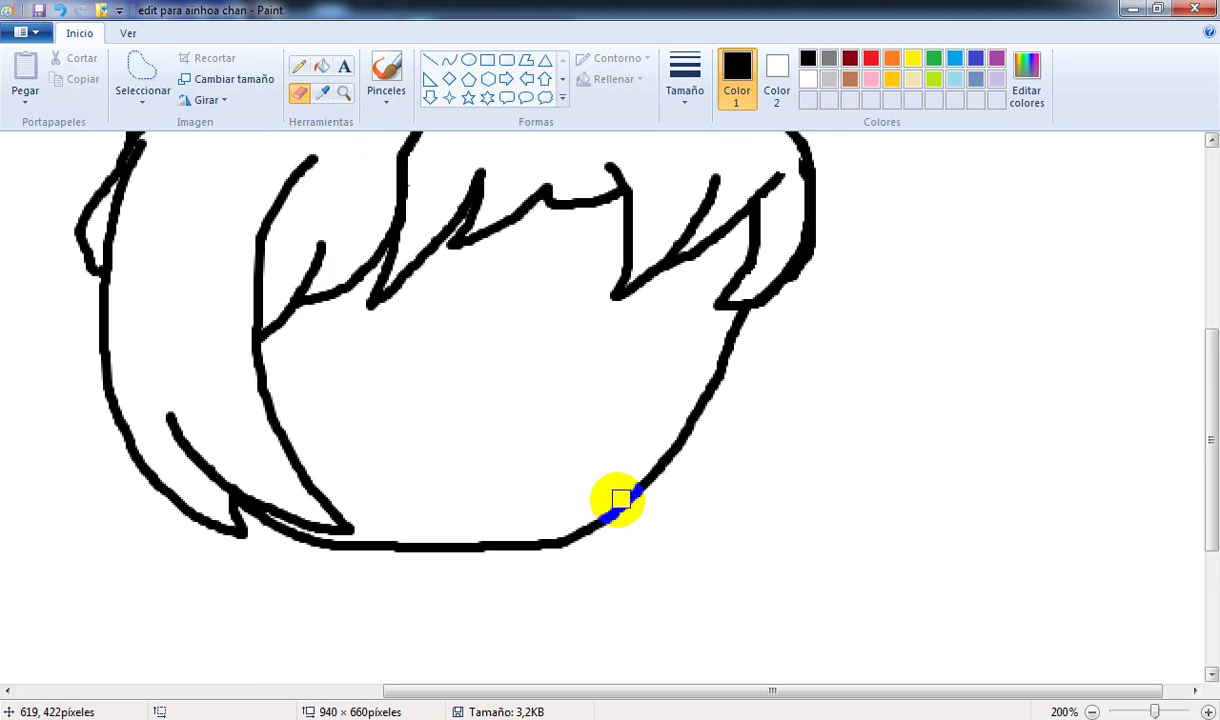
mouse_move(614, 500)
left_mouse_down()
mouse_move(720, 380)
mouse_move(731, 344)
left_mouse_up()
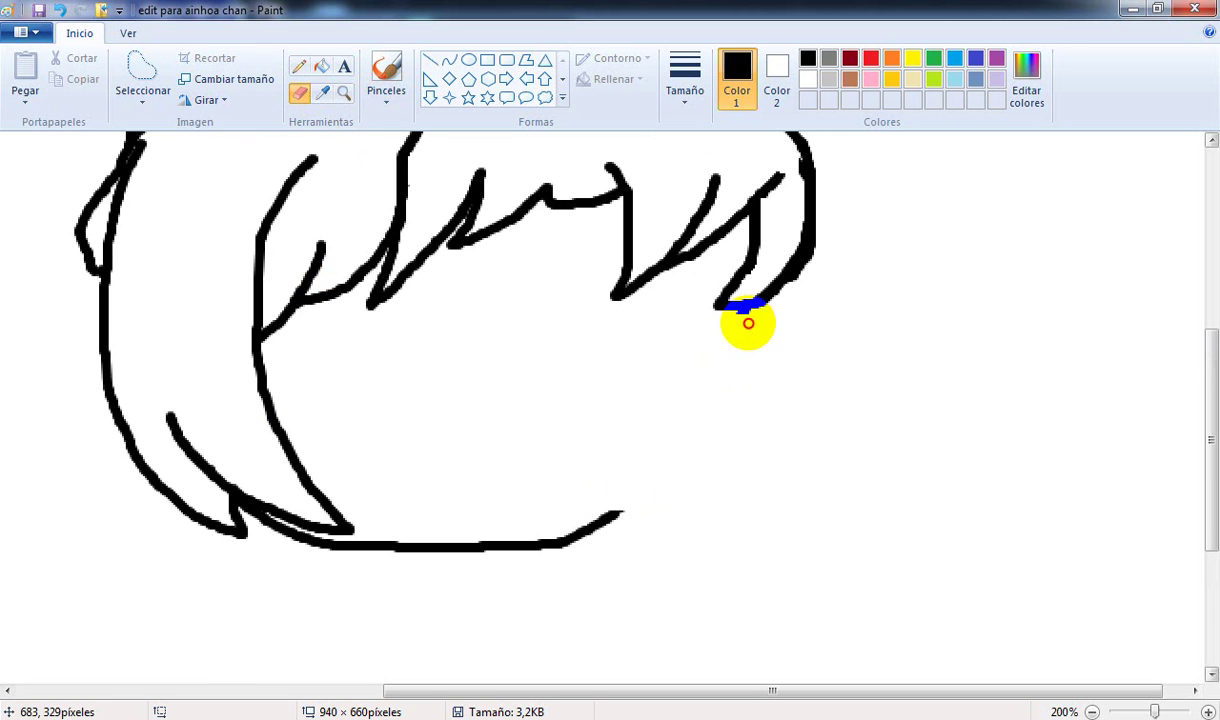
left_click(393, 78)
left_click_drag(738, 330, 697, 405)
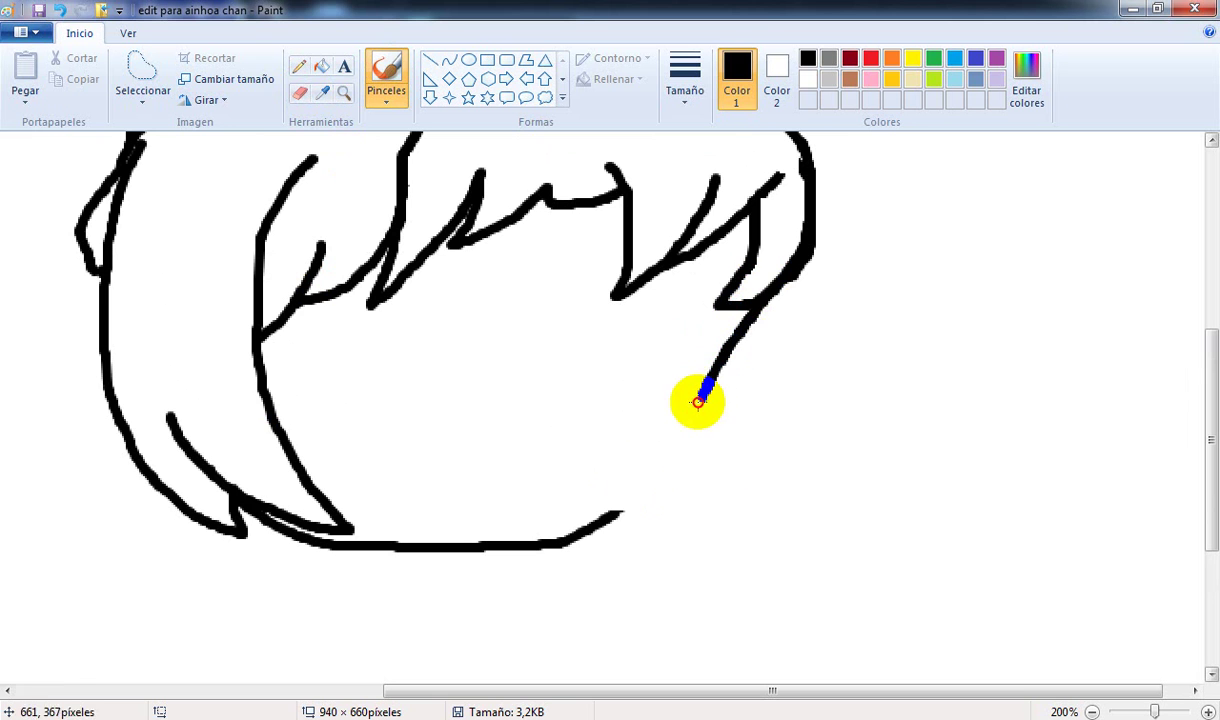
left_click(62, 10)
mouse_move(798, 210)
left_mouse_down()
mouse_move(799, 273)
mouse_move(736, 404)
mouse_move(666, 489)
mouse_move(597, 530)
left_mouse_up()
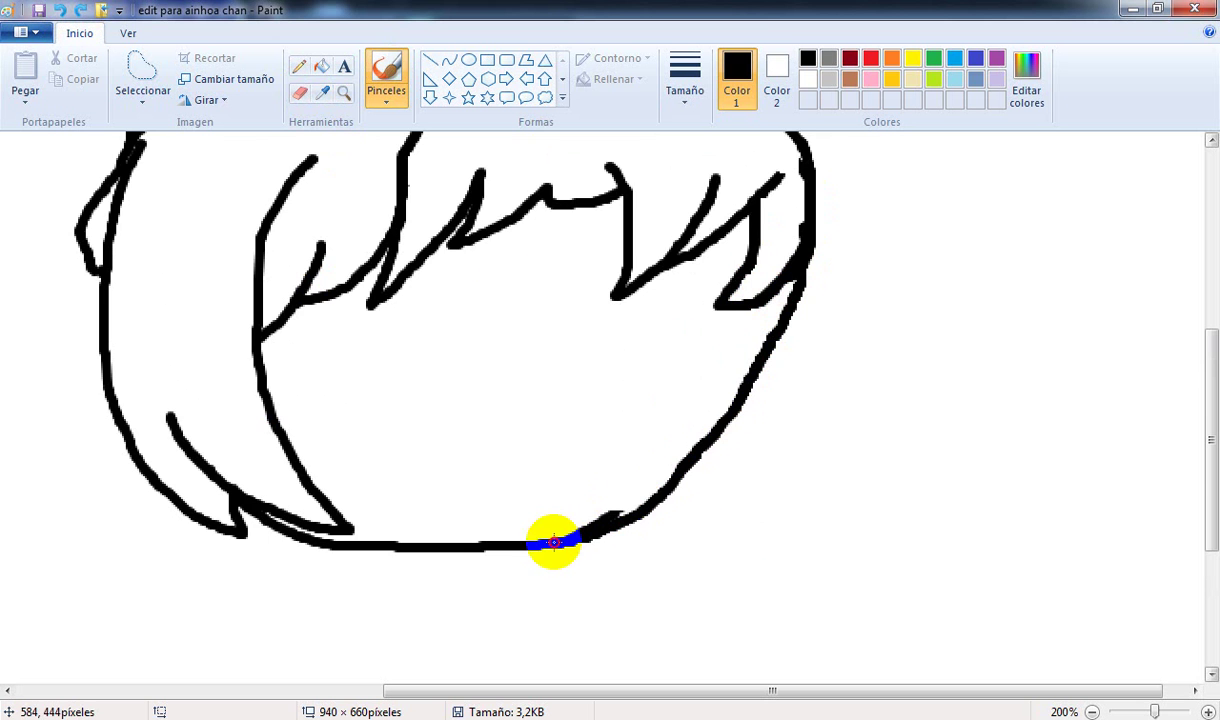
left_click(506, 258)
Step: Erase the leftover stub where the old and new jaw lines overlap, using the smallest eraser size
left_click(1209, 711)
left_click(1209, 711)
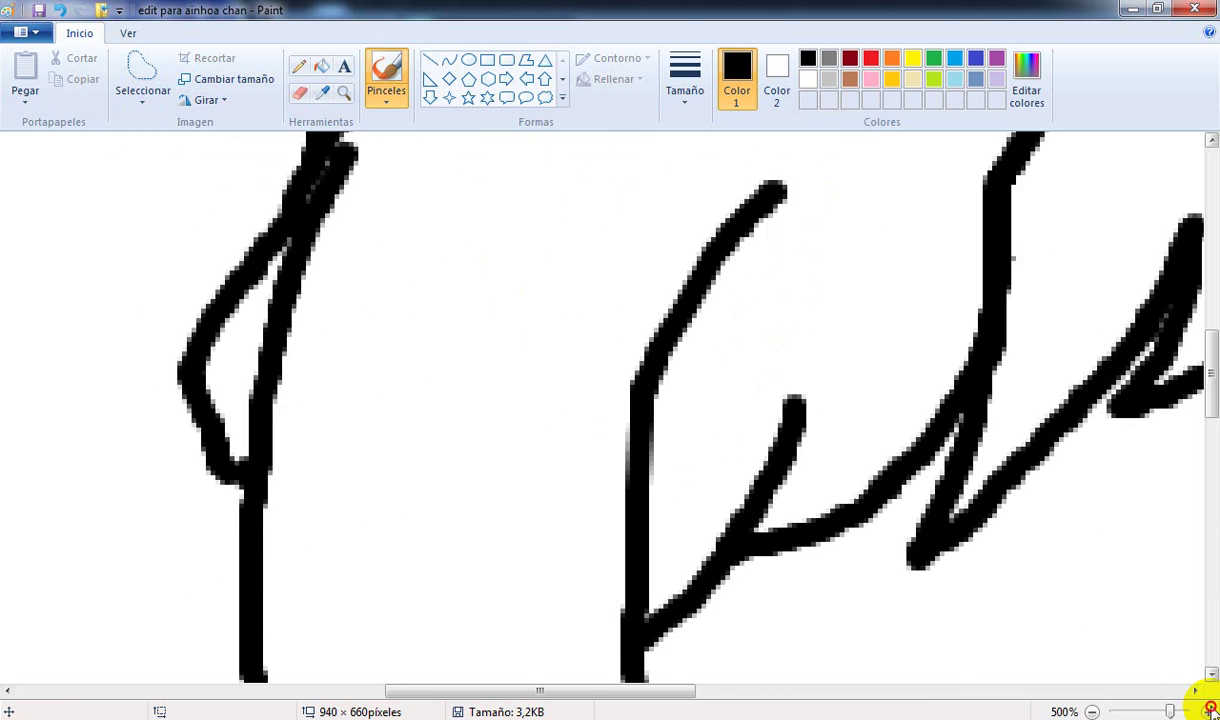
left_click(1209, 711)
left_click(1209, 711)
left_click(1209, 711)
left_click(1209, 711)
left_click_drag(468, 690, 834, 691)
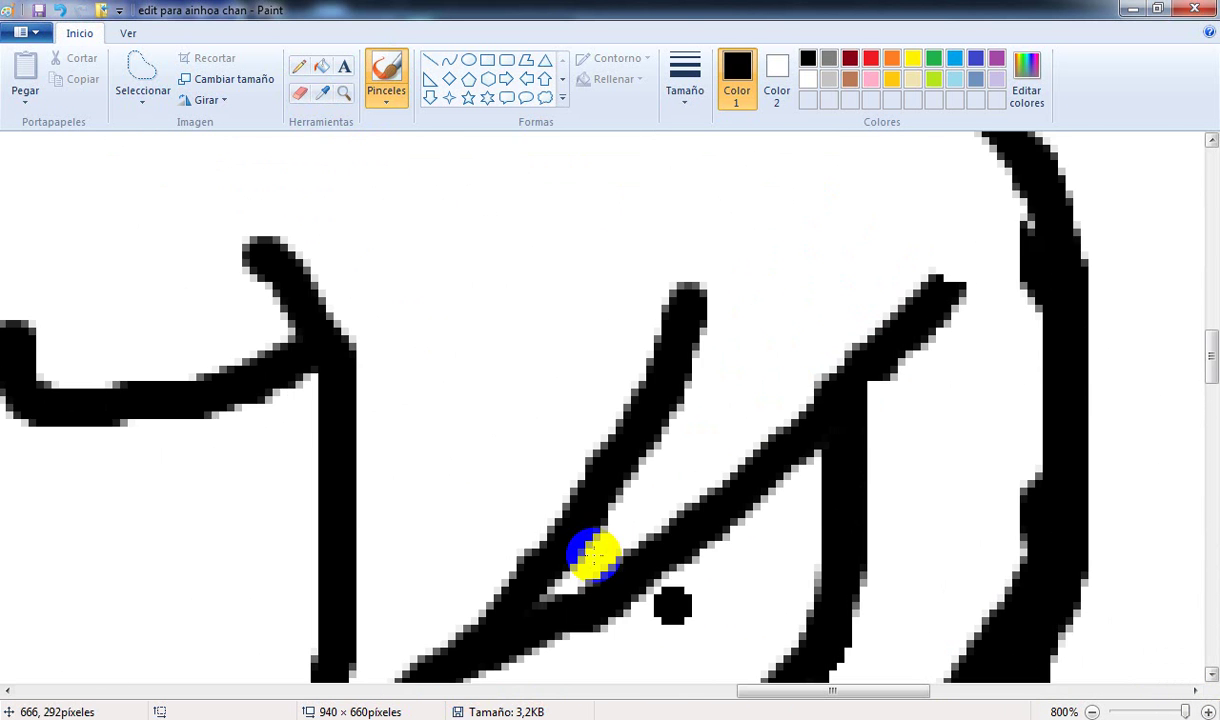
scroll(449, 543, "down", 8)
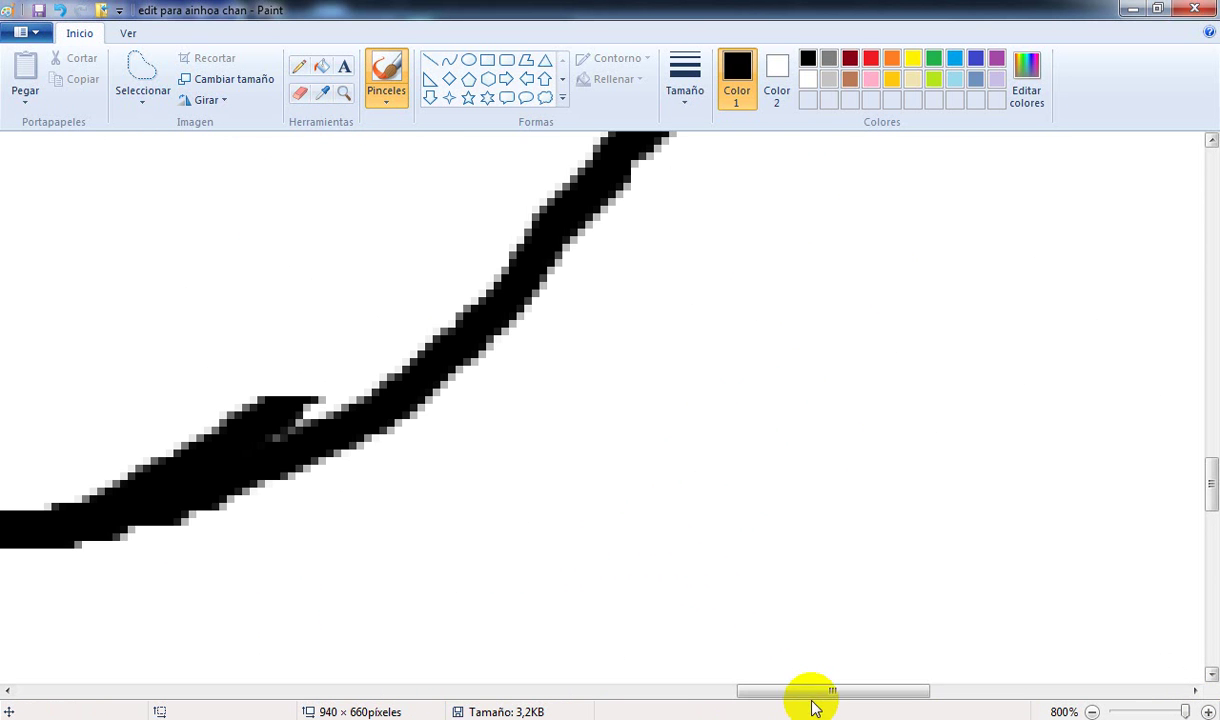
left_click_drag(798, 692, 670, 692)
left_click(300, 92)
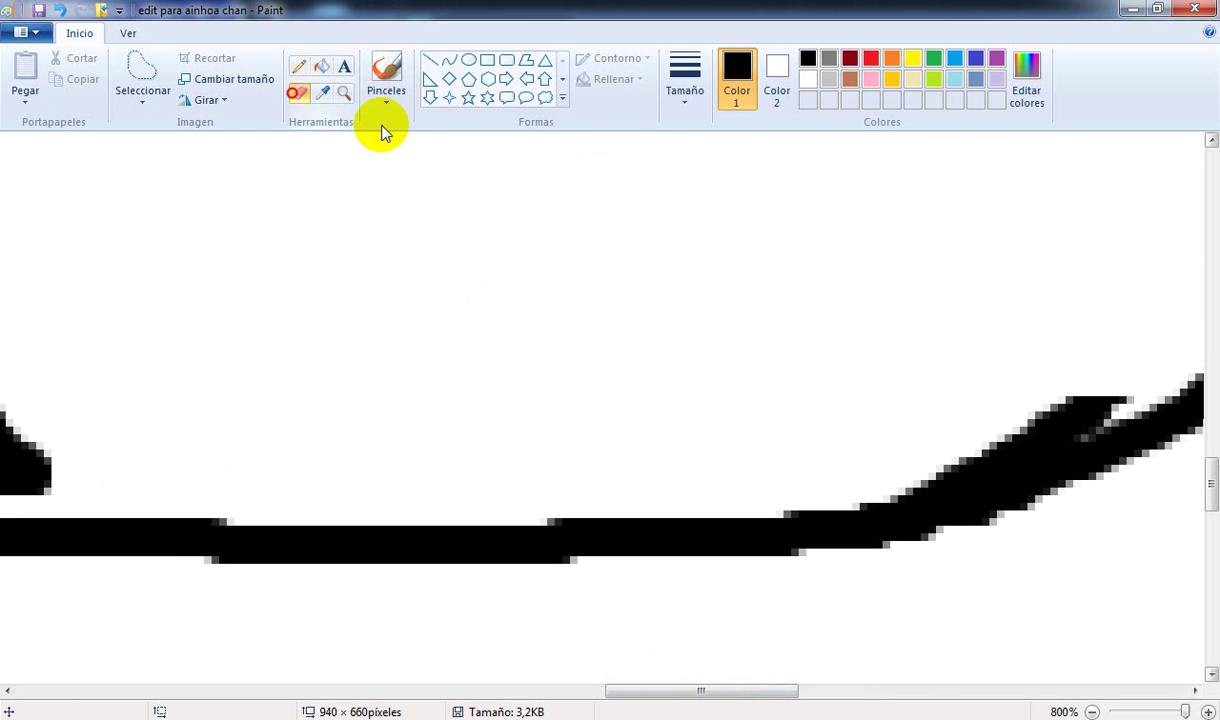
left_click(684, 72)
left_click(711, 134)
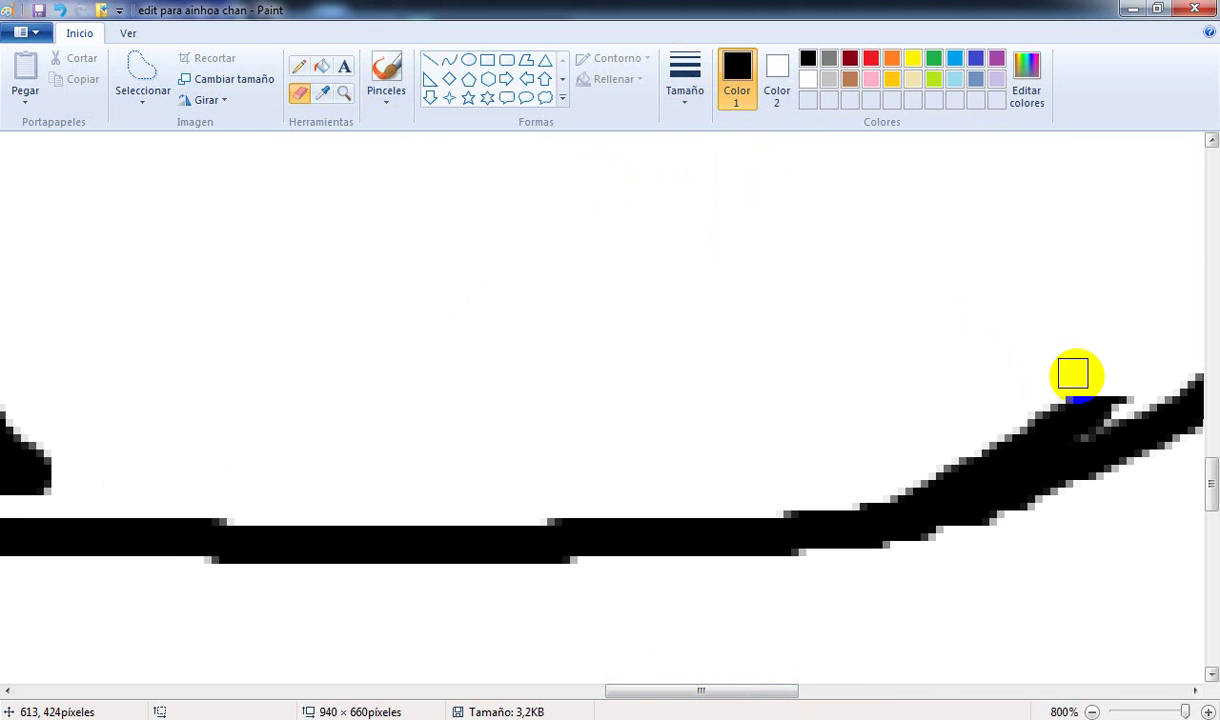
mouse_move(1116, 389)
left_mouse_down()
mouse_move(977, 463)
mouse_move(866, 474)
mouse_move(899, 486)
mouse_move(1055, 405)
left_mouse_up()
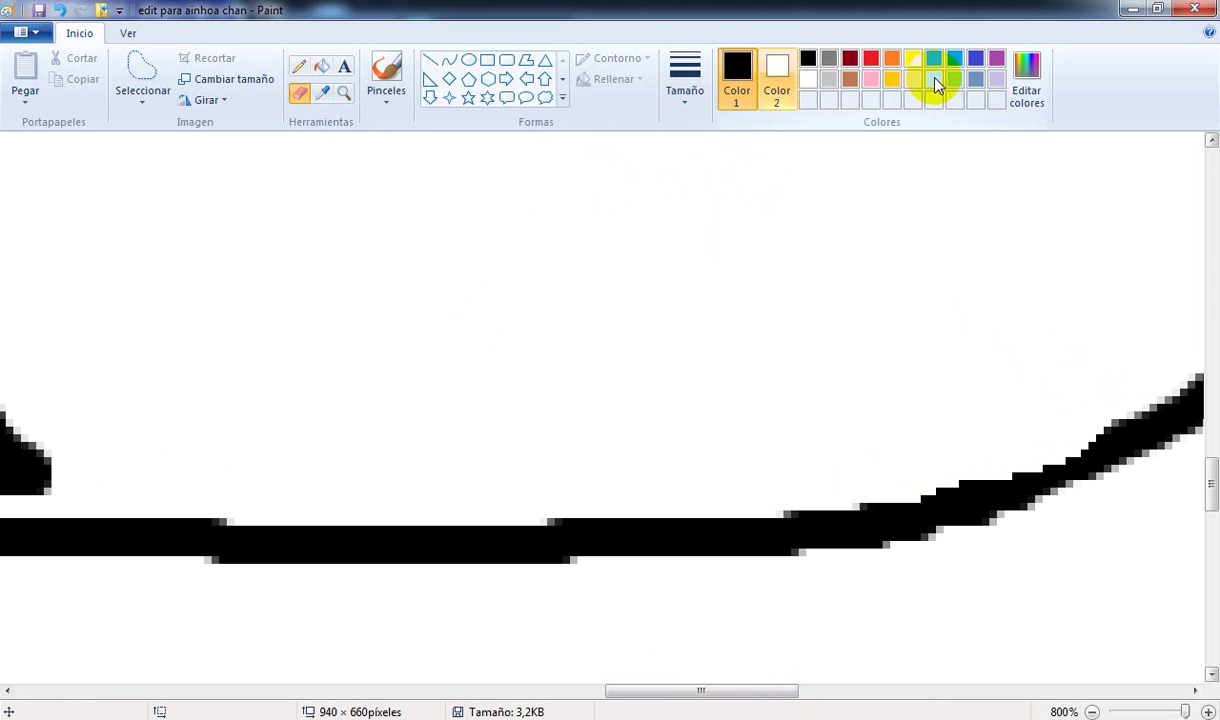
Step: Fill out the thinned jaw line using the eraser with black as Color 2, and restore white Color 2 and the black brush
left_click(808, 60)
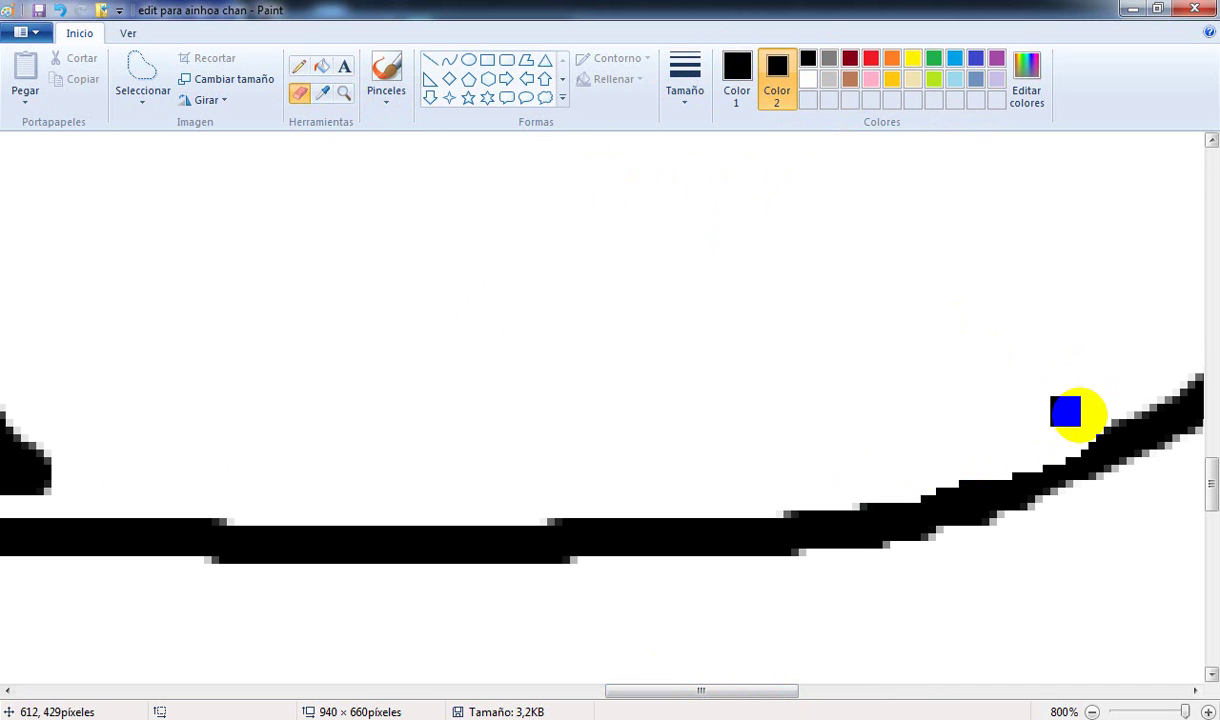
mouse_move(1111, 436)
left_mouse_down()
mouse_move(1057, 476)
mouse_move(962, 511)
left_mouse_up()
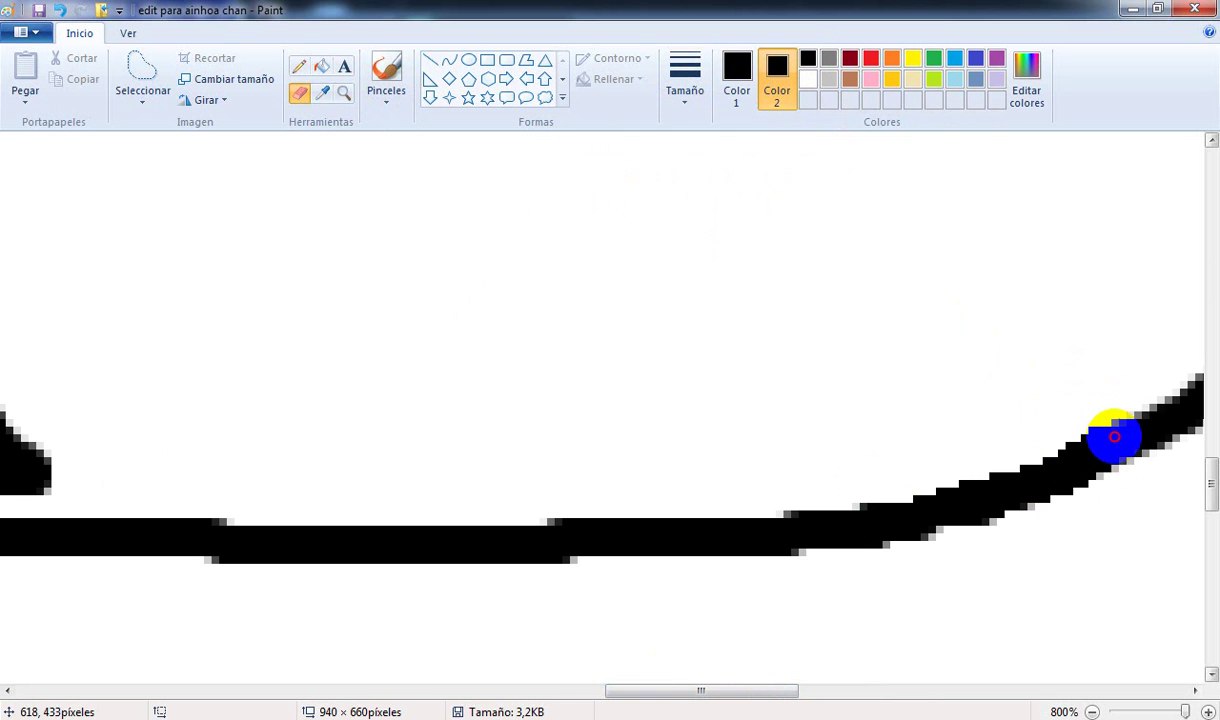
left_click(803, 79)
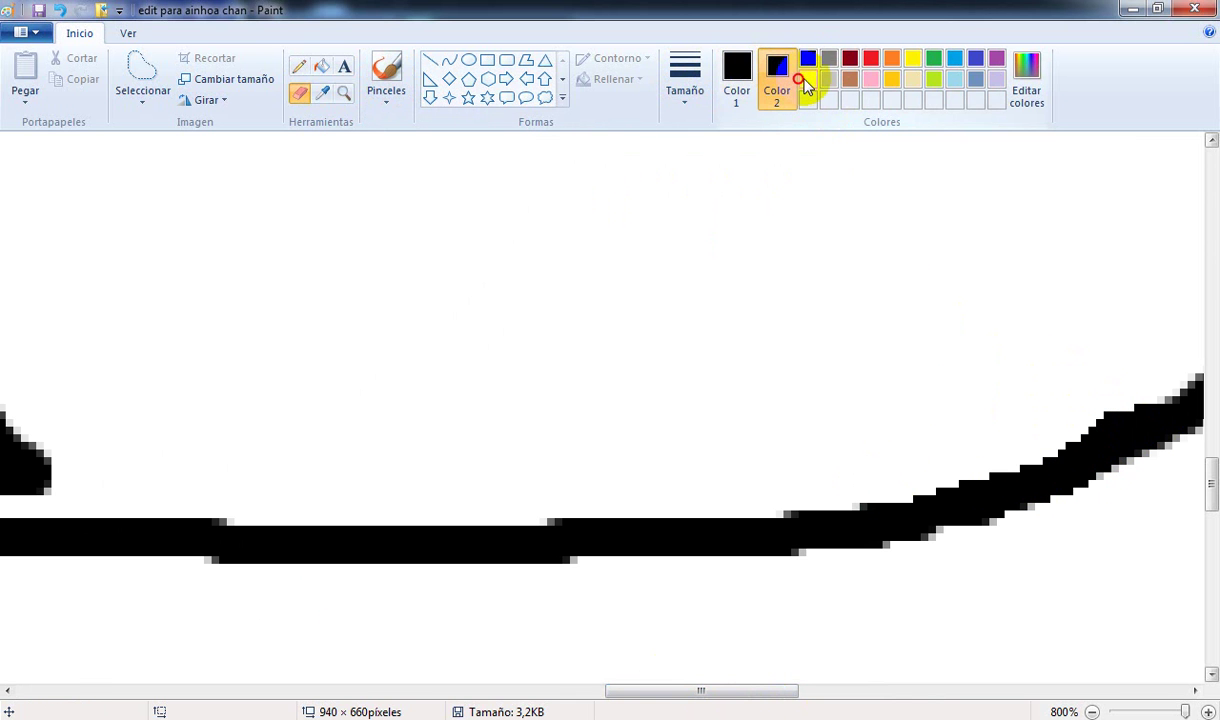
left_click(736, 60)
left_click(383, 62)
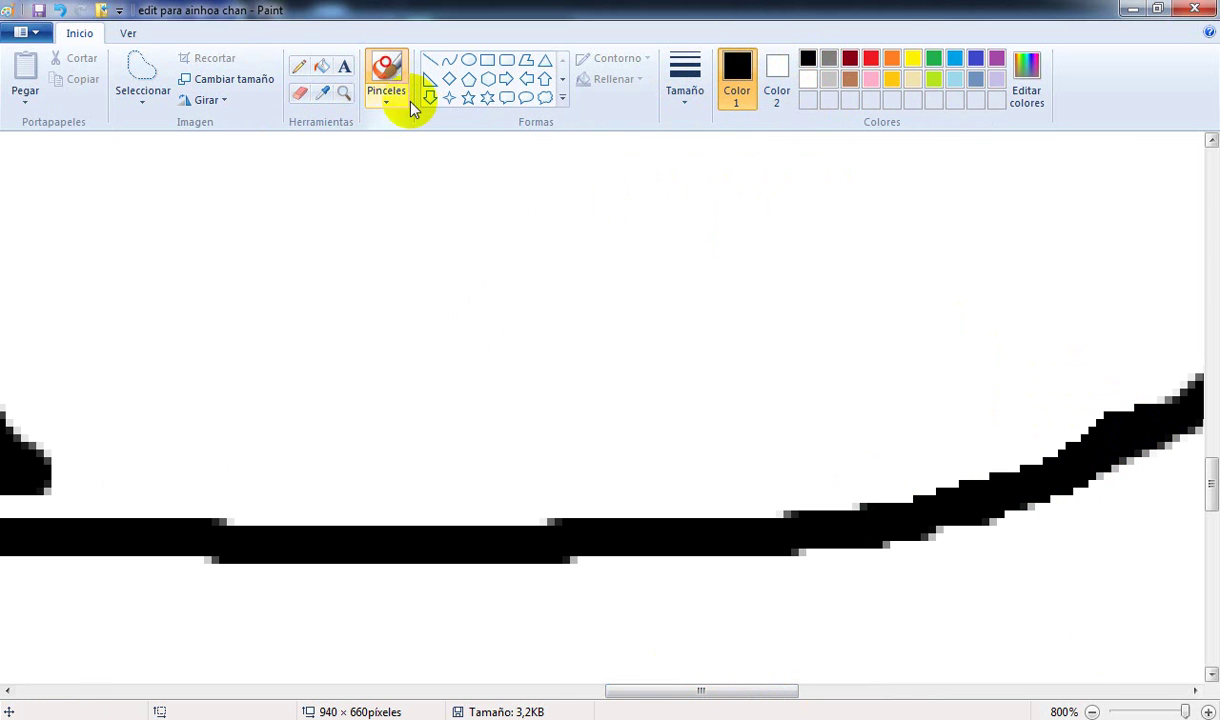
Step: Return to the 100% view of the drawing and dismiss the YouTube notifications
left_click(1092, 711)
left_click(1092, 711)
left_click(1092, 711)
left_click(1092, 711)
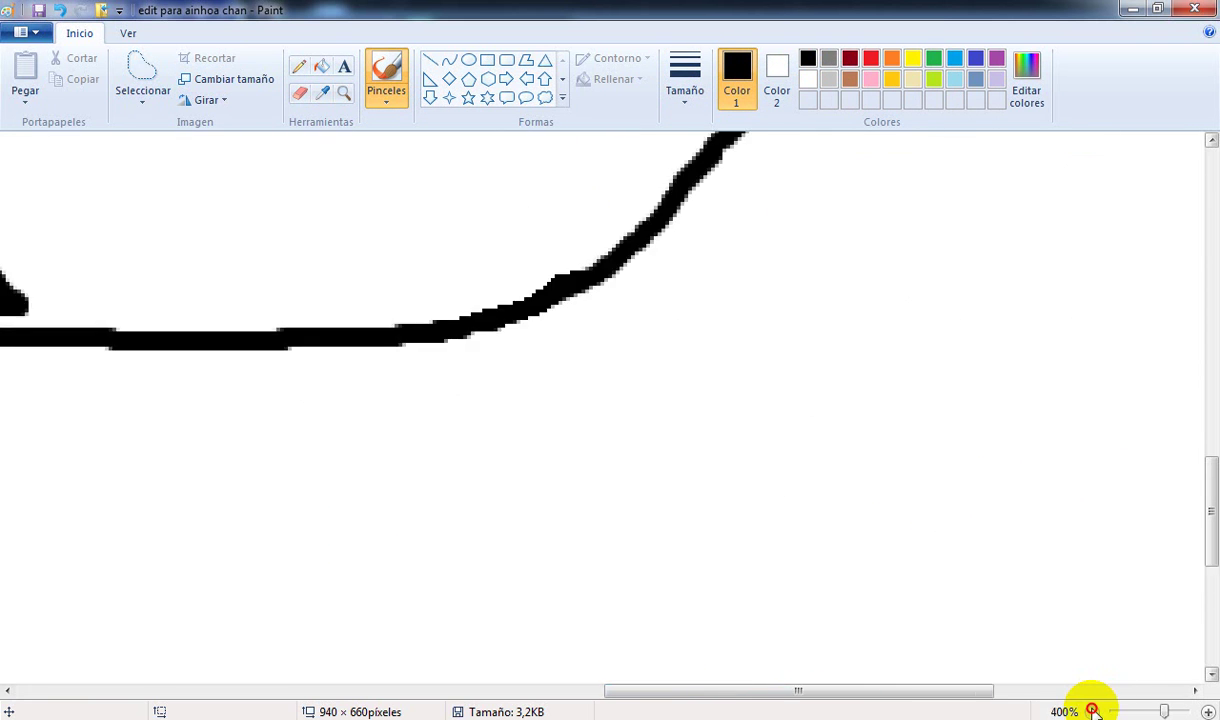
left_click(1092, 711)
left_click(1092, 711)
left_click(1092, 711)
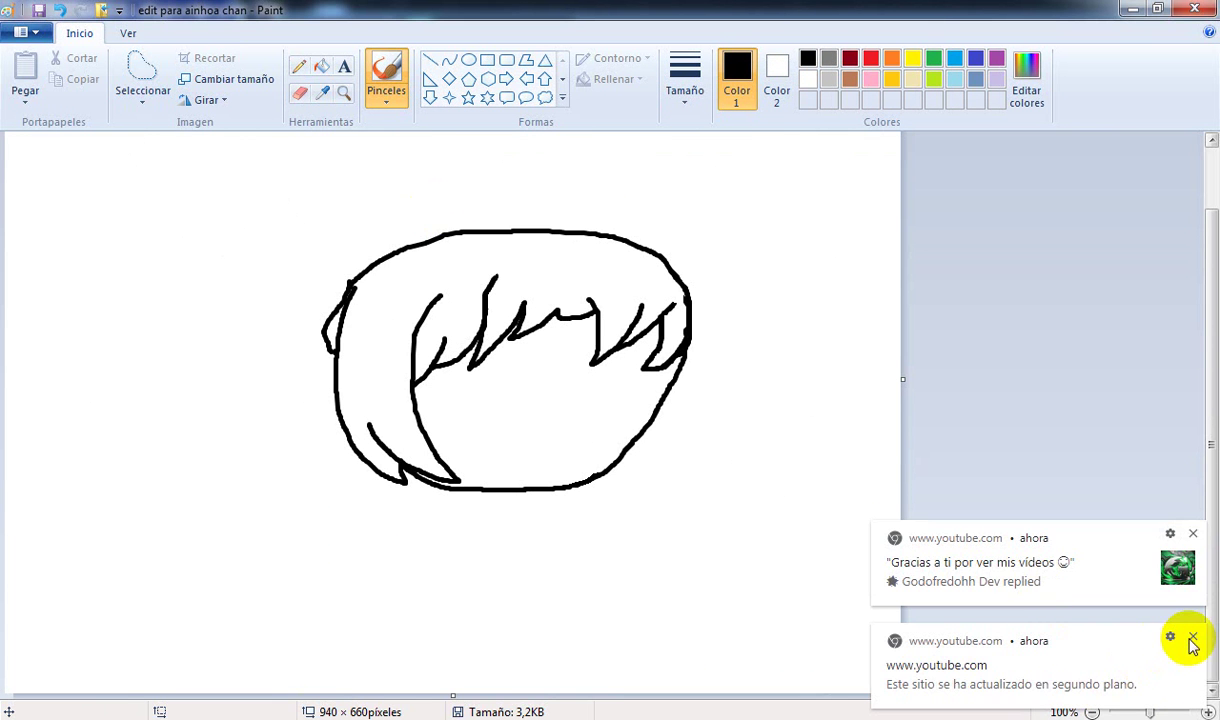
left_click(1192, 638)
left_click(1190, 636)
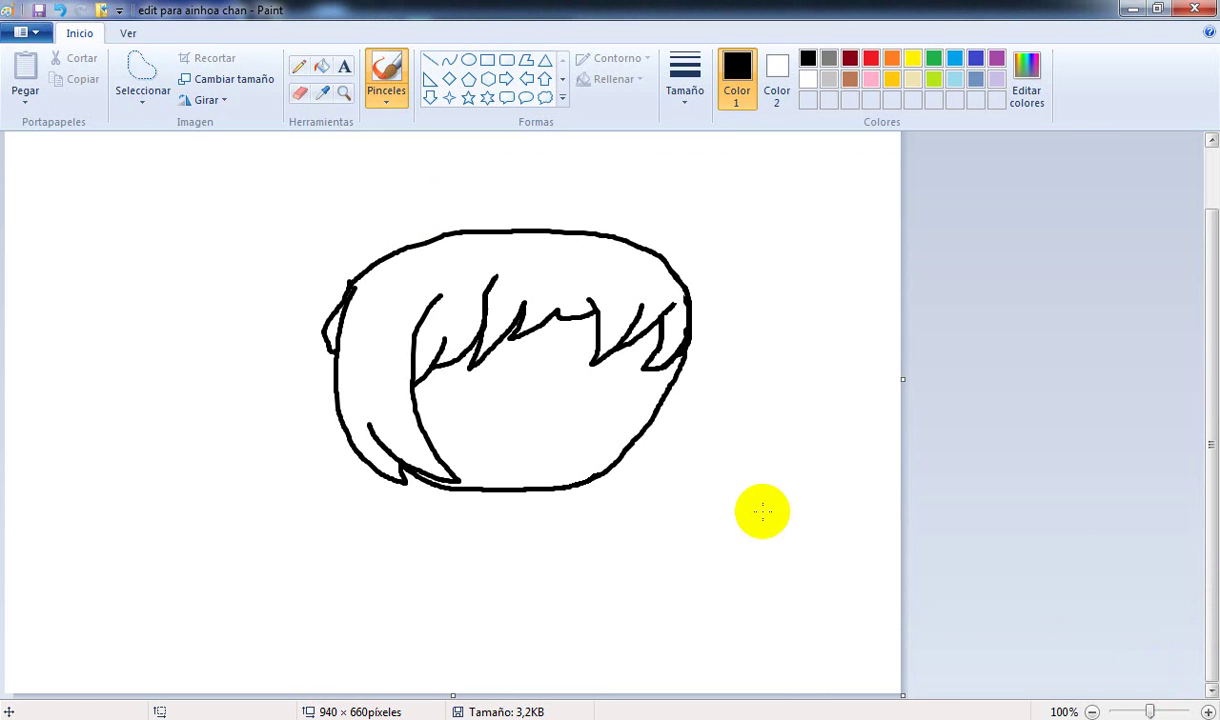
Step: Select the whole head with a rectangular selection and move it toward the upper left of the canvas
left_click(143, 102)
left_click(130, 143)
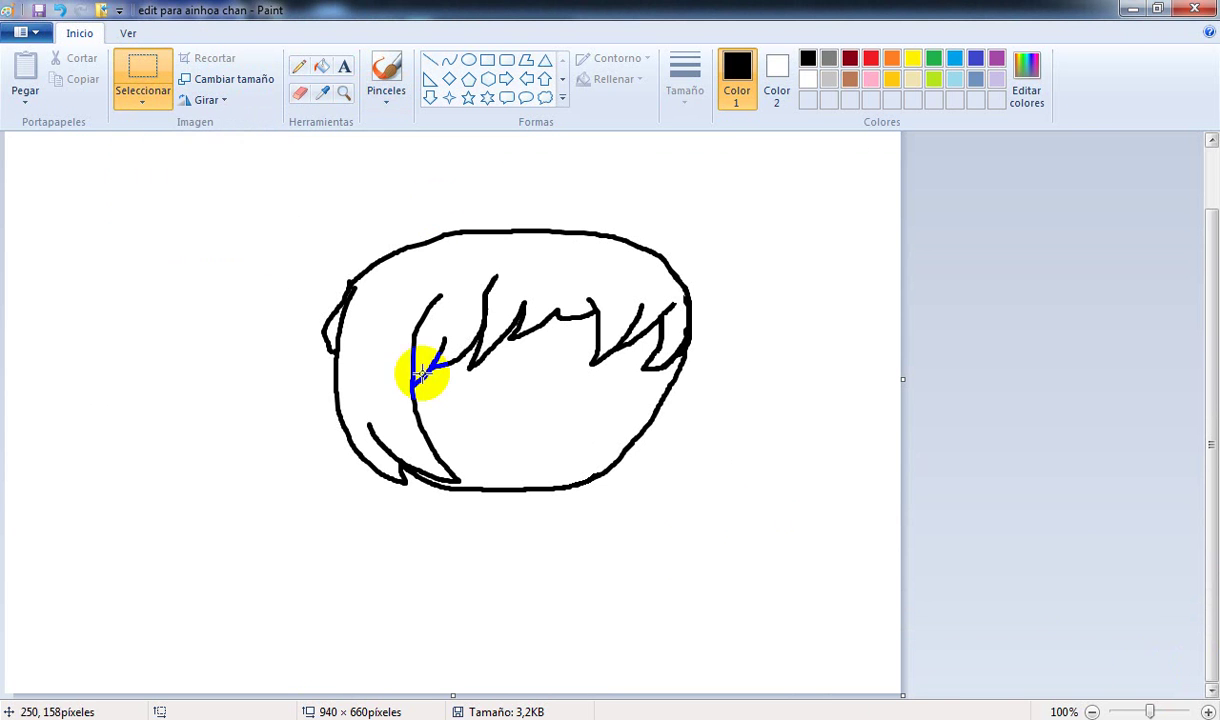
left_click_drag(240, 163, 811, 585)
mouse_move(613, 354)
left_mouse_down()
mouse_move(490, 330)
mouse_move(463, 312)
mouse_move(438, 346)
left_mouse_up()
left_click(735, 264)
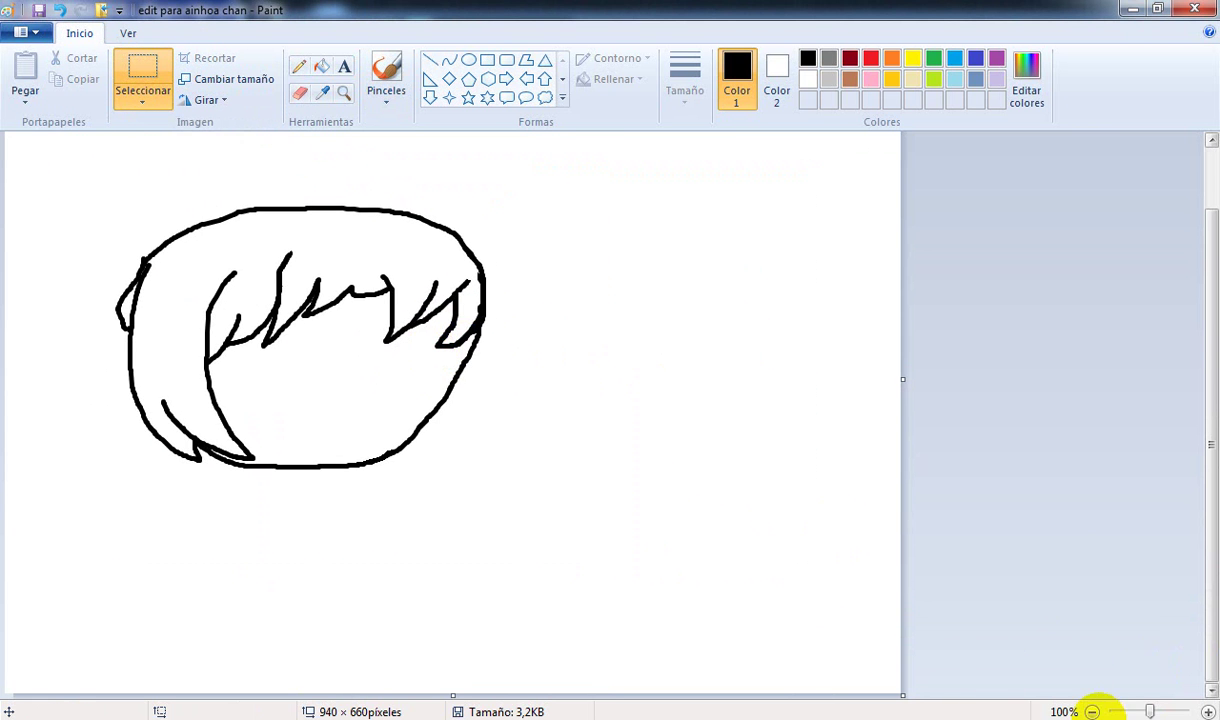
Step: Resize the canvas to a portrait format of 740 × 1060 pixels
left_click(1094, 712)
left_click(1094, 712)
left_click_drag(229, 295, 183, 390)
Step: Select the head drawing and move it to the horizontal centre of the upper half of the canvas
left_click(146, 69)
left_click_drag(157, 273, 11, 147)
left_click_drag(72, 199, 86, 210)
left_click(403, 245)
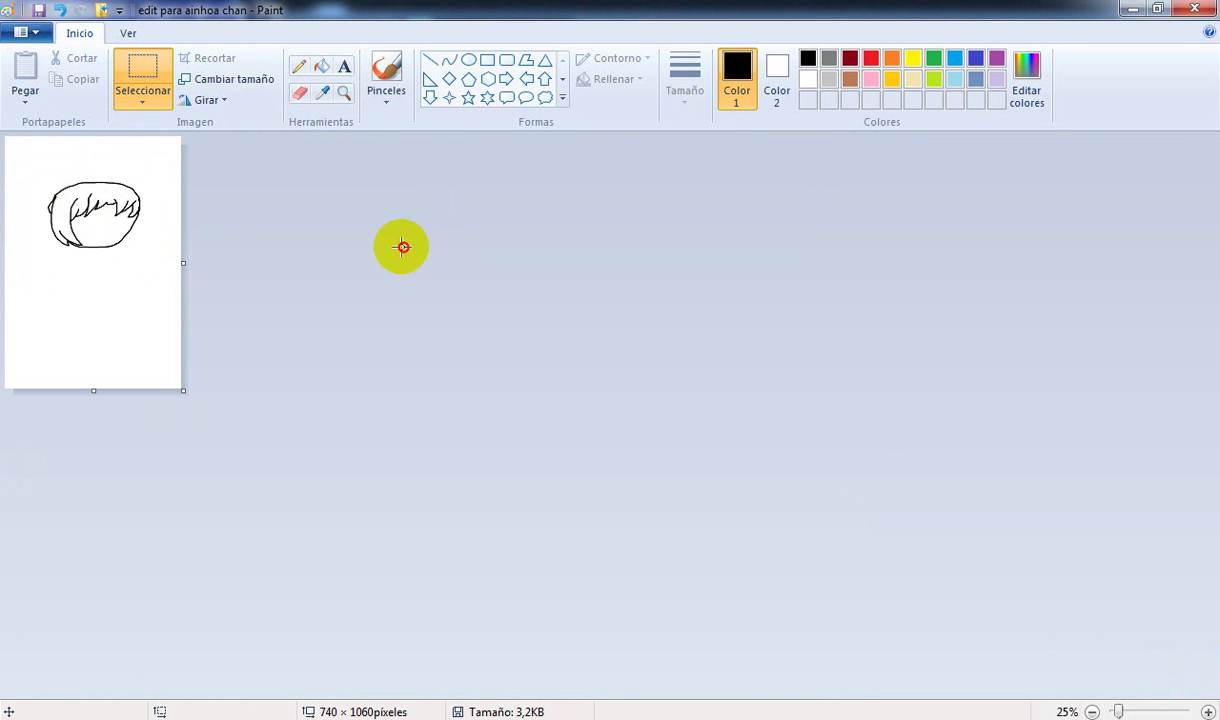
Step: Reframe the character in Gacha Club to show the head down to the skirt without the interface, and return to Paint
left_click(1209, 711)
left_click(1209, 711)
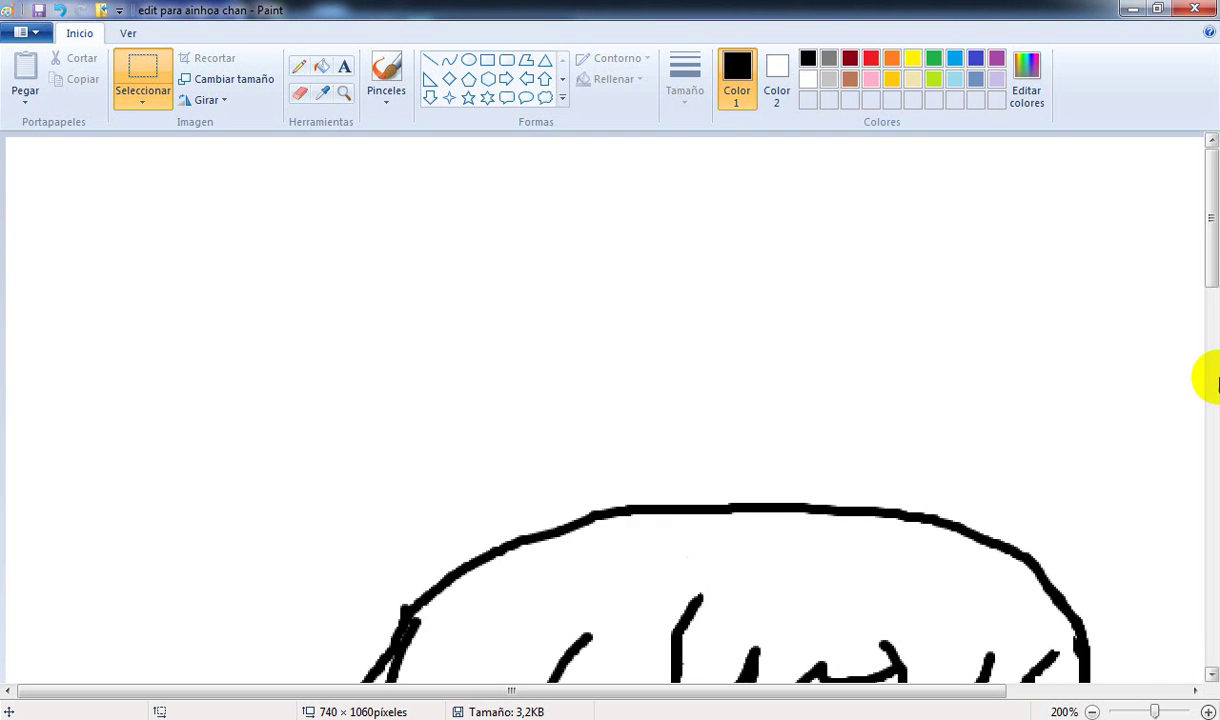
left_click_drag(1206, 327, 1213, 410)
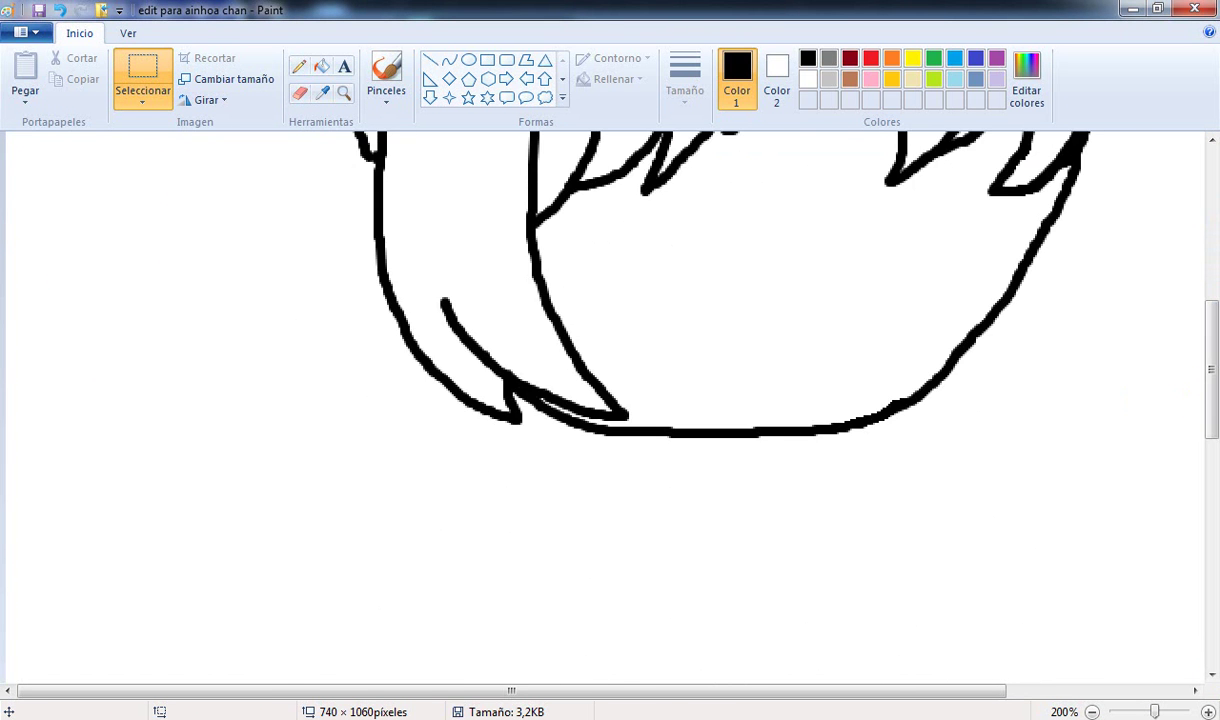
key("alt+Tab")
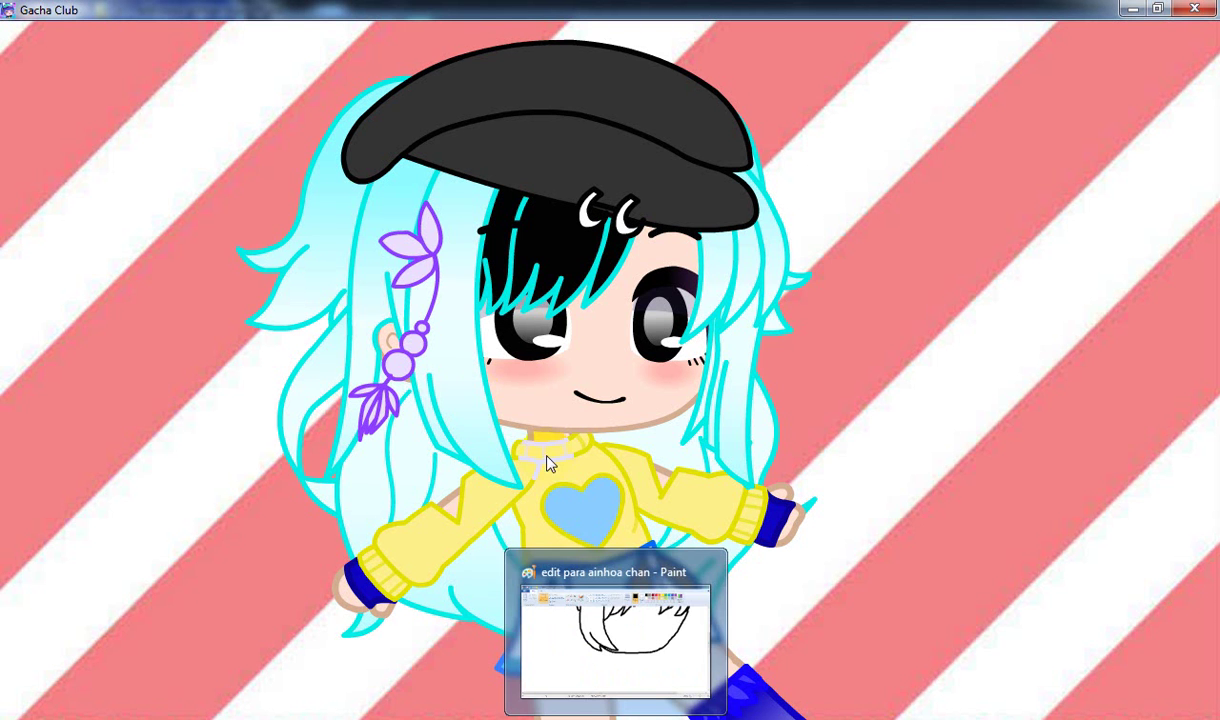
left_click(509, 456)
left_click(700, 484)
left_click(697, 480)
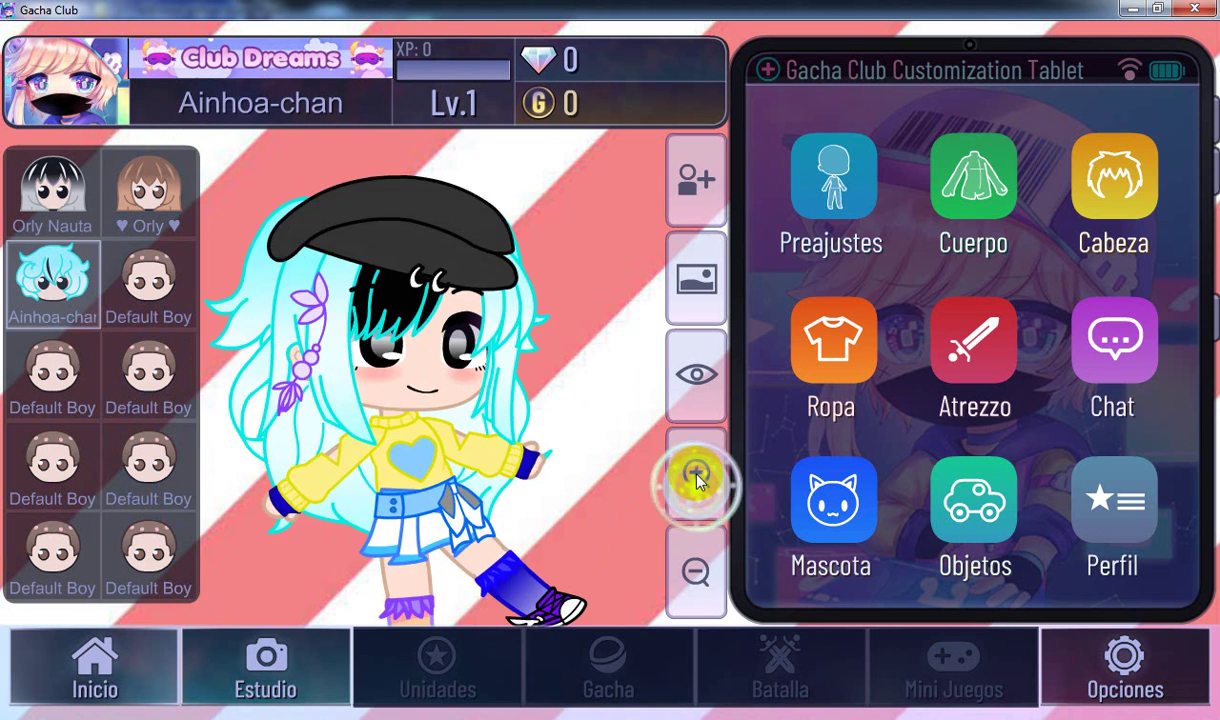
left_click(700, 556)
left_click(700, 542)
left_click(707, 413)
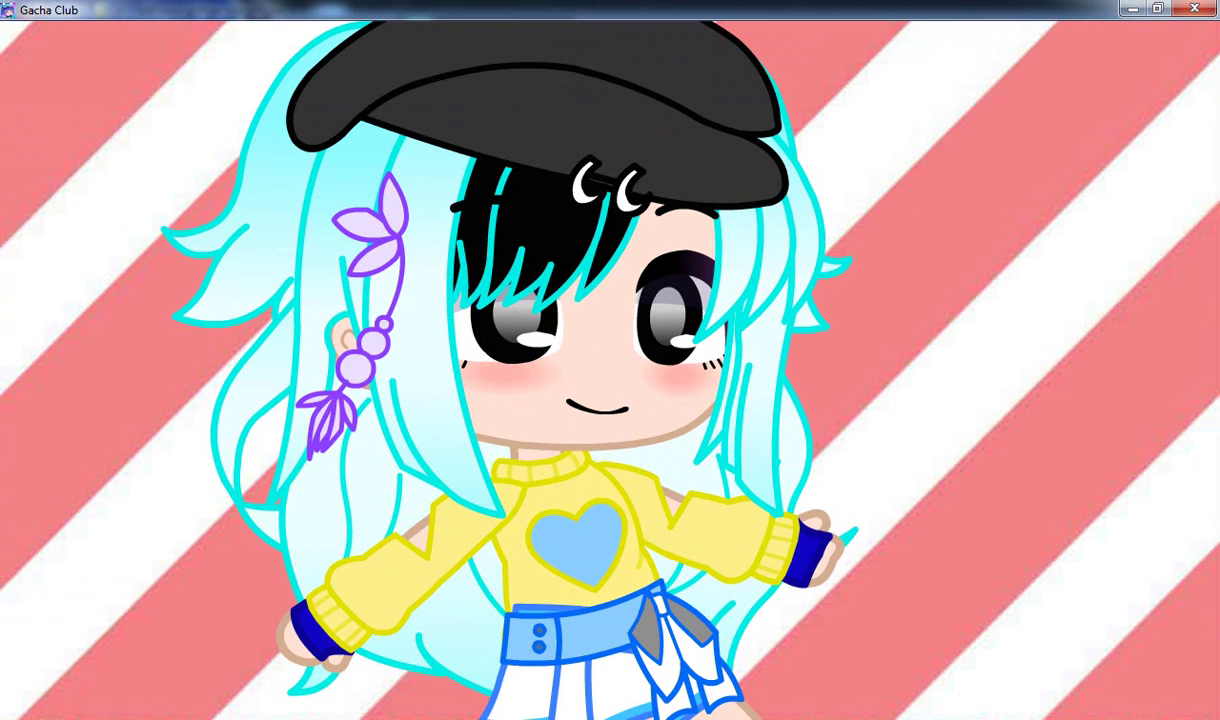
left_click(610, 718)
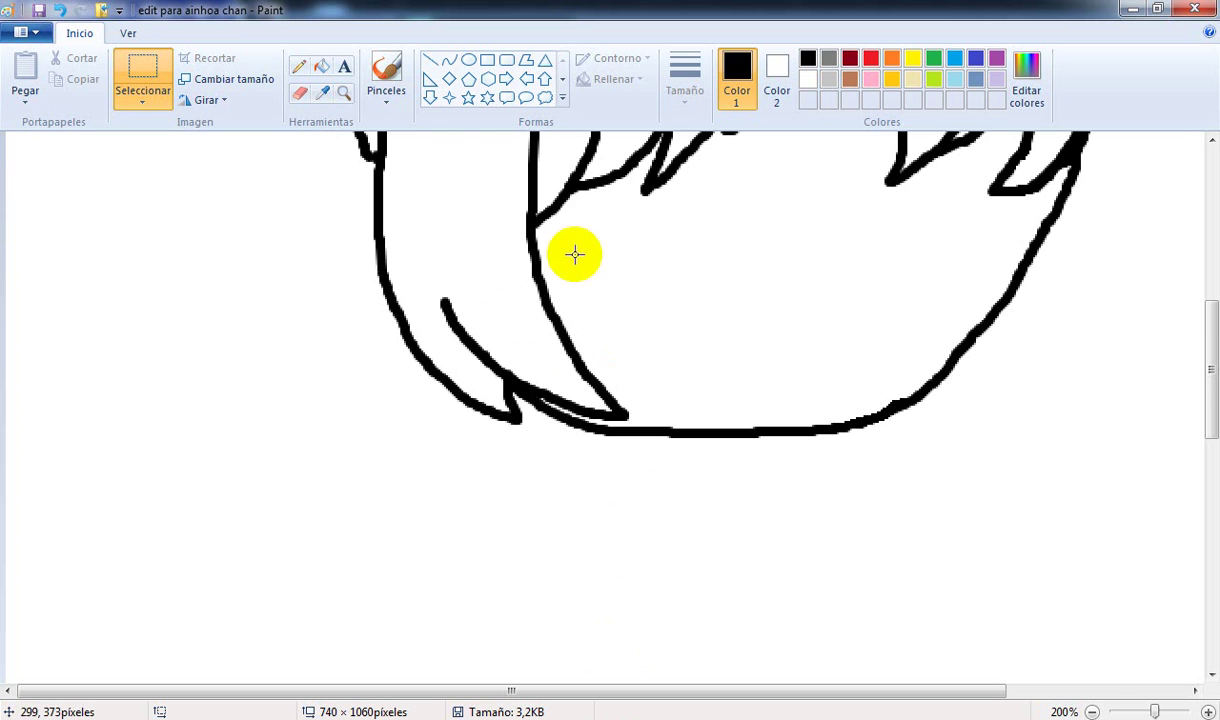
Step: Draw two short vertical neck lines down from the chin line with the black brush
scroll(574, 254, "down", 3)
left_click(388, 66)
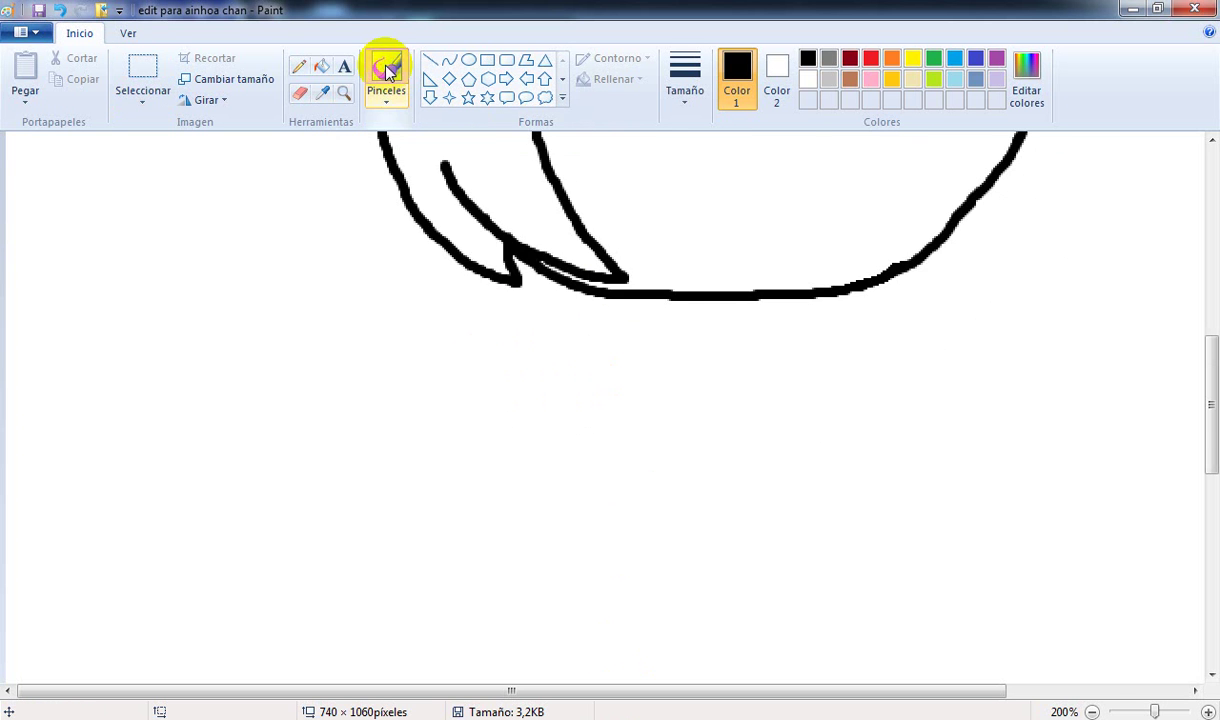
left_click(1208, 710)
left_click(1208, 710)
mouse_move(389, 689)
left_mouse_down()
mouse_move(685, 692)
mouse_move(825, 668)
left_mouse_up()
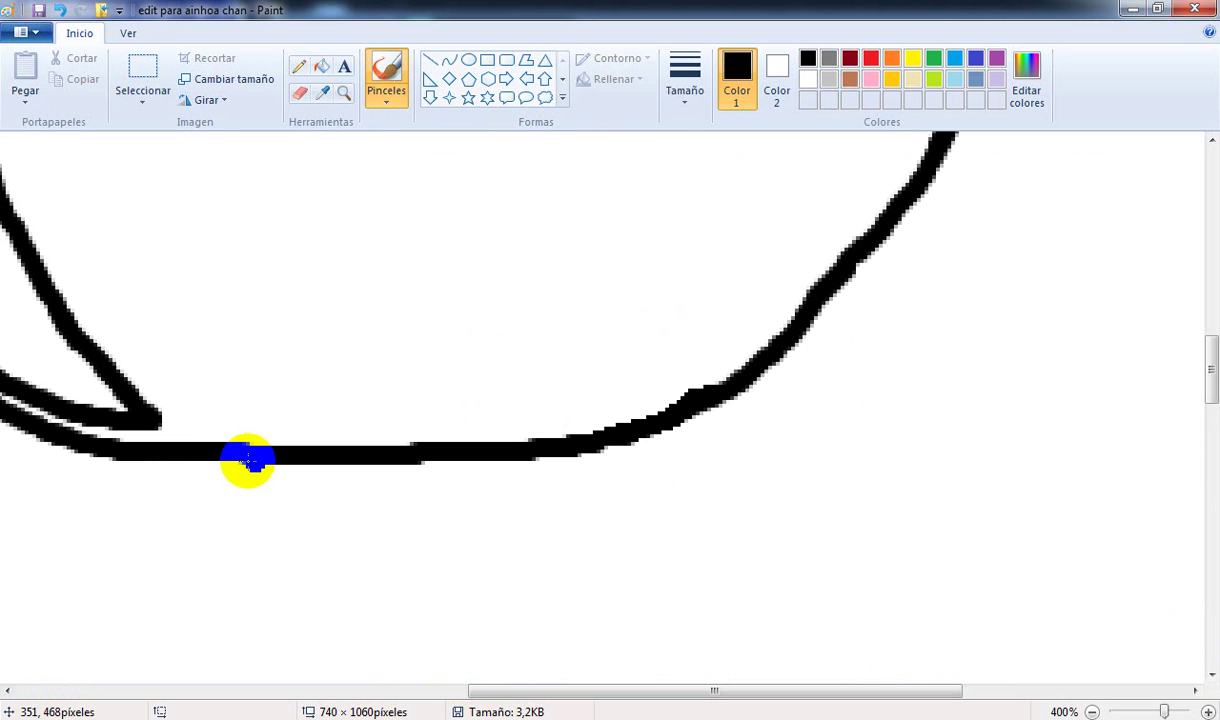
left_click_drag(237, 457, 242, 500)
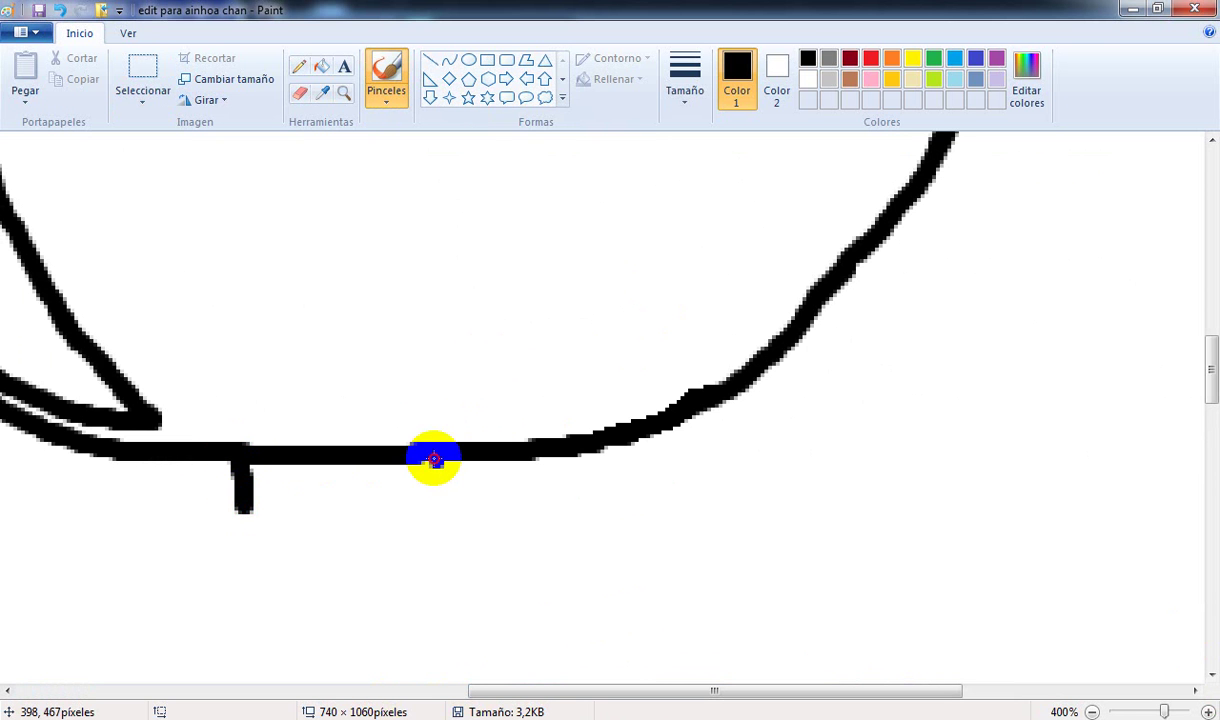
left_click_drag(431, 457, 433, 496)
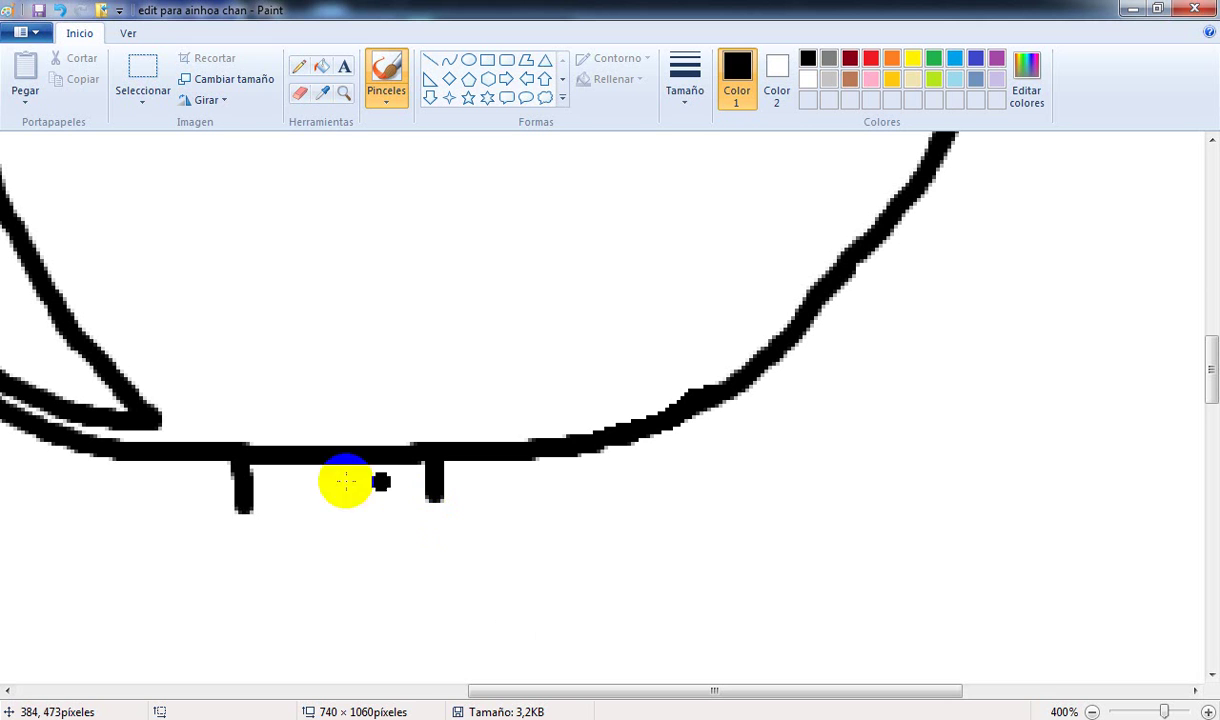
Step: Draw the sweater collar as a flat rounded band across the lower ends of the neck lines
left_click(241, 505)
mouse_move(225, 512)
left_mouse_down()
mouse_move(240, 499)
mouse_move(440, 490)
mouse_move(440, 534)
mouse_move(236, 539)
mouse_move(218, 513)
mouse_move(286, 485)
left_mouse_up()
left_click(423, 592)
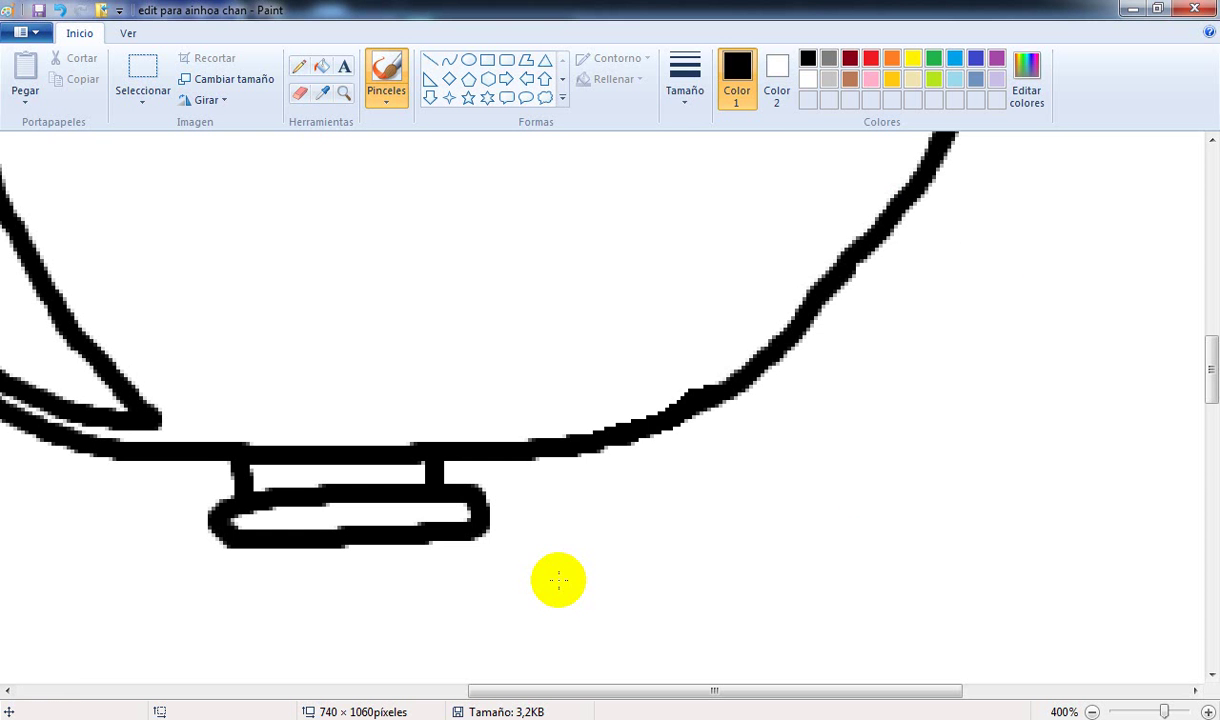
Step: Draw short vertical ribs across the collar with a thinner brush size, and save the drawing
left_click(685, 90)
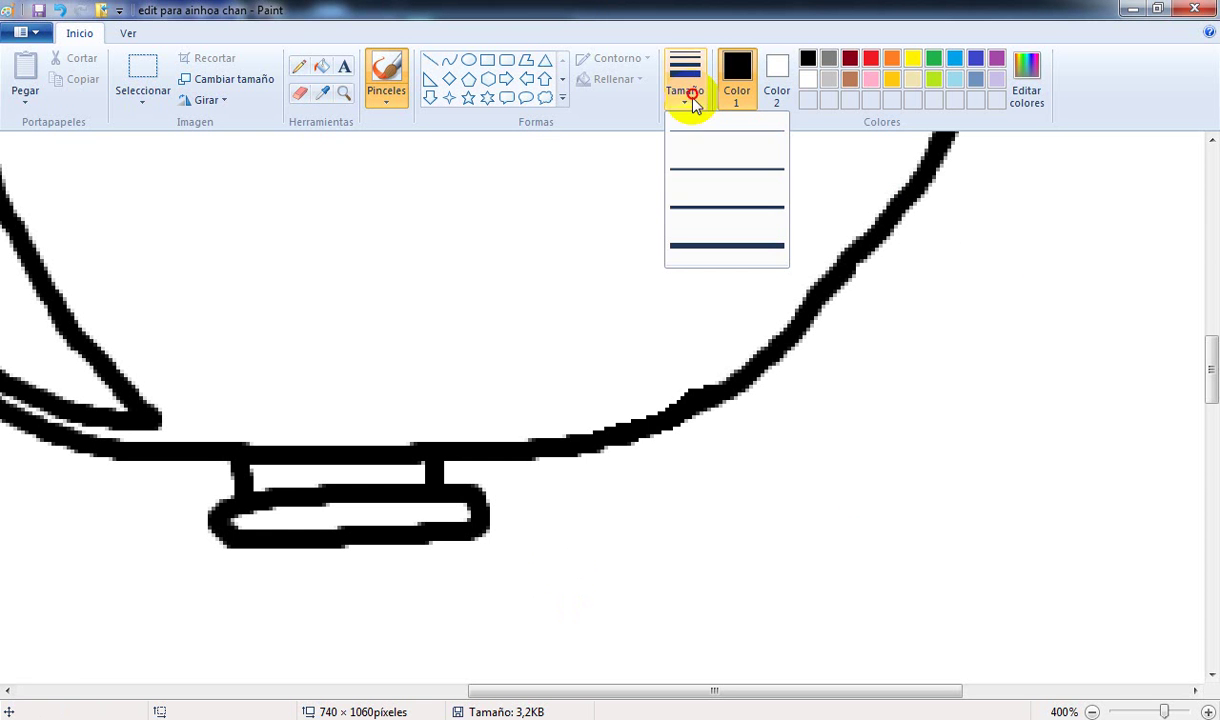
left_click(663, 166)
mouse_move(259, 507)
left_mouse_down()
mouse_move(303, 501)
mouse_move(303, 530)
mouse_move(351, 501)
mouse_move(358, 525)
mouse_move(399, 493)
mouse_move(408, 522)
mouse_move(460, 510)
left_mouse_up()
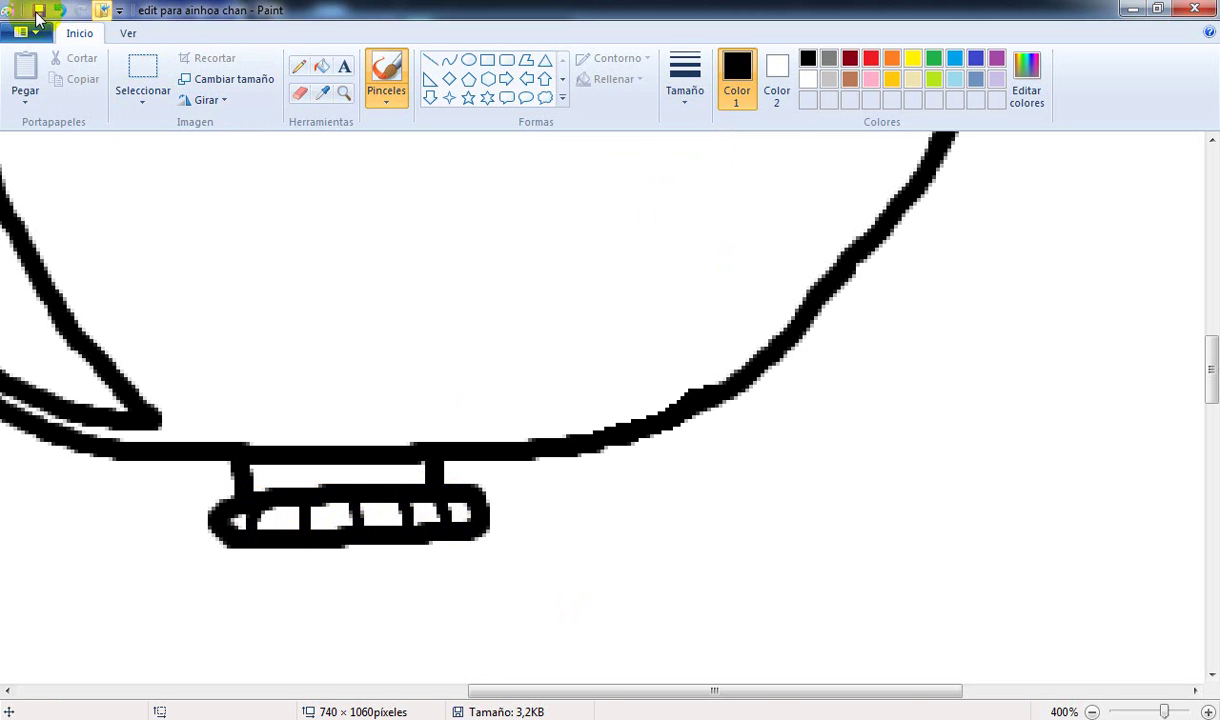
left_click(35, 14)
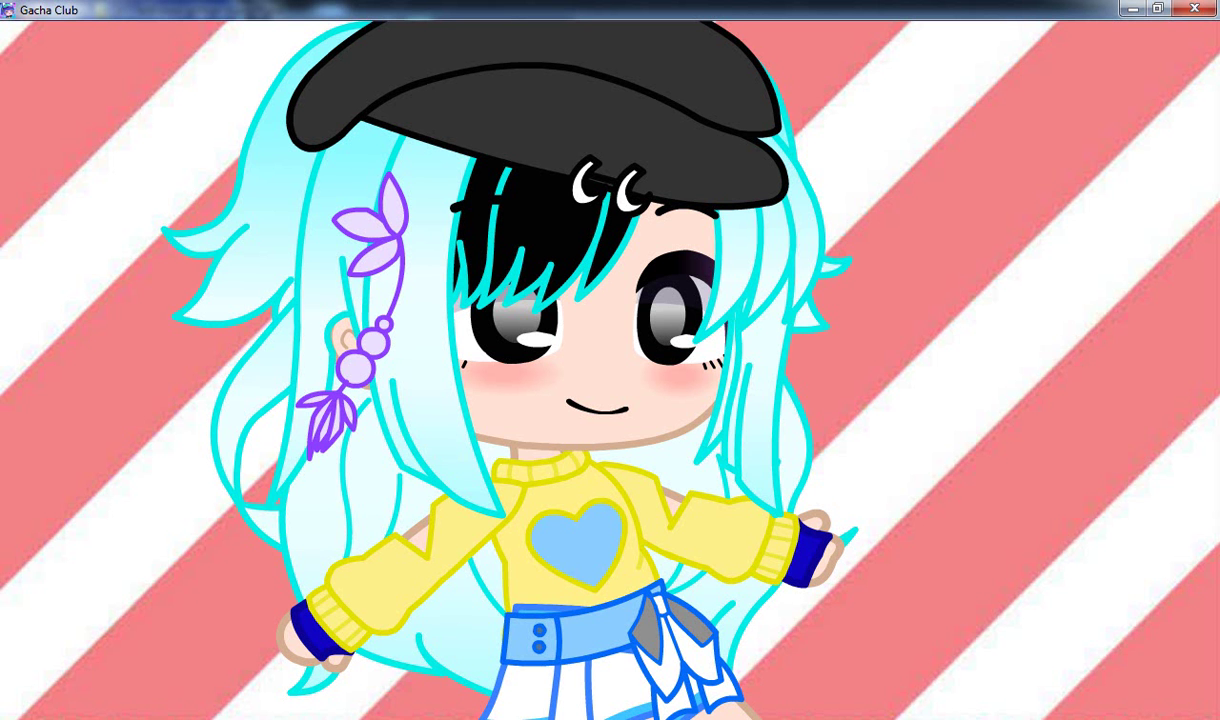
Step: Return from the Gacha Club reference to Paint and set the brush to its thickest size
mouse_move(616, 719)
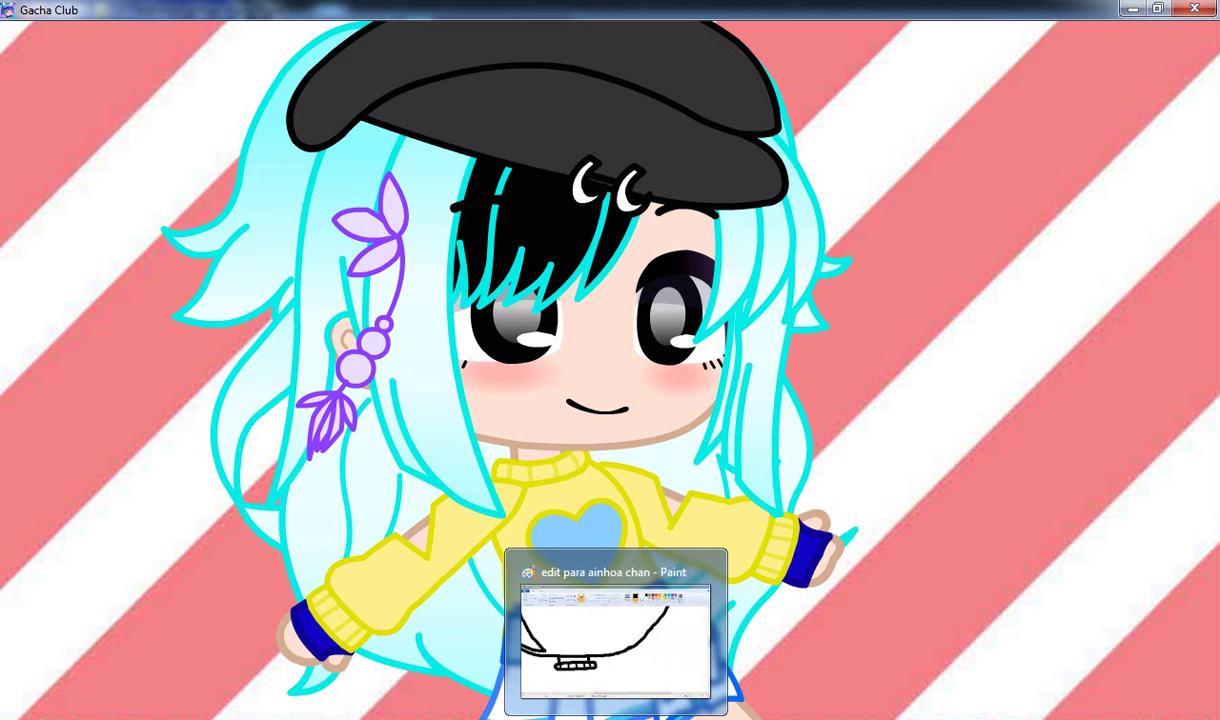
left_click(613, 626)
scroll(485, 558, "down", 3)
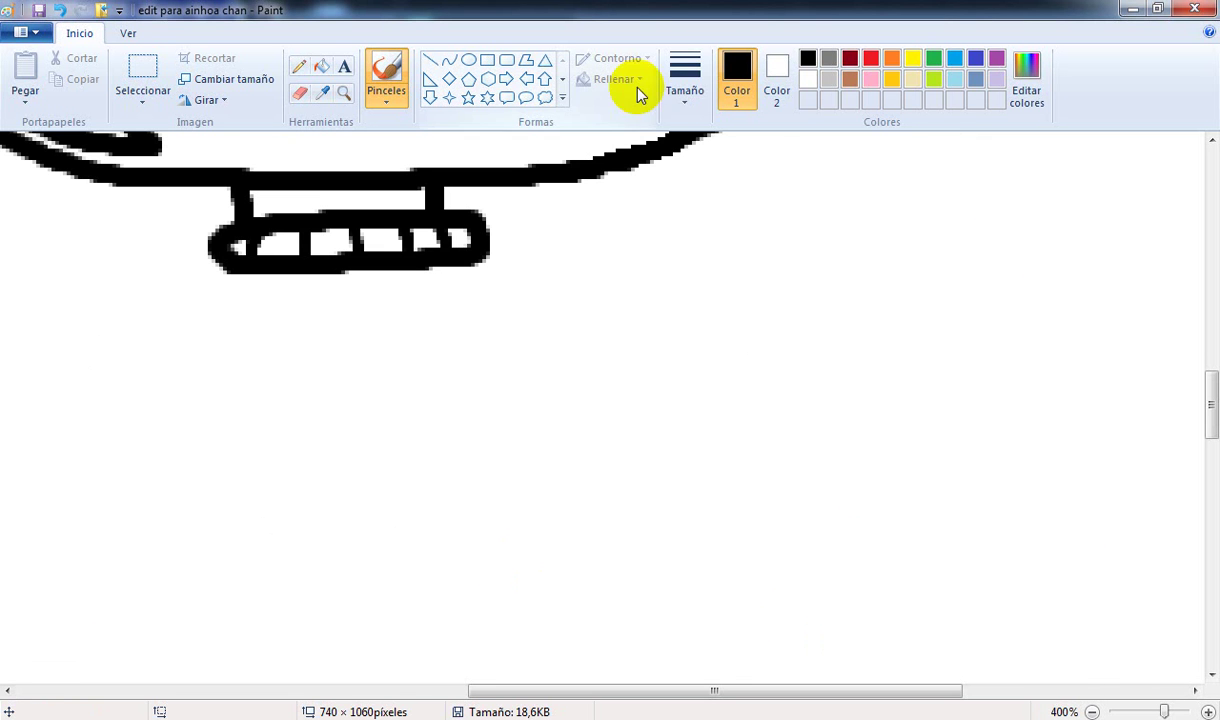
left_click(685, 80)
left_click(724, 243)
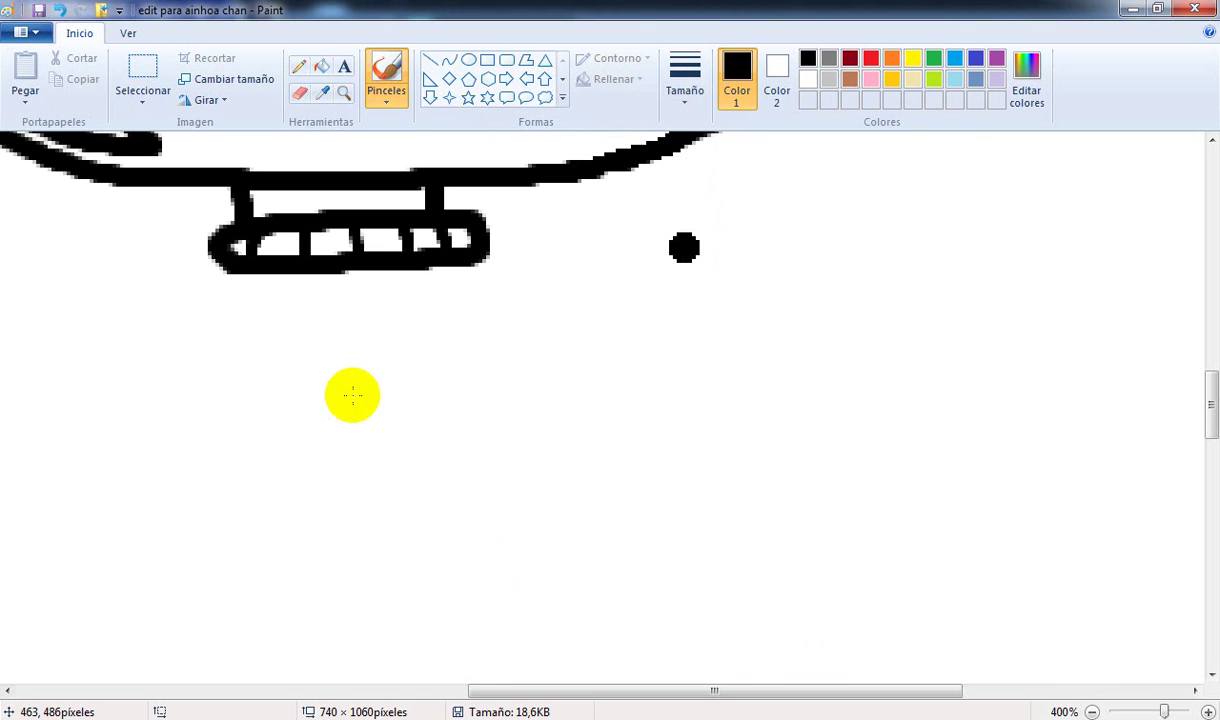
left_click_drag(797, 682, 652, 682)
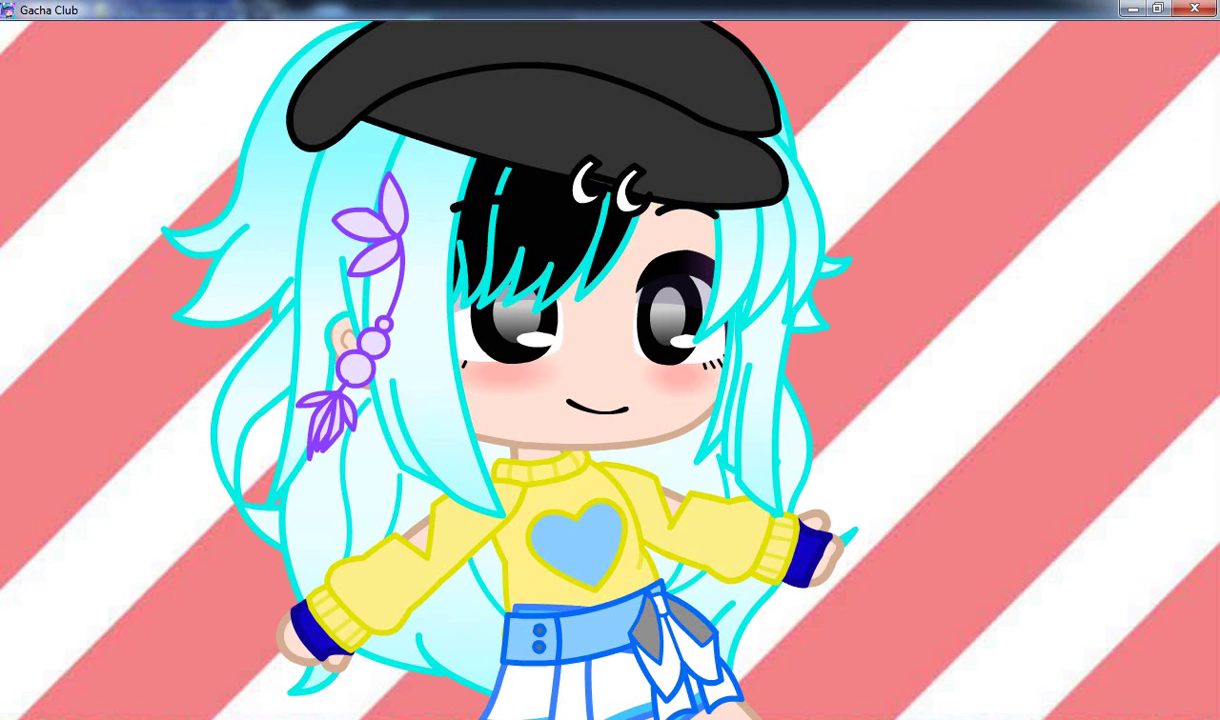
Step: In Gacha Club, open Ainhoa-chan's Hide options and turn off the display of head, face, hair and body
left_click(543, 325)
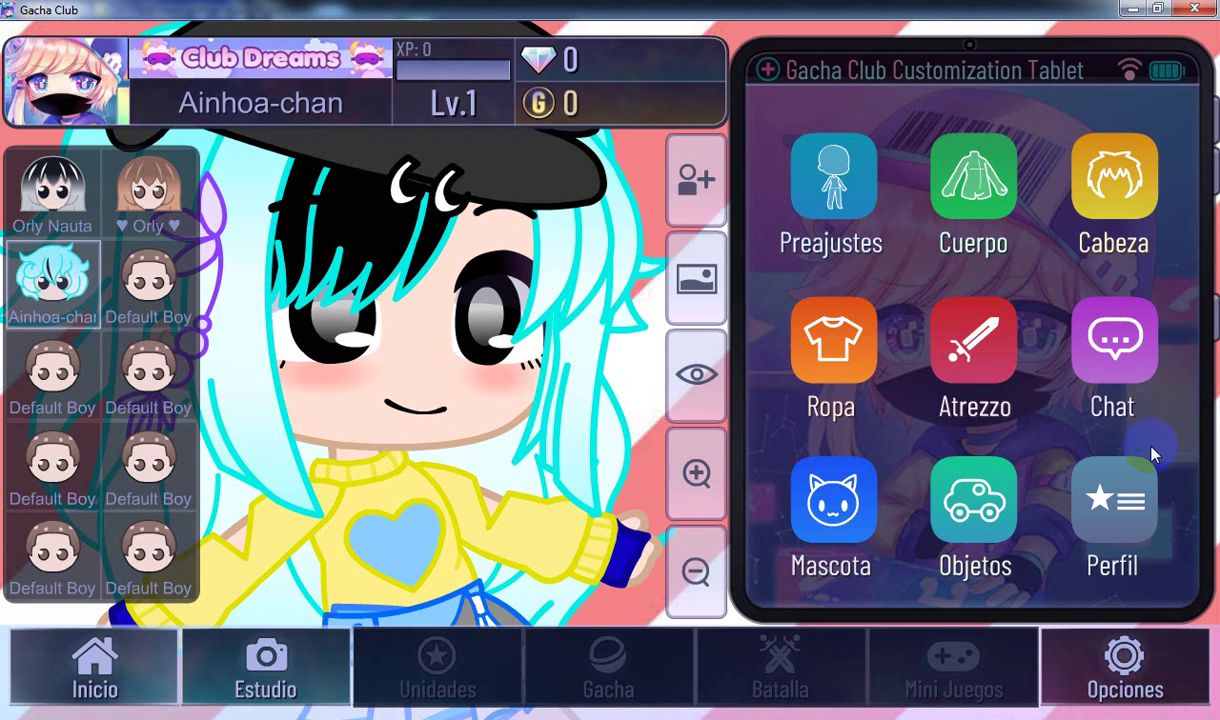
left_click(1097, 540)
left_click(862, 80)
left_click(912, 78)
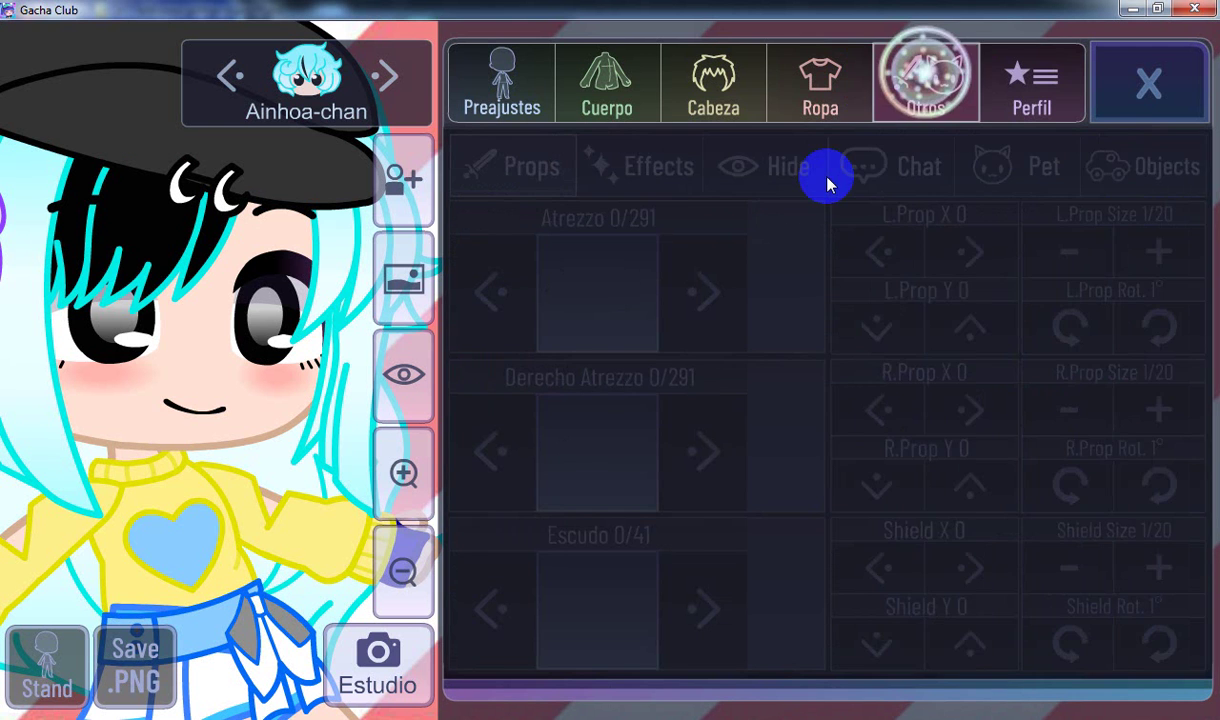
left_click(799, 167)
left_click(534, 272)
left_click(735, 268)
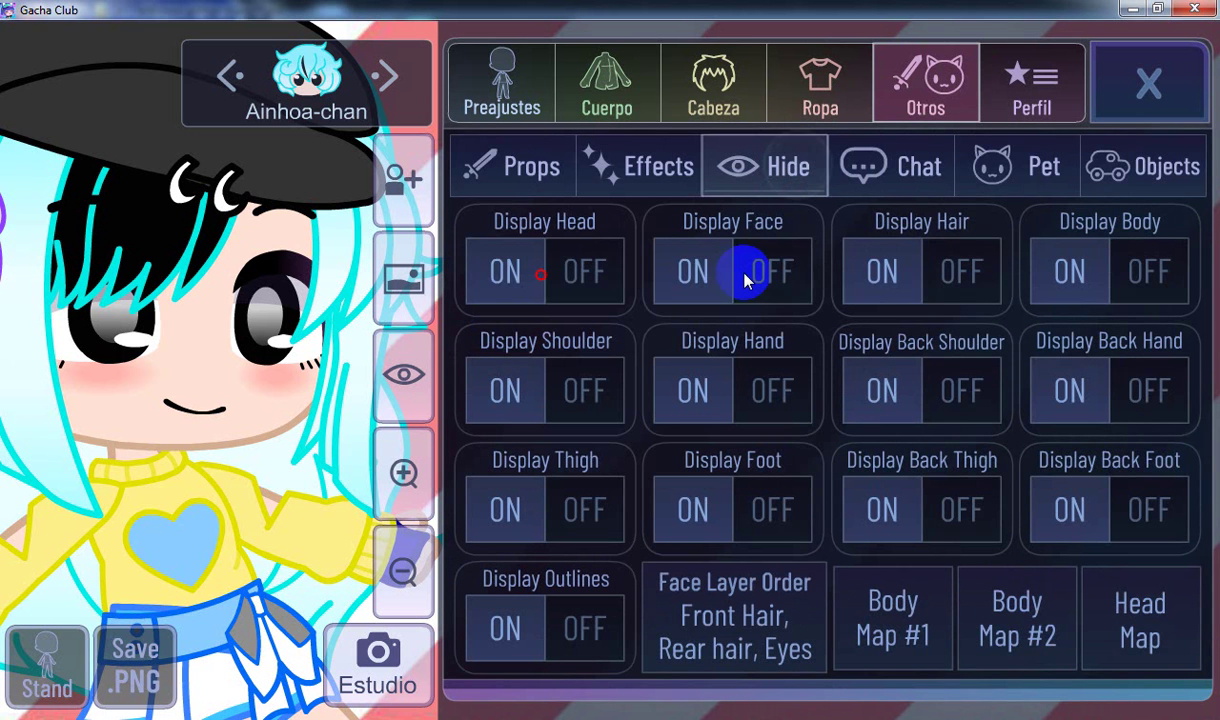
left_click(926, 266)
left_click(1085, 270)
Step: Turn off the back hand, back shoulder, both thighs and both feet, and view the remaining arm without the interface
left_click(1115, 410)
left_click(1100, 506)
left_click(850, 500)
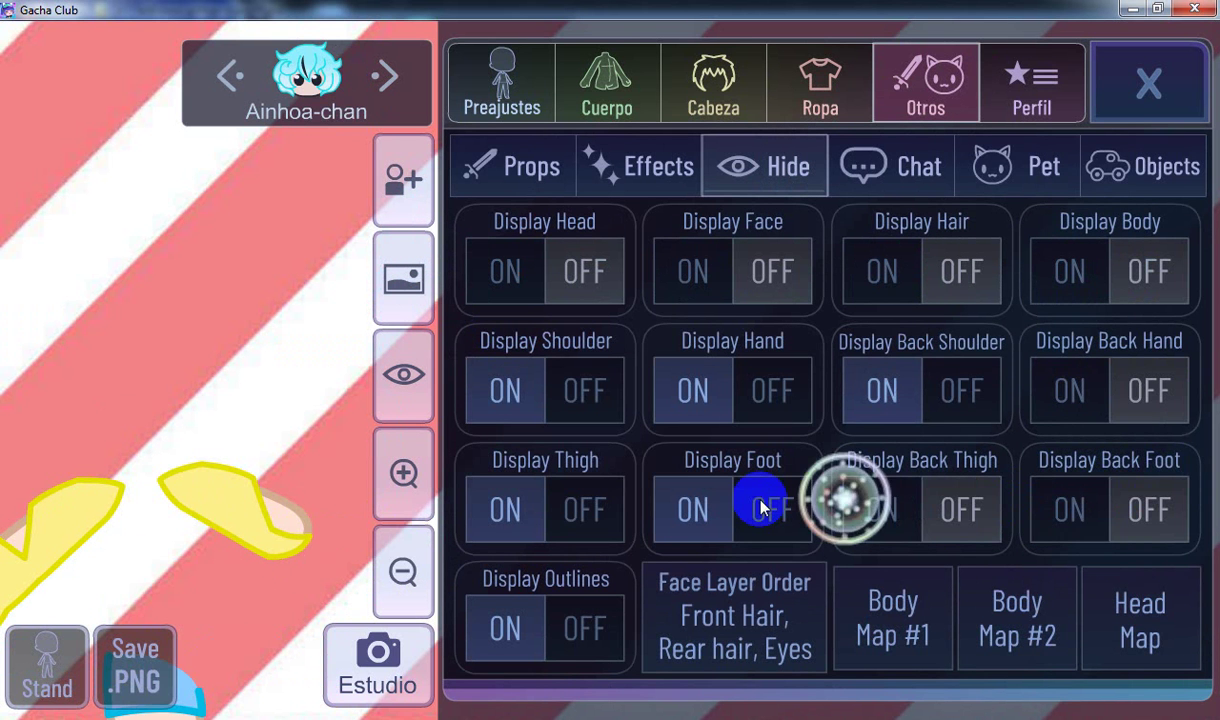
left_click(600, 505)
left_click(503, 505)
left_click(690, 510)
left_click(500, 500)
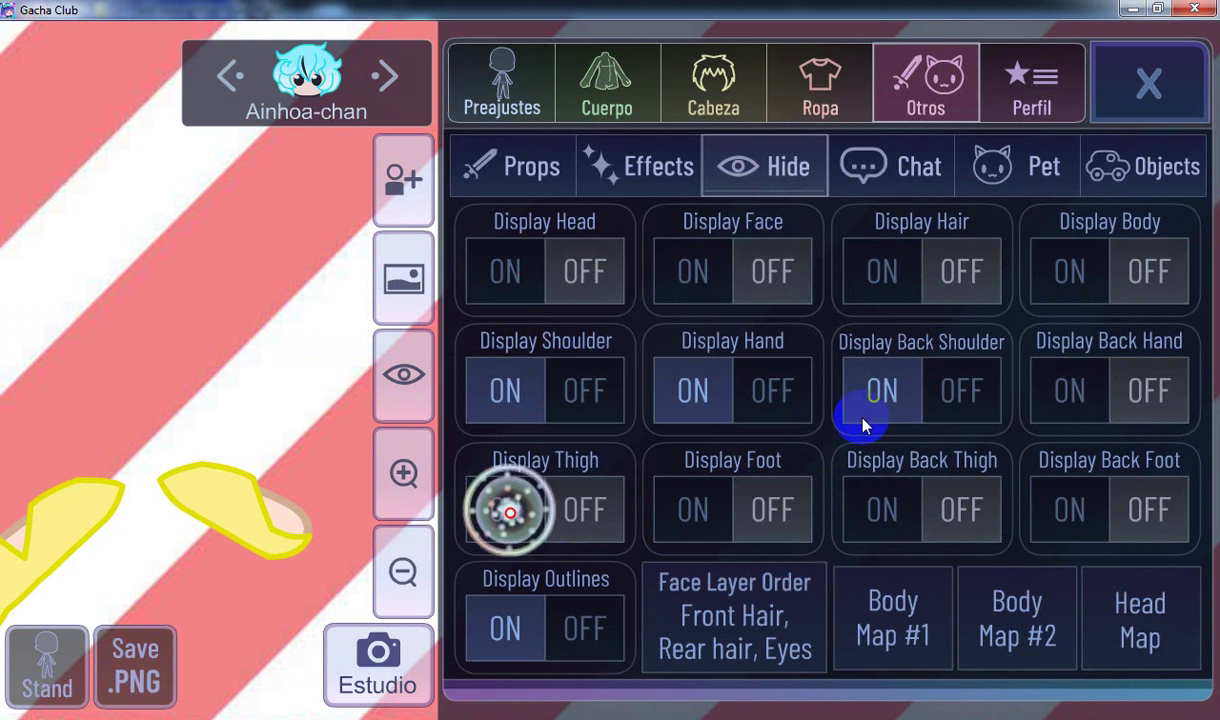
left_click(906, 386)
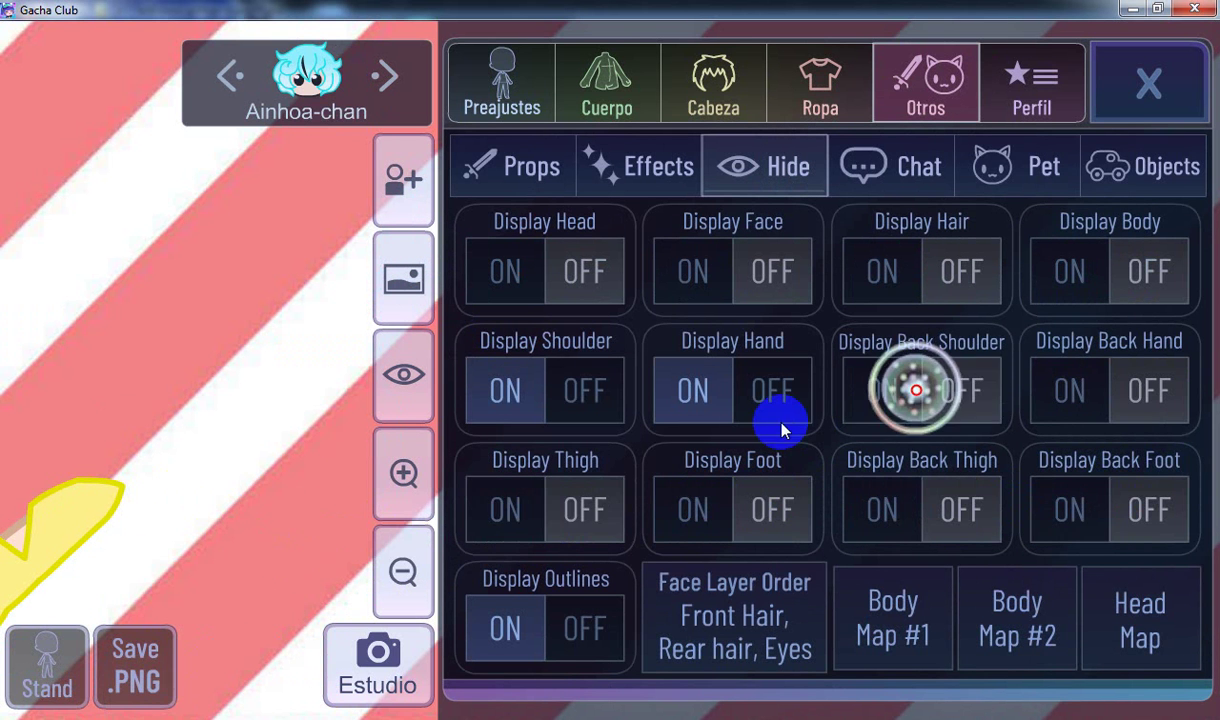
left_click(428, 390)
left_click(396, 655)
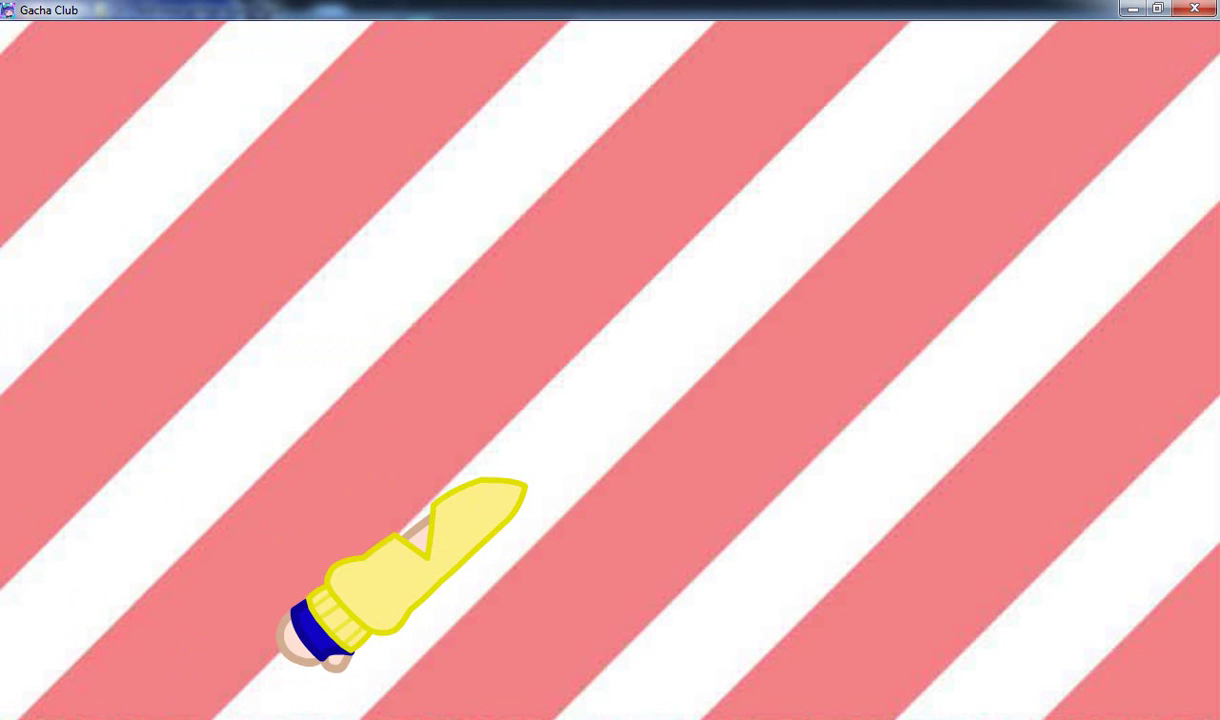
Step: Switch to Paint and try a thick shoulder line sloping down from the collar's left end, and undo it
left_click(587, 260)
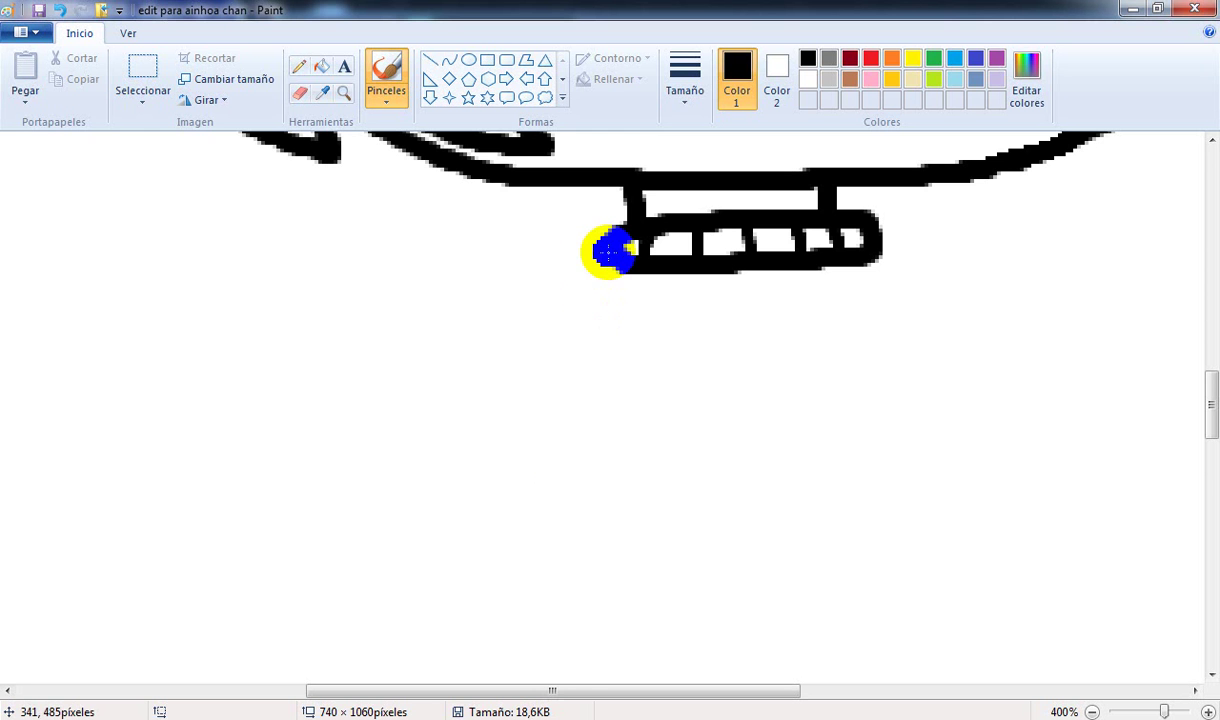
left_click_drag(608, 250, 476, 362)
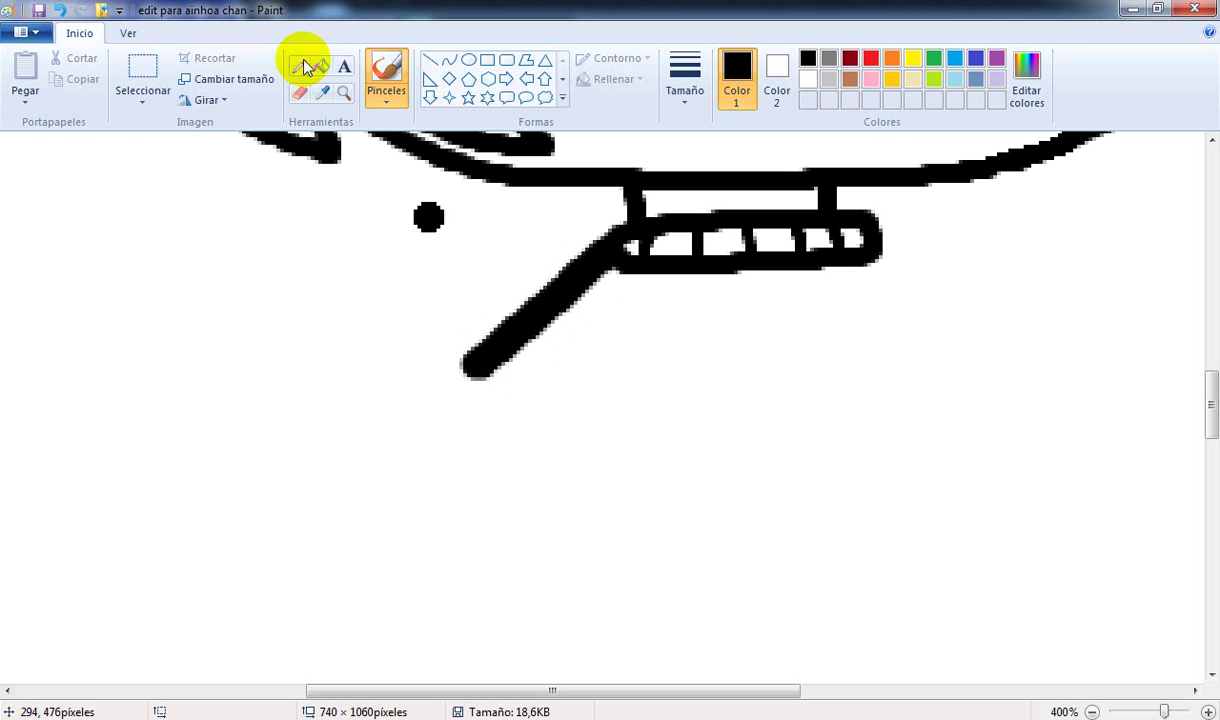
scroll(575, 274, "up", 3)
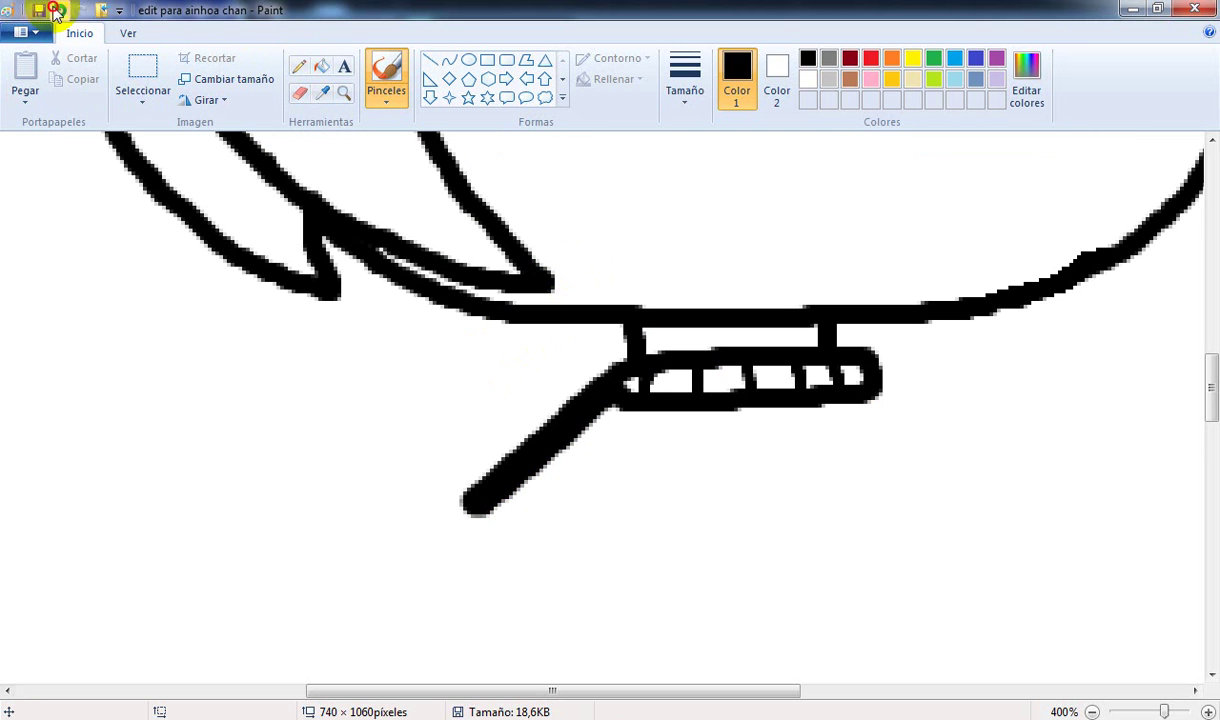
left_click(55, 12)
Step: Set the brush to the second-thickest size for the body outline beside the collar
left_click(684, 72)
left_click(735, 199)
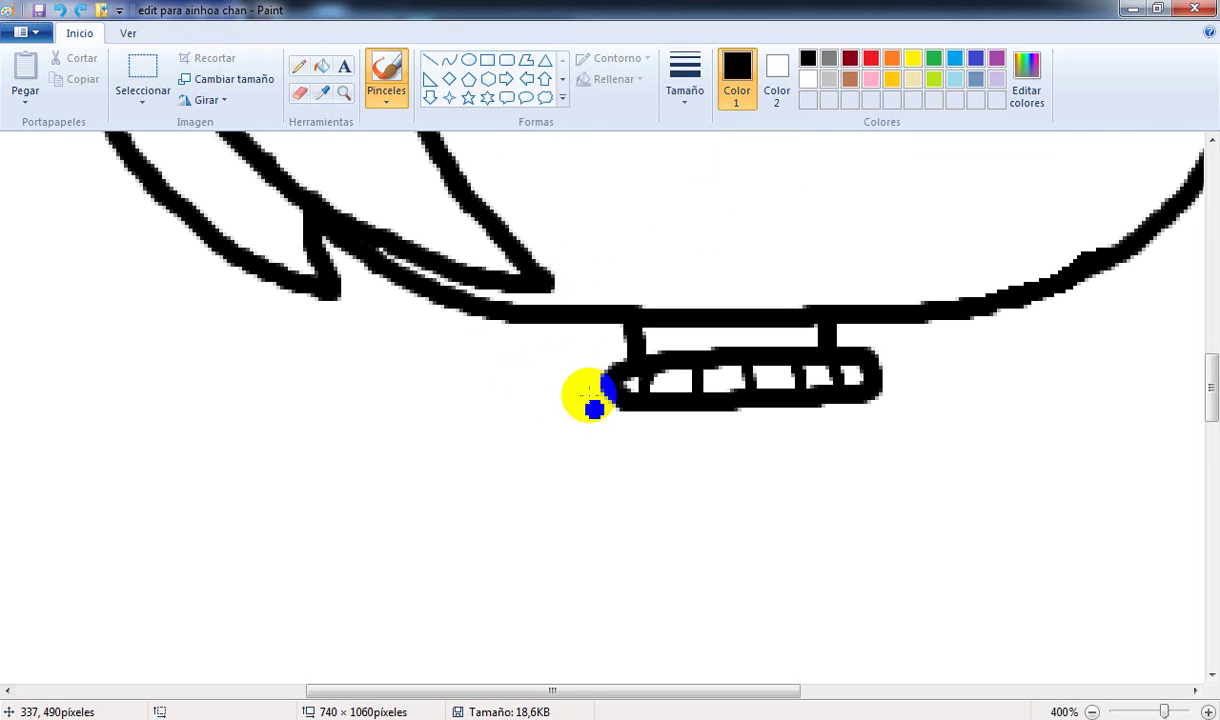
scroll(592, 395, "down", 3)
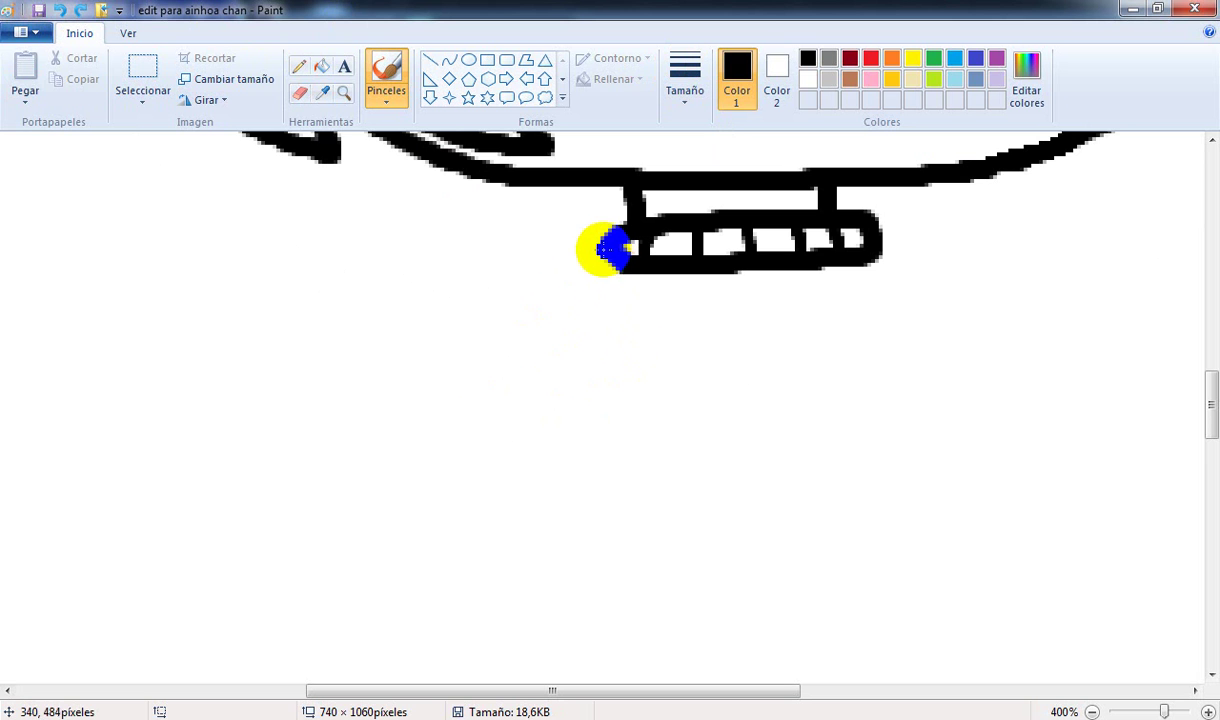
Step: Try a steeper shoulder line down from the collar's left end, and undo it
mouse_move(613, 248)
left_mouse_down()
mouse_move(582, 311)
mouse_move(506, 396)
left_mouse_up()
scroll(580, 409, "up", 3)
left_click(60, 10)
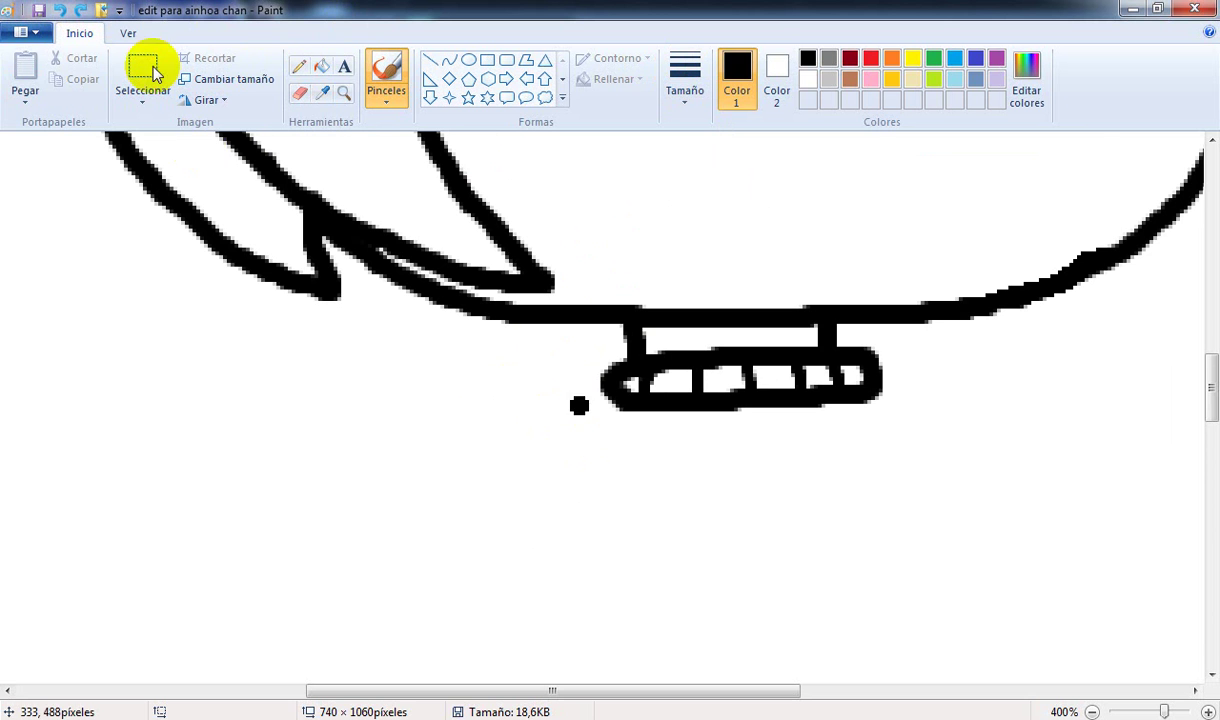
scroll(617, 341, "down", 3)
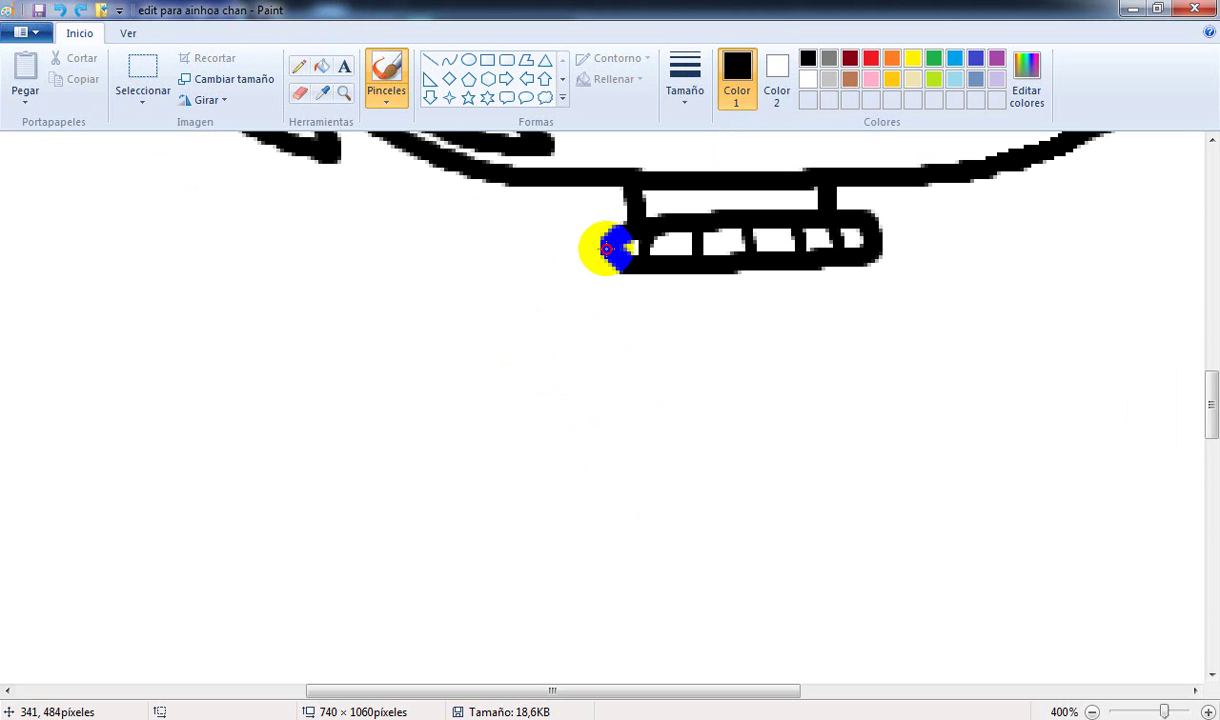
Step: Draw the outer sleeve line from the collar's left end down to the lower left, closing a small triangular cutout at its end
left_click_drag(587, 249, 415, 429)
scroll(415, 429, "down", 3)
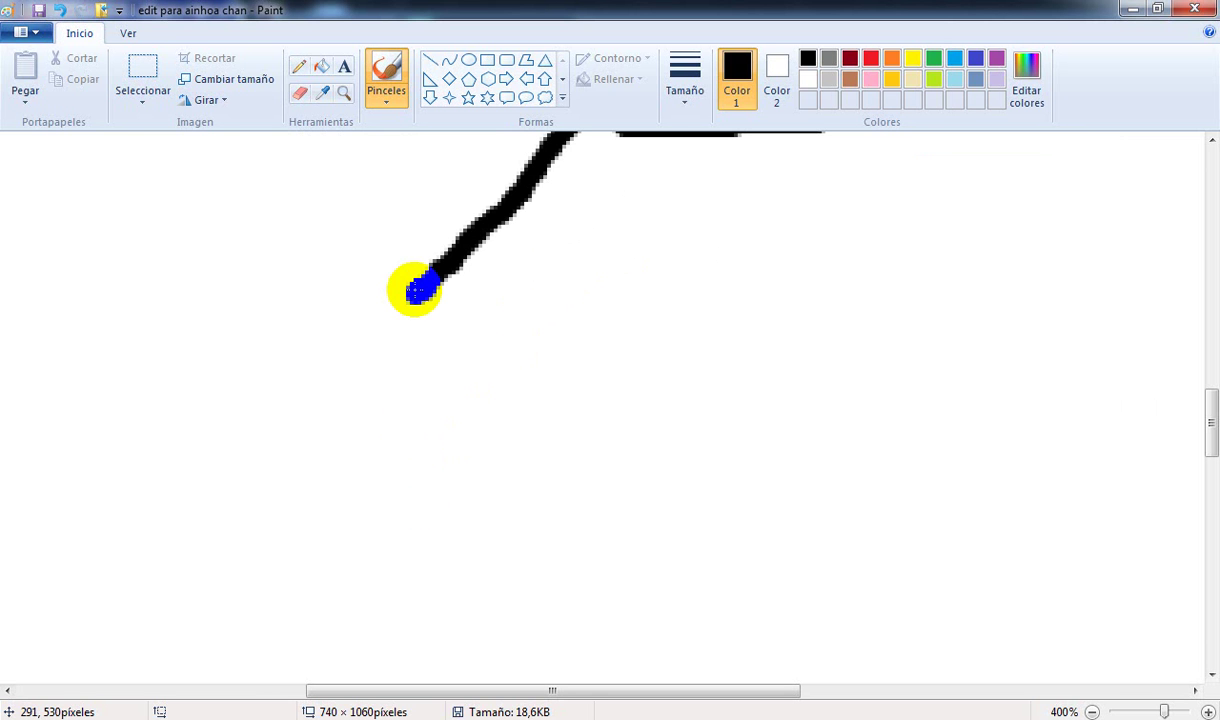
mouse_move(412, 299)
left_mouse_down()
mouse_move(422, 366)
mouse_move(318, 405)
mouse_move(419, 290)
mouse_move(305, 403)
left_mouse_up()
scroll(566, 351, "up", 3)
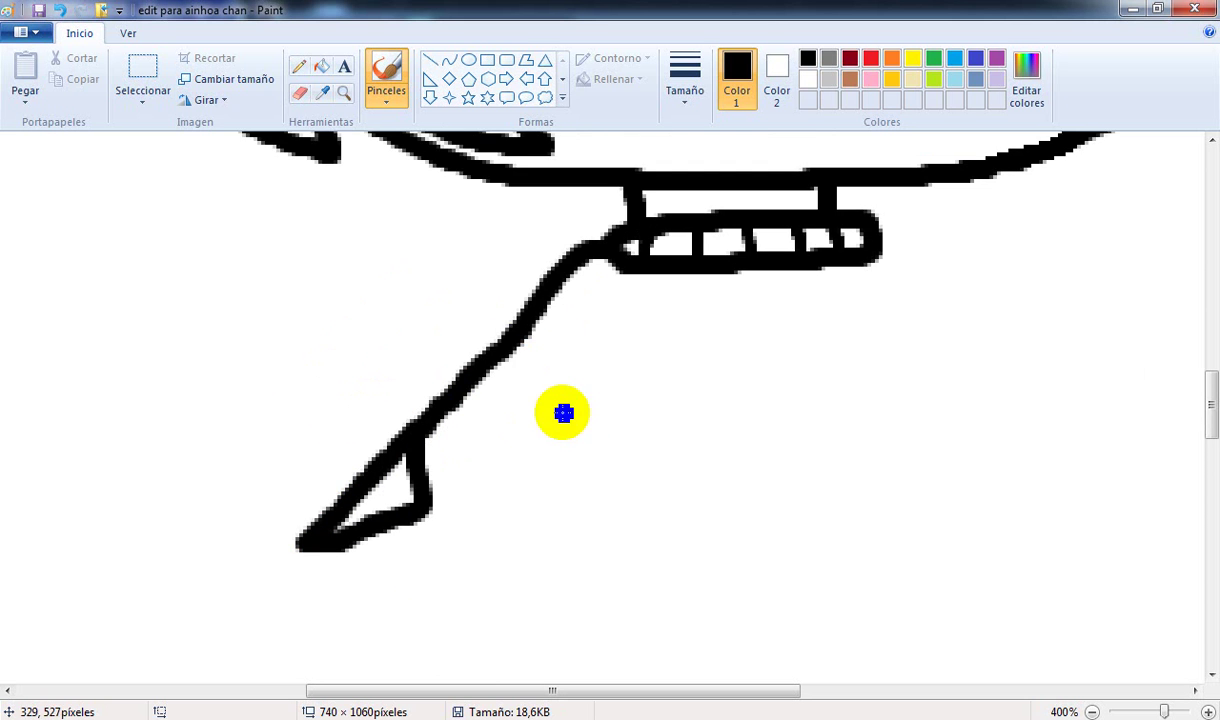
Step: Check the arm reference in Gacha Club and draw the inner sleeve line in Paint, undoing a first curved stroke and redrawing it steeper
key("alt+Tab")
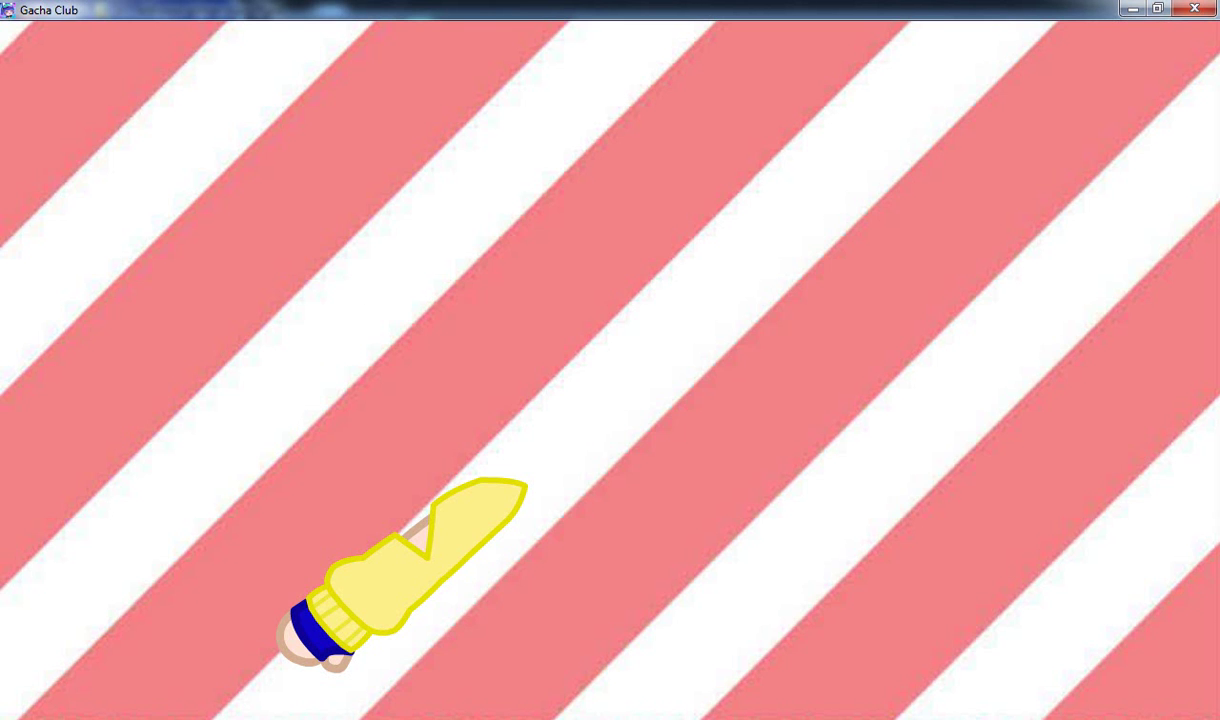
key("alt+Tab")
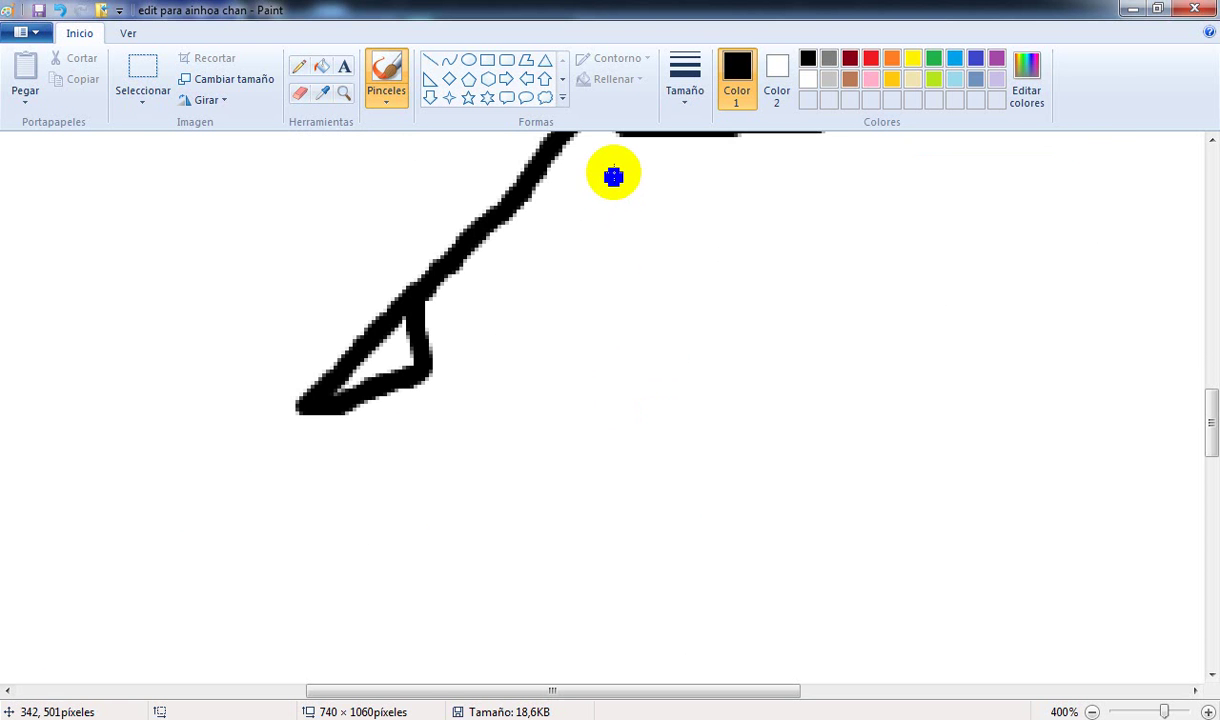
mouse_move(616, 180)
left_mouse_down()
mouse_move(605, 259)
mouse_move(582, 300)
mouse_move(479, 440)
mouse_move(402, 505)
left_mouse_up()
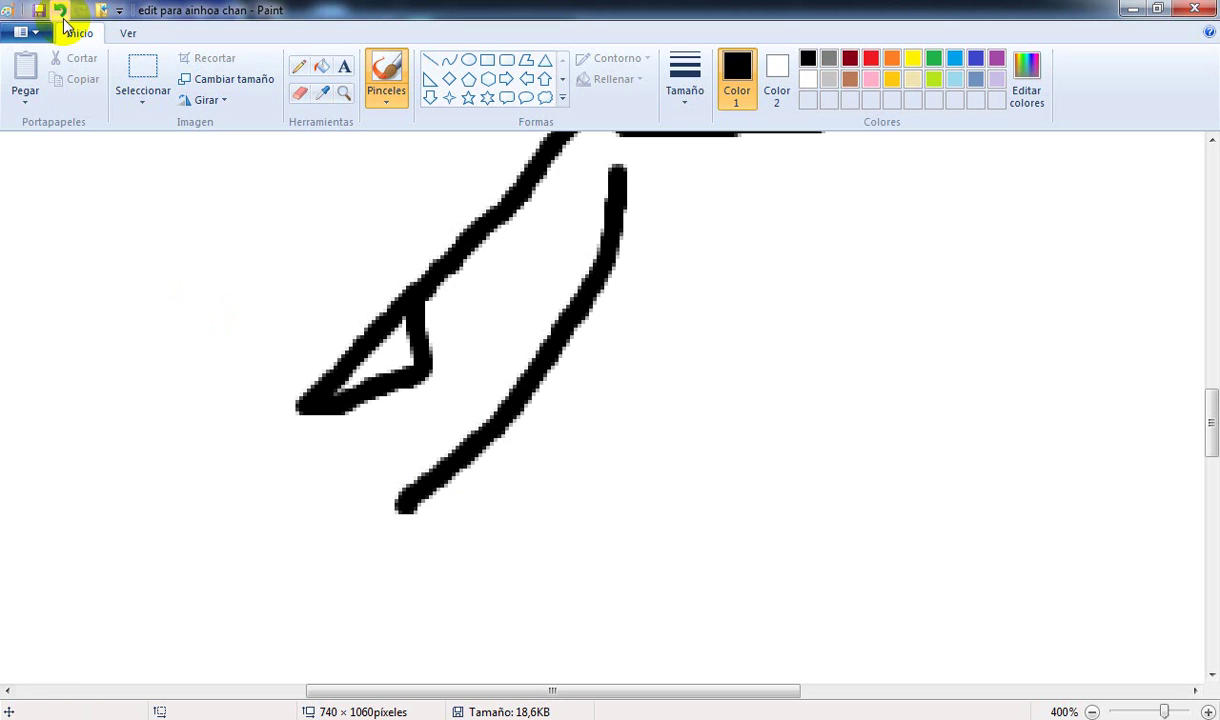
left_click(58, 10)
mouse_move(612, 168)
left_mouse_down()
mouse_move(553, 373)
mouse_move(438, 571)
left_mouse_up()
Step: Erase the triangular cutout and the lower tip of the outer sleeve line with the thickest eraser
left_click(297, 96)
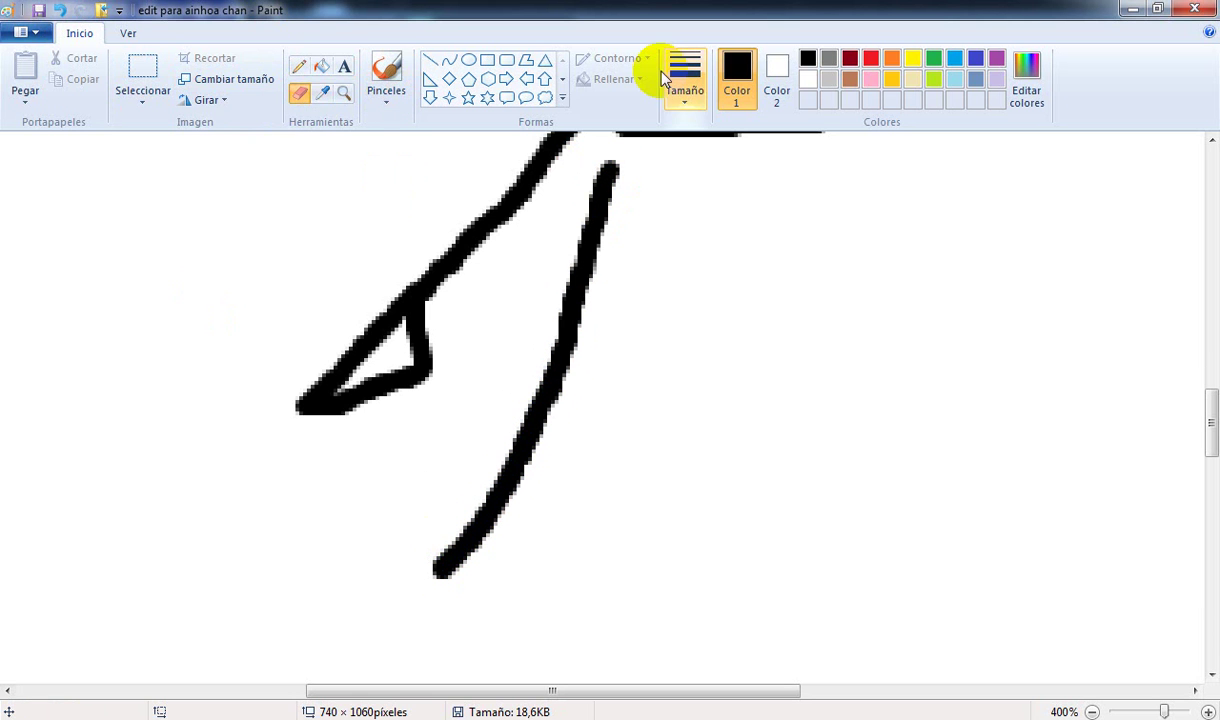
left_click(684, 75)
left_click(694, 237)
left_click(340, 407)
mouse_move(340, 407)
left_mouse_down()
mouse_move(406, 392)
mouse_move(436, 335)
mouse_move(394, 378)
mouse_move(425, 330)
left_mouse_up()
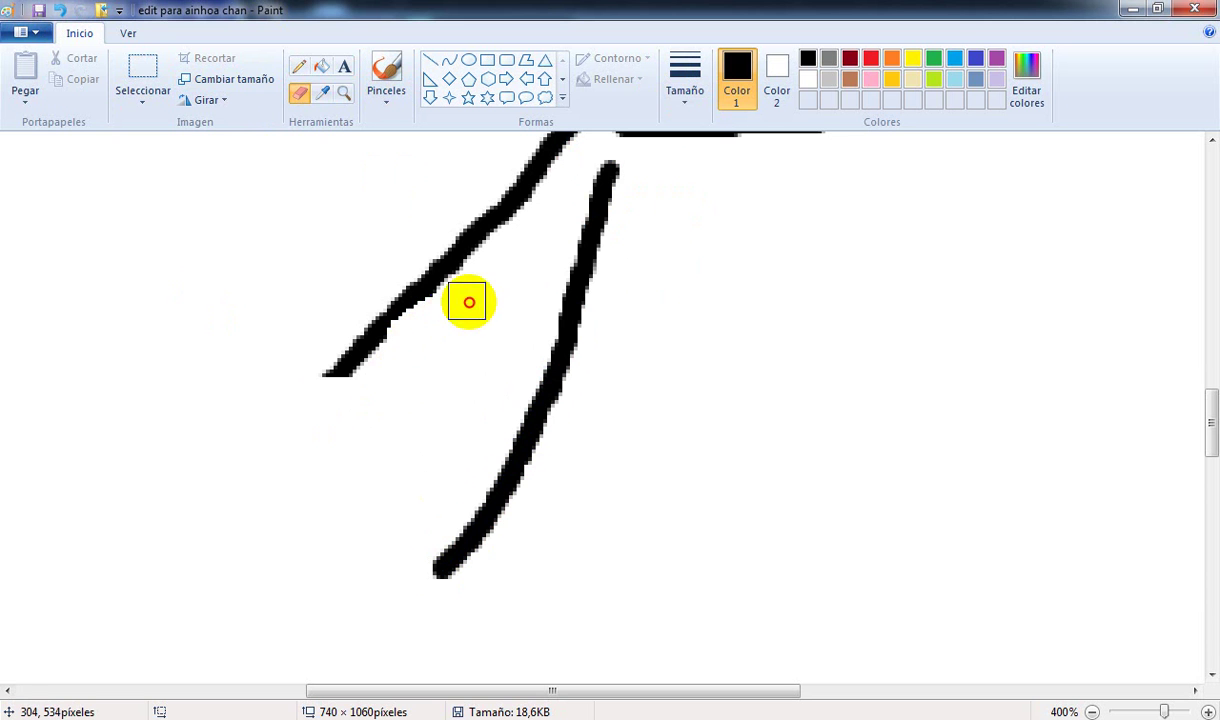
mouse_move(321, 387)
left_mouse_down()
mouse_move(440, 275)
mouse_move(283, 451)
mouse_move(389, 346)
mouse_move(323, 435)
mouse_move(430, 388)
left_mouse_up()
Step: Redraw the lower part of the outer sleeve line with the brush, and undo the thick cutout stroke beside it
left_click(386, 75)
left_click_drag(444, 254, 425, 378)
left_click(58, 9)
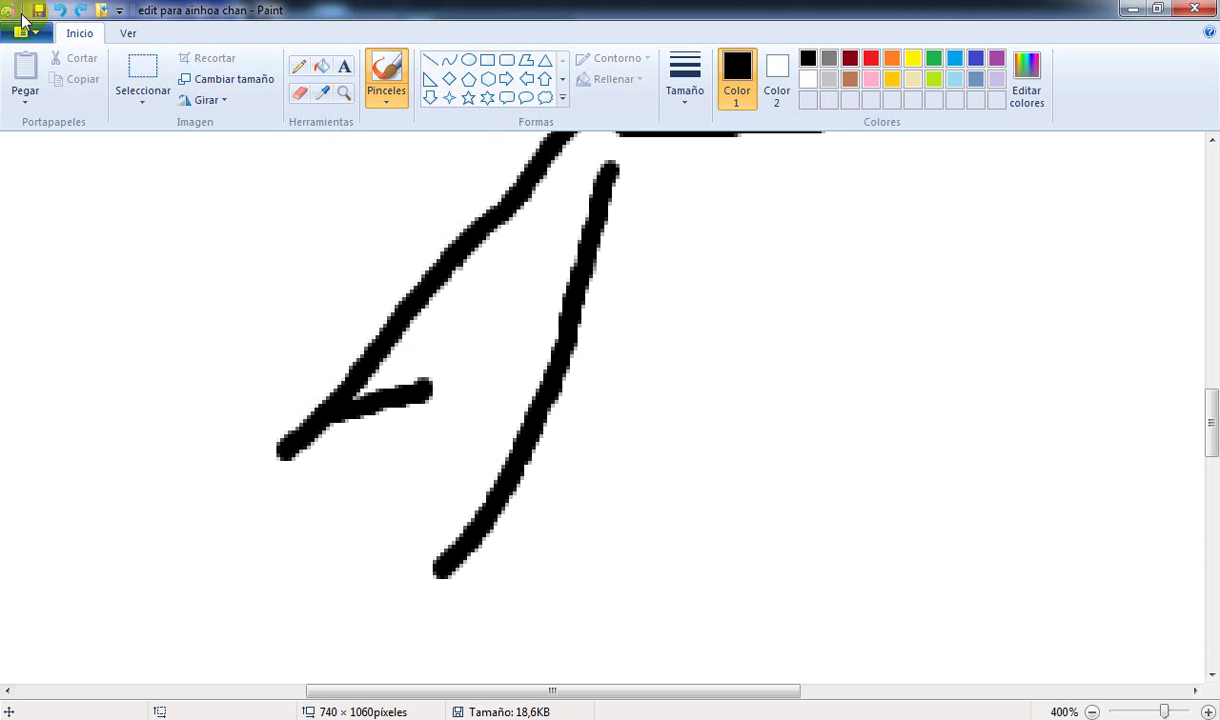
left_click(61, 9)
Step: Outline a triangular cutout against the inside of the outer sleeve line with the second-thinnest brush
left_click(689, 72)
left_click(702, 155)
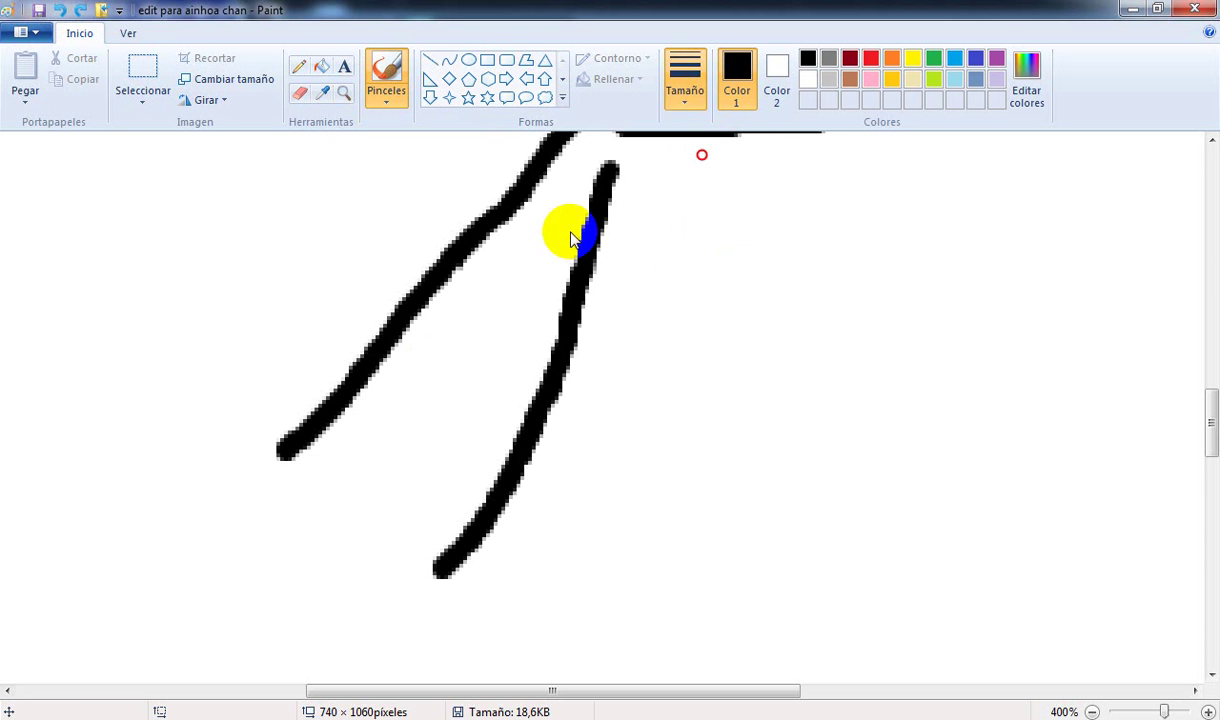
mouse_move(459, 265)
left_mouse_down()
mouse_move(415, 404)
mouse_move(366, 403)
left_mouse_up()
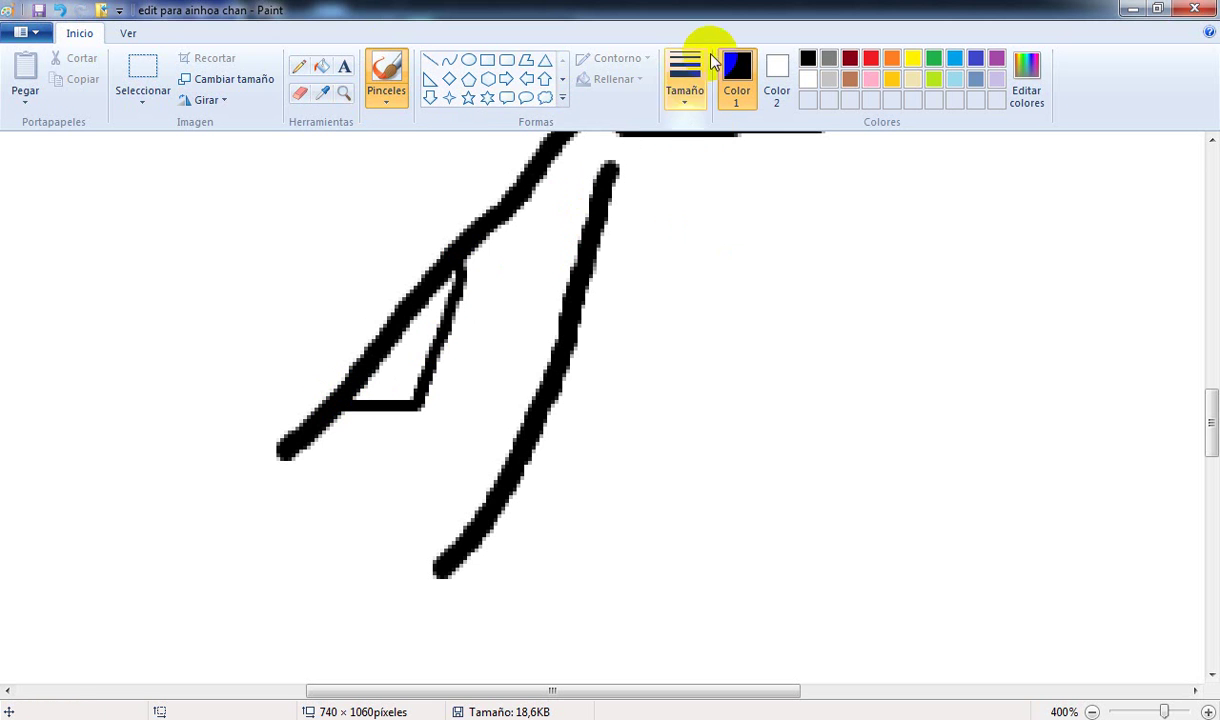
Step: Close the sleeve's lower end with a thicker brush, joining the outer and inner lines around a rounded bulge above the wrist
left_click(690, 70)
left_click(697, 240)
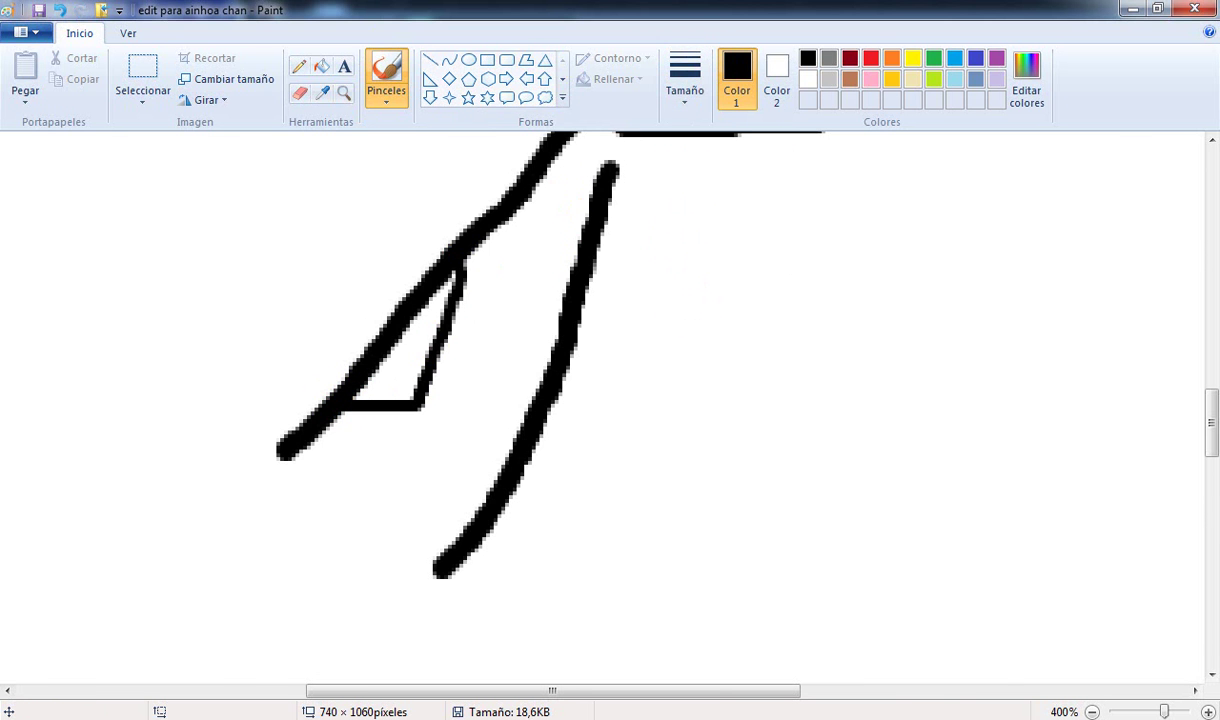
left_click(615, 719)
left_click(615, 719)
left_click(681, 82)
mouse_move(312, 446)
left_mouse_down()
mouse_move(264, 466)
mouse_move(252, 497)
mouse_move(285, 555)
mouse_move(349, 605)
mouse_move(419, 613)
mouse_move(437, 591)
left_mouse_up()
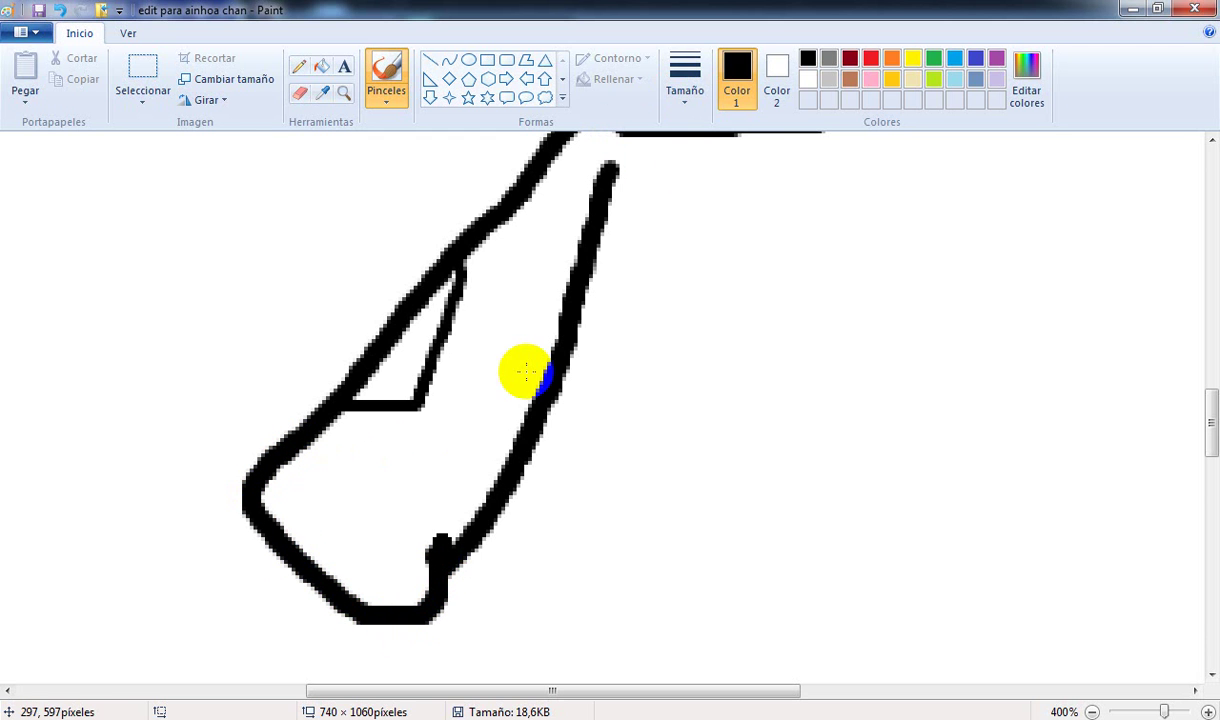
Step: Add a short fold mark inside the sleeve's lower right corner with the second-thinnest brush
left_click(684, 70)
left_click(689, 193)
left_click_drag(427, 530, 422, 567)
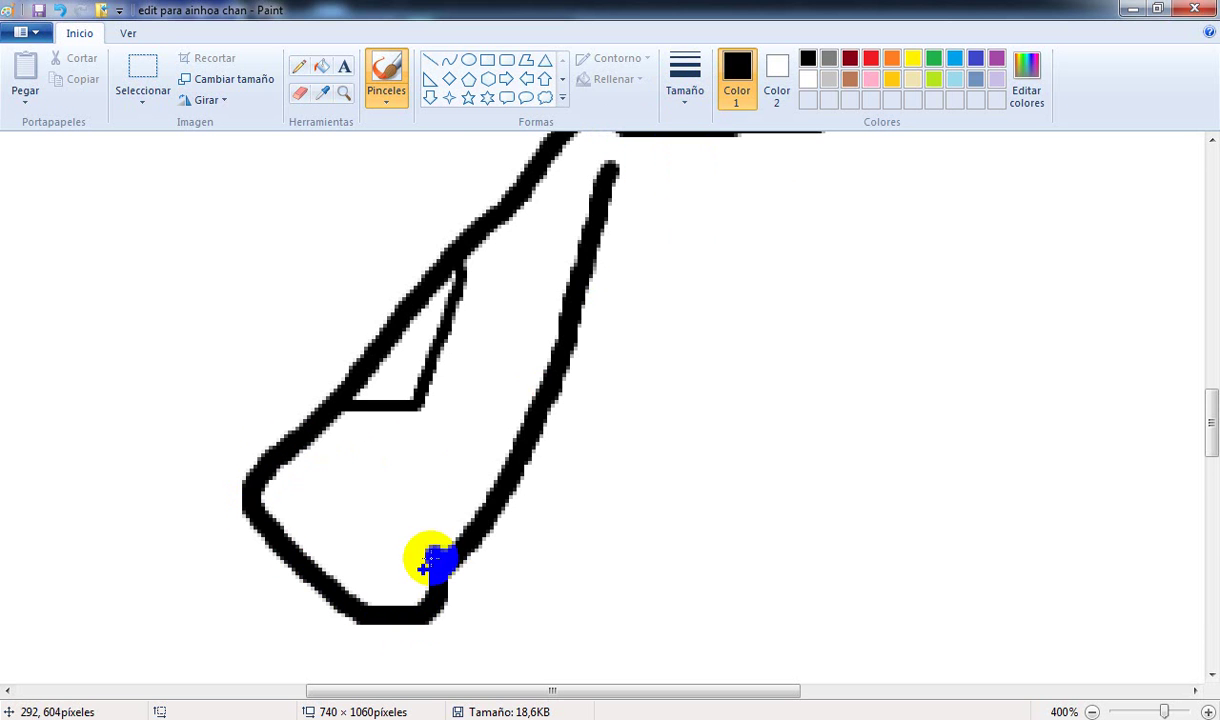
Step: Check the cuff in the Gacha Club reference and draw its outline below the sleeve with the second-thickest brush
scroll(465, 398, "down", 3)
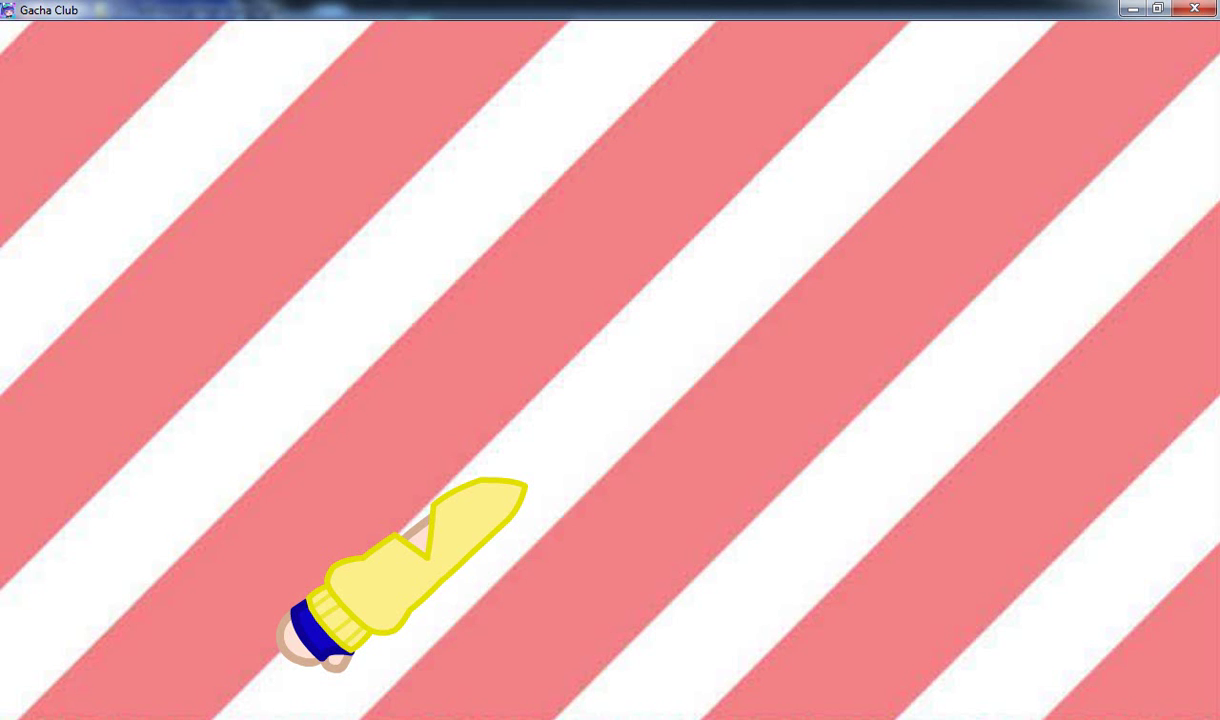
left_click(617, 719)
left_click(700, 59)
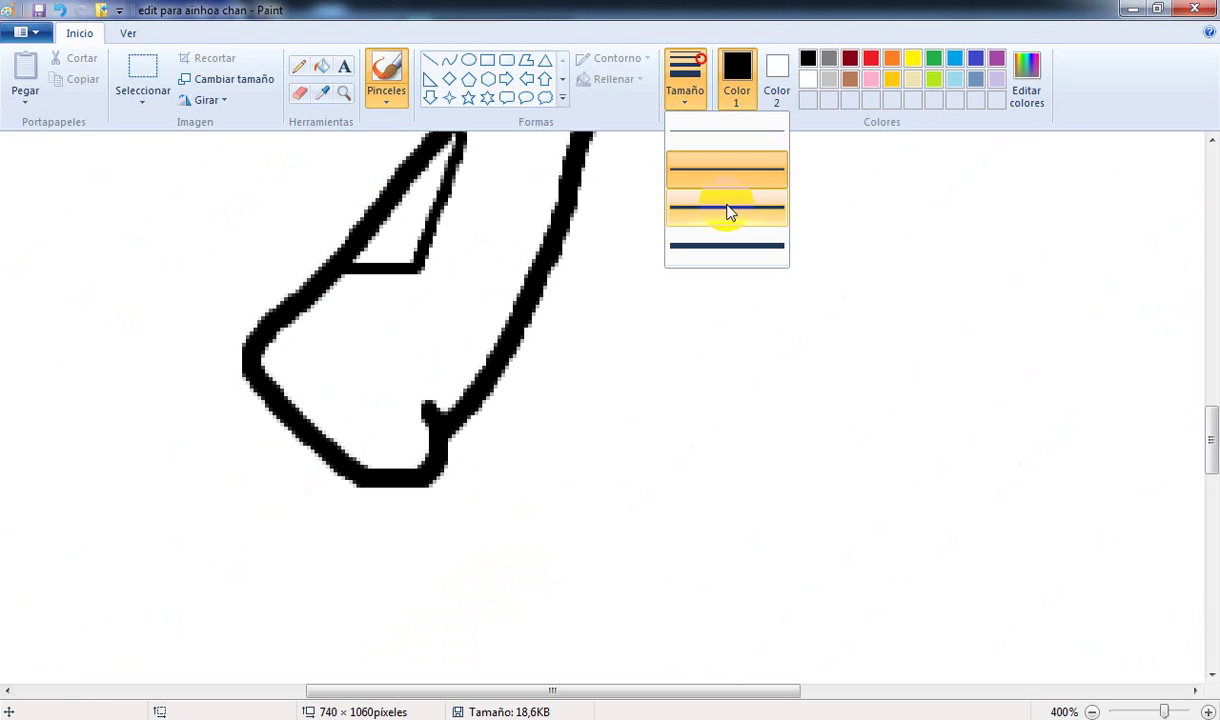
left_click(729, 213)
mouse_move(264, 359)
left_mouse_down()
mouse_move(245, 393)
mouse_move(262, 397)
mouse_move(256, 387)
mouse_move(229, 409)
mouse_move(229, 432)
mouse_move(291, 507)
mouse_move(358, 478)
mouse_move(324, 448)
left_mouse_up()
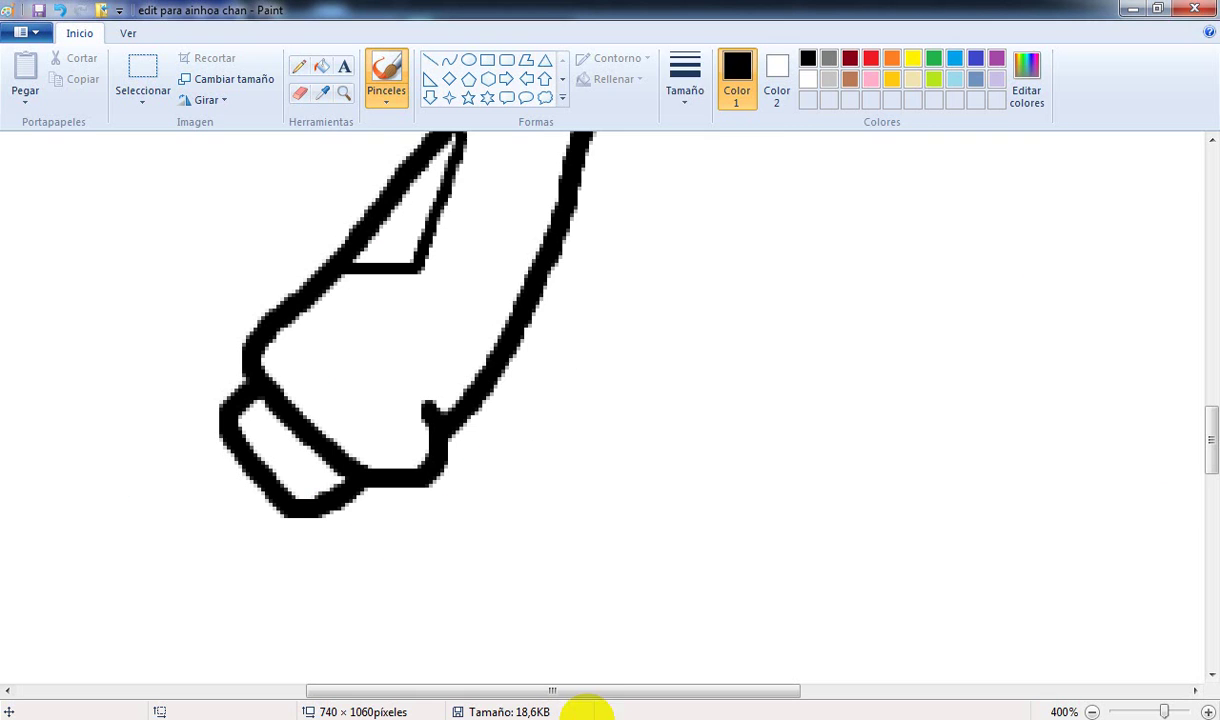
Step: Draw the rib lines across the sleeve cuff with the second-thinnest brush
left_click(685, 80)
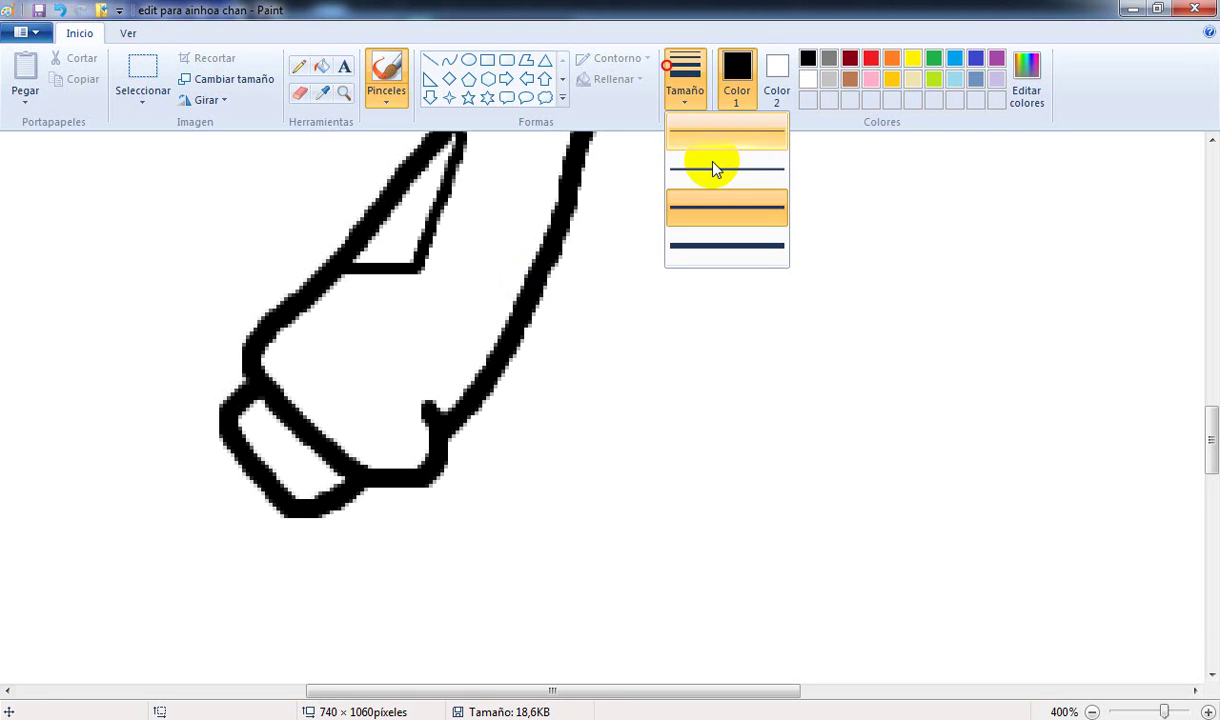
left_click(705, 175)
mouse_move(242, 416)
left_mouse_down()
mouse_move(282, 436)
mouse_move(265, 454)
mouse_move(308, 447)
mouse_move(281, 488)
mouse_move(289, 448)
mouse_move(325, 470)
left_mouse_up()
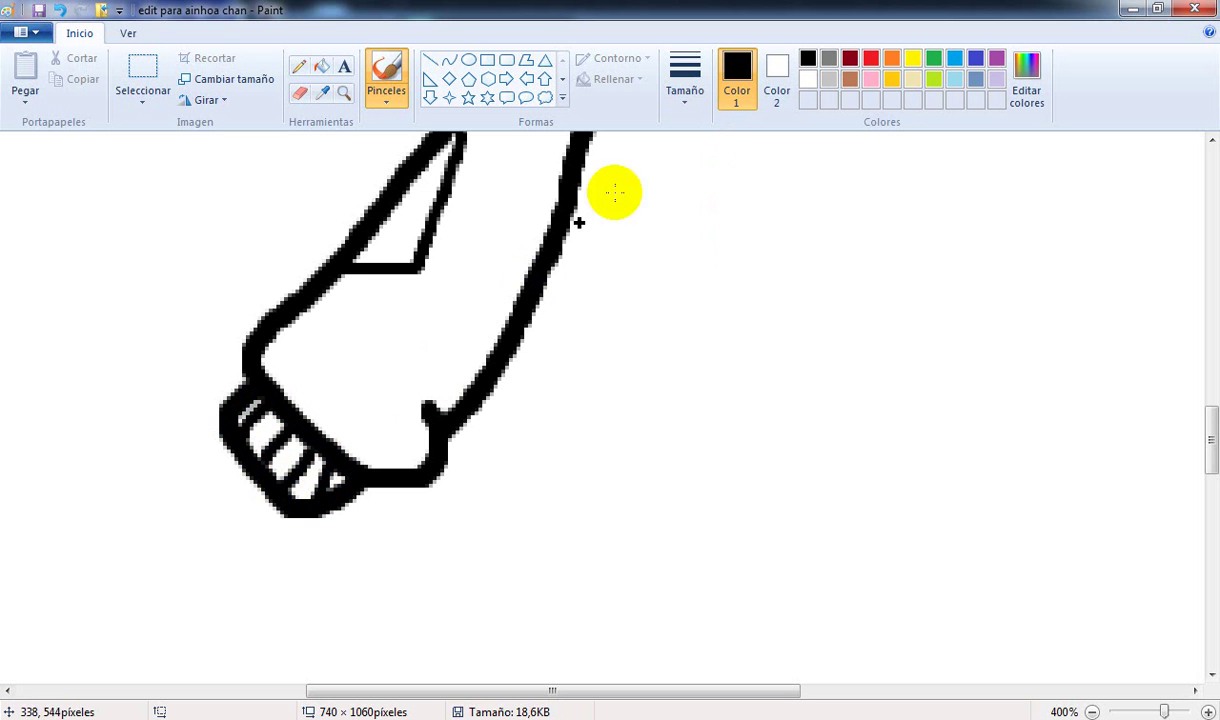
Step: Try a short hand outline with jagged fingers below the cuff, and undo it
left_click(686, 84)
left_click(697, 68)
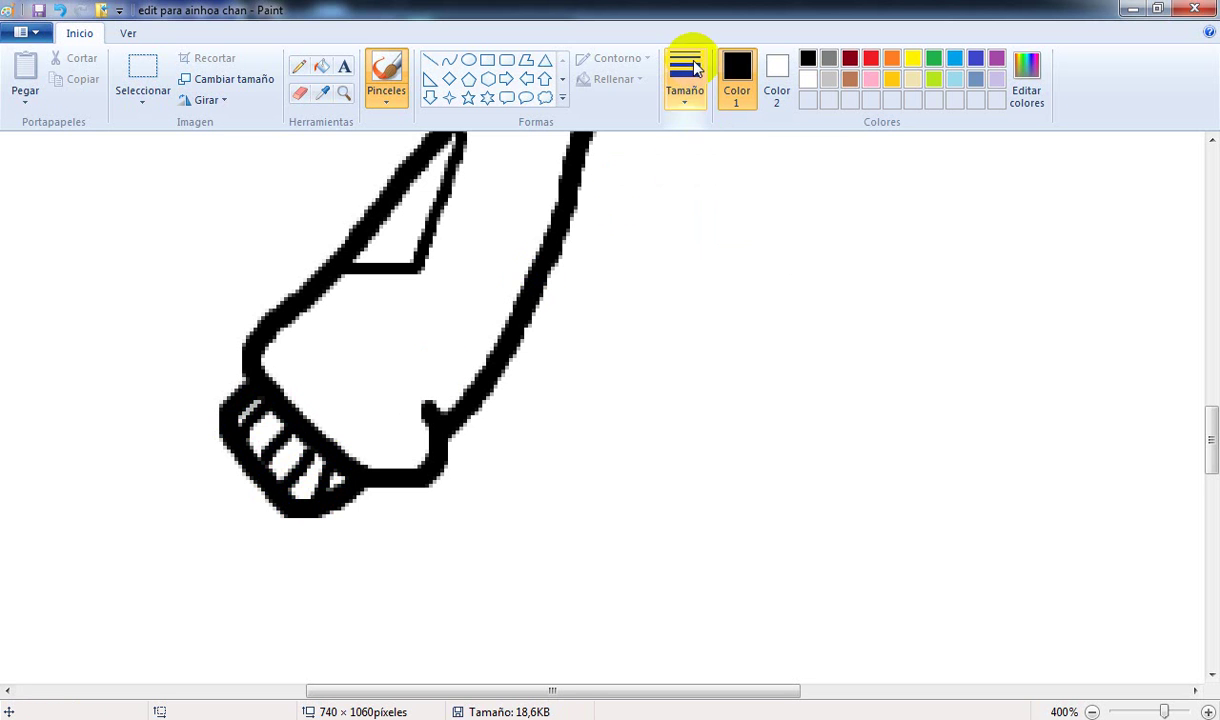
left_click(685, 78)
left_click(693, 192)
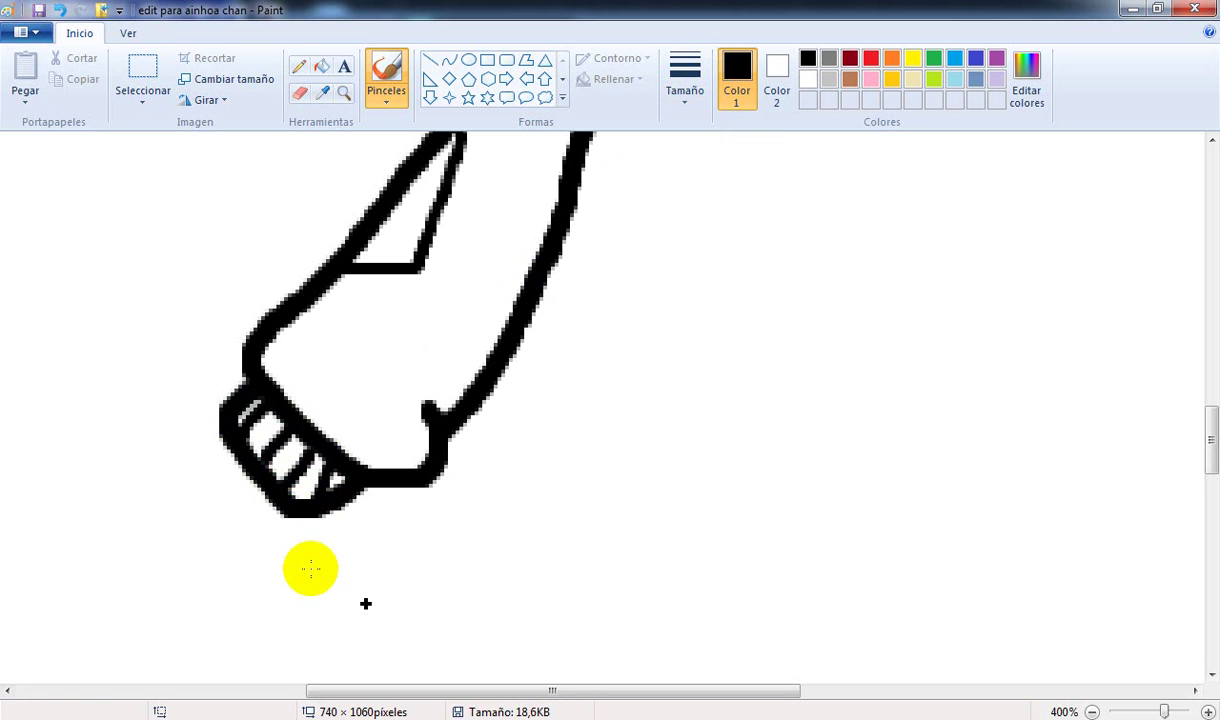
left_click(1208, 709)
left_click(1208, 709)
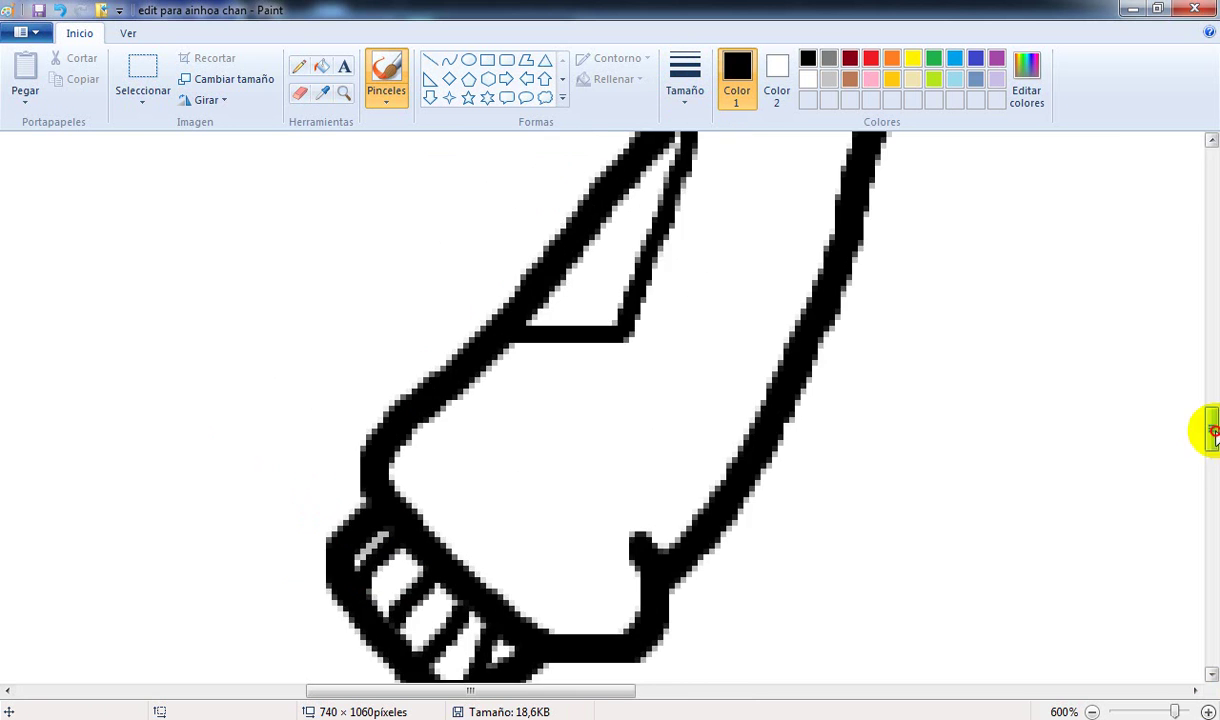
left_click_drag(1212, 430, 1212, 469)
scroll(436, 373, "up", 2)
left_click(323, 356)
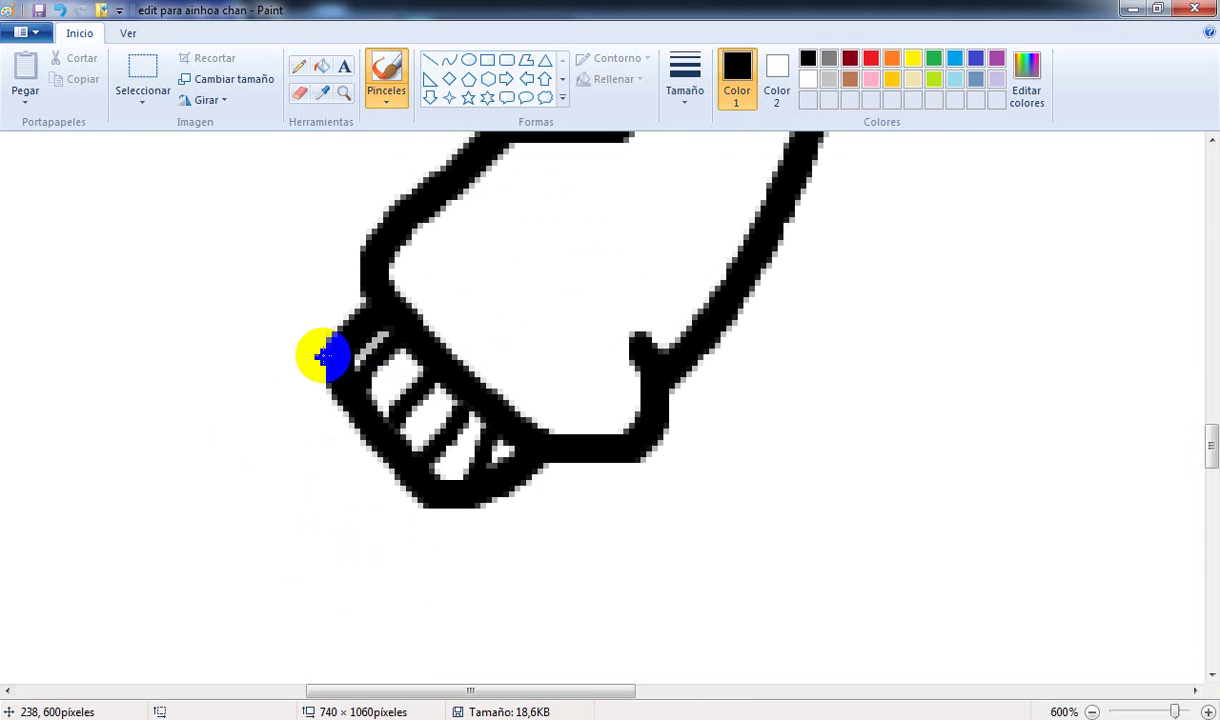
mouse_move(323, 356)
left_mouse_down()
mouse_move(286, 428)
mouse_move(310, 454)
mouse_move(324, 442)
mouse_move(331, 500)
mouse_move(348, 471)
mouse_move(361, 529)
mouse_move(377, 497)
mouse_move(399, 533)
mouse_move(414, 499)
left_mouse_up()
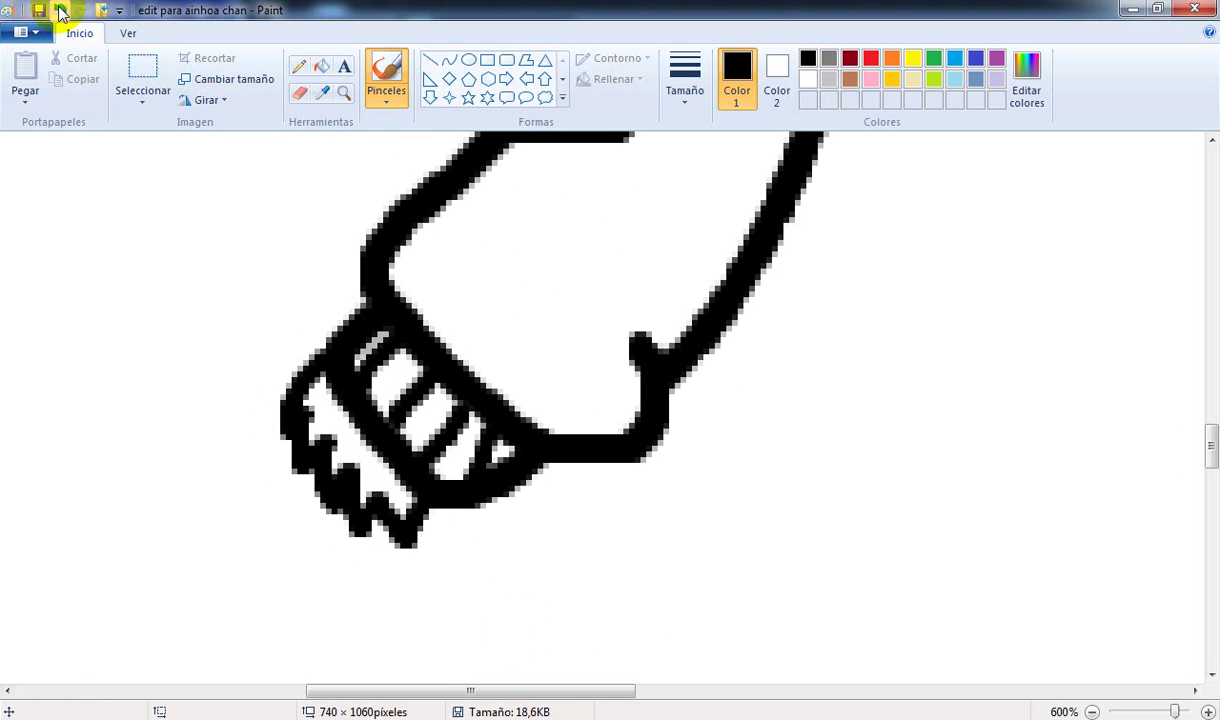
left_click(60, 12)
Step: Draw a longer hand outline with jagged fingers below the cuff, and add a line across the finger bases with the thinnest brush
mouse_move(322, 358)
left_mouse_down()
mouse_move(260, 430)
mouse_move(248, 487)
mouse_move(302, 445)
mouse_move(284, 472)
mouse_move(283, 521)
mouse_move(331, 478)
mouse_move(313, 560)
mouse_move(367, 502)
mouse_move(362, 546)
left_mouse_up()
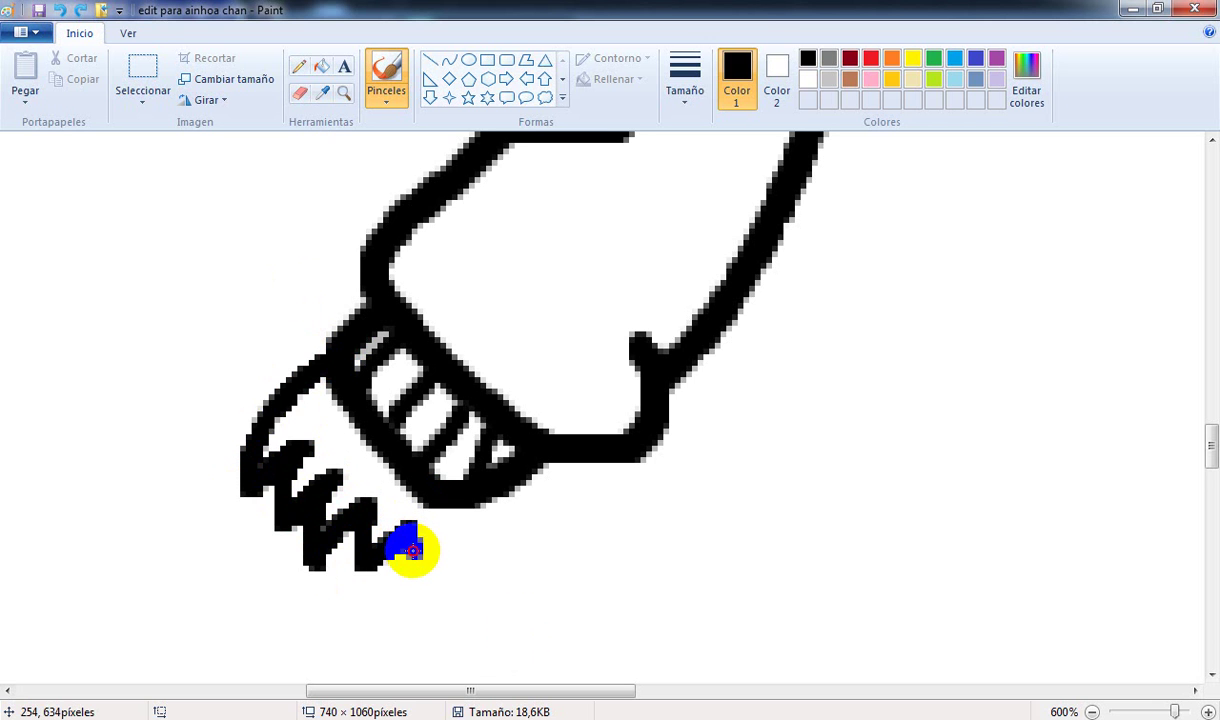
left_click_drag(413, 550, 471, 503)
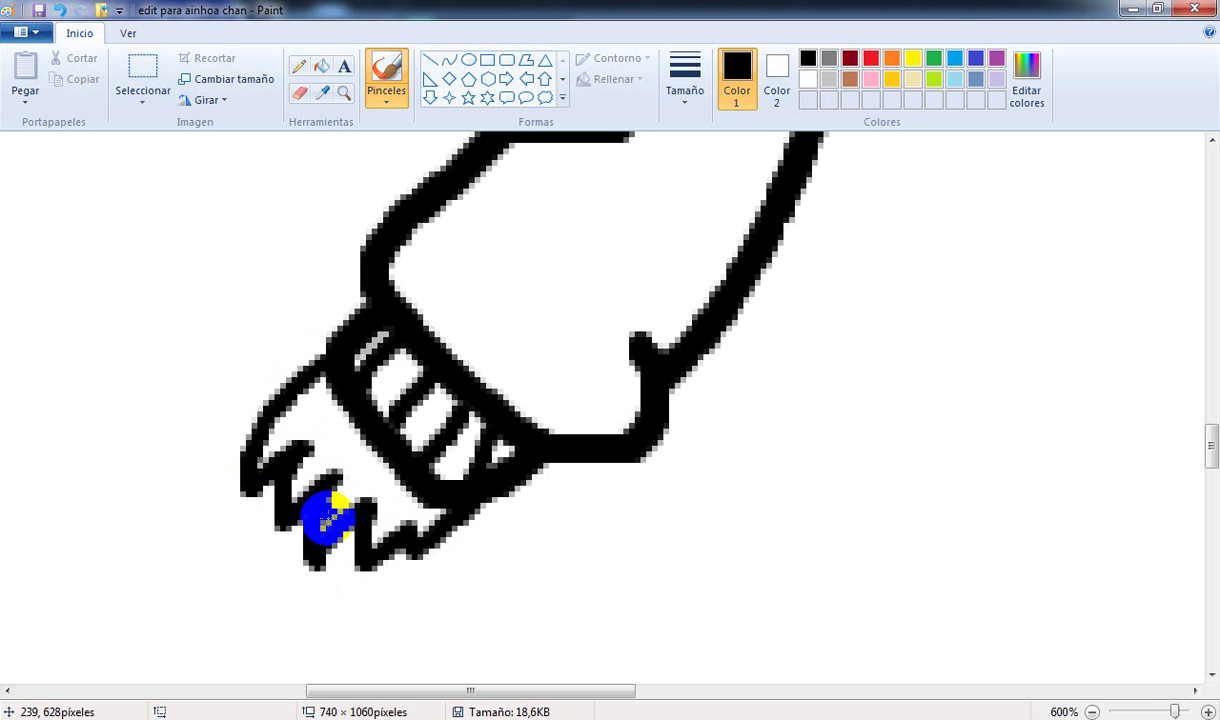
left_click(680, 78)
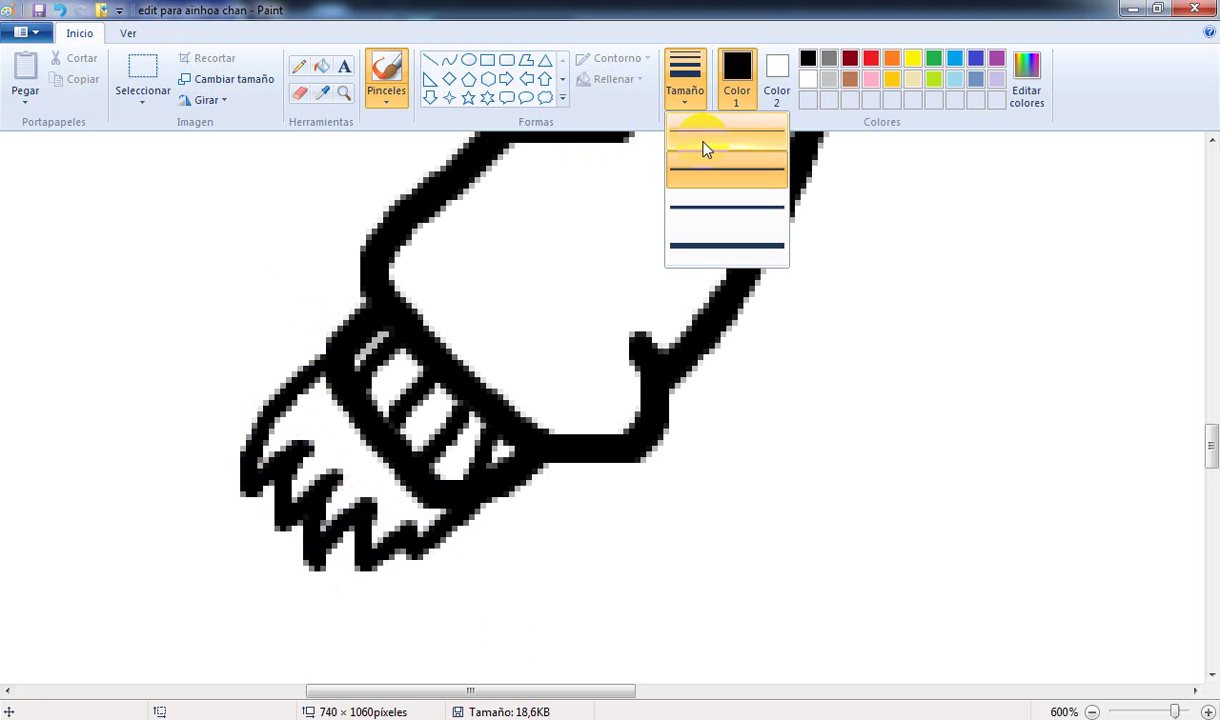
left_click(703, 148)
mouse_move(332, 478)
left_mouse_down()
mouse_move(271, 405)
mouse_move(393, 527)
left_mouse_up()
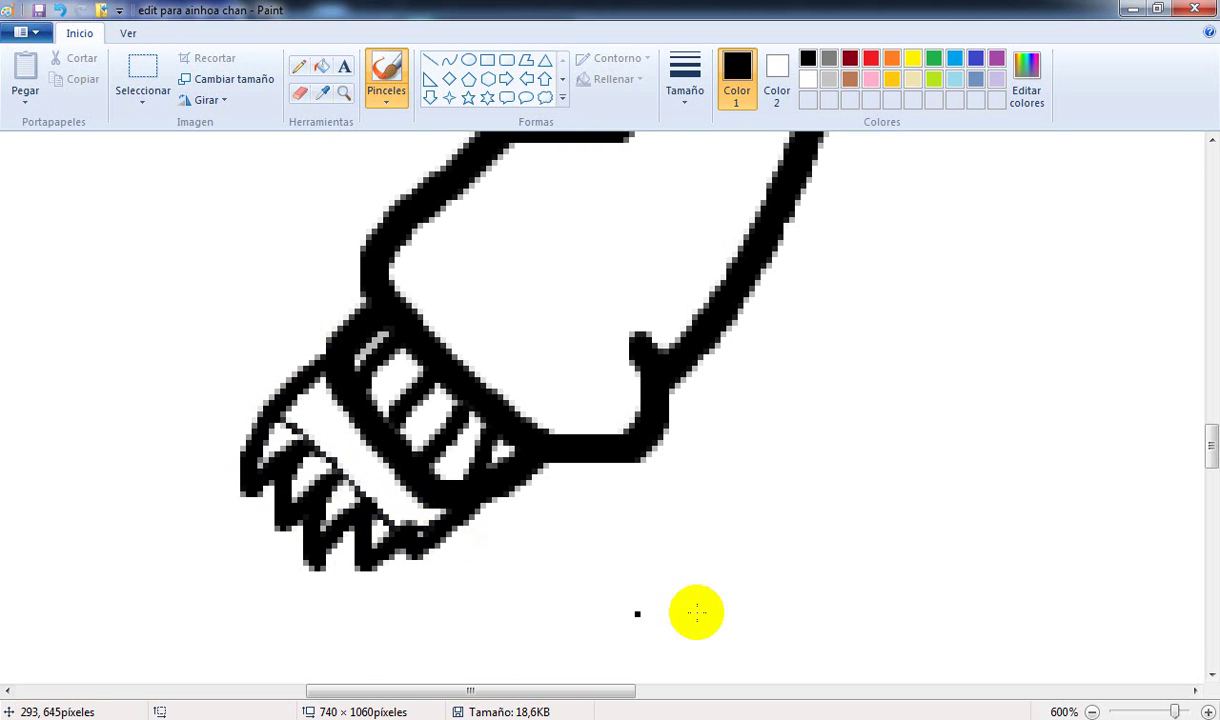
Step: Examine the arm's size and position against the whole drawing at 100%, and return to the arm at 300%
left_click(1093, 711)
left_click(1094, 711)
left_click(1094, 711)
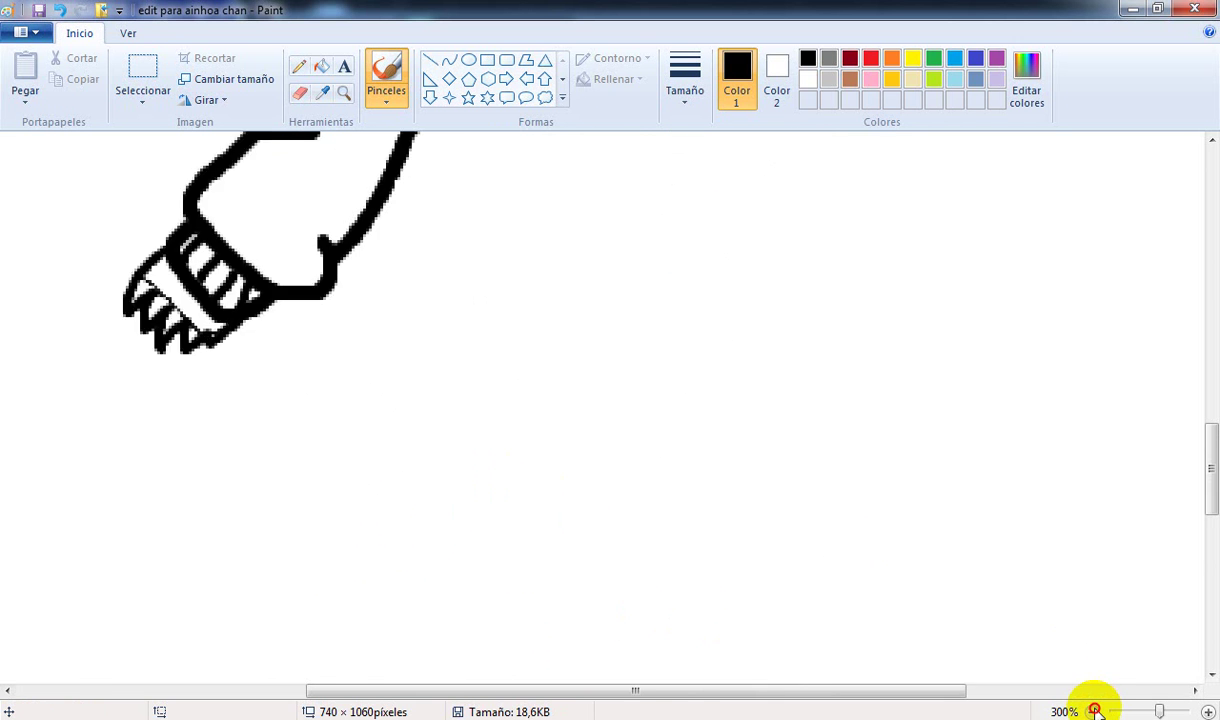
left_click(1095, 712)
left_click(1095, 712)
left_click_drag(1204, 498, 1204, 330)
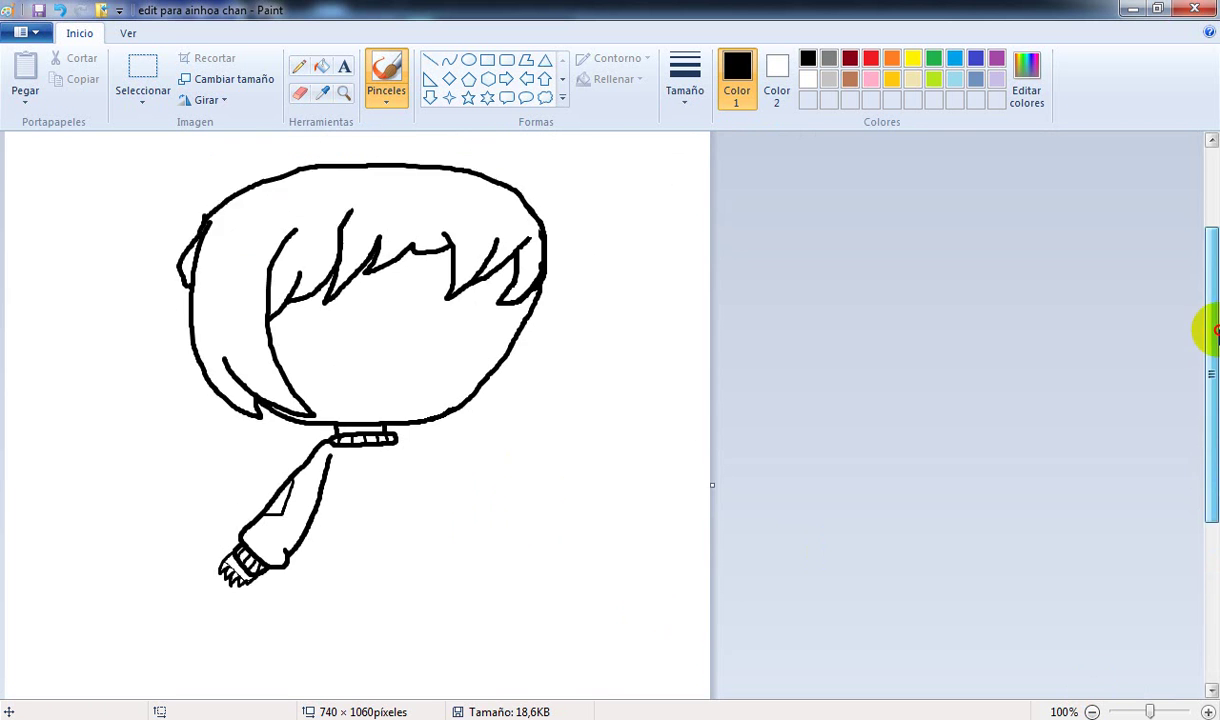
left_click(1208, 708)
left_click(1208, 708)
mouse_move(1207, 332)
left_mouse_down()
mouse_move(1208, 430)
mouse_move(1204, 415)
left_mouse_up()
left_click_drag(1211, 475, 1150, 446)
Step: Select the whole arm beside the collar, enlarge it slightly, and shift it back against the collar's left end
left_click(152, 84)
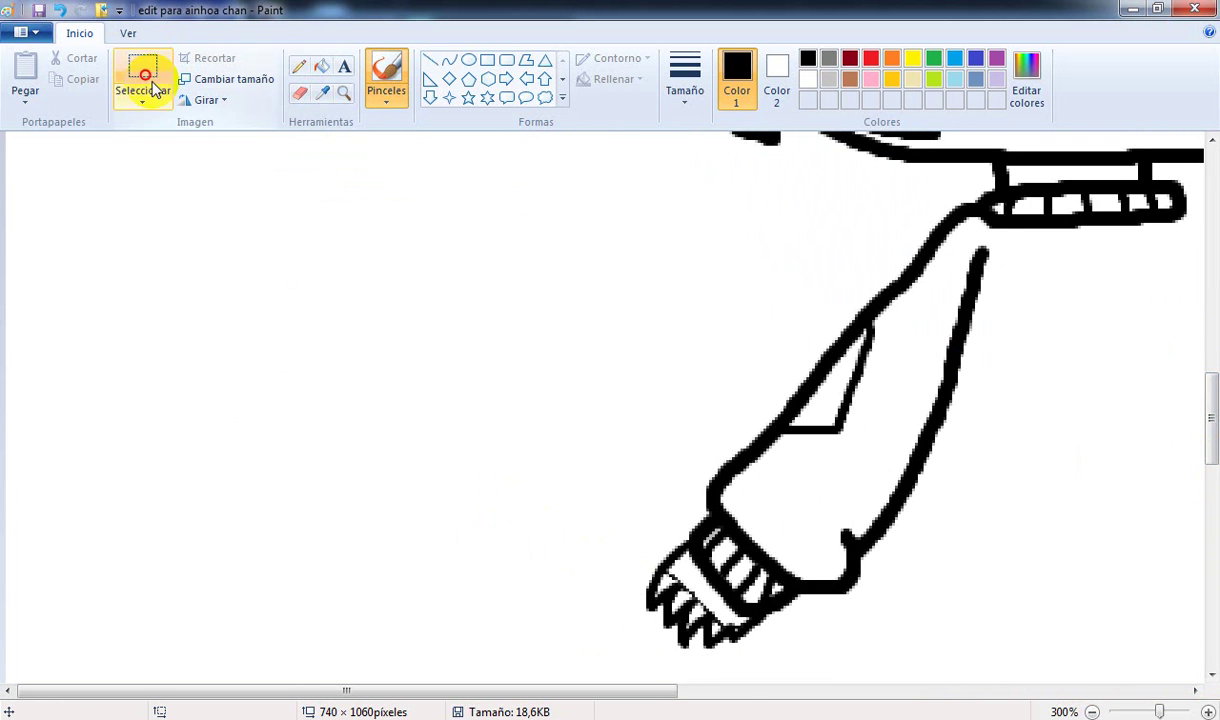
left_click_drag(987, 674, 626, 370)
left_click(502, 383)
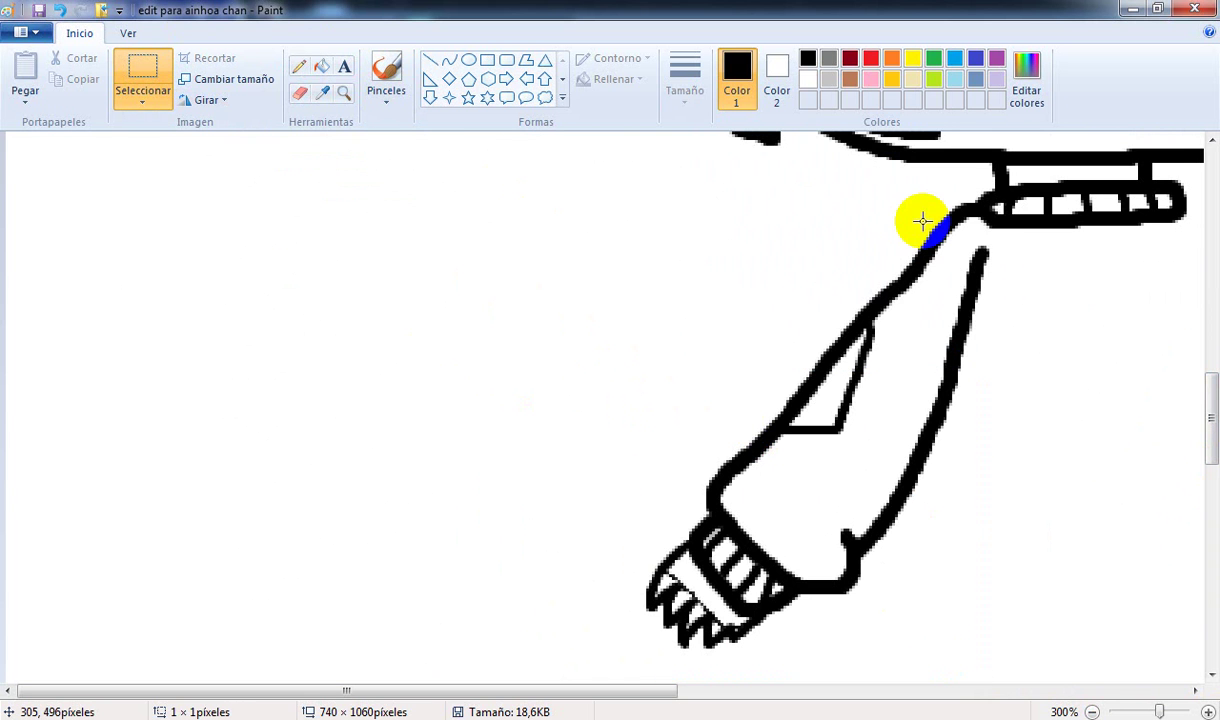
left_click_drag(972, 193, 562, 668)
left_click_drag(557, 187, 506, 166)
mouse_move(815, 350)
left_mouse_down()
mouse_move(817, 375)
mouse_move(811, 367)
left_mouse_up()
left_click(1081, 387)
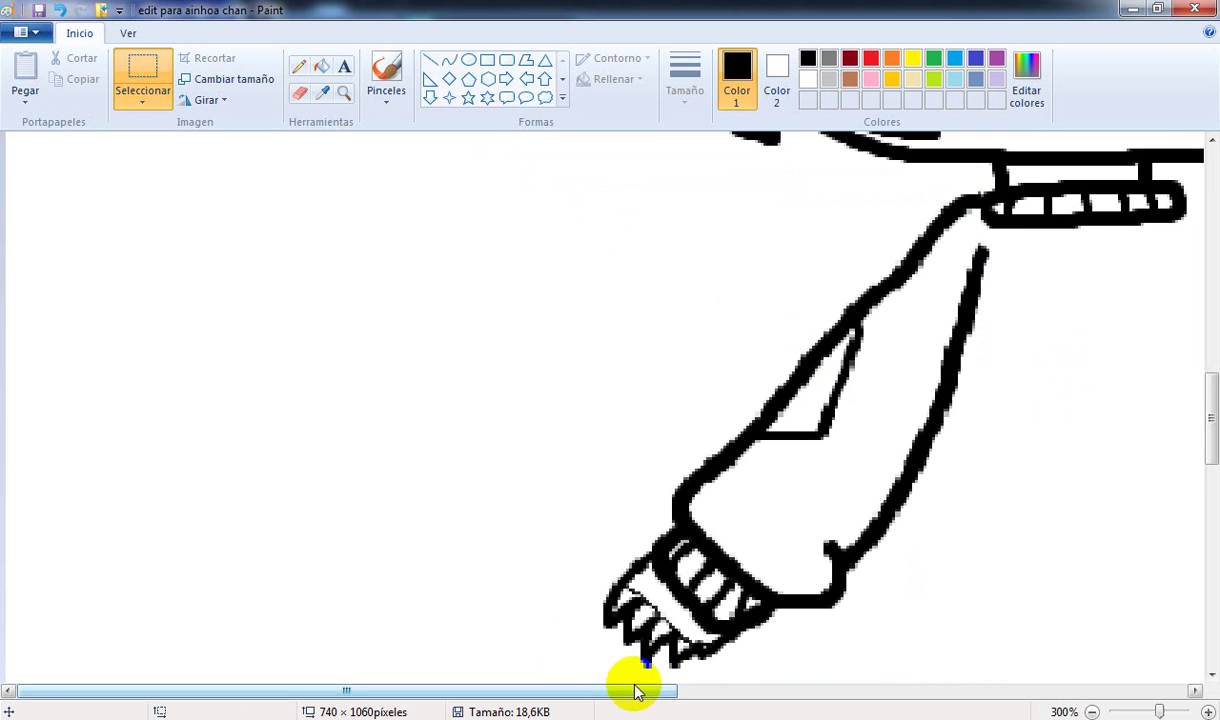
Step: Switch to Gacha Club and turn off the display of the character's shoulder and hand
left_click_drag(632, 686, 935, 653)
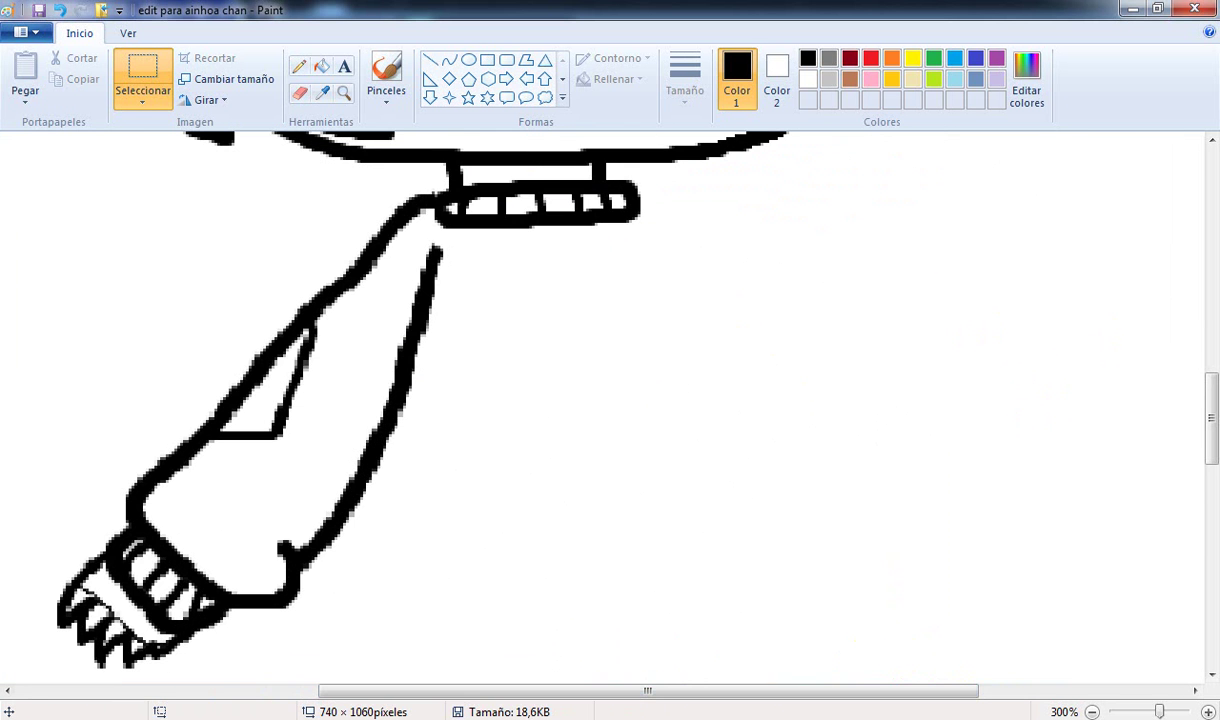
left_click(66, 719)
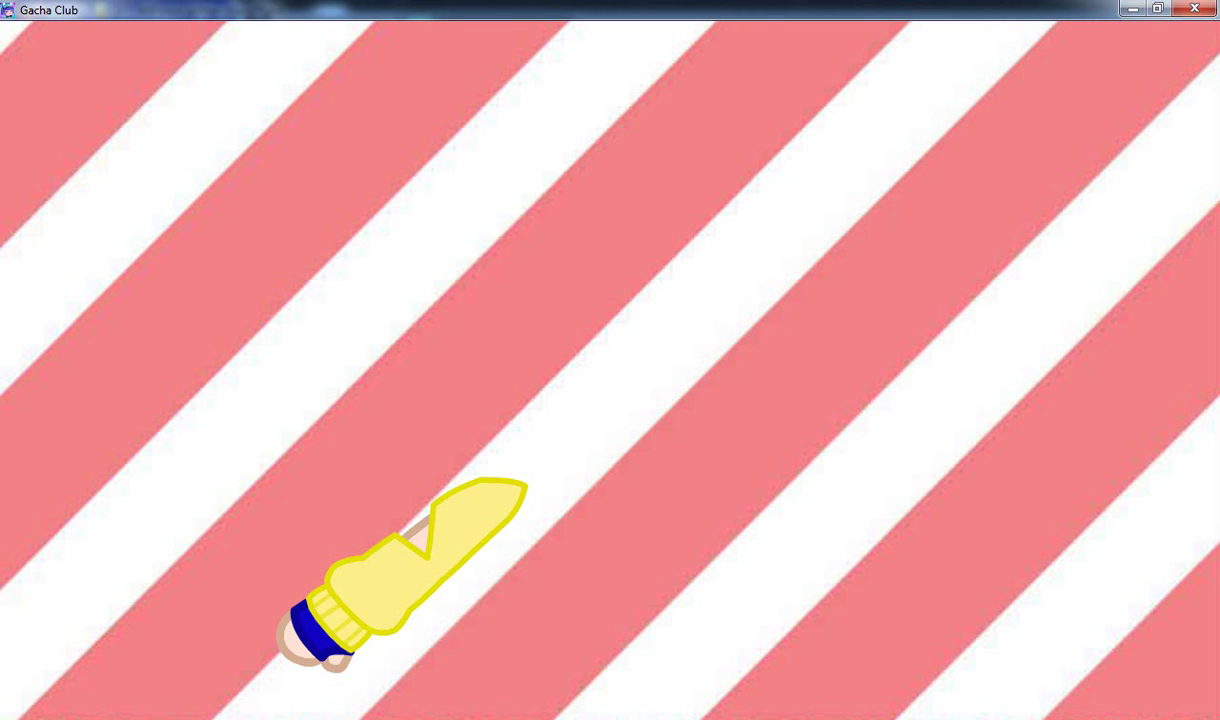
left_click(600, 361)
left_click(540, 367)
left_click(698, 377)
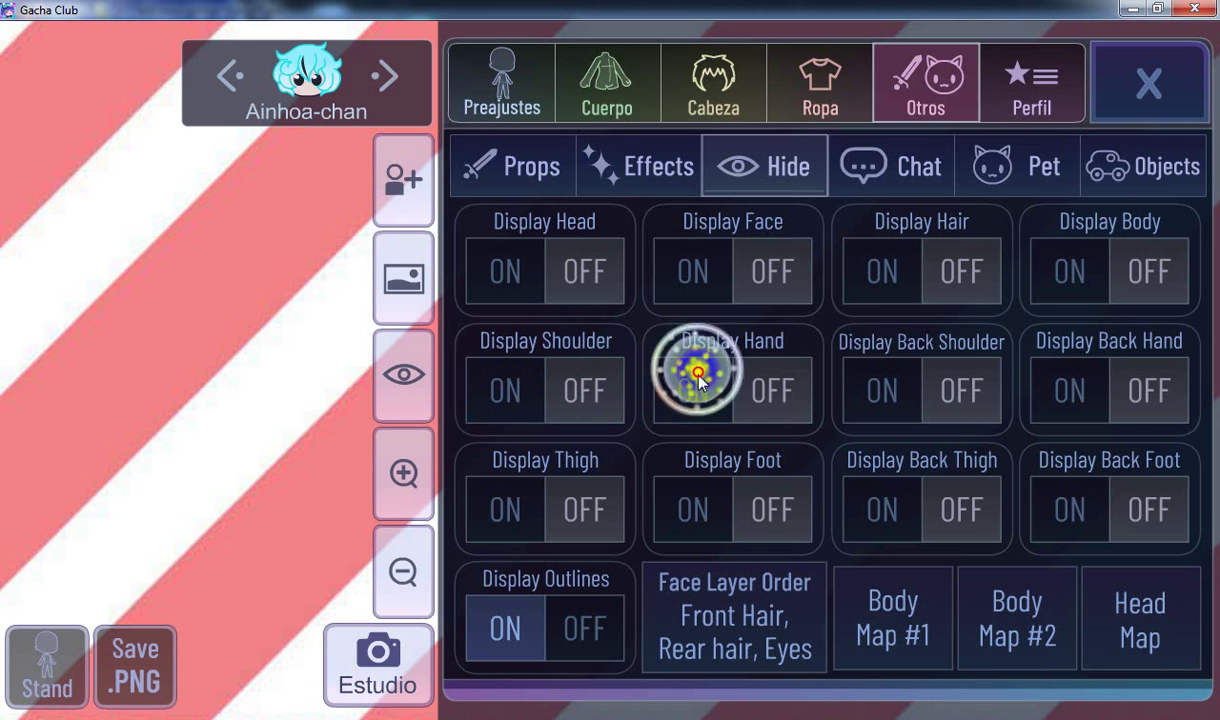
Step: Turn on the character's body display on its own and hide the interface to show the full torso reference
left_click(953, 291)
left_click(955, 272)
left_click(1069, 271)
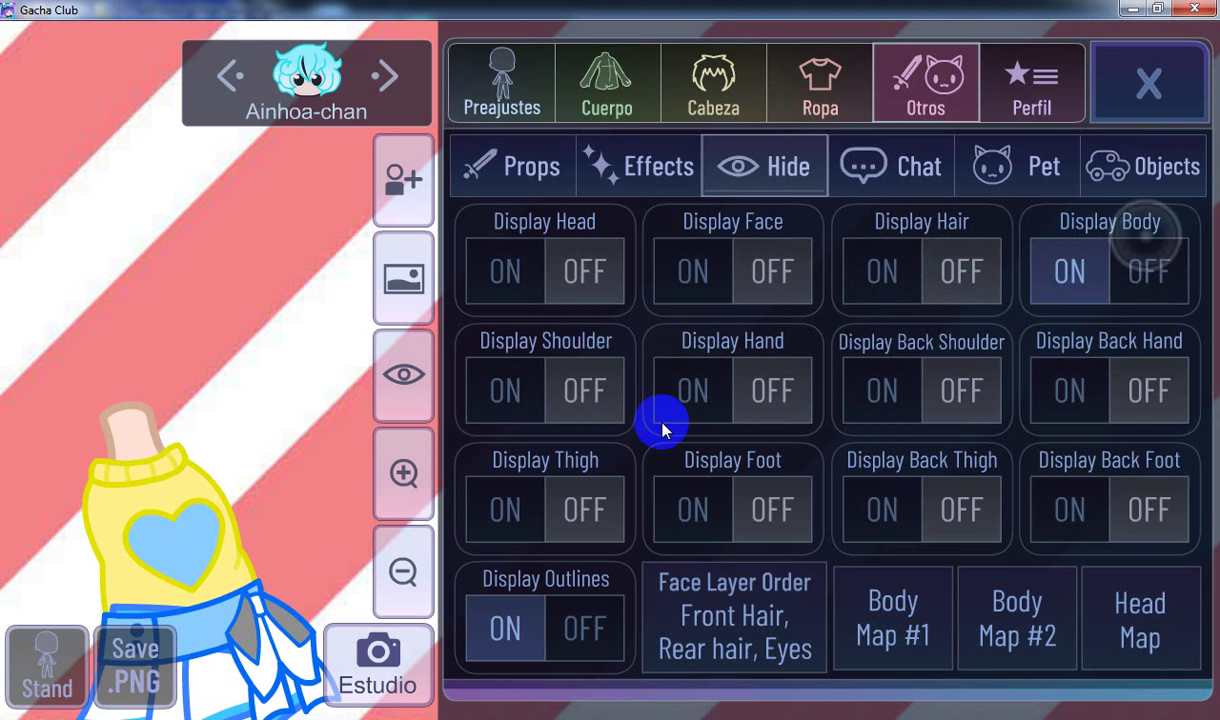
left_click(420, 367)
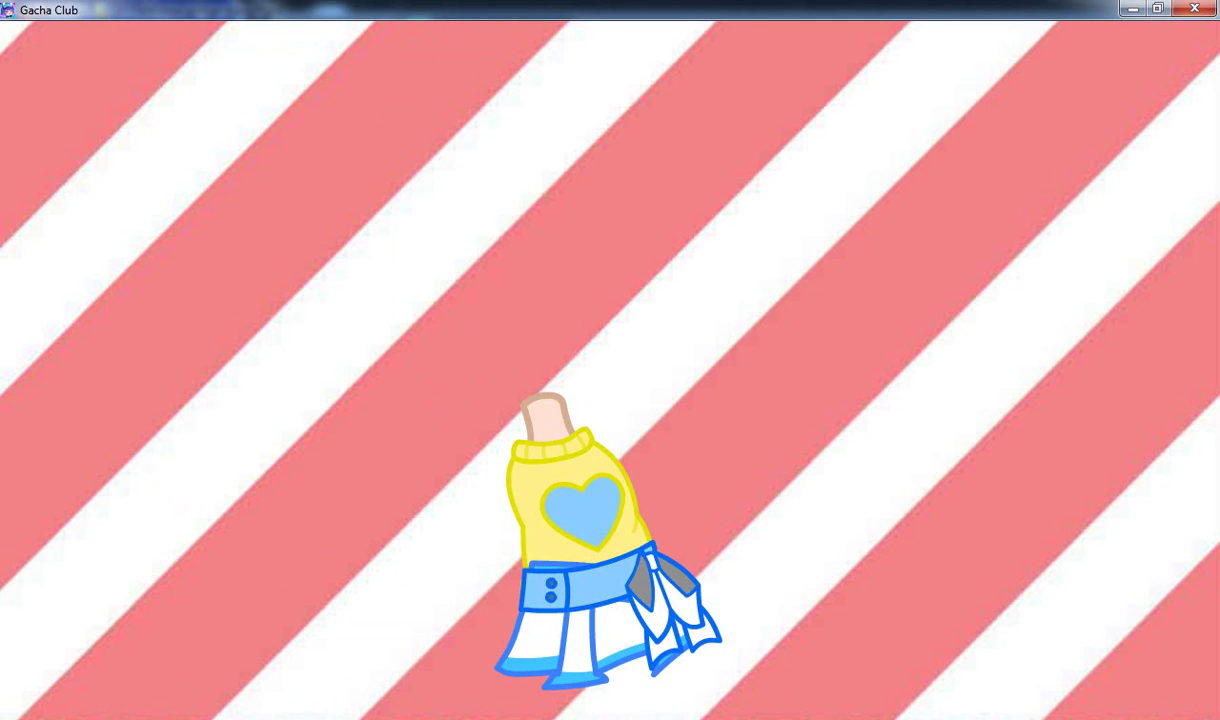
Step: Switch to Paint, set the brush to the second-thickest line size, and save the drawing
left_click(560, 600)
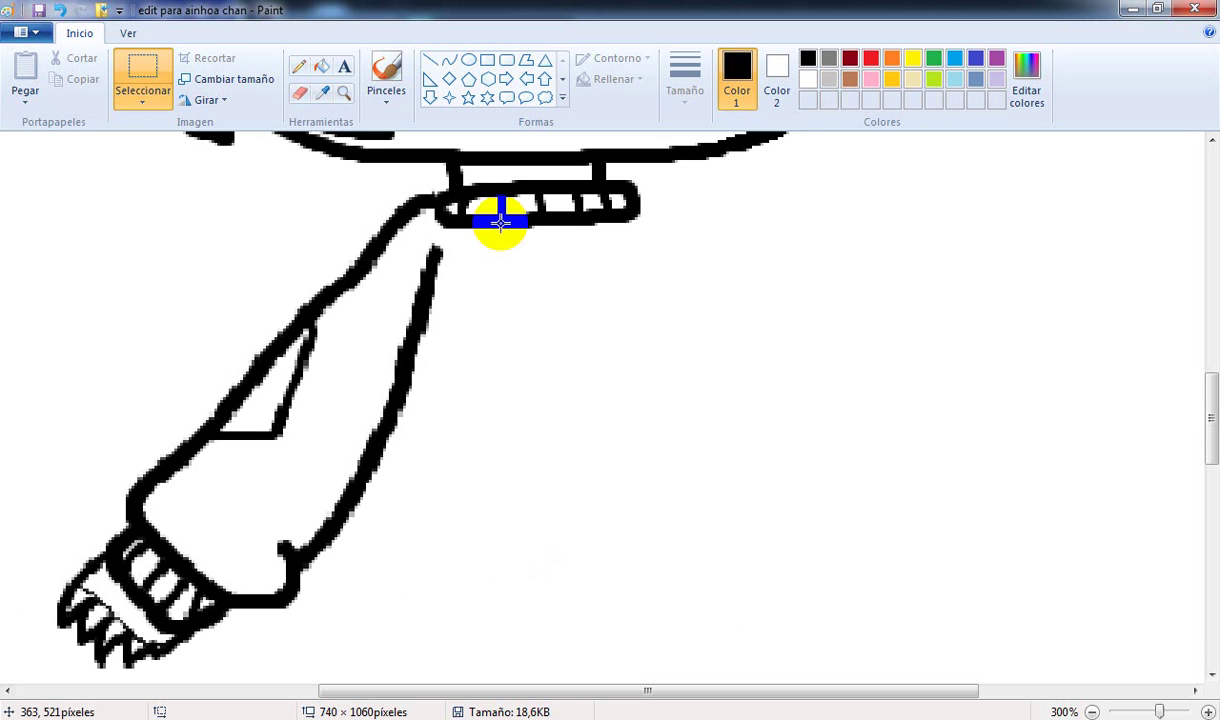
left_click(388, 78)
left_click(684, 75)
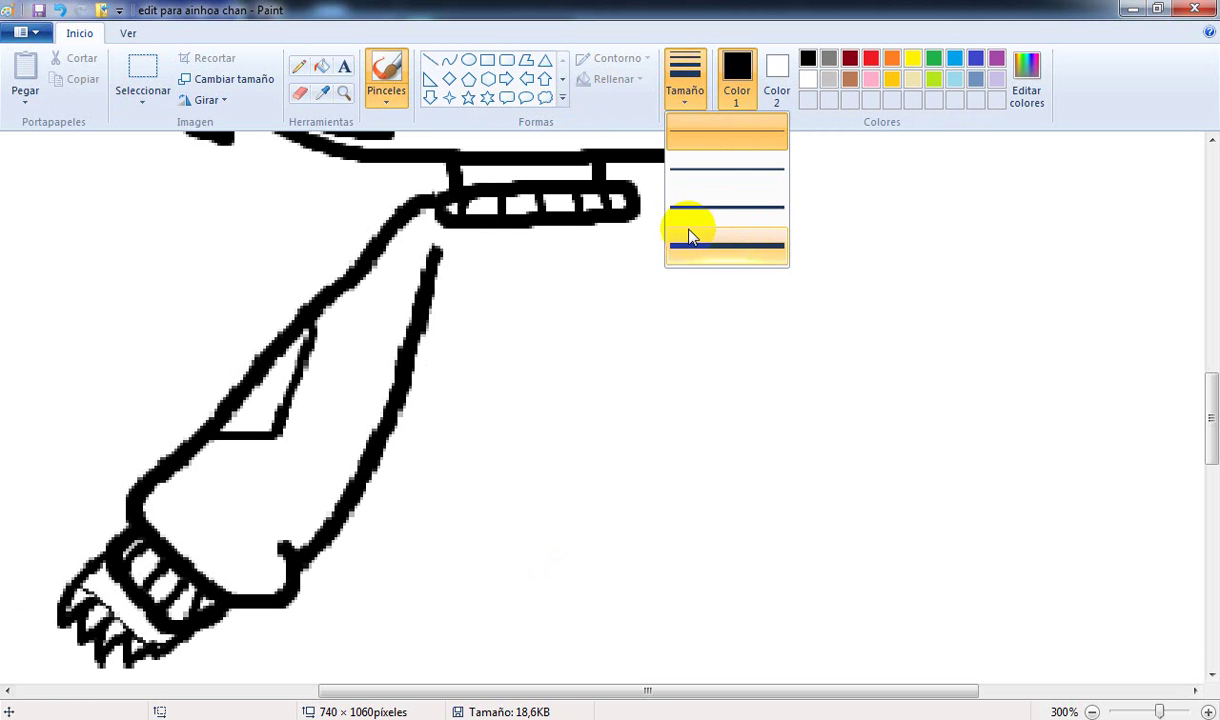
left_click(697, 218)
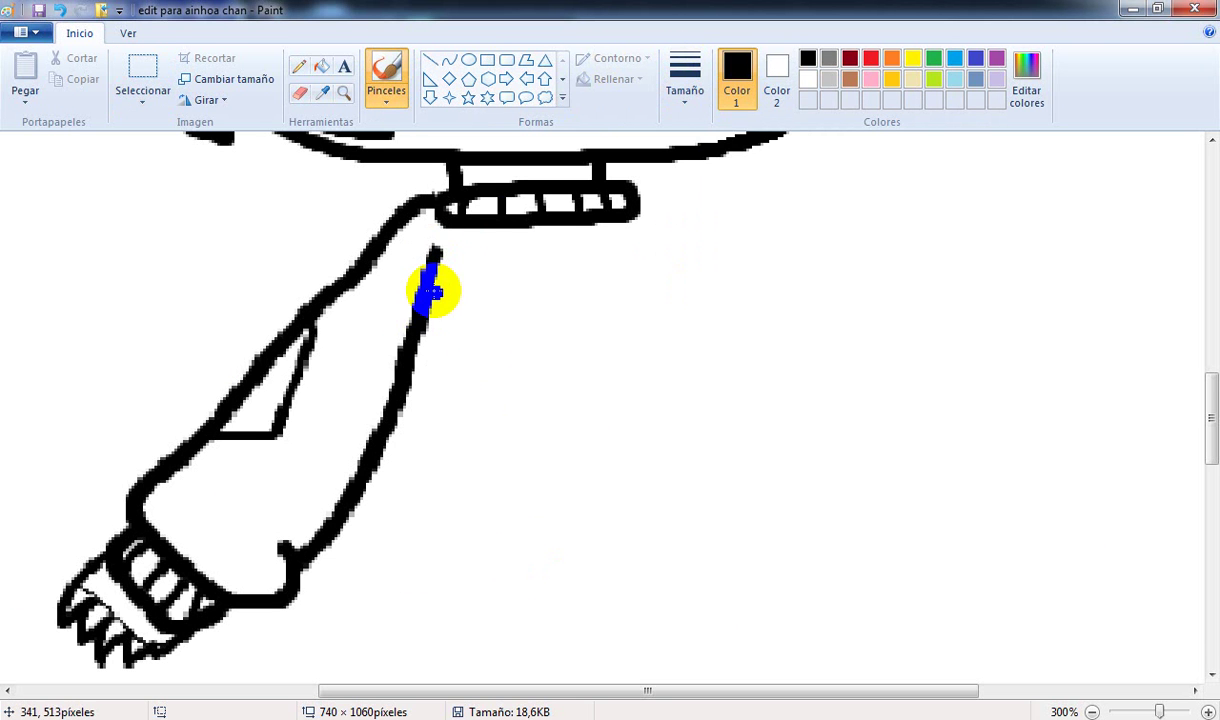
scroll(498, 349, "up", 6)
left_click(40, 10)
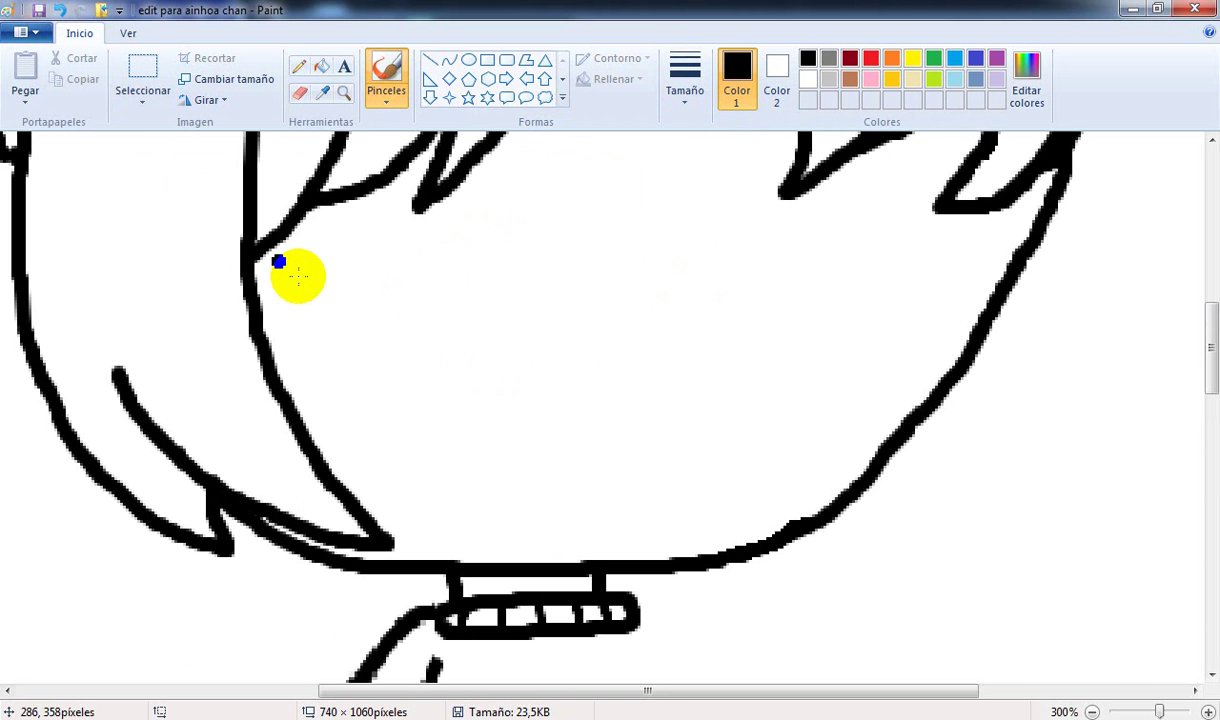
Step: Check the torso reference in Gacha Club and draw the torso's curved lower edge in Paint, to the right of the arm
scroll(330, 290, "down", 6)
scroll(390, 262, "up", 1)
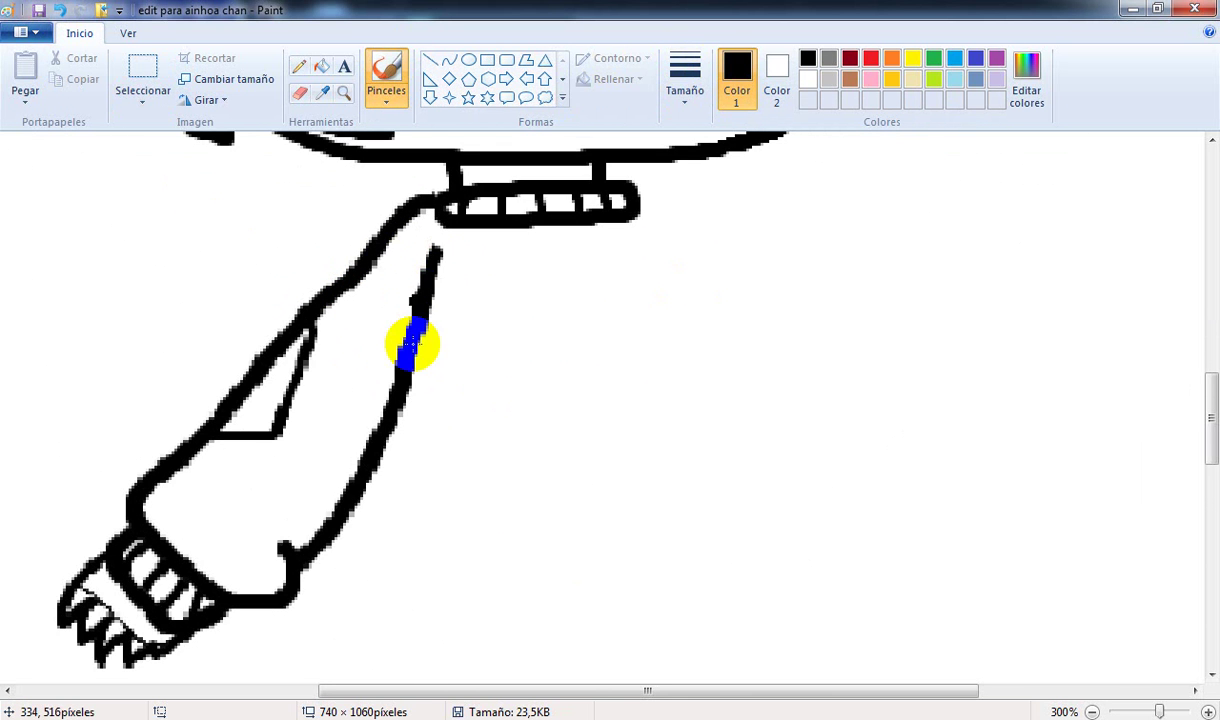
scroll(467, 515, "down", 2)
key("alt+Tab")
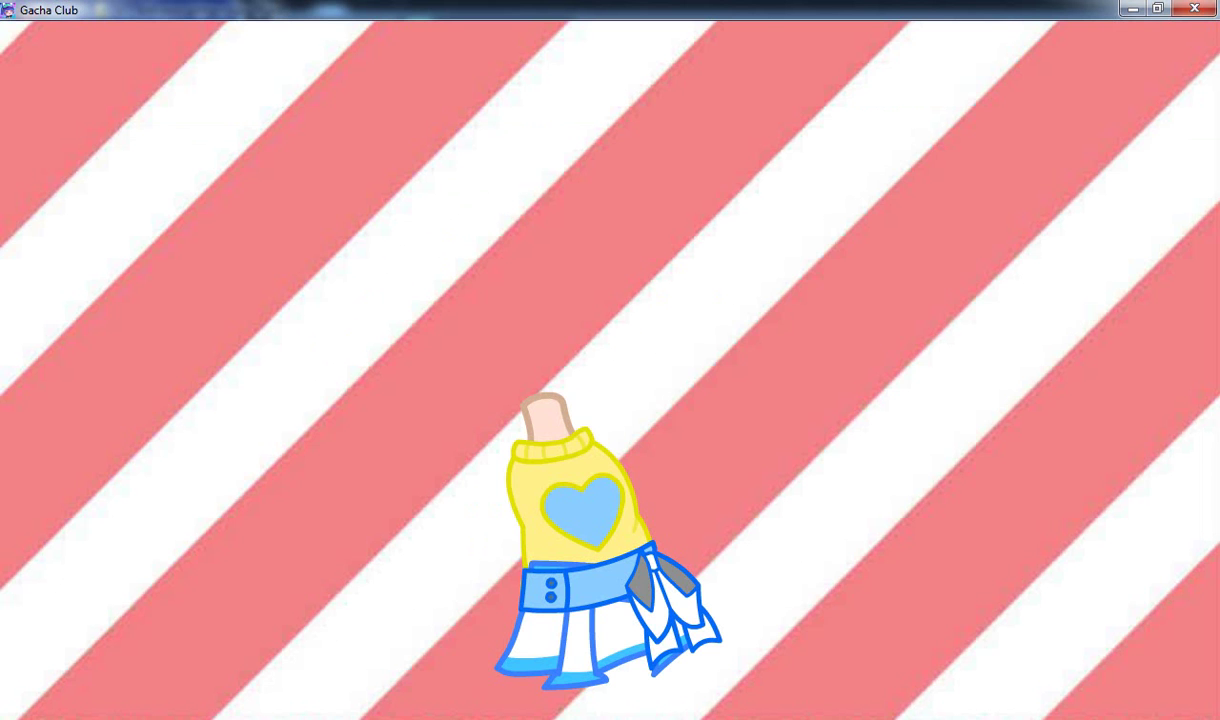
key("alt+Tab")
scroll(628, 390, "up", 2)
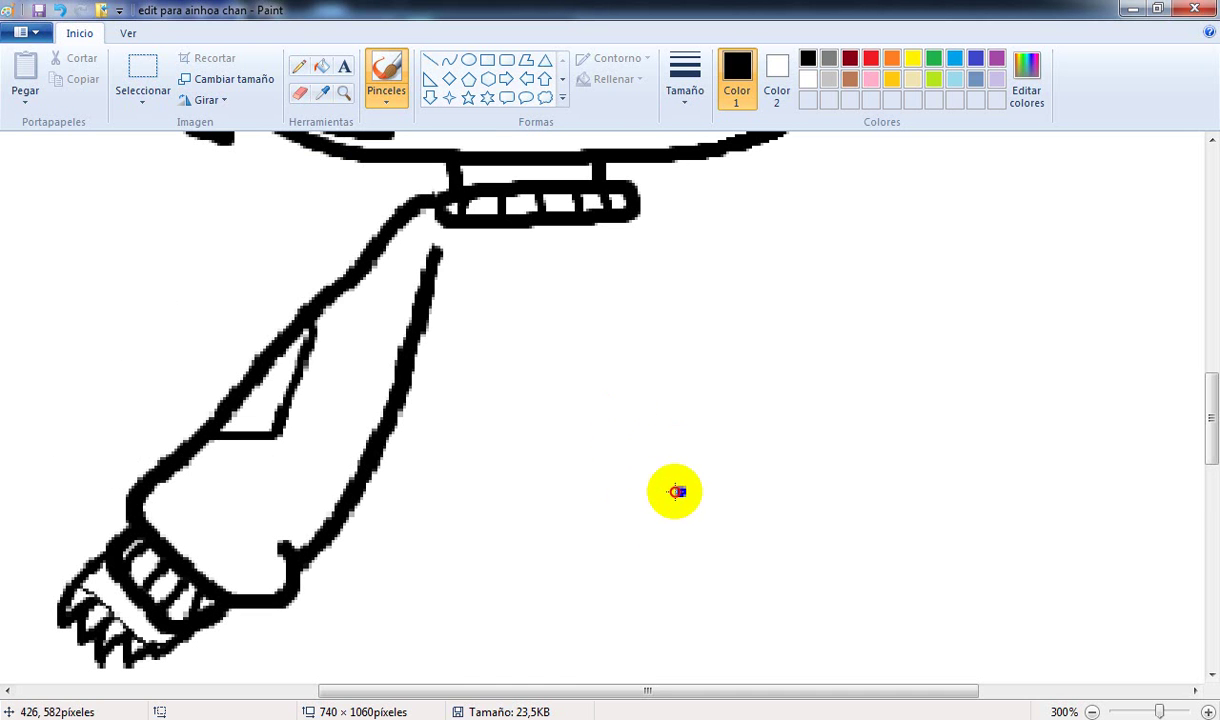
mouse_move(678, 491)
left_mouse_down()
mouse_move(563, 544)
mouse_move(396, 555)
left_mouse_up()
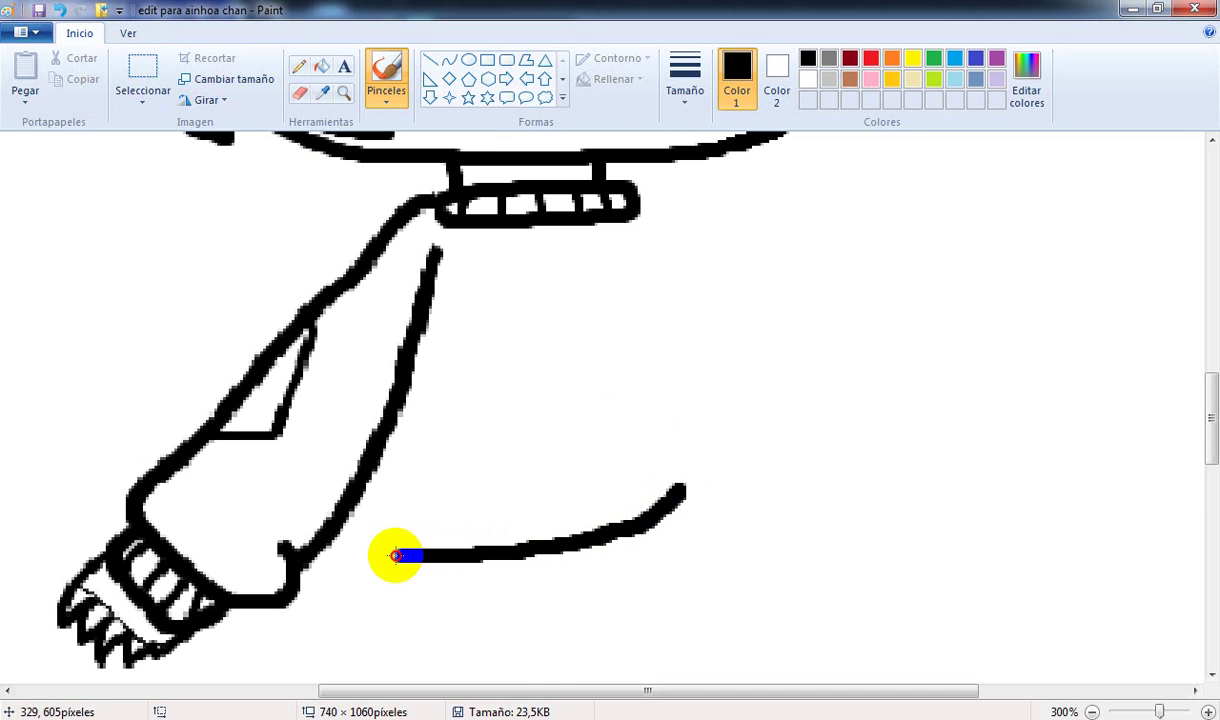
mouse_move(437, 250)
left_mouse_down()
mouse_move(408, 314)
mouse_move(399, 533)
left_mouse_up()
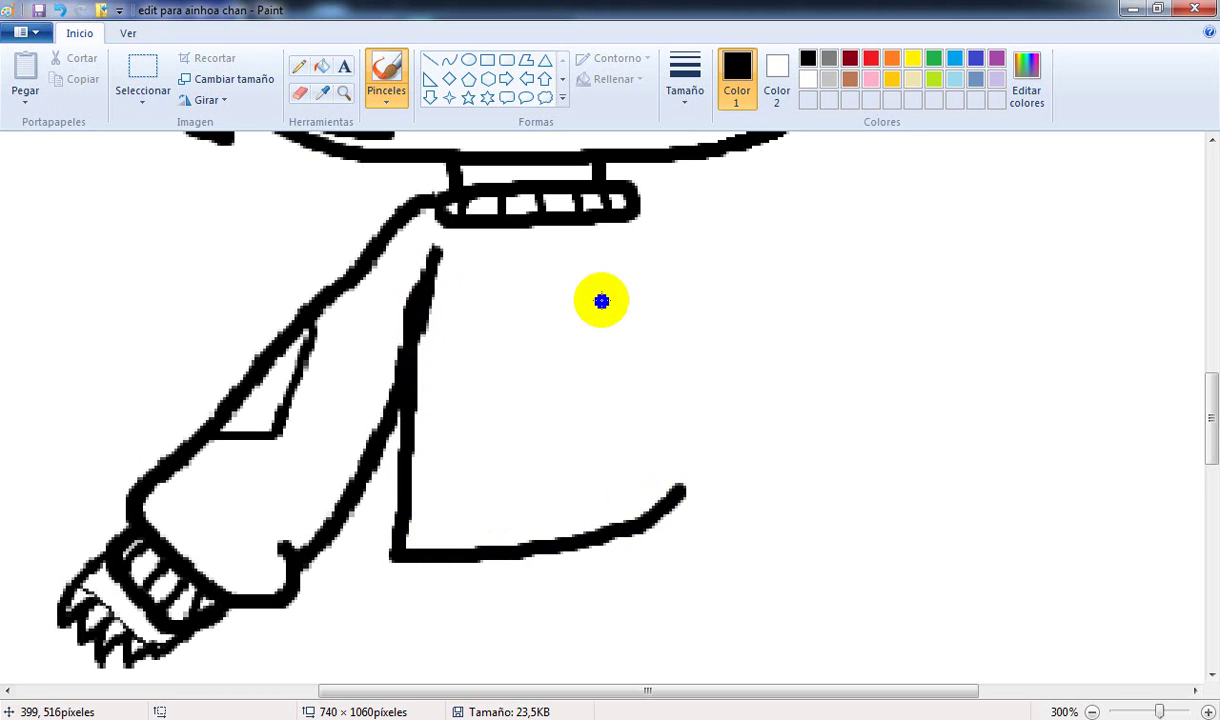
left_click(61, 7)
key("ctrl+z")
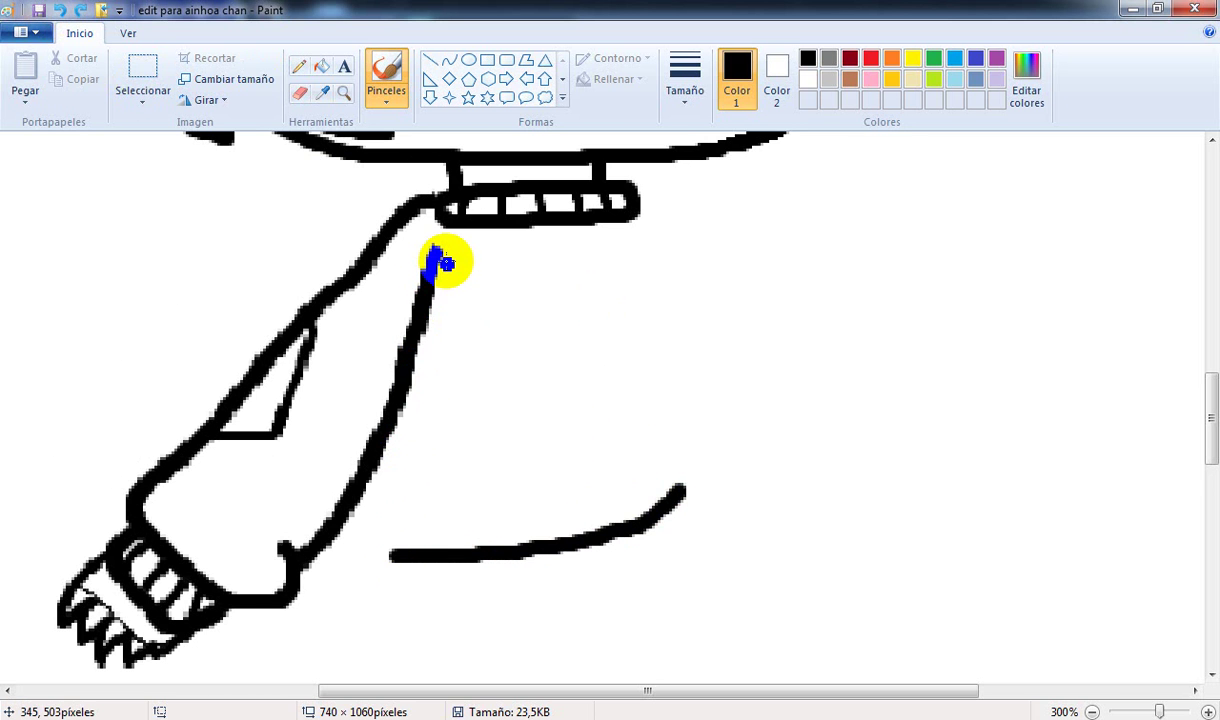
Step: Draw the torso's left side down from the inner arm line and its right side from the collar's right end to the lower edge
mouse_move(440, 262)
left_mouse_down()
mouse_move(413, 343)
mouse_move(397, 545)
left_mouse_up()
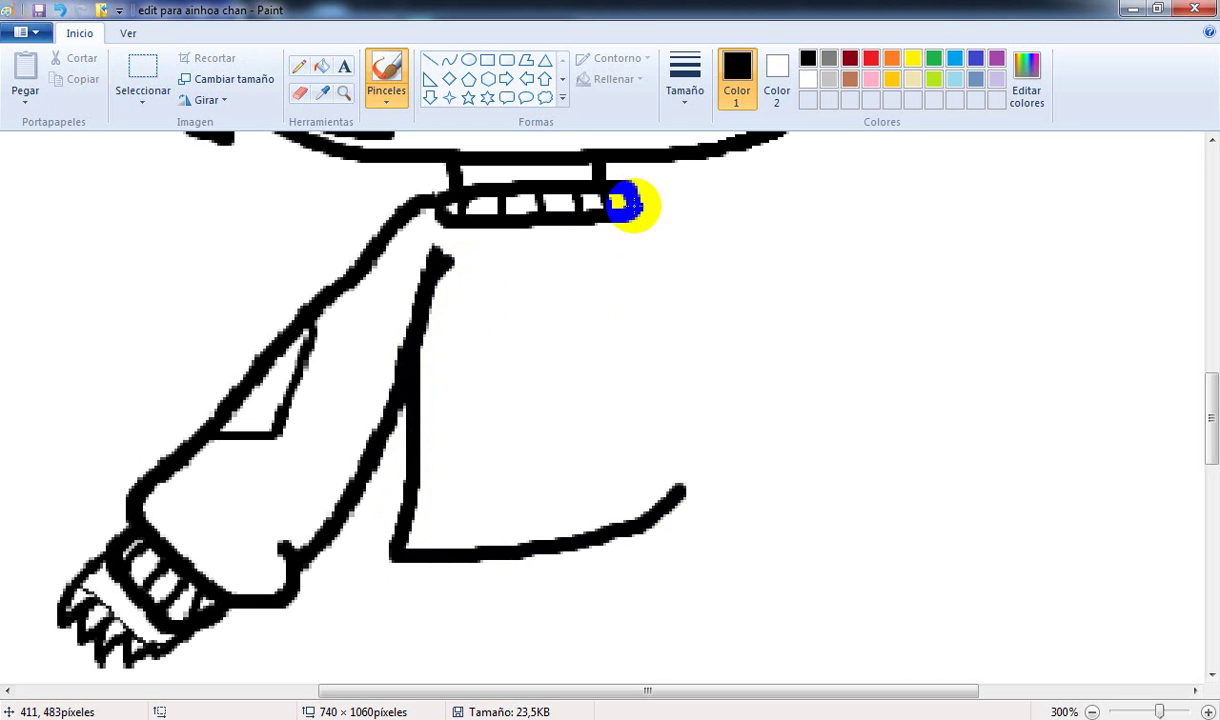
mouse_move(632, 217)
left_mouse_down()
mouse_move(659, 283)
mouse_move(667, 464)
left_mouse_up()
scroll(673, 470, "up", 3)
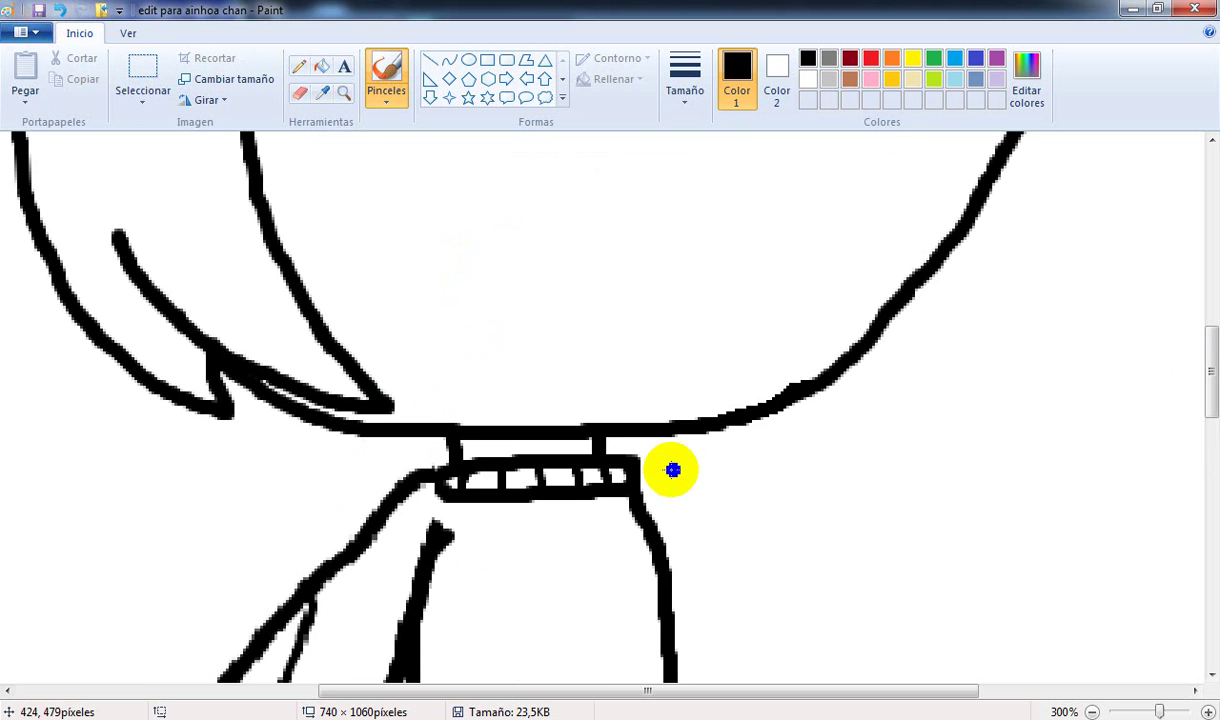
scroll(673, 470, "down", 3)
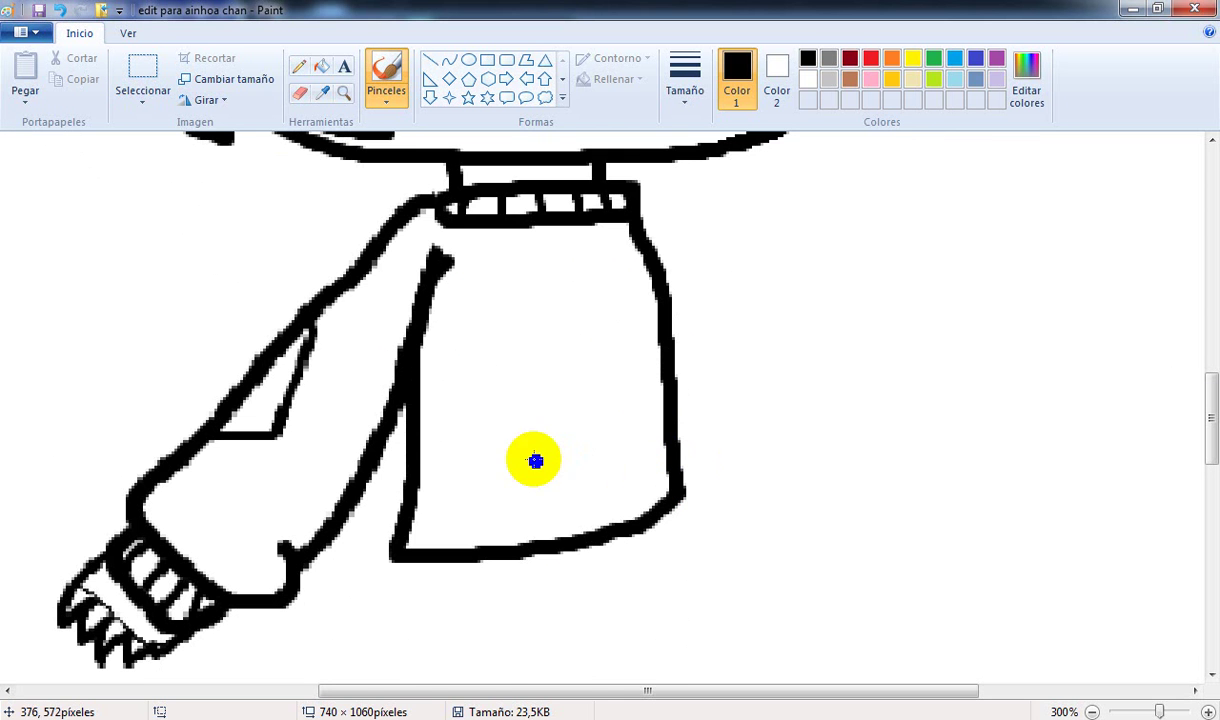
Step: Check the skirt's waistband in Gacha Club and draw a curved belt band along the torso's lower edge in Paint
scroll(552, 565, "down", 3)
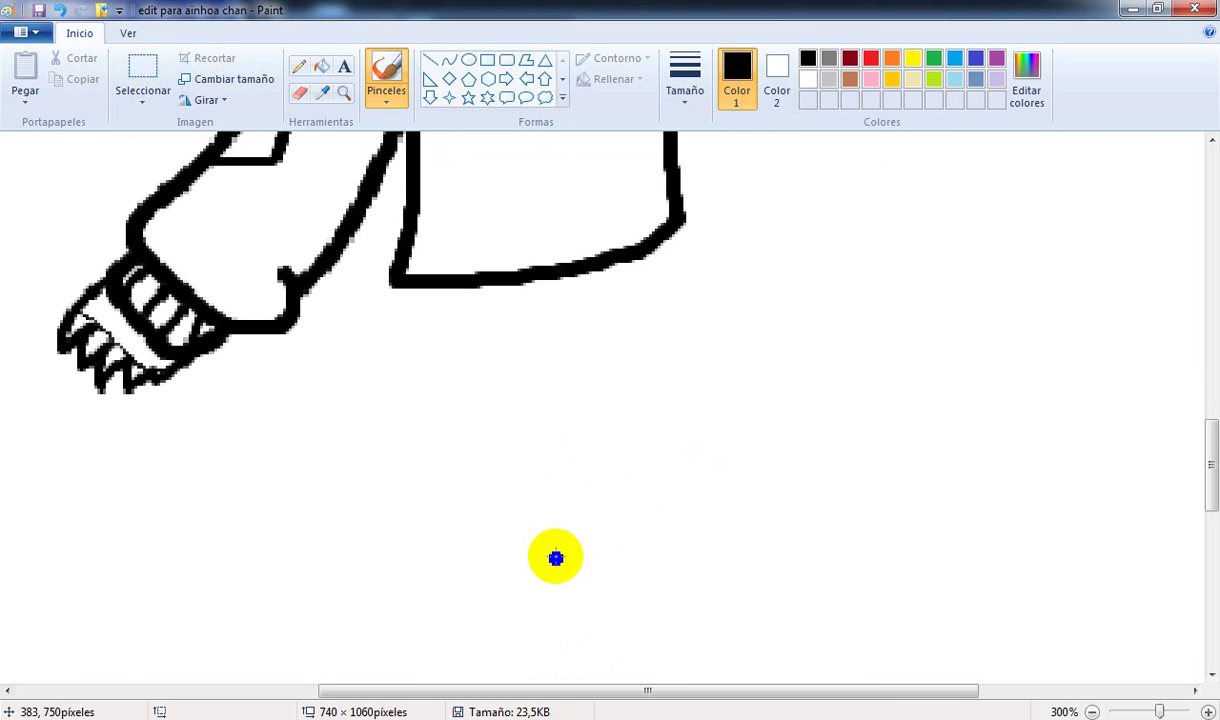
key("alt+Tab")
mouse_move(616, 718)
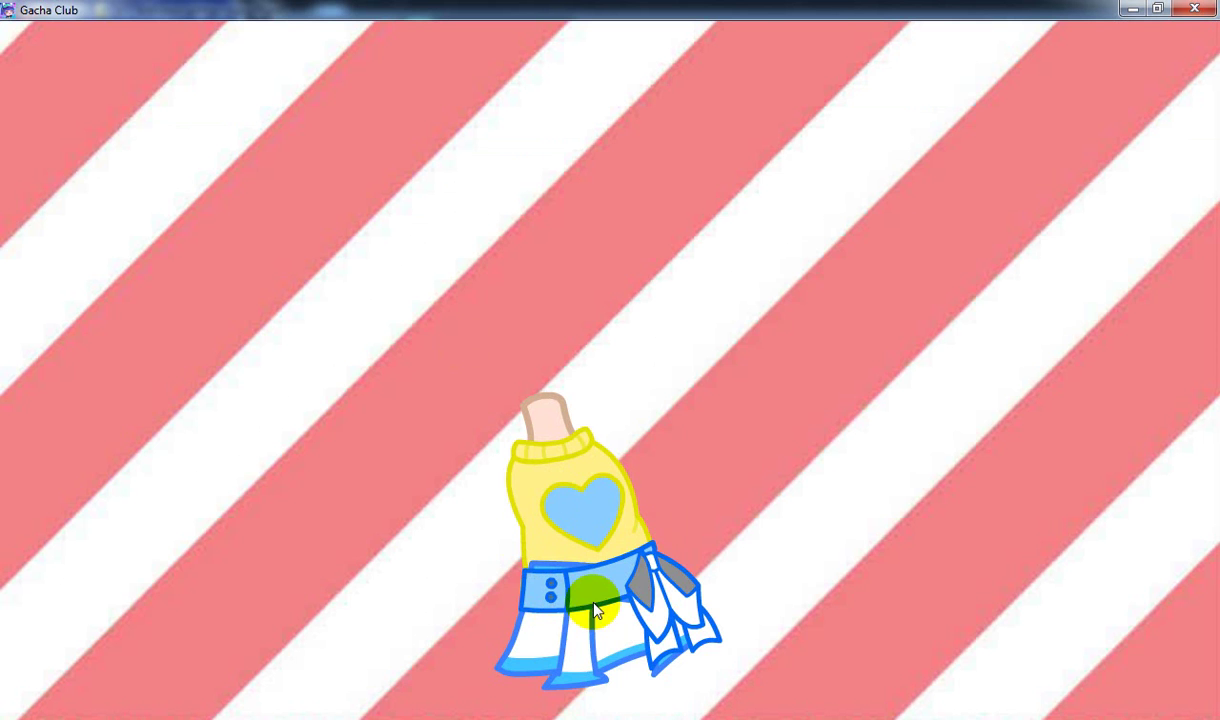
left_click(616, 718)
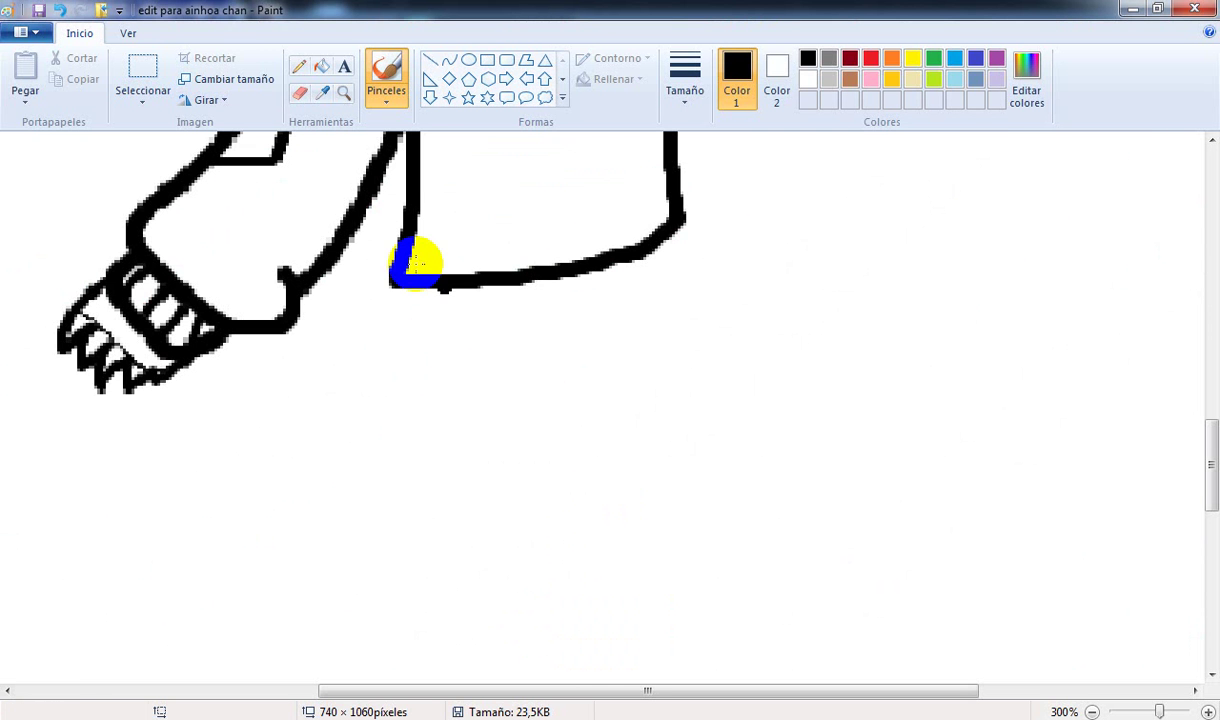
mouse_move(393, 277)
left_mouse_down()
mouse_move(377, 310)
mouse_move(468, 327)
mouse_move(632, 294)
mouse_move(687, 247)
mouse_move(678, 222)
left_mouse_up()
Step: Following the Gacha Club reference, draw a divider near the belt's left end in Paint and add two button dots beside it
left_click(616, 718)
mouse_move(616, 718)
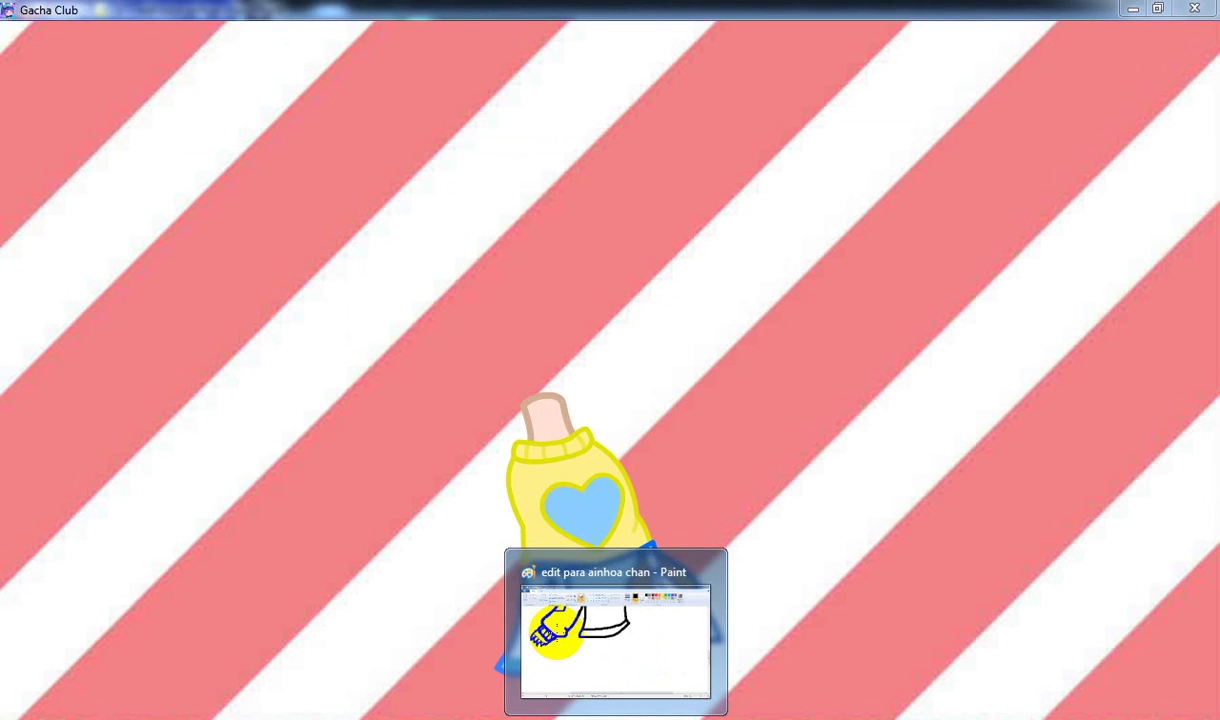
left_click(558, 630)
mouse_move(467, 281)
left_mouse_down()
mouse_move(474, 308)
mouse_move(422, 287)
left_mouse_up()
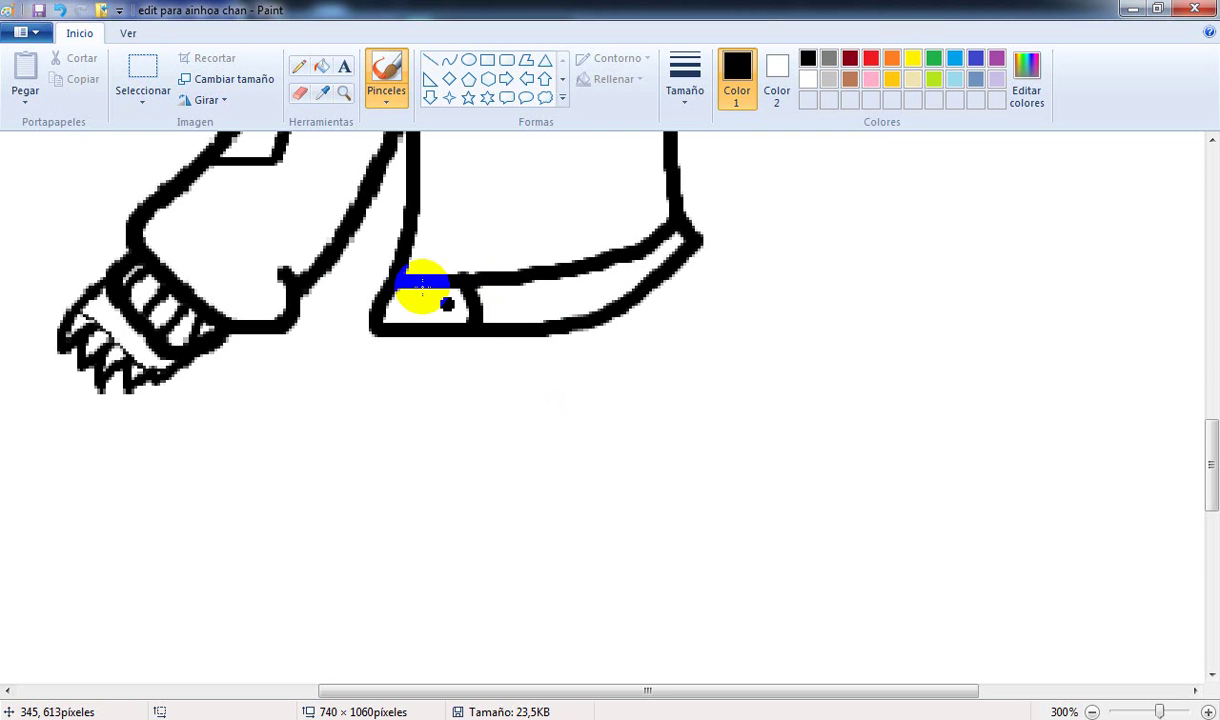
left_click(412, 302)
left_click(437, 311)
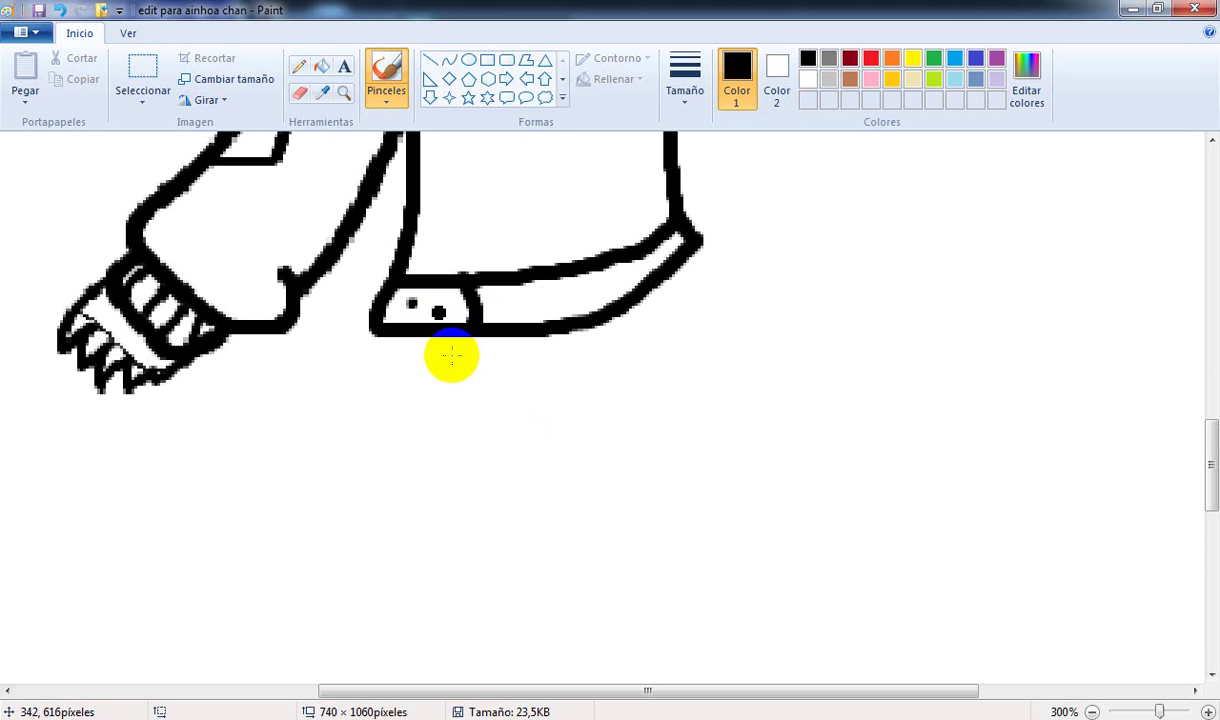
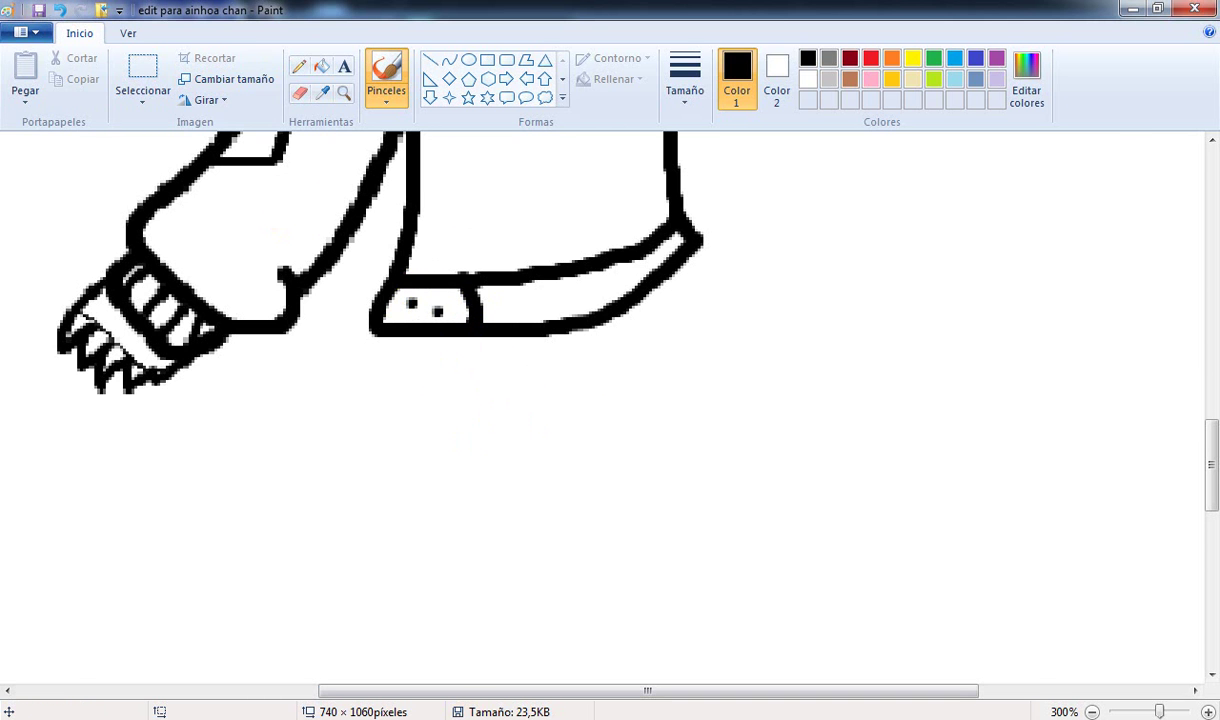
Step: Draw two short lines across the belt near its right end with the second-thinnest brush, and save the drawing
key("alt+Tab")
key("alt+Tab")
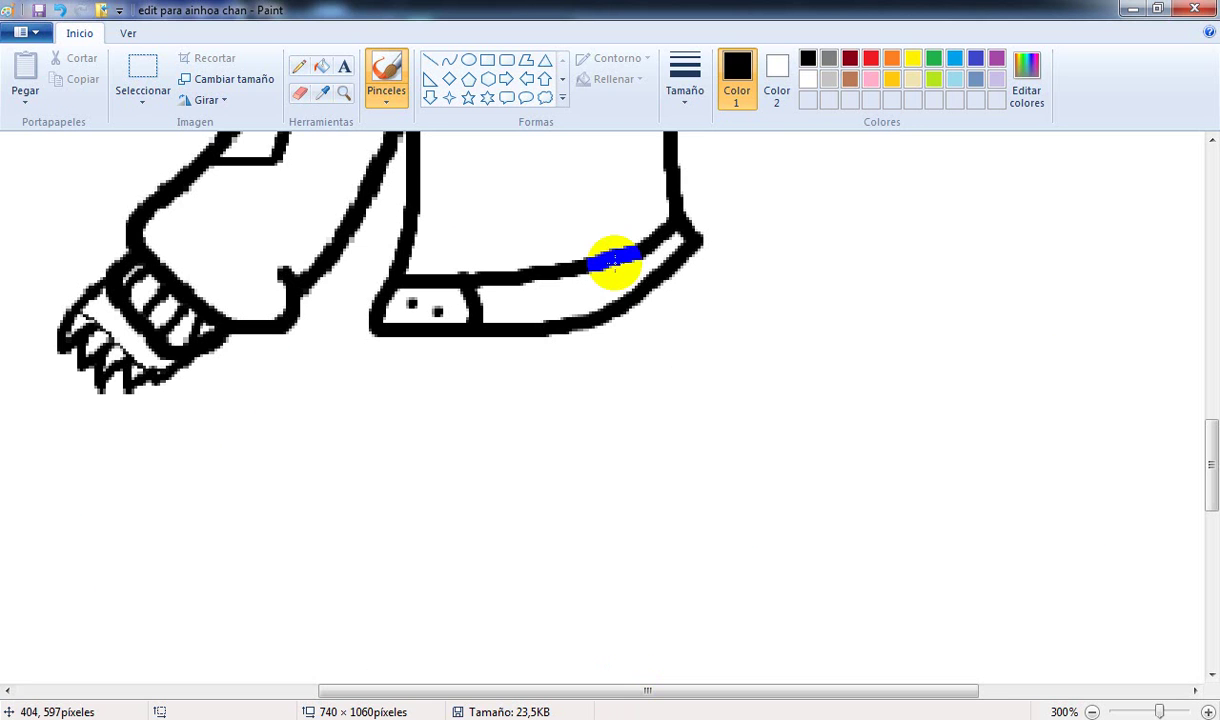
left_click(708, 165)
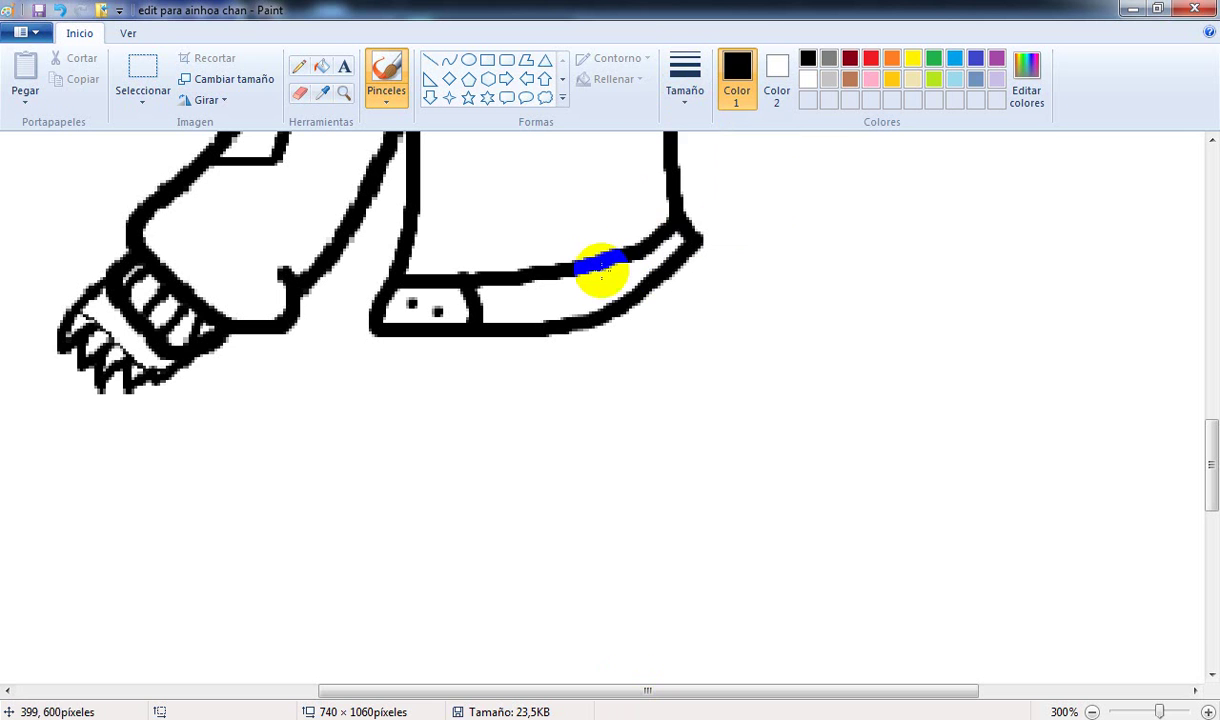
mouse_move(604, 262)
left_mouse_down()
mouse_move(617, 298)
mouse_move(643, 273)
left_mouse_up()
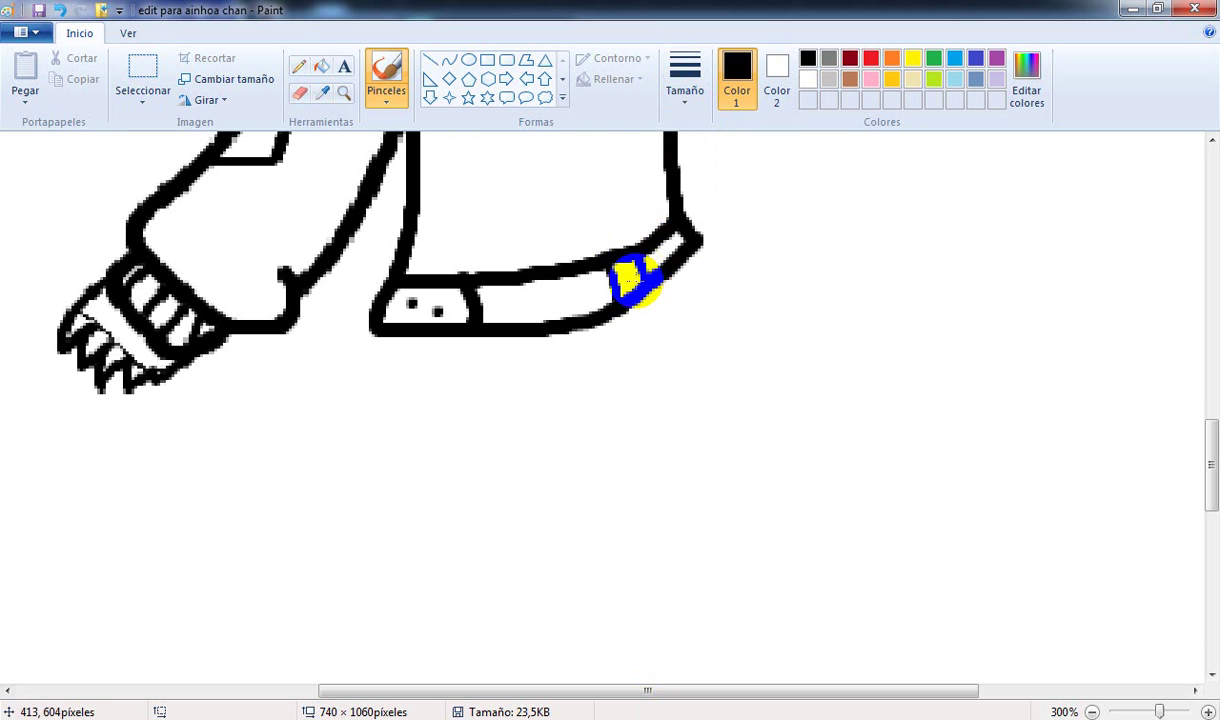
scroll(633, 283, "up", 1)
left_click(40, 9)
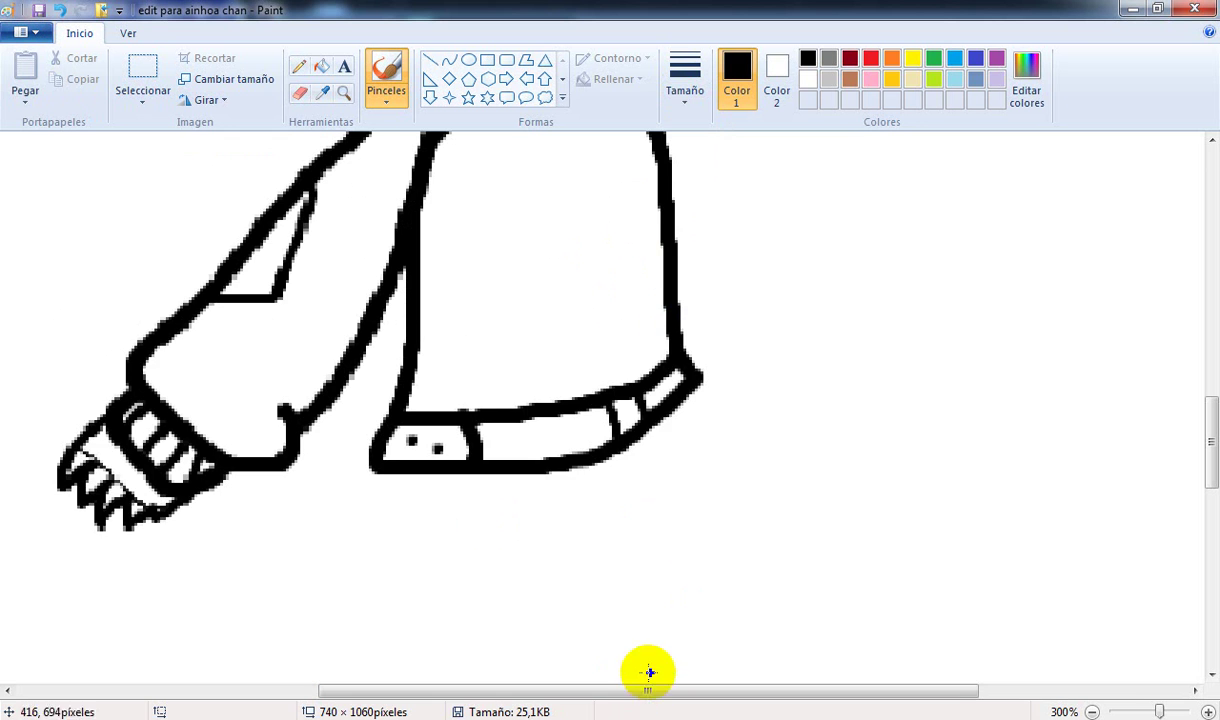
Step: Handwrite "Hola" in the empty area to the right of the torso with the thickest brush
left_click_drag(653, 689, 829, 689)
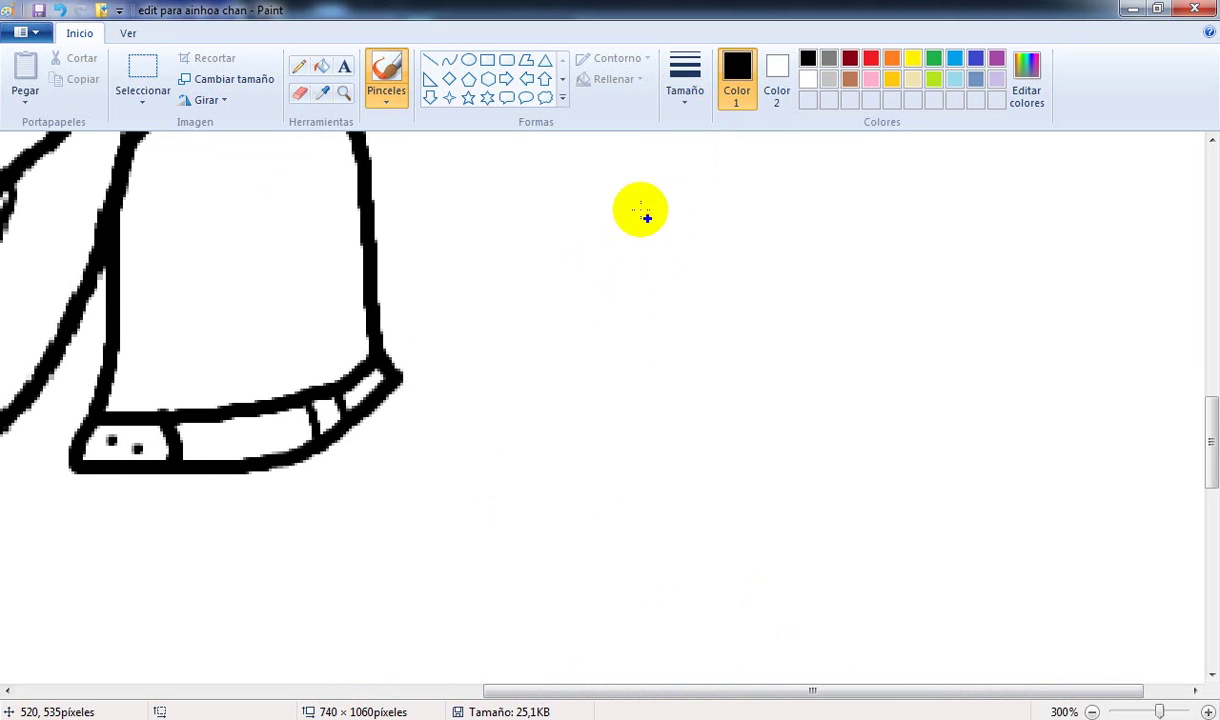
left_click(686, 82)
left_click(701, 255)
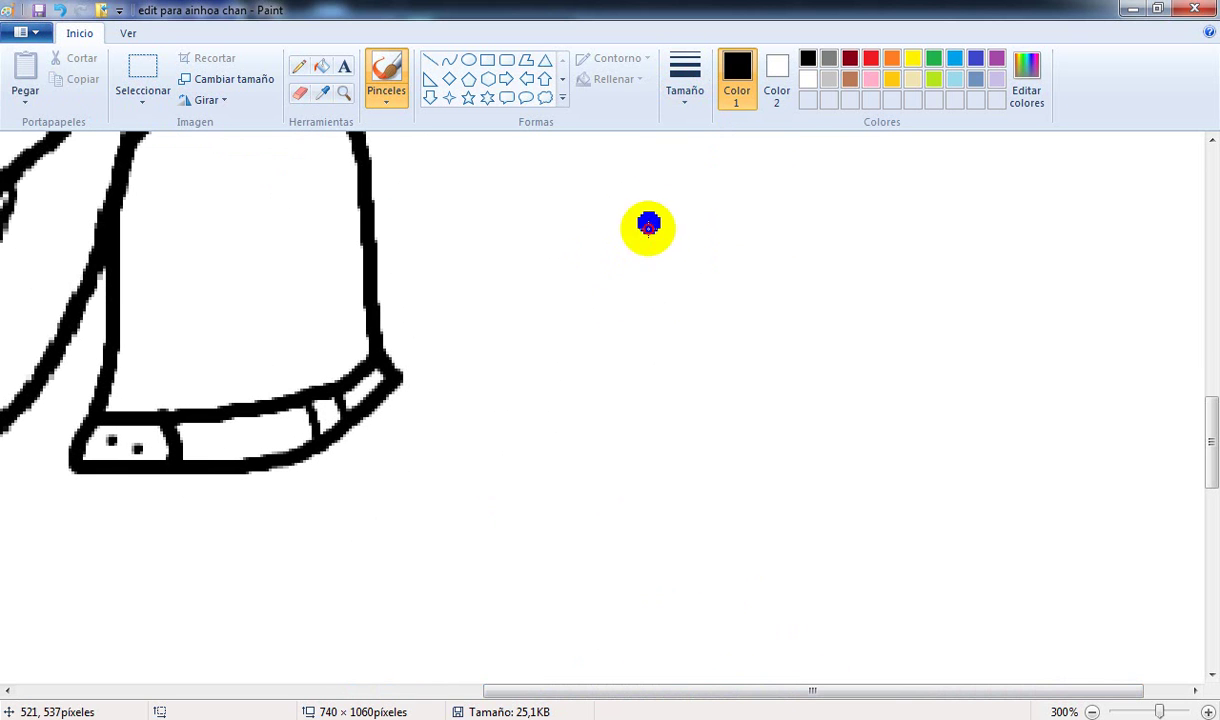
left_click_drag(648, 222, 648, 385)
left_click_drag(720, 210, 722, 385)
mouse_move(636, 305)
left_mouse_down()
mouse_move(783, 300)
mouse_move(758, 355)
mouse_move(833, 334)
mouse_move(792, 296)
left_mouse_up()
left_click_drag(921, 194, 924, 316)
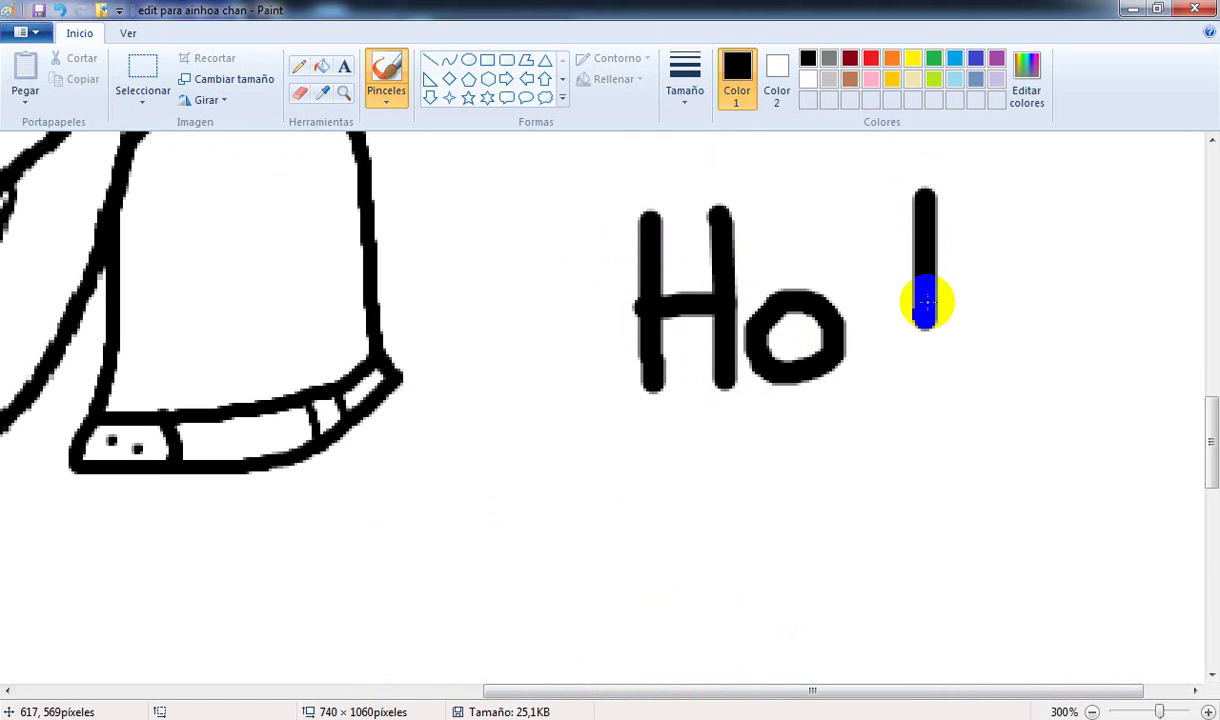
mouse_move(1013, 291)
left_mouse_down()
mouse_move(980, 351)
mouse_move(1021, 307)
mouse_move(1065, 365)
left_mouse_up()
left_click(857, 428)
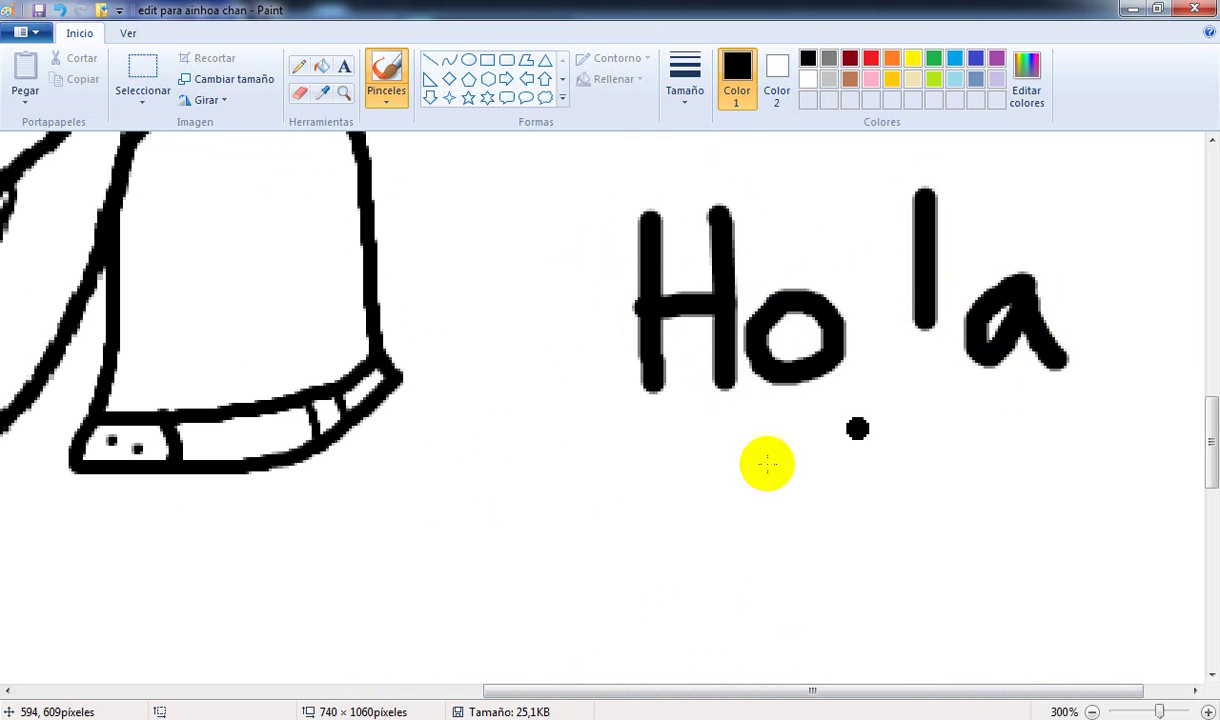
Step: Handwrite "Wenas" below the word "Hola" with the same thick brush
mouse_move(540, 450)
left_mouse_down()
mouse_move(635, 468)
mouse_move(675, 571)
mouse_move(748, 440)
left_mouse_up()
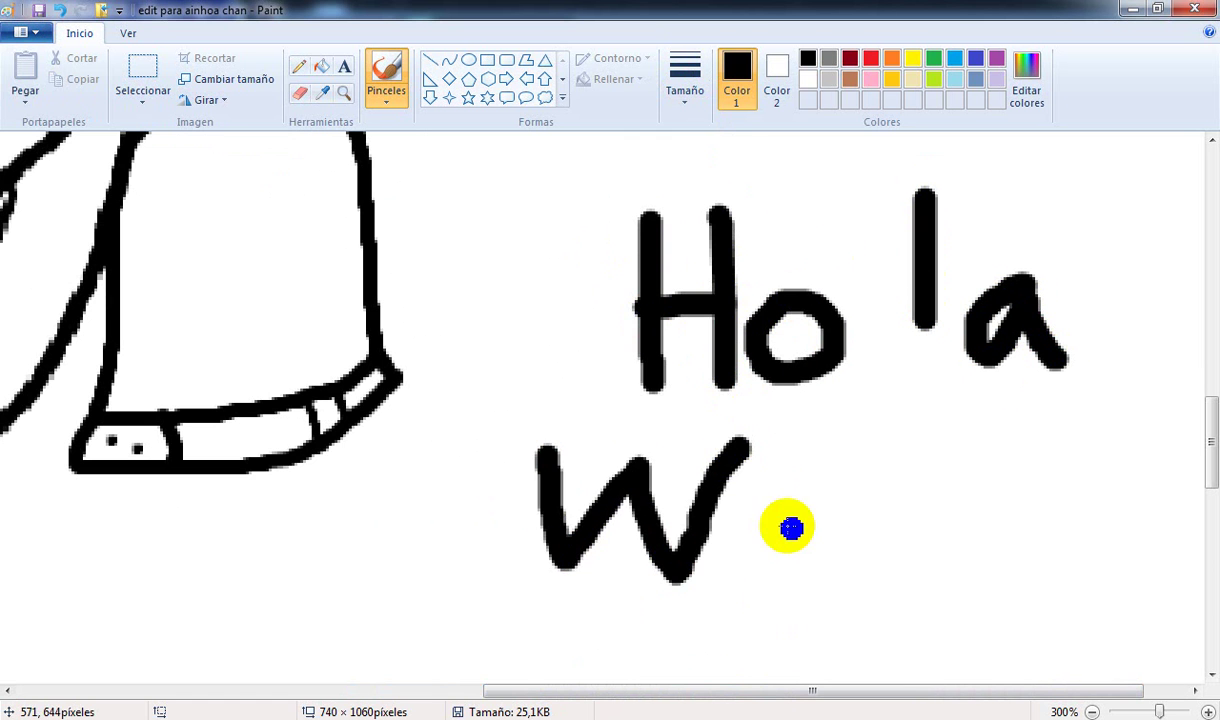
mouse_move(791, 527)
left_mouse_down()
mouse_move(836, 519)
mouse_move(781, 506)
mouse_move(843, 584)
mouse_move(885, 578)
left_mouse_up()
mouse_move(904, 498)
left_mouse_down()
mouse_move(948, 493)
mouse_move(995, 603)
left_mouse_up()
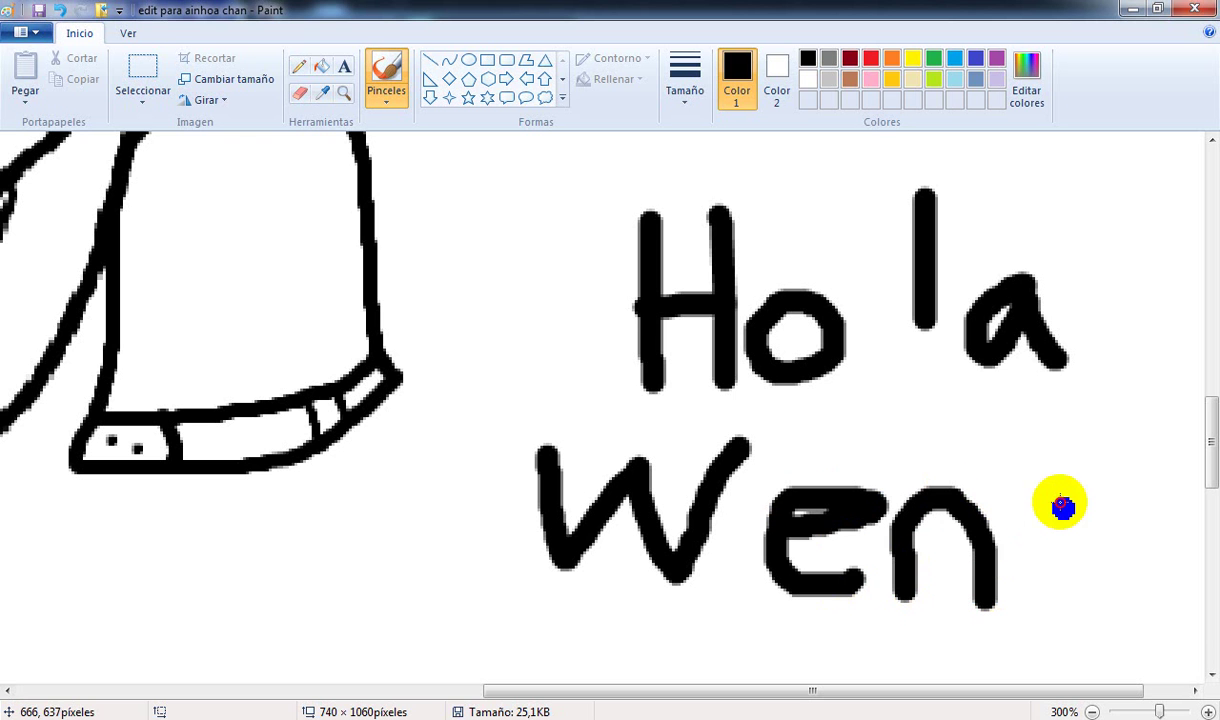
mouse_move(1062, 507)
left_mouse_down()
mouse_move(1017, 574)
mouse_move(1080, 600)
left_mouse_up()
mouse_move(1178, 495)
left_mouse_down()
mouse_move(1124, 526)
mouse_move(1161, 587)
mouse_move(1097, 610)
left_mouse_up()
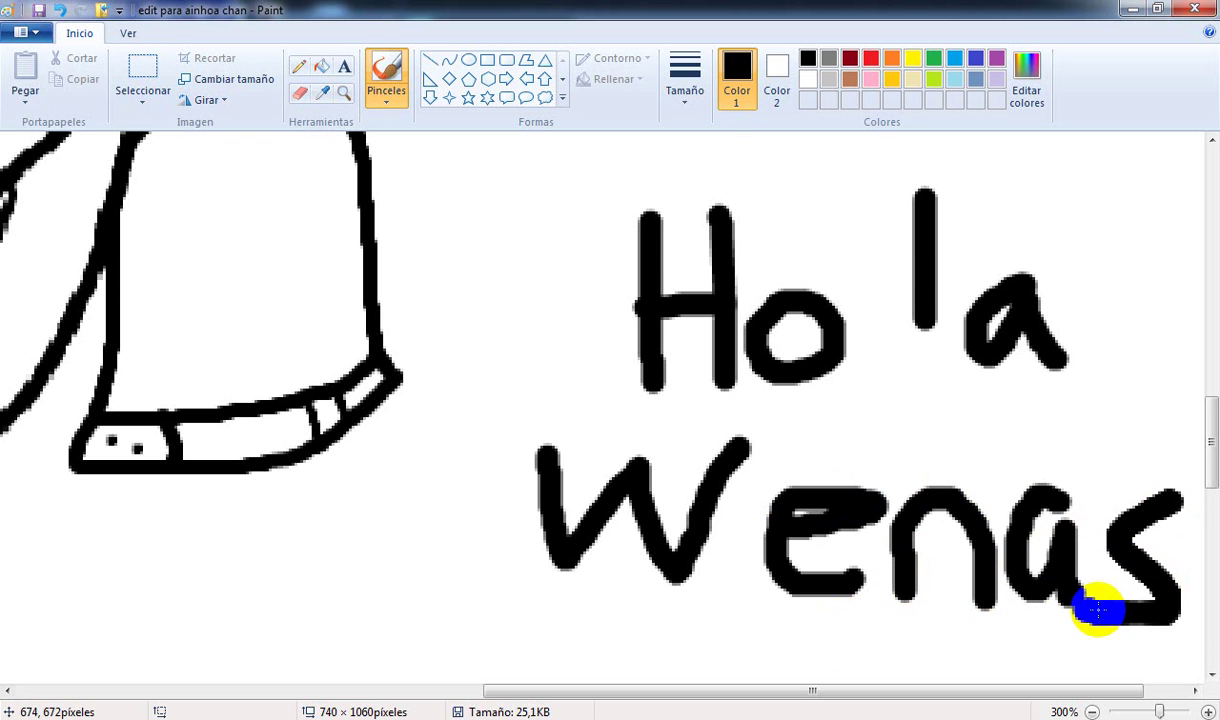
Step: Draw a smiling face with two dot eyes and an open mouth below "Wenas"
scroll(741, 520, "down", 3)
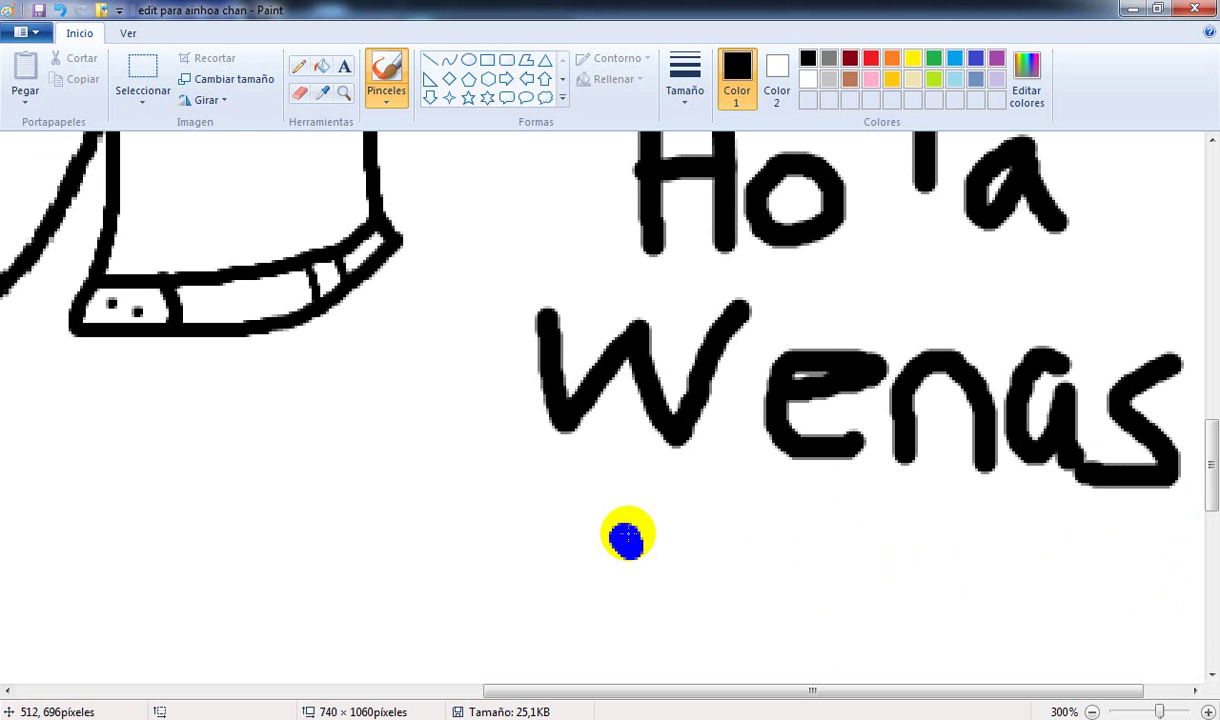
left_click(626, 540)
left_click(708, 527)
mouse_move(597, 595)
left_mouse_down()
mouse_move(762, 574)
mouse_move(760, 602)
mouse_move(704, 631)
mouse_move(621, 611)
left_mouse_up()
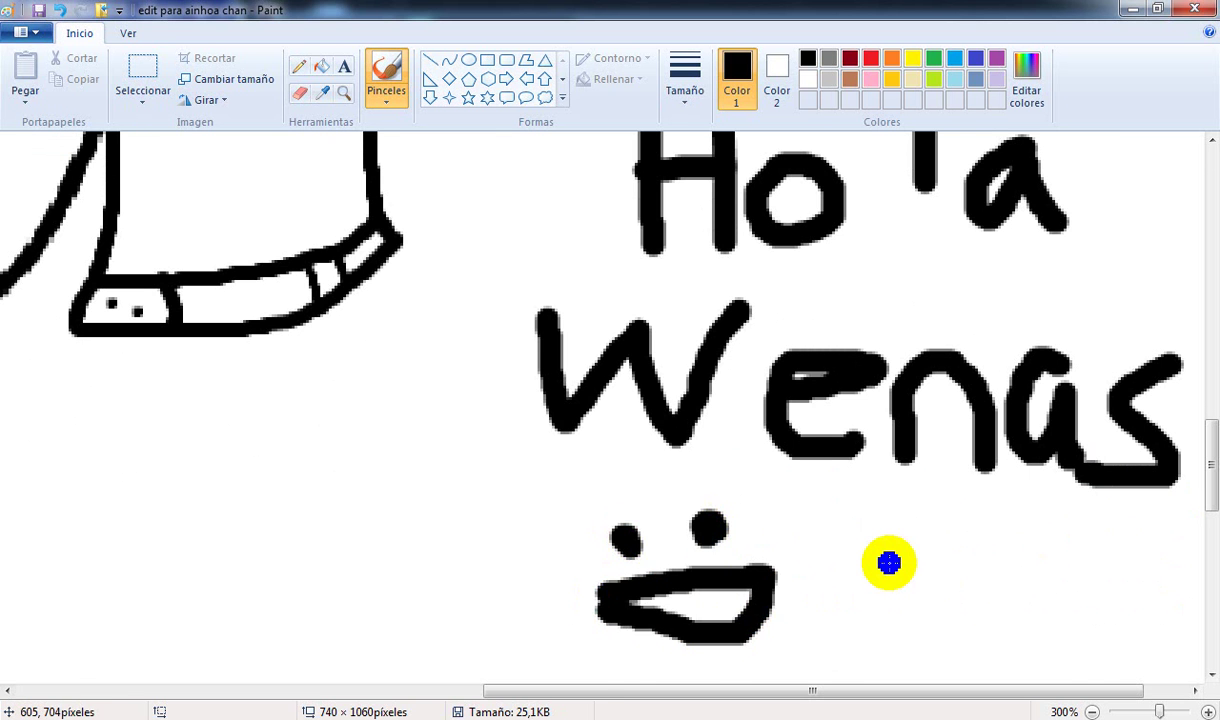
Step: Undo the smiling face drawn below the handwritten words
scroll(889, 563, "up", 2)
left_click(1092, 711)
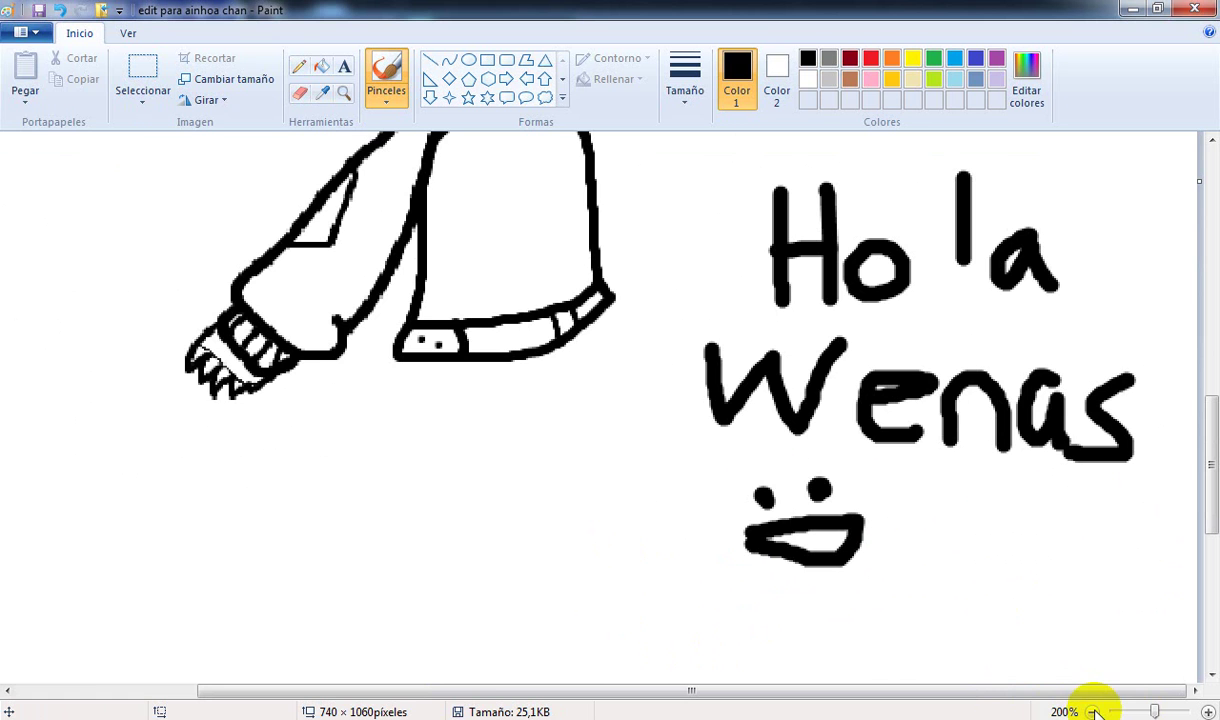
left_click(59, 10)
left_click(59, 10)
left_click(59, 10)
left_click(59, 10)
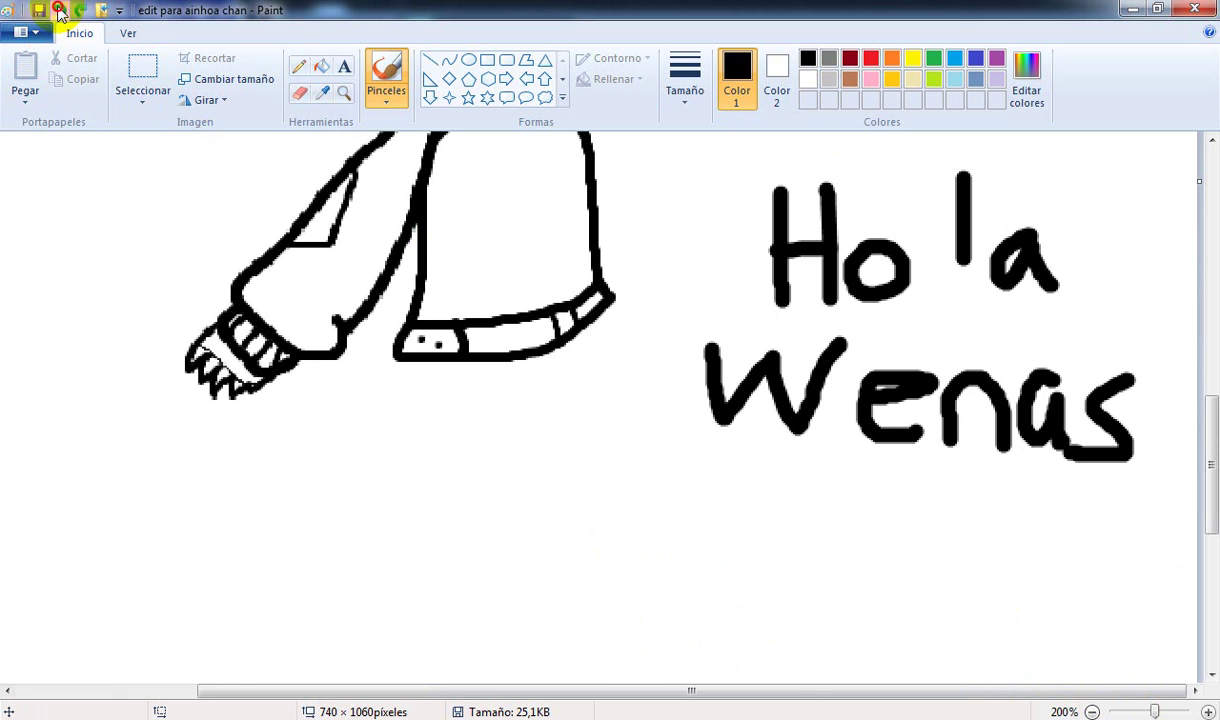
Step: Undo all the brush strokes of the handwritten "Hola Wenas" text beside the figure
left_click(59, 10)
left_click(59, 10)
left_click(59, 10)
left_click(59, 10)
left_click(59, 10)
left_click(59, 10)
left_click(59, 10)
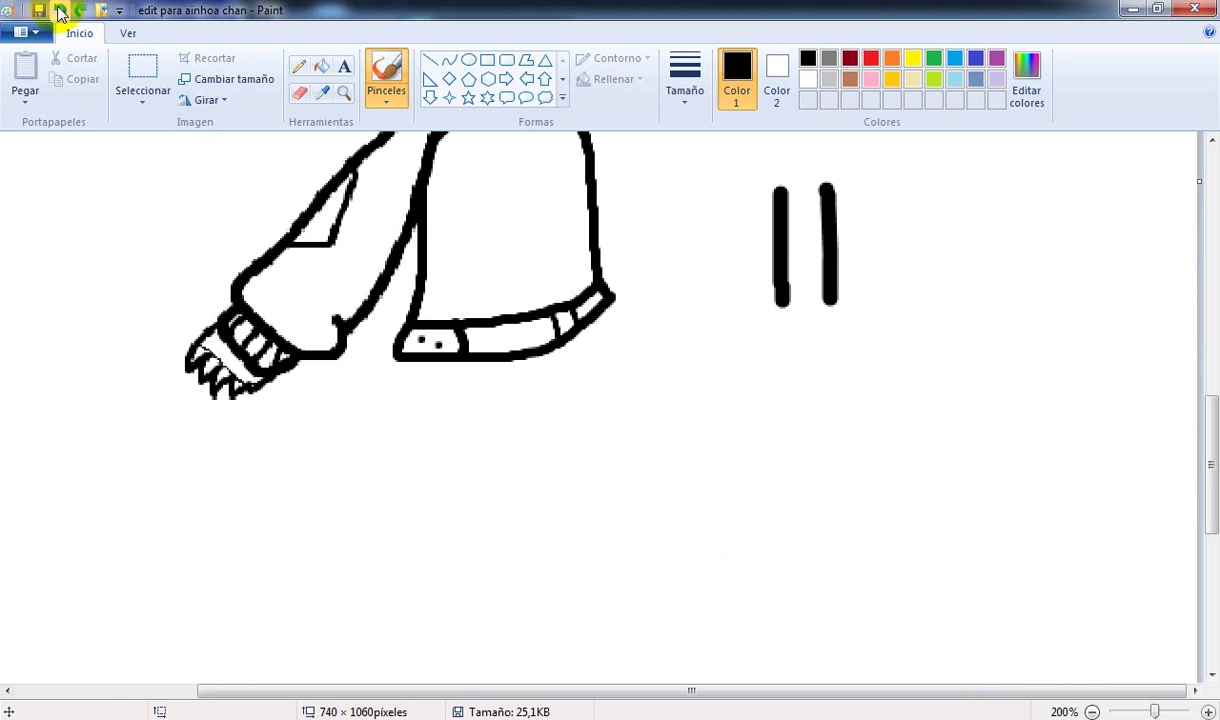
left_click(62, 10)
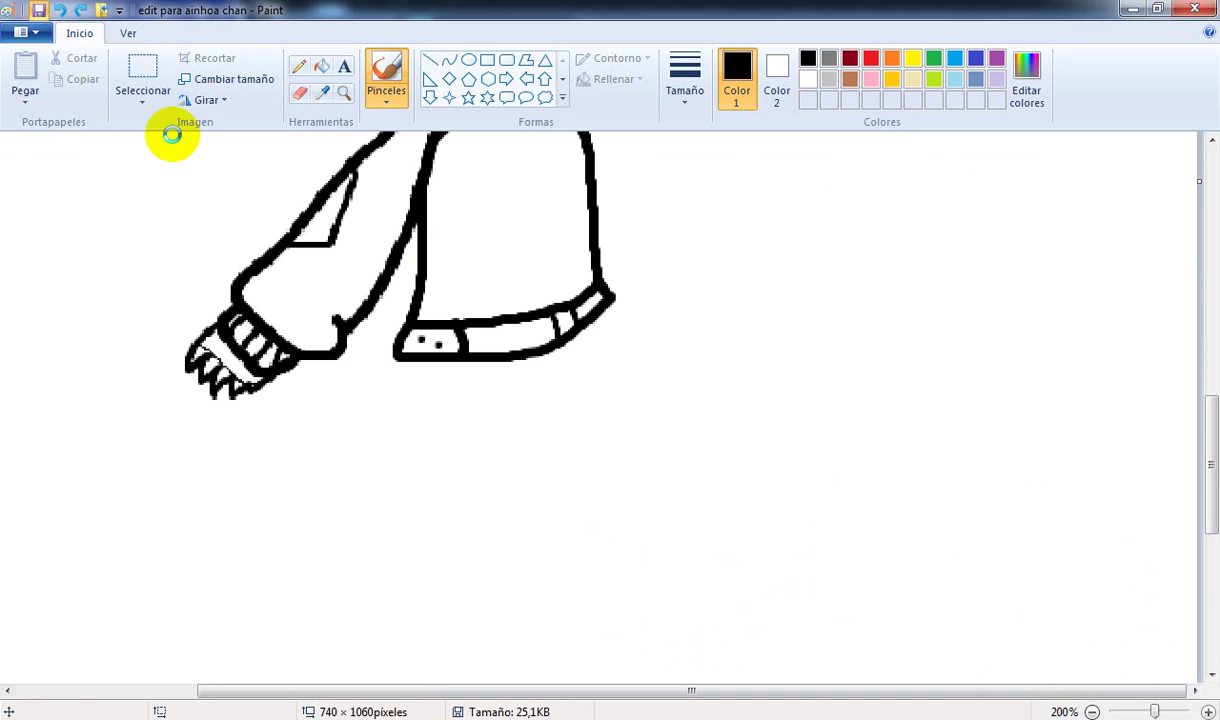
Step: Check the bow in the Gacha Club reference and draw the two inner ribbon tails on the belt with a thinner brush
left_click(1208, 711)
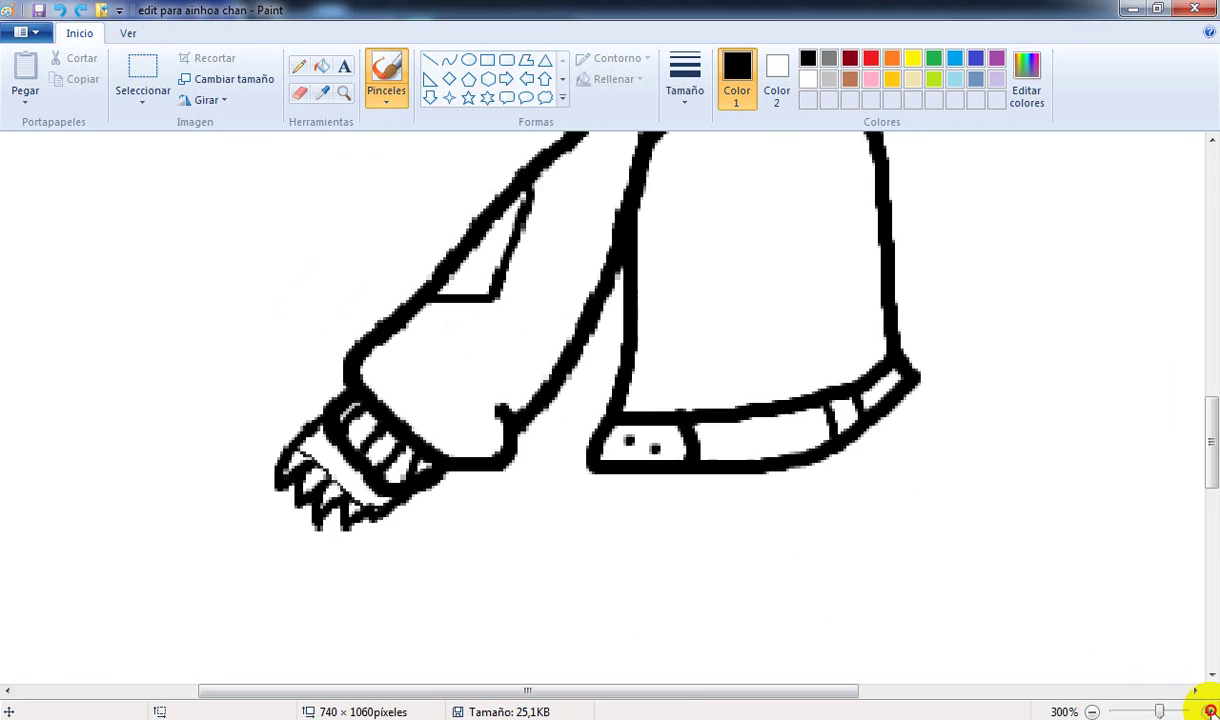
left_click(1208, 711)
left_click_drag(659, 693, 912, 690)
left_click(687, 97)
left_click(746, 185)
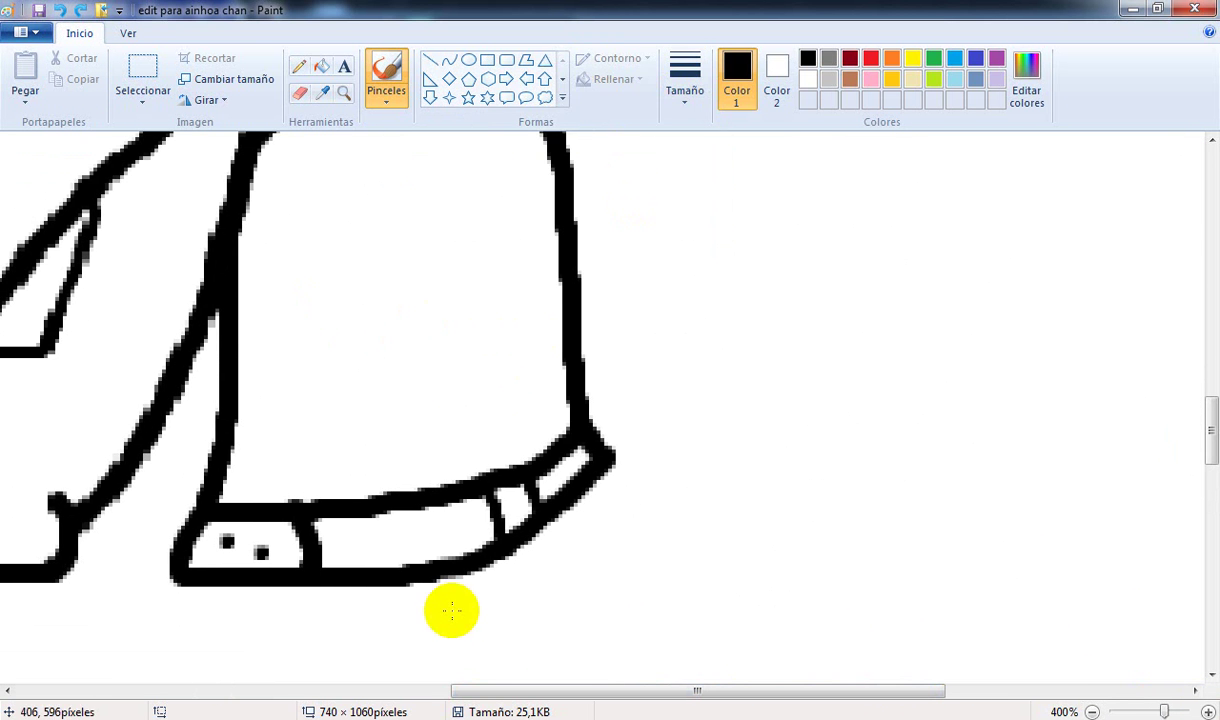
scroll(498, 534, "down", 3)
key("alt+Tab")
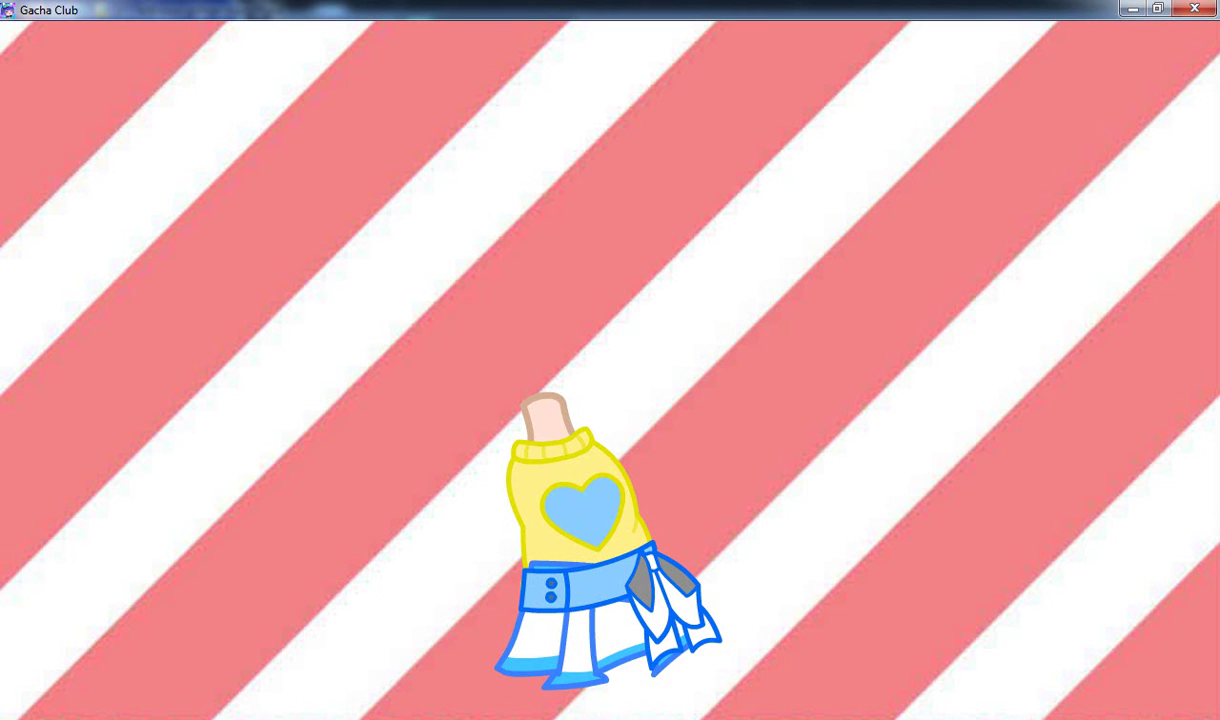
key("alt+Tab")
mouse_move(486, 215)
left_mouse_down()
mouse_move(440, 333)
mouse_move(480, 386)
mouse_move(497, 259)
mouse_move(529, 205)
mouse_move(653, 298)
mouse_move(630, 358)
mouse_move(543, 260)
left_mouse_up()
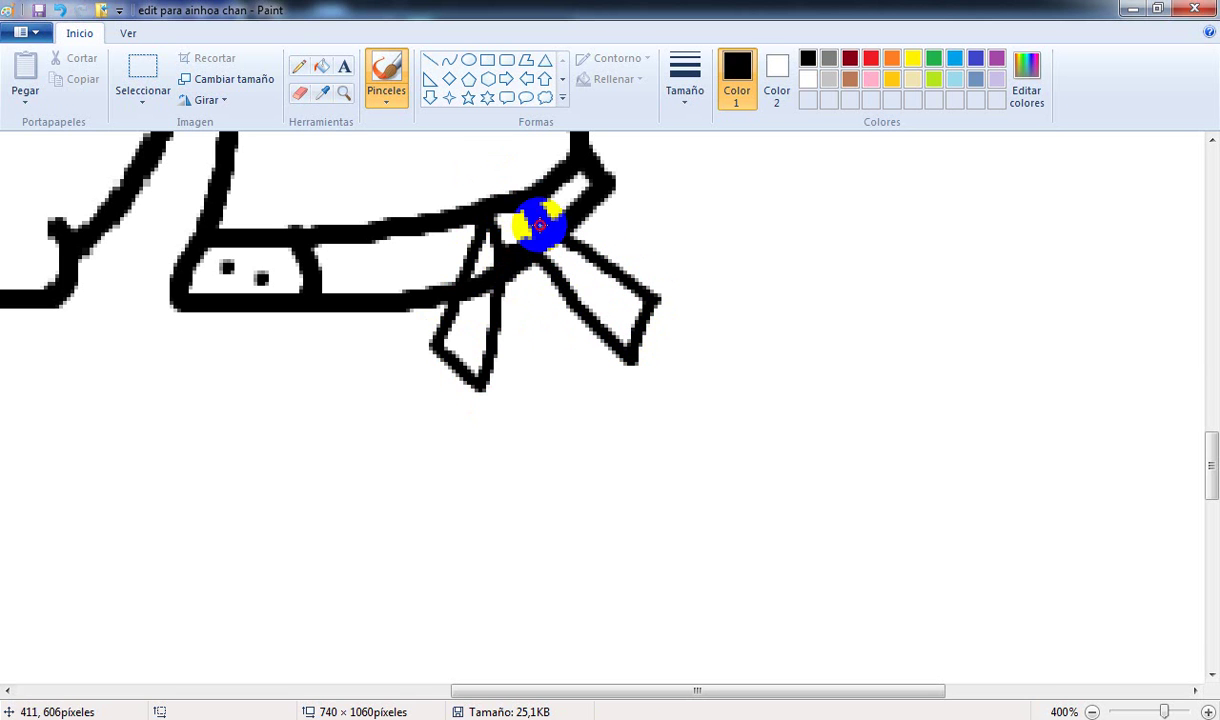
Step: Erase the belt outlines that cross the ribbon tails and the bow's knot, using the smallest eraser size
left_click(310, 92)
left_click(682, 62)
left_click(716, 128)
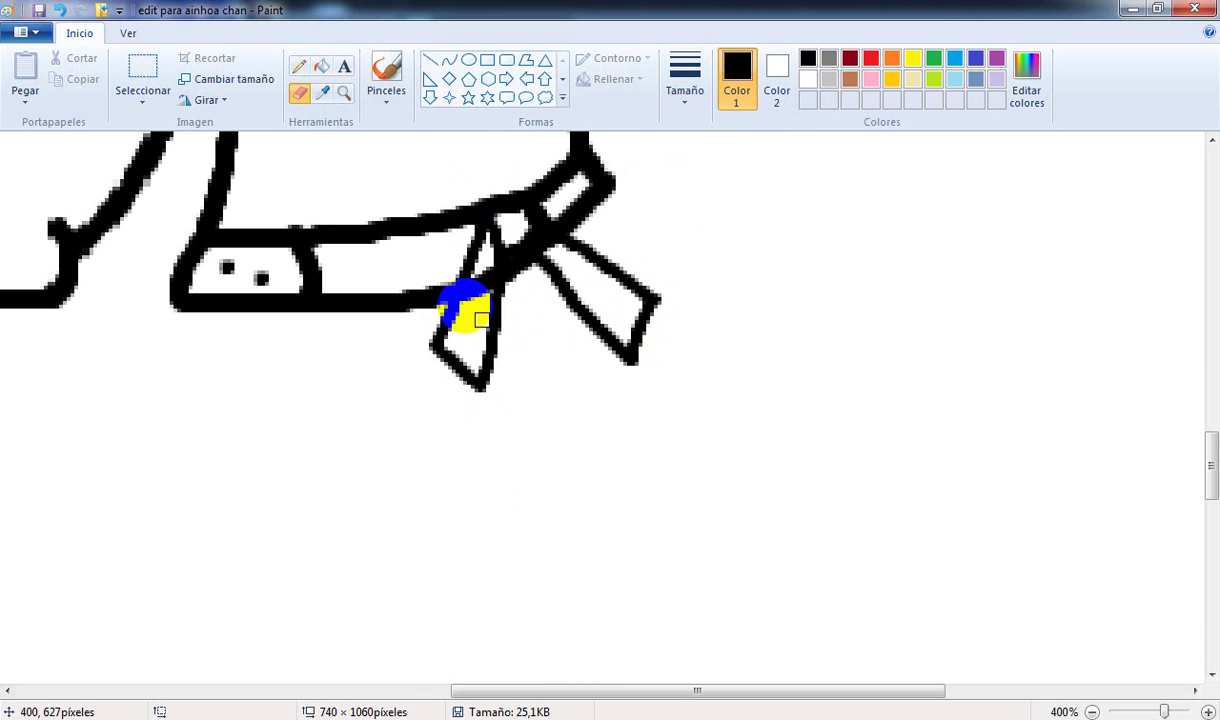
mouse_move(466, 305)
left_mouse_down()
mouse_move(520, 251)
mouse_move(478, 286)
mouse_move(589, 273)
left_mouse_up()
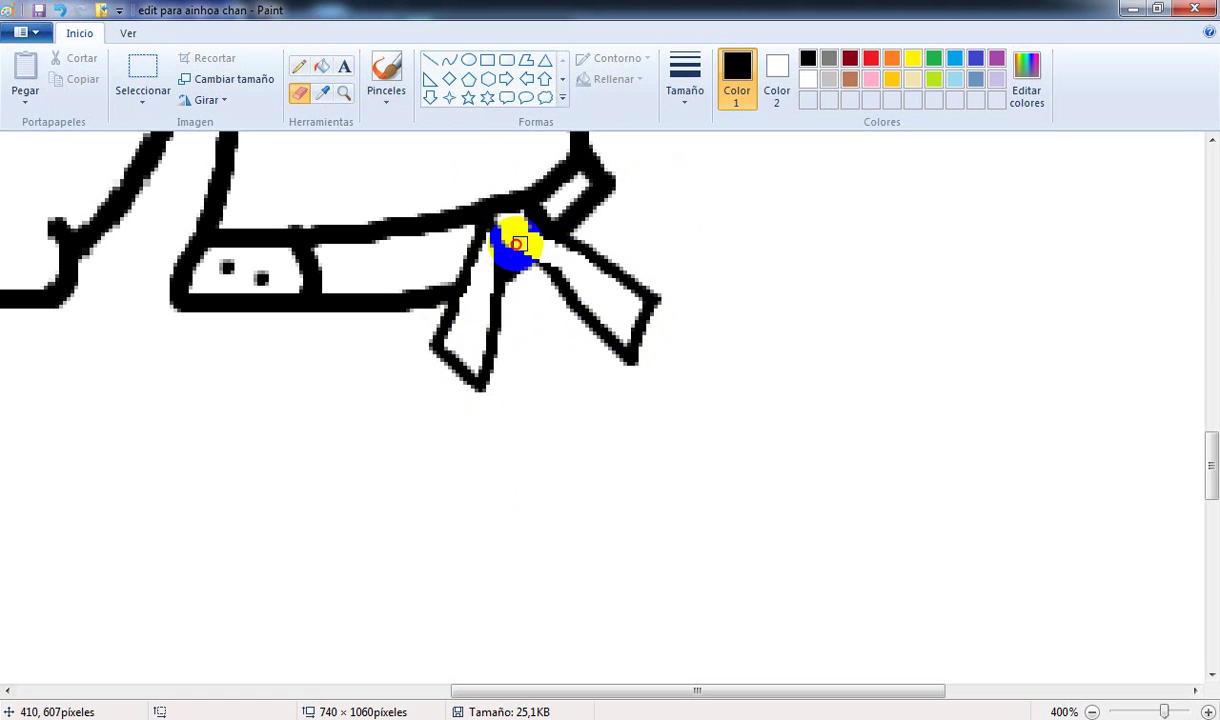
Step: Redraw the bow's knot outline with the brush and add a larger outer ribbon tail around each inner one, following the Gacha Club reference
left_click(396, 58)
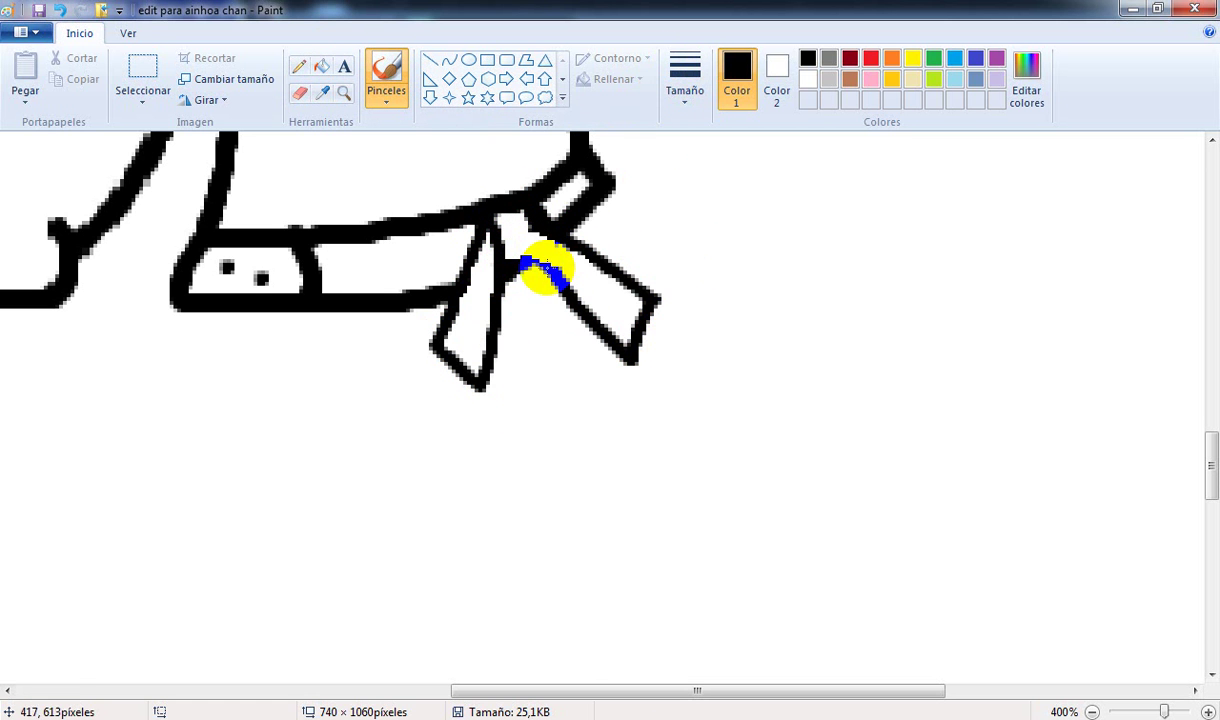
left_click_drag(546, 263, 531, 252)
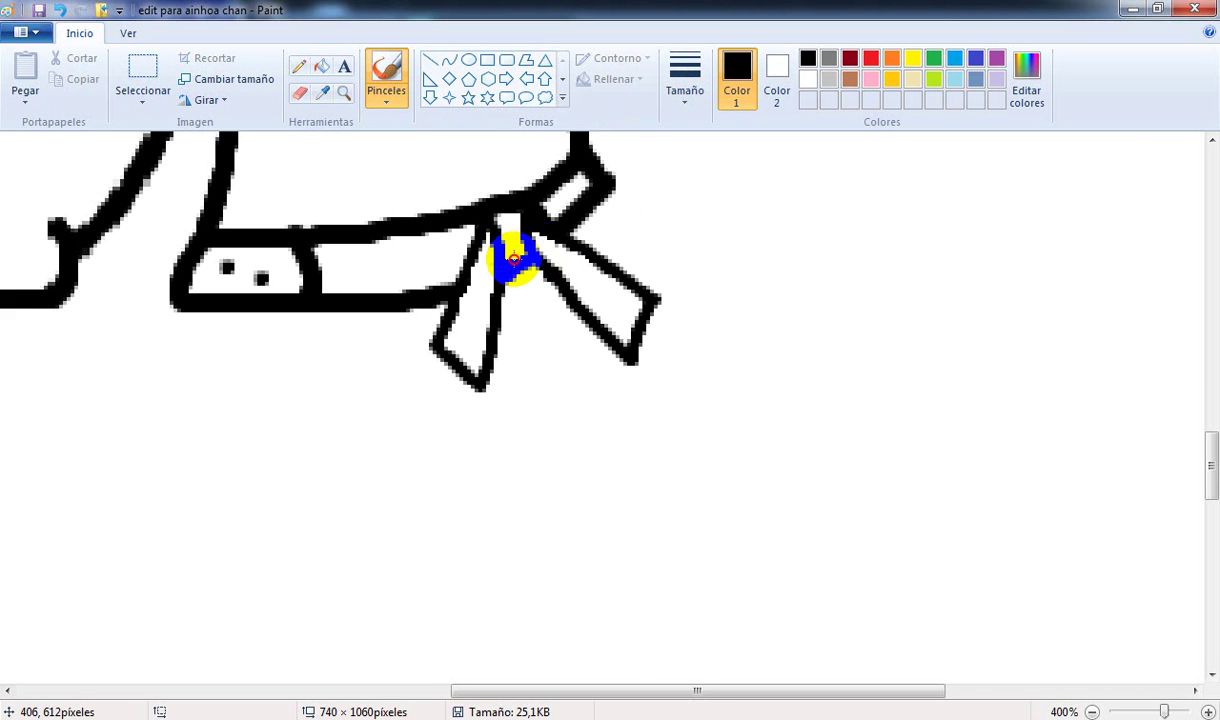
left_click(600, 719)
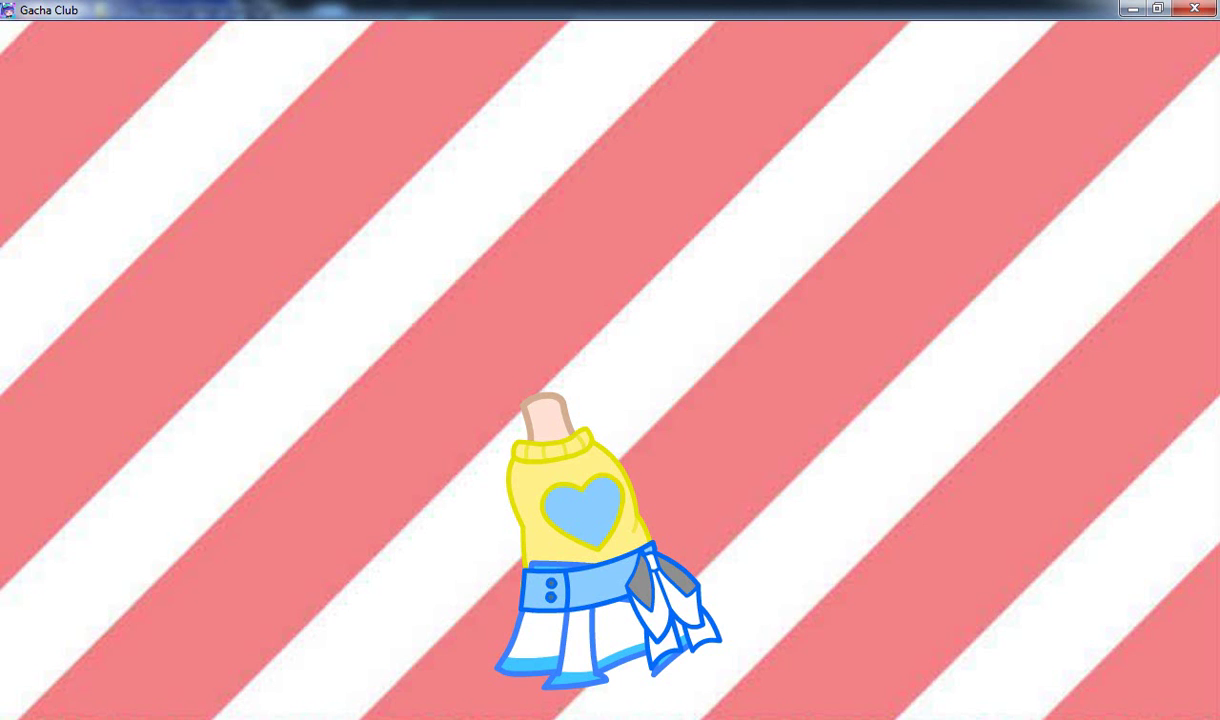
left_click(545, 719)
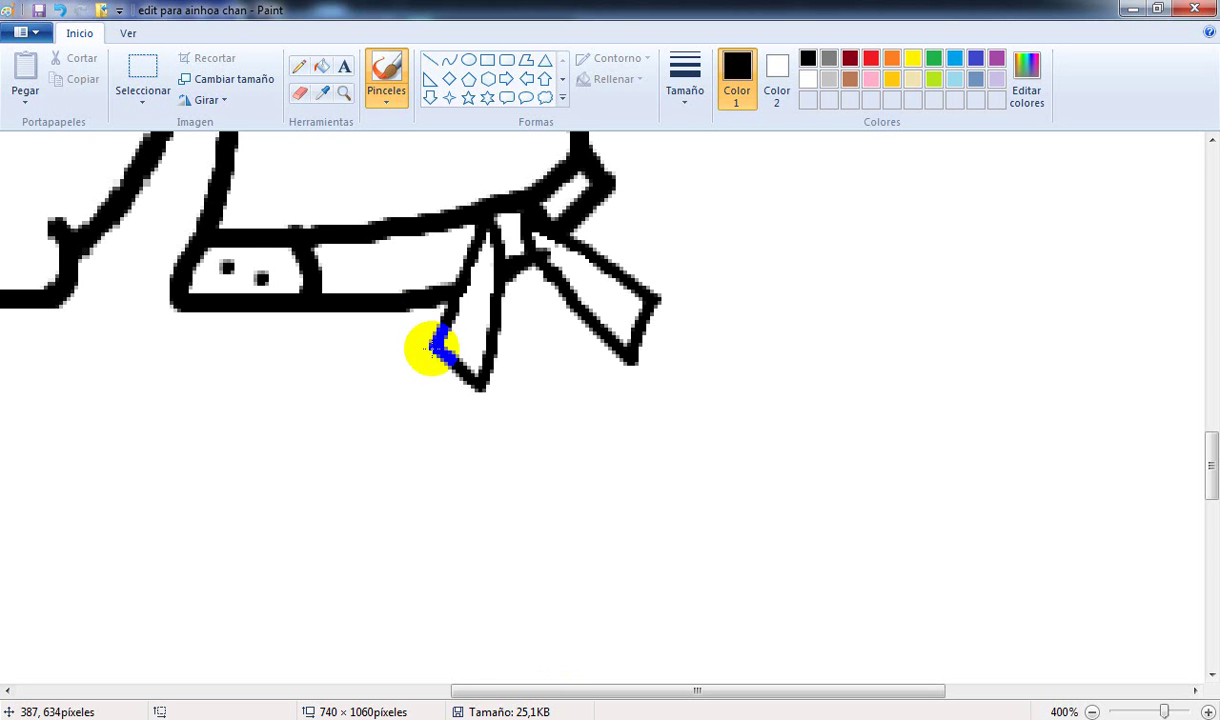
mouse_move(434, 351)
left_mouse_down()
mouse_move(450, 451)
mouse_move(462, 451)
mouse_move(516, 385)
mouse_move(507, 276)
mouse_move(521, 265)
mouse_move(636, 420)
mouse_move(680, 325)
mouse_move(640, 277)
mouse_move(592, 252)
mouse_move(634, 270)
mouse_move(573, 218)
left_mouse_up()
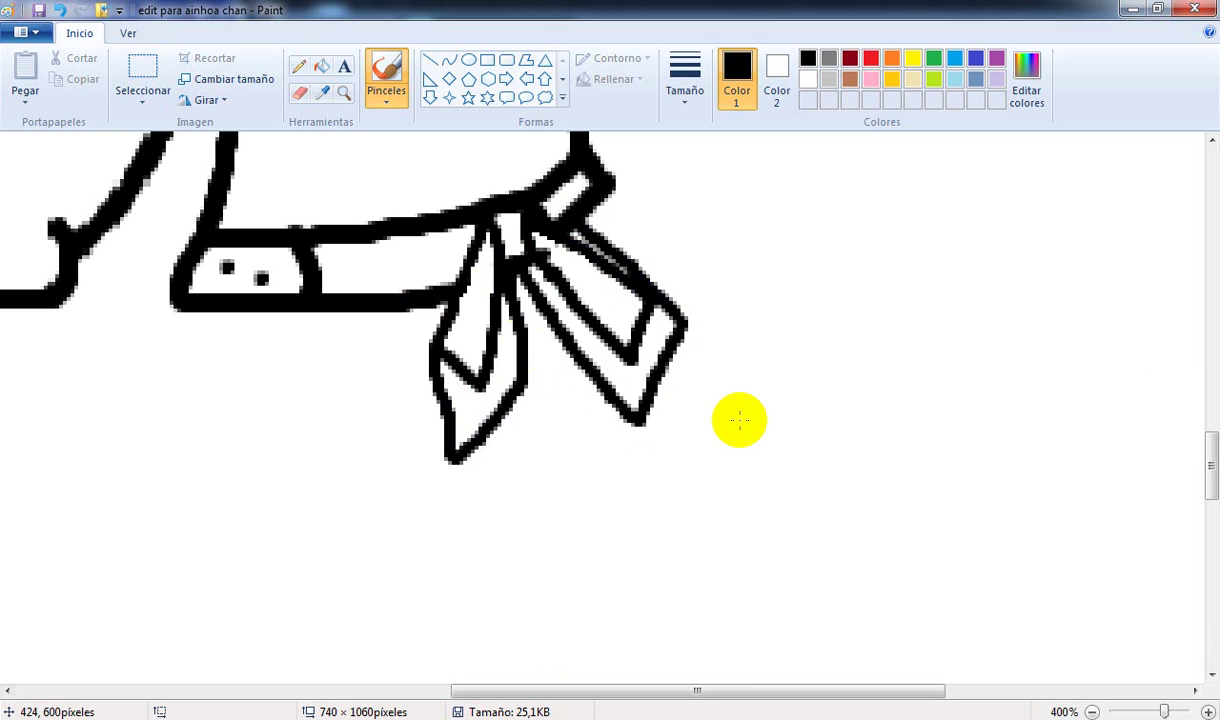
Step: Compare with the Gacha Club reference and draw the skirt's front edge slanting down from the belt's buttoned end with a thicker brush
left_click(1093, 711)
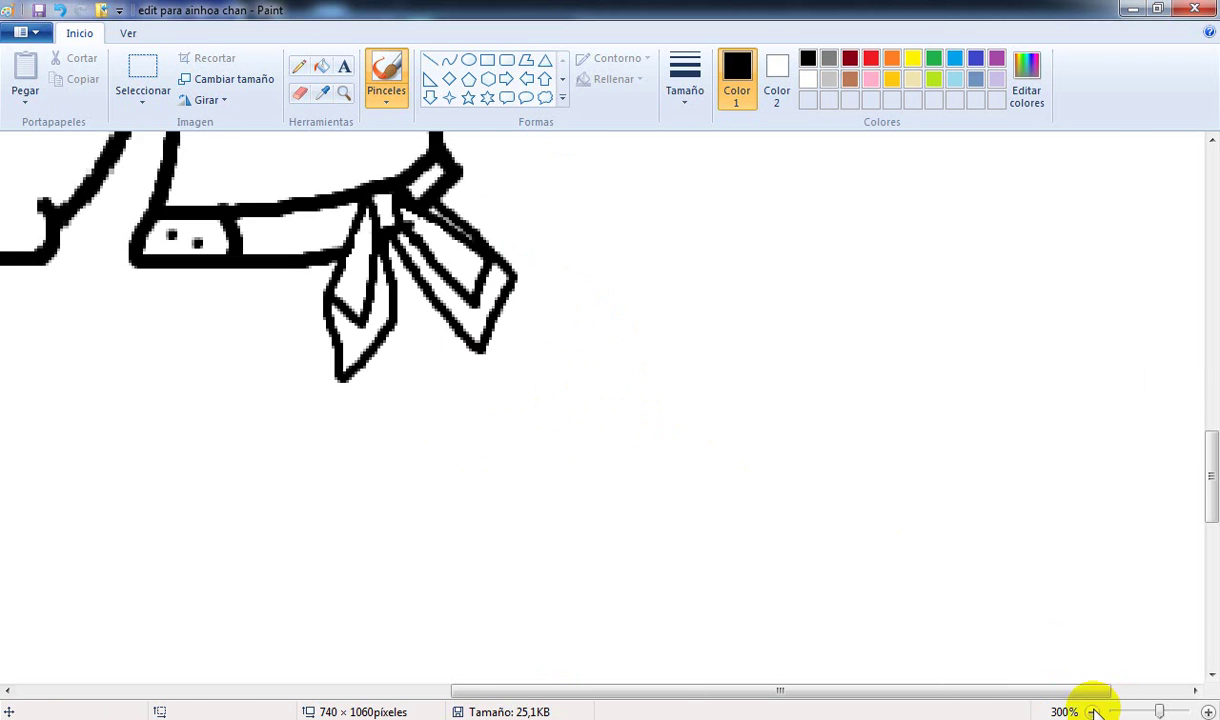
left_click(676, 719)
mouse_move(616, 719)
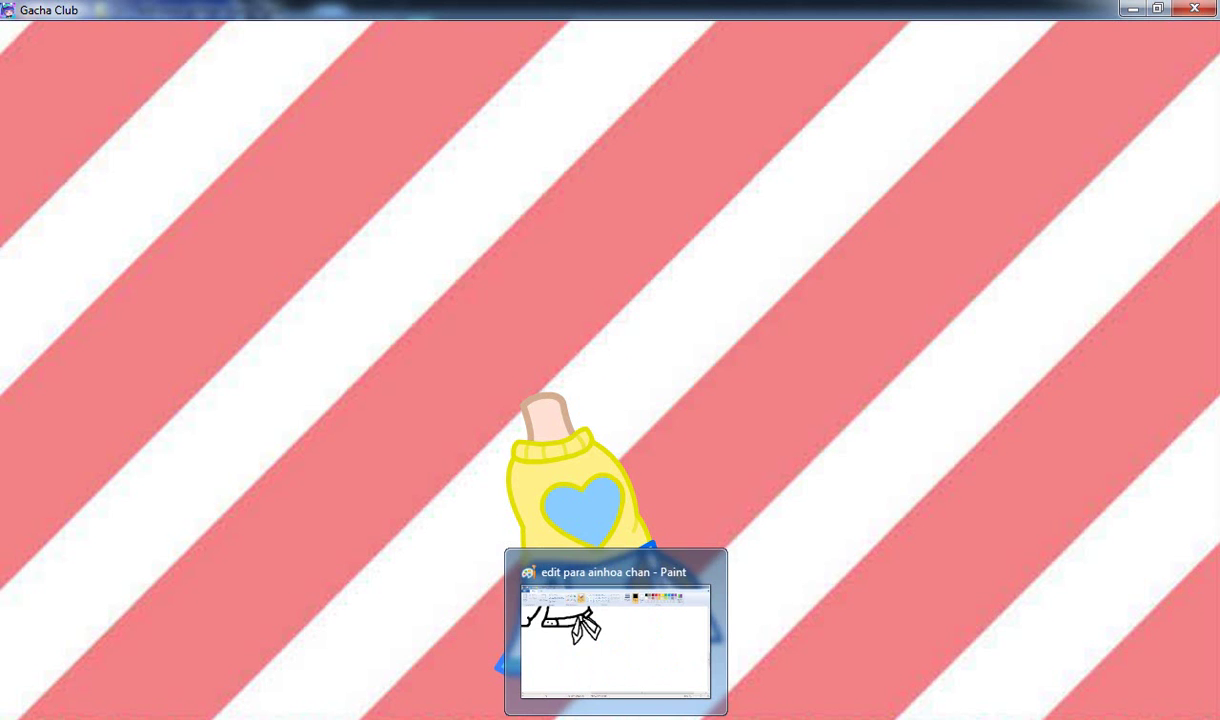
left_click(616, 719)
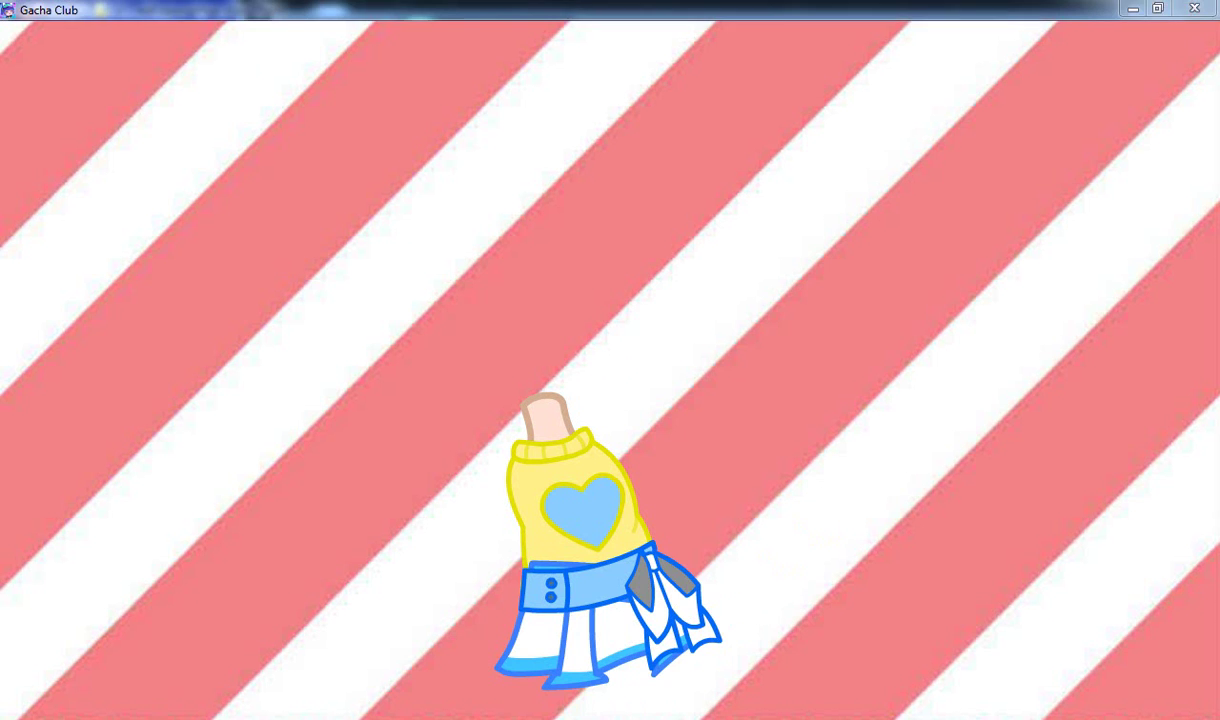
left_click_drag(760, 692, 665, 691)
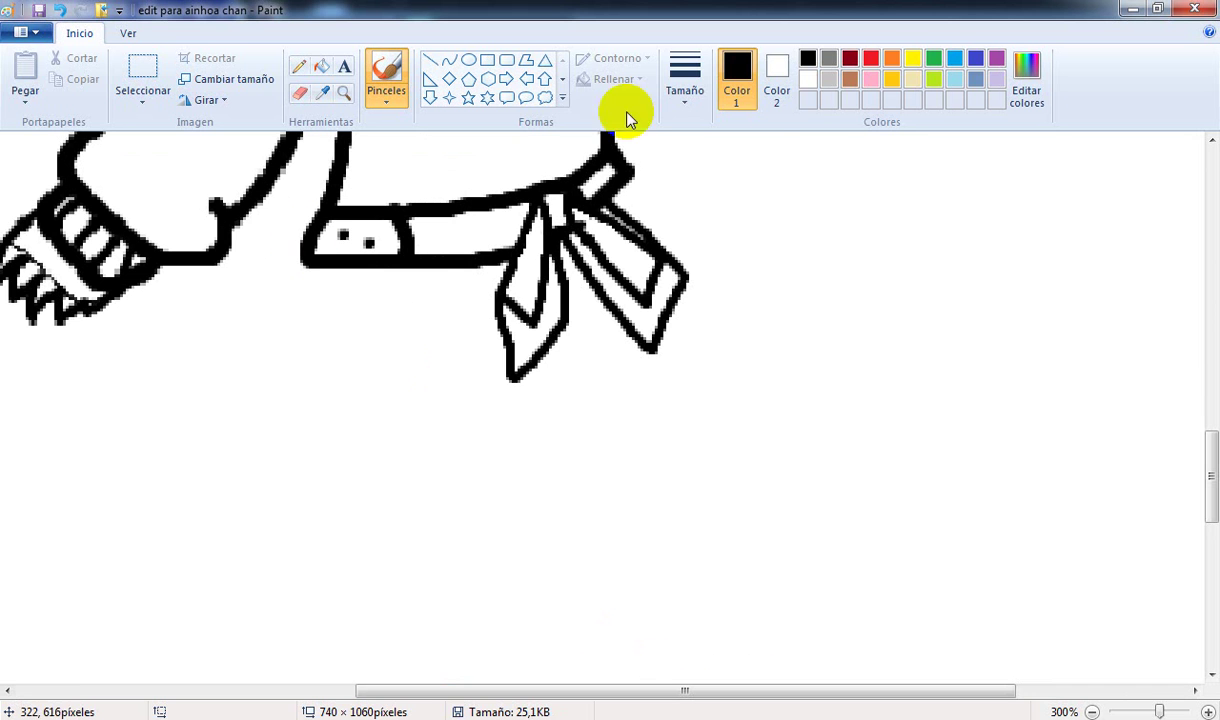
left_click(685, 78)
left_click(703, 191)
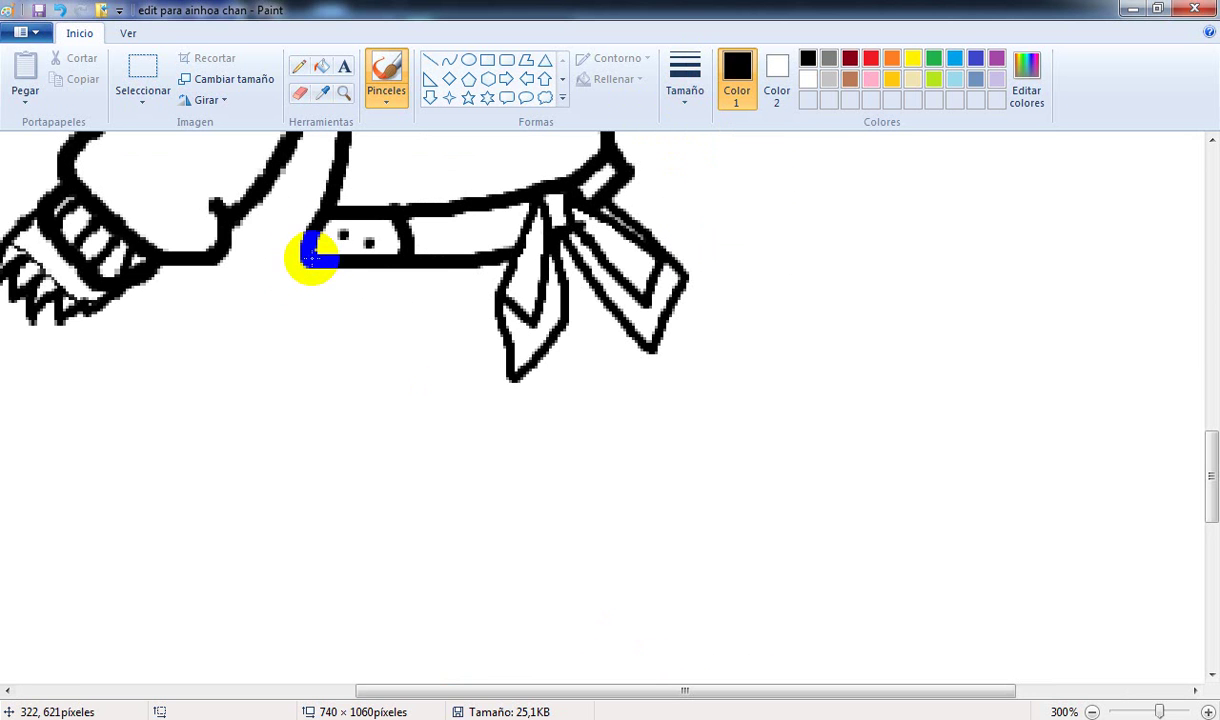
left_click_drag(312, 258, 224, 398)
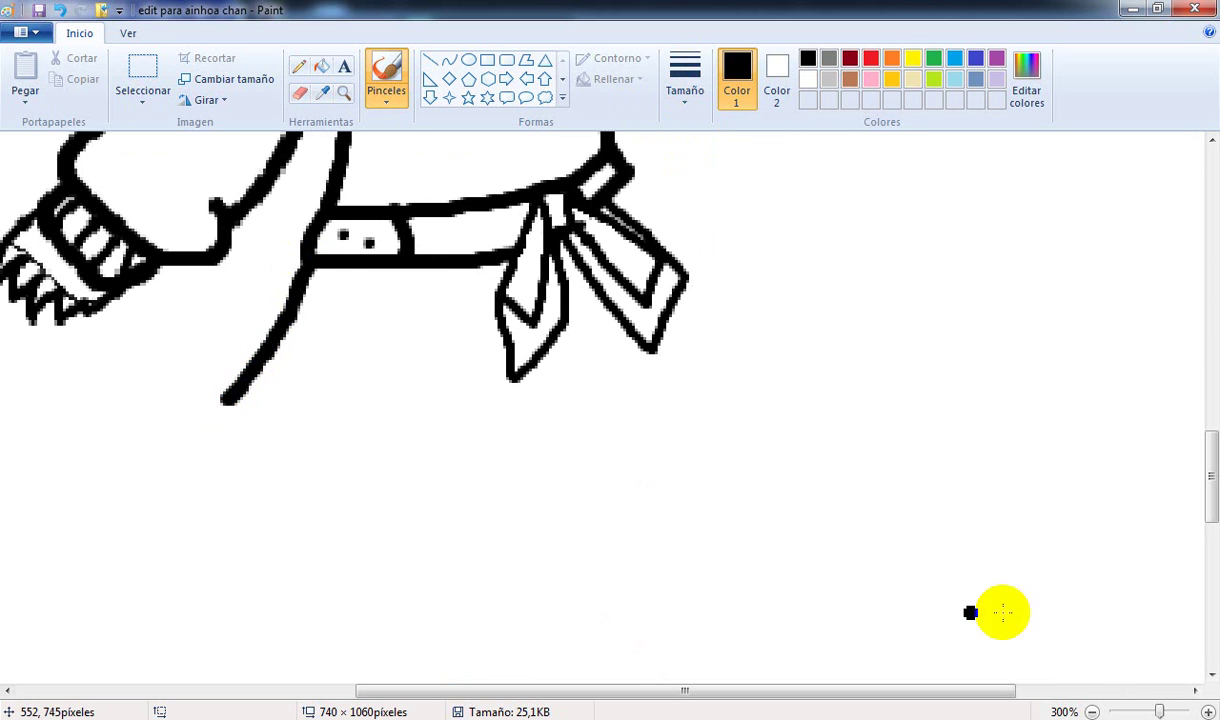
Step: Draw the inner edge and hem of the skirt's first pleat below the buttoned part of the belt, matching the reference
left_click(1092, 711)
left_click(1093, 711)
left_click(1093, 711)
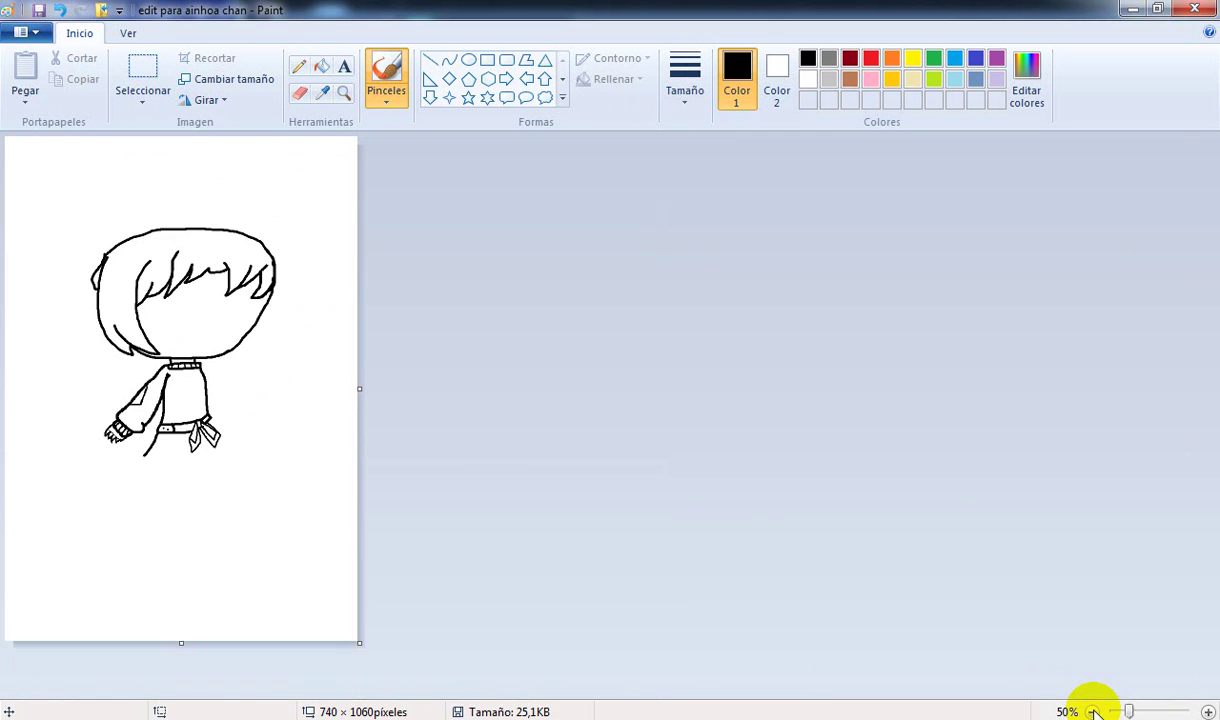
left_click(1211, 711)
left_click(1211, 711)
left_click(1211, 711)
mouse_move(1210, 238)
left_mouse_down()
mouse_move(1198, 513)
mouse_move(1200, 485)
left_mouse_up()
left_click_drag(592, 695, 836, 690)
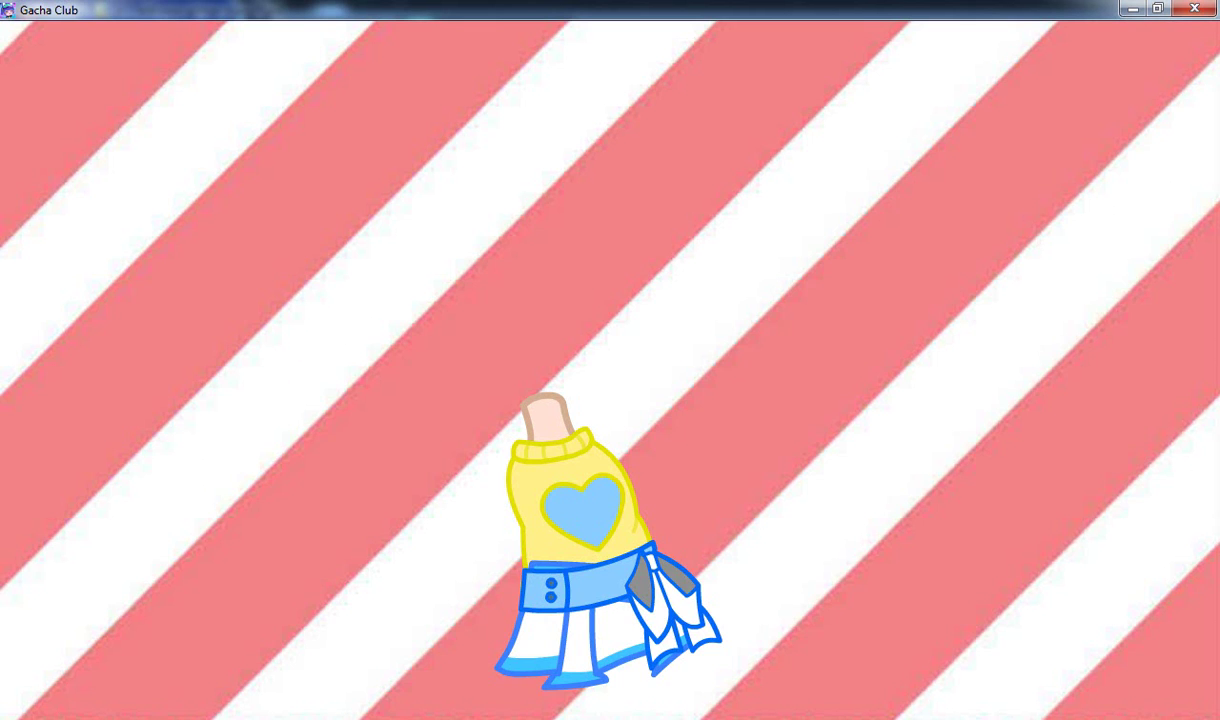
left_click(615, 719)
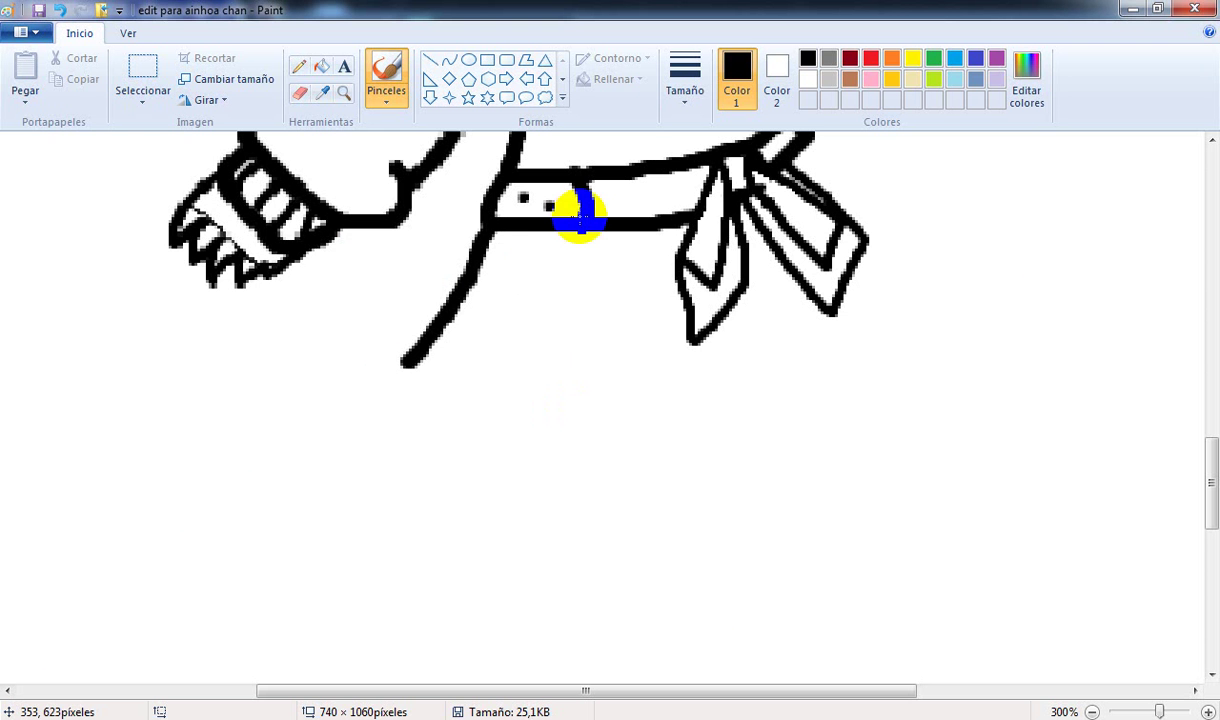
mouse_move(585, 215)
left_mouse_down()
mouse_move(506, 357)
mouse_move(457, 382)
mouse_move(413, 374)
mouse_move(445, 329)
left_mouse_up()
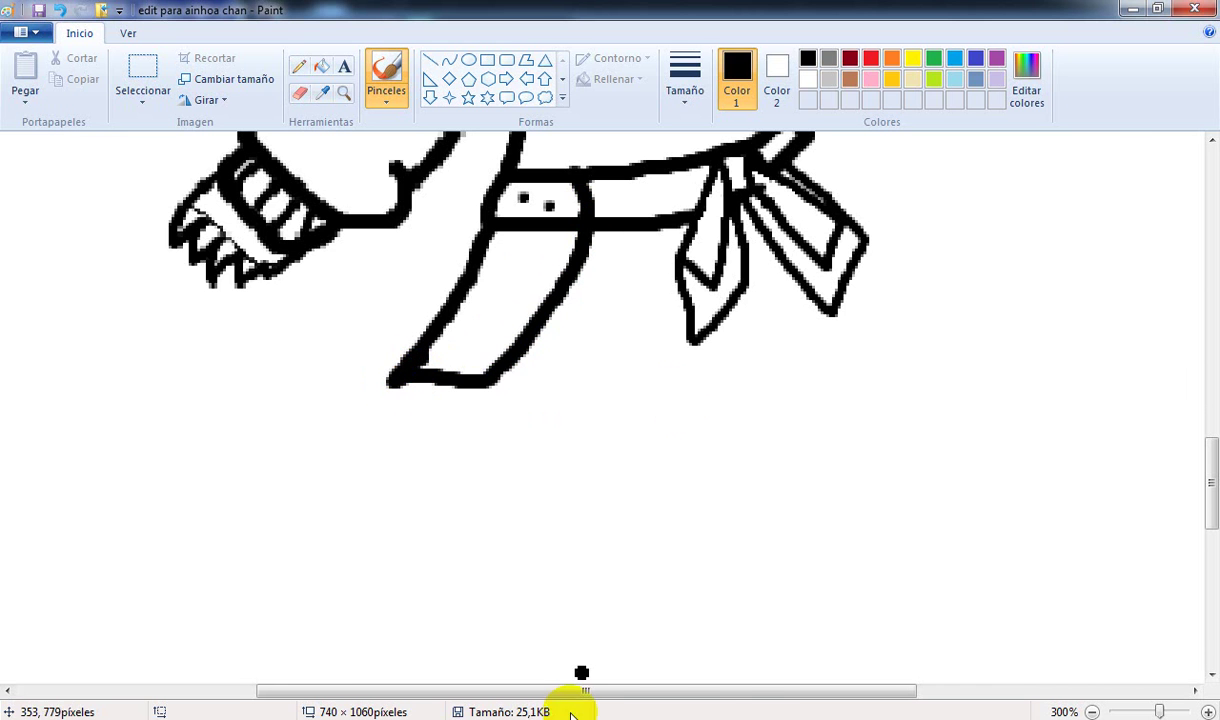
Step: Draw the skirt's second and third pleats from the belt to behind the bow's front tail, checking the Gacha Club reference
left_click(568, 719)
left_click(615, 719)
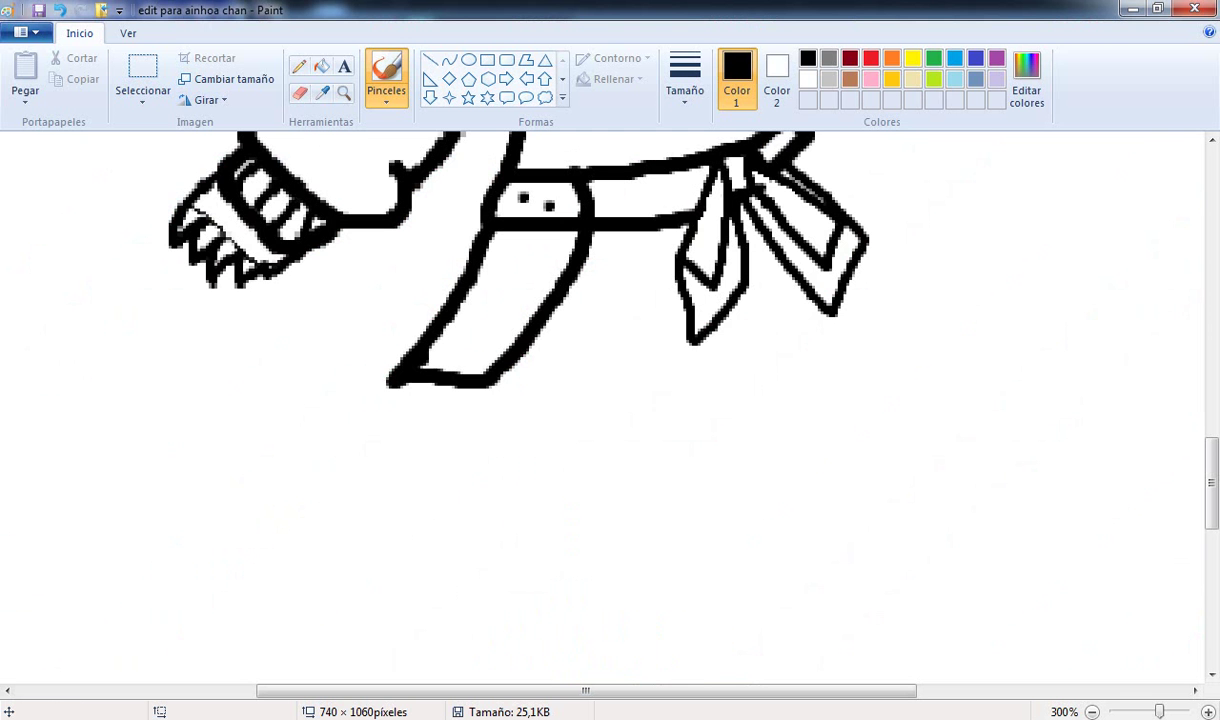
mouse_move(462, 396)
left_mouse_down()
mouse_move(624, 405)
mouse_move(608, 331)
mouse_move(632, 243)
left_mouse_up()
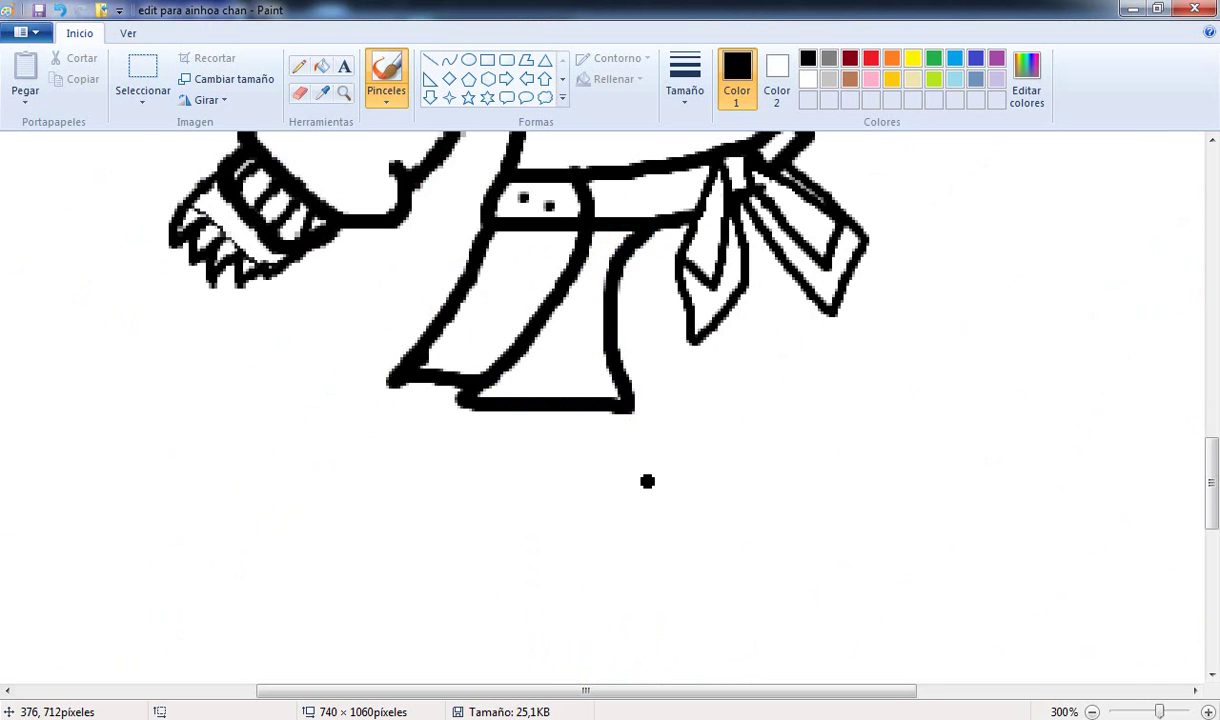
left_click(568, 719)
left_click(615, 719)
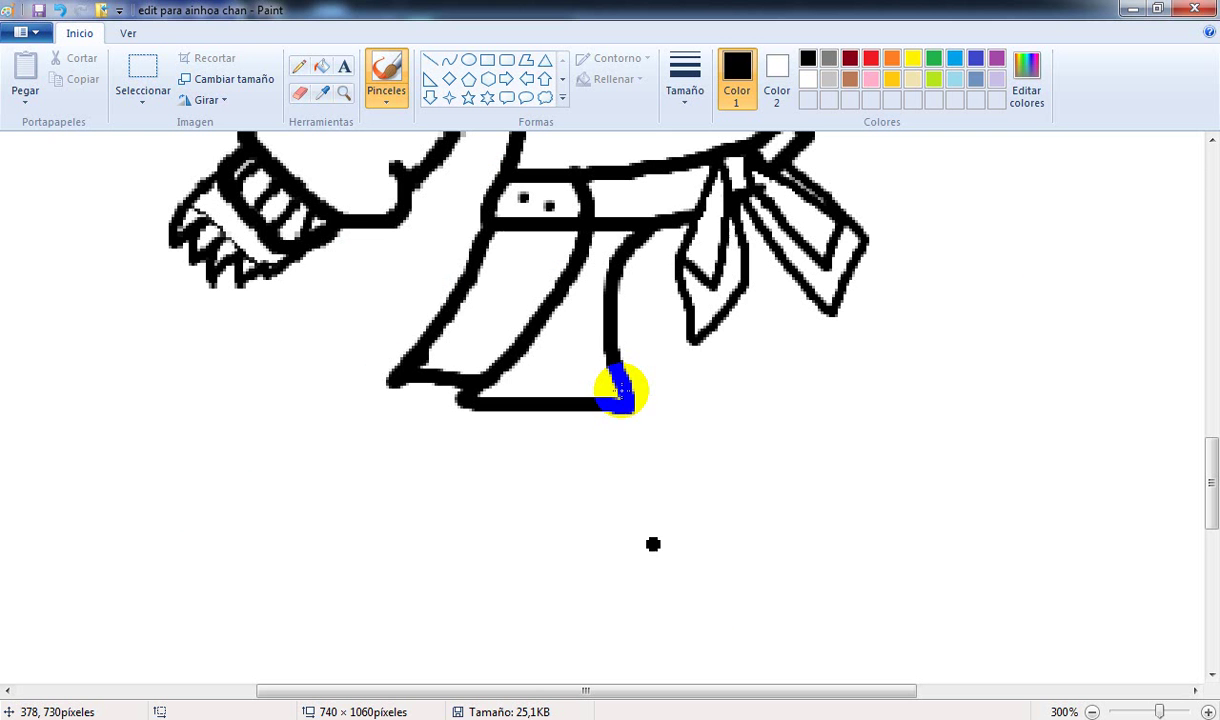
mouse_move(631, 373)
left_mouse_down()
mouse_move(752, 358)
mouse_move(728, 306)
left_mouse_up()
Step: Check the Gacha Club reference and draw the skirt's rear panel behind the bow, from the belt's end round to the third pleat
left_click(565, 711)
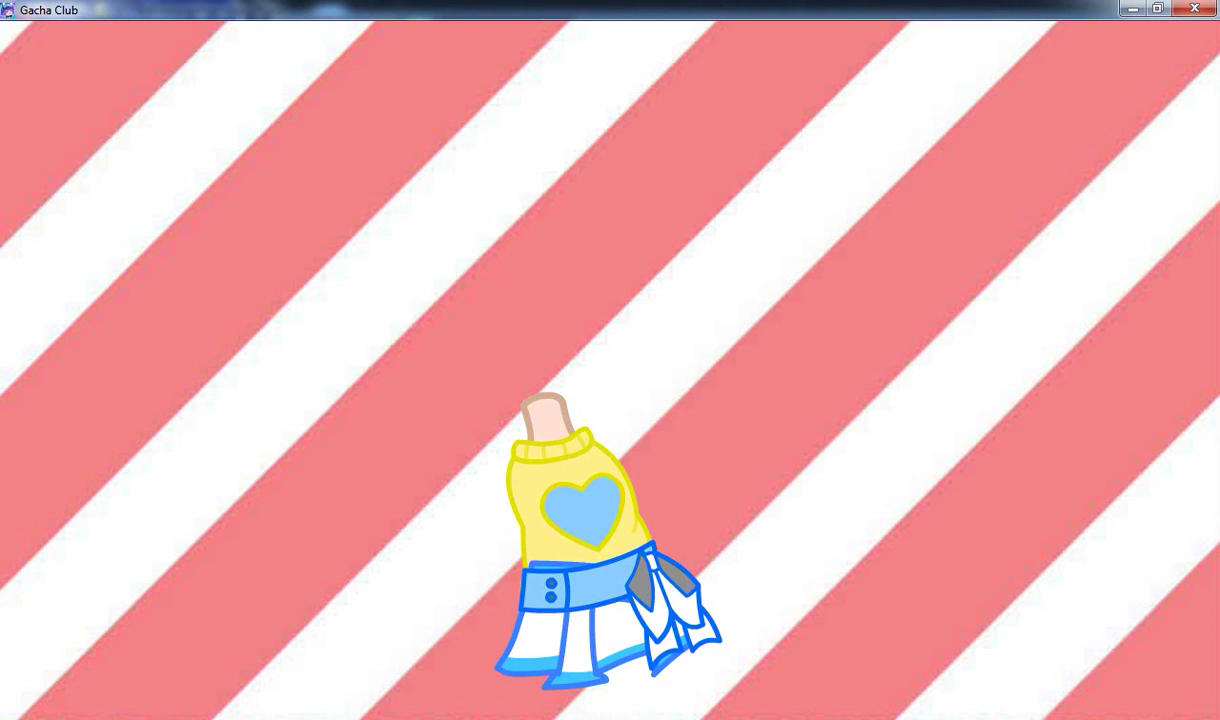
left_click(615, 718)
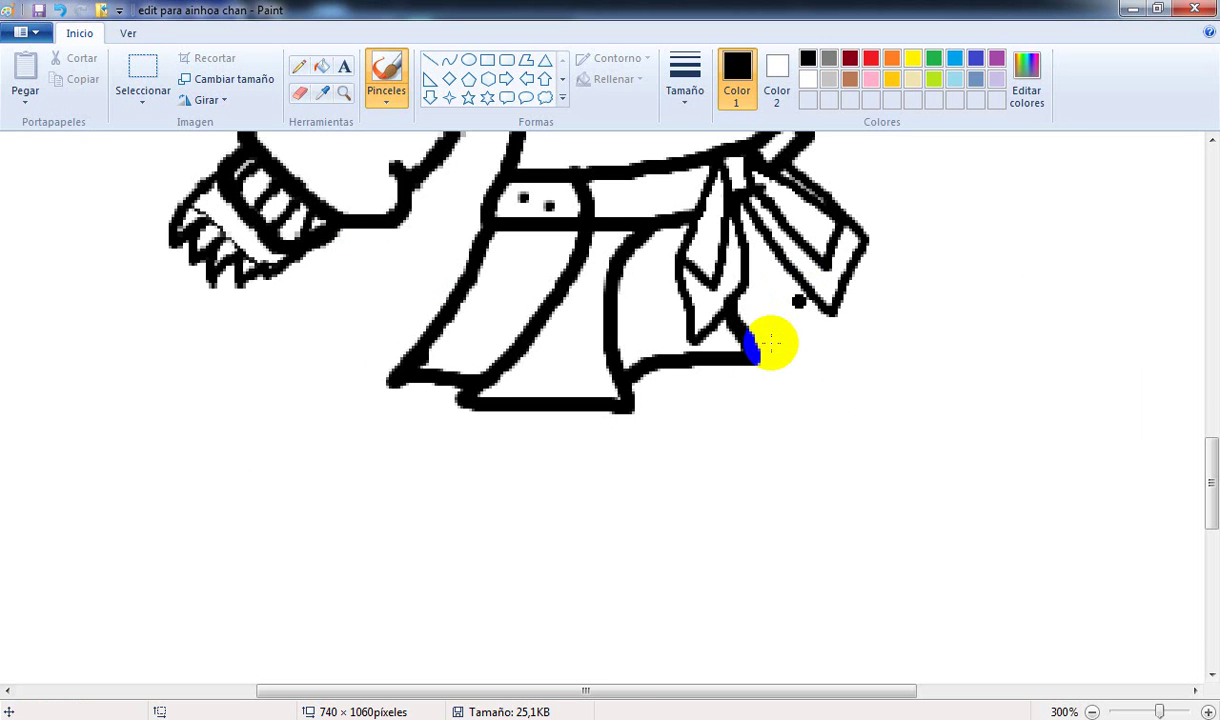
left_click(563, 715)
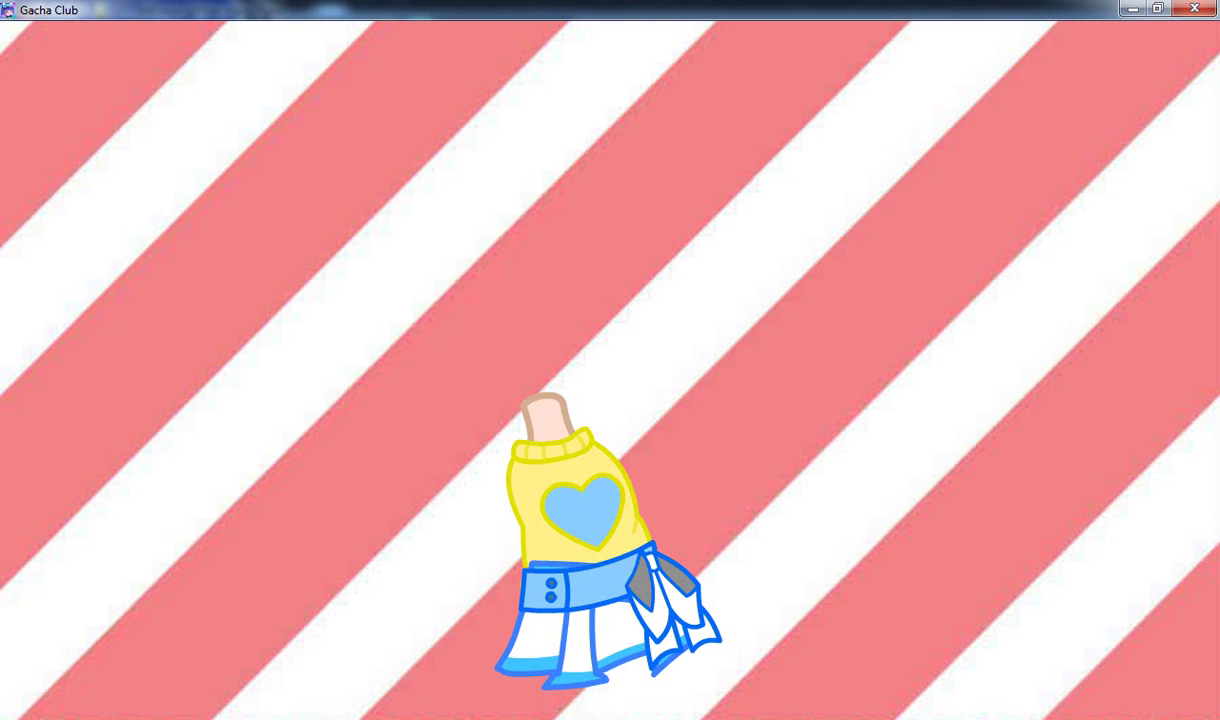
left_click(615, 717)
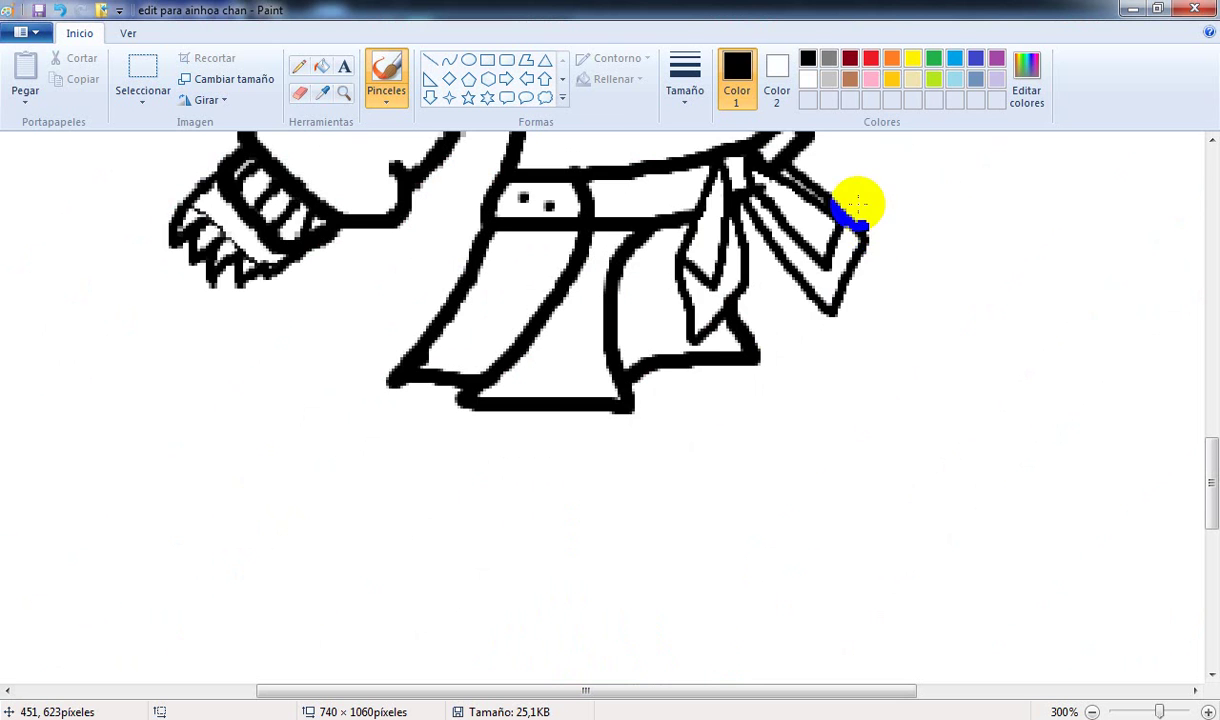
scroll(840, 240, "up", 3)
mouse_move(808, 270)
left_mouse_down()
mouse_move(912, 475)
mouse_move(850, 510)
mouse_move(777, 453)
mouse_move(757, 483)
mouse_move(755, 453)
mouse_move(776, 450)
mouse_move(740, 417)
mouse_move(797, 443)
mouse_move(904, 538)
mouse_move(884, 468)
left_mouse_up()
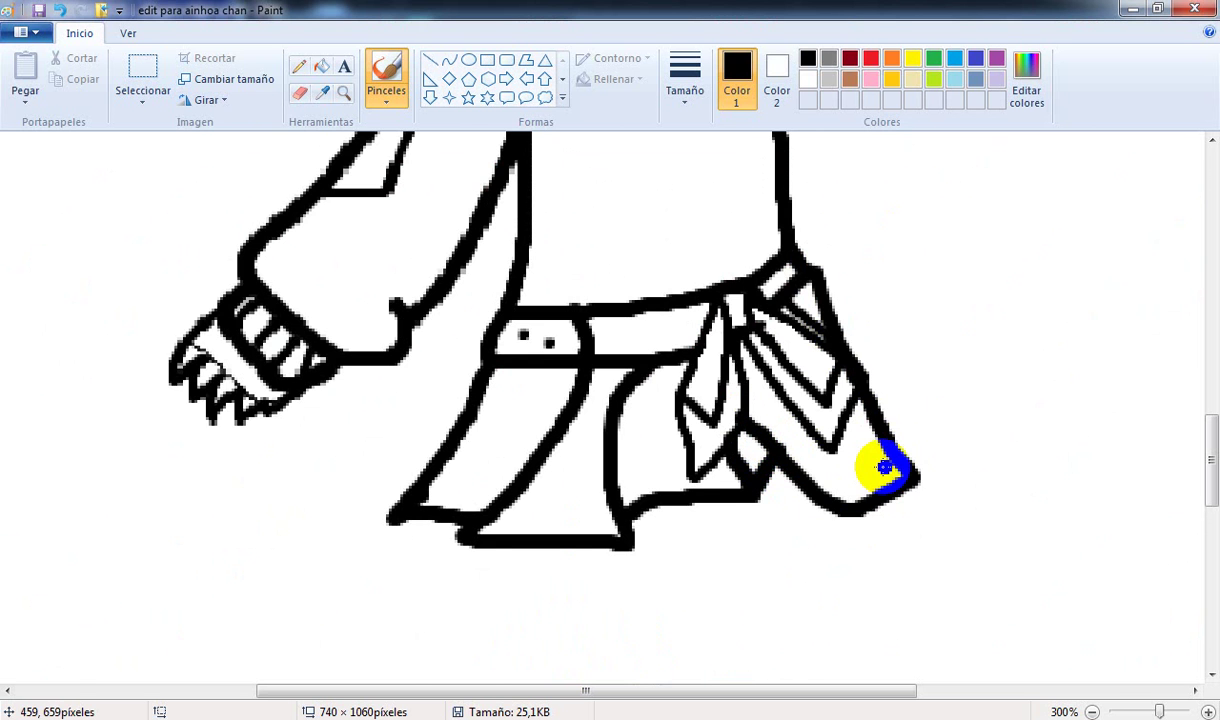
scroll(884, 465, "up", 3)
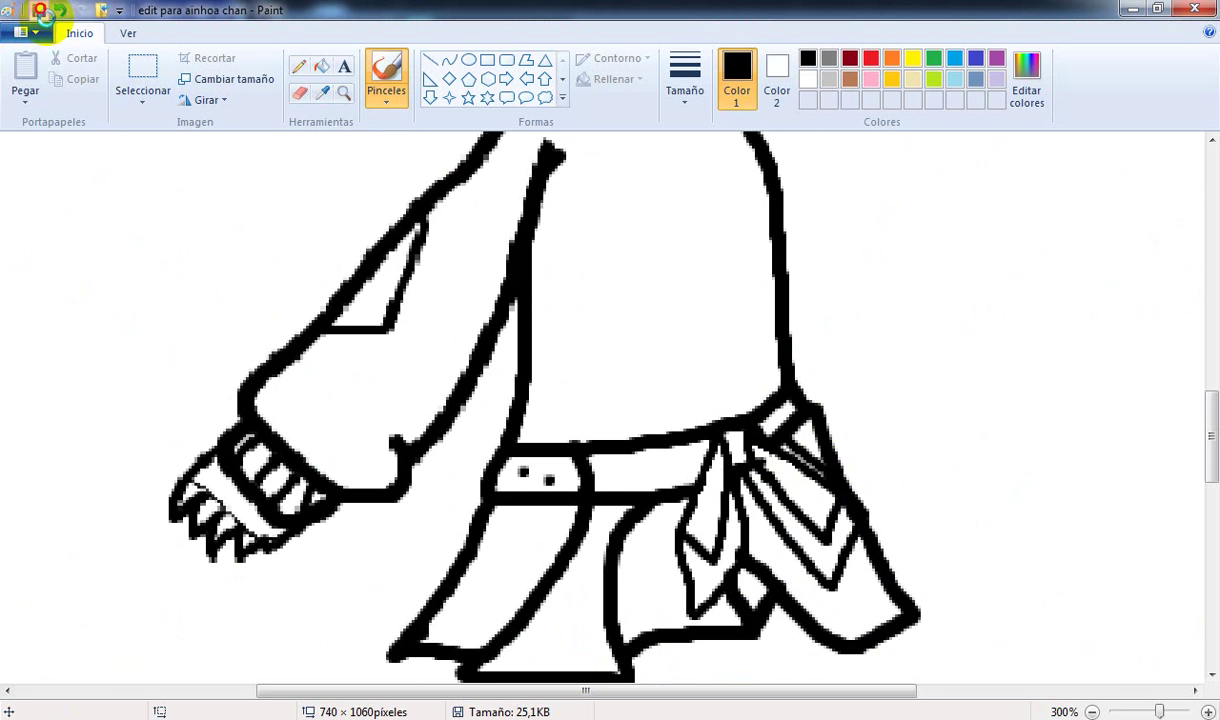
Step: Draw the trim line just above the hem across all the skirt's pleats and its rear panel with a thinner brush
scroll(381, 423, "down", 3)
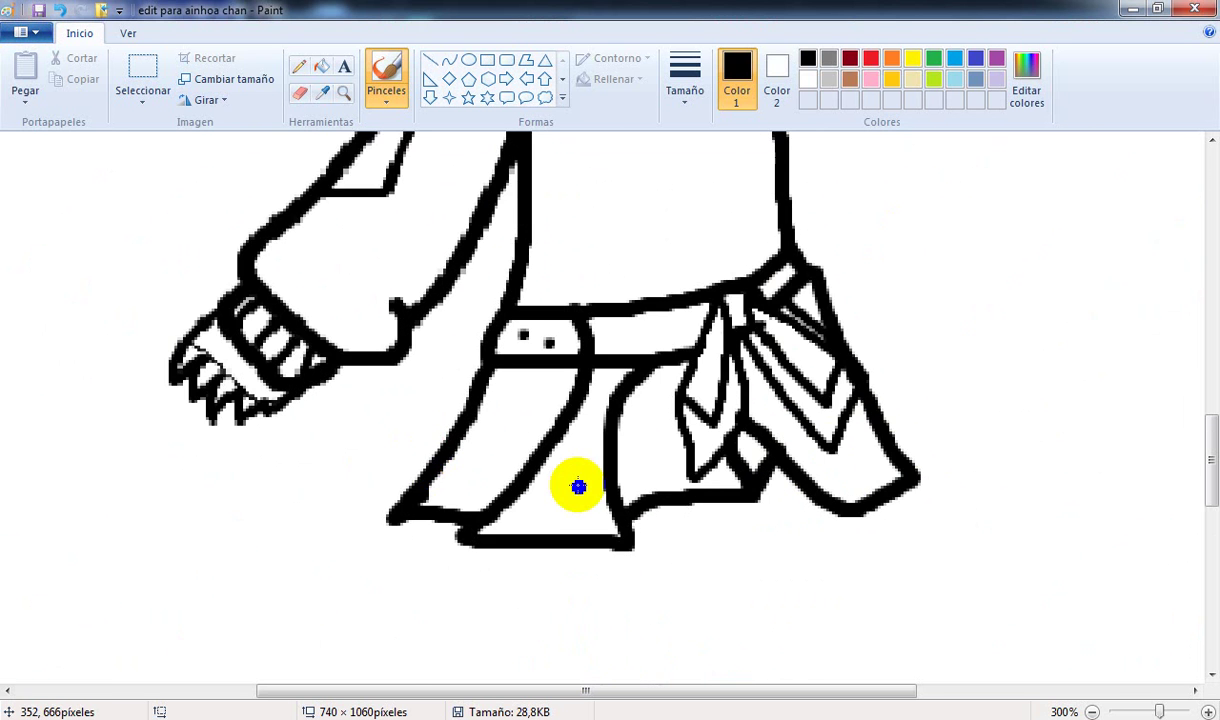
left_click(685, 80)
left_click(700, 165)
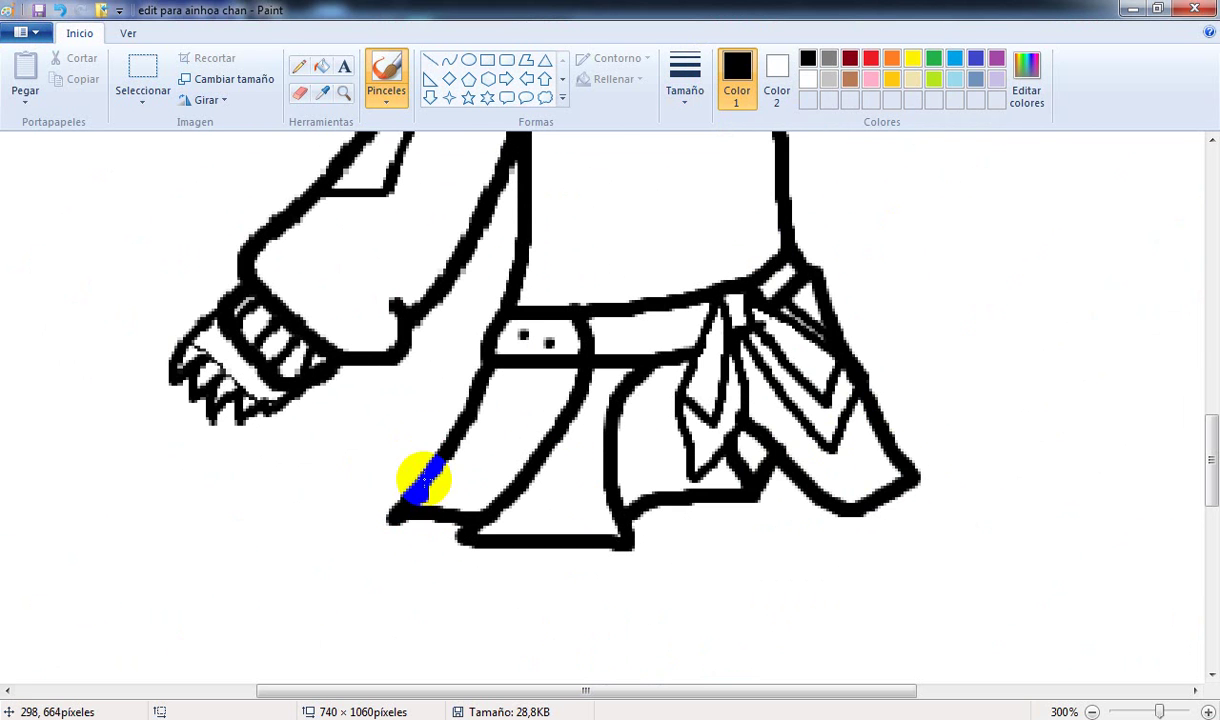
left_click_drag(427, 487, 474, 484)
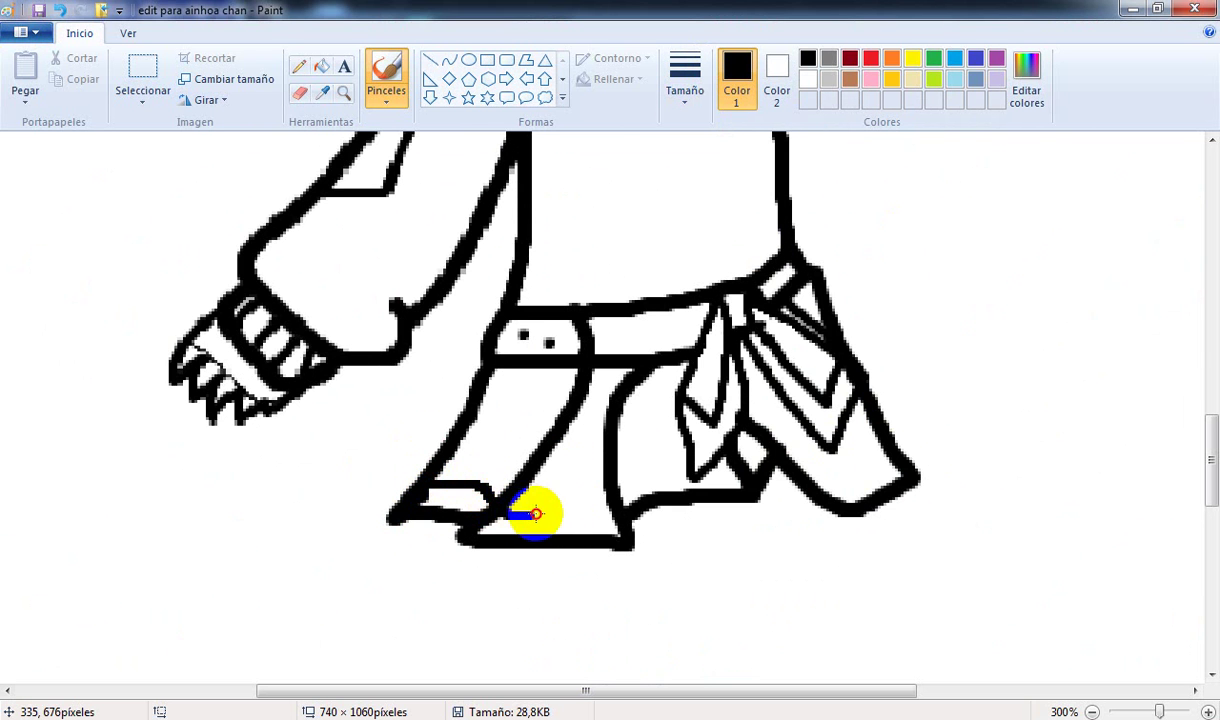
left_click_drag(615, 492, 659, 471)
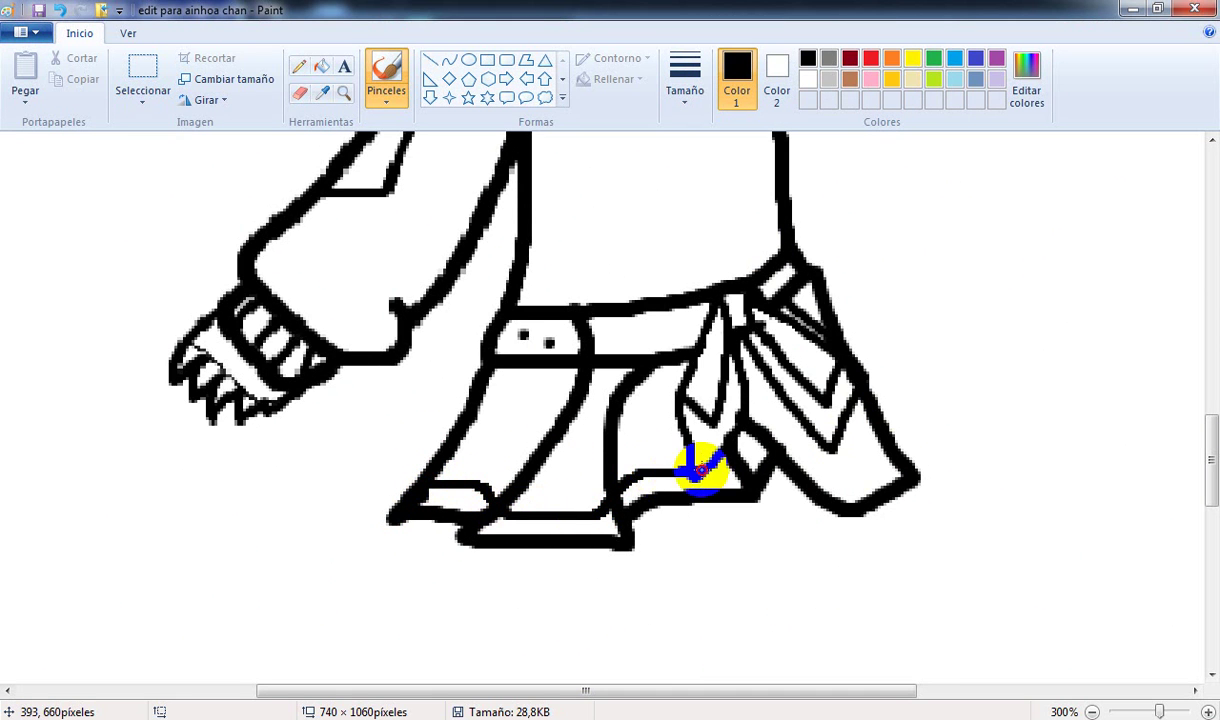
mouse_move(752, 440)
left_mouse_down()
mouse_move(810, 453)
mouse_move(762, 445)
mouse_move(783, 433)
mouse_move(821, 459)
left_mouse_up()
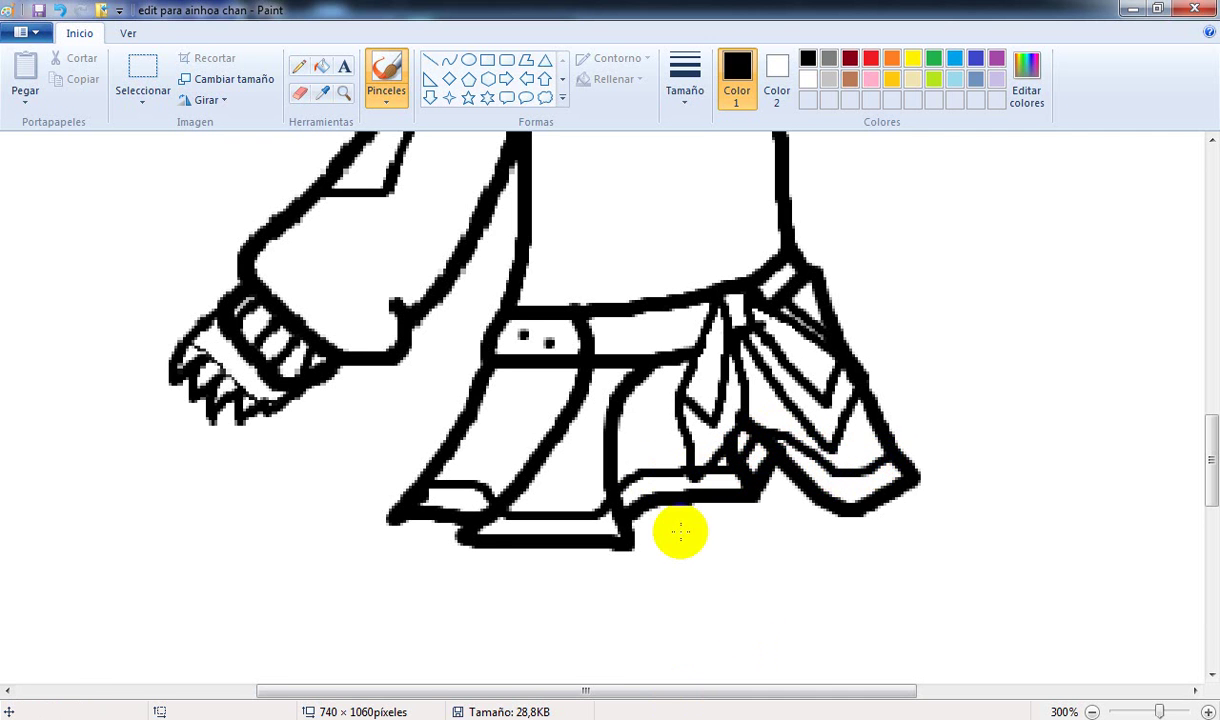
Step: Save the drawing and draw the back arm's upper edge slanting down from the collar with a thicker brush
scroll(771, 341, "up", 6)
left_click(757, 64)
left_click(690, 77)
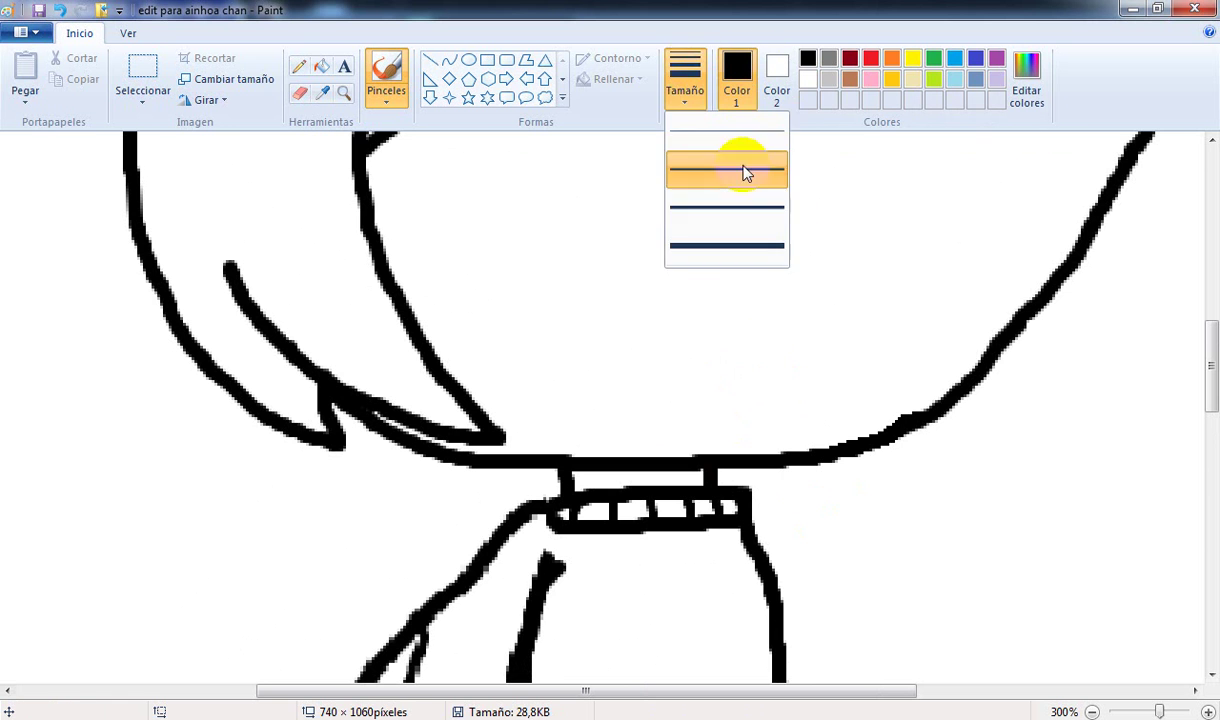
left_click(748, 207)
left_click_drag(721, 679, 960, 680)
scroll(430, 395, "down", 3)
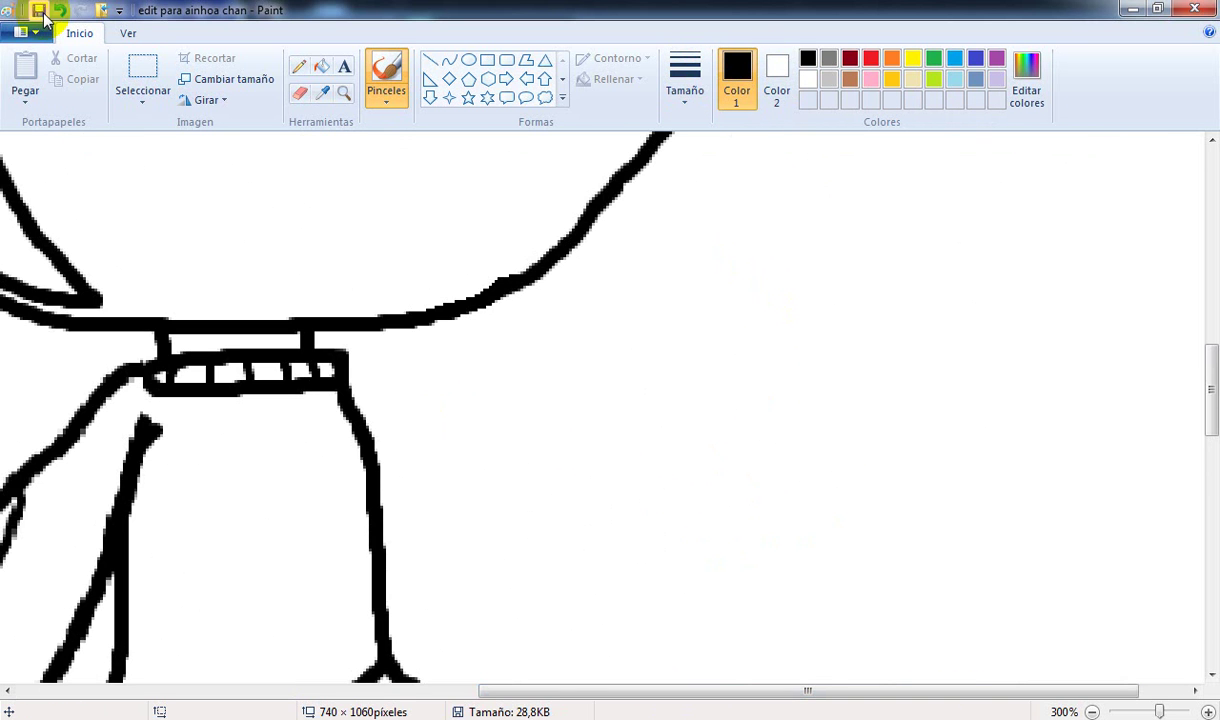
left_click(40, 12)
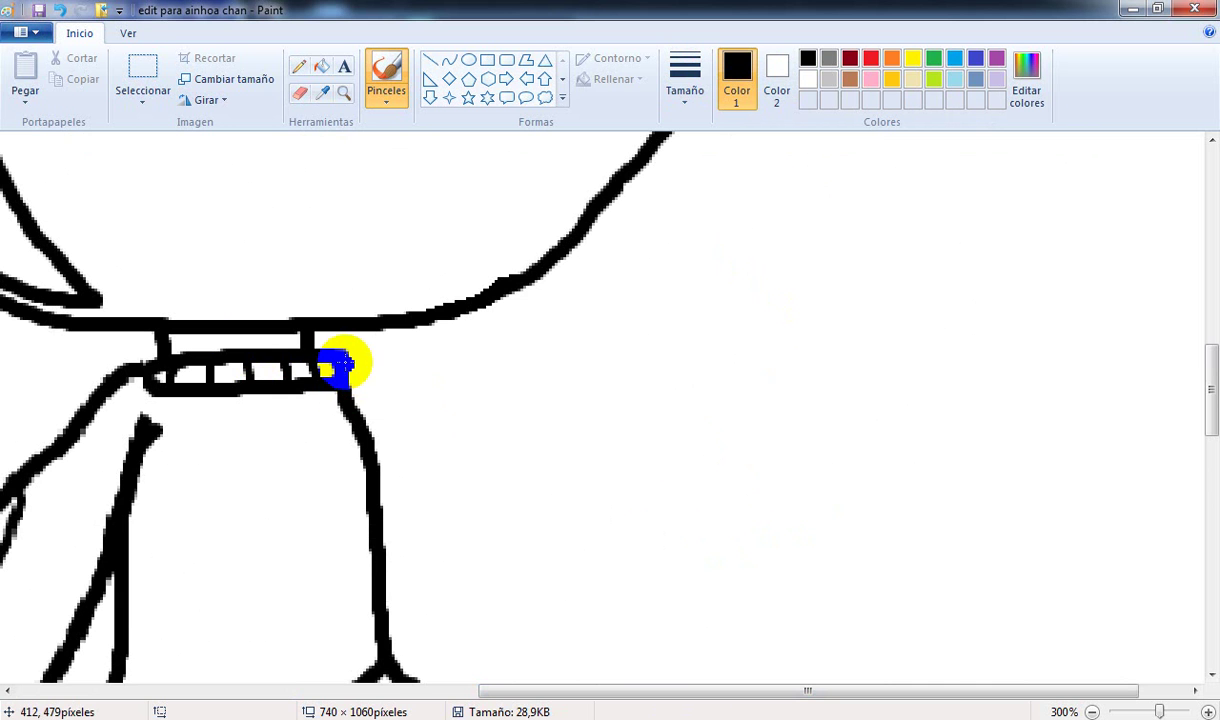
left_click_drag(365, 357, 565, 585)
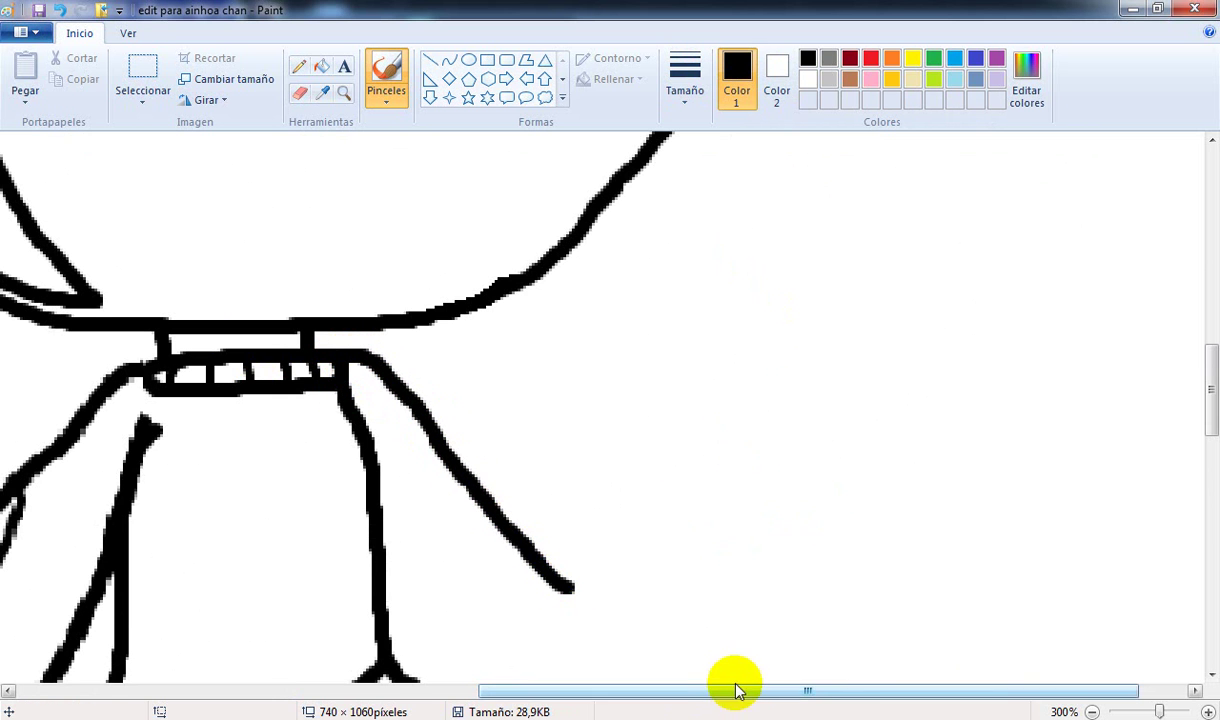
Step: Switch to Gacha Club, display only the back shoulder and back hand, step the right-hand pose back, and view the arm enlarged
left_click_drag(730, 690, 616, 690)
left_click(661, 615)
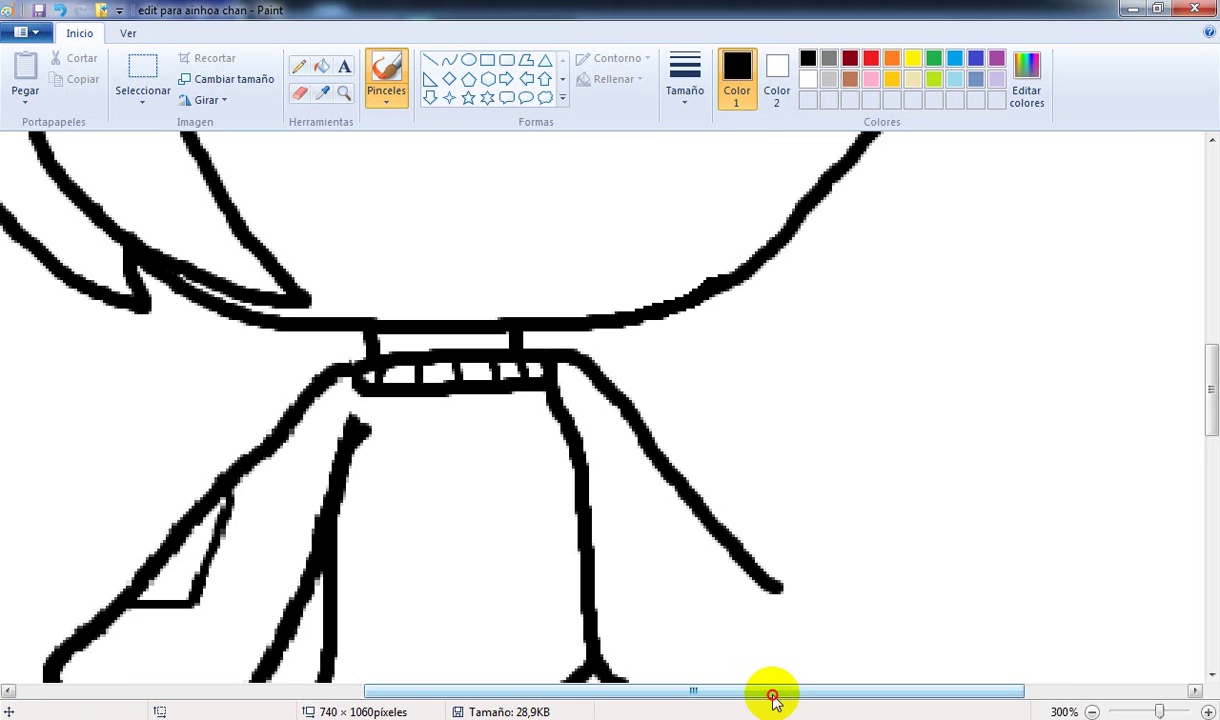
left_click_drag(771, 692, 844, 695)
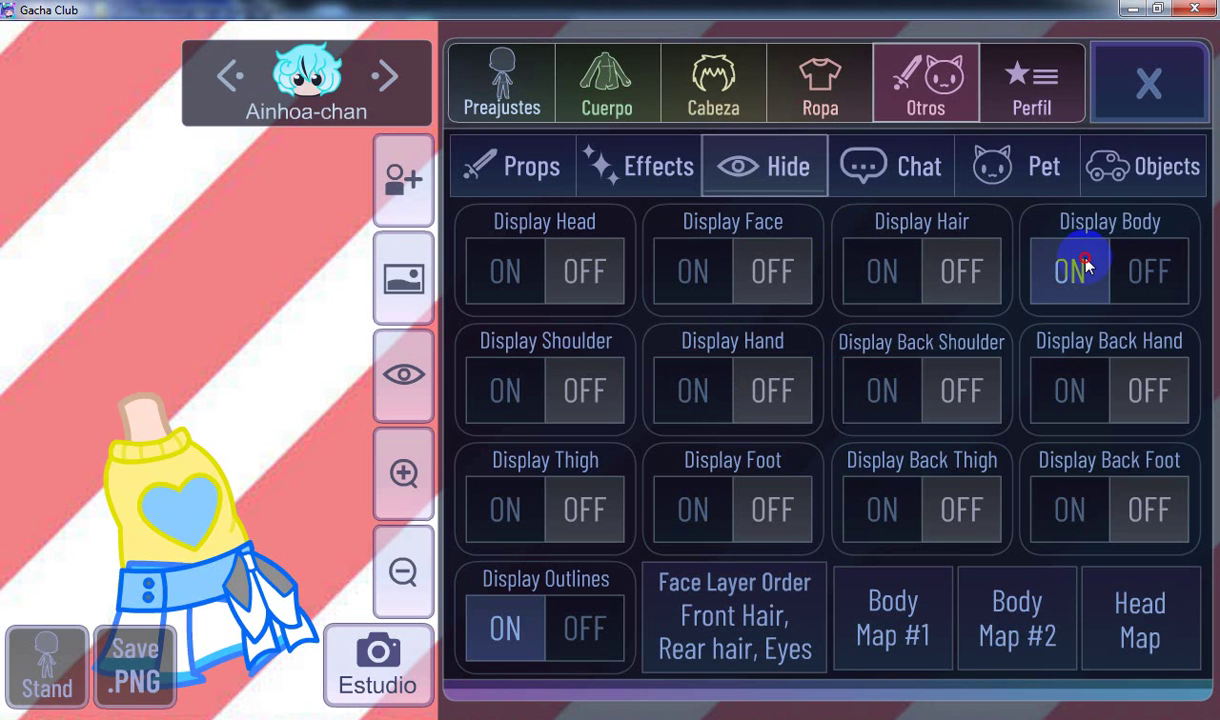
left_click(1075, 265)
left_click(959, 385)
left_click(1089, 373)
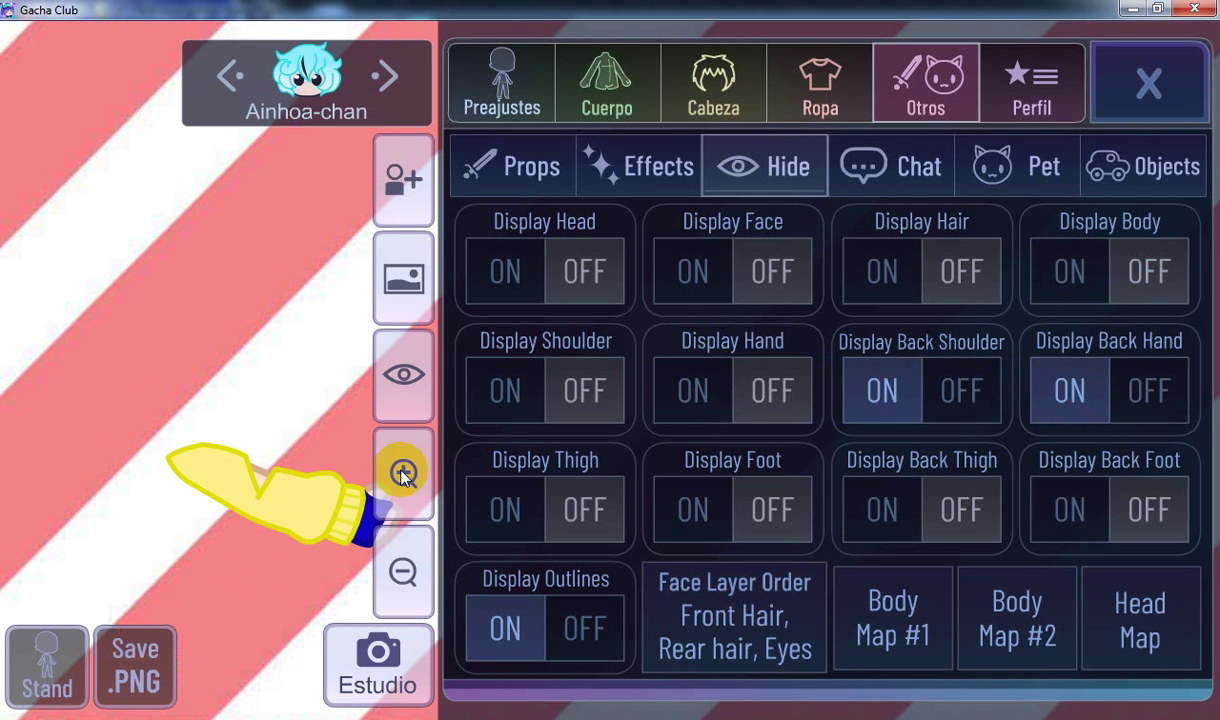
left_click(607, 80)
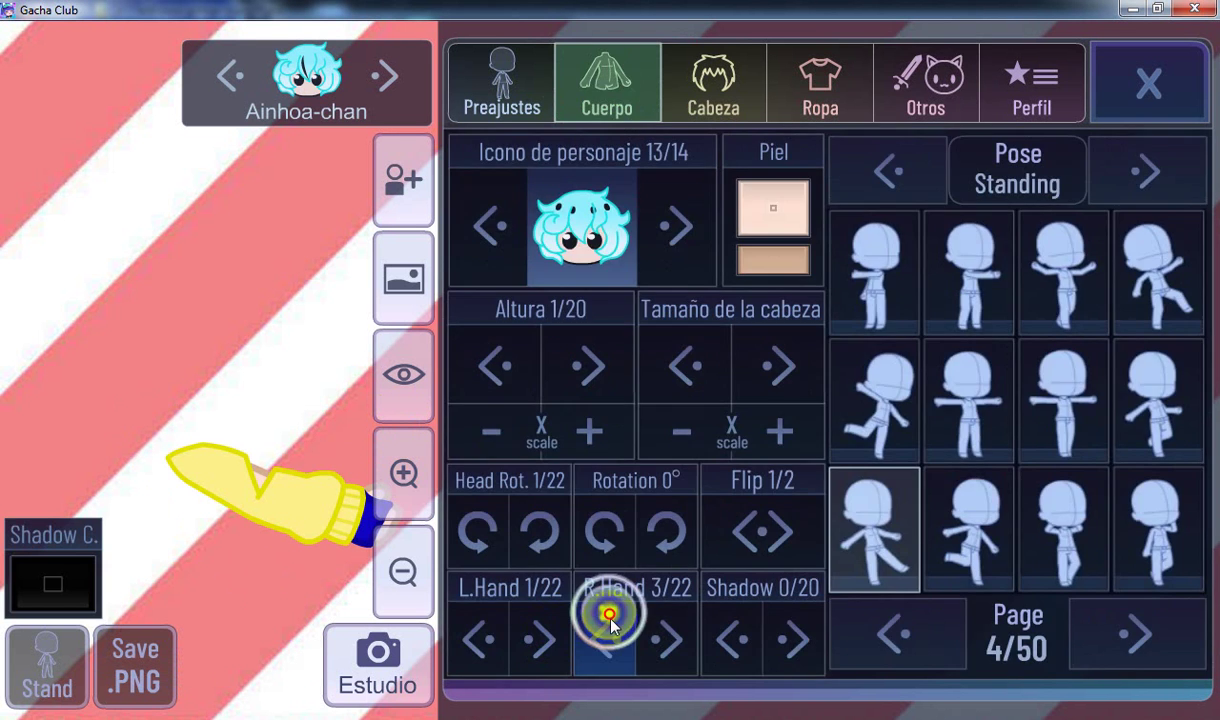
left_click(604, 640)
left_click(403, 475)
left_click(405, 374)
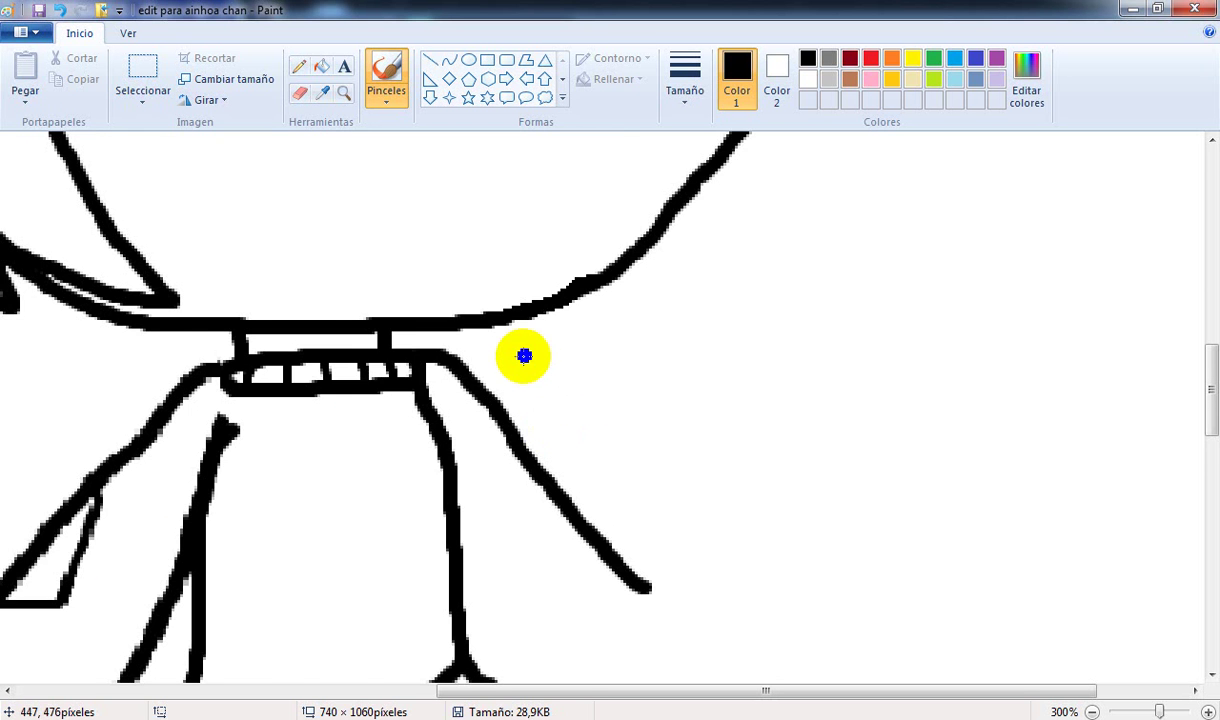
Step: Try to draw the back arm's raised forearm with a flat sleeve end and its underside meeting the torso, and undo it
scroll(522, 356, "down", 3)
scroll(605, 407, "up", 3)
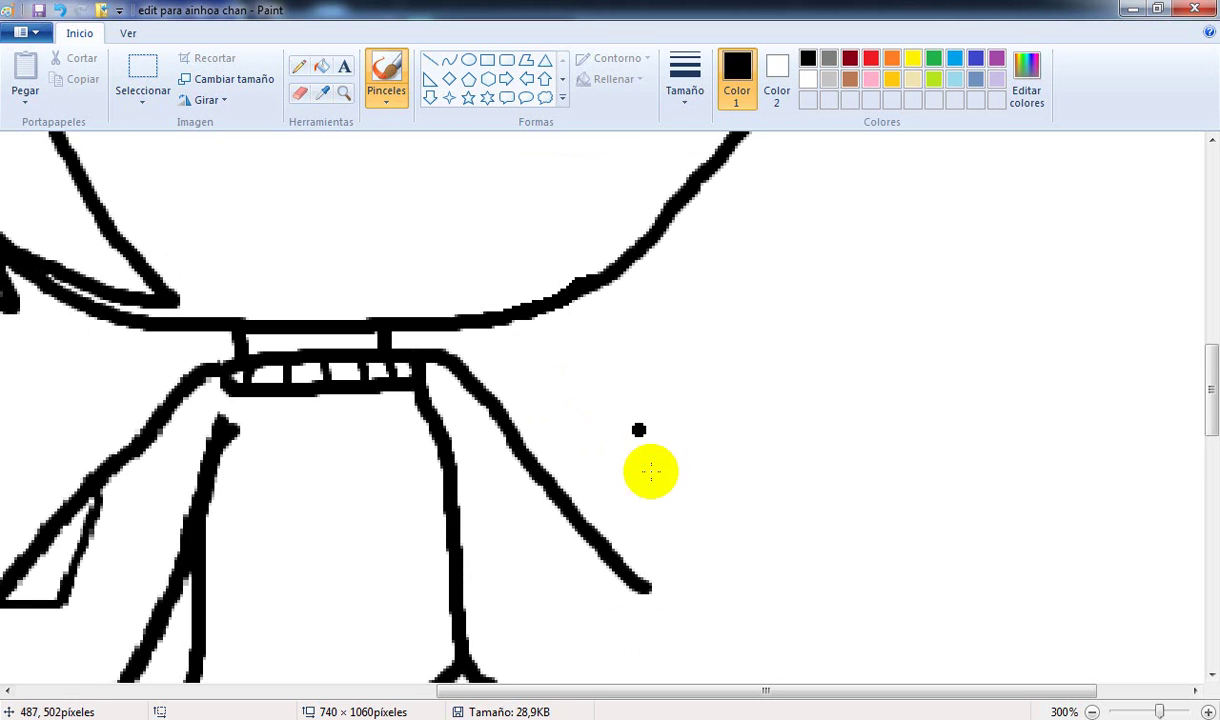
mouse_move(650, 567)
left_mouse_down()
mouse_move(634, 466)
mouse_move(642, 319)
mouse_move(662, 302)
mouse_move(720, 297)
mouse_move(853, 304)
mouse_move(798, 542)
mouse_move(748, 645)
mouse_move(728, 657)
mouse_move(620, 654)
mouse_move(545, 633)
mouse_move(455, 537)
left_mouse_up()
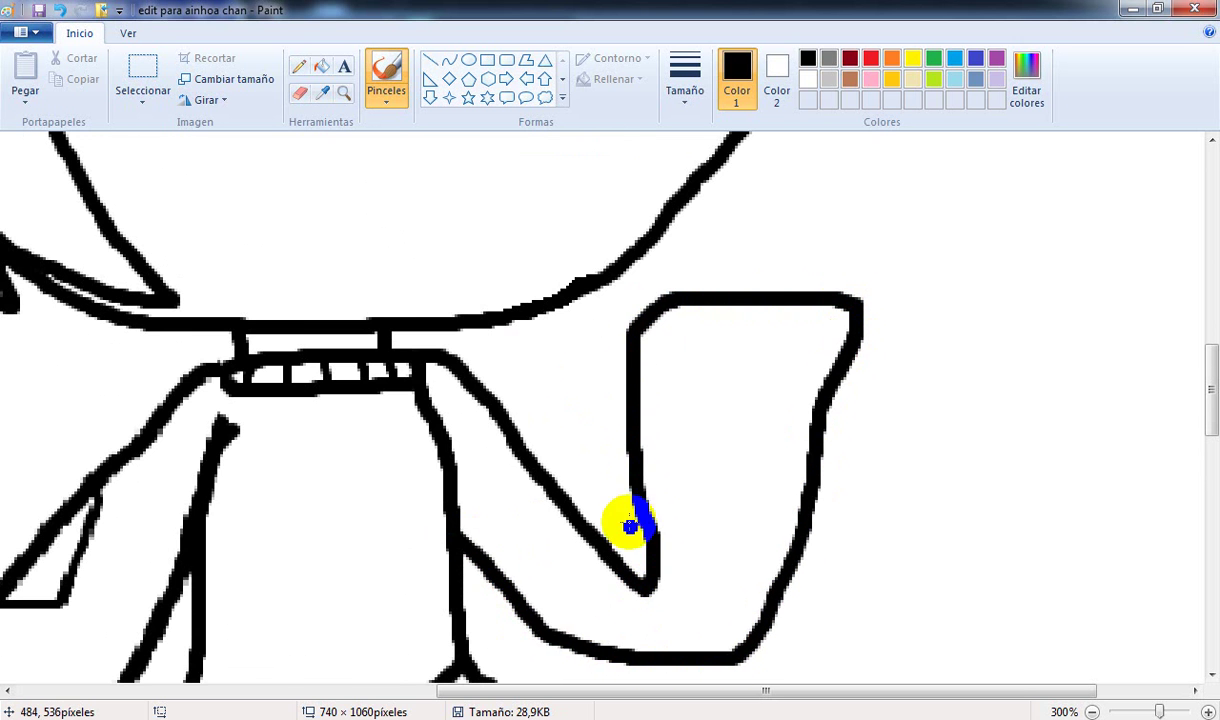
scroll(685, 555, "down", 3)
scroll(349, 245, "down", 4)
scroll(349, 245, "up", 4)
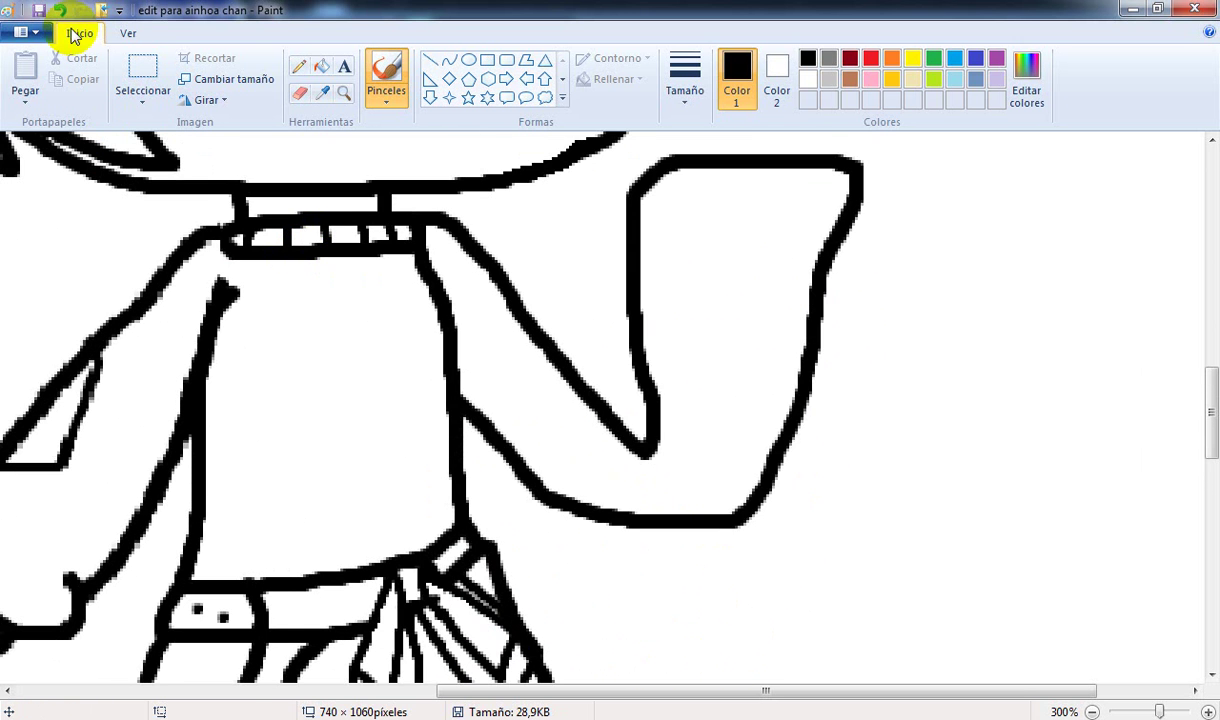
left_click(62, 12)
Step: Draw the back arm's underside from the torso round the elbow, and close the raised forearm with a rounded sleeve end
mouse_move(450, 375)
left_mouse_down()
mouse_move(452, 398)
mouse_move(583, 569)
mouse_move(642, 614)
mouse_move(743, 564)
mouse_move(909, 343)
mouse_move(928, 345)
left_mouse_up()
left_click(645, 451)
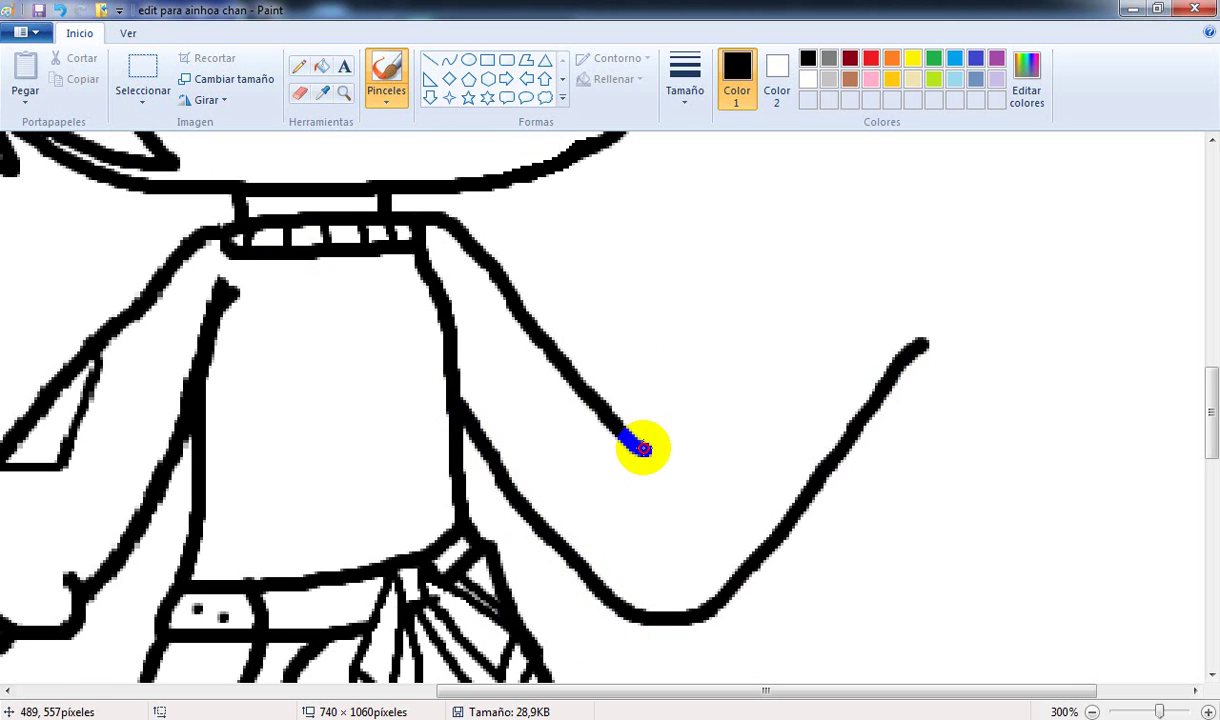
mouse_move(643, 449)
left_mouse_down()
mouse_move(711, 302)
mouse_move(753, 255)
mouse_move(837, 266)
mouse_move(911, 328)
left_mouse_up()
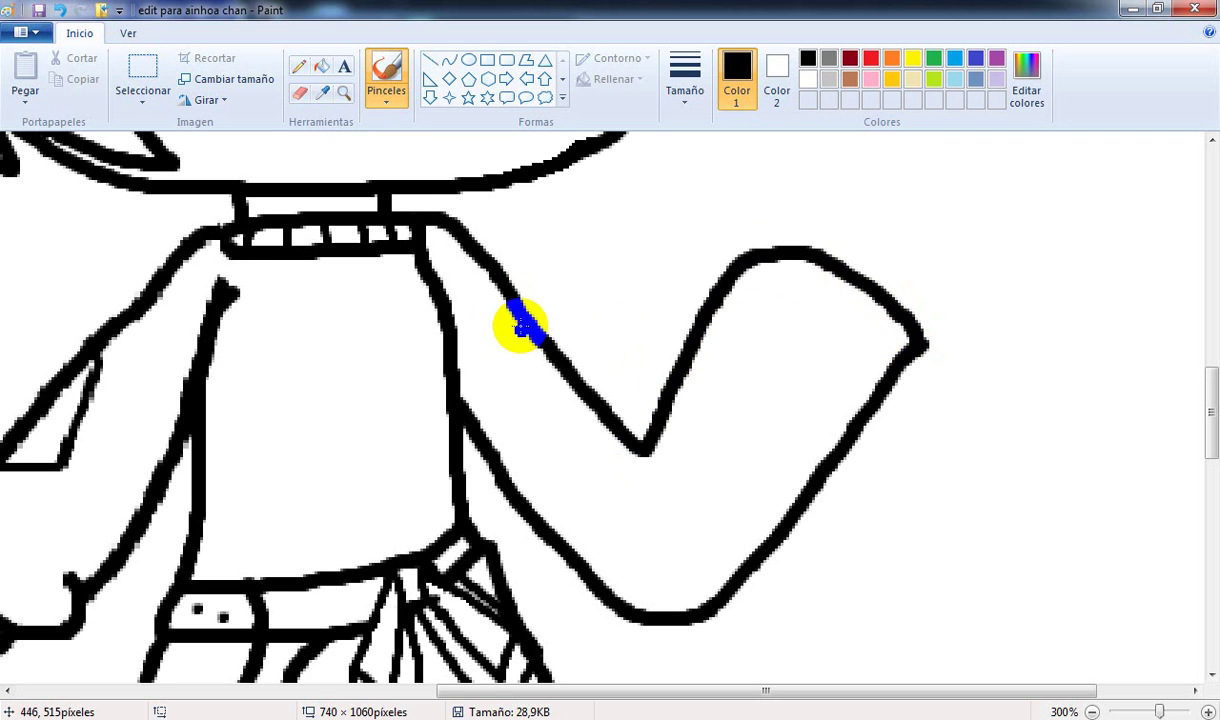
Step: Draw a triangular cutout on the back arm's upper edge, save the drawing, and erase the overshoot near the elbow crease
left_click_drag(513, 302, 518, 368)
left_click_drag(520, 416, 604, 422)
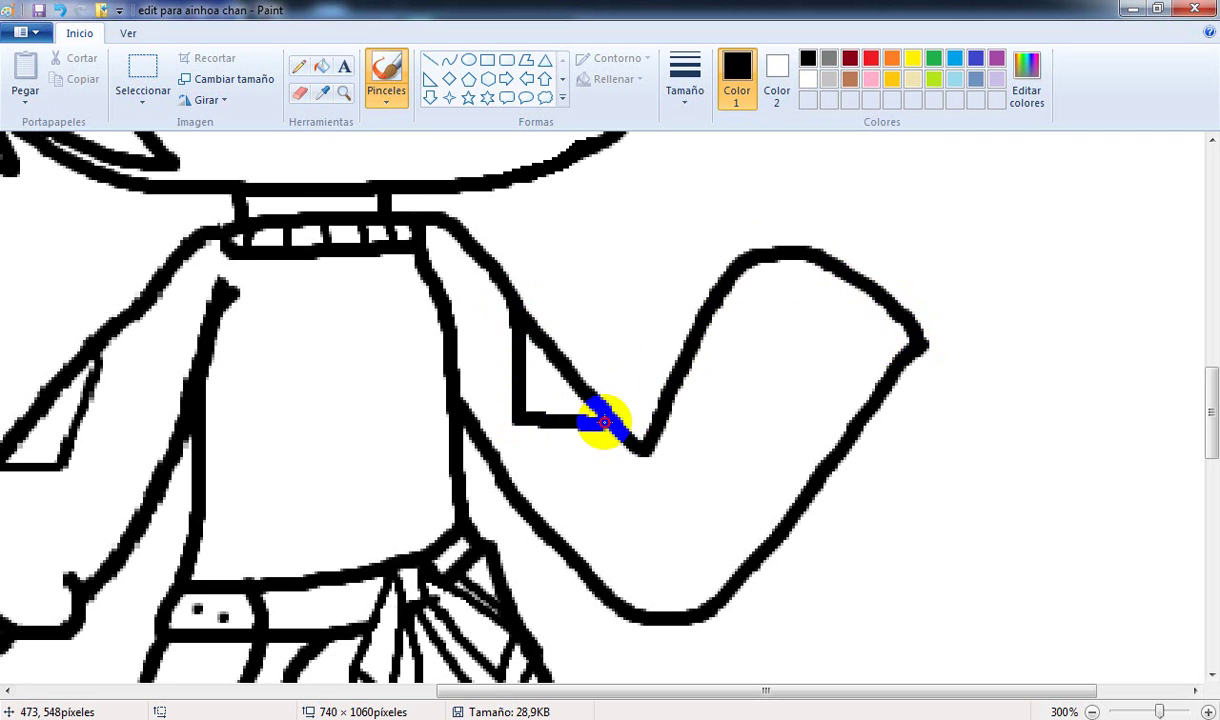
left_click(37, 6)
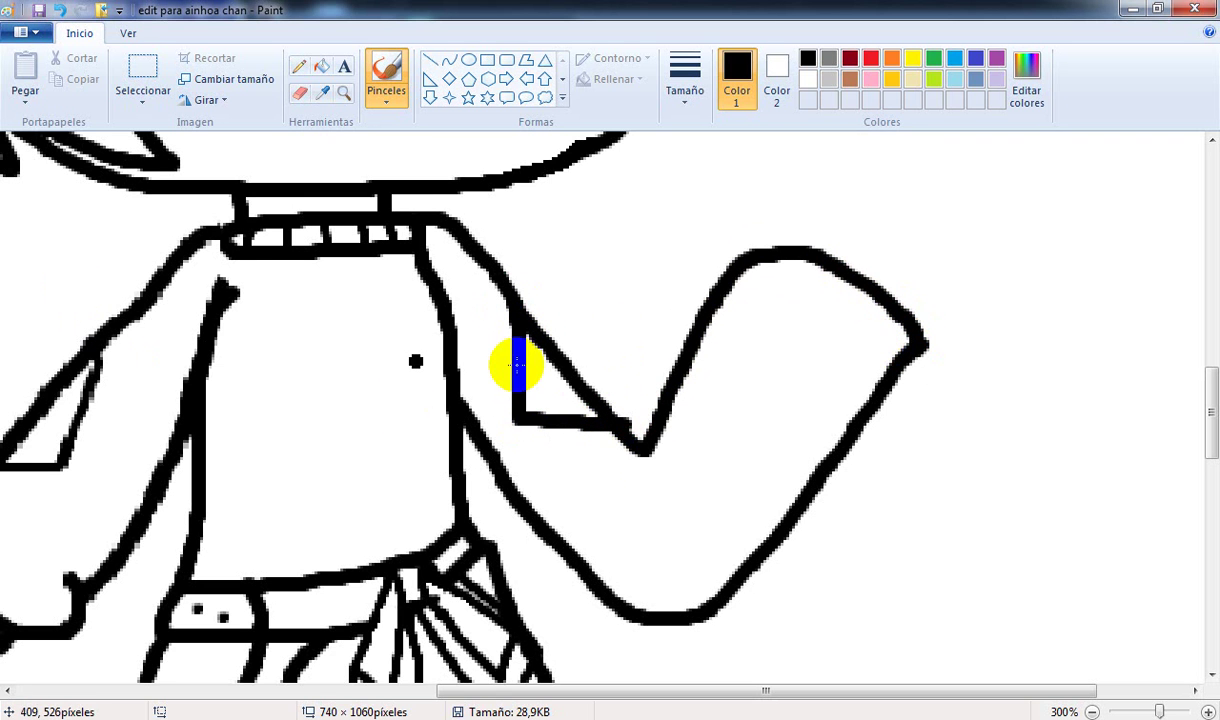
left_click_drag(572, 365, 612, 410)
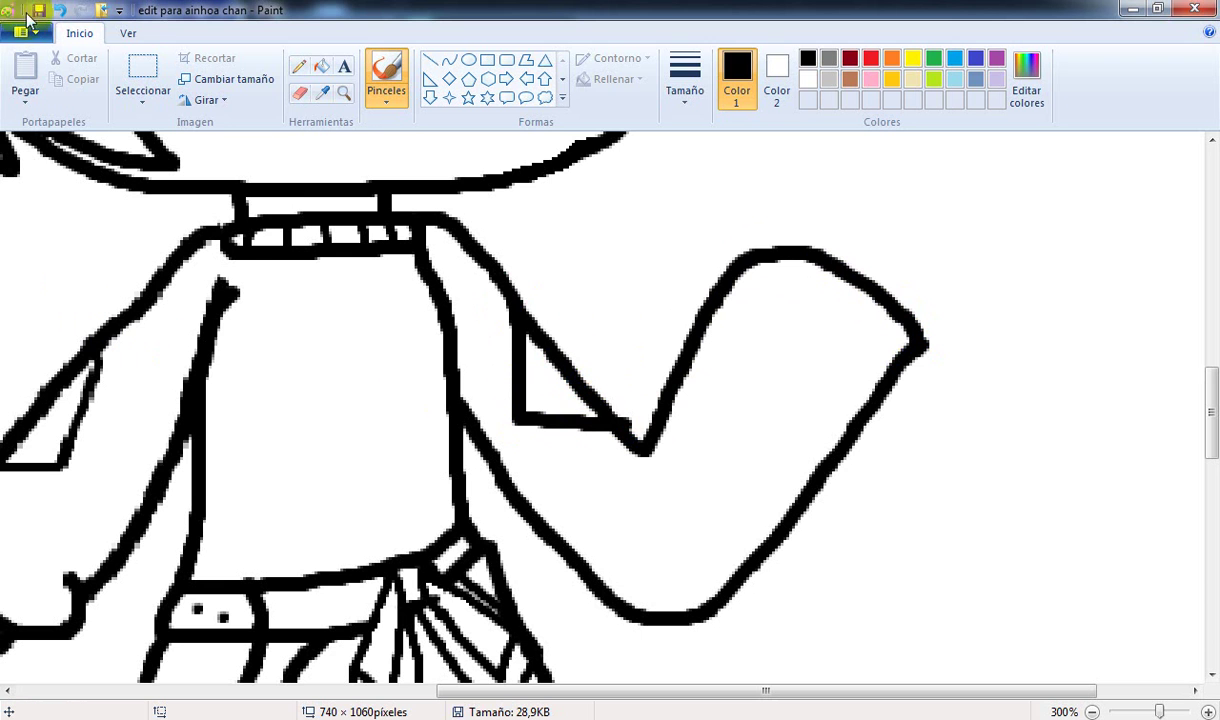
left_click(299, 92)
left_click_drag(668, 357, 635, 430)
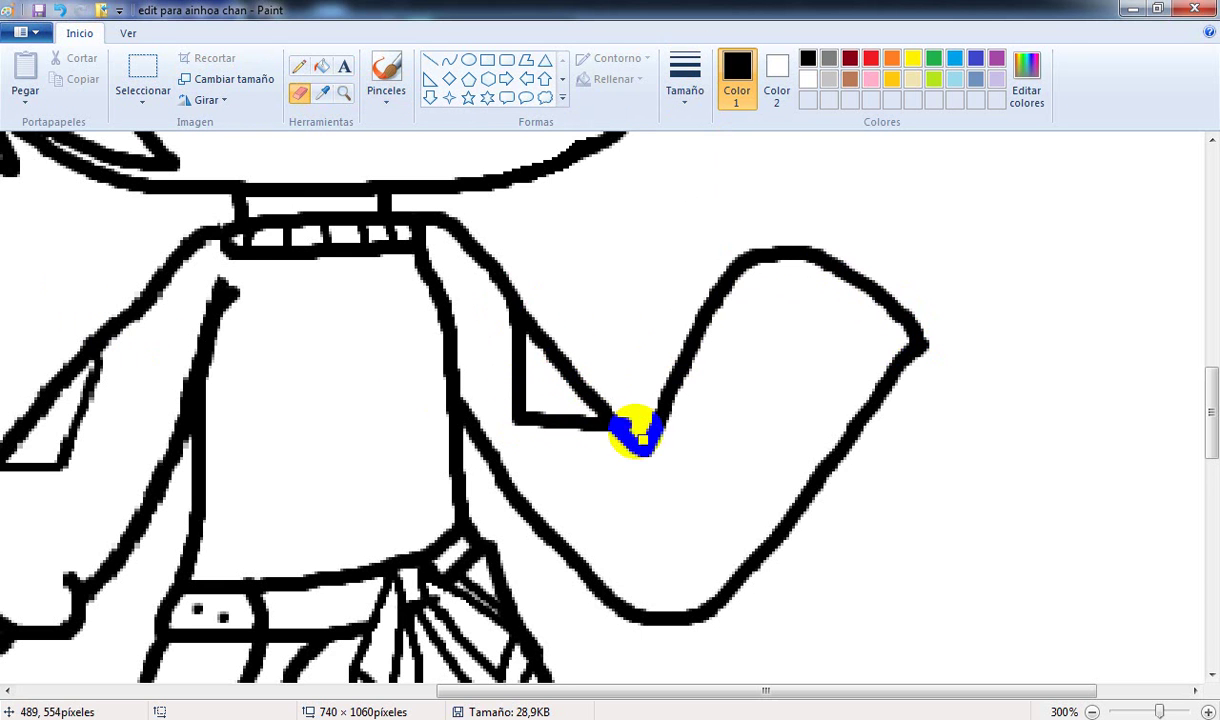
Step: Check the reference and draw a narrow cuff band across the end of the raised sleeve
left_click(385, 75)
left_click(685, 78)
left_click(712, 170)
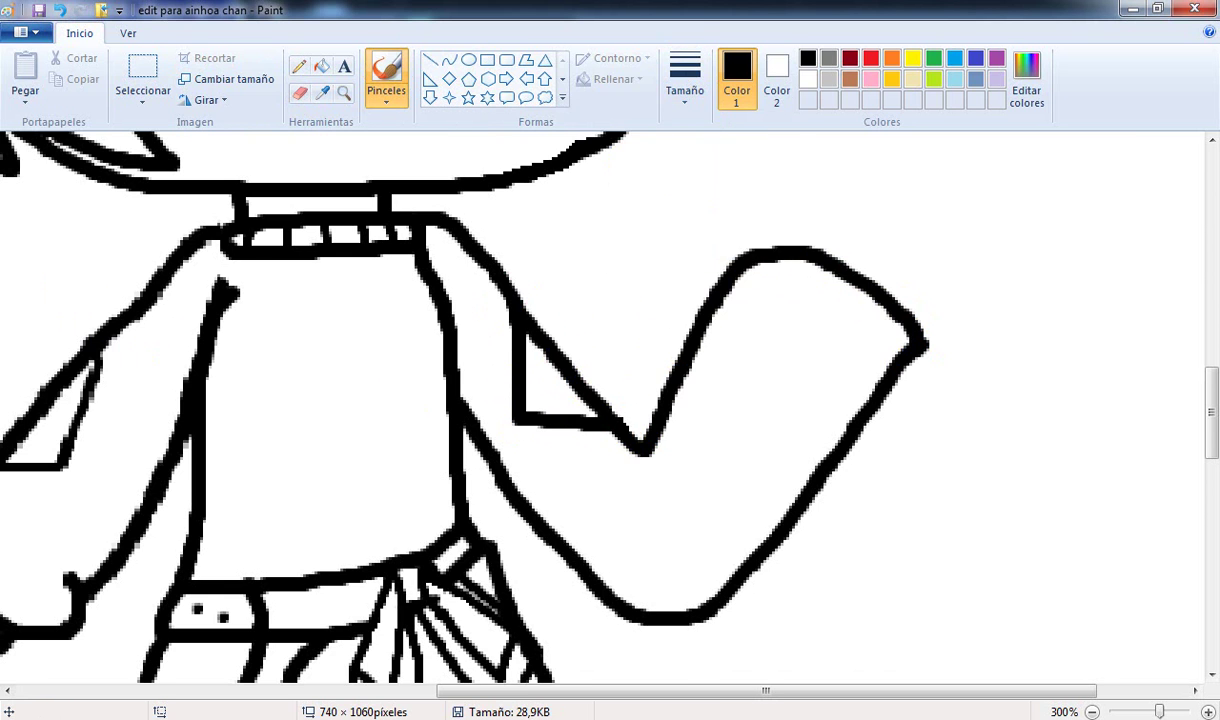
left_click(615, 719)
left_click(620, 717)
left_click(690, 438)
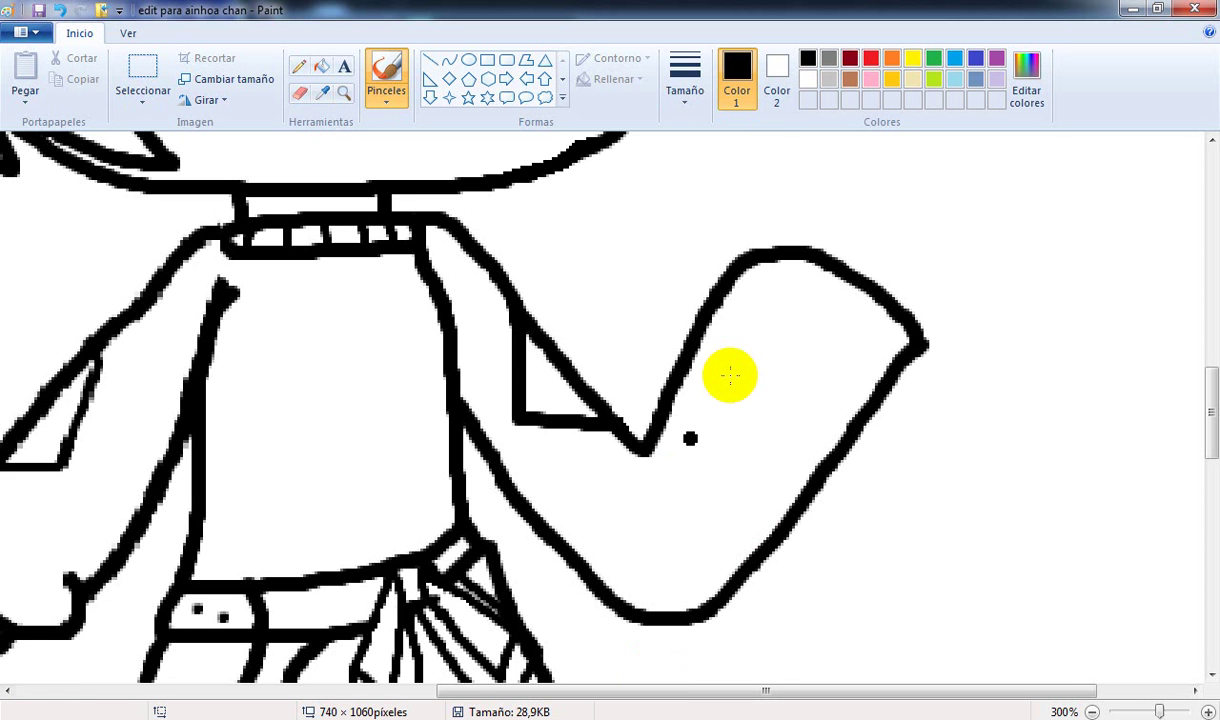
scroll(741, 375, "up", 3)
left_click(741, 370)
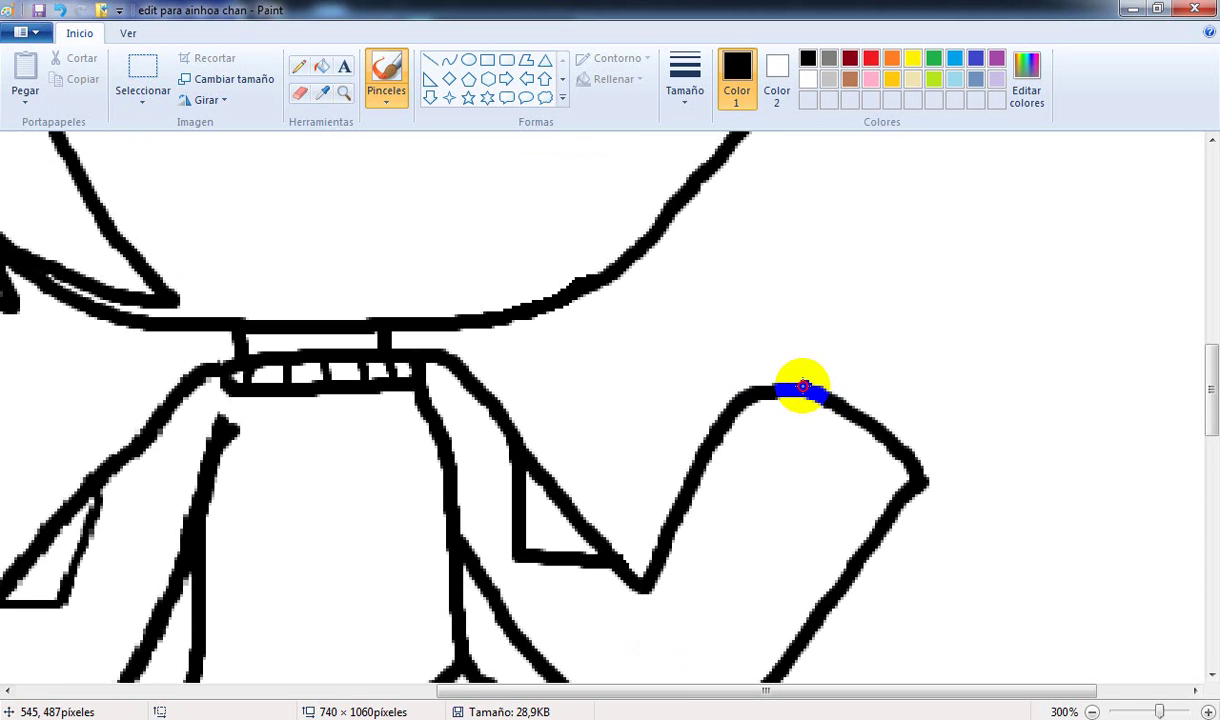
mouse_move(836, 368)
left_mouse_down()
mouse_move(932, 422)
mouse_move(918, 452)
left_mouse_up()
Step: Try to add detail to the raised sleeve's cuff with a thinner brush
left_click(685, 85)
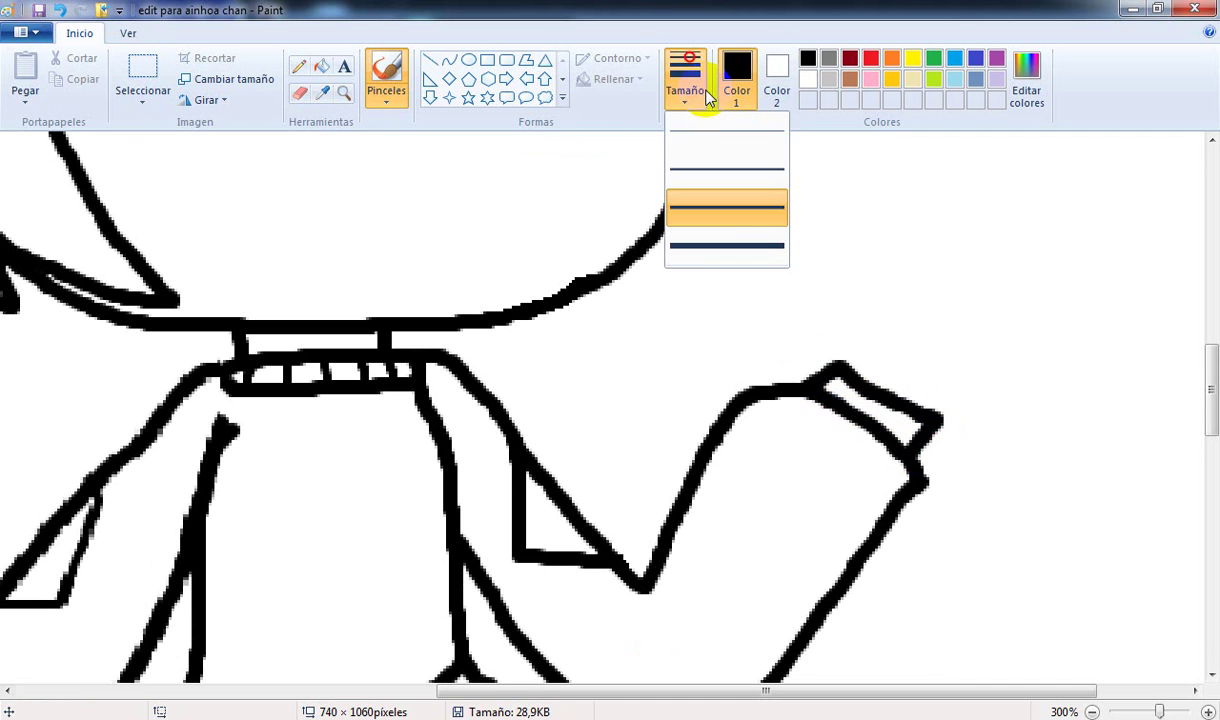
left_click(725, 171)
mouse_move(820, 380)
left_mouse_down()
mouse_move(850, 379)
mouse_move(861, 401)
mouse_move(898, 415)
left_mouse_up()
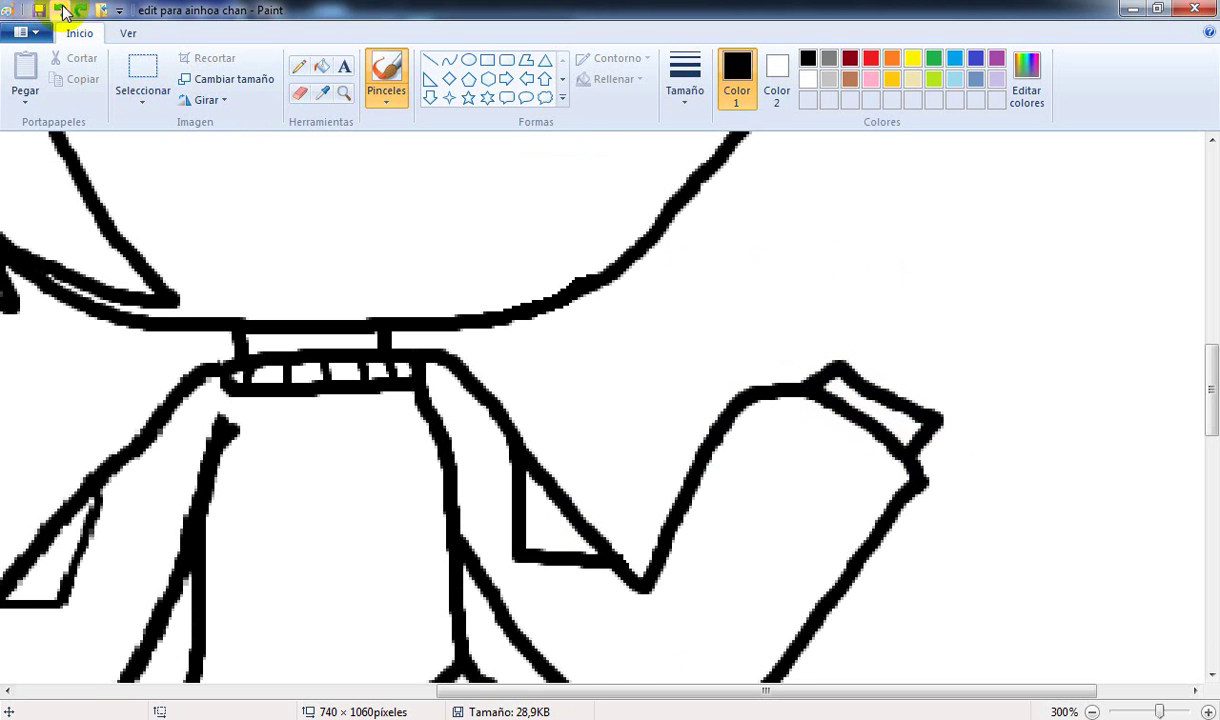
Step: Undo the cuff, the triangular cutout and the forearm outline, back to the back arm's upper edge
left_click(60, 10)
left_click(60, 10)
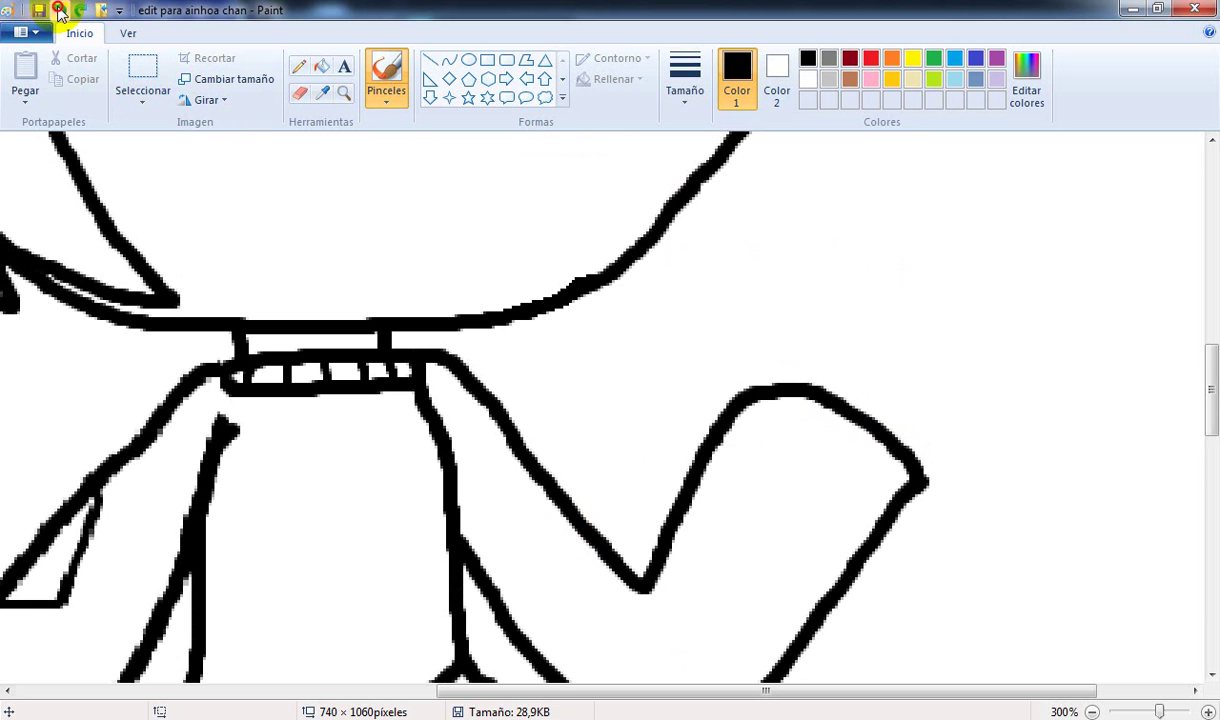
left_click(60, 10)
left_click(60, 10)
Step: Draw the back arm's raised forearm with a thicker brush, its inner edge rising to the head and its outer edge descending
scroll(558, 191, "down", 6)
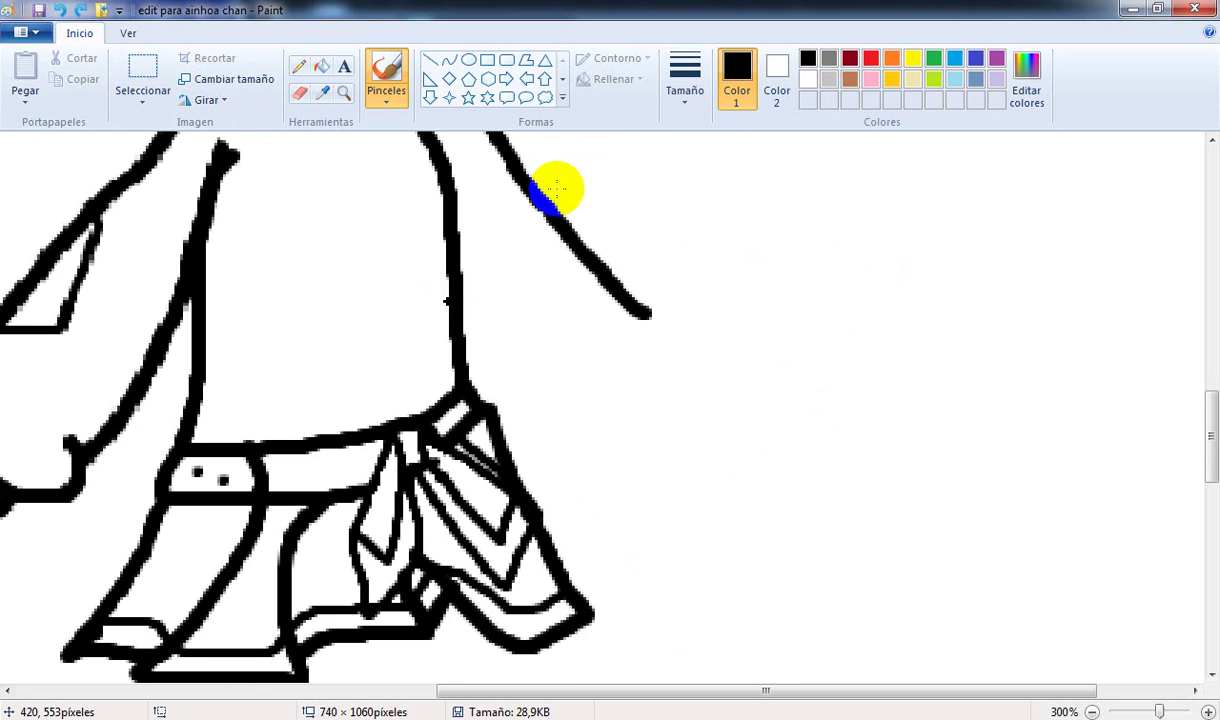
scroll(591, 191, "up", 3)
left_click(697, 72)
left_click(703, 218)
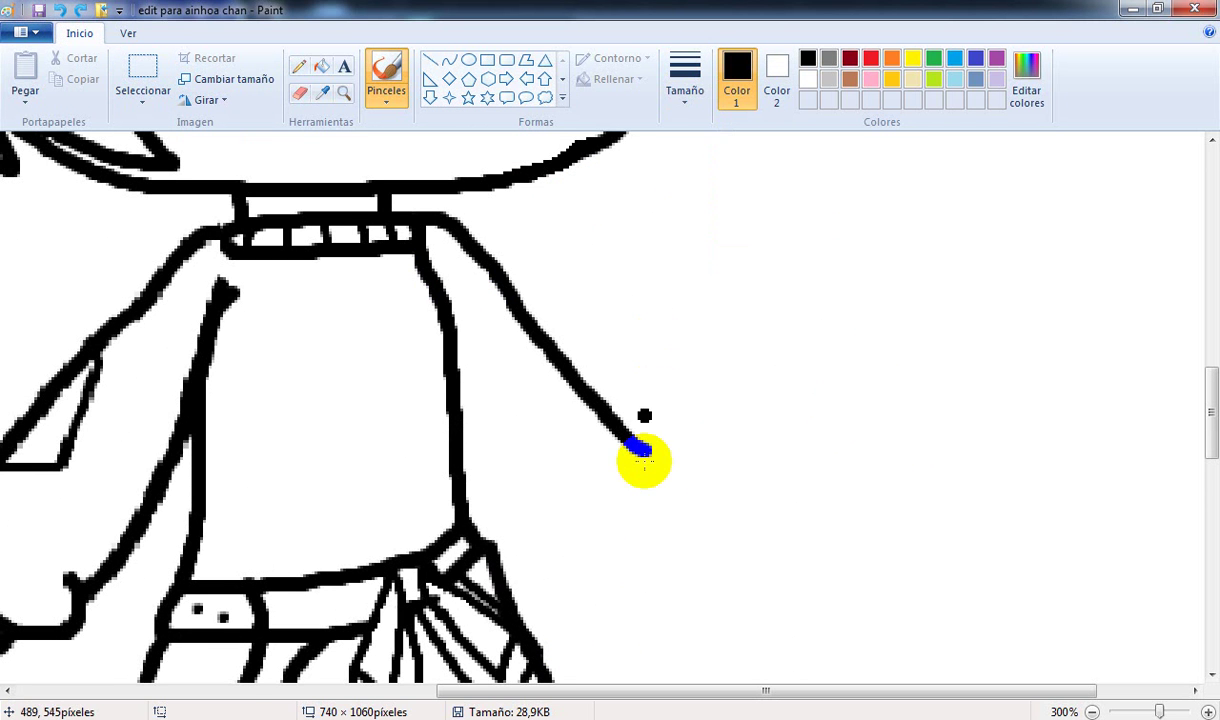
mouse_move(642, 452)
left_mouse_down()
mouse_move(632, 365)
mouse_move(570, 212)
left_mouse_up()
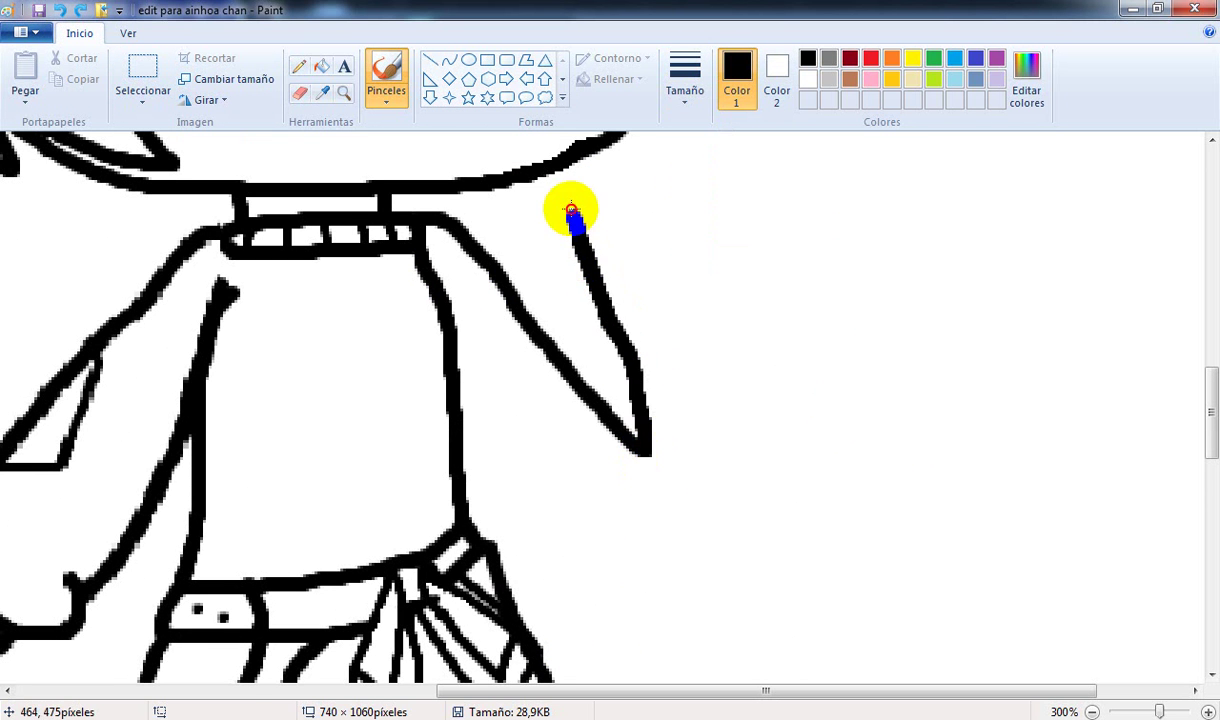
scroll(522, 200, "up", 1)
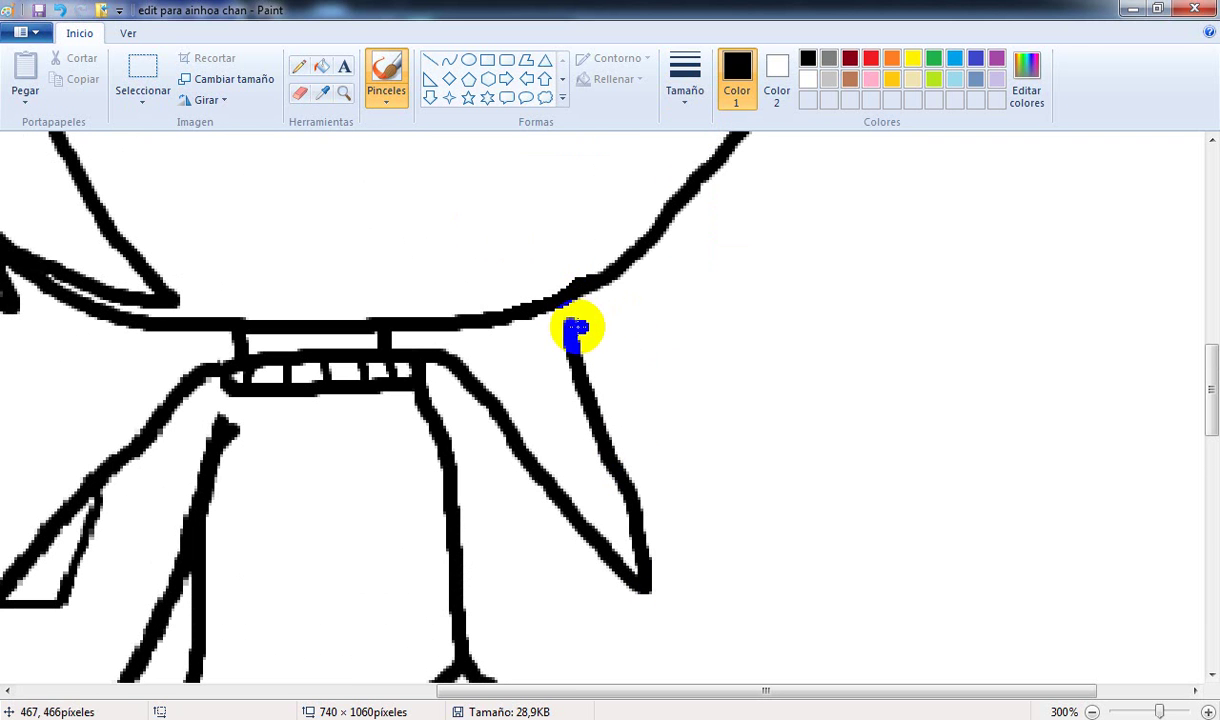
mouse_move(569, 311)
left_mouse_down()
mouse_move(662, 260)
mouse_move(727, 254)
mouse_move(760, 274)
mouse_move(766, 344)
mouse_move(743, 522)
mouse_move(767, 658)
left_mouse_up()
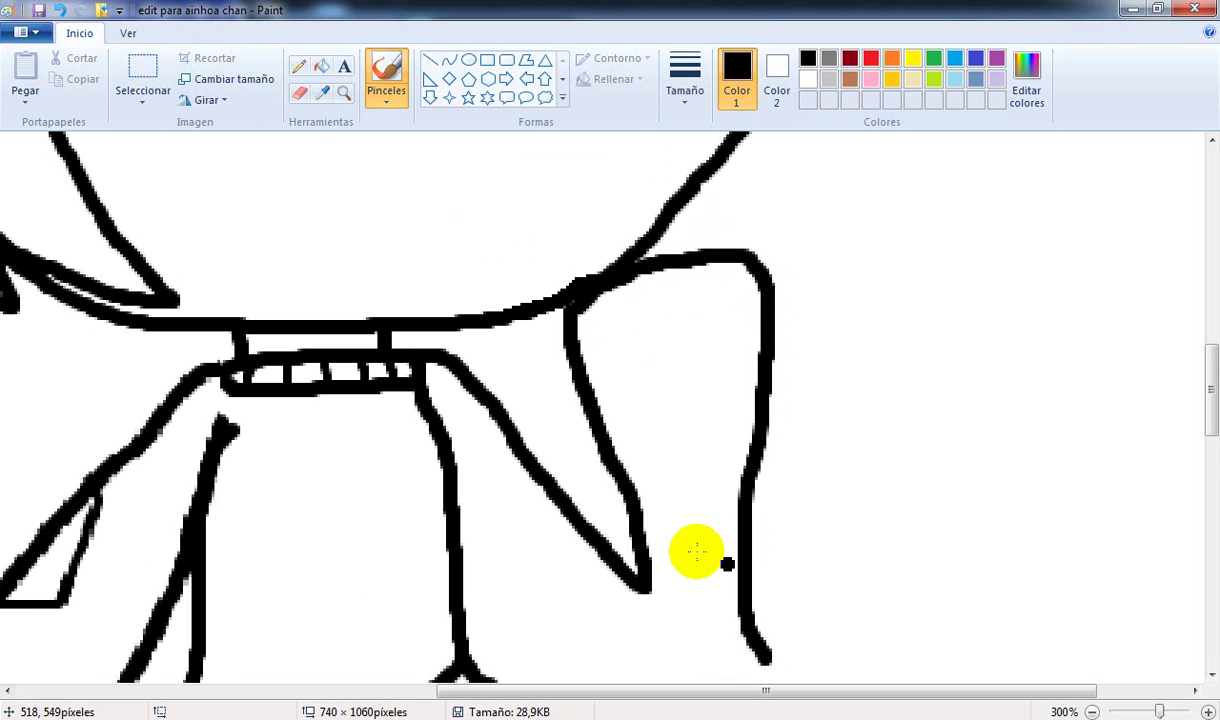
Step: Erase the hooked lower tip of the raised forearm's outer edge with the largest eraser size
scroll(697, 551, "down", 3)
left_click(299, 92)
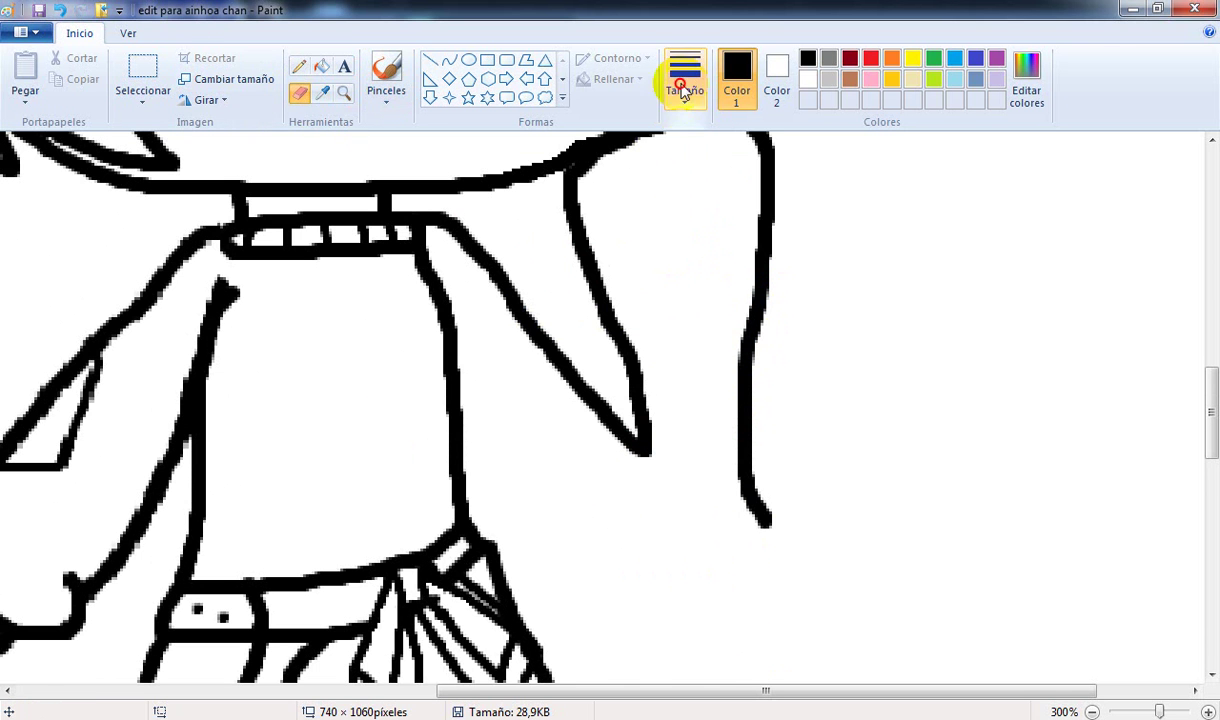
left_click(684, 90)
left_click(716, 235)
mouse_move(811, 561)
left_mouse_down()
mouse_move(727, 477)
mouse_move(746, 434)
left_mouse_up()
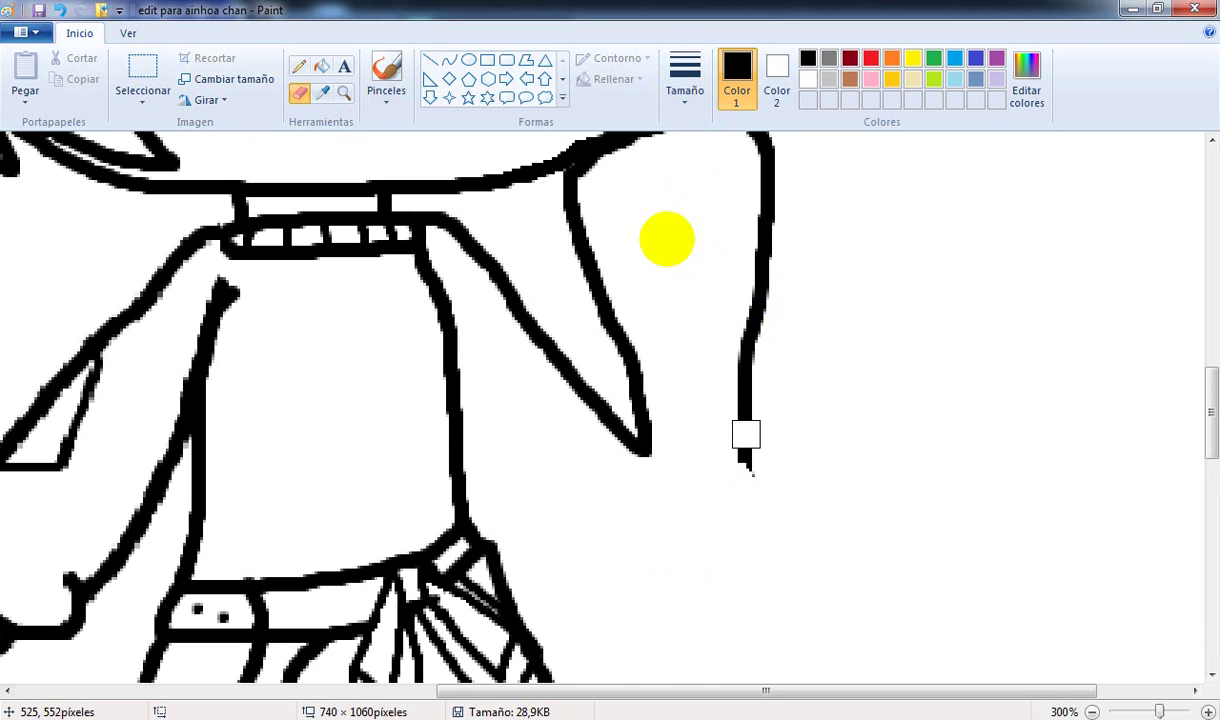
Step: Draw the raised arm's underside as a curve from the forearm's outer edge around the elbow to the torso's side
left_click(390, 80)
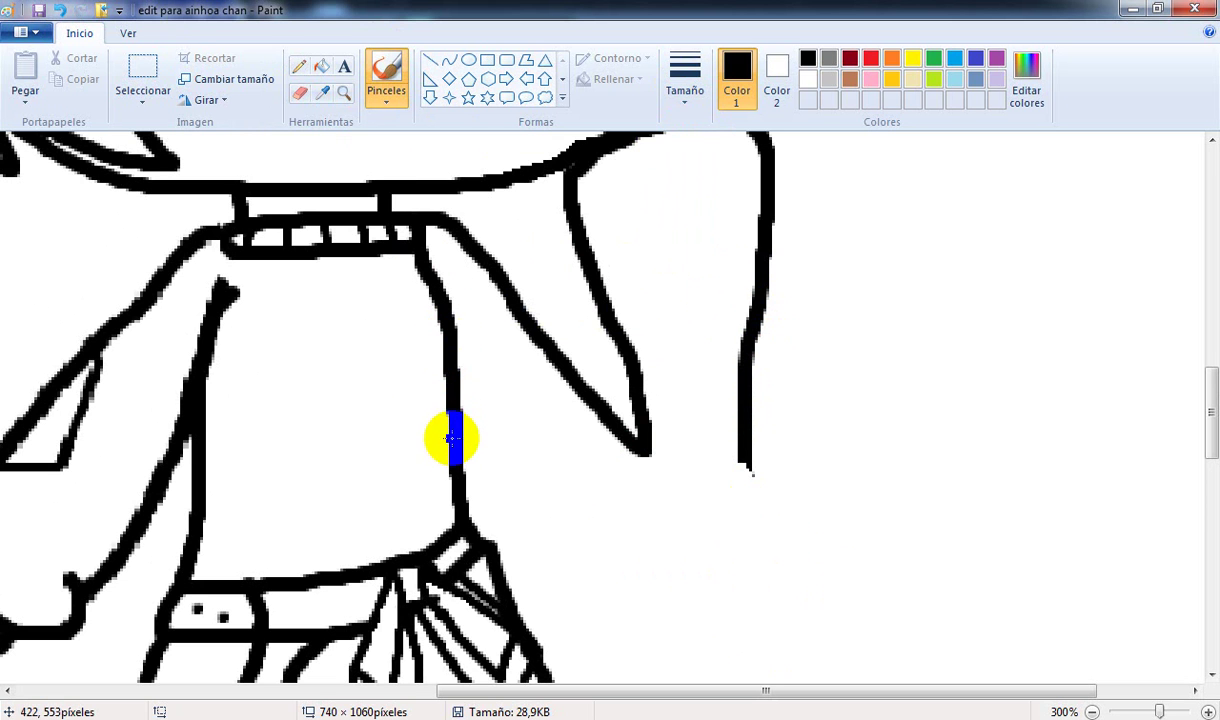
mouse_move(461, 422)
left_mouse_down()
mouse_move(514, 535)
mouse_move(560, 580)
mouse_move(641, 593)
mouse_move(697, 551)
mouse_move(752, 452)
left_mouse_up()
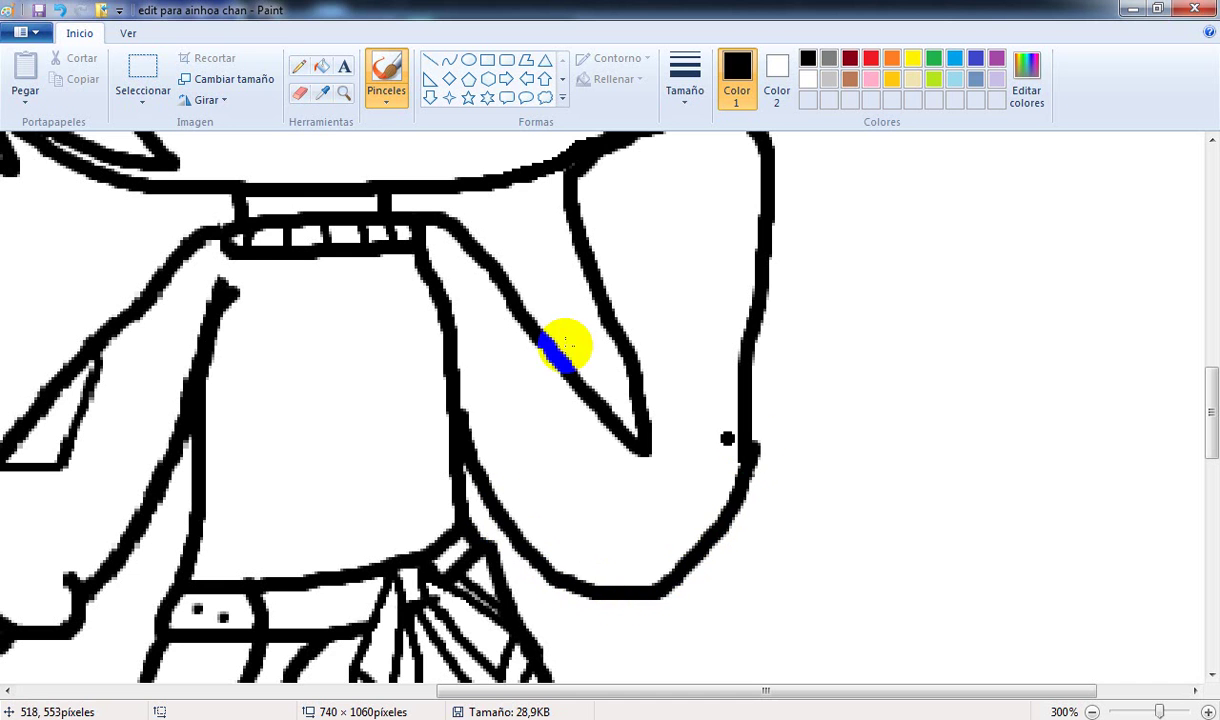
left_click(58, 12)
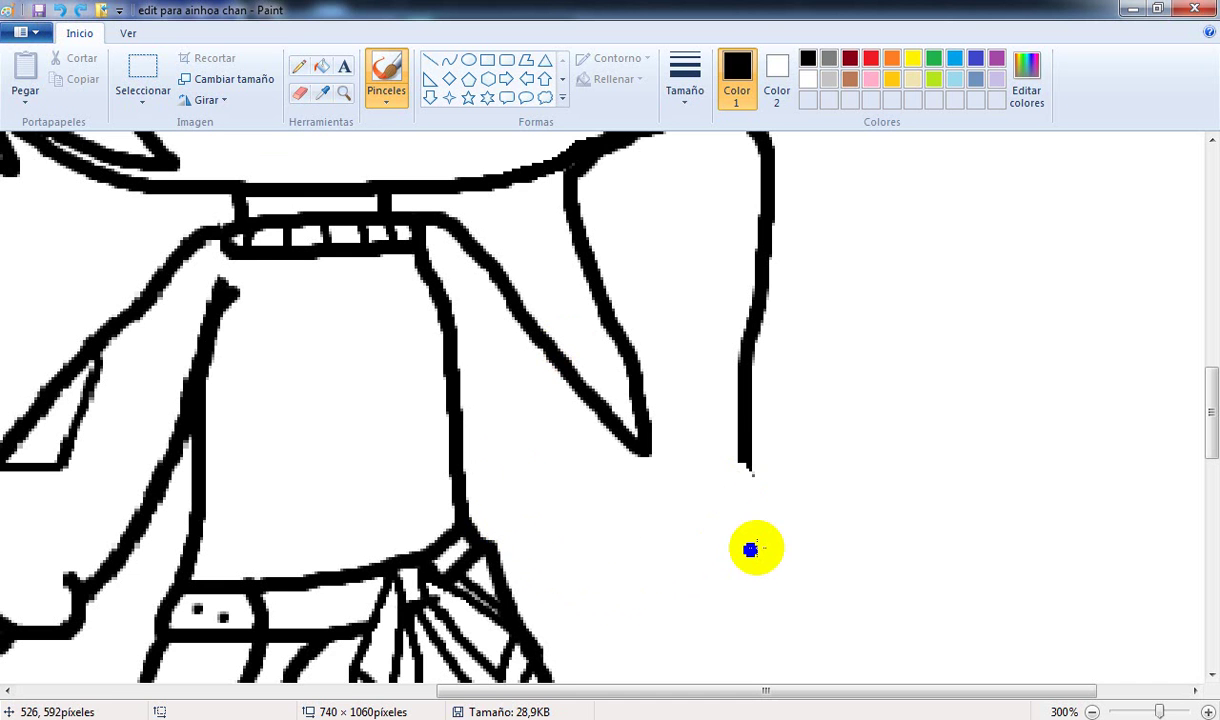
mouse_move(743, 468)
left_mouse_down()
mouse_move(719, 525)
mouse_move(683, 553)
mouse_move(620, 542)
mouse_move(479, 463)
mouse_move(463, 444)
mouse_move(486, 432)
left_mouse_up()
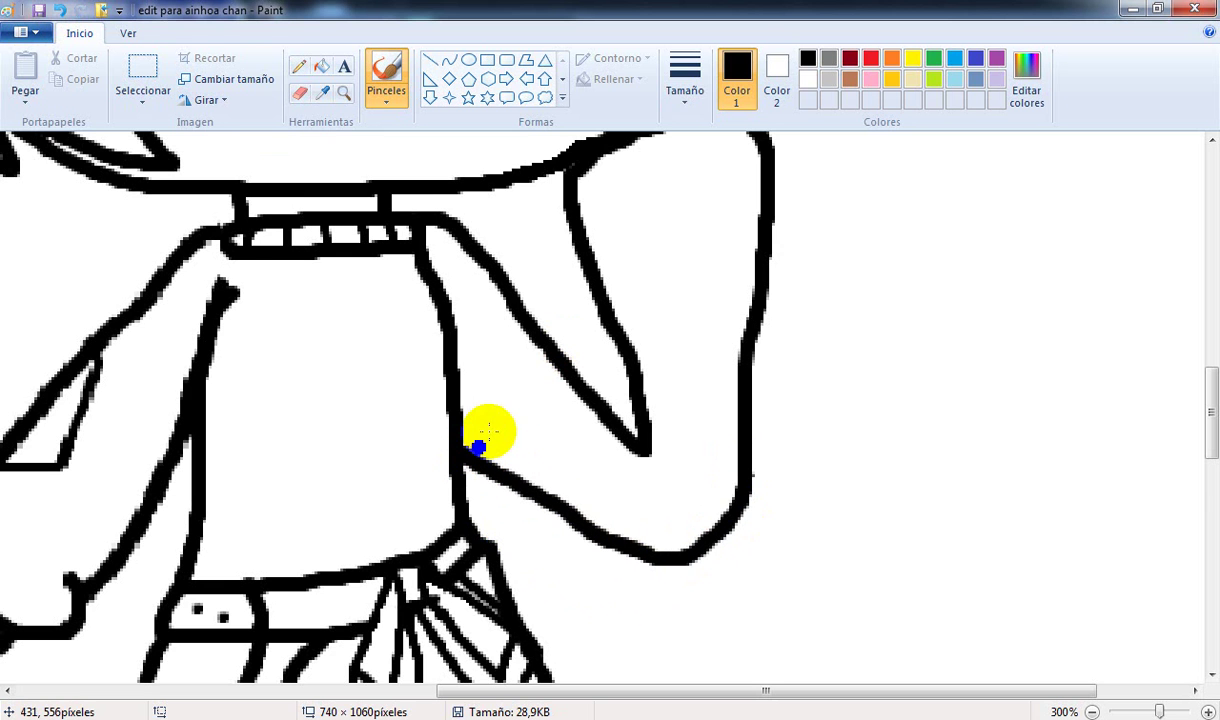
Step: Draw a triangular cutout below the back arm's upper edge with a thinner brush
left_click(678, 92)
left_click(702, 188)
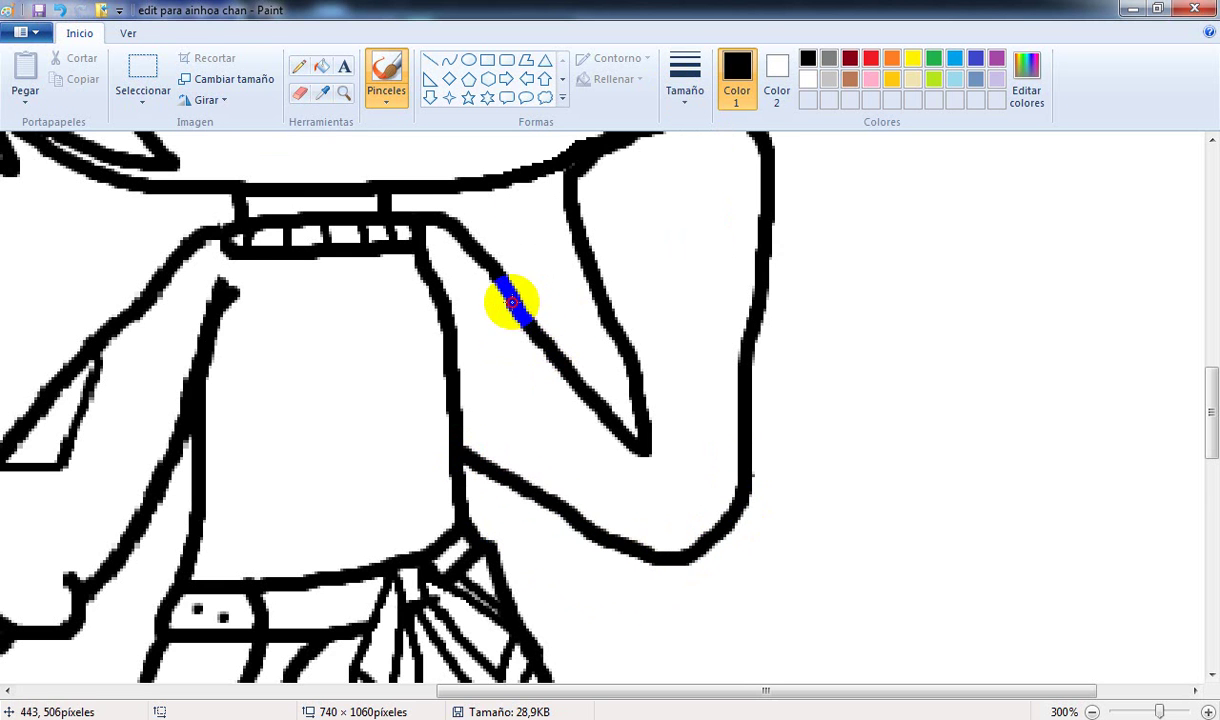
mouse_move(511, 302)
left_mouse_down()
mouse_move(509, 402)
mouse_move(599, 413)
mouse_move(648, 448)
left_mouse_up()
Step: Draw a rectangular cuff band on the raised sleeve's upper end, overlapping the head outline, with a thicker brush
scroll(652, 403, "up", 3)
scroll(652, 403, "up", 3)
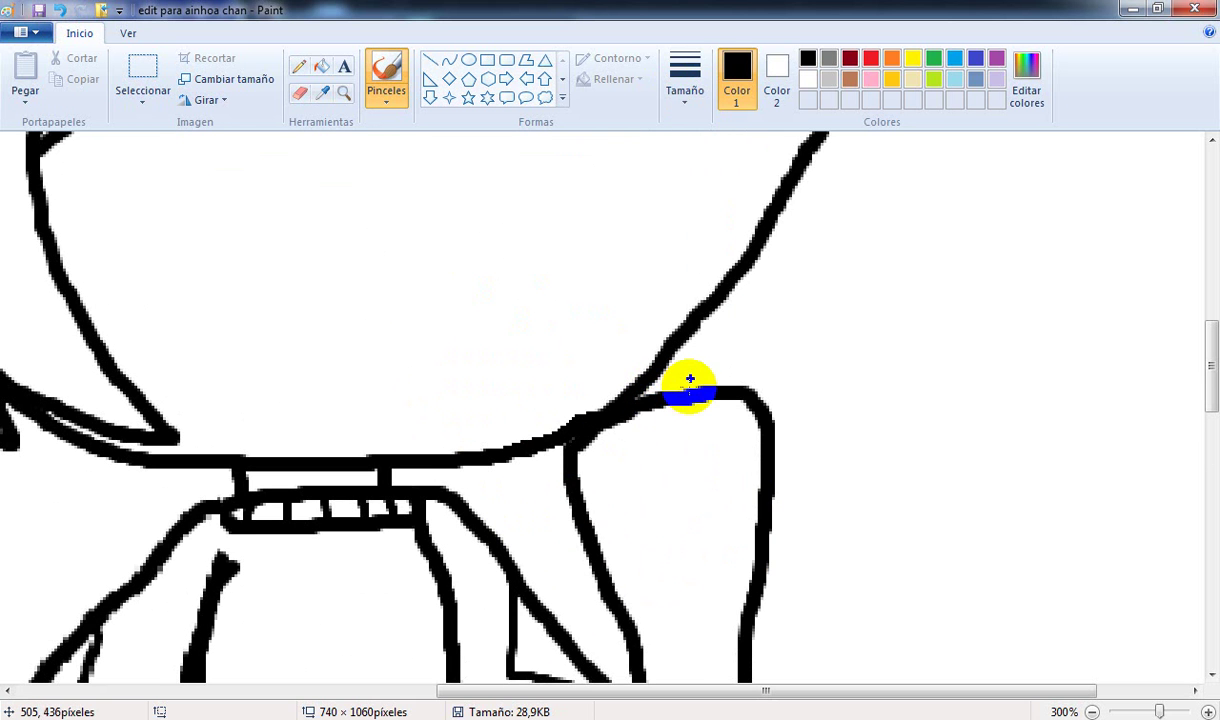
left_click(686, 75)
left_click(703, 224)
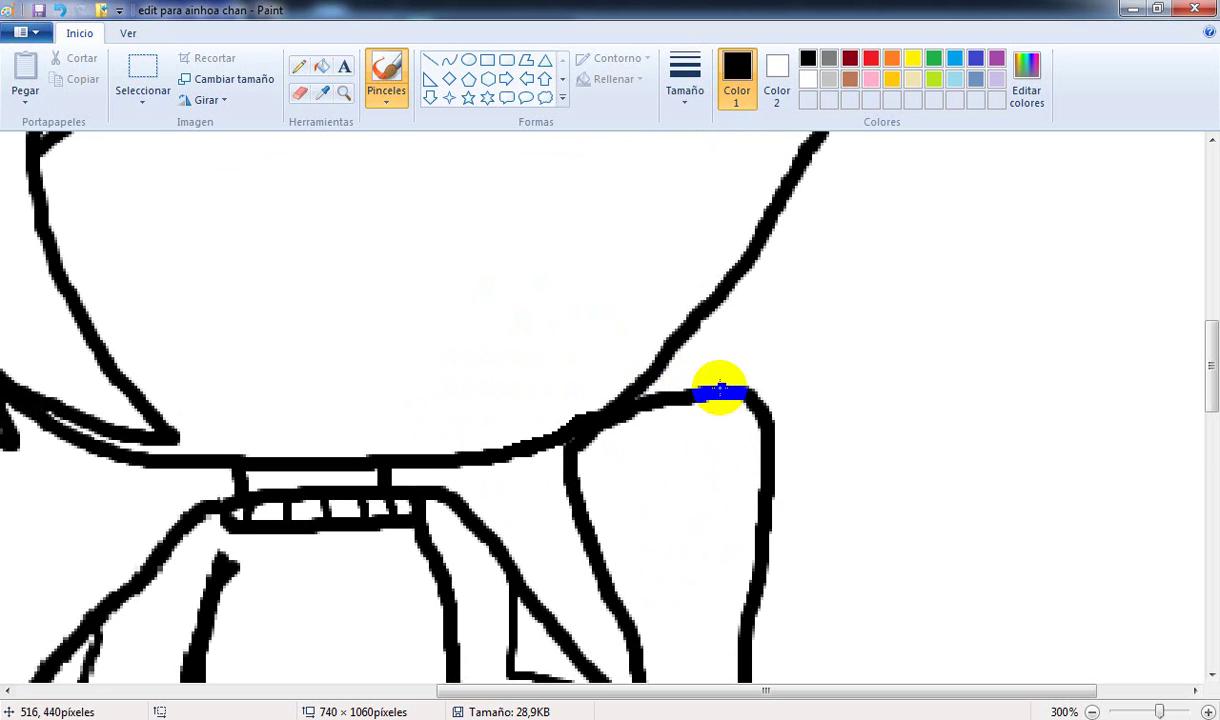
mouse_move(710, 391)
left_mouse_down()
mouse_move(686, 346)
mouse_move(622, 352)
left_mouse_up()
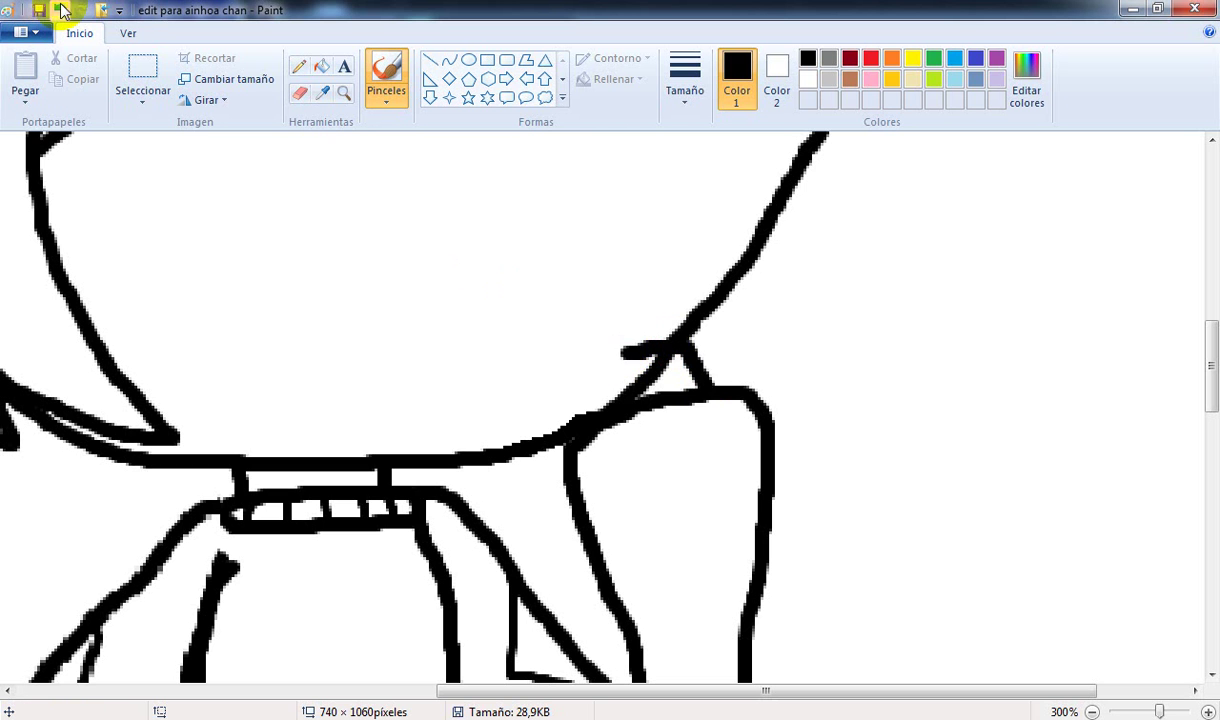
left_click(60, 10)
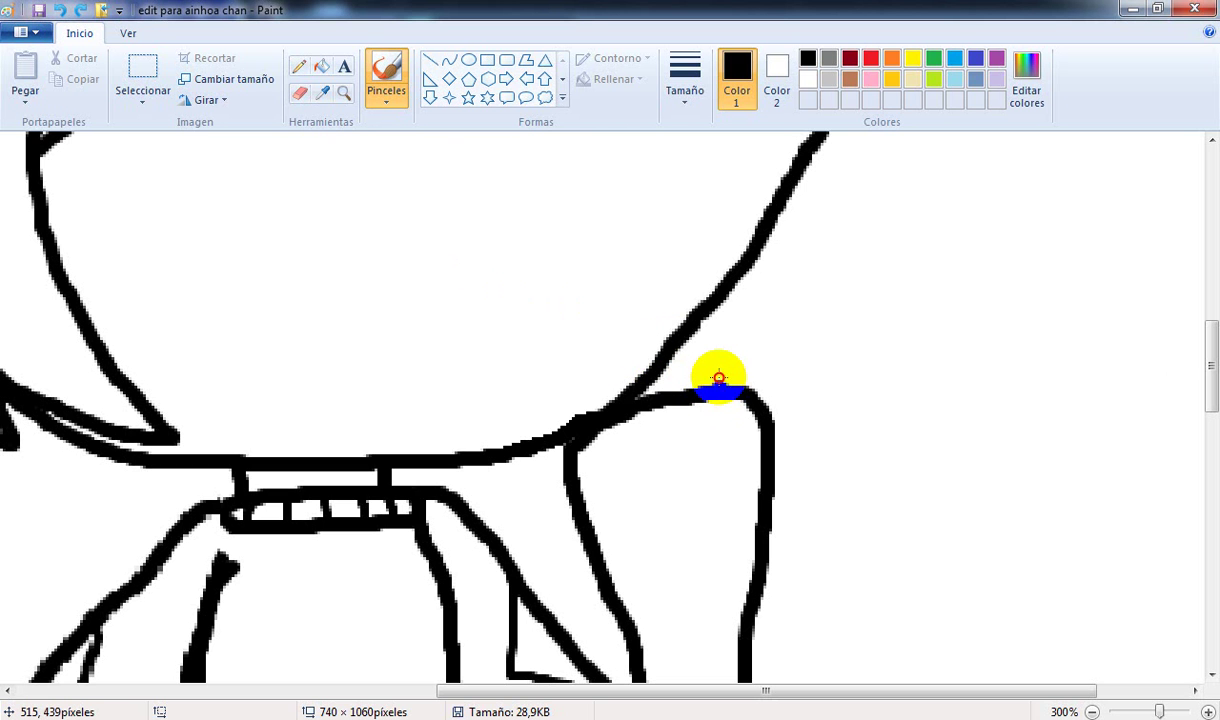
mouse_move(716, 362)
left_mouse_down()
mouse_move(626, 363)
mouse_move(596, 390)
mouse_move(595, 410)
left_mouse_up()
Step: Erase the head outline inside the raised sleeve's cuff band and tidy the band's lower edge with a small eraser
left_click(684, 78)
left_click(733, 243)
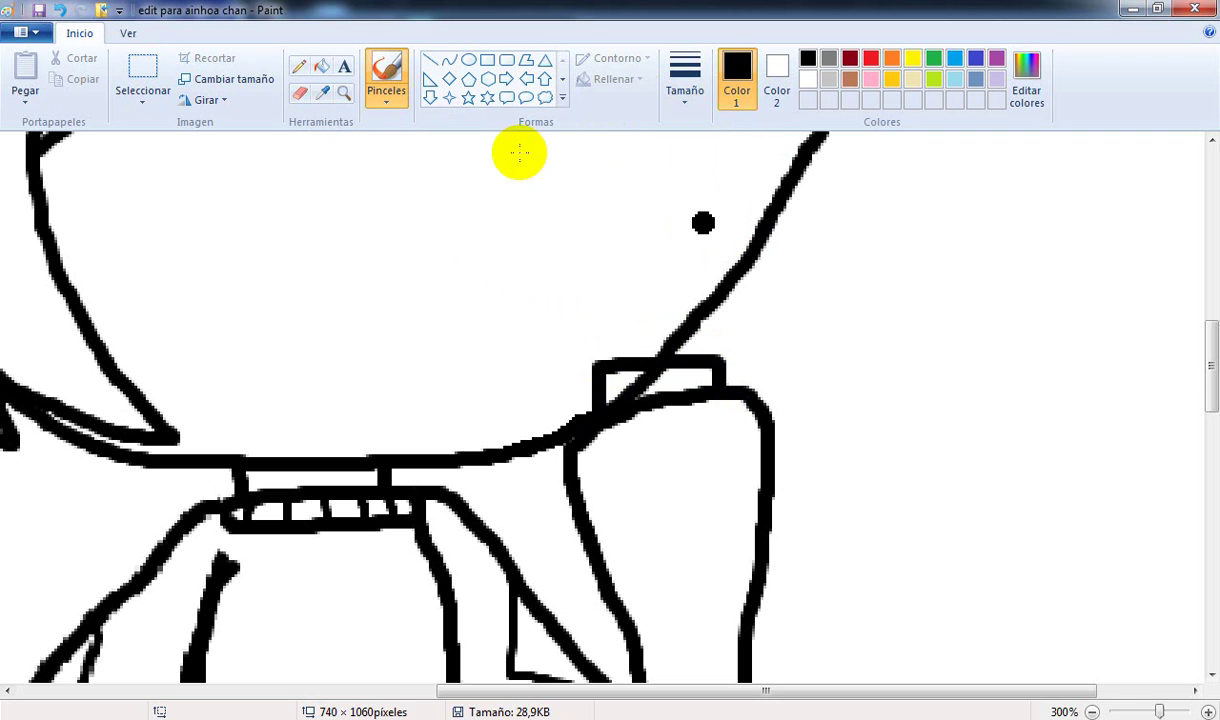
left_click(299, 92)
left_click(684, 88)
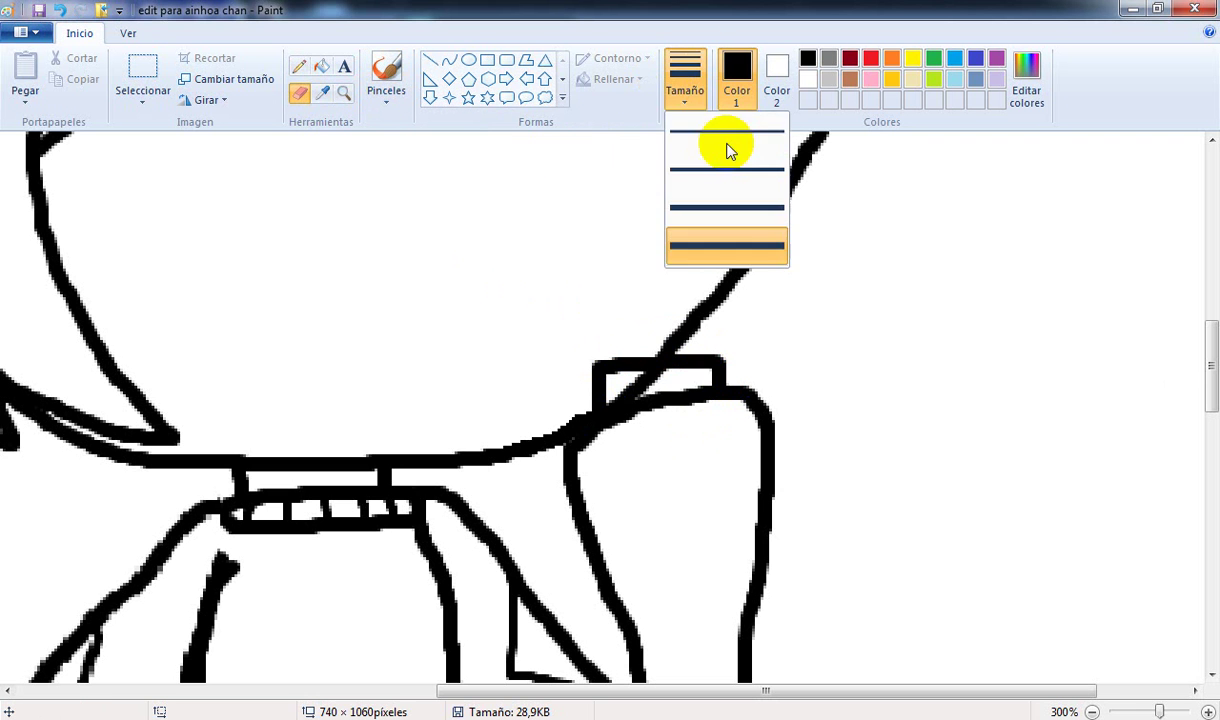
left_click(726, 146)
left_click(681, 90)
left_click(645, 365)
left_click_drag(645, 365, 628, 386)
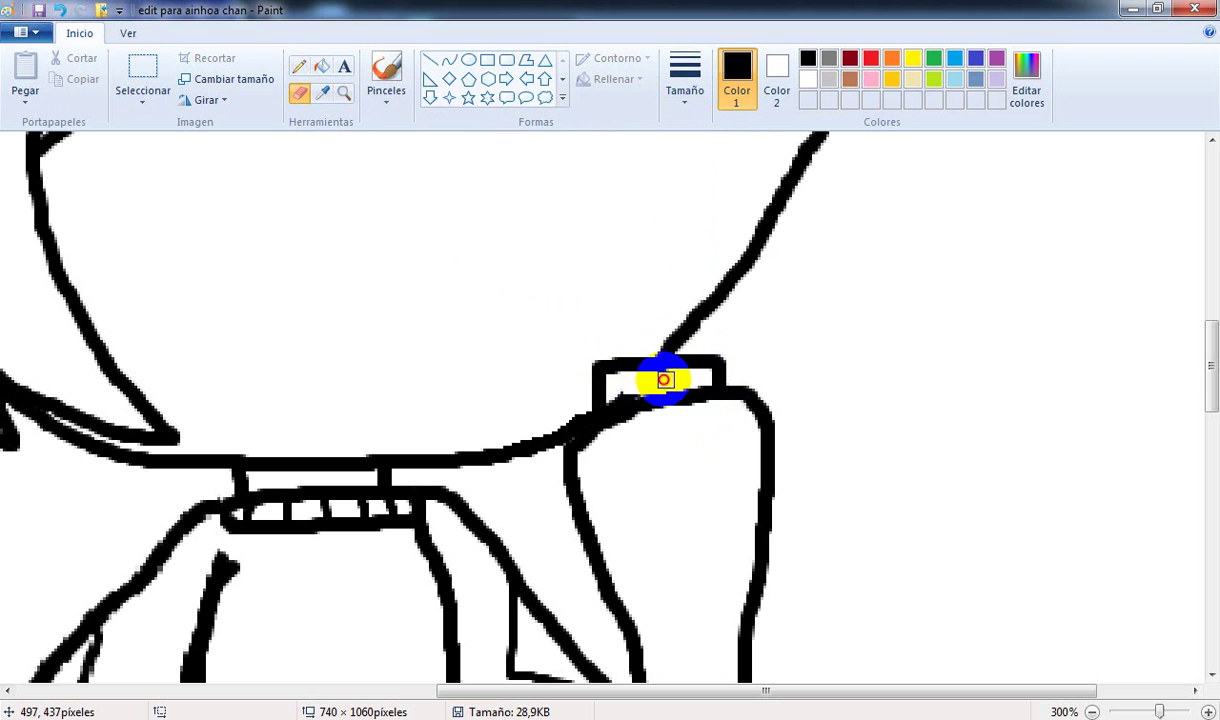
left_click_drag(617, 394, 626, 381)
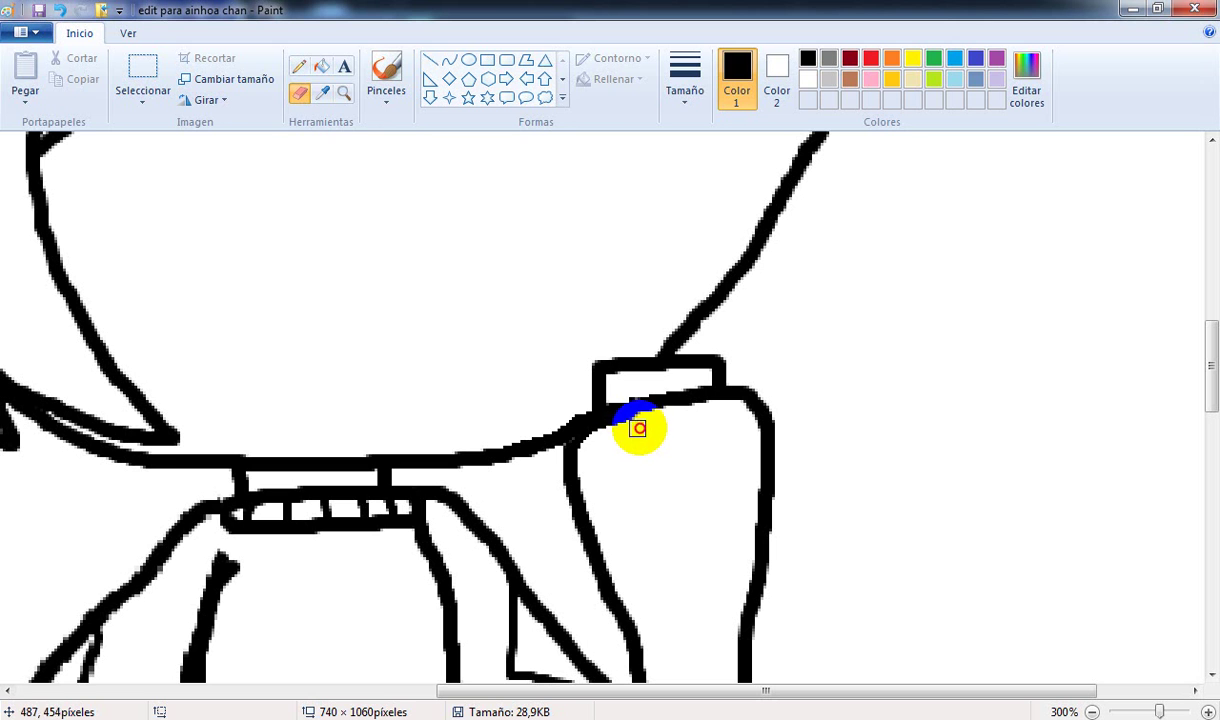
mouse_move(638, 428)
left_mouse_down()
mouse_move(594, 446)
mouse_move(652, 428)
left_mouse_up()
left_click(682, 95)
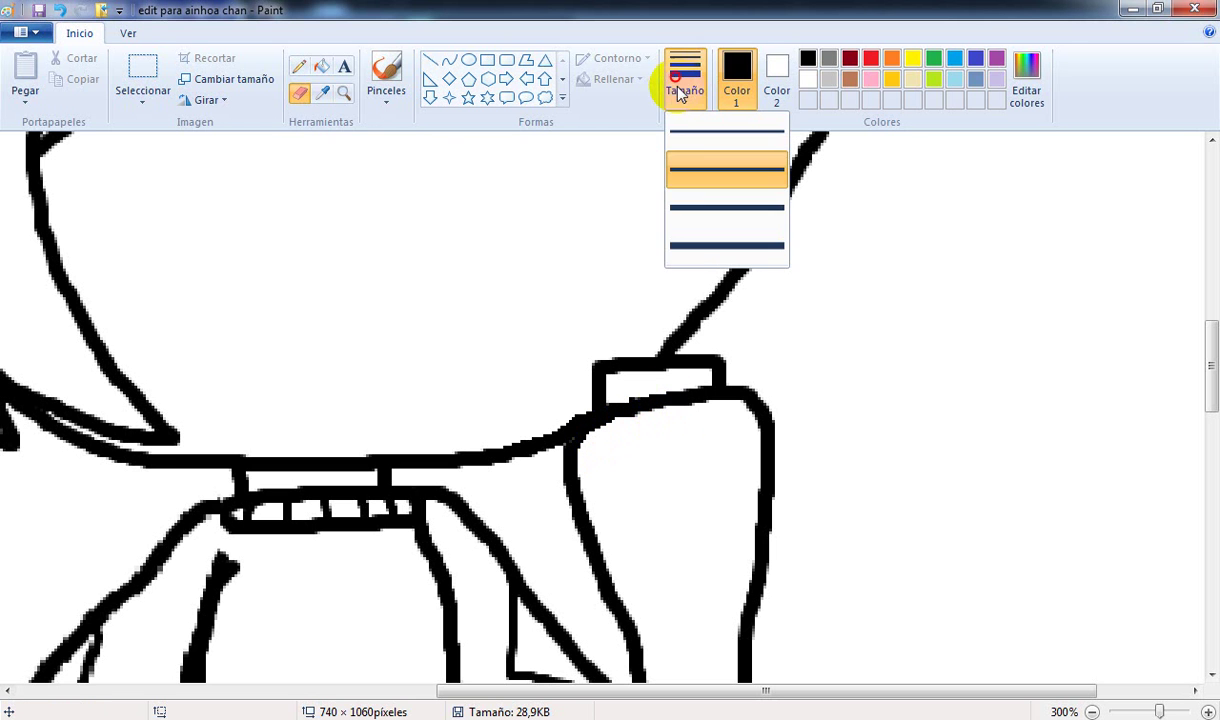
left_click(694, 176)
Step: Draw the raised hand with jagged, zigzag fingertips above the cuff band using a thinner brush
left_click(383, 75)
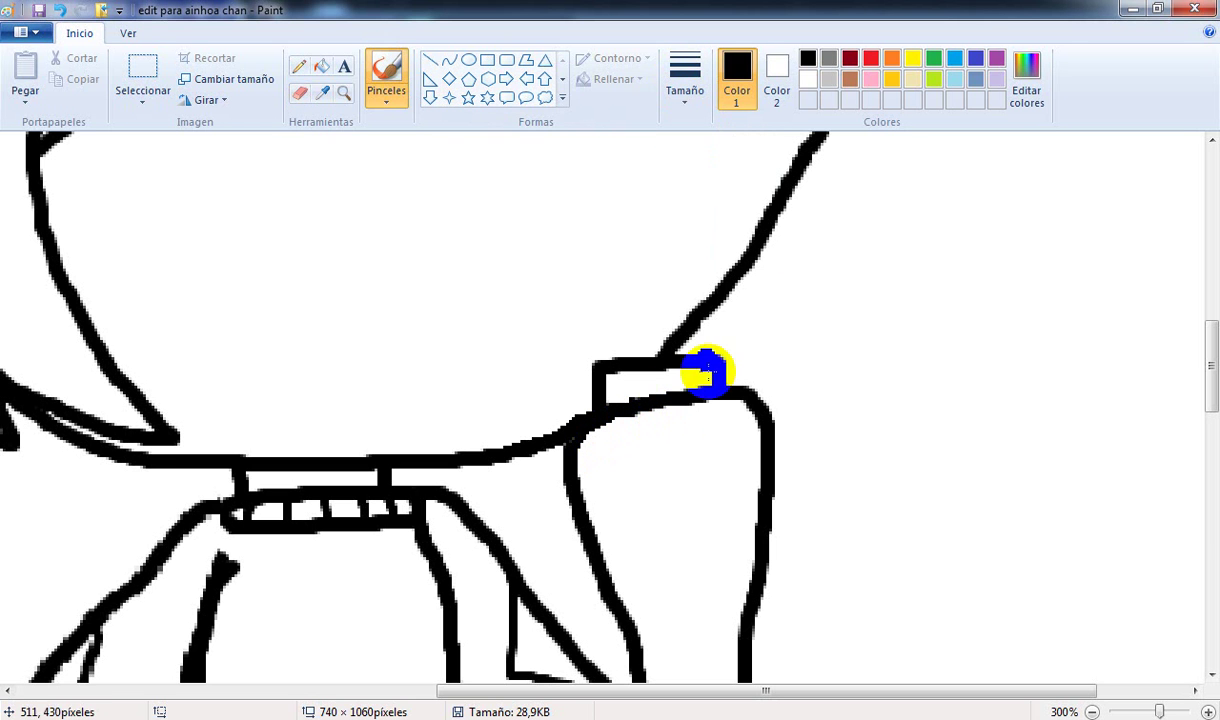
left_click(686, 95)
left_click(705, 155)
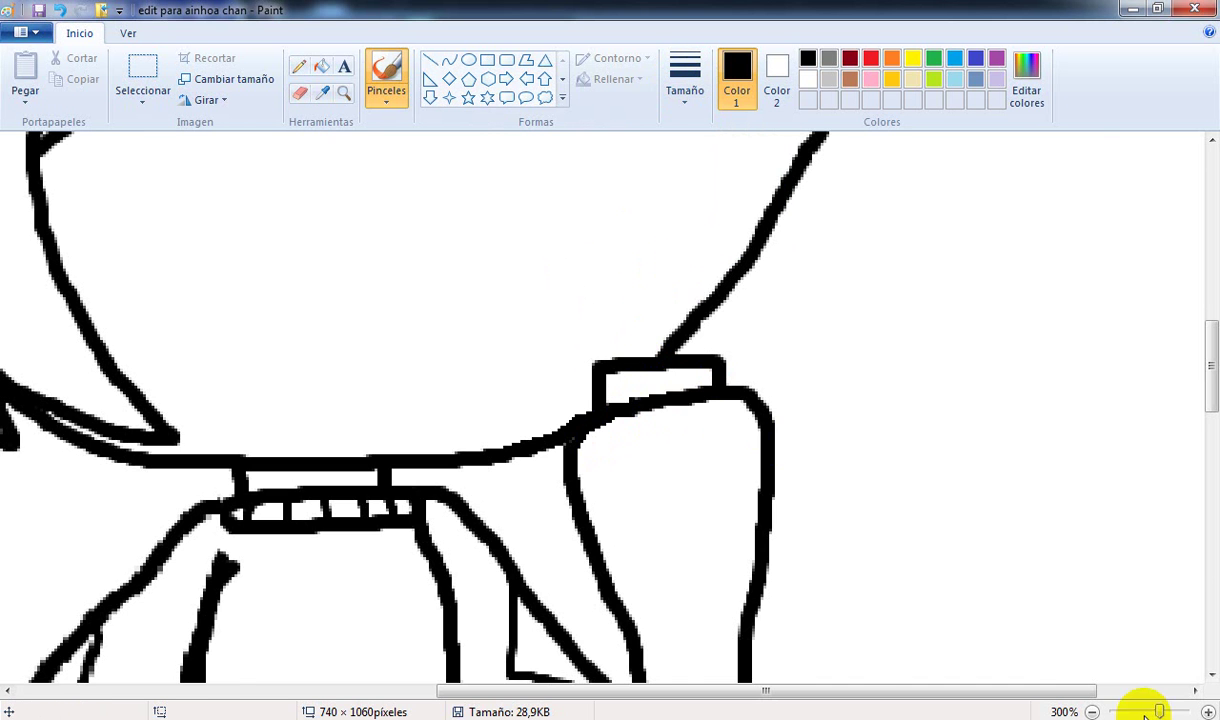
left_click(1208, 711)
left_click(1208, 711)
left_click(1206, 709)
left_click(1206, 709)
left_click(1206, 709)
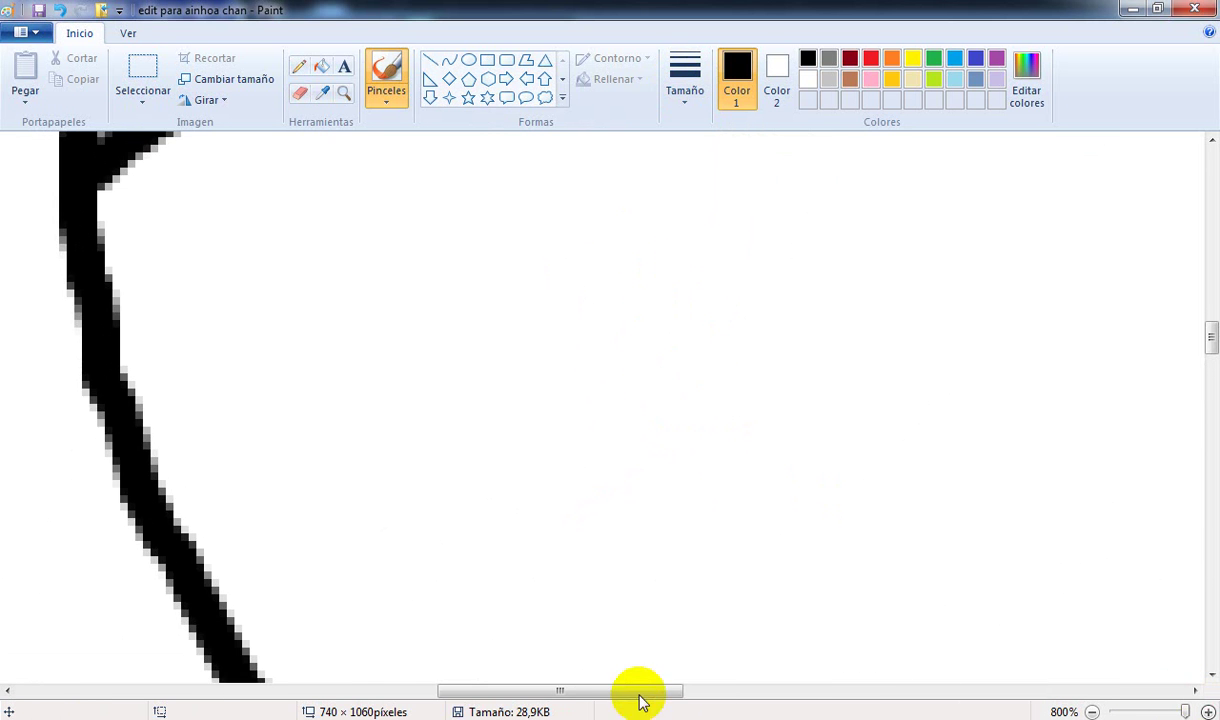
mouse_move(642, 691)
left_mouse_down()
mouse_move(866, 687)
mouse_move(835, 686)
left_mouse_up()
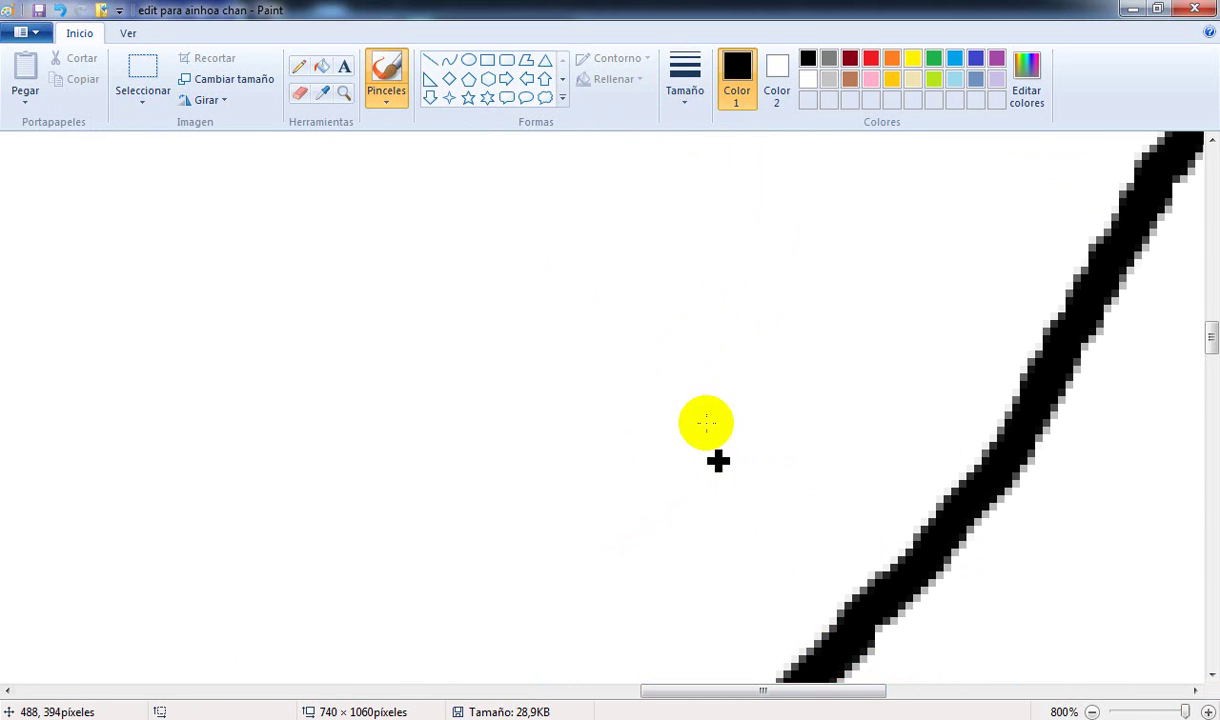
scroll(709, 423, "down", 3)
scroll(709, 423, "up", 3)
scroll(709, 460, "down", 1)
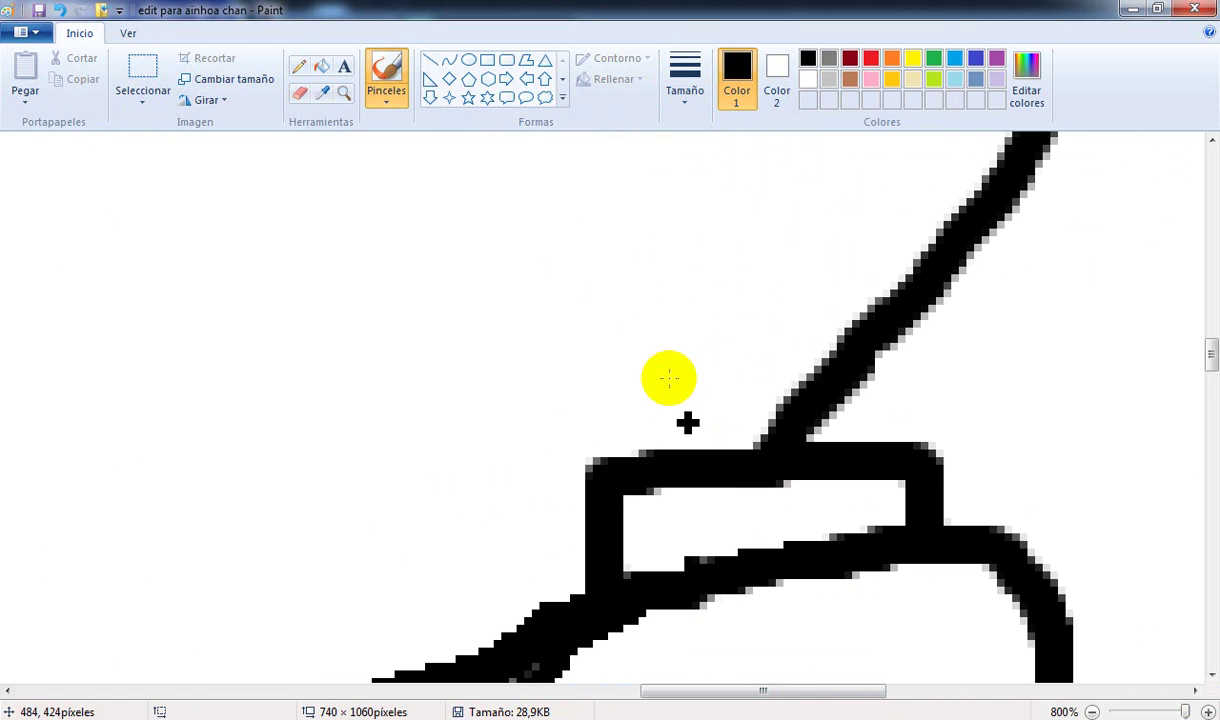
mouse_move(630, 462)
left_mouse_down()
mouse_move(609, 397)
mouse_move(618, 383)
mouse_move(686, 397)
mouse_move(663, 323)
mouse_move(737, 357)
mouse_move(730, 306)
mouse_move(749, 311)
mouse_move(796, 361)
mouse_move(793, 287)
mouse_move(865, 362)
mouse_move(863, 284)
mouse_move(888, 304)
mouse_move(918, 440)
left_mouse_up()
Step: Erase the head outline where it crosses the raised hand between the cuff band and the fingertips
left_click(710, 92)
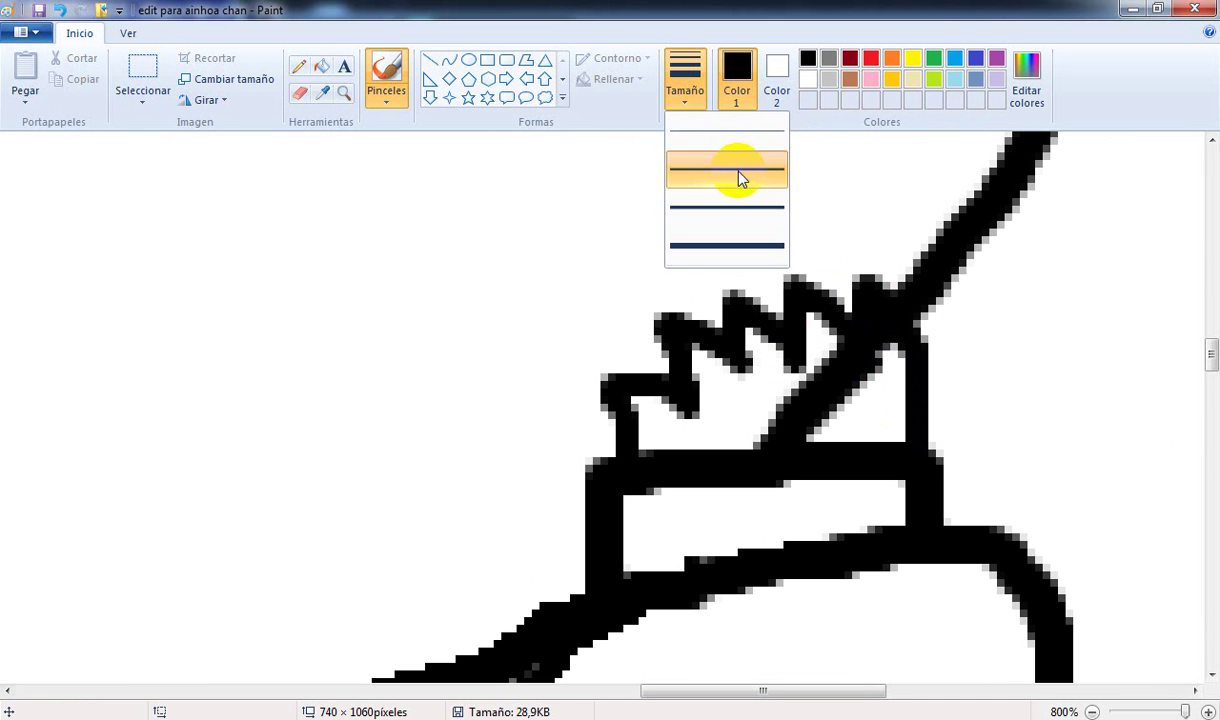
left_click(741, 172)
left_click(301, 93)
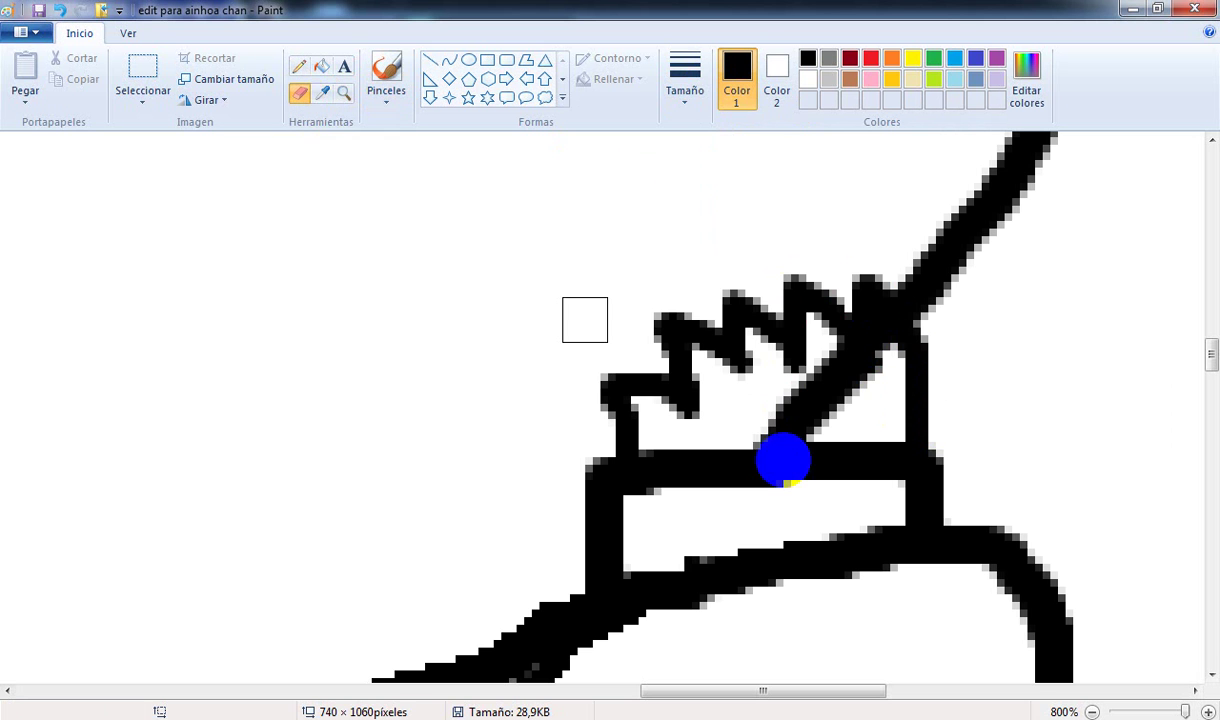
mouse_move(761, 426)
left_mouse_down()
mouse_move(853, 422)
mouse_move(818, 411)
left_mouse_up()
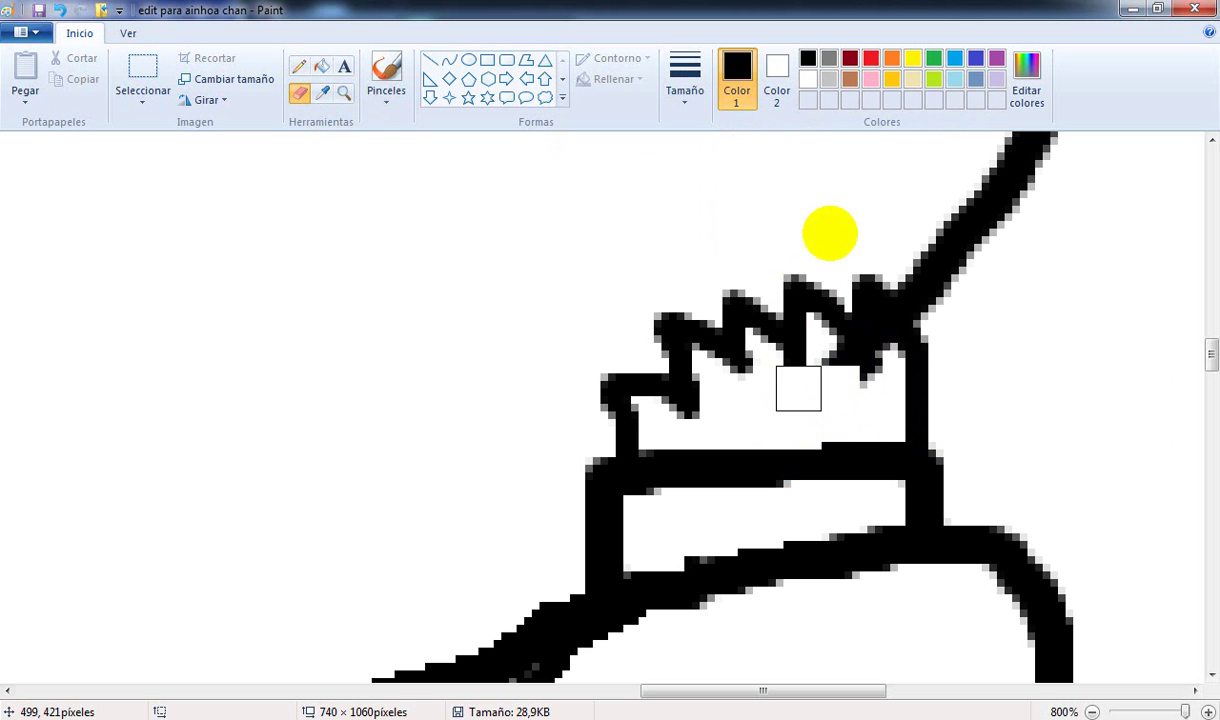
left_click(685, 80)
left_click(745, 248)
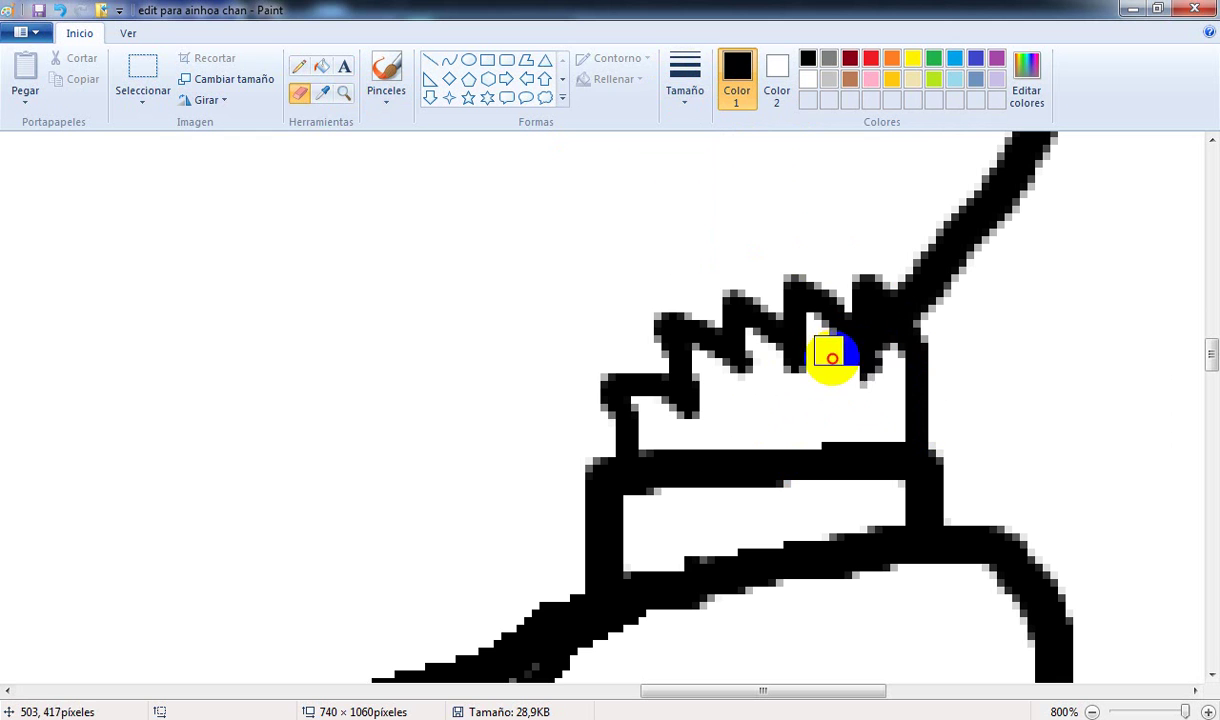
mouse_move(831, 357)
left_mouse_down()
mouse_move(864, 377)
mouse_move(798, 462)
left_mouse_up()
left_click(875, 359)
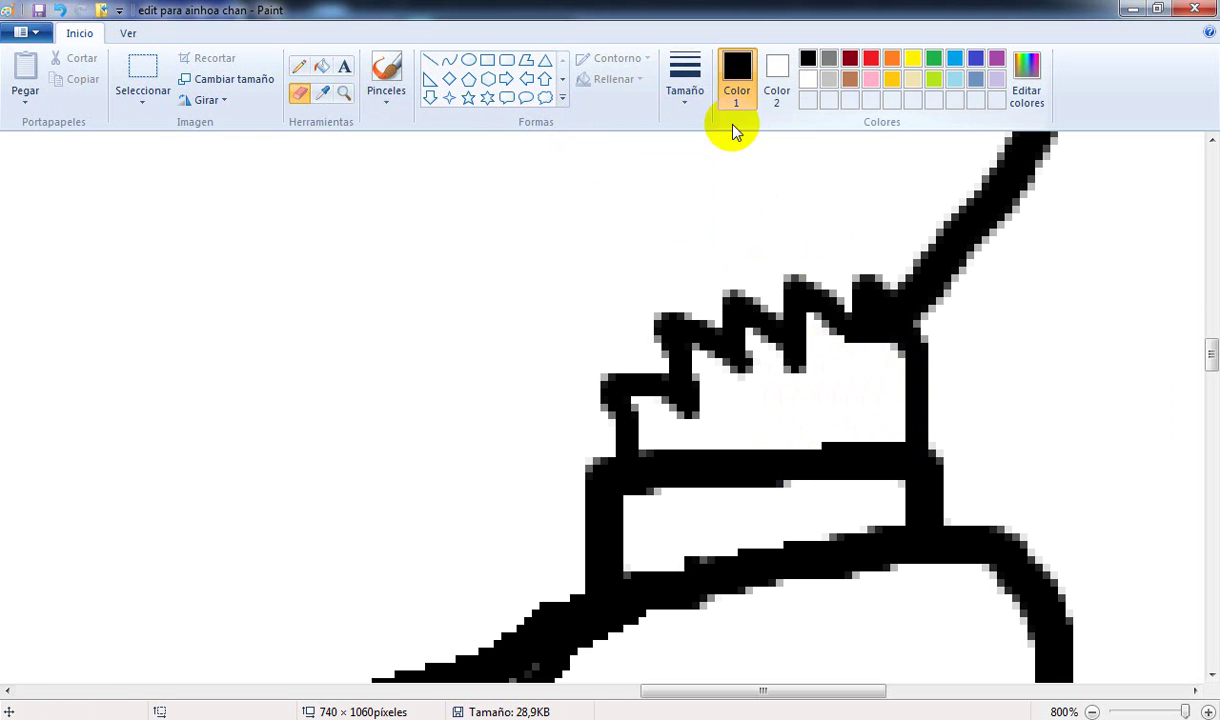
left_click(685, 85)
left_click(689, 130)
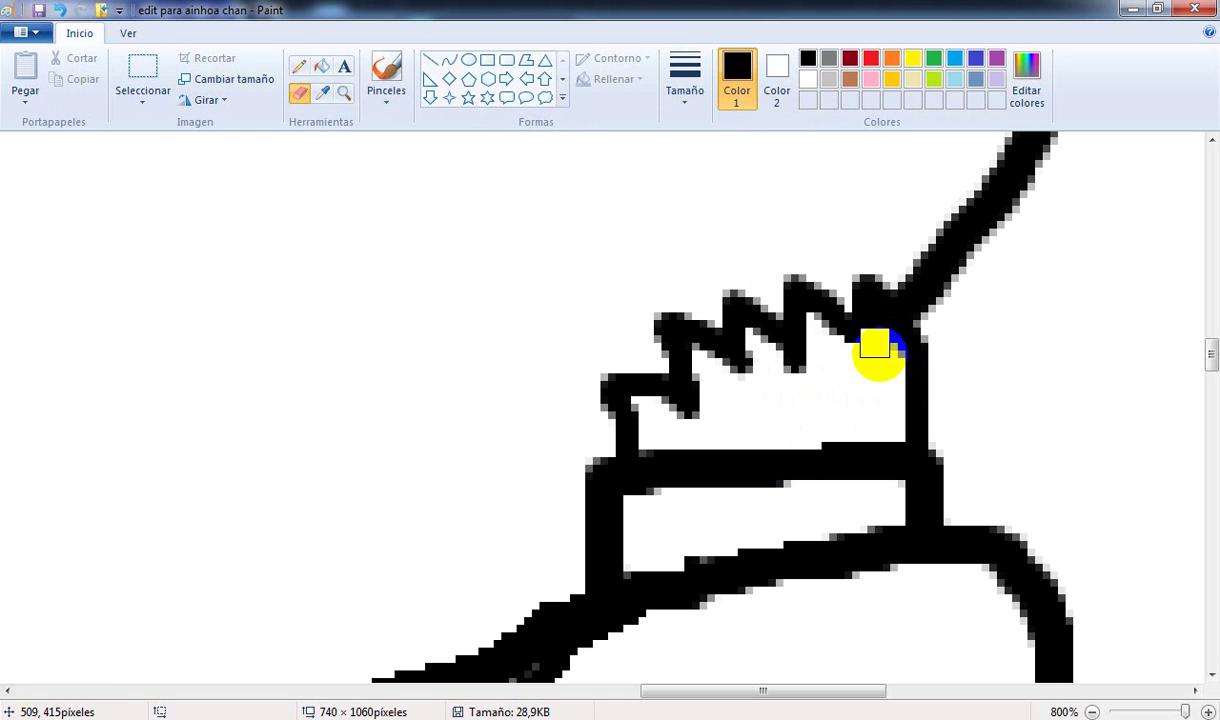
left_click_drag(867, 368, 852, 395)
Step: Paint over the leftover black under the raised hand's last fingertip with a white brush
left_click(372, 70)
left_click(790, 88)
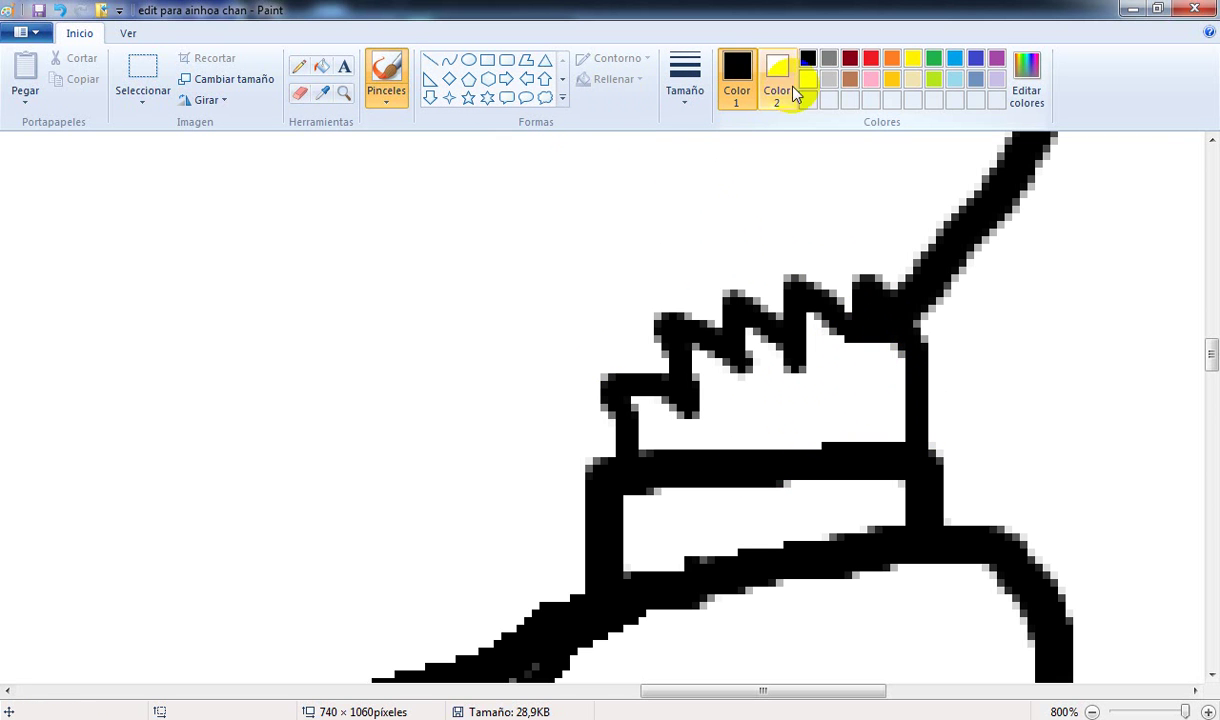
left_click(808, 79)
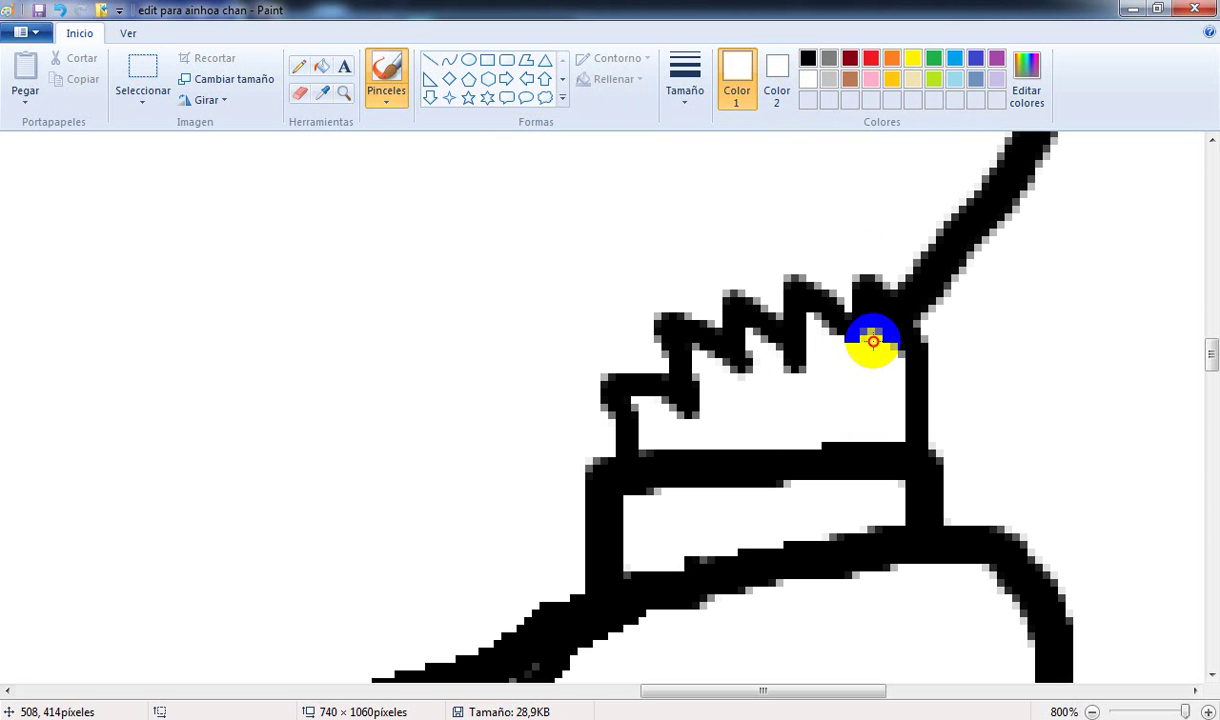
mouse_move(872, 328)
left_mouse_down()
mouse_move(896, 392)
mouse_move(879, 339)
mouse_move(793, 360)
left_mouse_up()
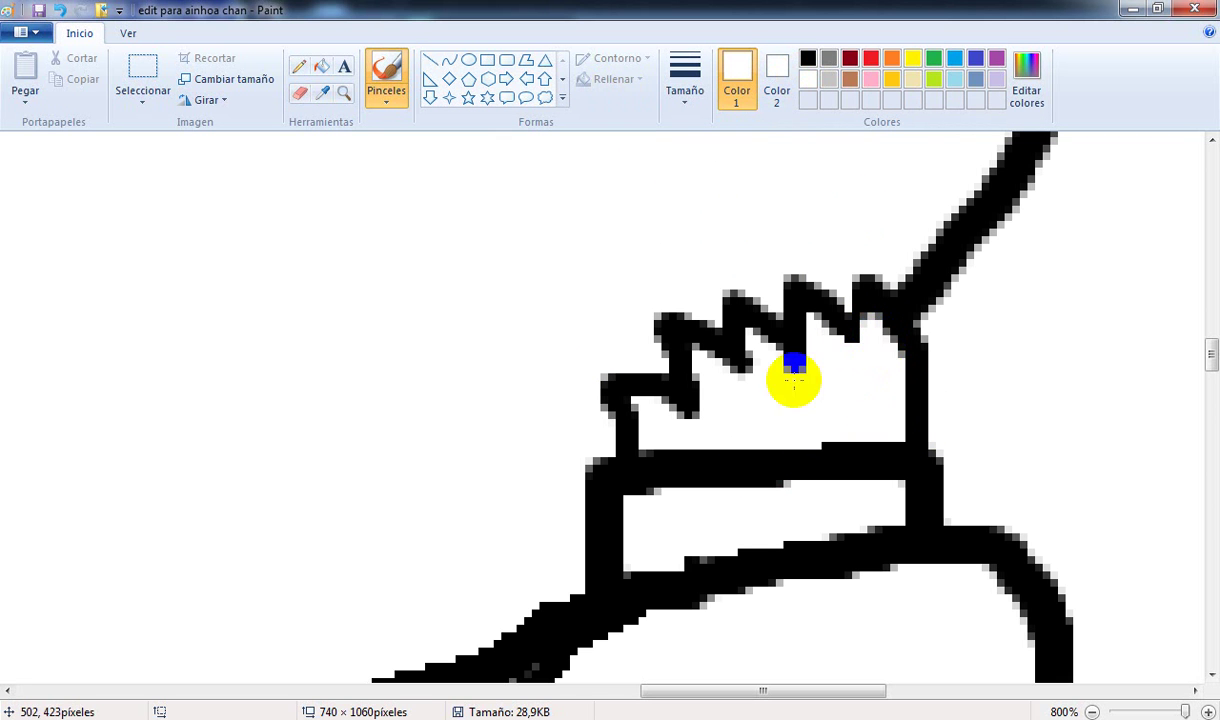
Step: Draw four short black ribbing lines across the raised sleeve's cuff band
left_click(808, 59)
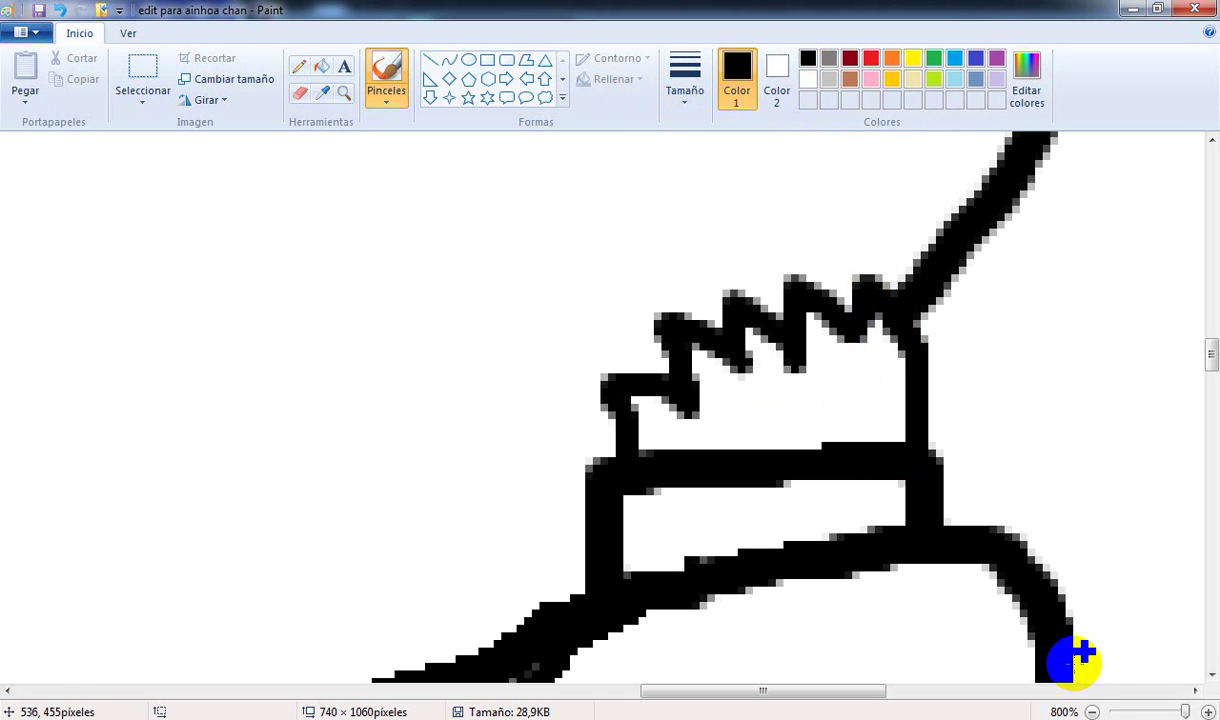
left_click(1092, 711)
left_click(1092, 711)
left_click(1092, 711)
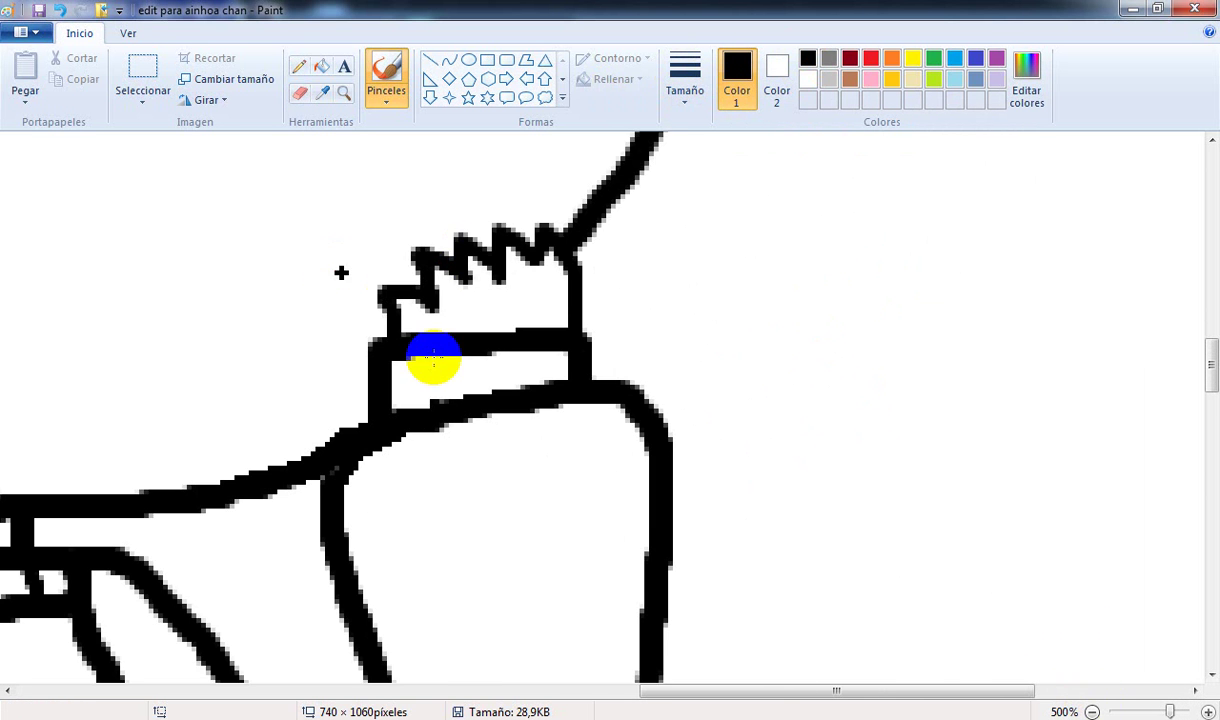
left_click_drag(423, 357, 409, 410)
left_click_drag(464, 354, 466, 400)
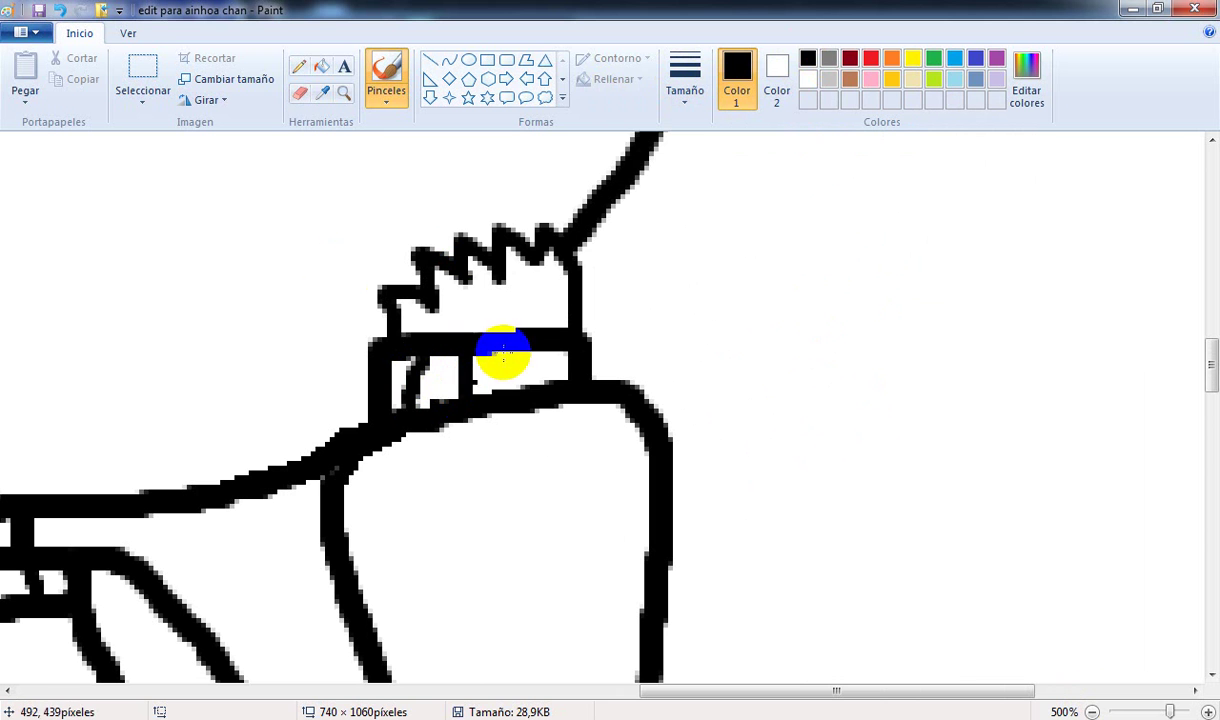
left_click_drag(507, 360, 500, 392)
left_click_drag(540, 343, 520, 385)
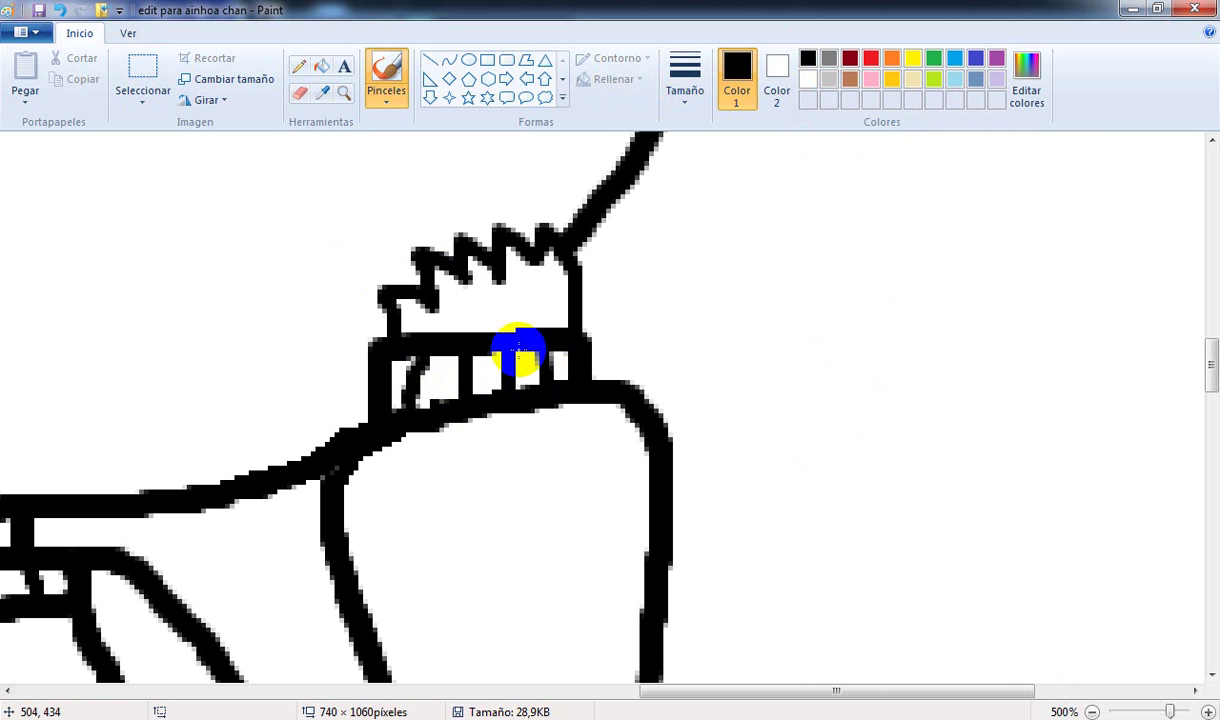
left_click(1091, 712)
left_click(1091, 712)
left_click(1091, 712)
left_click(1091, 712)
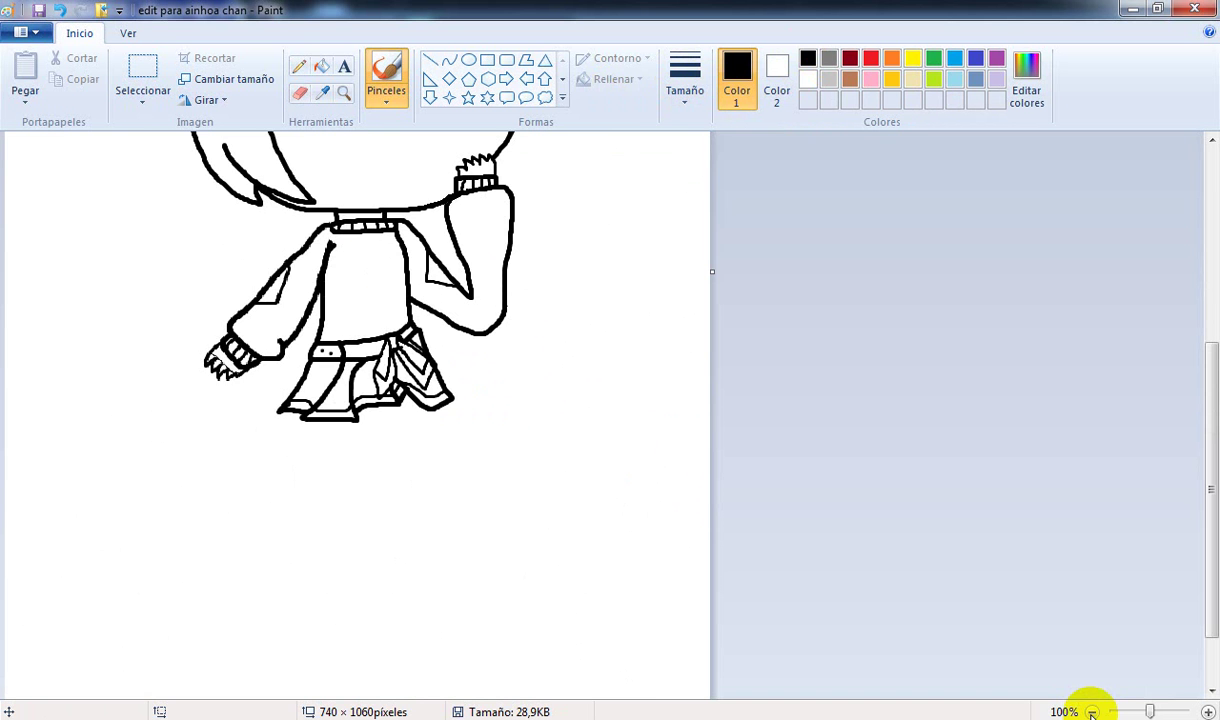
Step: Draw a heart shape in the middle of the sweater's chest and save the drawing
left_click_drag(1206, 423, 1206, 307)
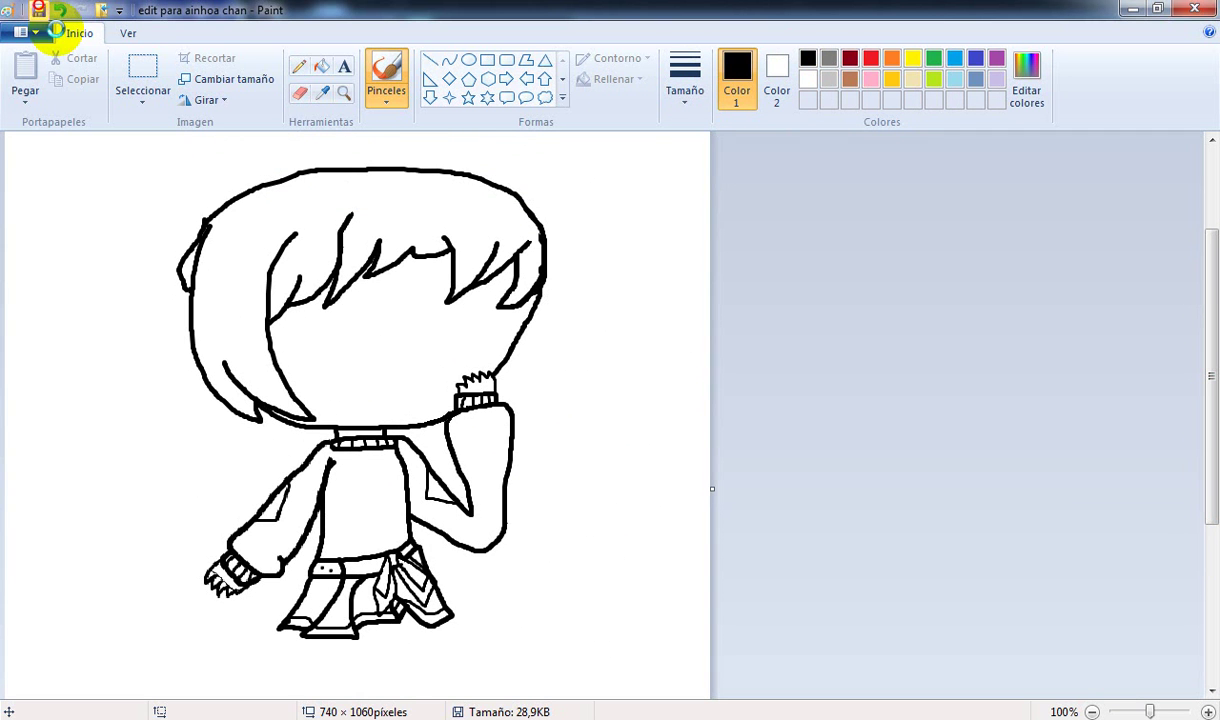
scroll(680, 550, "down", 3)
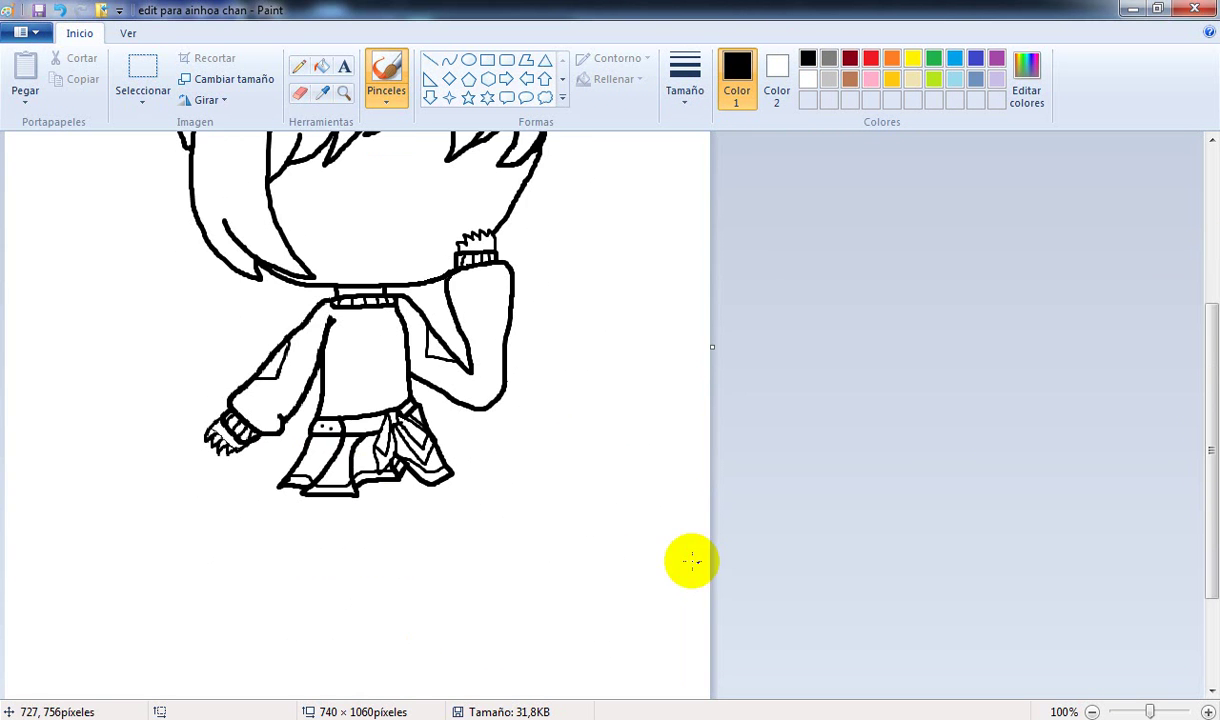
left_click(566, 98)
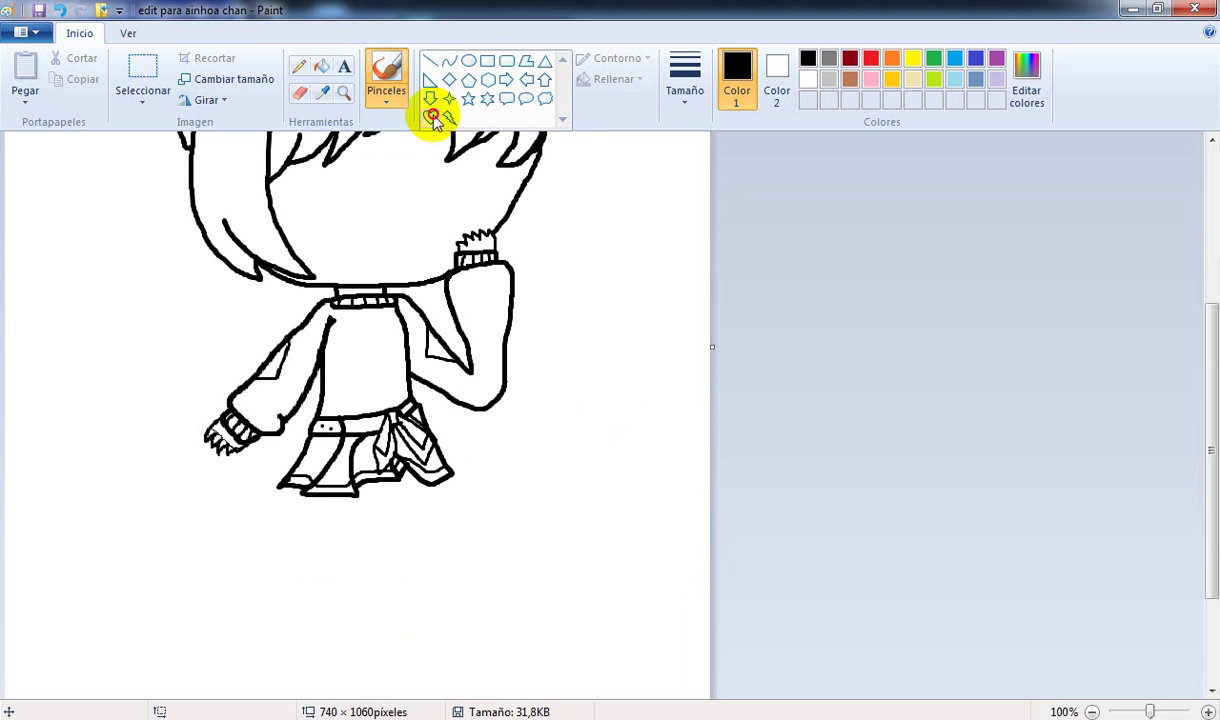
left_click_drag(386, 385, 355, 353)
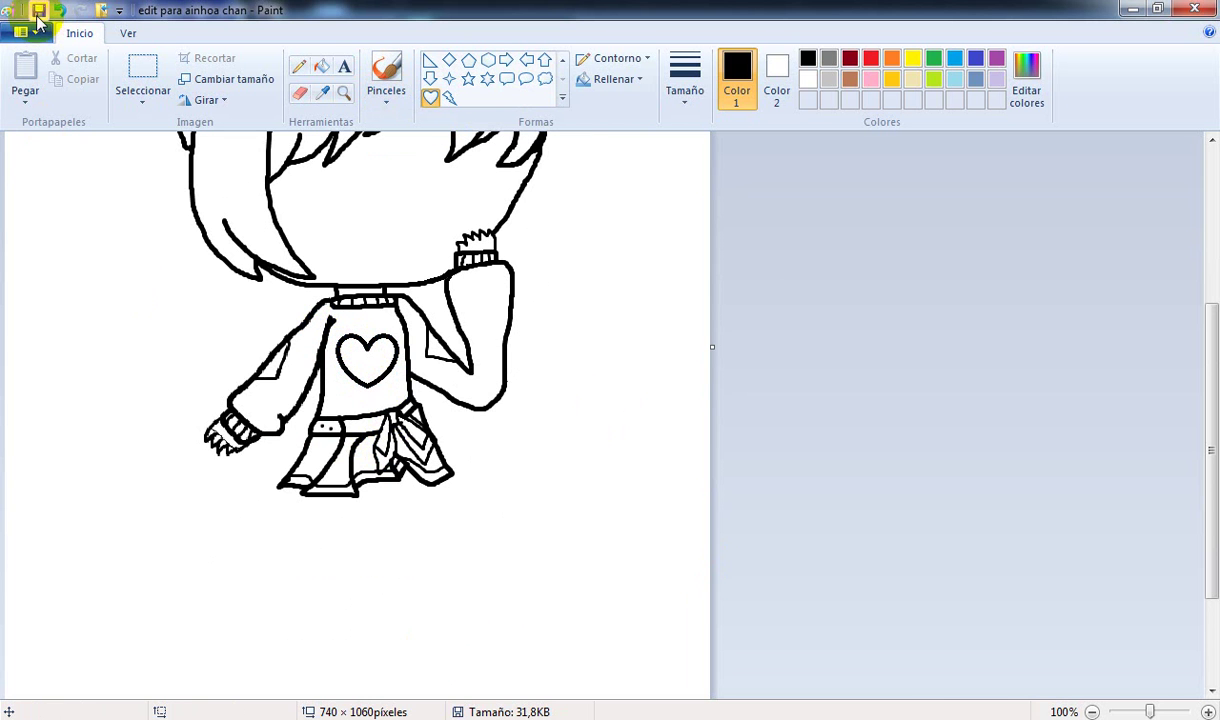
left_click(38, 11)
scroll(490, 515, "up", 3)
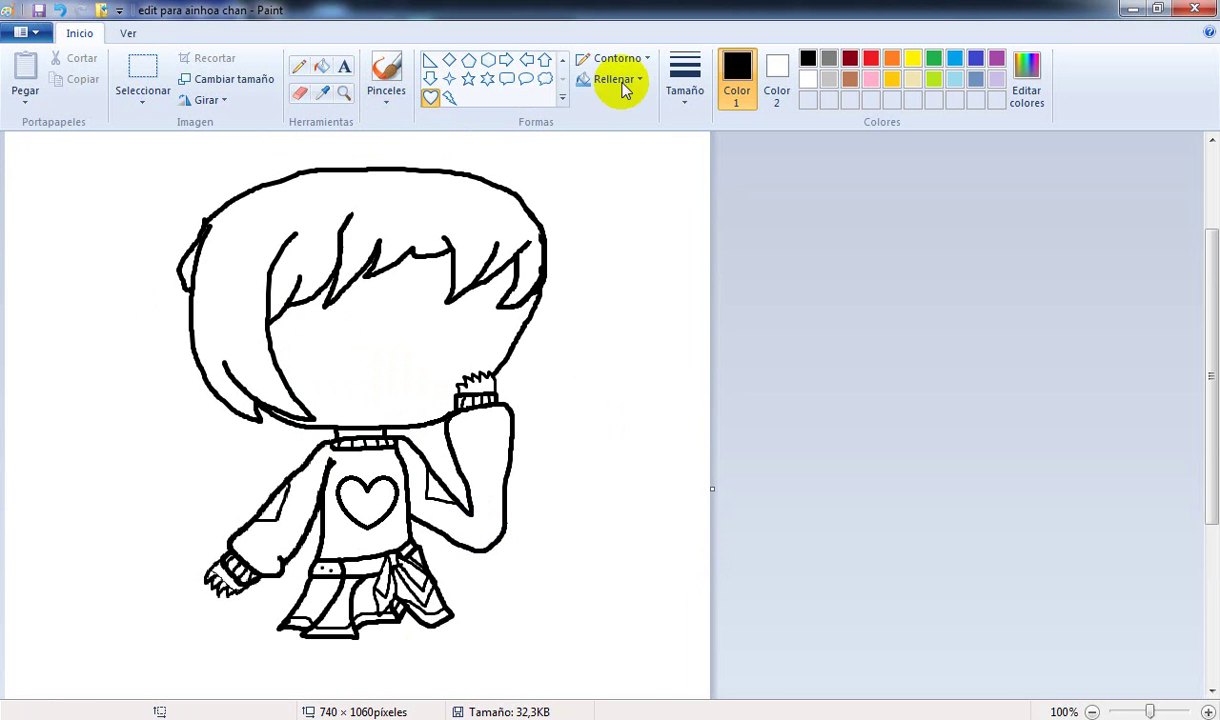
Step: Switch back to the brush and set its size to the third line thickness
left_click(386, 72)
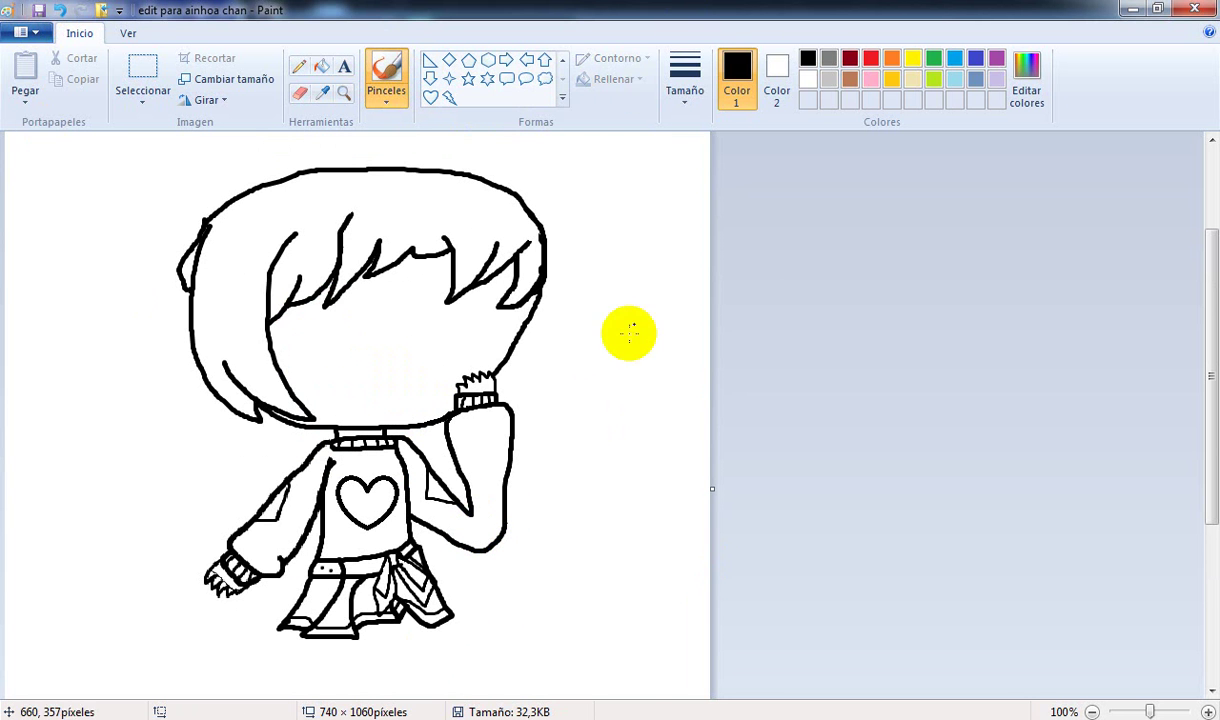
left_click(692, 92)
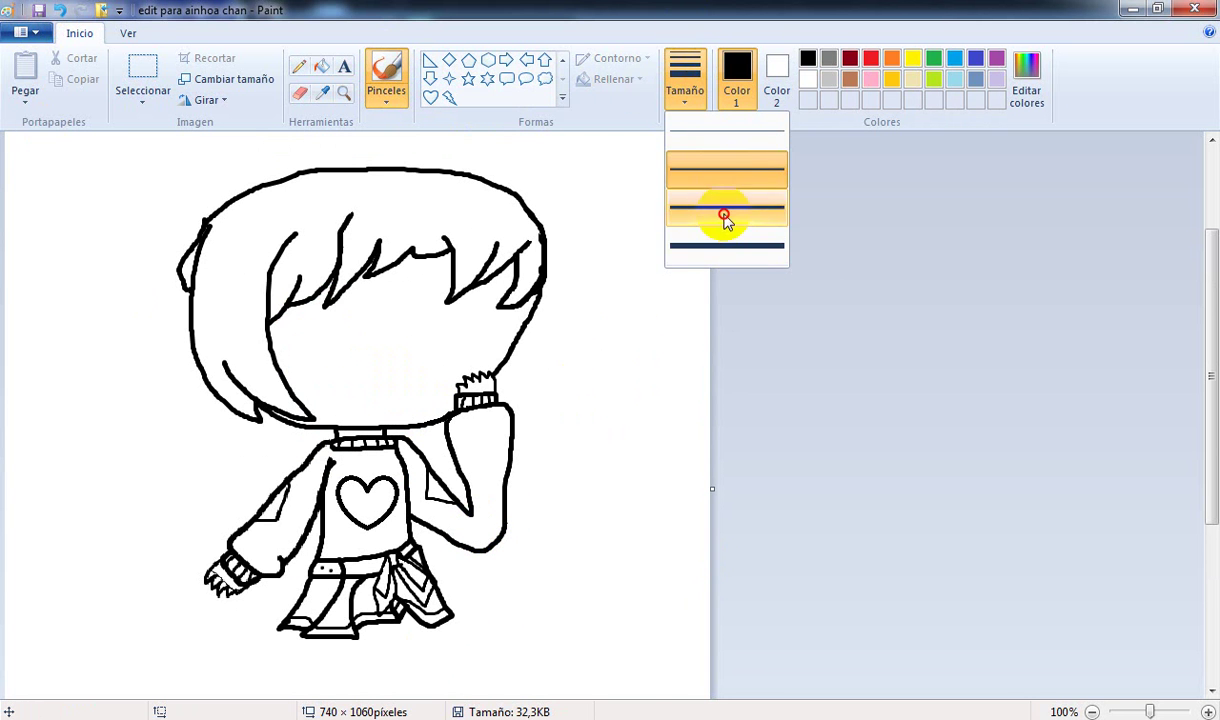
left_click(725, 218)
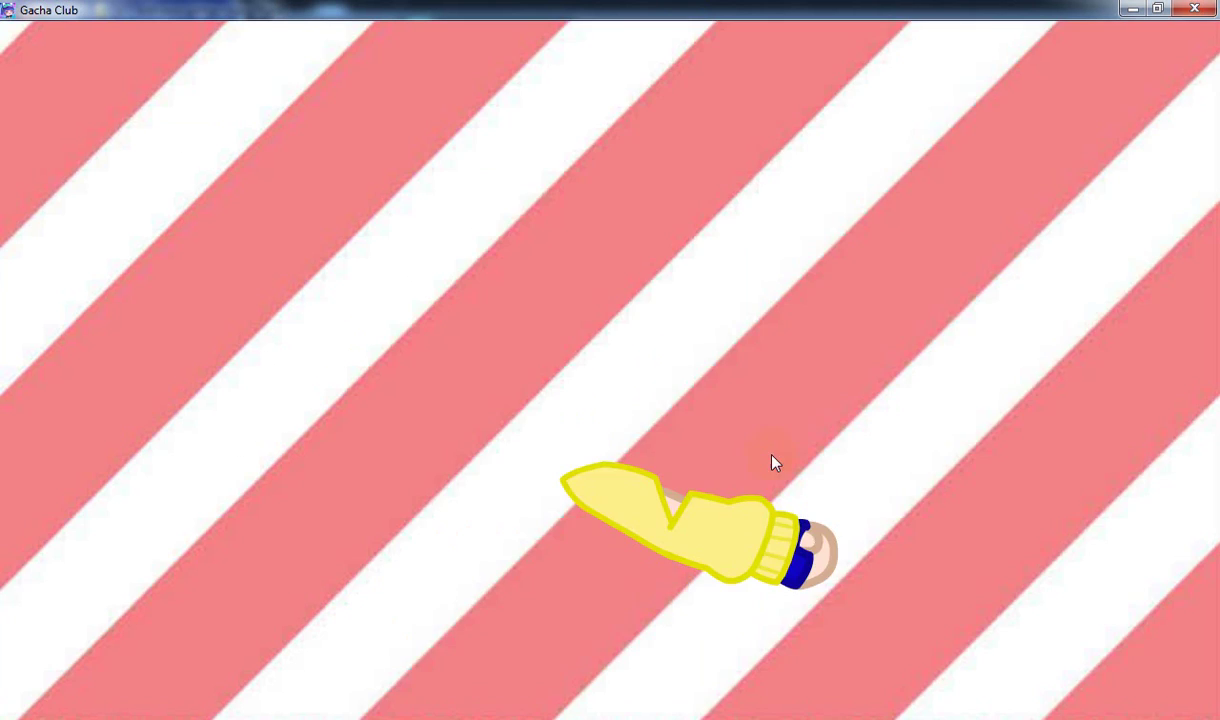
Step: Switch to Gacha Club and open the character's Hide settings for body-part display
left_click(772, 443)
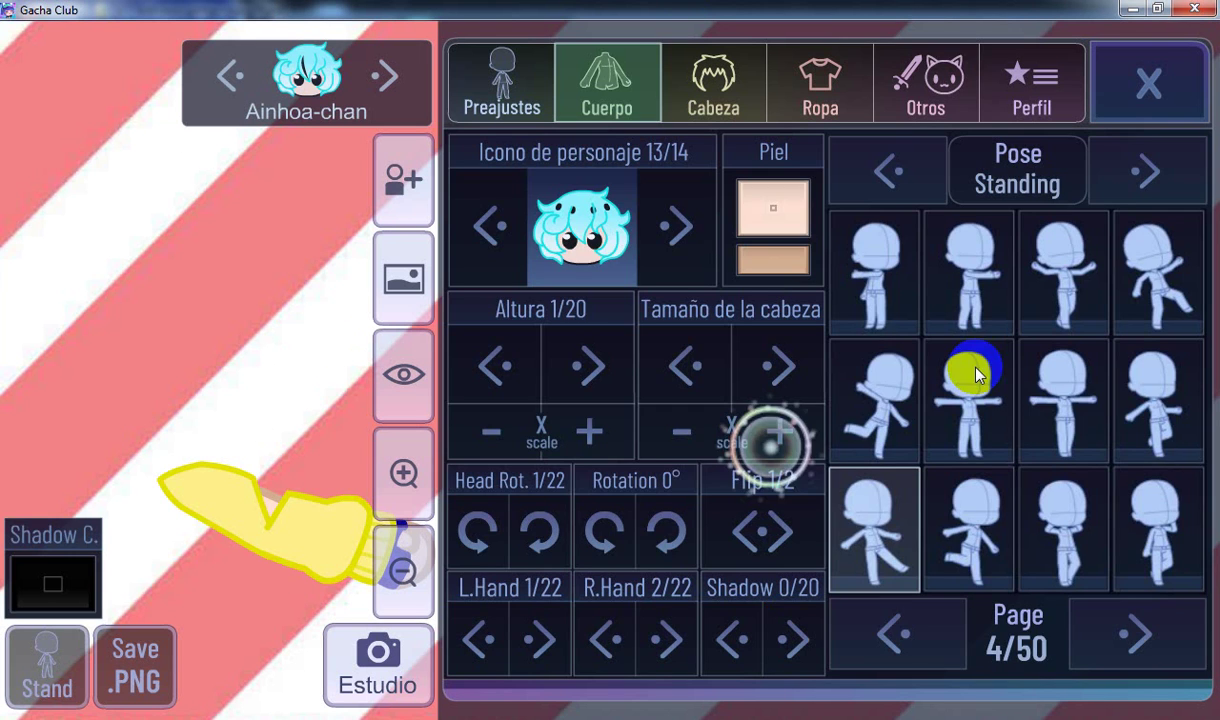
left_click(866, 46)
left_click(873, 164)
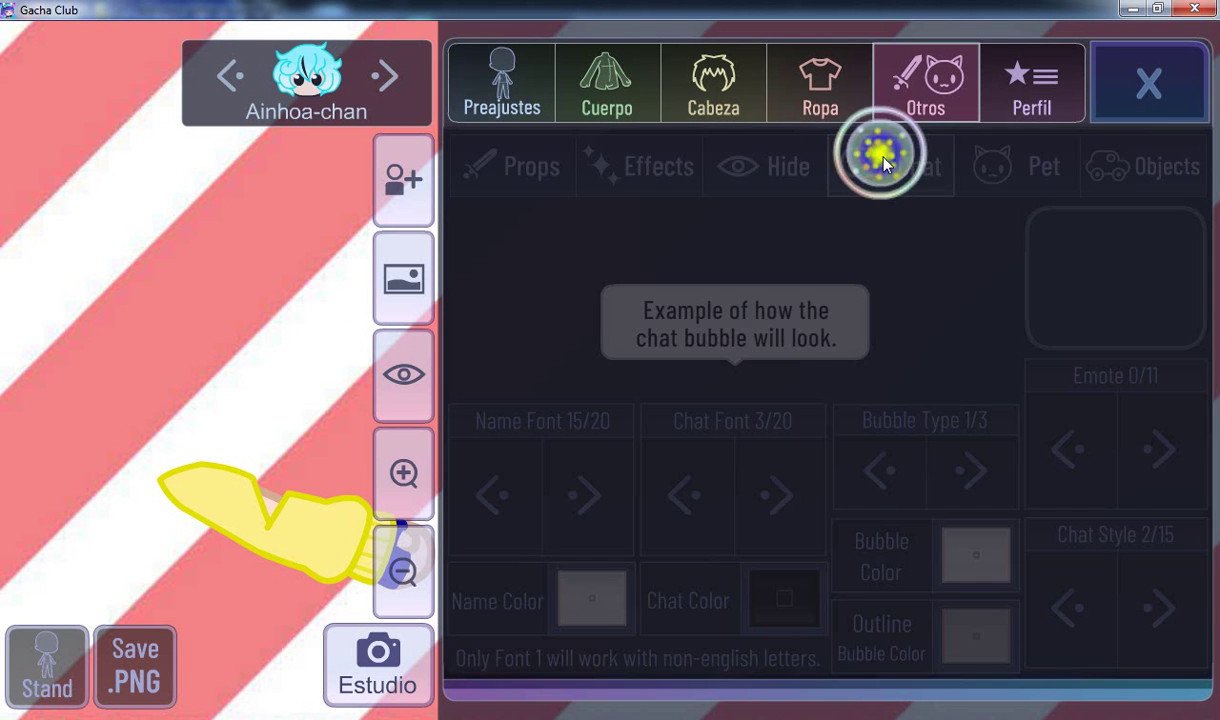
left_click(781, 165)
left_click(787, 168)
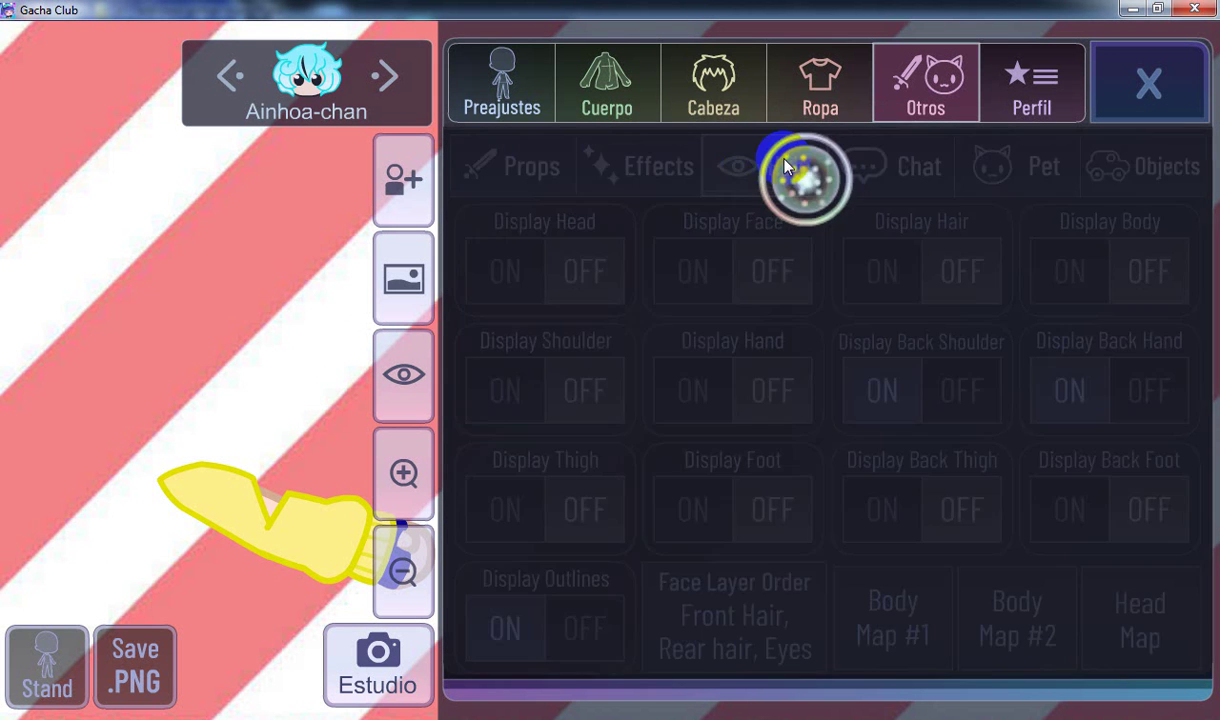
Step: Display the reference character's head and hair, and hide its back shoulder and back hand
left_click(598, 266)
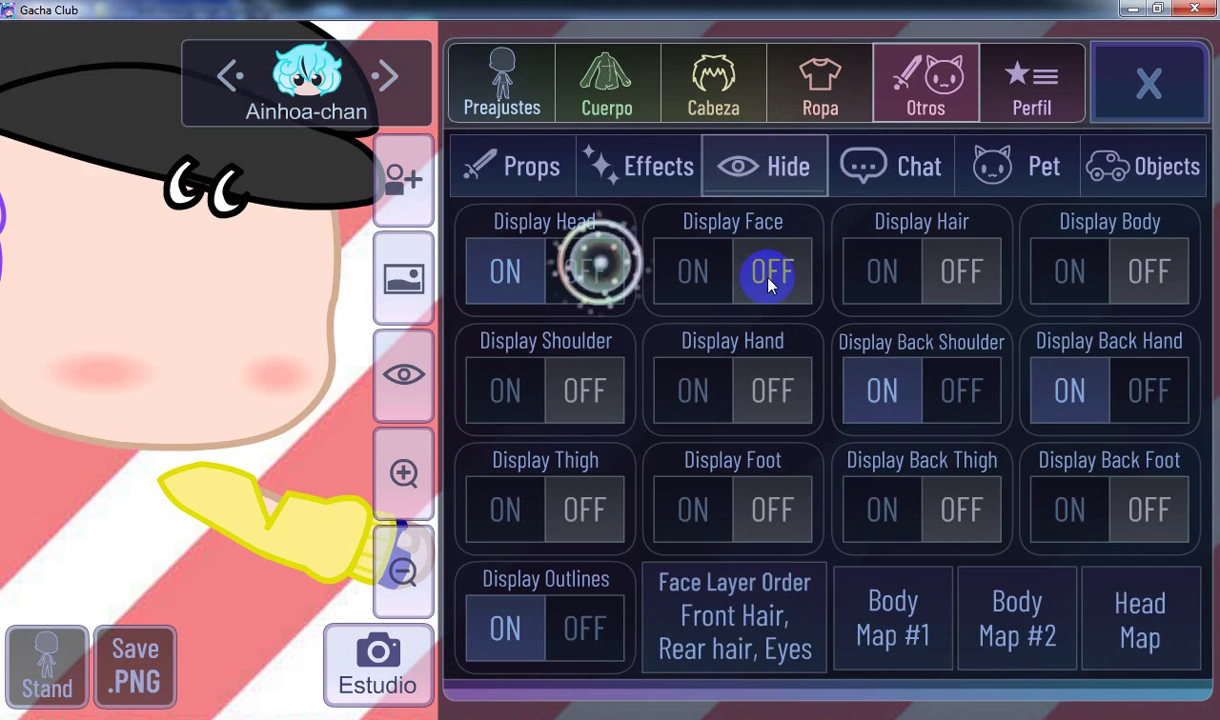
left_click(882, 268)
left_click(1063, 398)
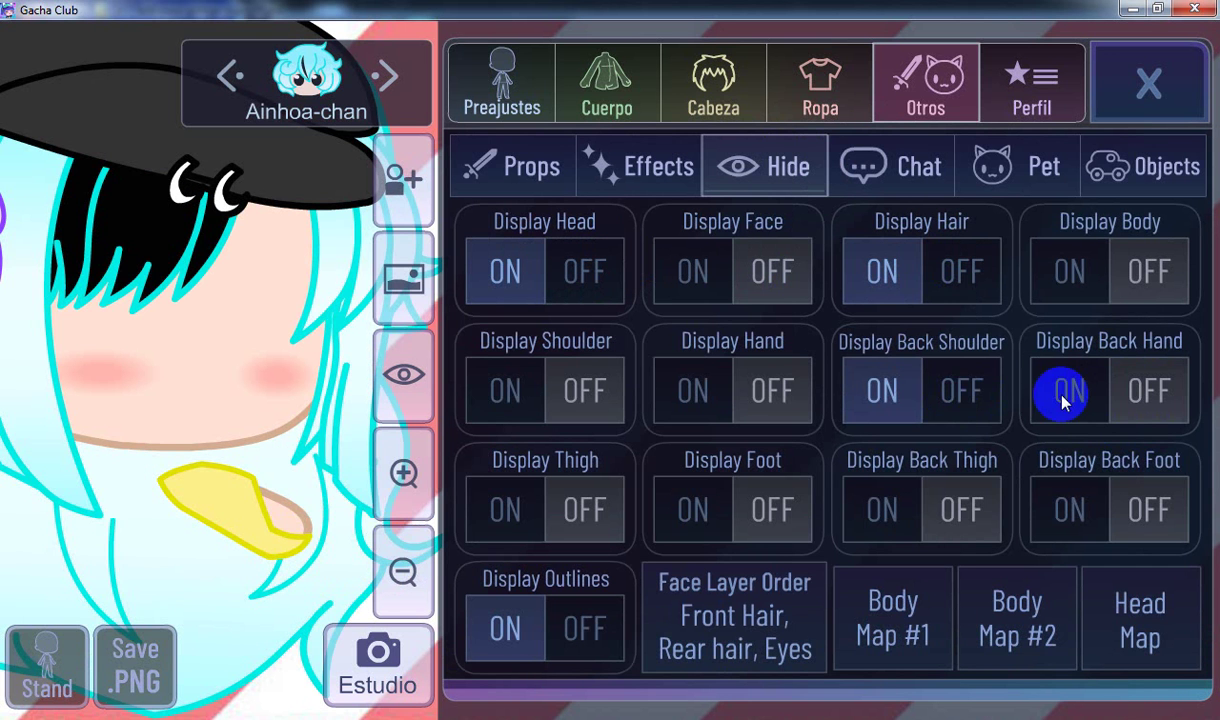
left_click(929, 382)
left_click(900, 264)
left_click(929, 273)
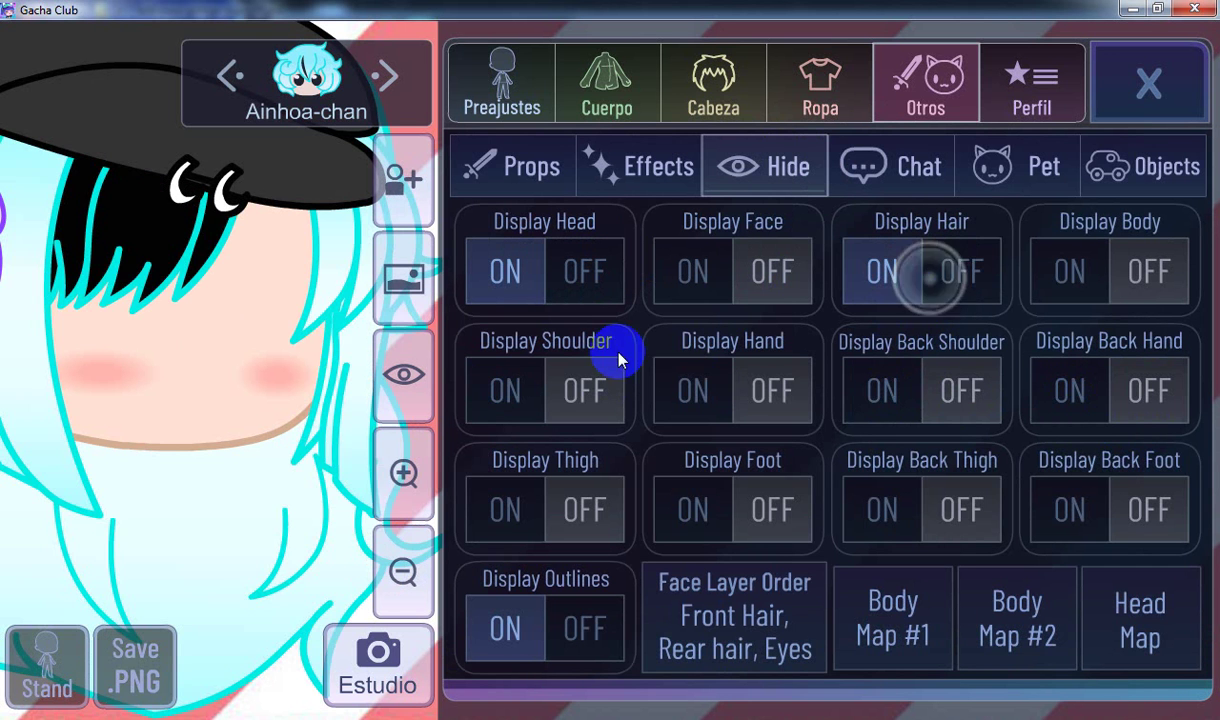
left_click(404, 470)
left_click(415, 555)
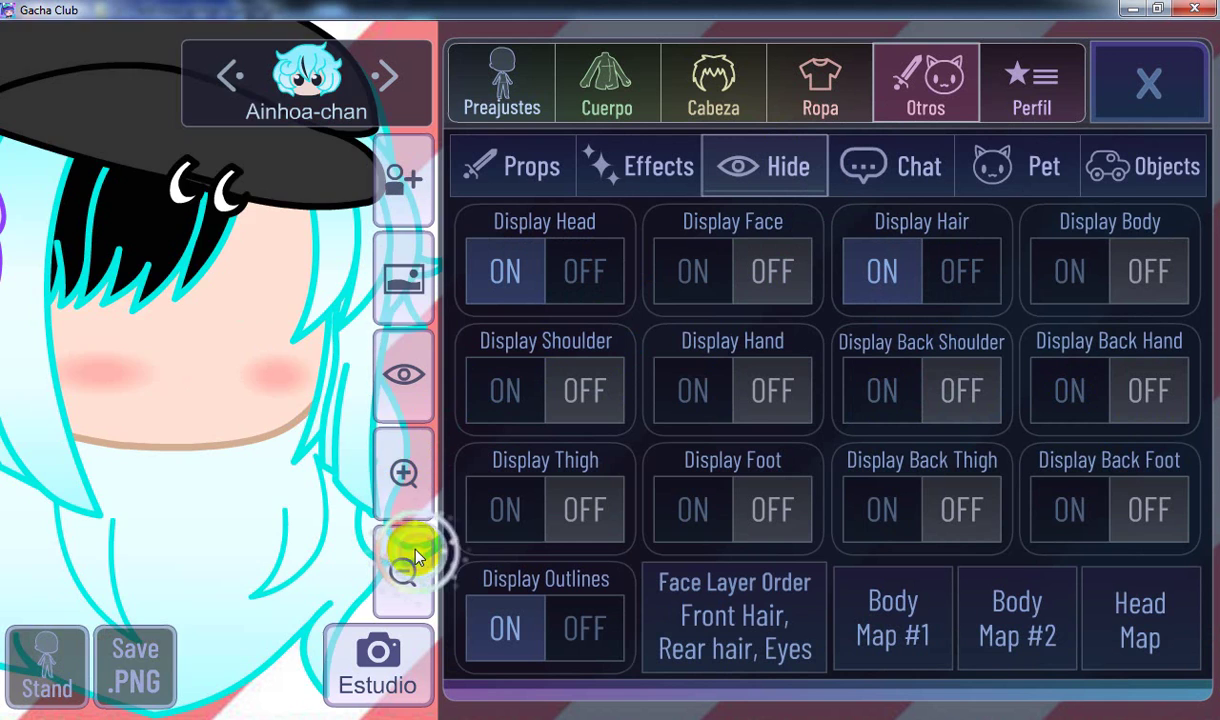
left_click(405, 372)
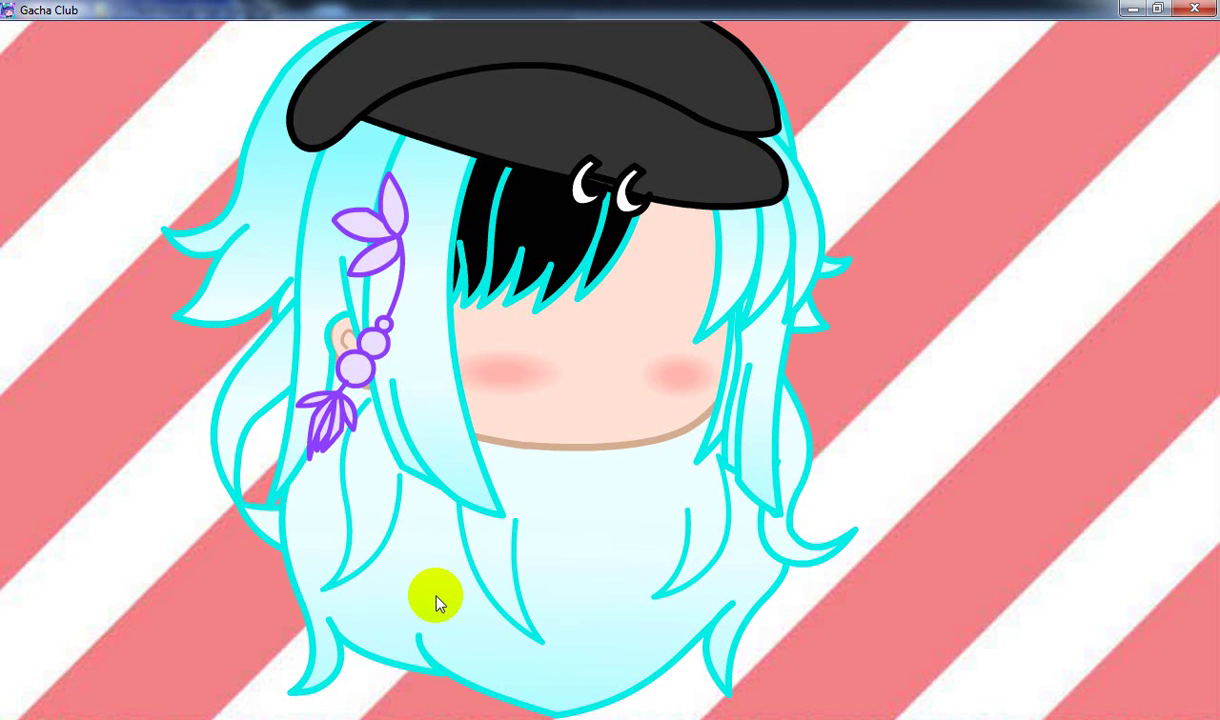
left_click(445, 560)
Step: Turn on display of the reference's face, body, front and back shoulders, hands, thighs and feet
left_click(572, 375)
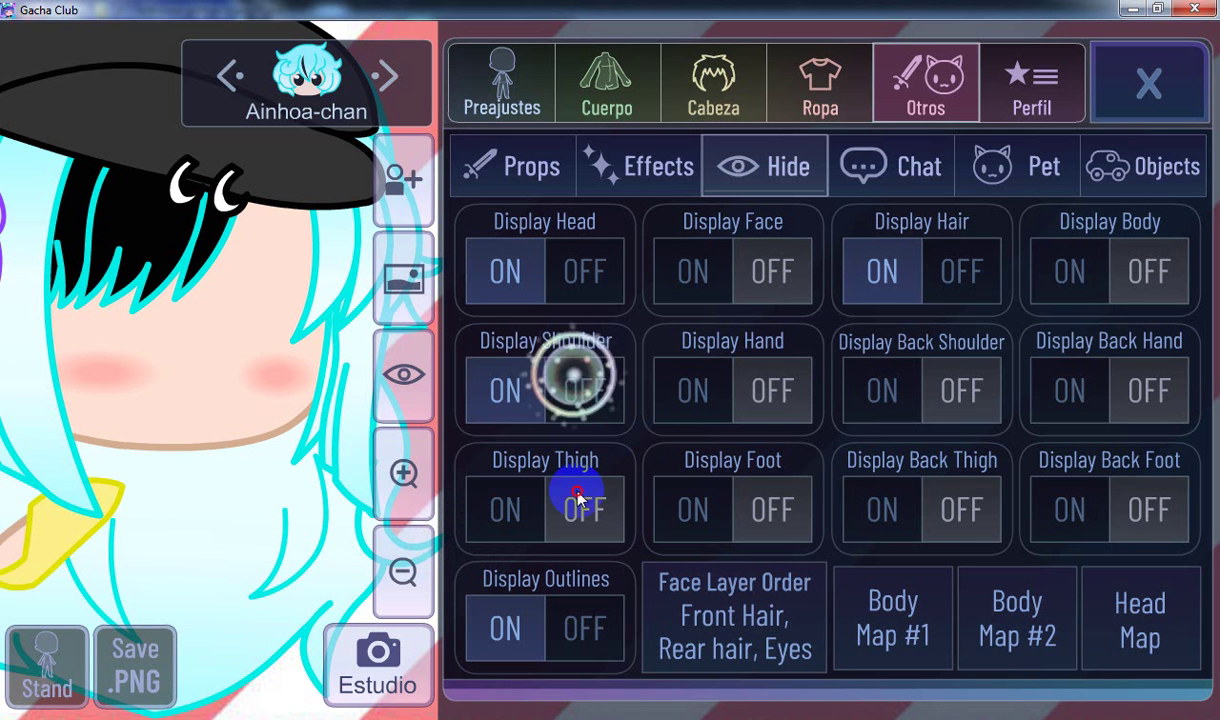
left_click(578, 497)
left_click(741, 405)
left_click(754, 499)
left_click(912, 410)
left_click(939, 485)
left_click(1147, 262)
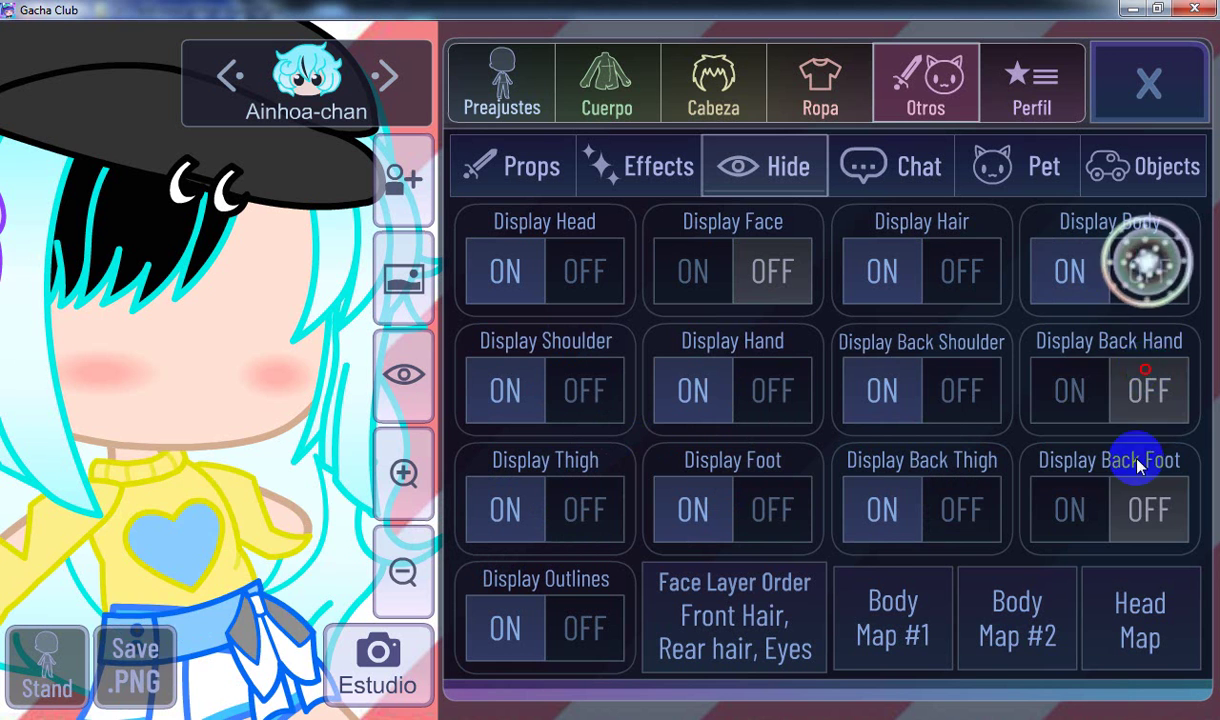
left_click(1145, 375)
left_click(1140, 500)
left_click(770, 268)
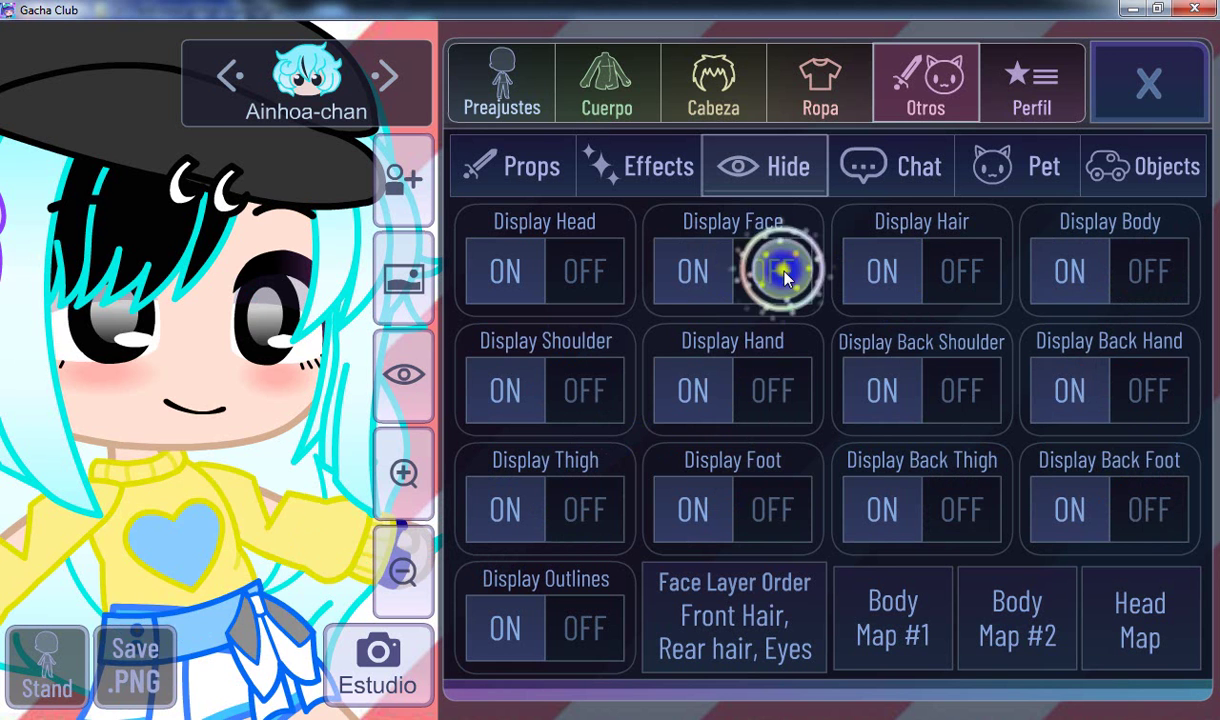
Step: Zoom the reference out to fit the whole character and preview it without the editing interface
left_click(400, 545)
left_click(400, 568)
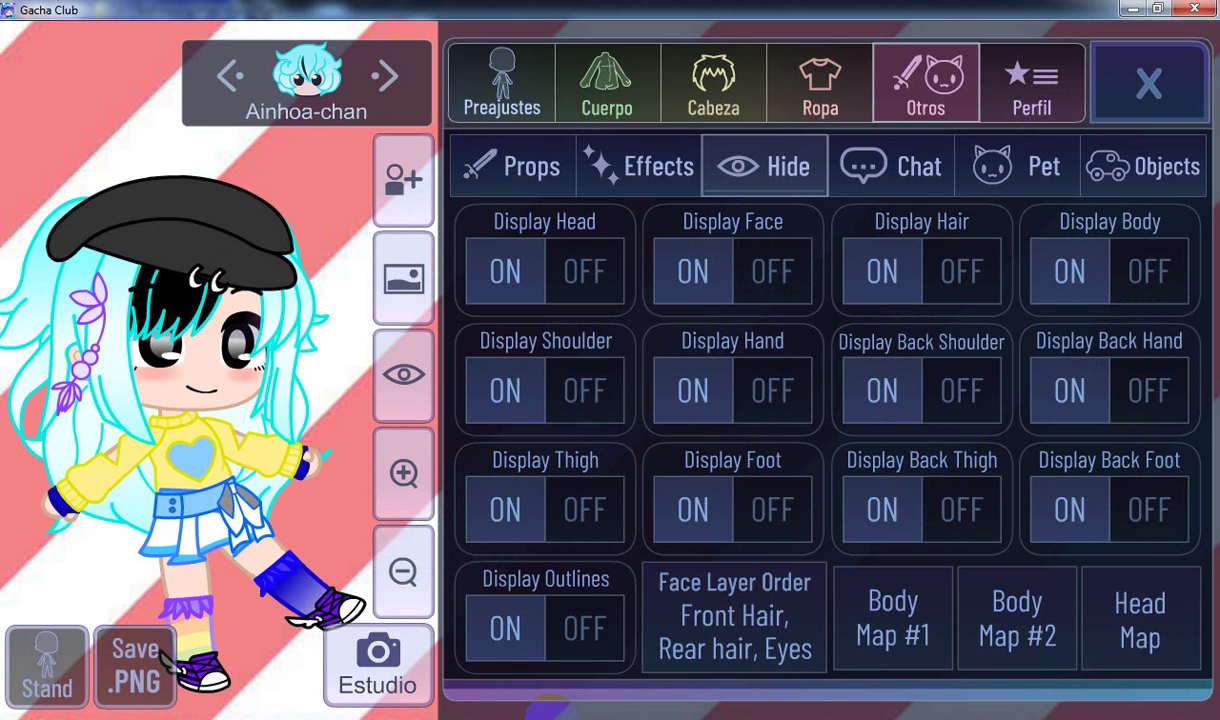
left_click(378, 375)
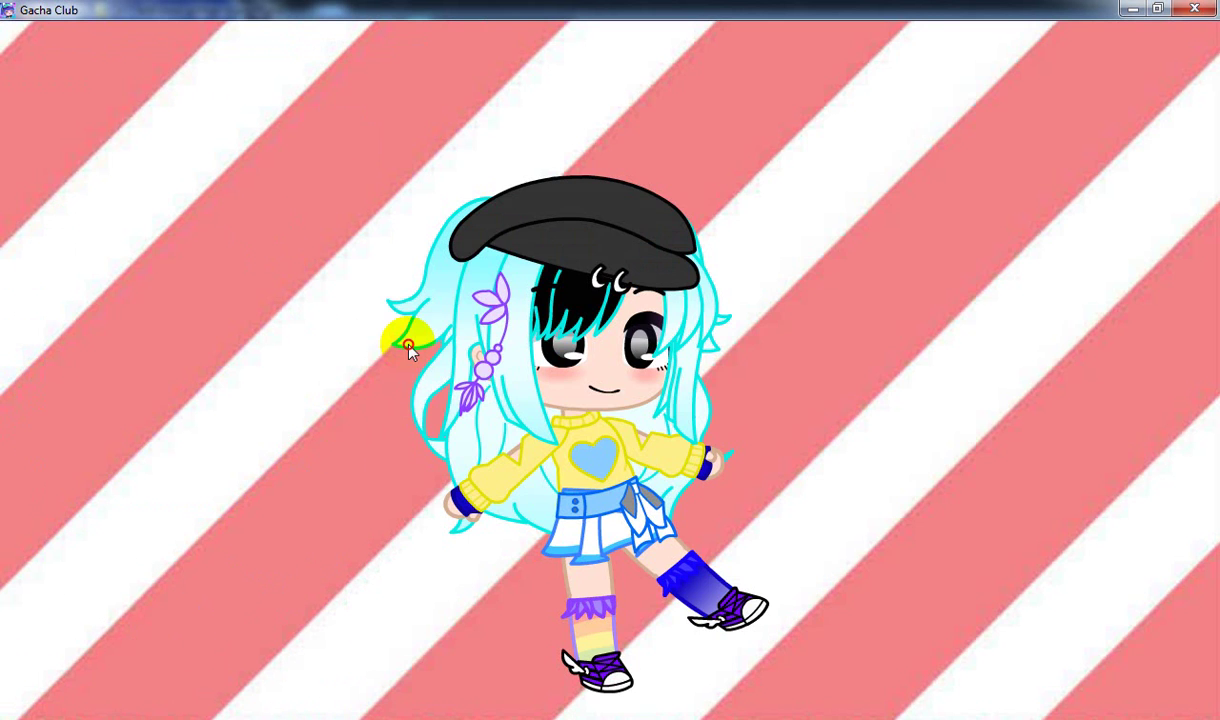
left_click(408, 341)
left_click(382, 468)
left_click(404, 570)
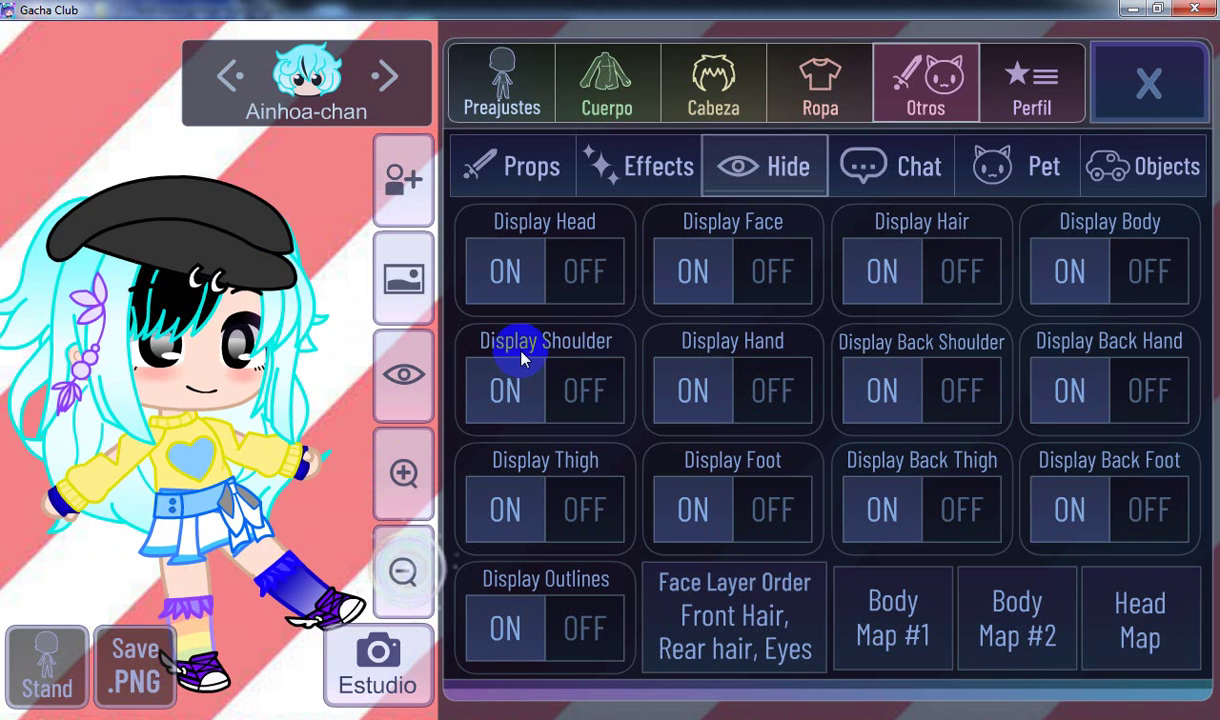
Step: Hide the reference's head, face, hair, body, both shoulders and both hands, leaving only the legs displayed
left_click(545, 272)
left_click(540, 385)
left_click(690, 270)
left_click(722, 390)
left_click(926, 268)
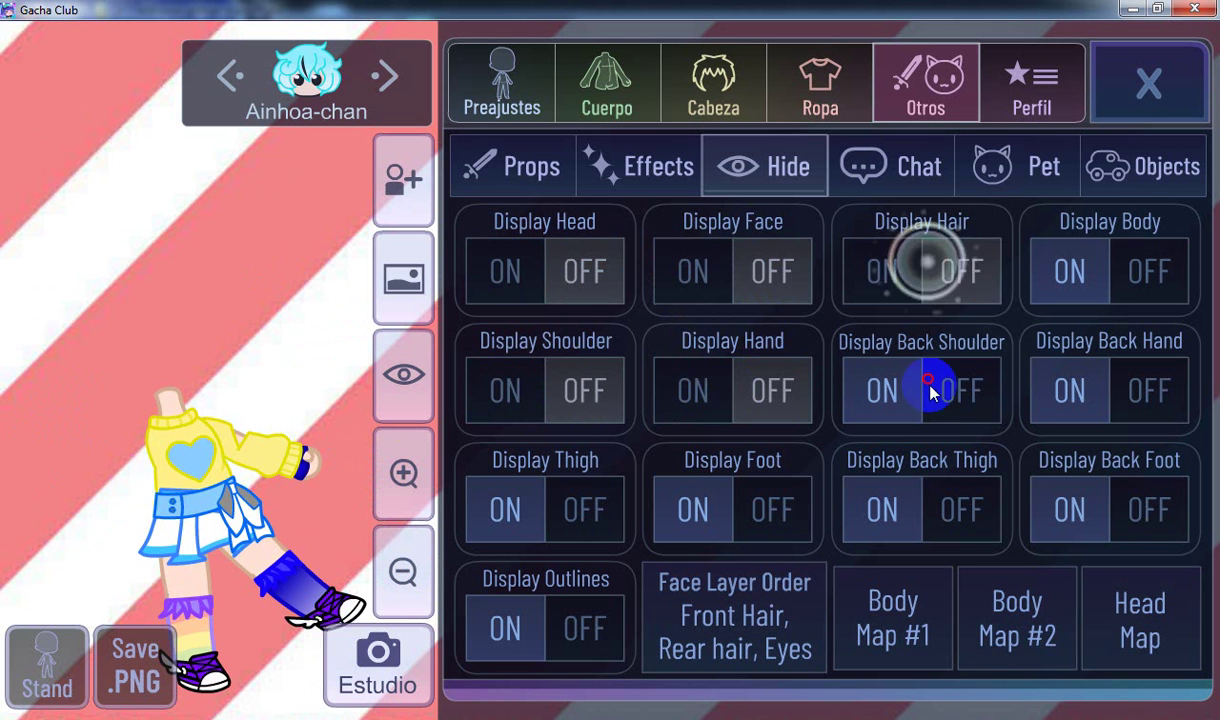
left_click(934, 385)
left_click(1060, 268)
left_click(1065, 382)
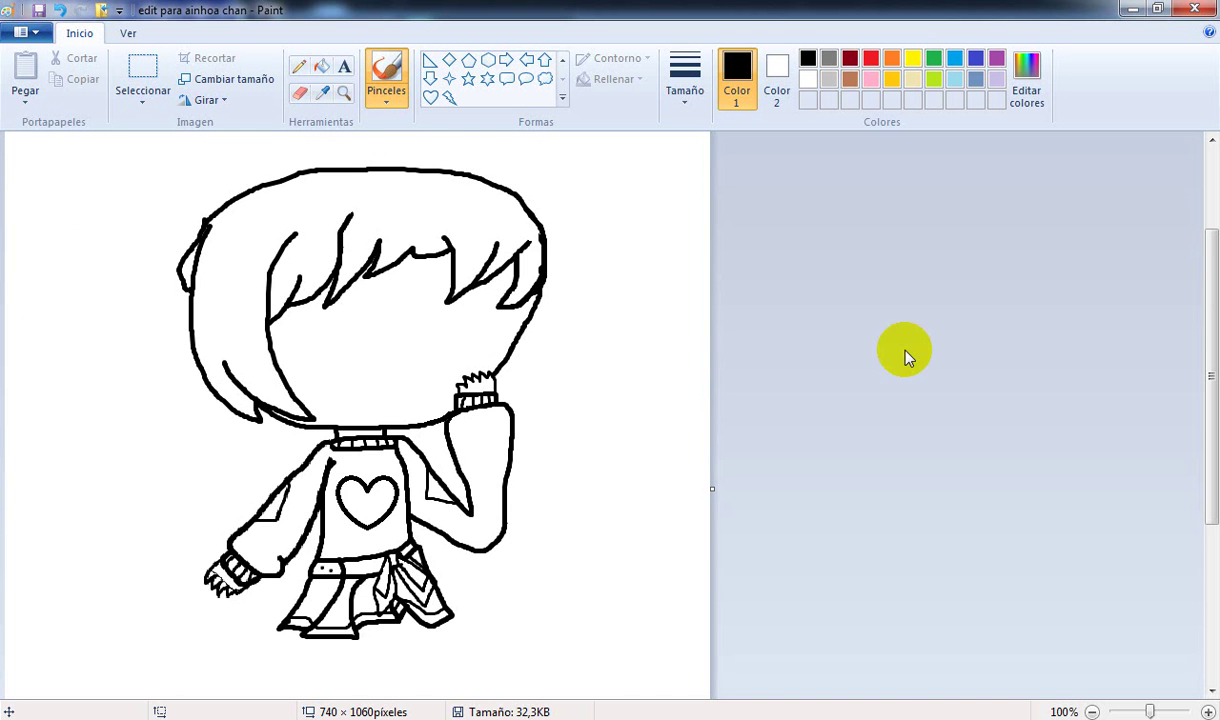
Step: In Paint, draw the first leg's outer line curving down from the skirt's left hem, using the Gacha Club legs as reference
scroll(950, 350, "down", 5)
left_click(1208, 711)
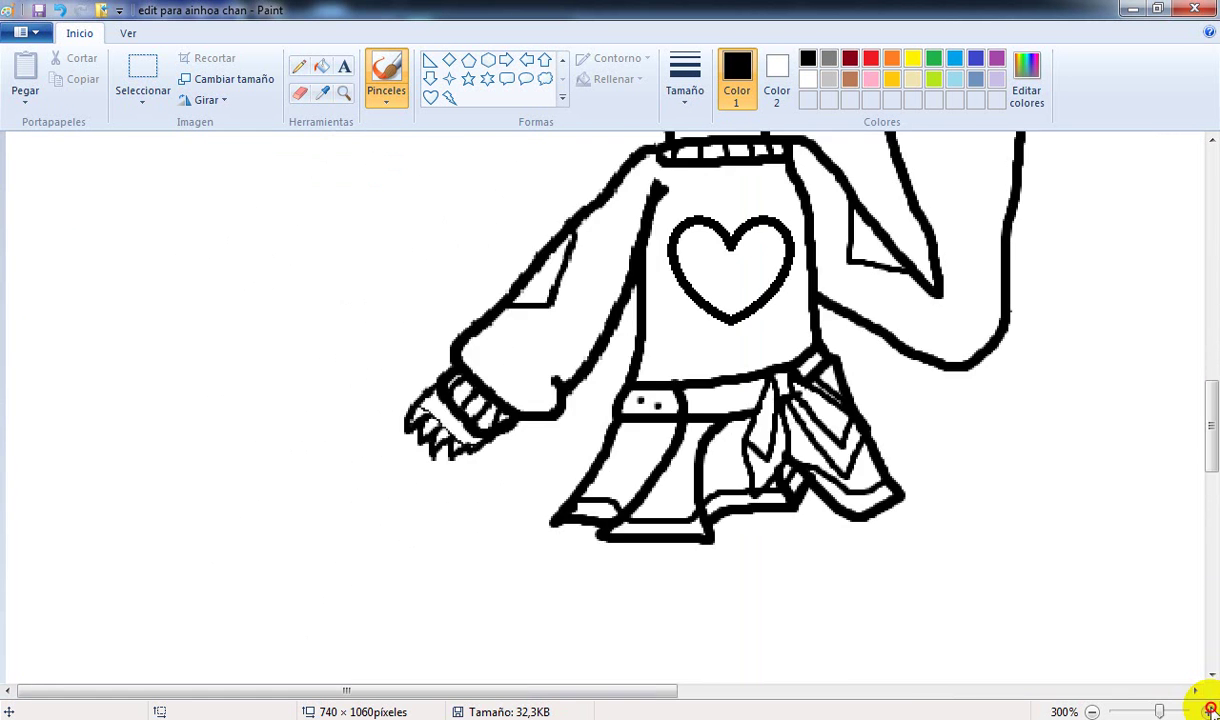
left_click(1208, 711)
left_click_drag(1205, 437, 1206, 508)
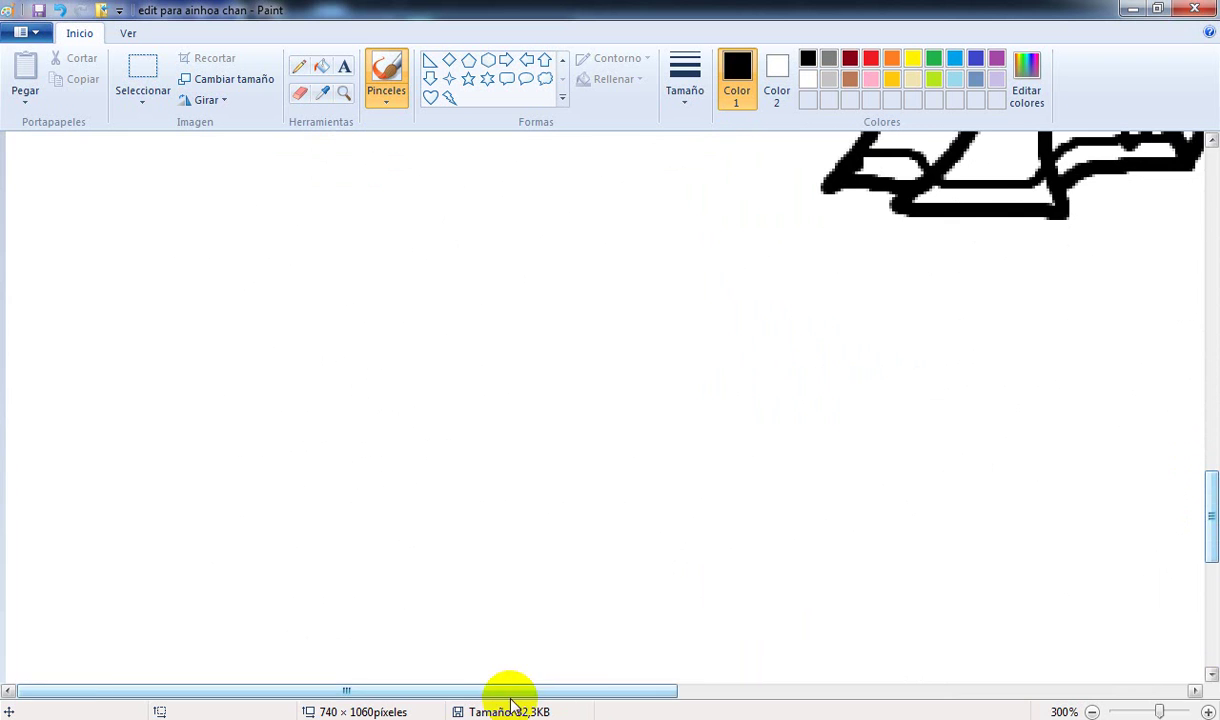
left_click_drag(509, 698, 750, 698)
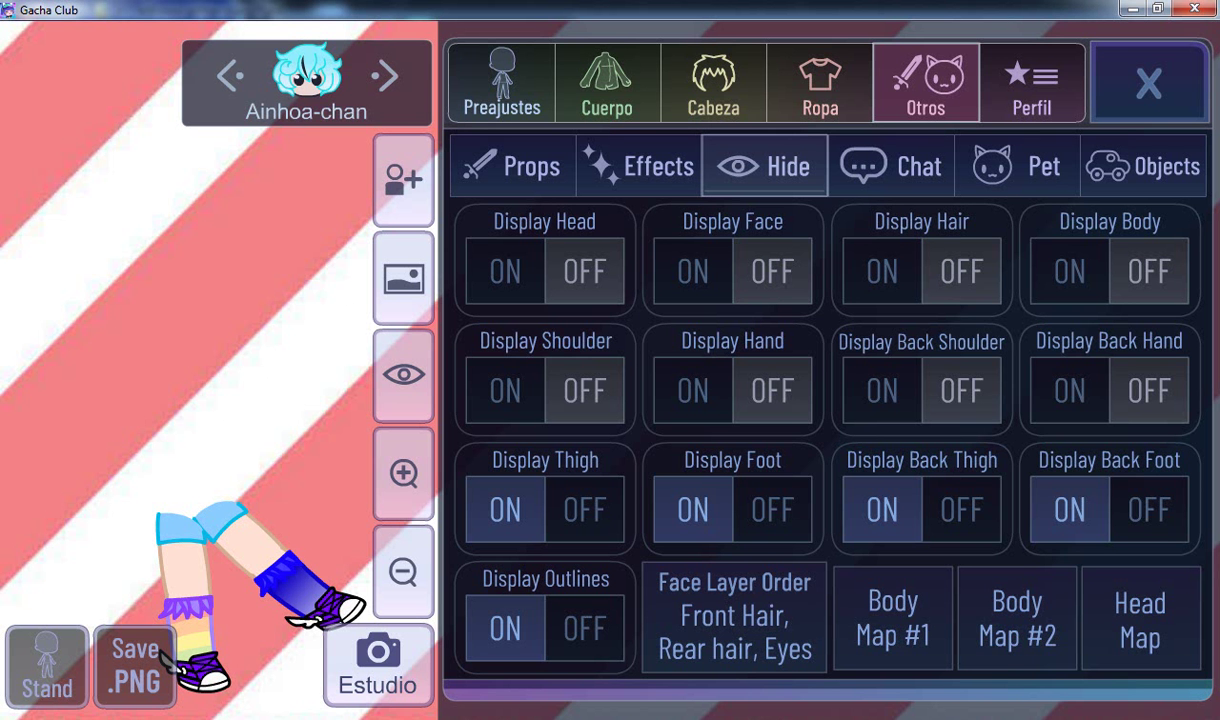
left_click(402, 400)
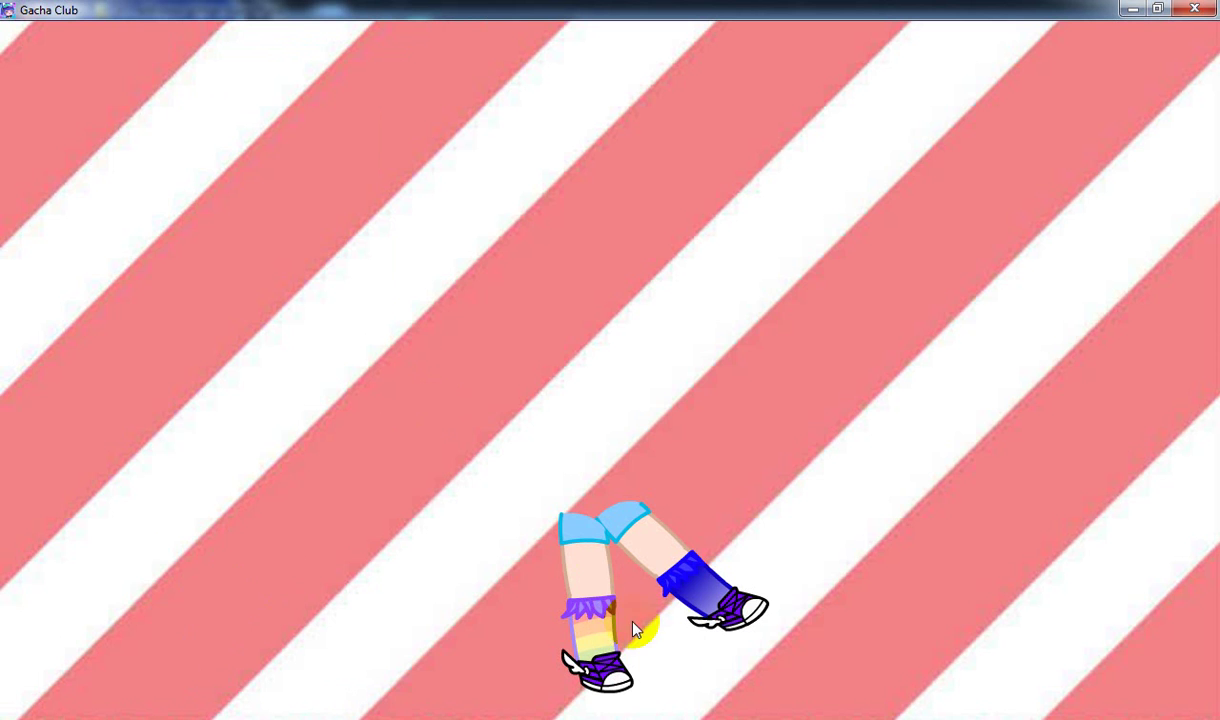
left_click(628, 712)
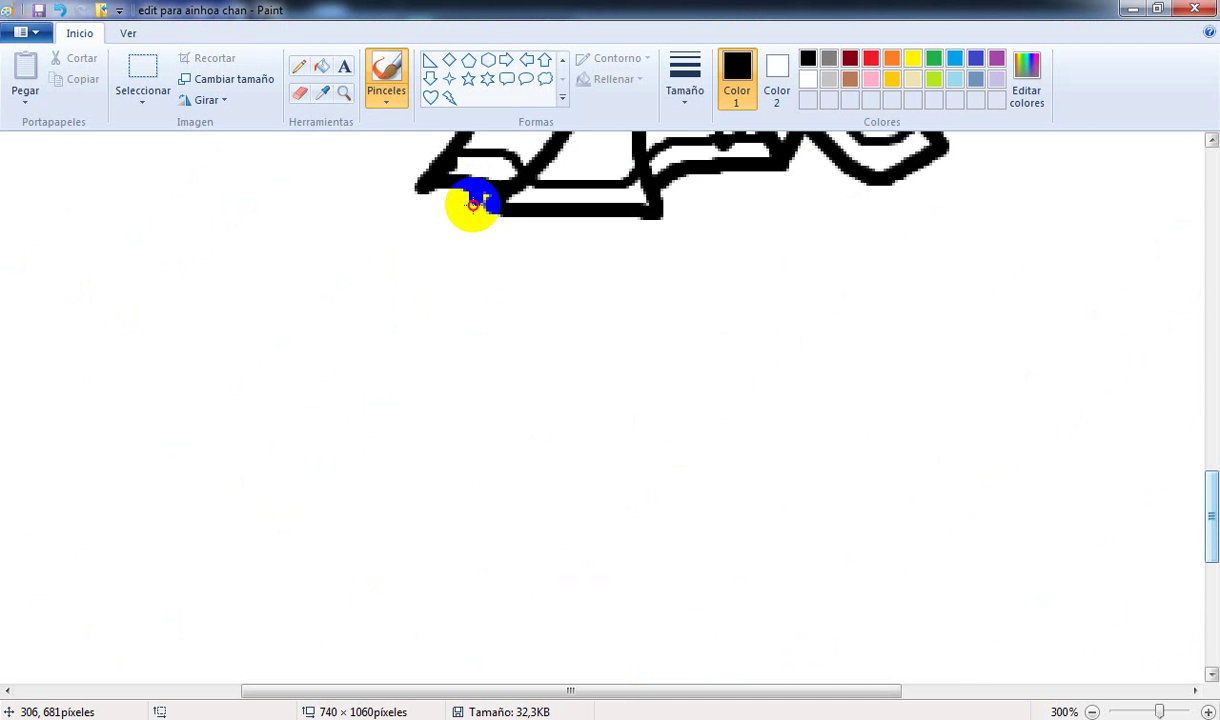
mouse_move(474, 195)
left_mouse_down()
mouse_move(442, 412)
mouse_move(372, 618)
left_mouse_up()
scroll(733, 387, "down", 3)
scroll(733, 387, "down", 2)
scroll(714, 413, "up", 1)
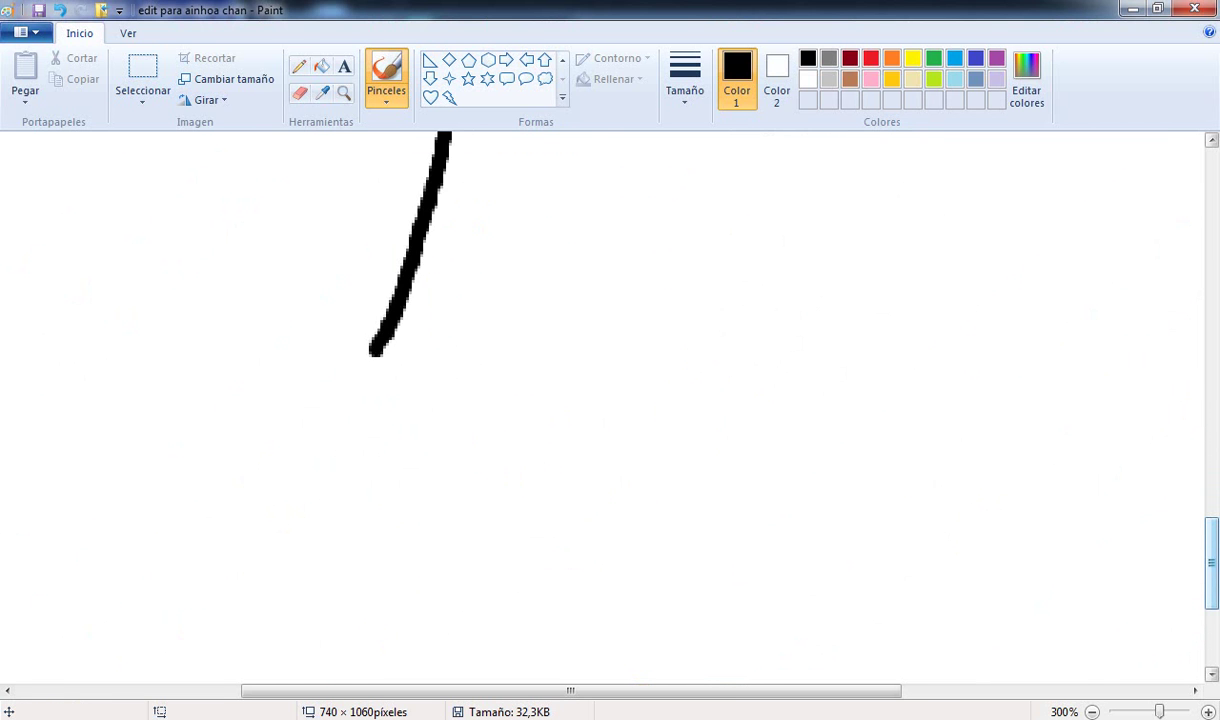
Step: Check the leg reference and draw the first leg's inner line from the middle of the skirt's hem, narrowing towards the ankle
left_click(587, 719)
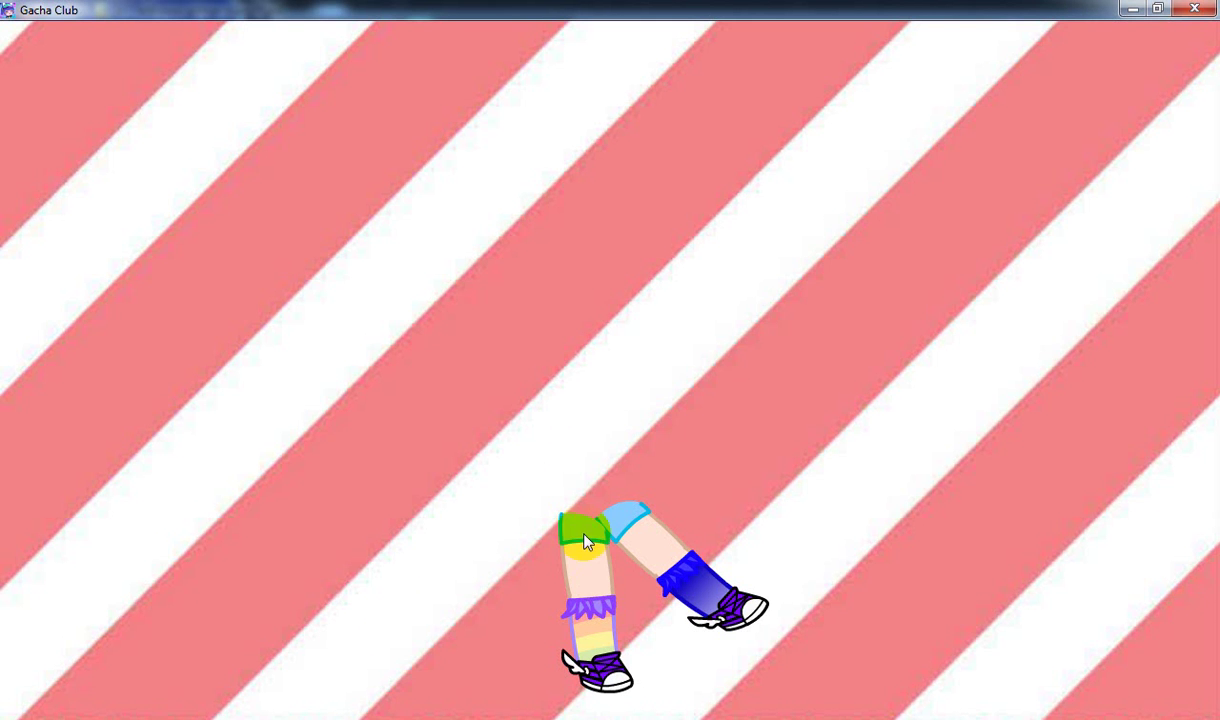
left_click(590, 719)
scroll(571, 312, "up", 2)
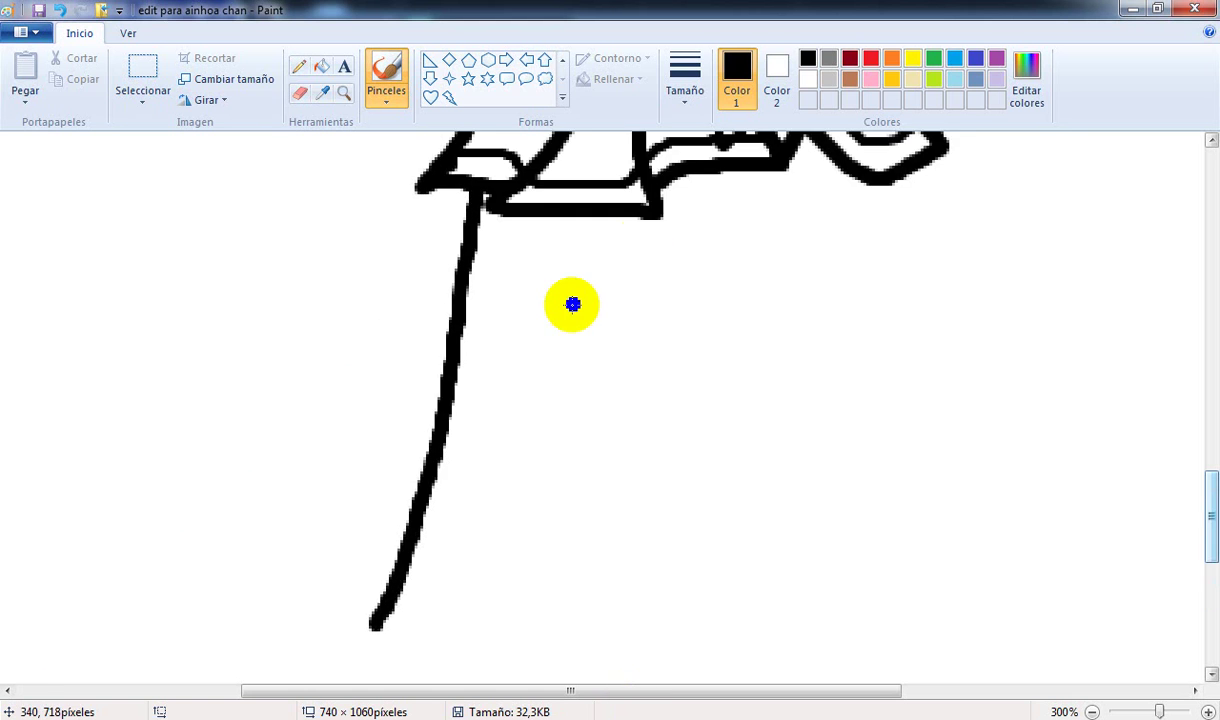
mouse_move(669, 184)
left_mouse_down()
mouse_move(628, 391)
mouse_move(565, 546)
mouse_move(561, 648)
left_mouse_up()
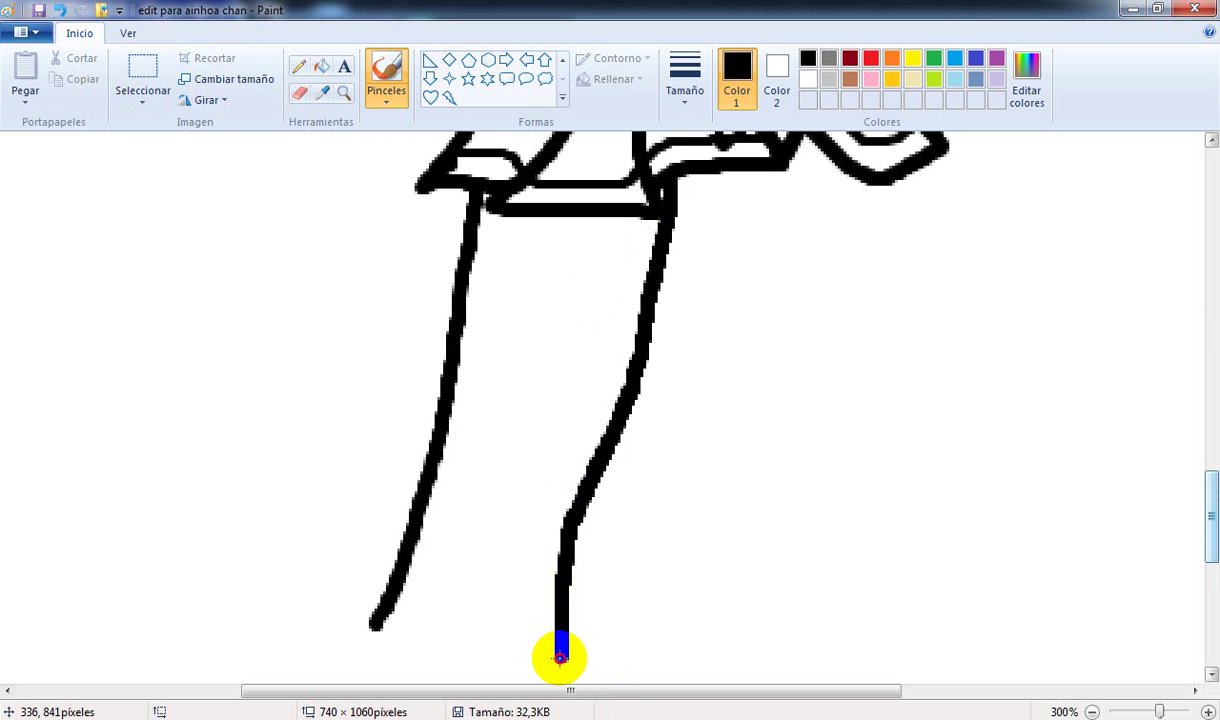
scroll(546, 541, "down", 2)
key("alt+Tab")
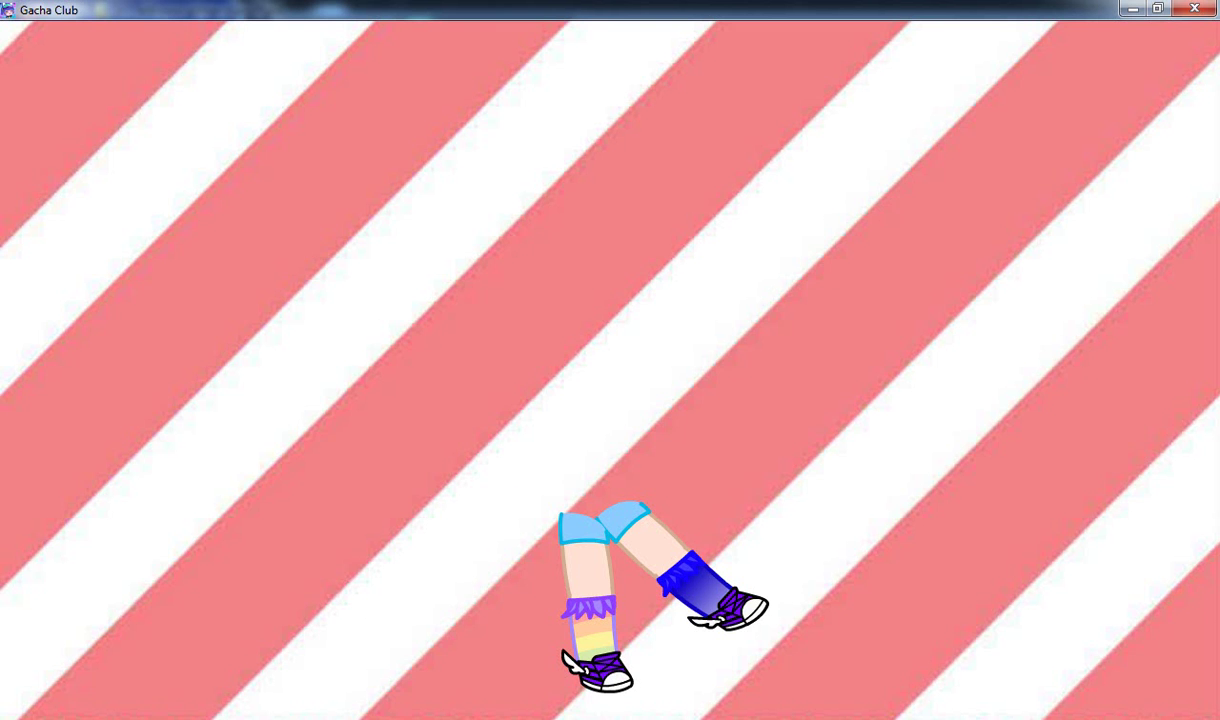
key("alt+Tab")
left_click_drag(612, 561, 548, 505)
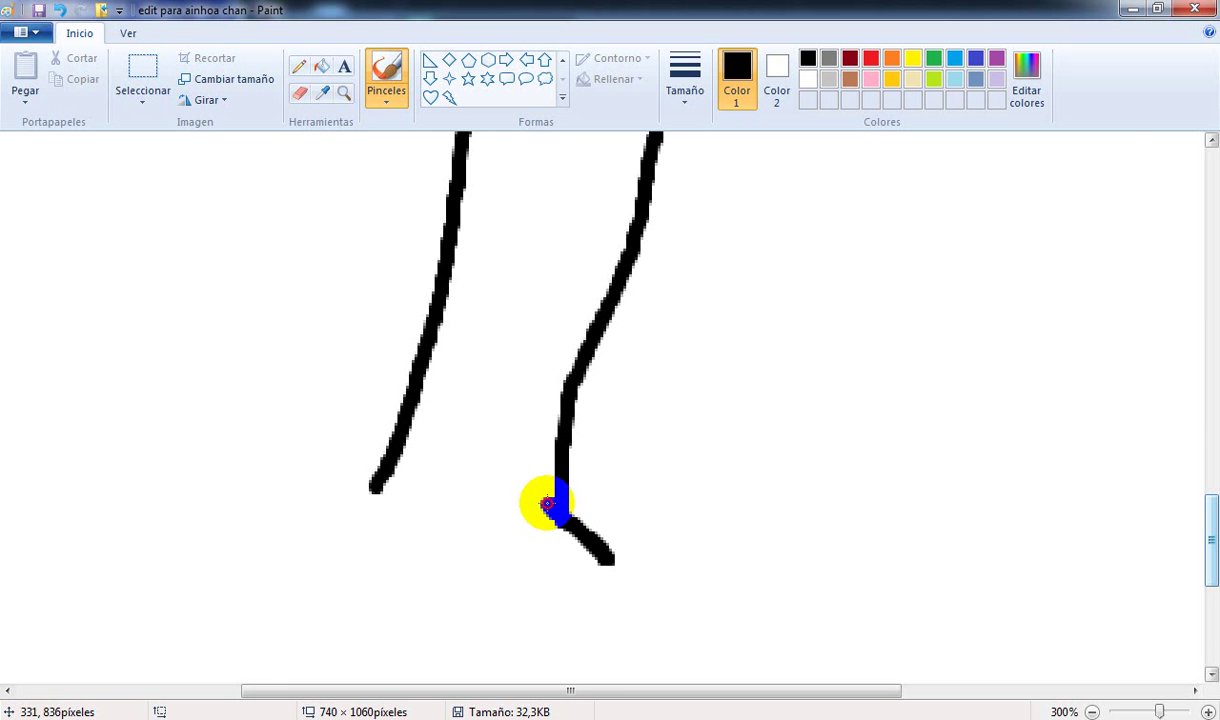
key("alt+Tab")
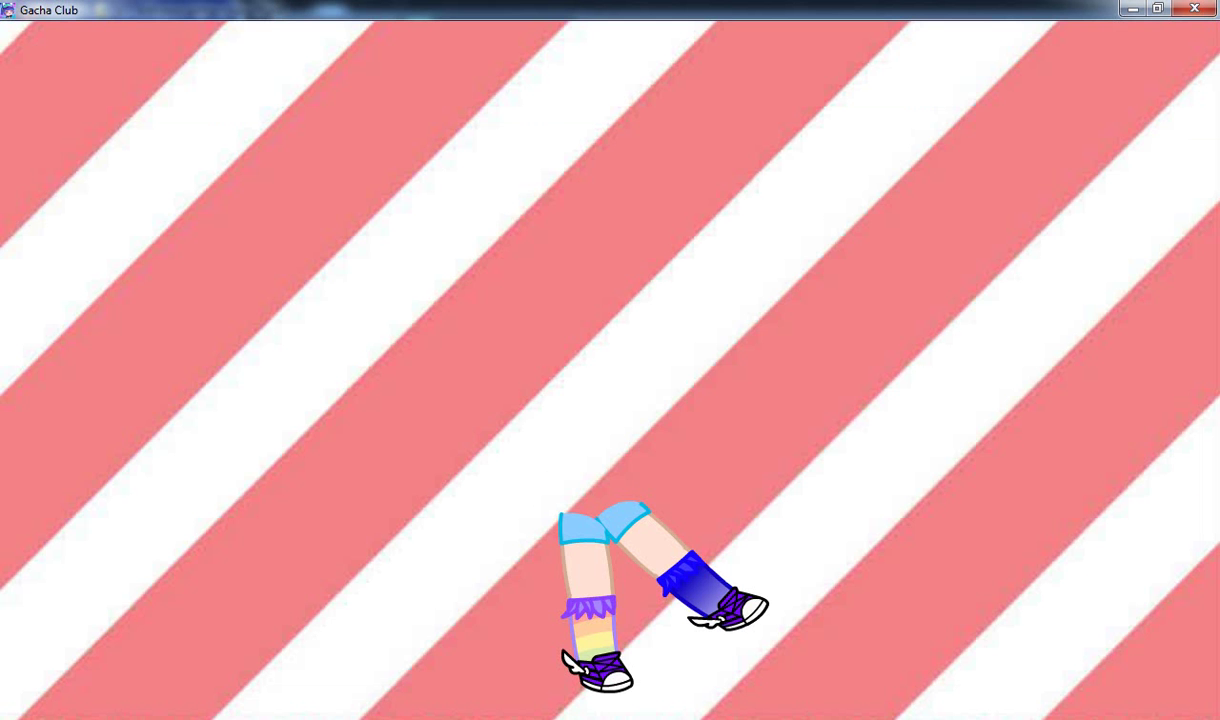
key("alt+Tab")
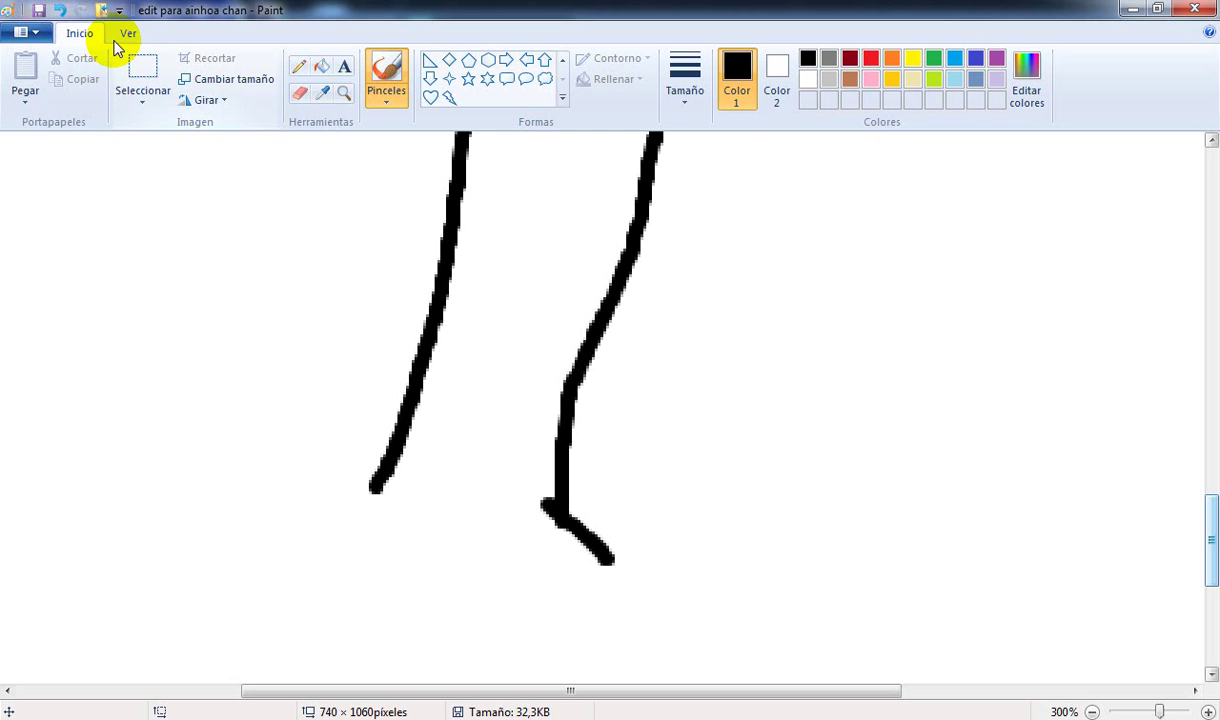
left_click(57, 10)
mouse_move(565, 483)
left_mouse_down()
mouse_move(584, 604)
mouse_move(523, 612)
mouse_move(434, 605)
mouse_move(367, 575)
mouse_move(349, 544)
mouse_move(381, 482)
left_mouse_up()
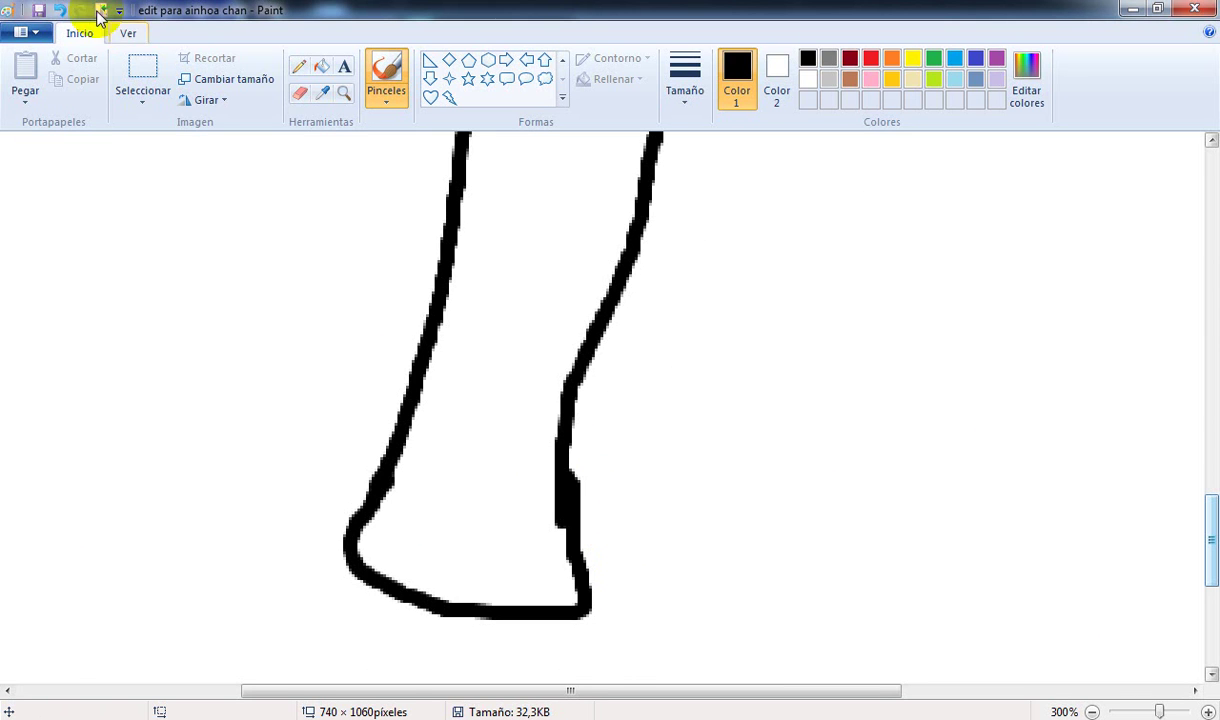
left_click(43, 6)
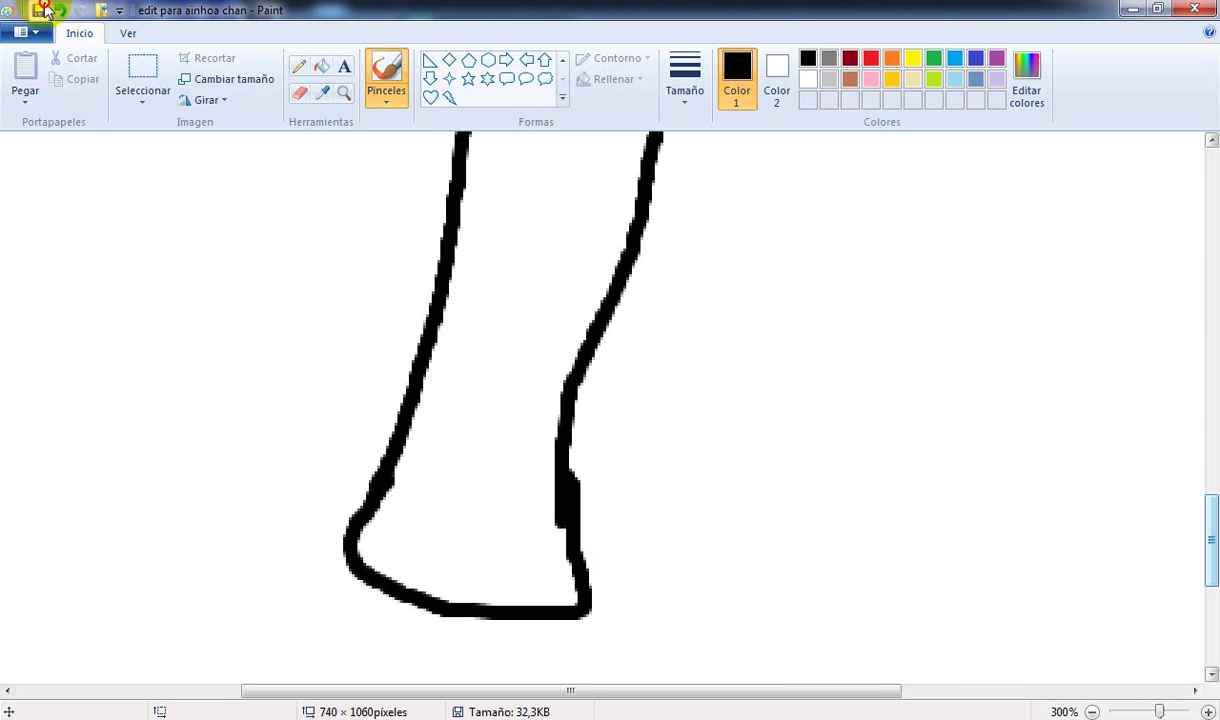
left_click(60, 9)
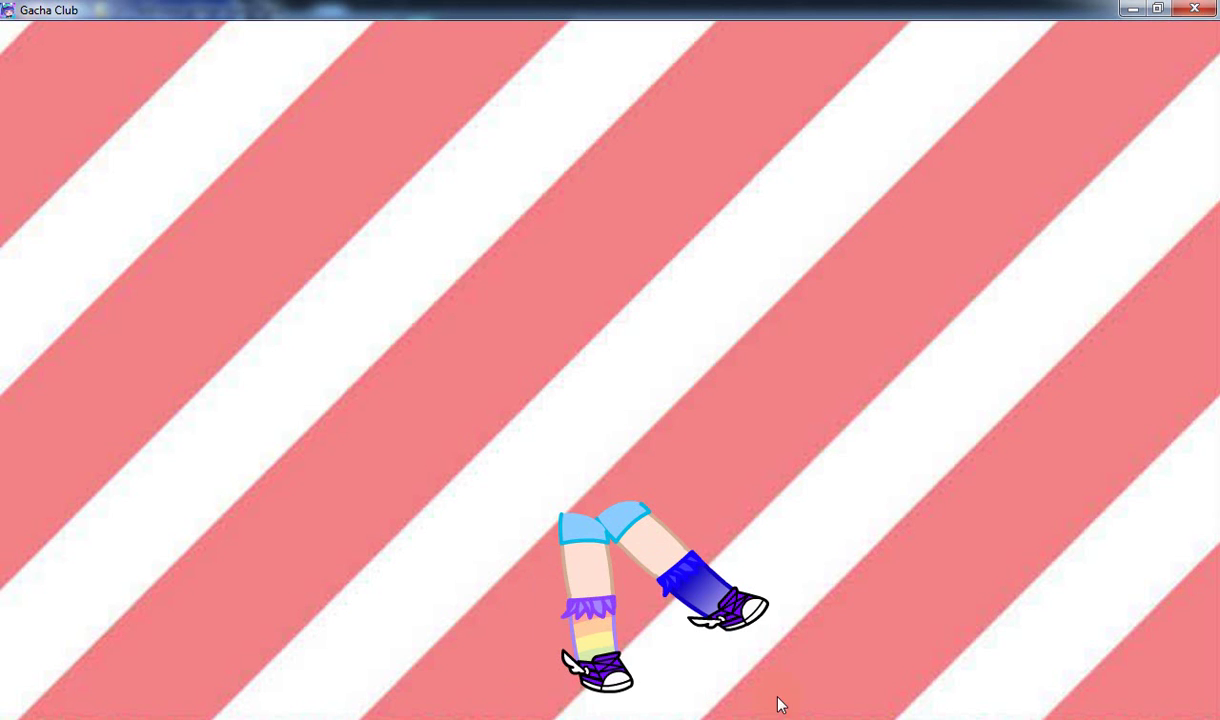
left_click(716, 491)
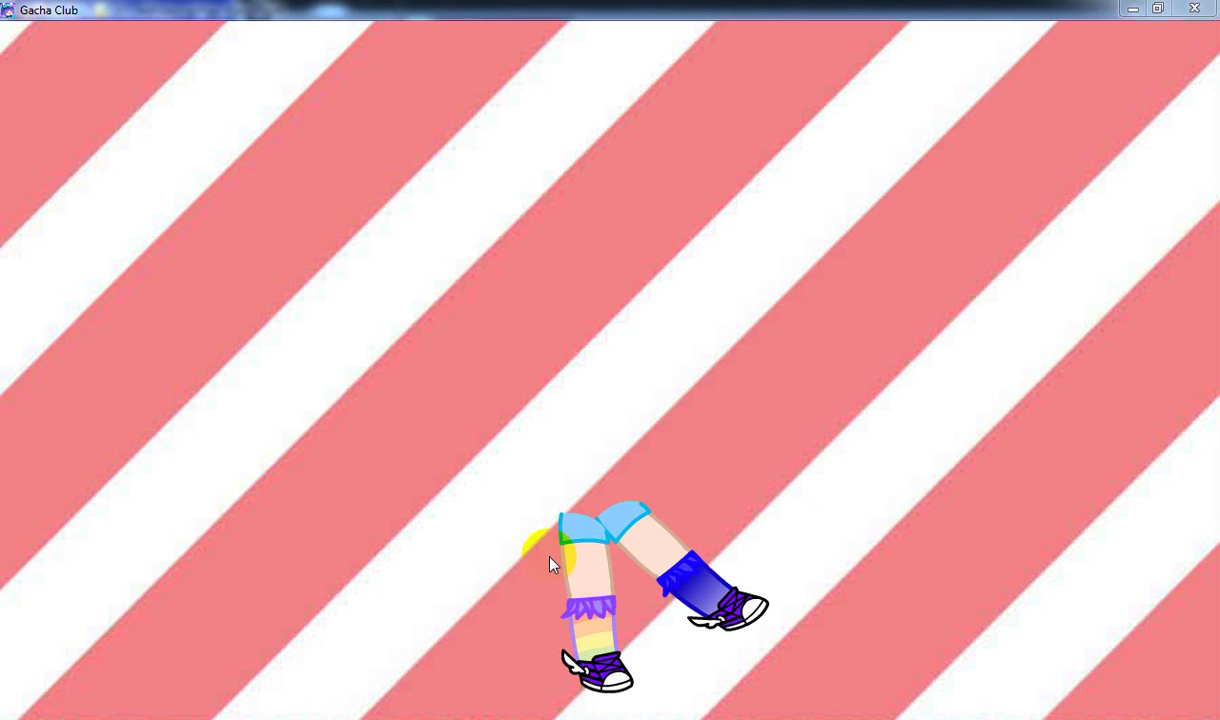
left_click(615, 718)
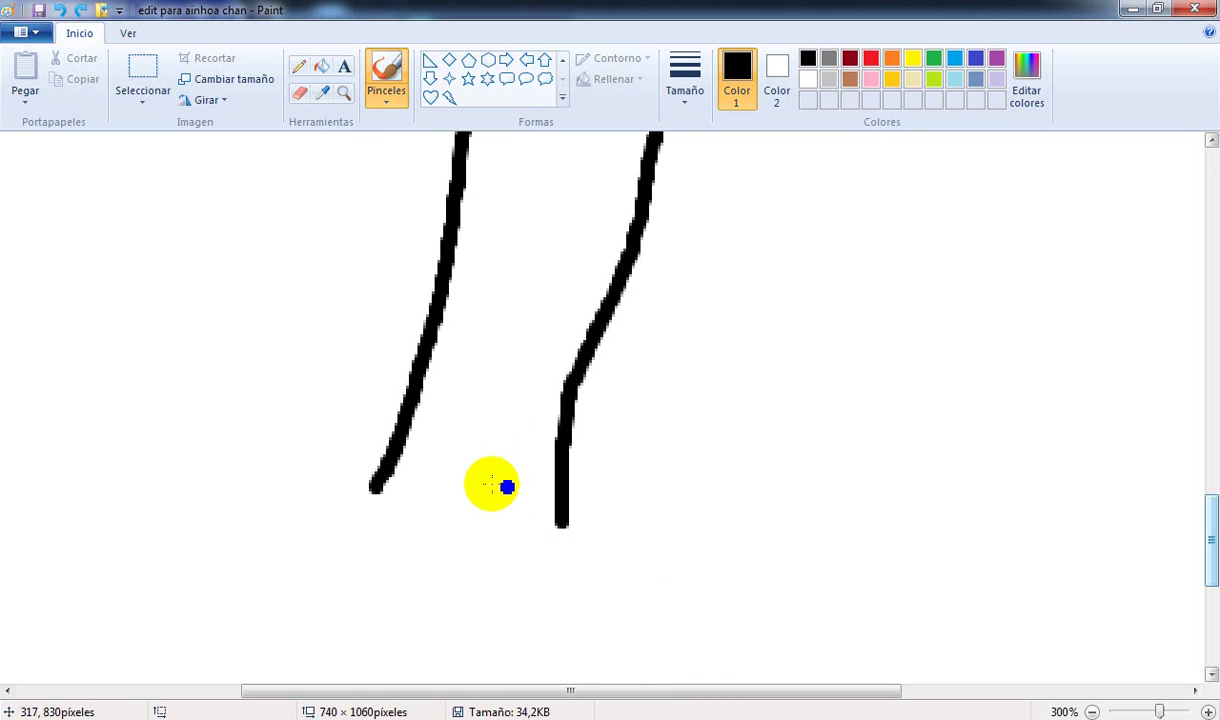
left_click_drag(478, 492, 589, 487)
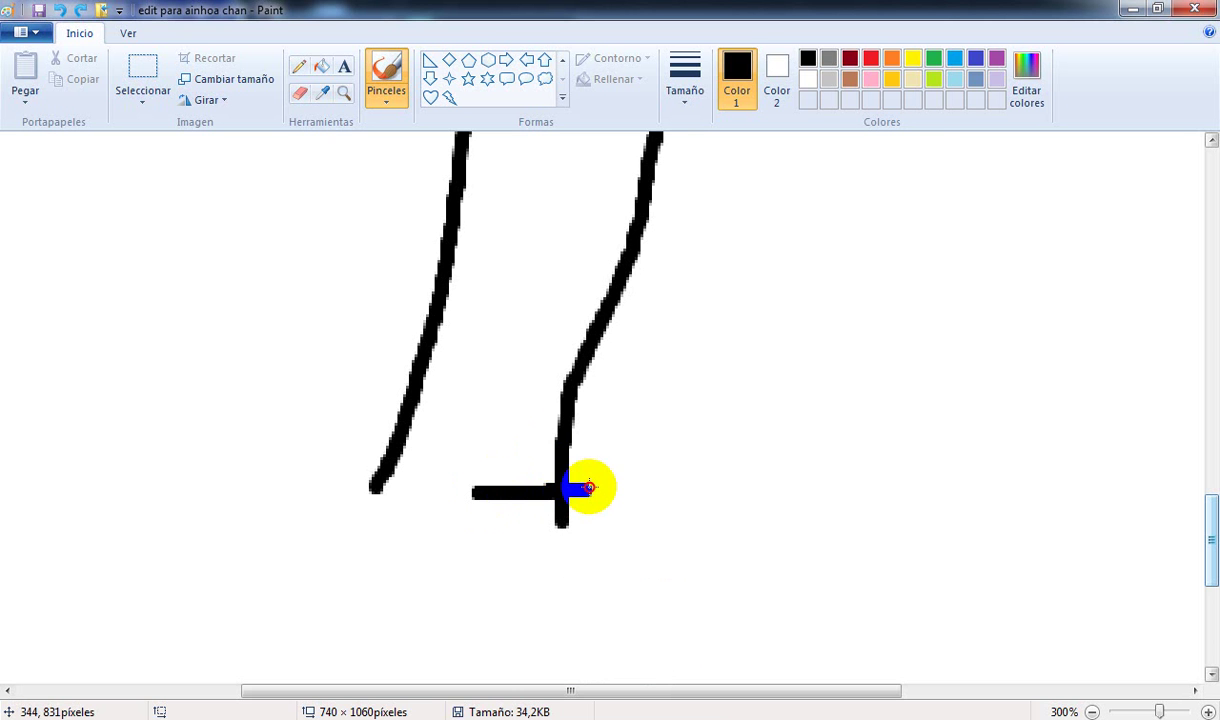
left_click(60, 10)
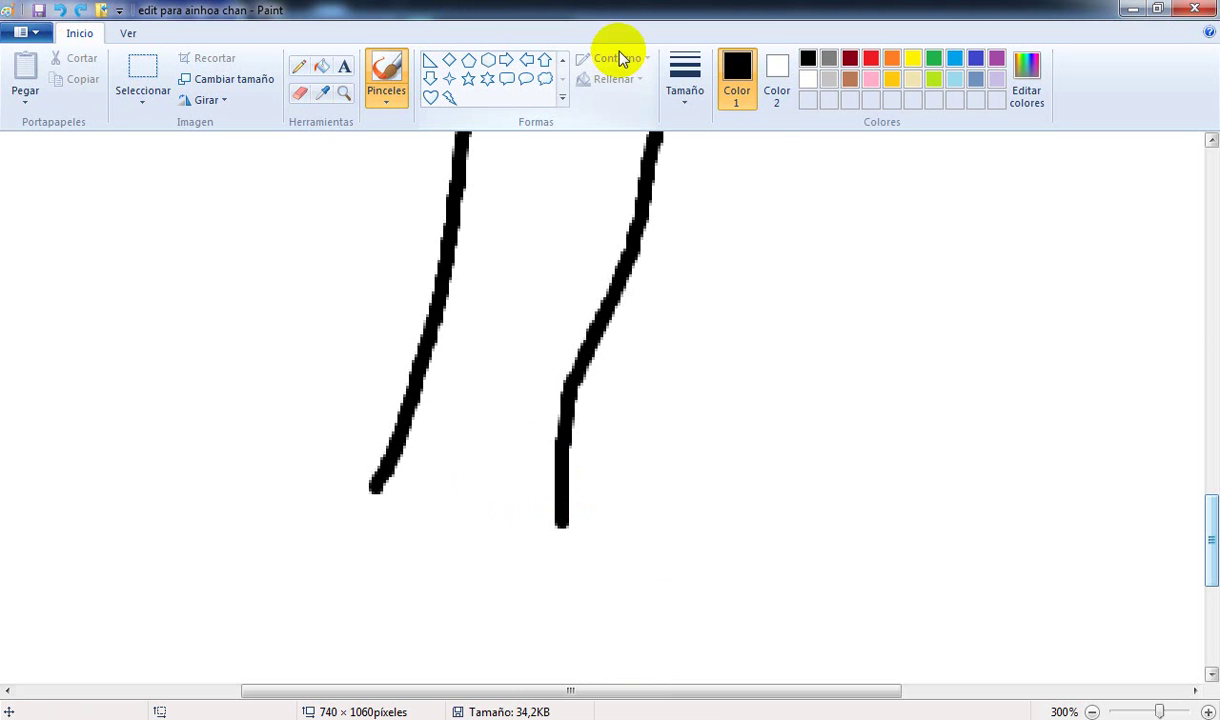
Step: With the second-thinnest brush size, draw the sock's jagged upper edge across the first leg's ankle
left_click(676, 60)
left_click(708, 177)
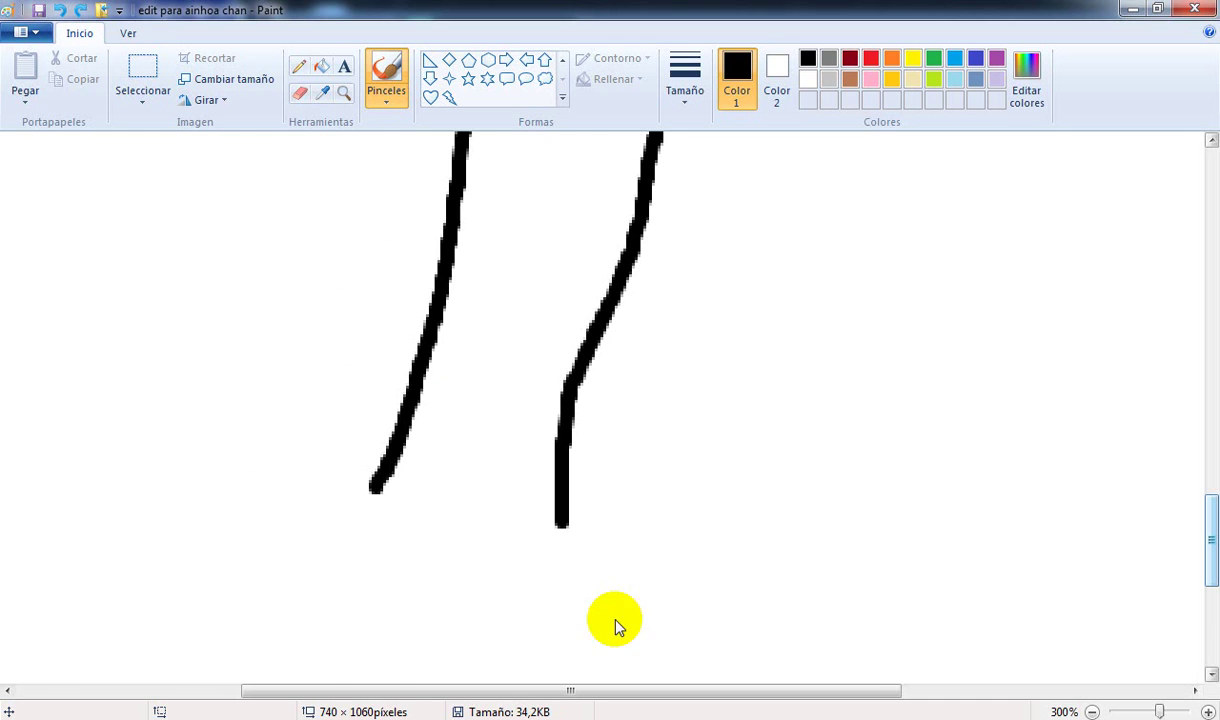
mouse_move(562, 498)
left_mouse_down()
mouse_move(437, 490)
mouse_move(479, 470)
mouse_move(422, 507)
mouse_move(378, 488)
left_mouse_up()
Step: Check the leg reference, draw the sock's sides and flared lower edge below the ankle line, and erase the leftover stroke on its inner side
key("alt+Tab")
key("alt+Tab")
key("alt+Tab")
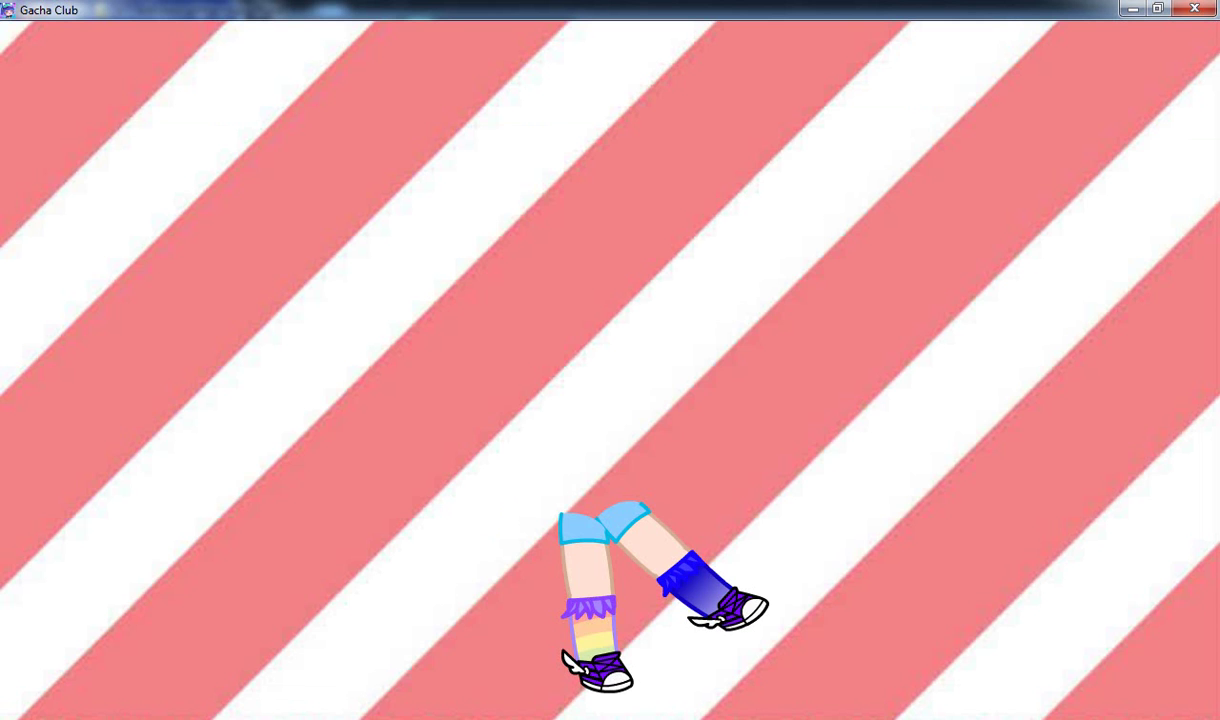
key("alt+Tab")
mouse_move(563, 368)
left_mouse_down()
mouse_move(557, 386)
mouse_move(583, 453)
mouse_move(572, 488)
mouse_move(362, 473)
mouse_move(335, 440)
mouse_move(390, 330)
left_mouse_up()
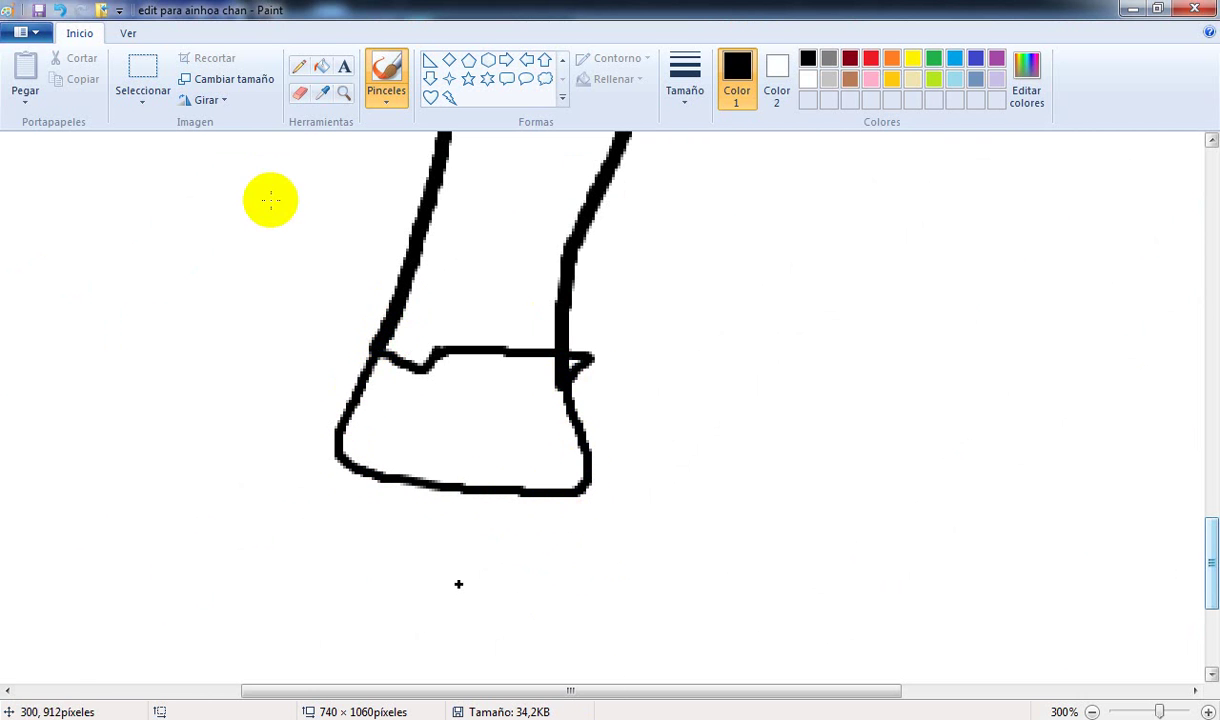
left_click(59, 10)
mouse_move(388, 333)
left_mouse_down()
mouse_move(366, 445)
mouse_move(382, 474)
mouse_move(449, 494)
mouse_move(586, 500)
mouse_move(594, 485)
mouse_move(562, 383)
mouse_move(561, 430)
mouse_move(588, 470)
left_mouse_up()
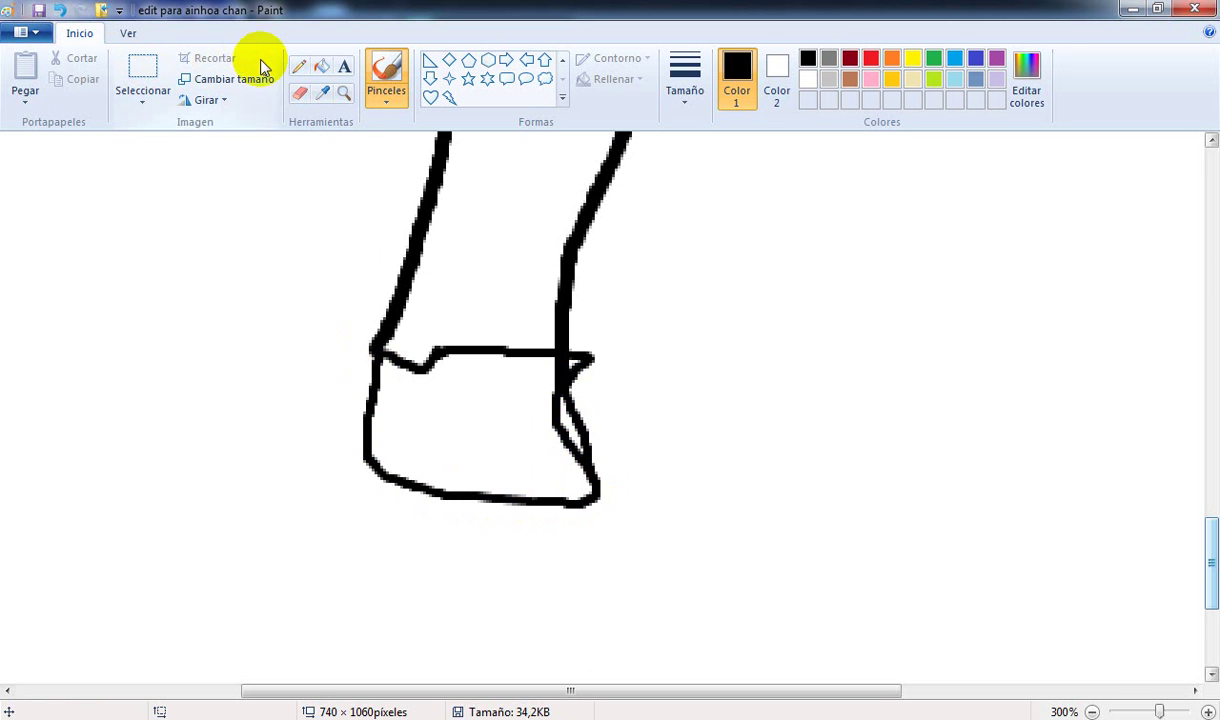
left_click(300, 92)
left_click_drag(567, 400, 605, 464)
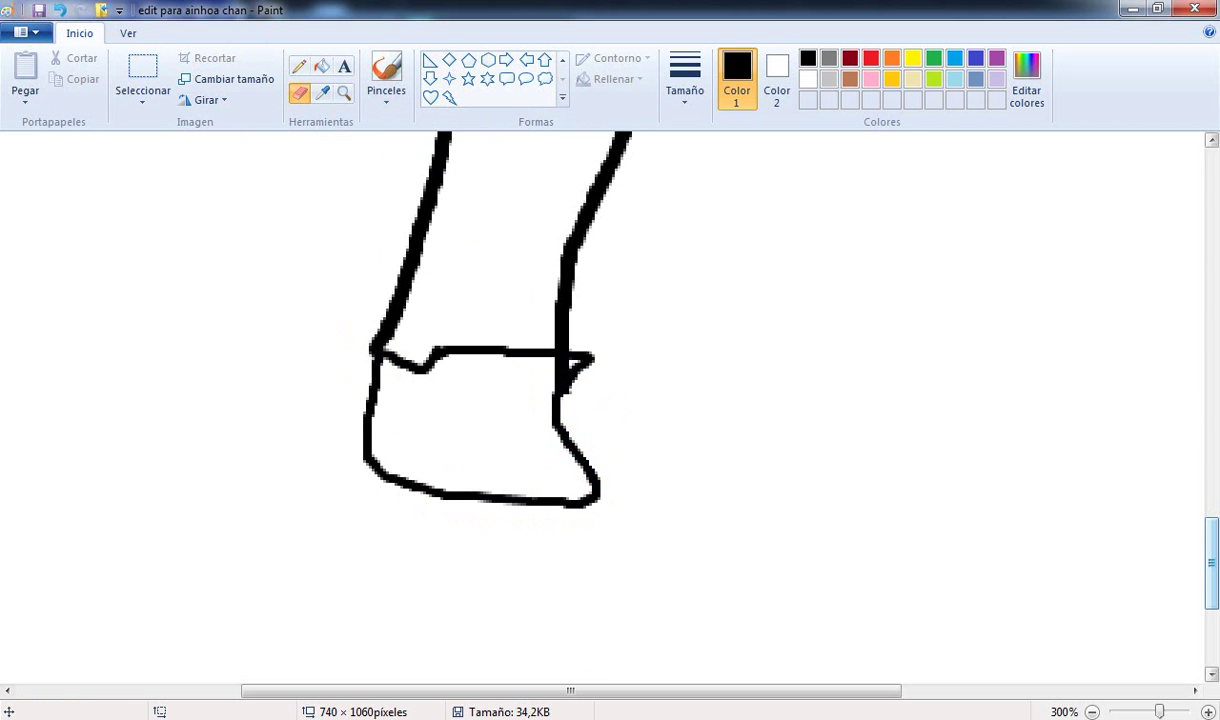
Step: Using the smallest eraser at 800% zoom, remove the end of the leg's inner line that overlaps the sock below its upper edge
left_click(1208, 711)
left_click(1208, 711)
left_click(1208, 711)
left_click(1208, 711)
left_click(1208, 711)
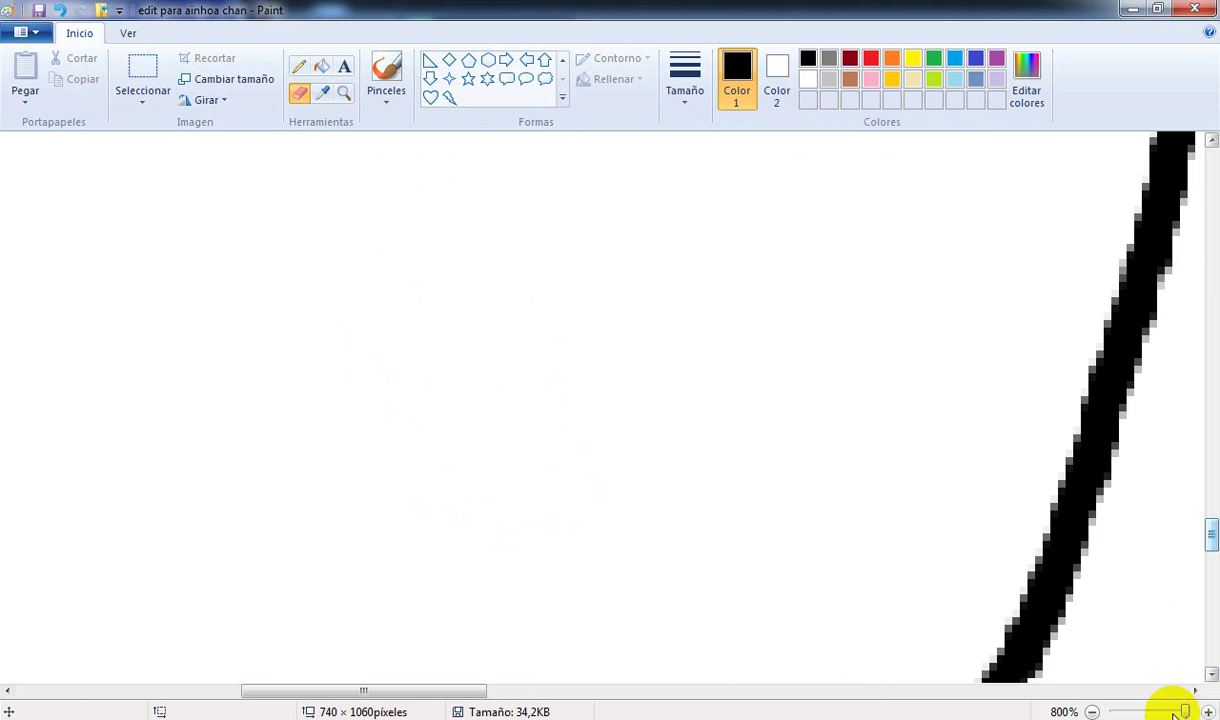
mouse_move(385, 690)
left_mouse_down()
mouse_move(673, 692)
mouse_move(589, 690)
left_mouse_up()
scroll(478, 460, "down", 2)
scroll(478, 457, "up", 1)
left_click(686, 97)
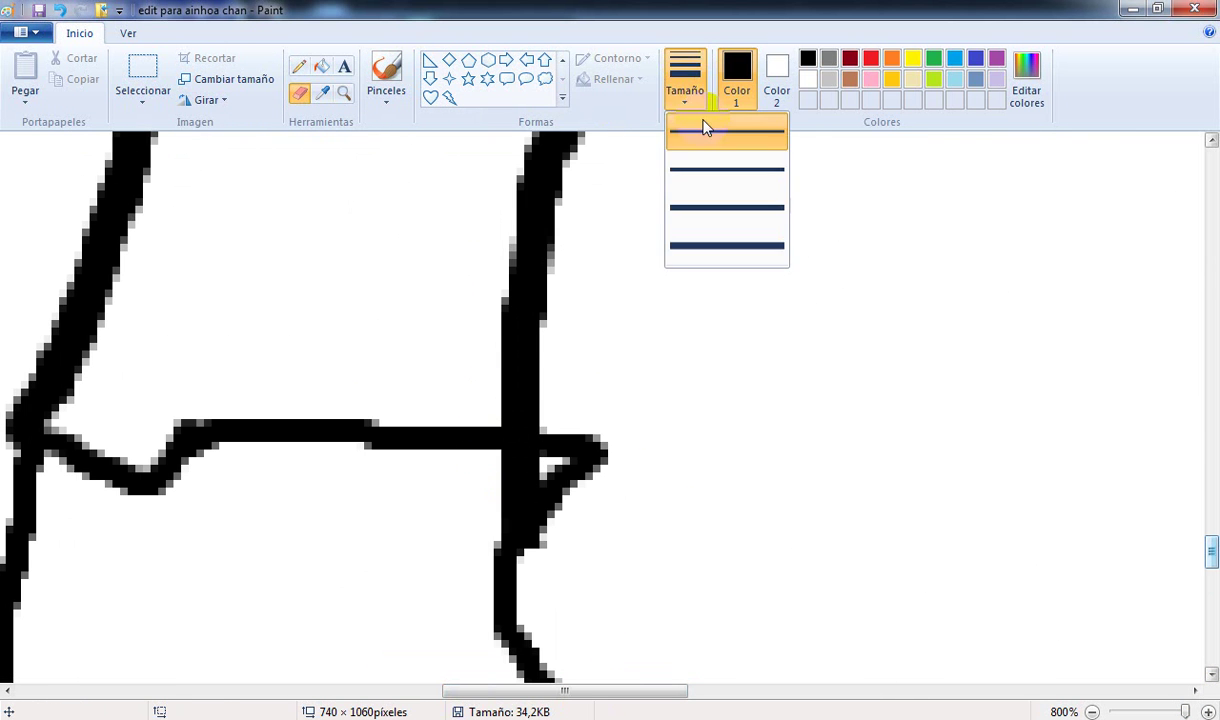
left_click(703, 126)
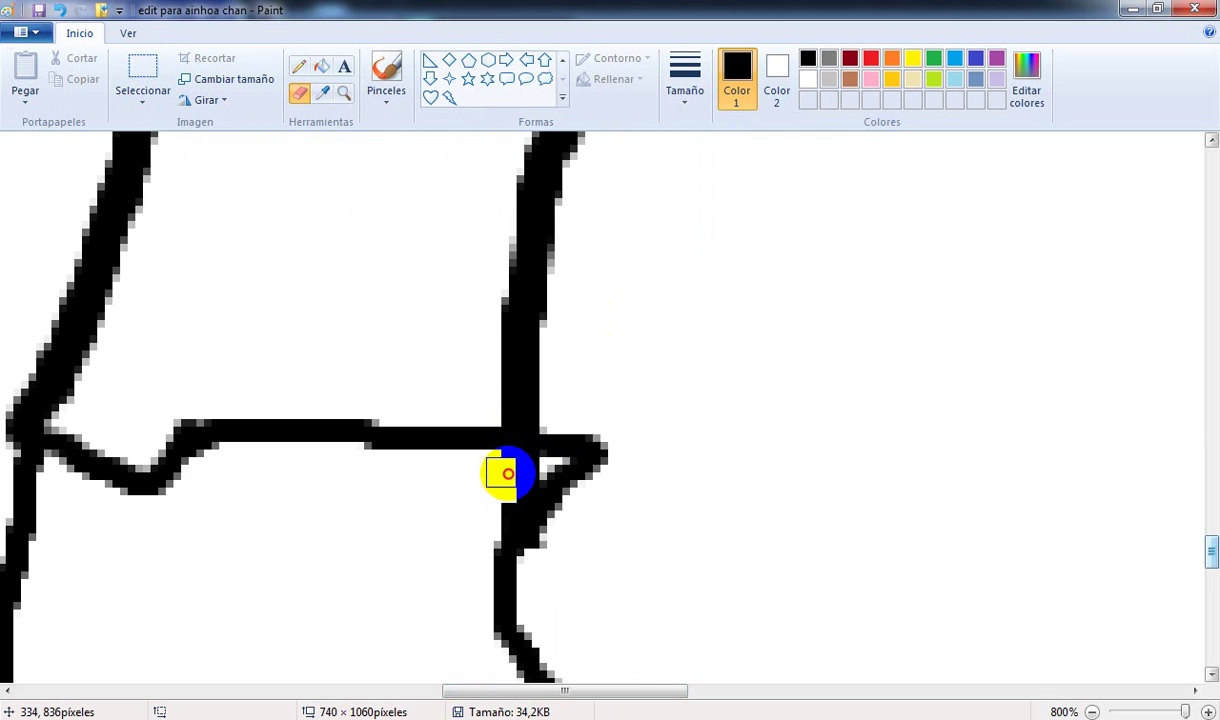
left_click_drag(524, 474, 460, 540)
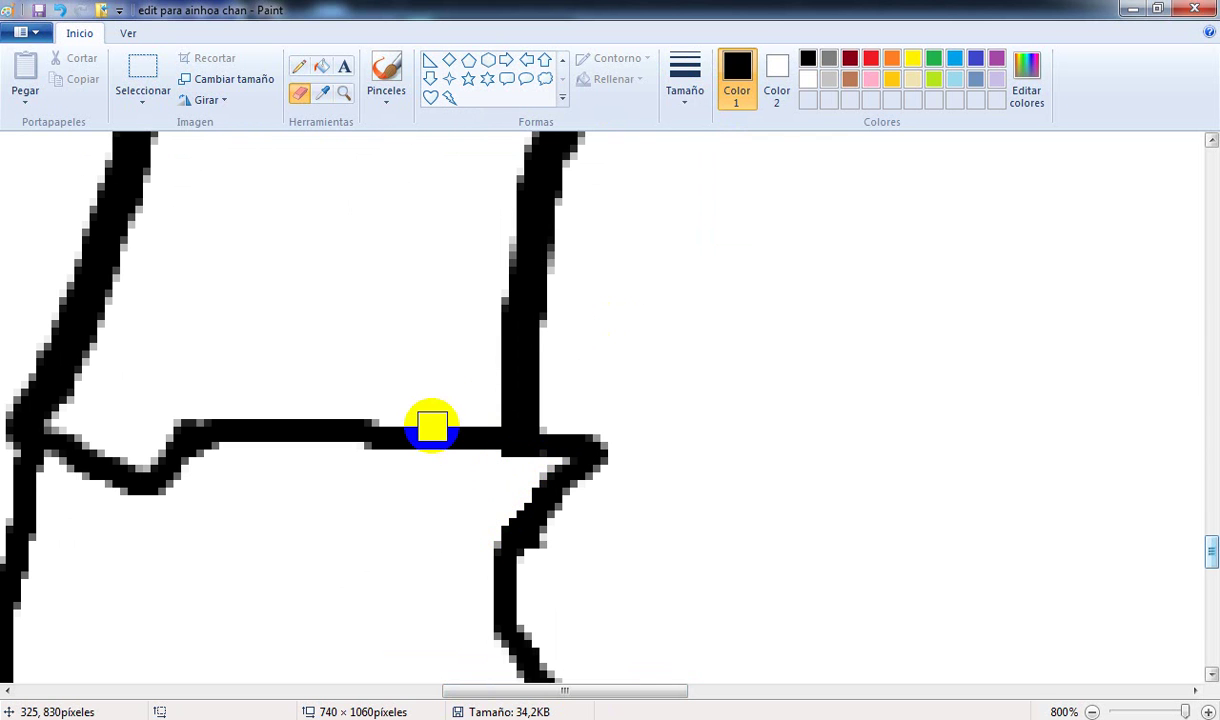
scroll(432, 427, "down", 3)
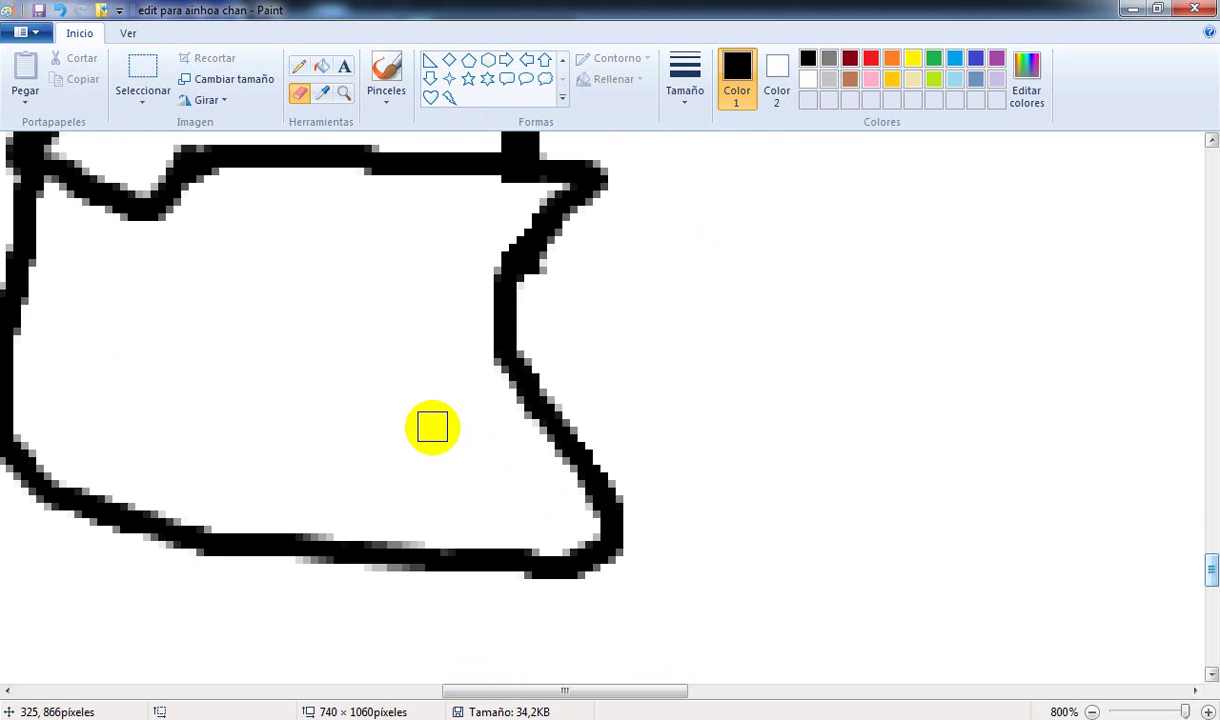
scroll(432, 427, "down", 2)
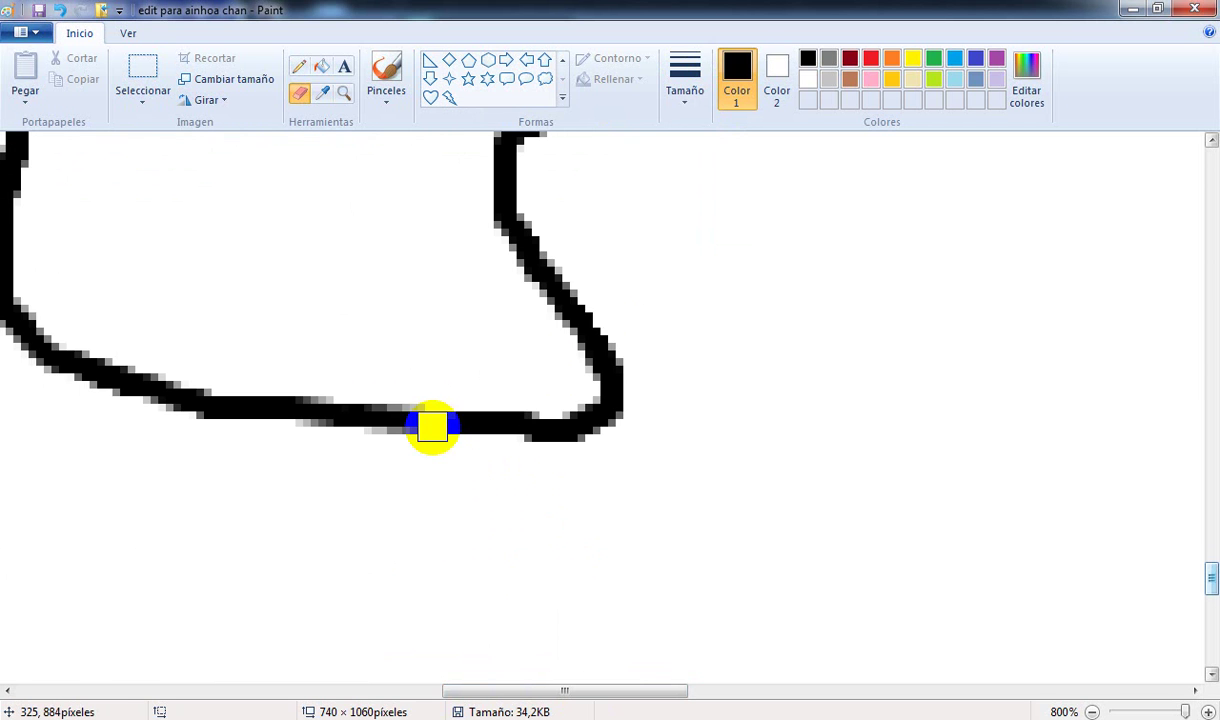
scroll(432, 420, "up", 2)
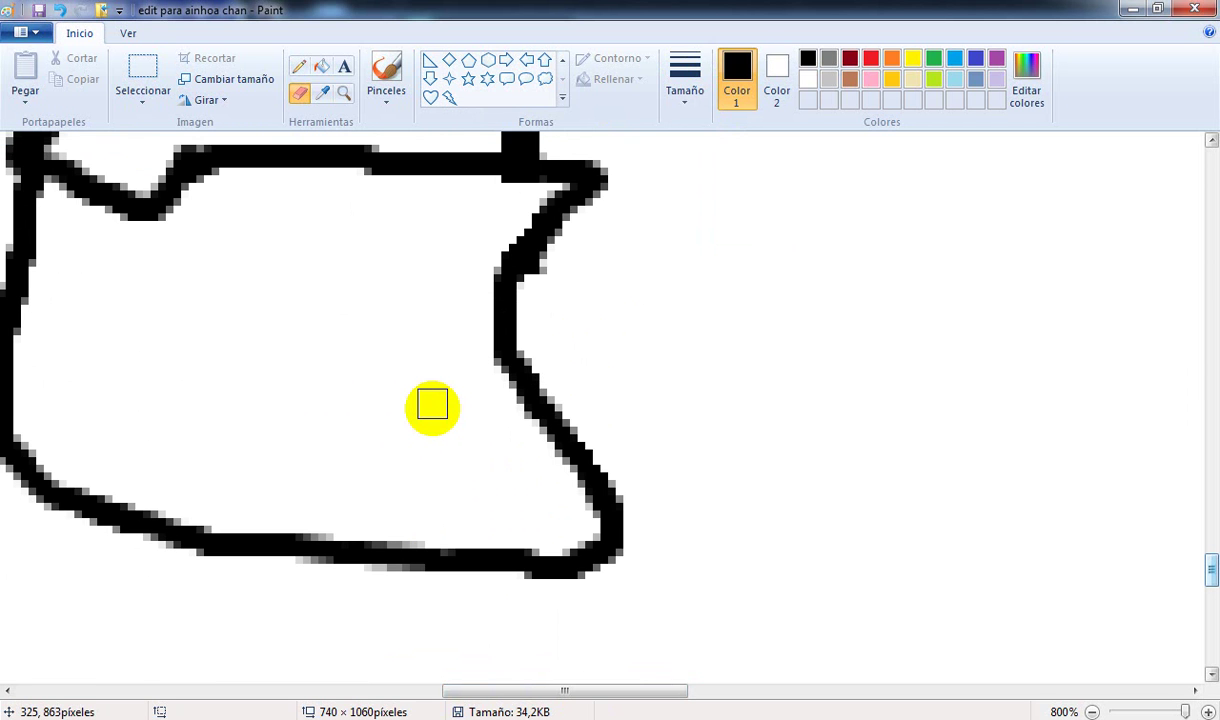
scroll(432, 405, "down", 2)
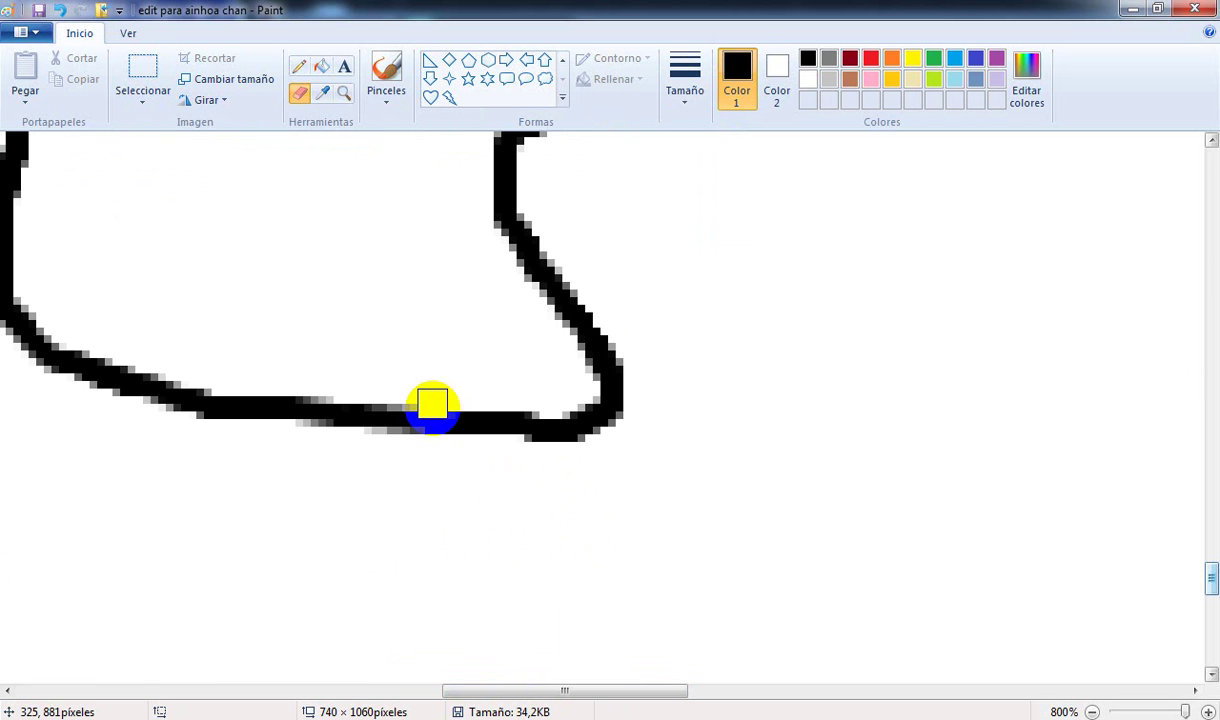
scroll(432, 405, "up", 2)
scroll(432, 405, "down", 2)
scroll(432, 405, "up", 2)
scroll(432, 405, "down", 2)
scroll(432, 405, "up", 2)
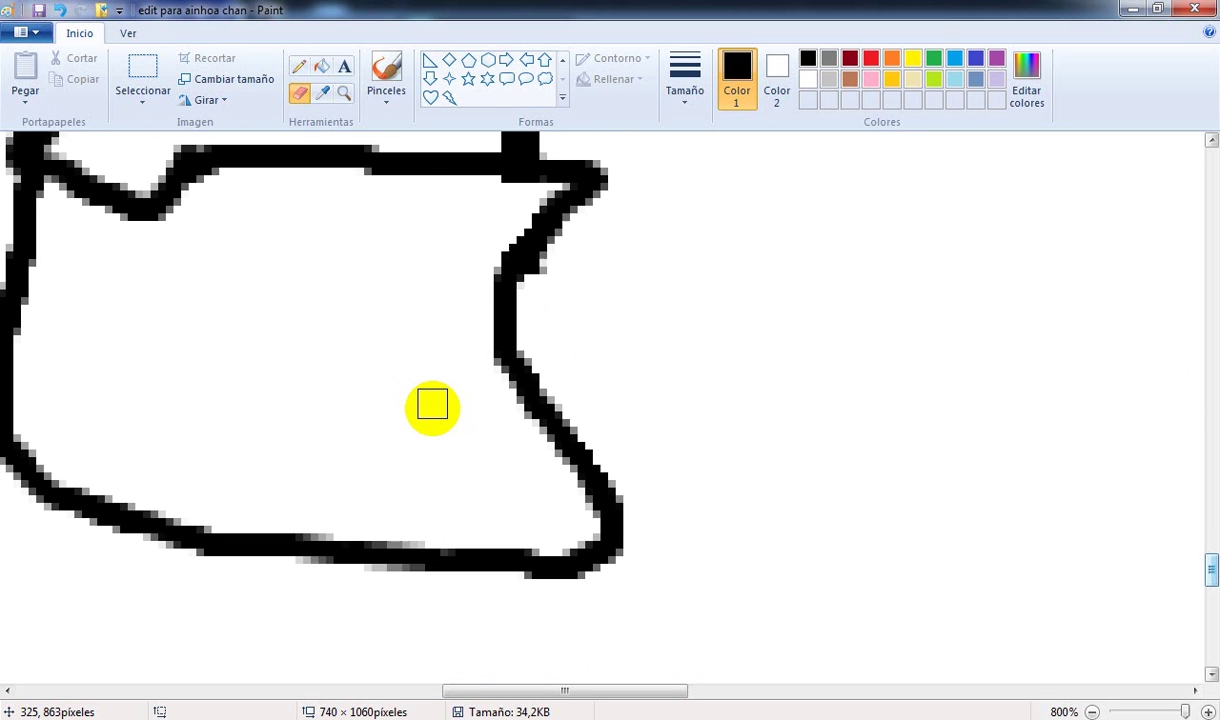
scroll(432, 405, "down", 2)
scroll(432, 405, "up", 2)
scroll(432, 405, "down", 2)
scroll(432, 405, "up", 2)
scroll(432, 405, "down", 2)
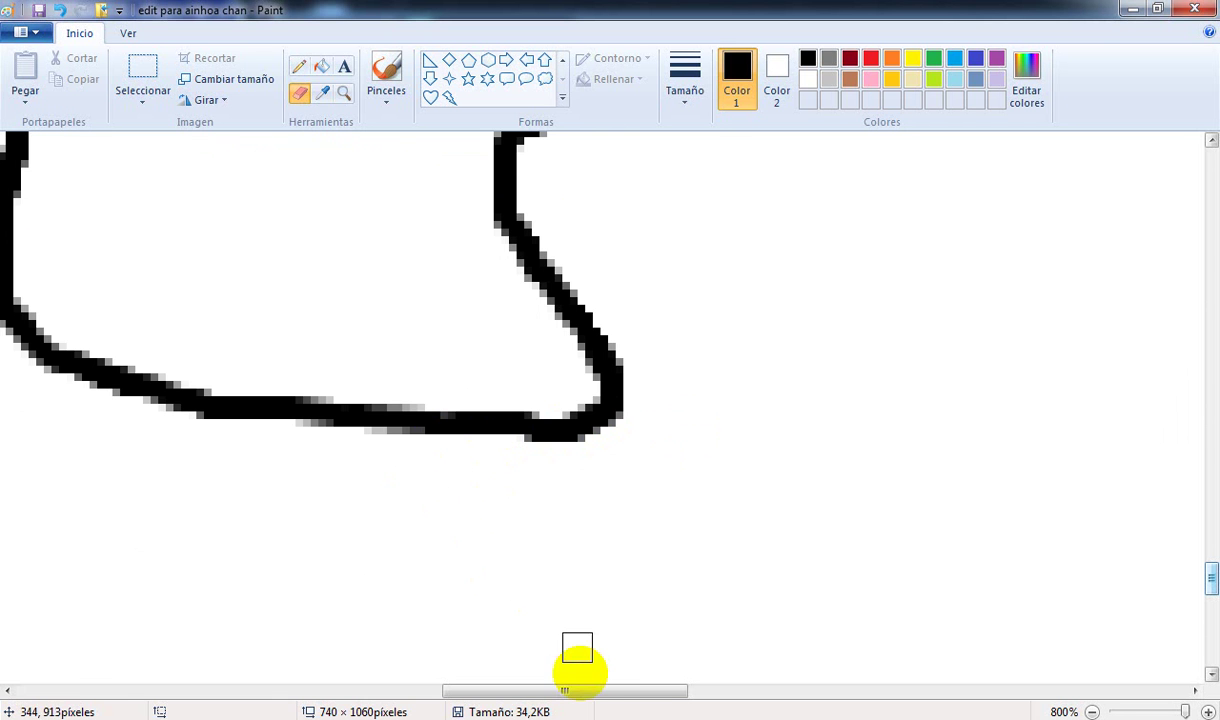
Step: With the second-thinnest brush size, draw a small upright rectangle inside the sock near its outer side, checking the leg reference
left_click_drag(586, 697, 536, 690)
scroll(507, 572, "up", 3)
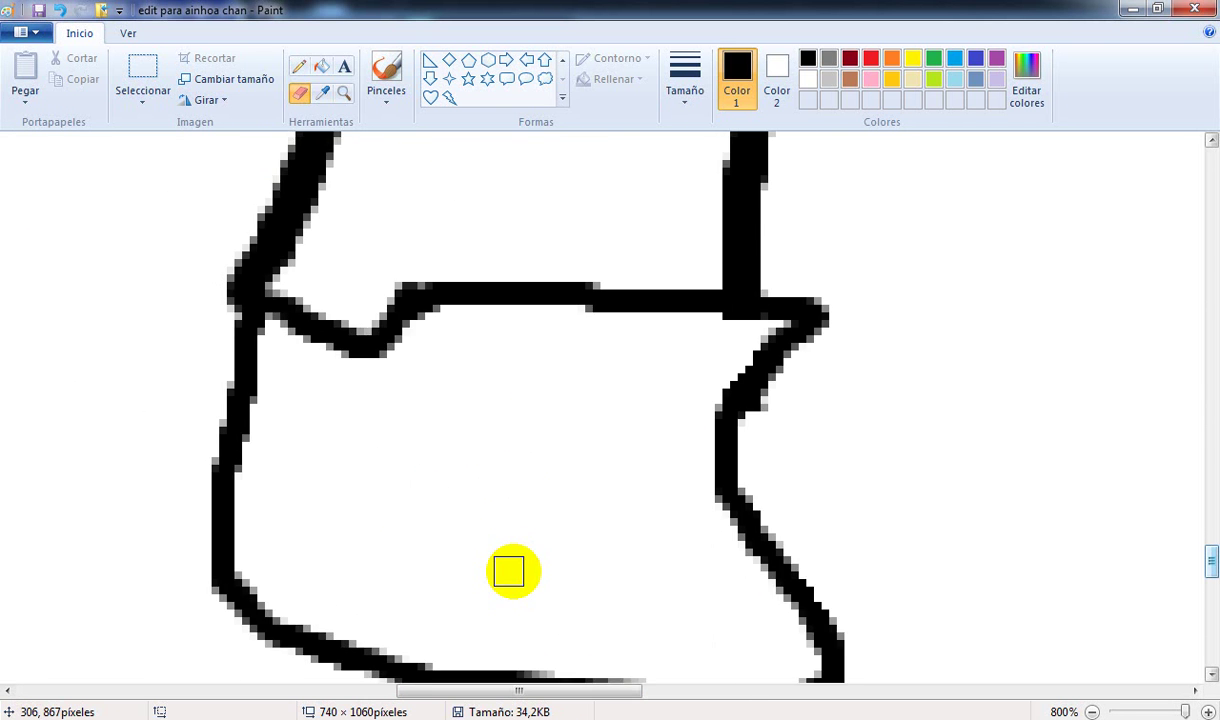
scroll(507, 572, "down", 2)
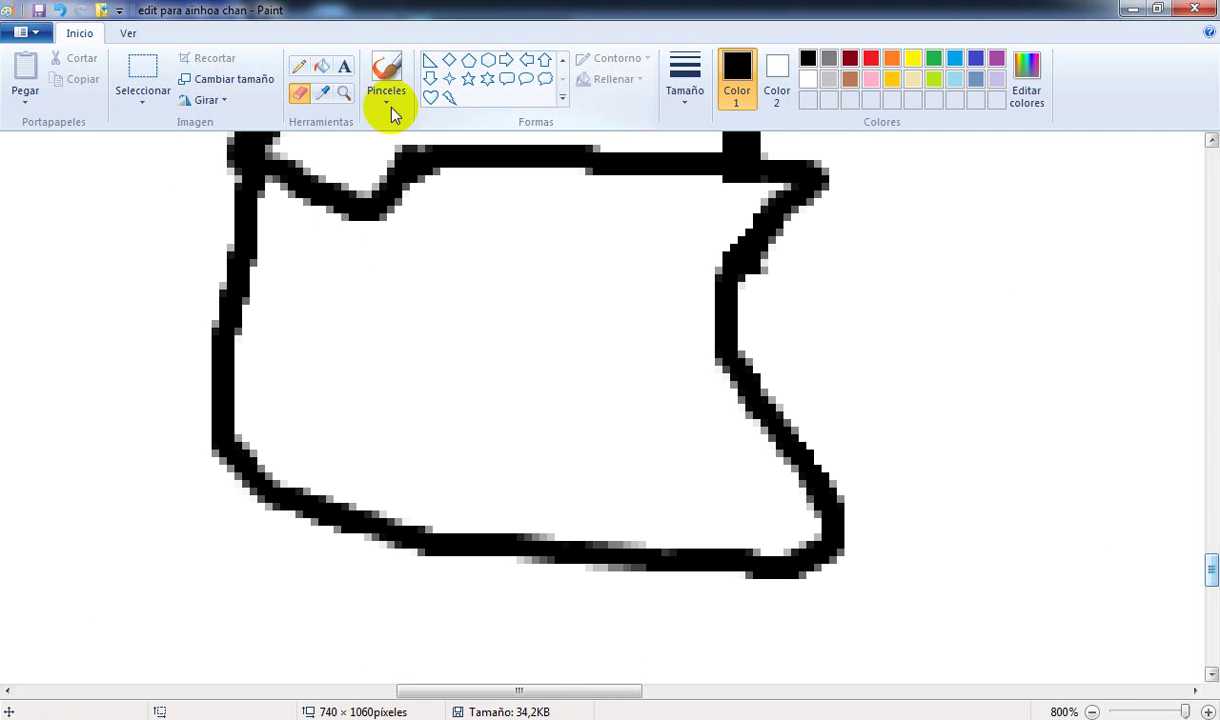
left_click(375, 100)
left_click(682, 85)
left_click(705, 163)
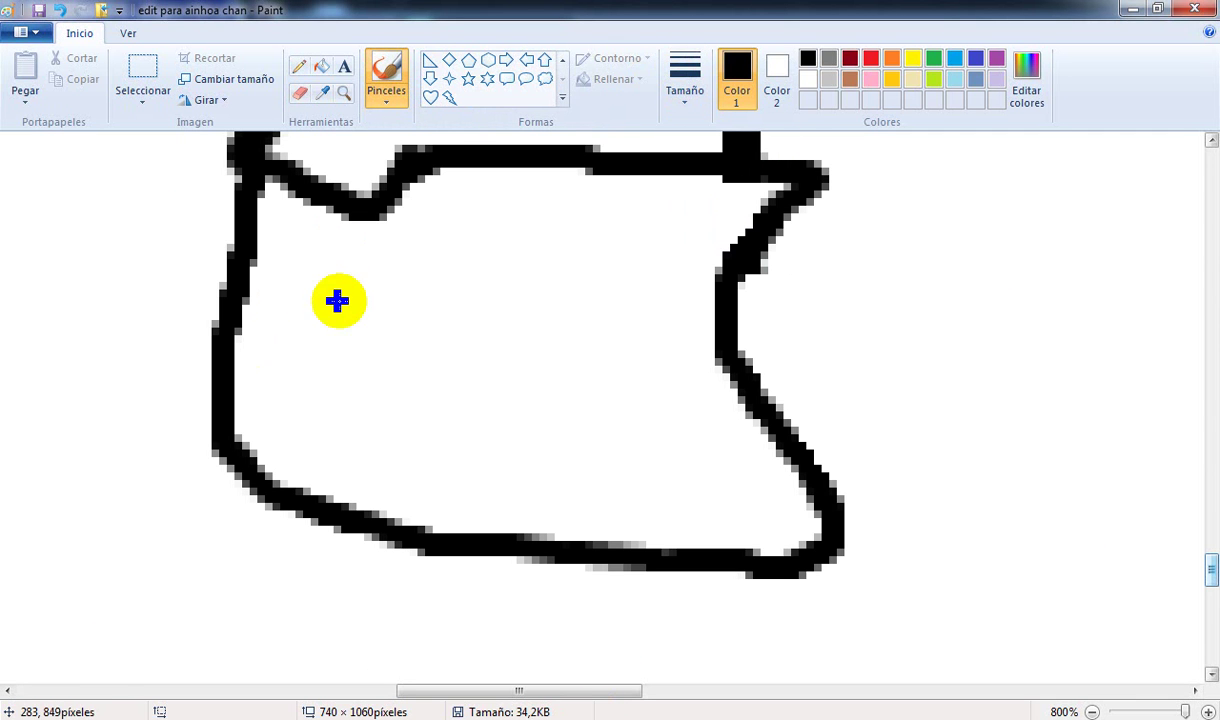
left_click_drag(343, 279, 337, 378)
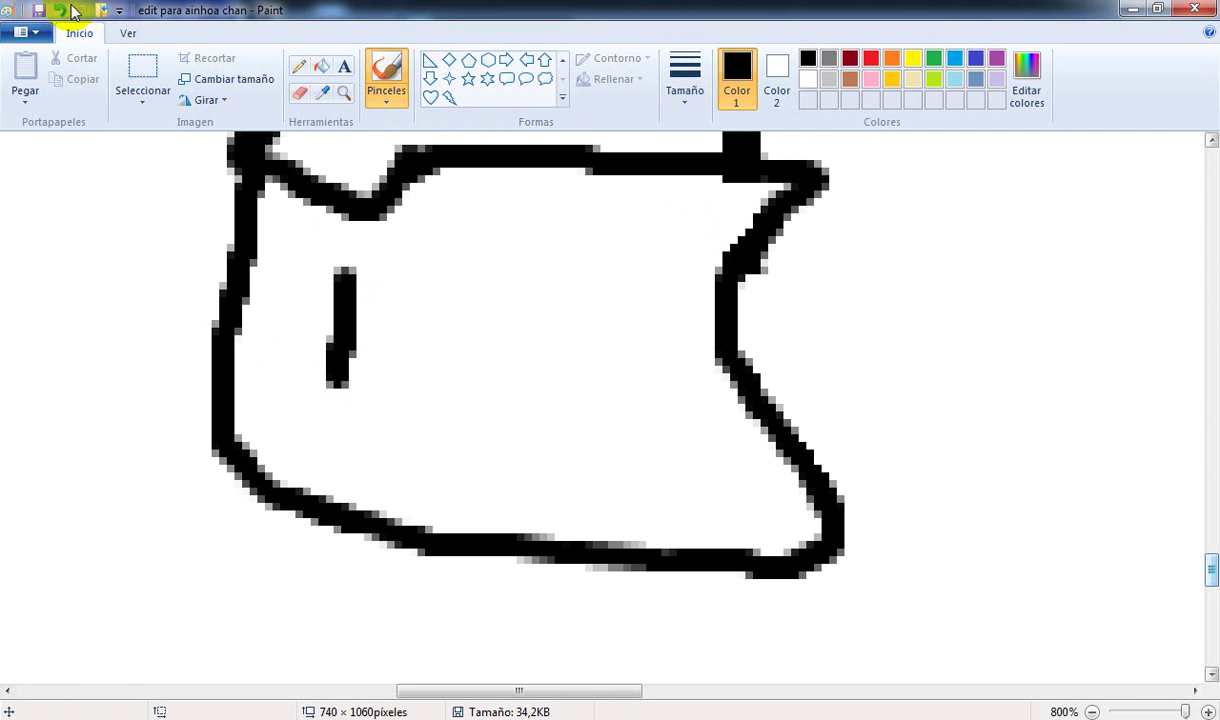
left_click(63, 10)
left_click(572, 718)
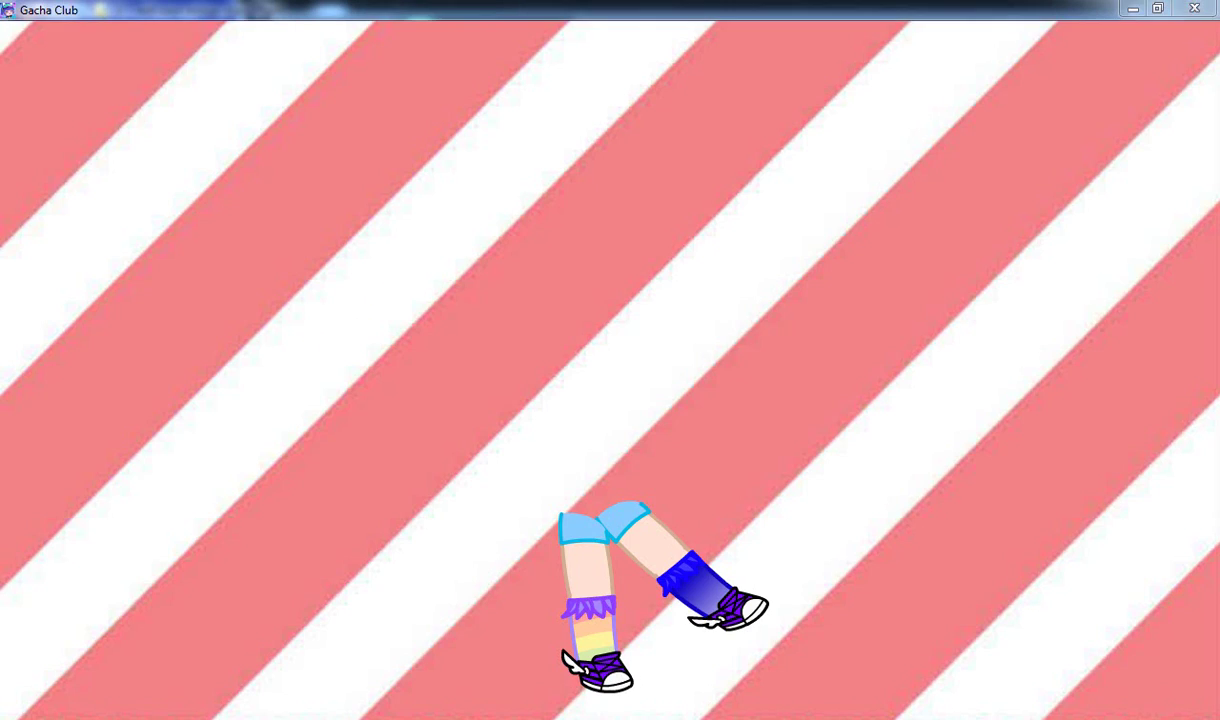
left_click(572, 718)
mouse_move(345, 300)
left_mouse_down()
mouse_move(328, 410)
mouse_move(286, 408)
mouse_move(272, 379)
mouse_move(283, 281)
mouse_move(334, 295)
left_mouse_up()
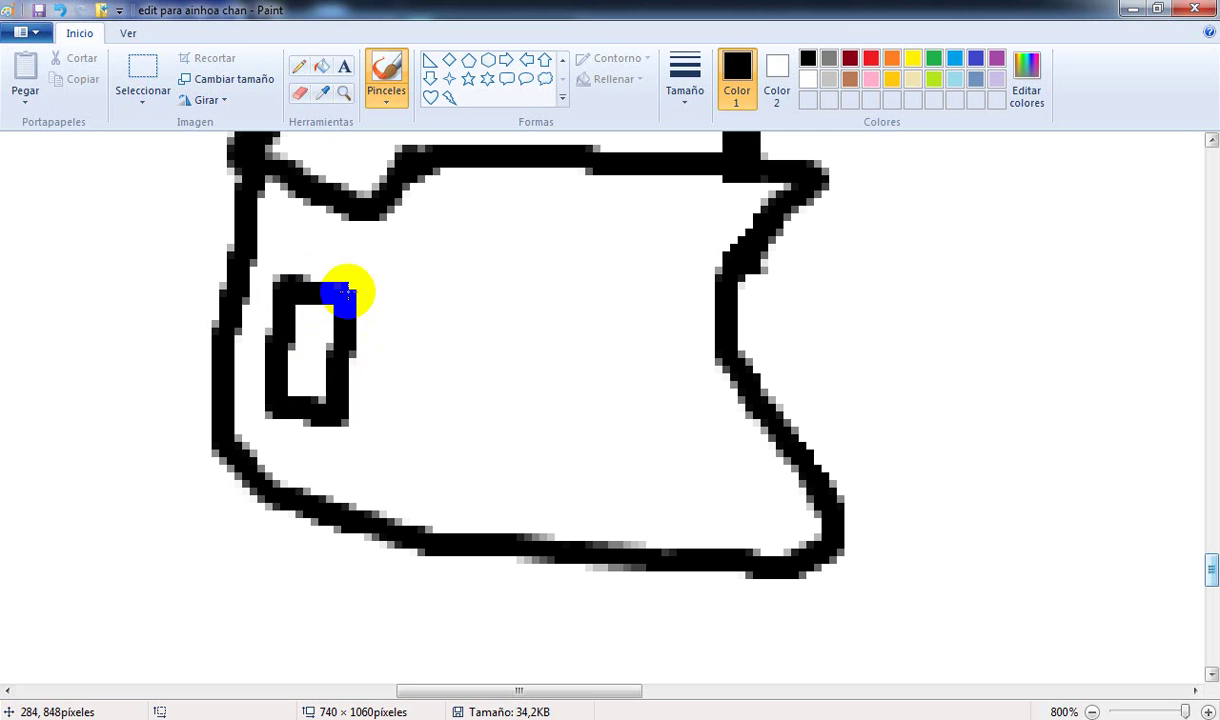
Step: Switch to the browser and open the related YouTube video "The disappearance of Hatsune Miku -DEAD END-"
key("alt+Tab")
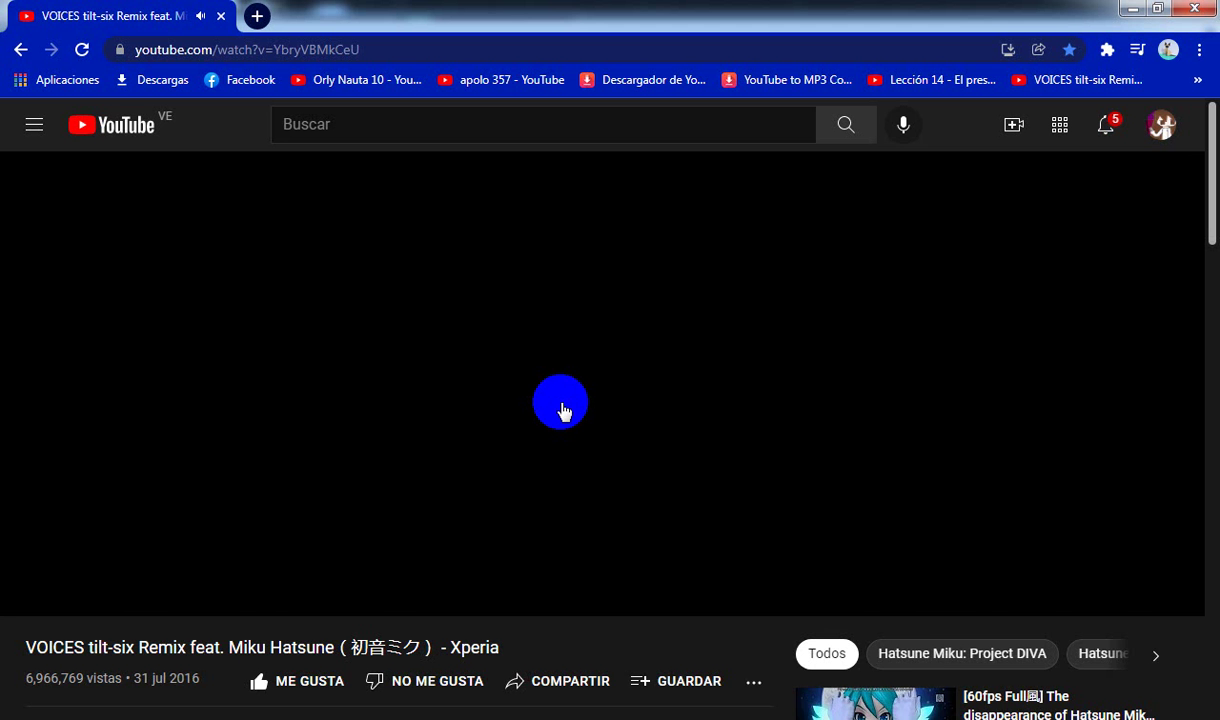
scroll(563, 411, "down", 3)
left_click(868, 428)
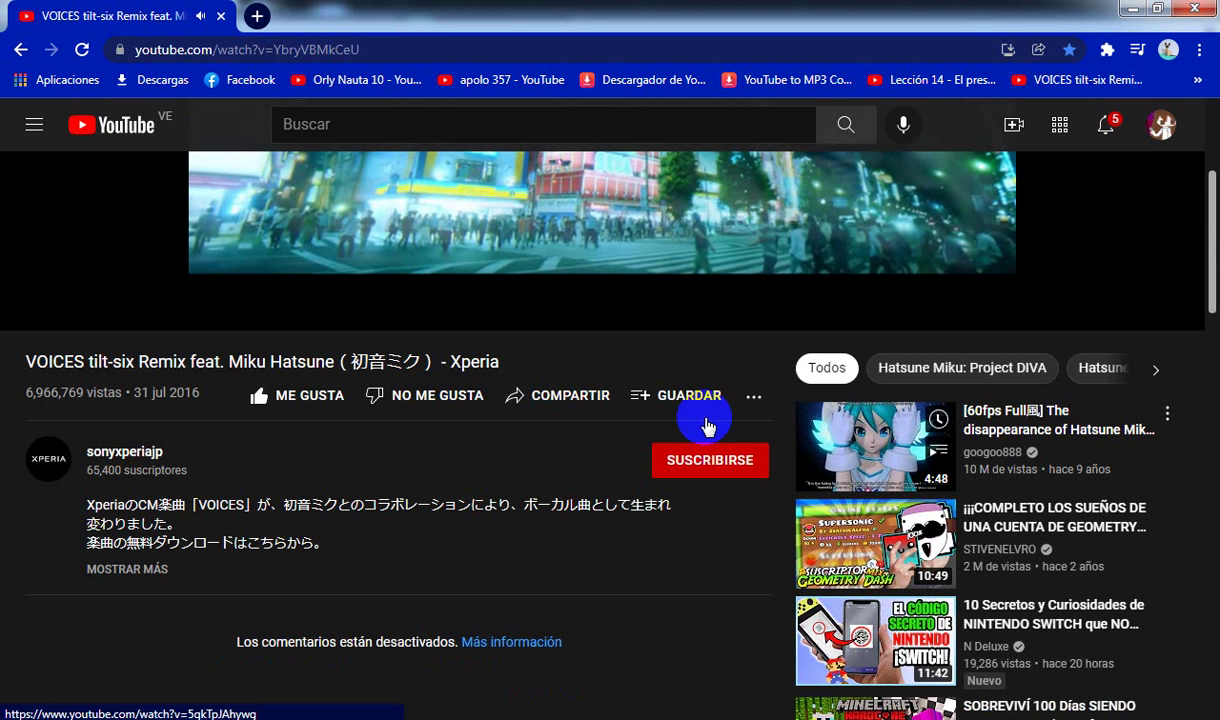
scroll(320, 390, "up", 3)
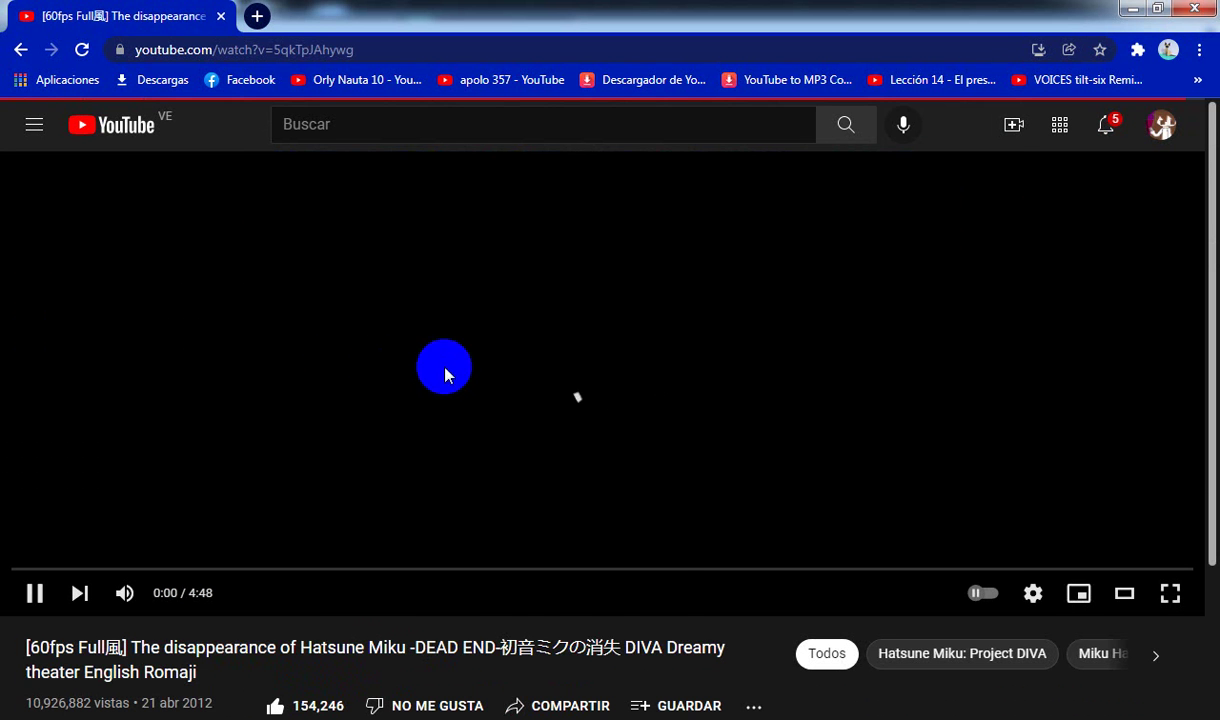
Step: Check the shoe in the Gacha Club reference and draw a small feathered wing on the outer side of the shoe, attached to the rectangle
right_click(470, 372)
left_click(428, 389)
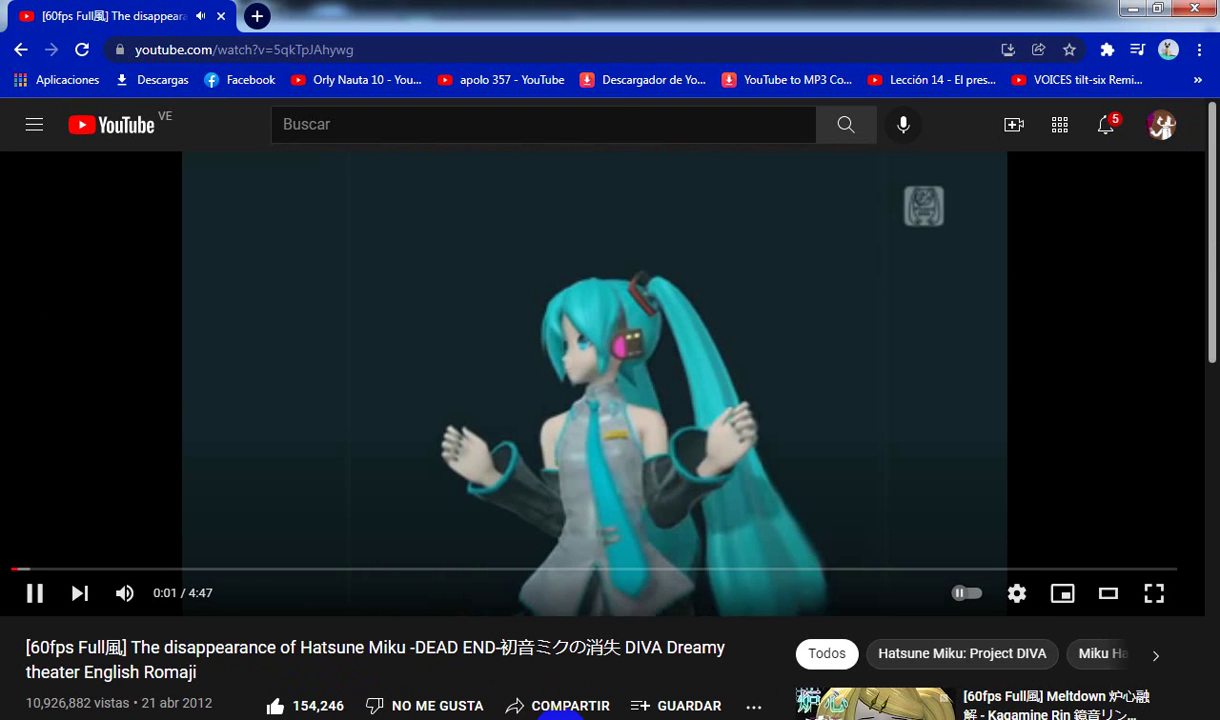
left_click(560, 718)
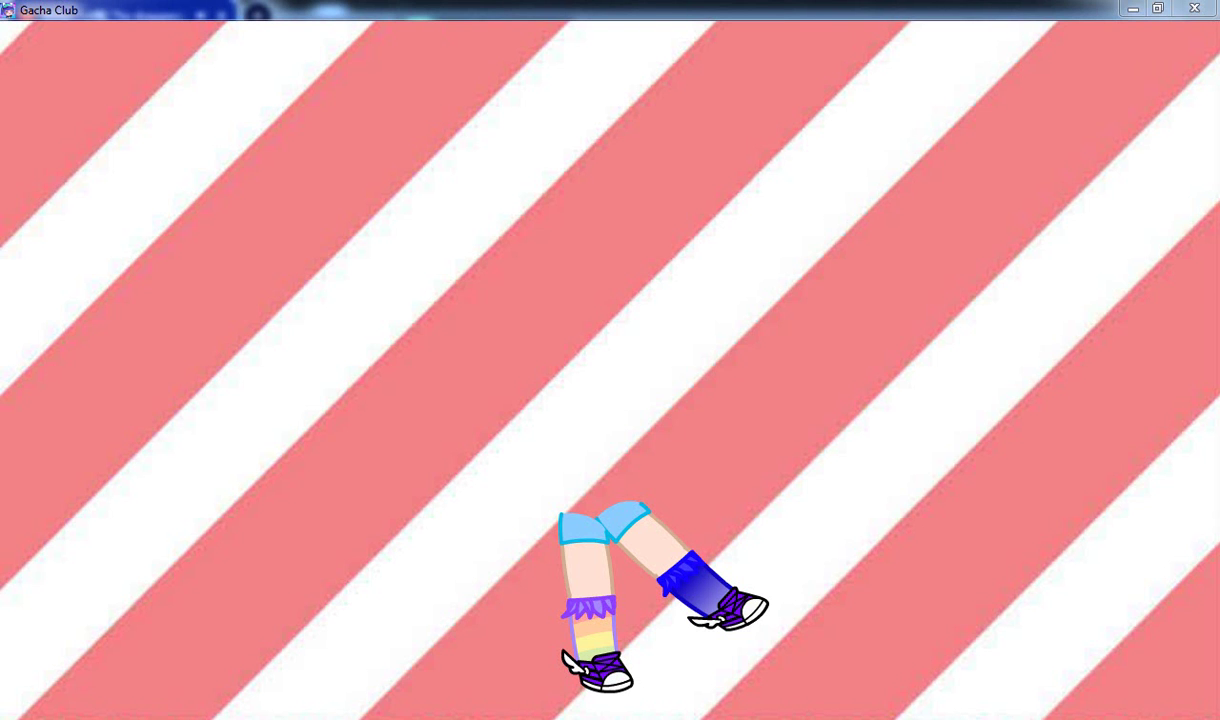
left_click(612, 712)
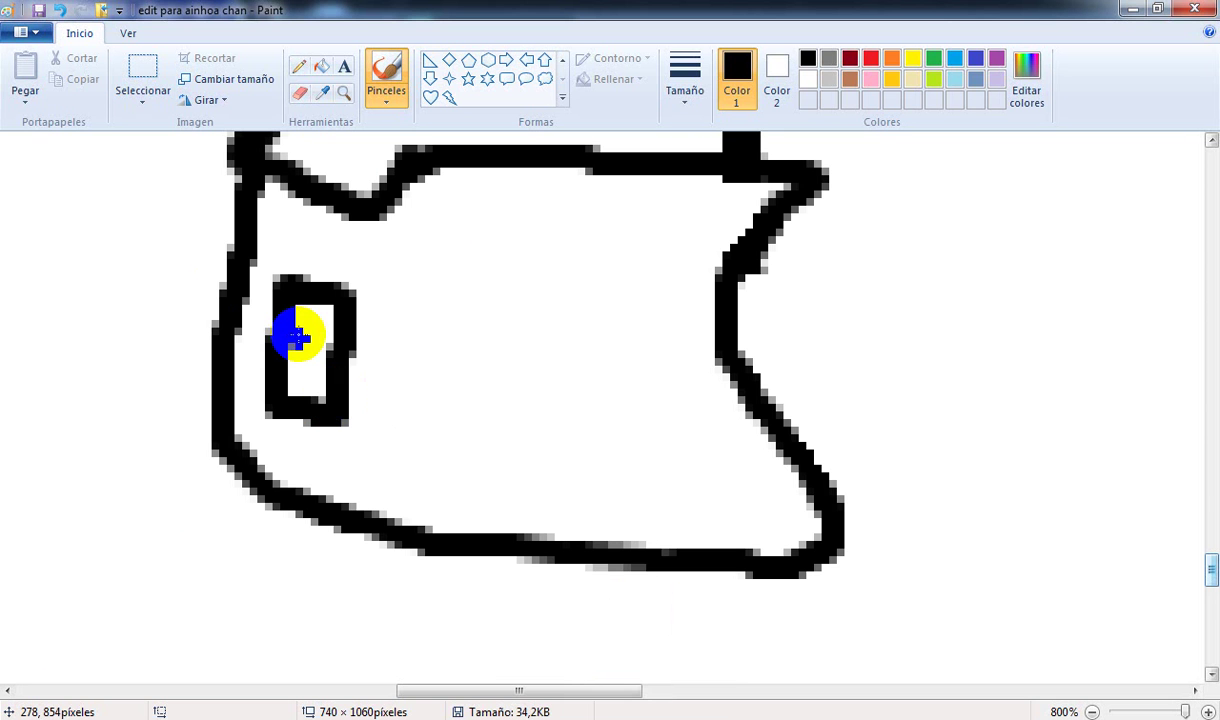
mouse_move(298, 338)
left_mouse_down()
mouse_move(185, 268)
mouse_move(204, 322)
left_mouse_up()
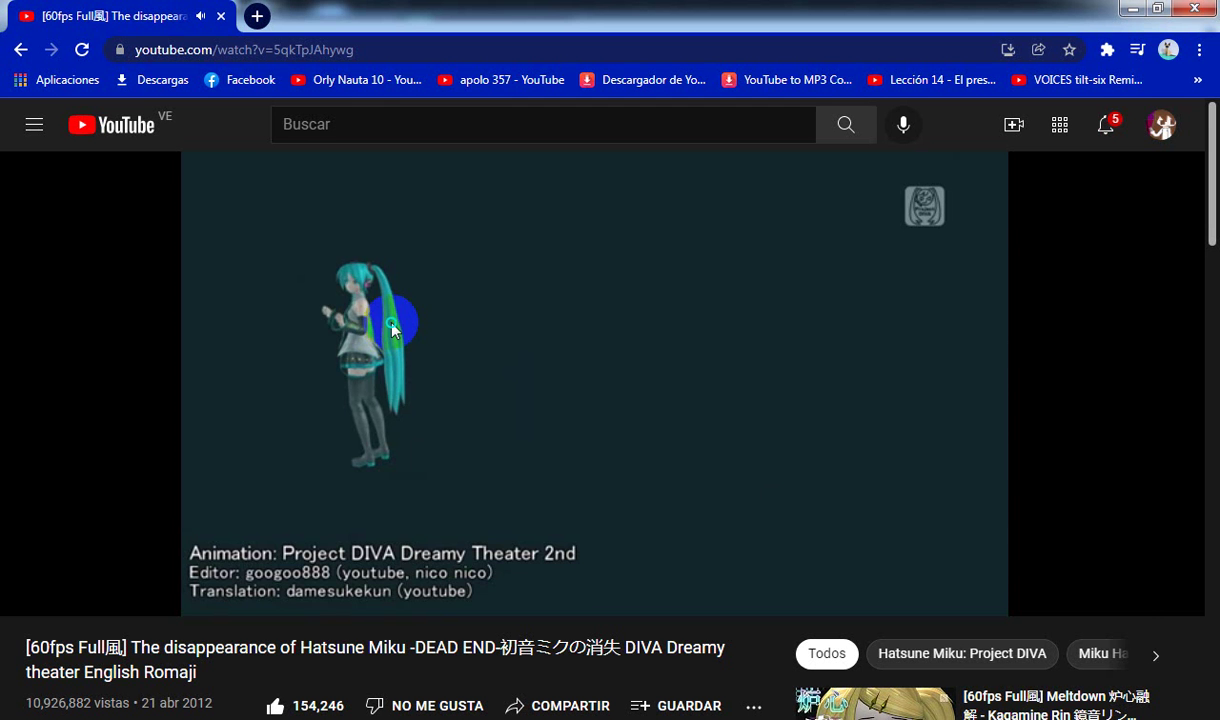
right_click(392, 330)
left_click(270, 610)
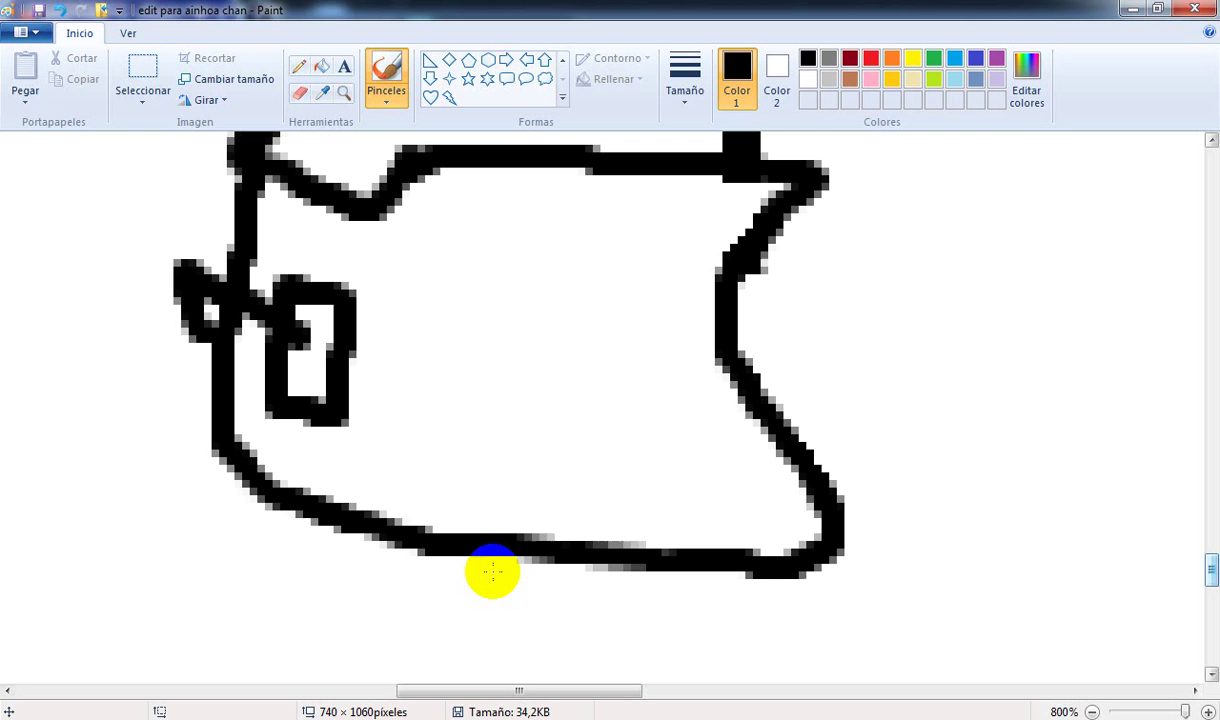
left_click(208, 320)
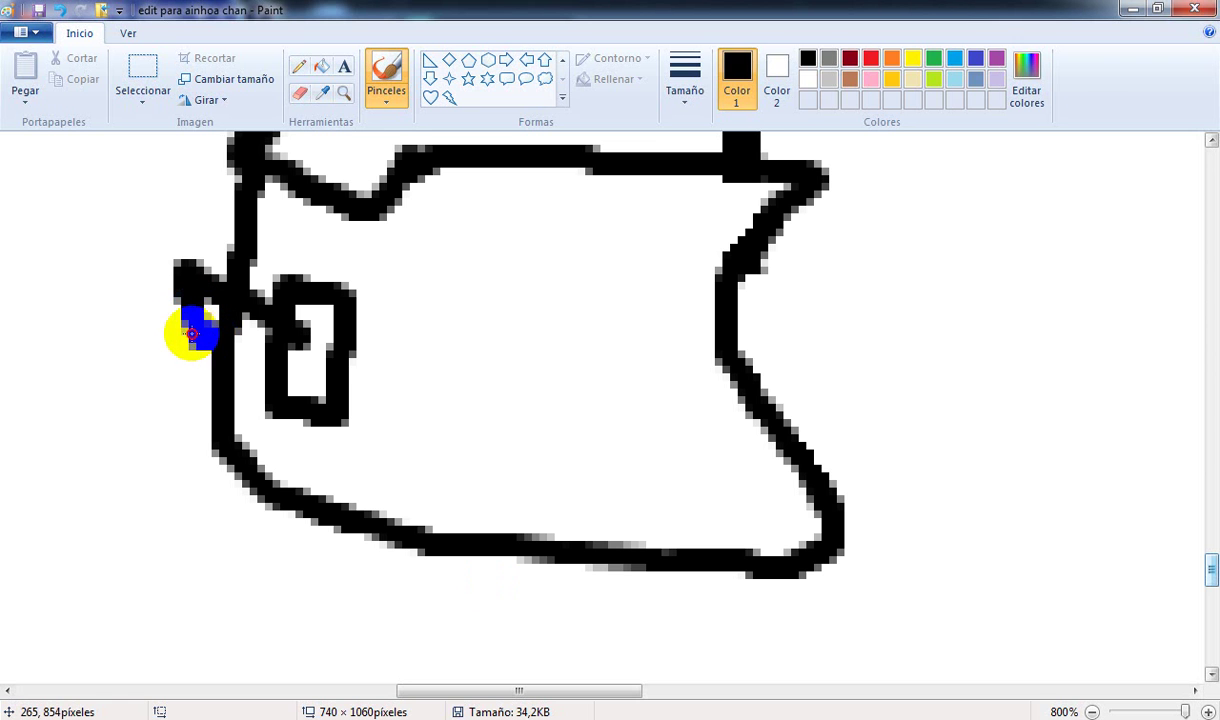
mouse_move(192, 332)
left_mouse_down()
mouse_move(169, 330)
mouse_move(229, 387)
mouse_move(270, 395)
left_mouse_up()
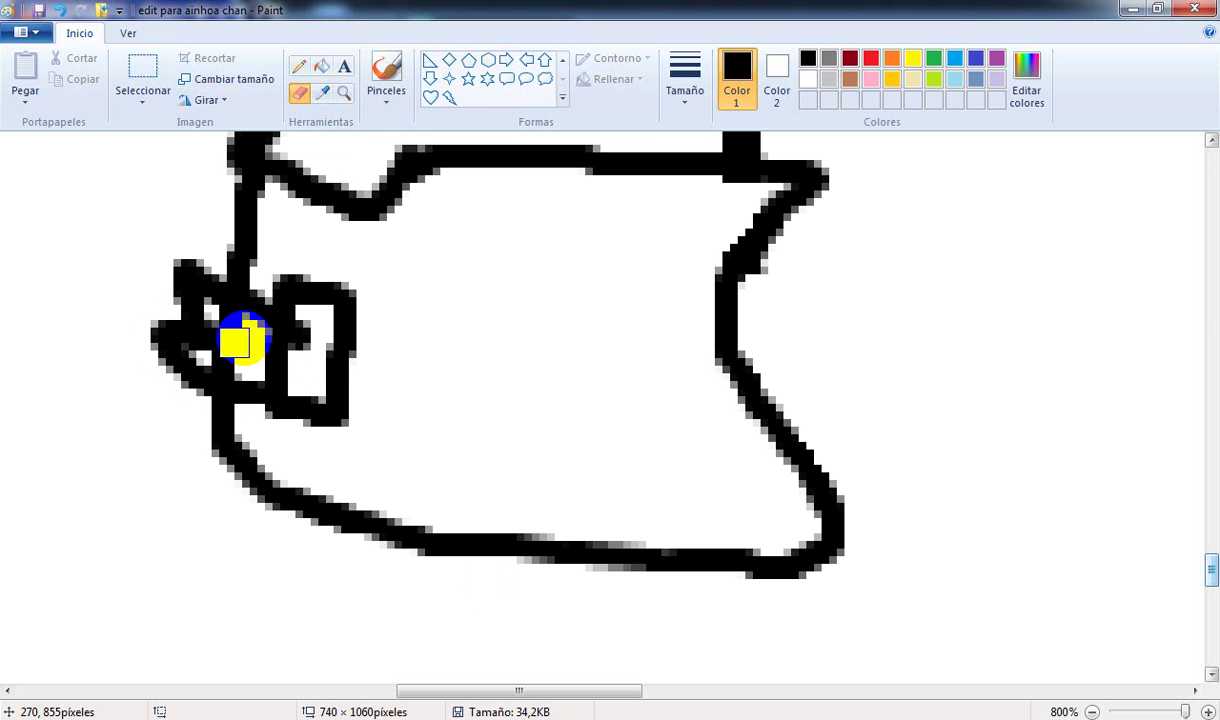
Step: Paint over the shoe outline that crosses the wing using a white brush, and set the drawing colour back to black
left_click(386, 75)
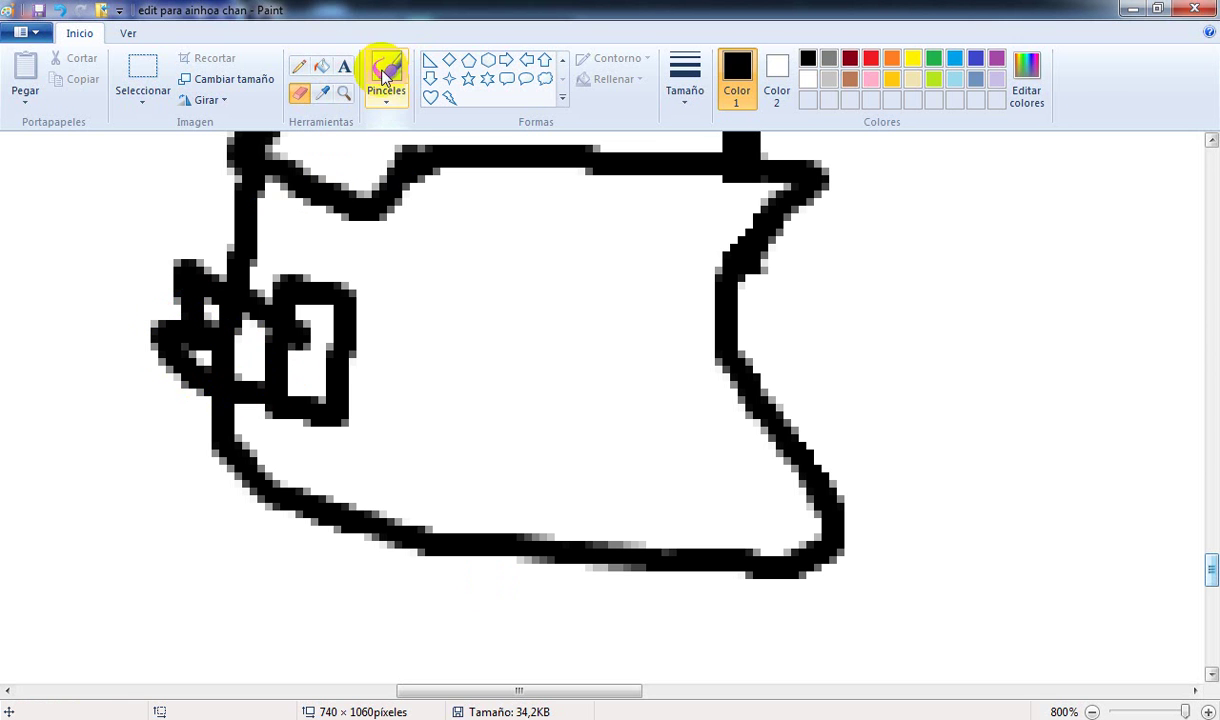
left_click(807, 81)
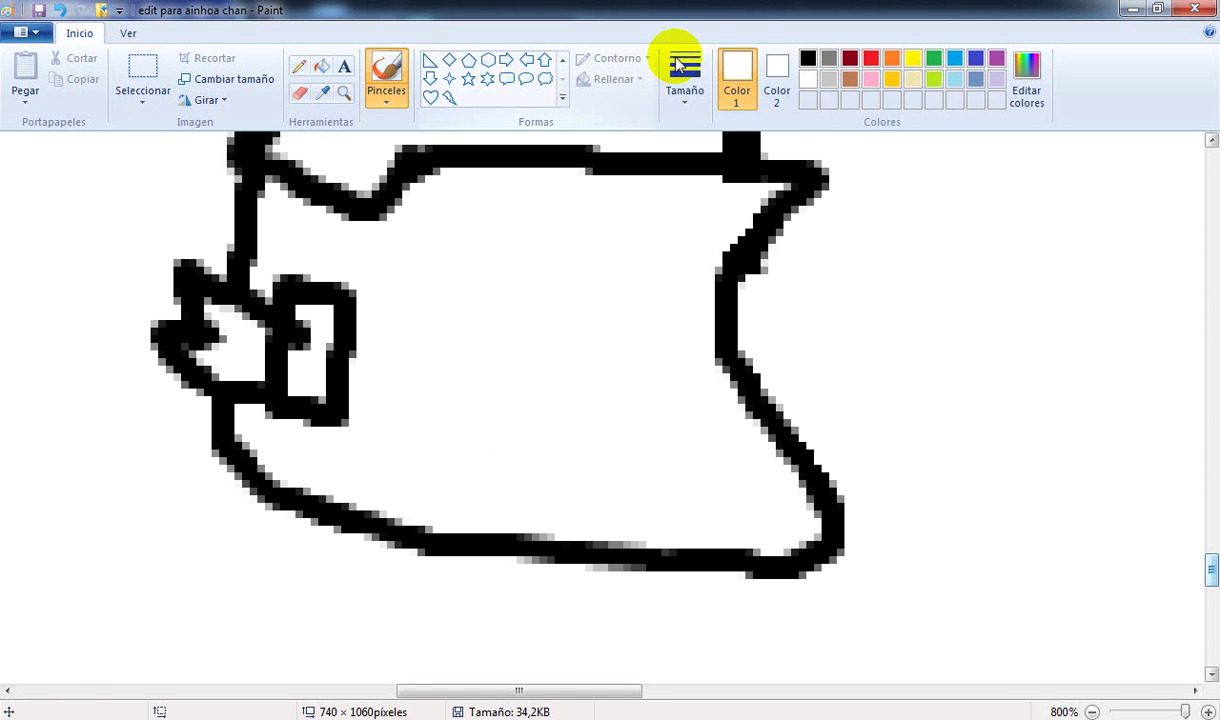
left_click(808, 58)
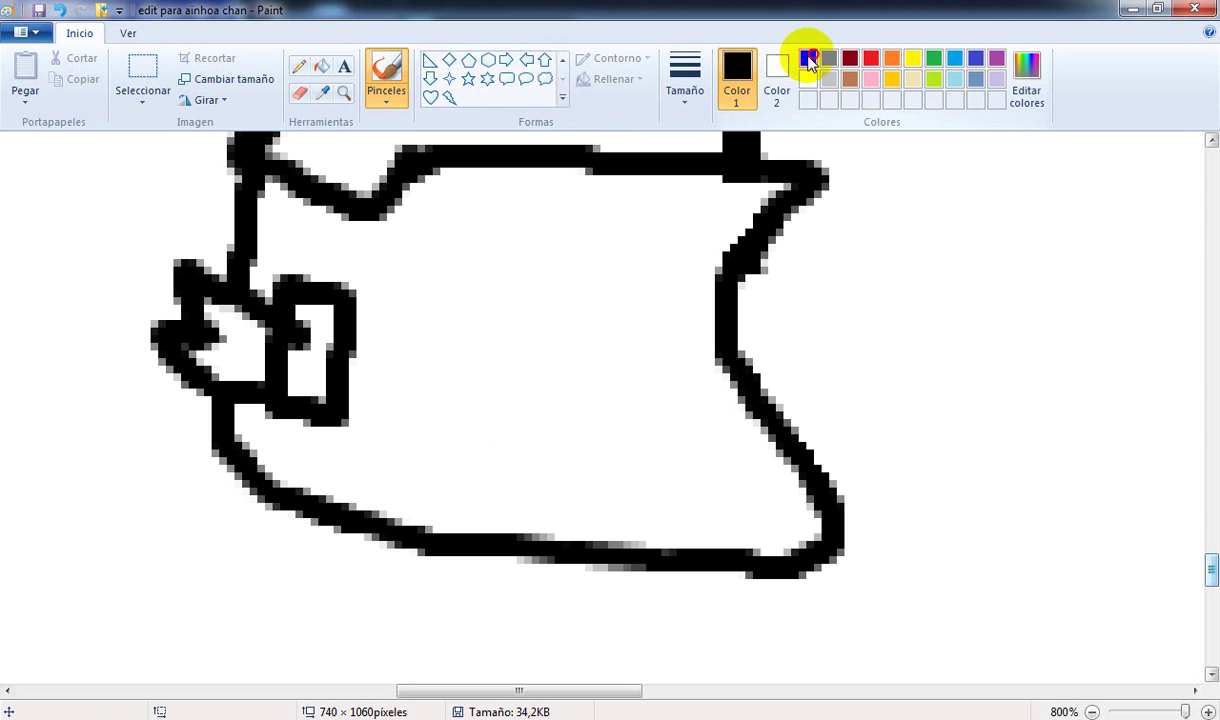
Step: Retrace the shoe's upper edge, sides and sole with a thicker black brush, leaving the wing and rectangle thin
left_click(687, 70)
left_click(684, 211)
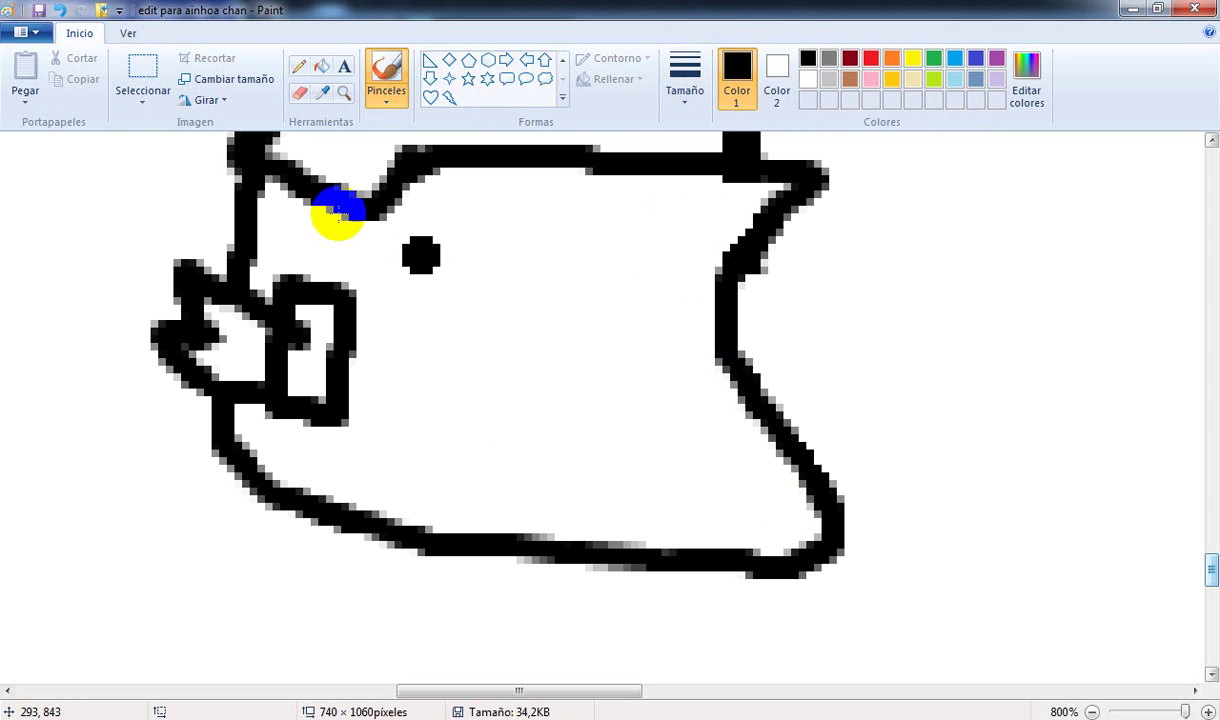
mouse_move(245, 180)
left_mouse_down()
mouse_move(240, 265)
mouse_move(246, 169)
mouse_move(346, 210)
mouse_move(448, 157)
mouse_move(617, 150)
mouse_move(815, 180)
mouse_move(747, 247)
mouse_move(734, 282)
mouse_move(736, 344)
mouse_move(817, 462)
mouse_move(836, 529)
mouse_move(823, 558)
mouse_move(544, 557)
mouse_move(346, 525)
mouse_move(261, 482)
mouse_move(224, 440)
mouse_move(220, 404)
mouse_move(308, 408)
left_mouse_up()
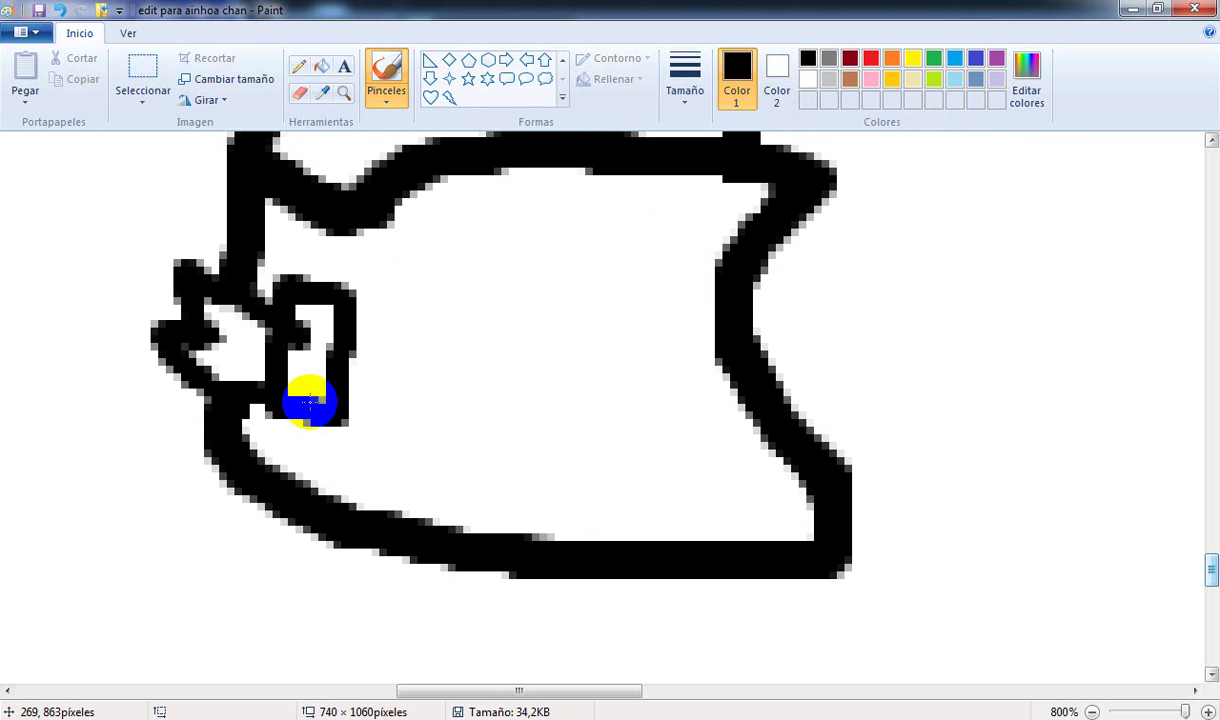
Step: With the second-thinnest brush size, draw the sole line and the curved toe cap, and erase the cap's line that crosses the sole
left_click(685, 80)
left_click(722, 173)
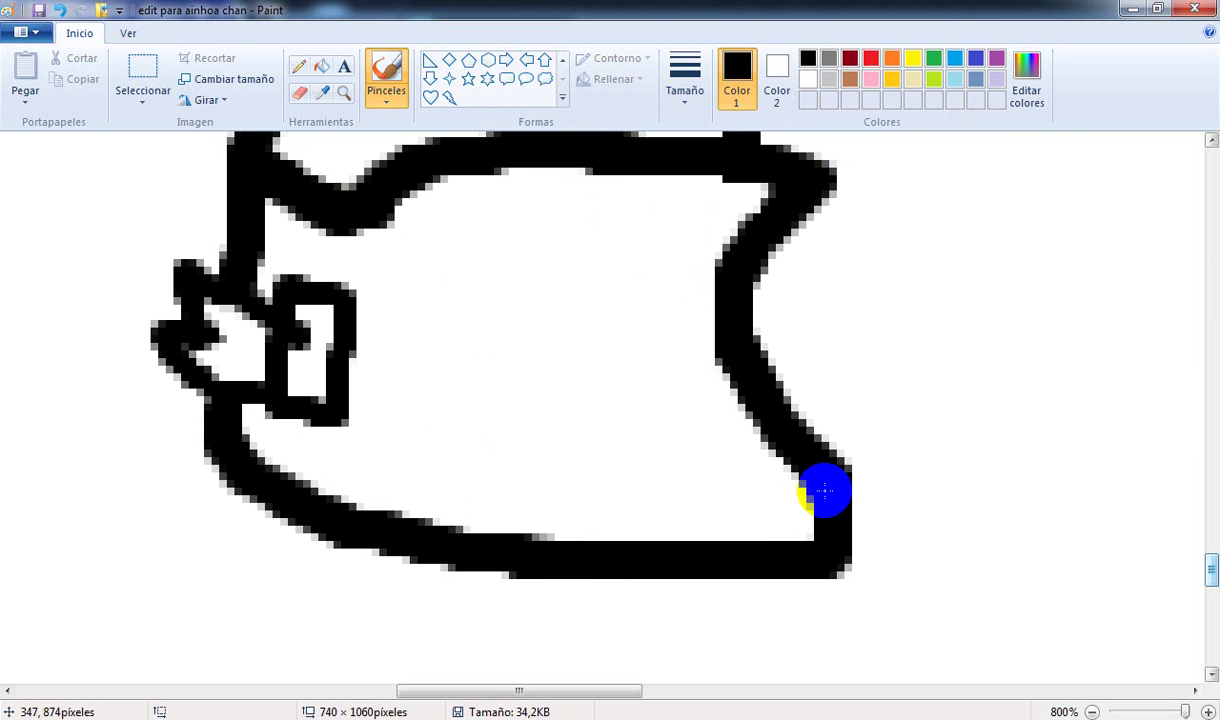
mouse_move(818, 512)
left_mouse_down()
mouse_move(501, 488)
mouse_move(301, 452)
mouse_move(245, 403)
left_mouse_up()
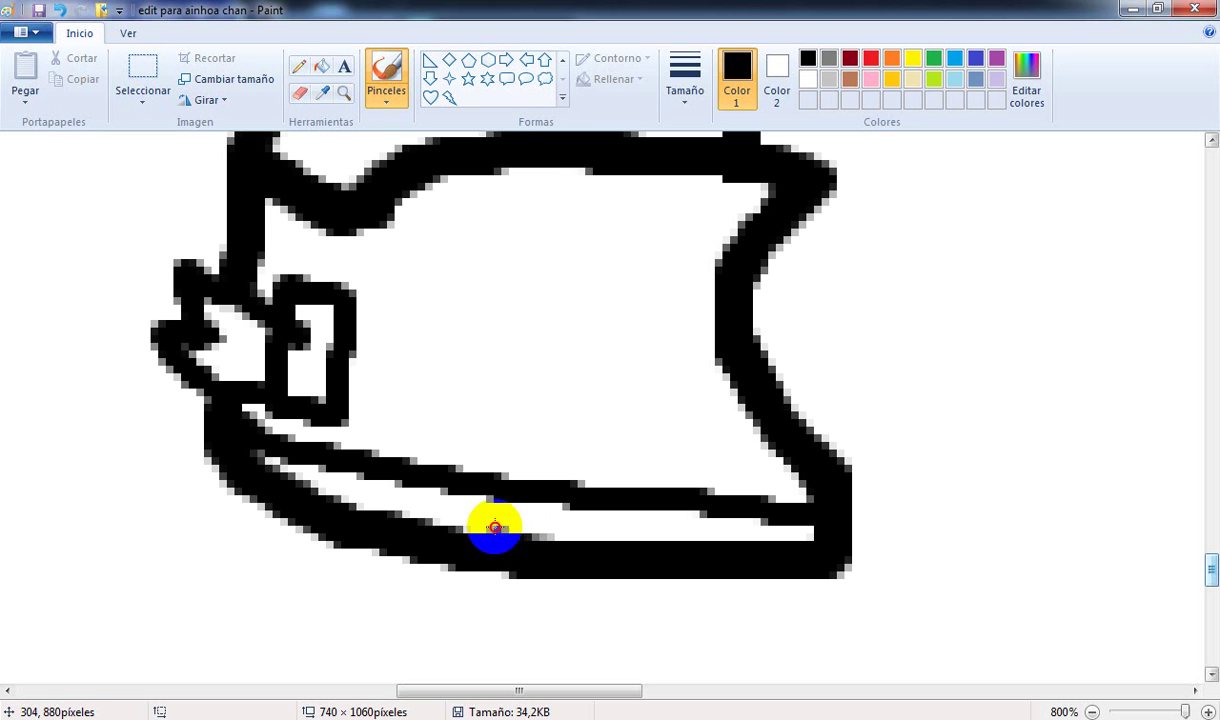
mouse_move(495, 527)
left_mouse_down()
mouse_move(517, 455)
mouse_move(580, 406)
mouse_move(727, 406)
mouse_move(772, 427)
left_mouse_up()
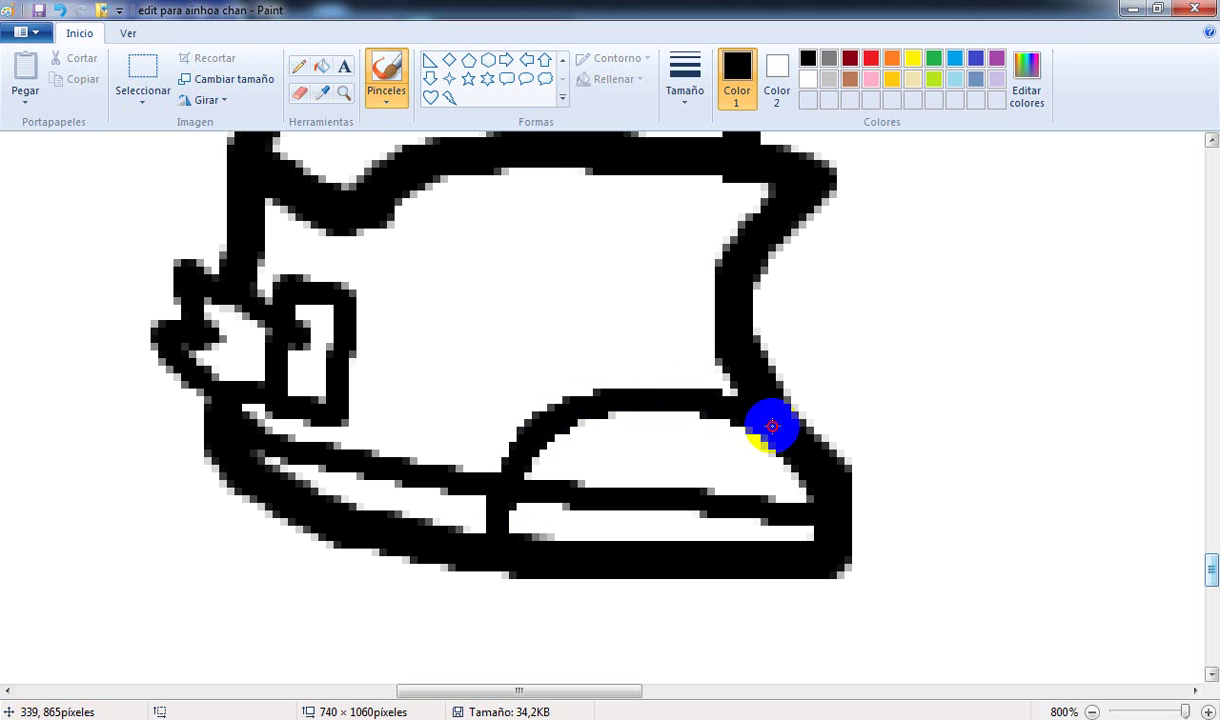
left_click(298, 97)
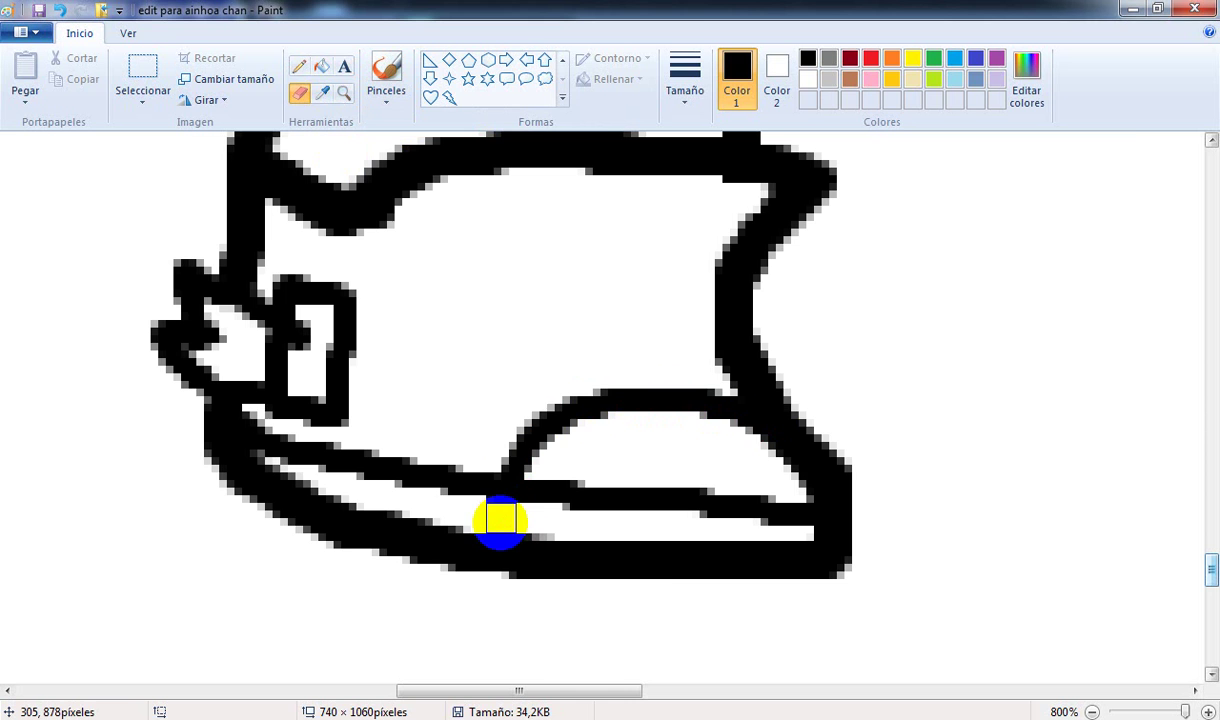
Step: Check the shoe reference and draw a slanted line from the shoe's upper edge to the base of the toe cap
left_click(590, 718)
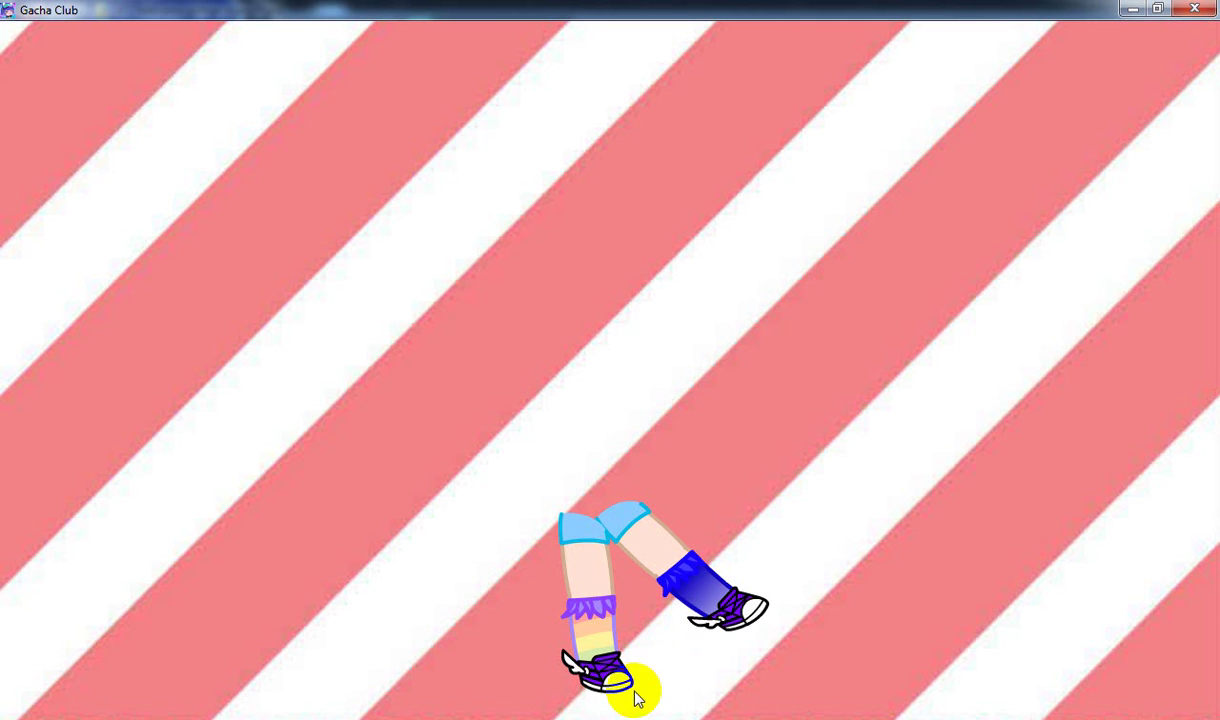
key("alt+Tab")
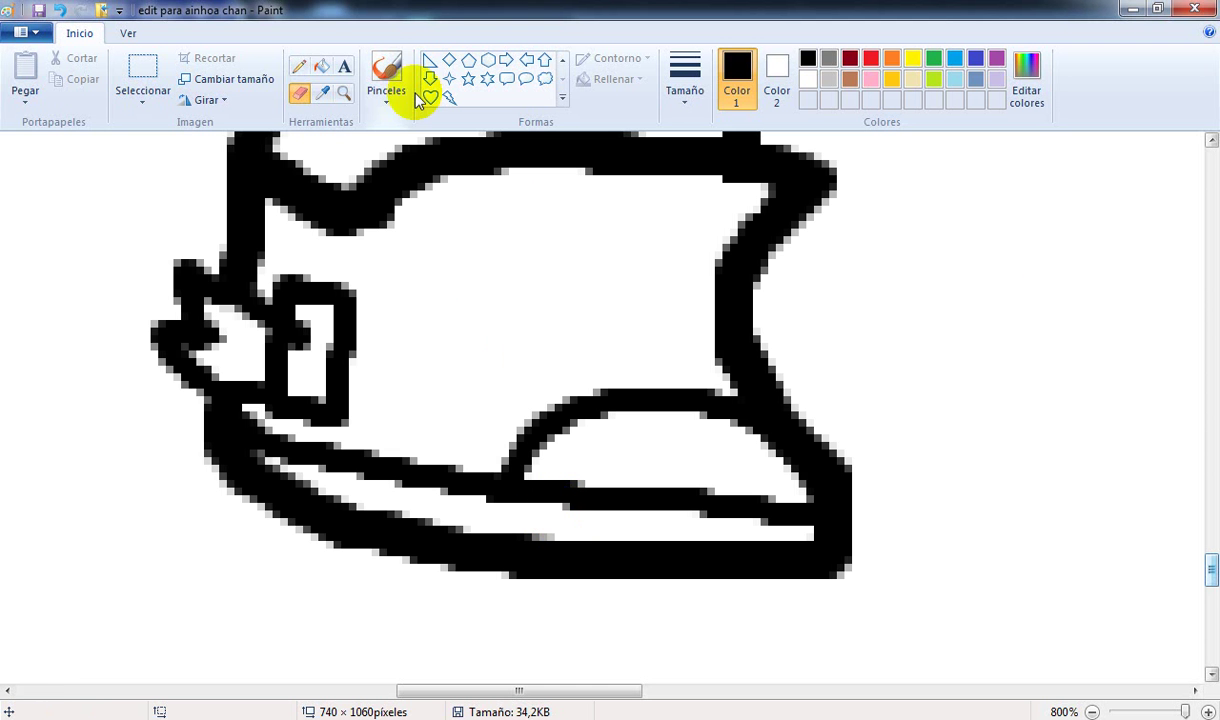
left_click(388, 82)
left_click_drag(370, 220, 493, 472)
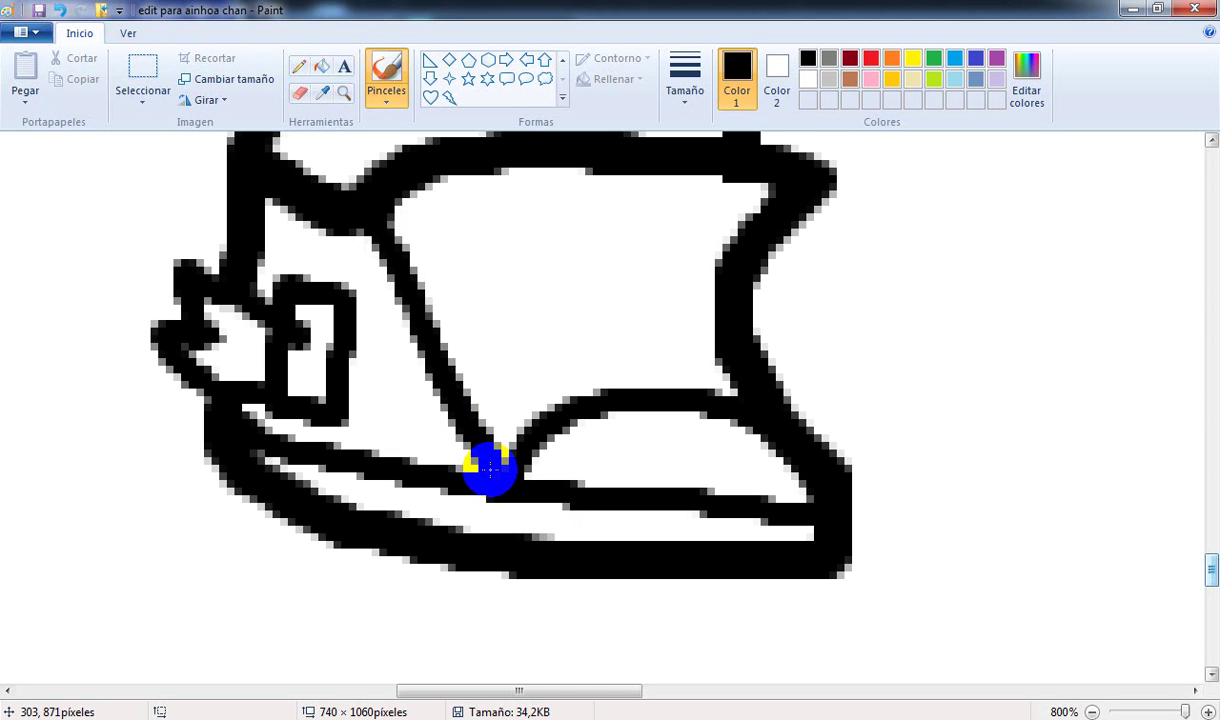
Step: Draw the crisscrossing laces between the slanted line and the front edge of the shoe, above the toe cap
key("alt+Tab")
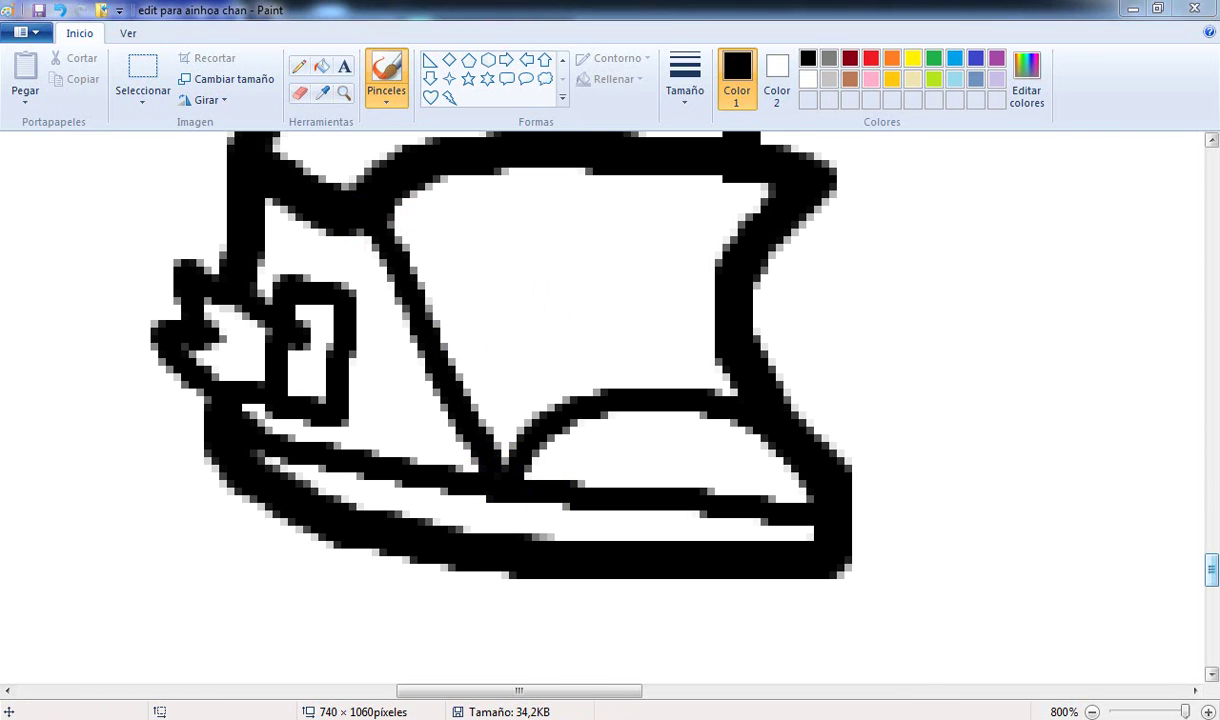
key("alt+Tab")
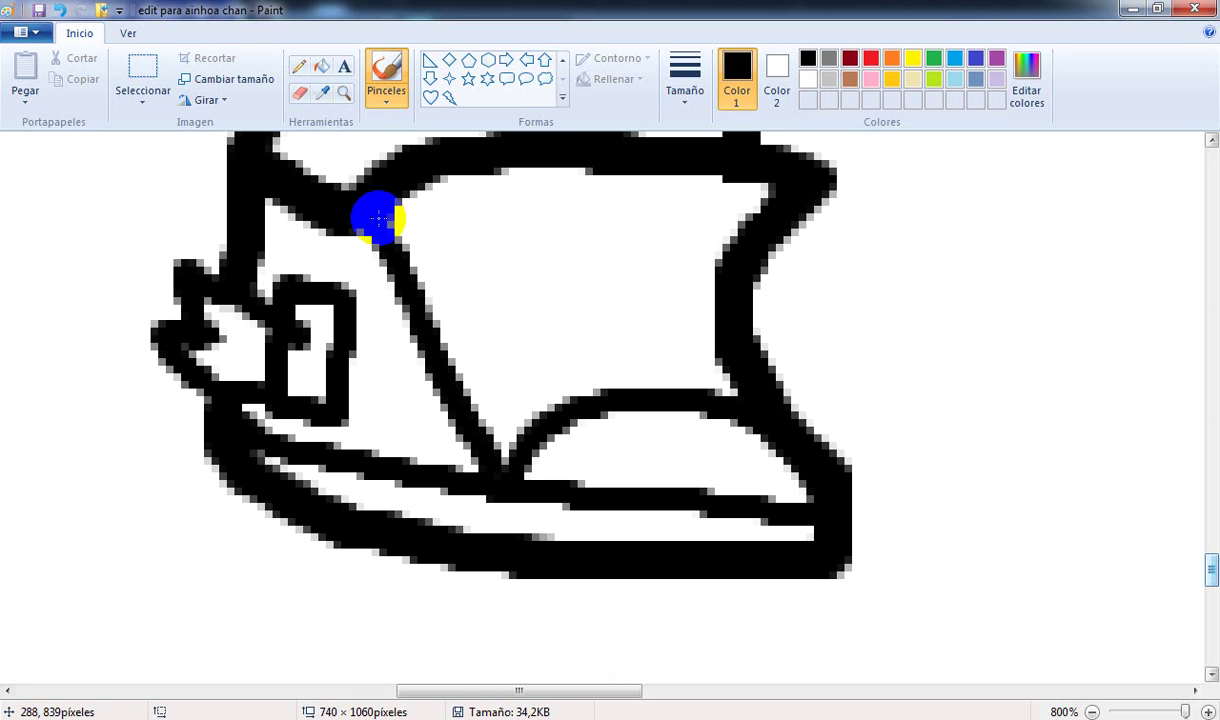
mouse_move(408, 216)
left_mouse_down()
mouse_move(733, 232)
mouse_move(456, 366)
mouse_move(743, 362)
left_mouse_up()
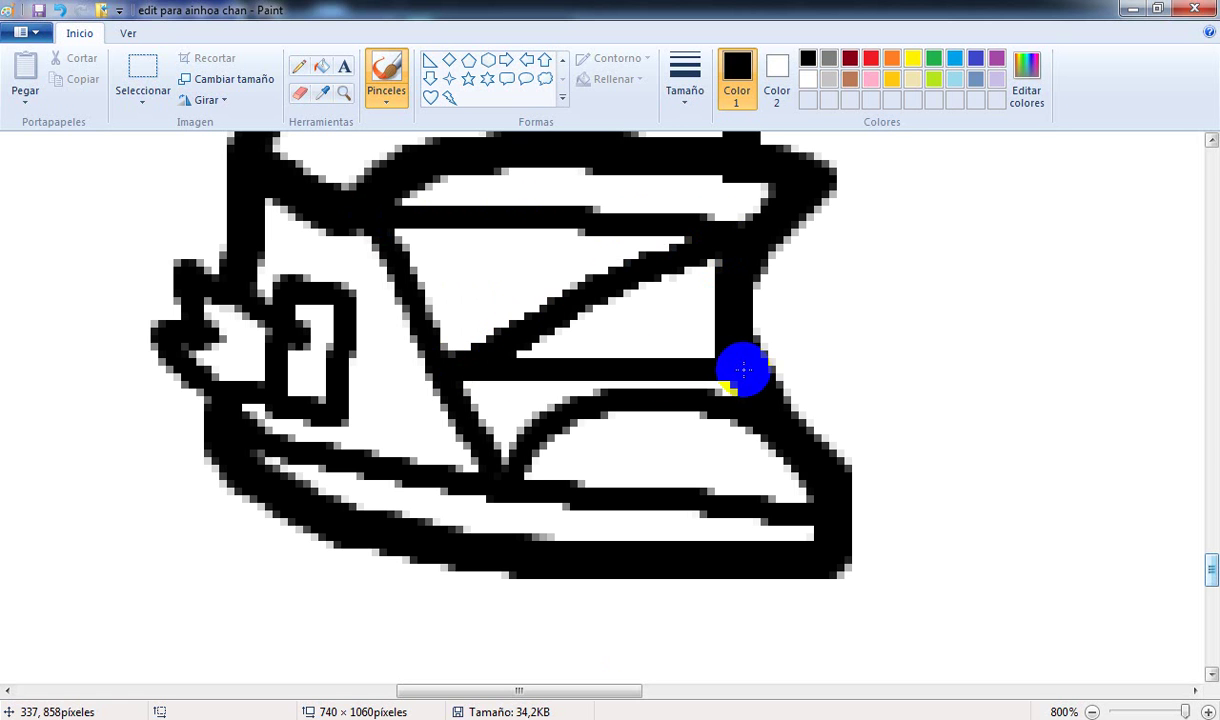
mouse_move(707, 186)
left_mouse_down()
mouse_move(427, 278)
mouse_move(723, 315)
mouse_move(599, 357)
mouse_move(498, 412)
left_mouse_up()
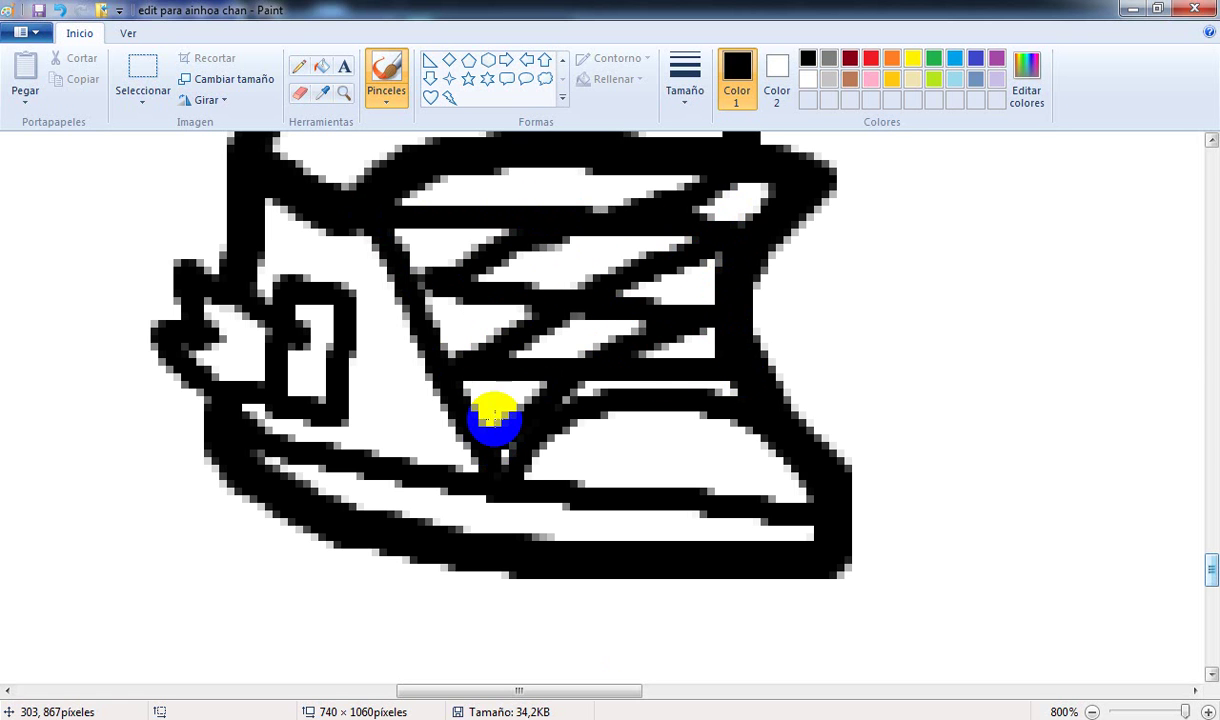
Step: Compare the shoe with the Gacha Club reference and examine the whole drawing at 50% zoom
left_click(522, 718)
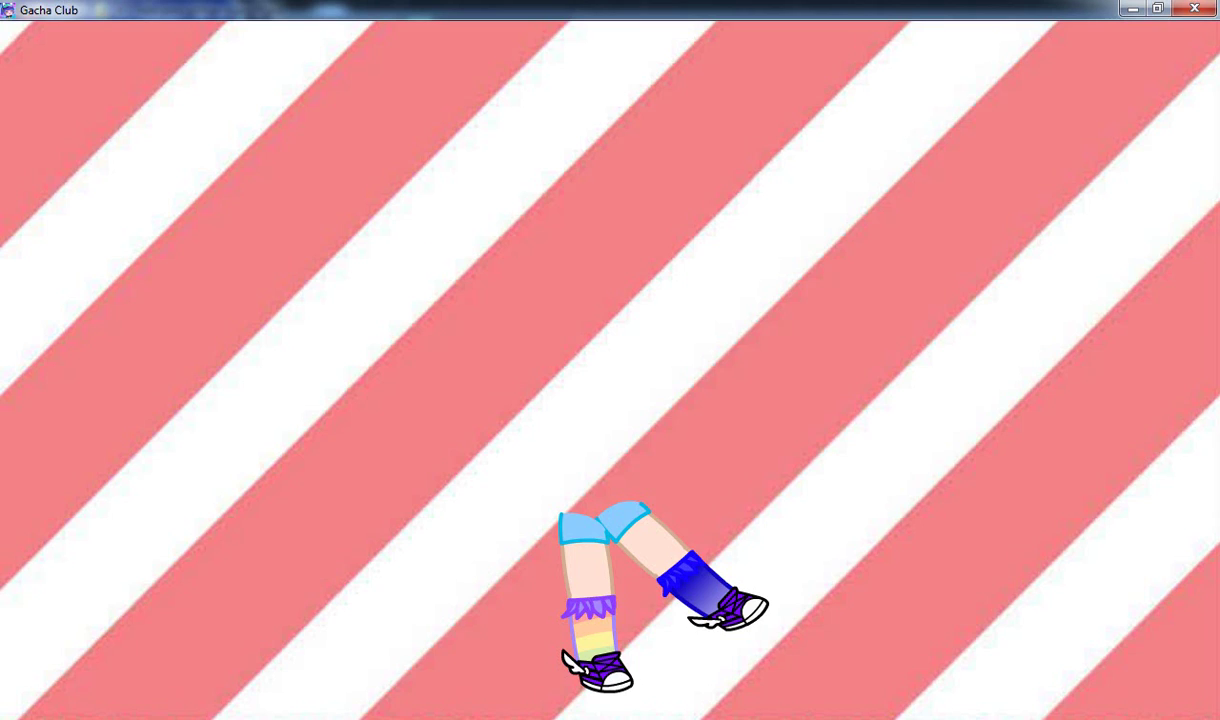
key("alt+Tab")
scroll(594, 360, "up", 5)
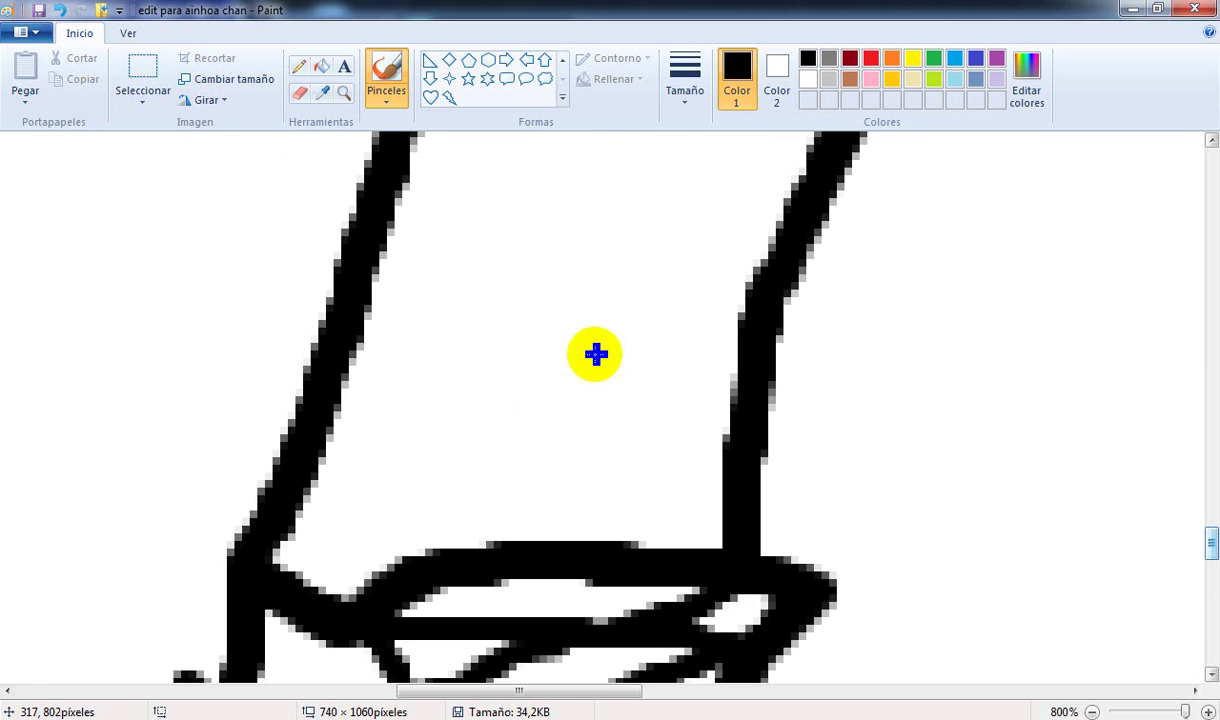
scroll(610, 387, "down", 2)
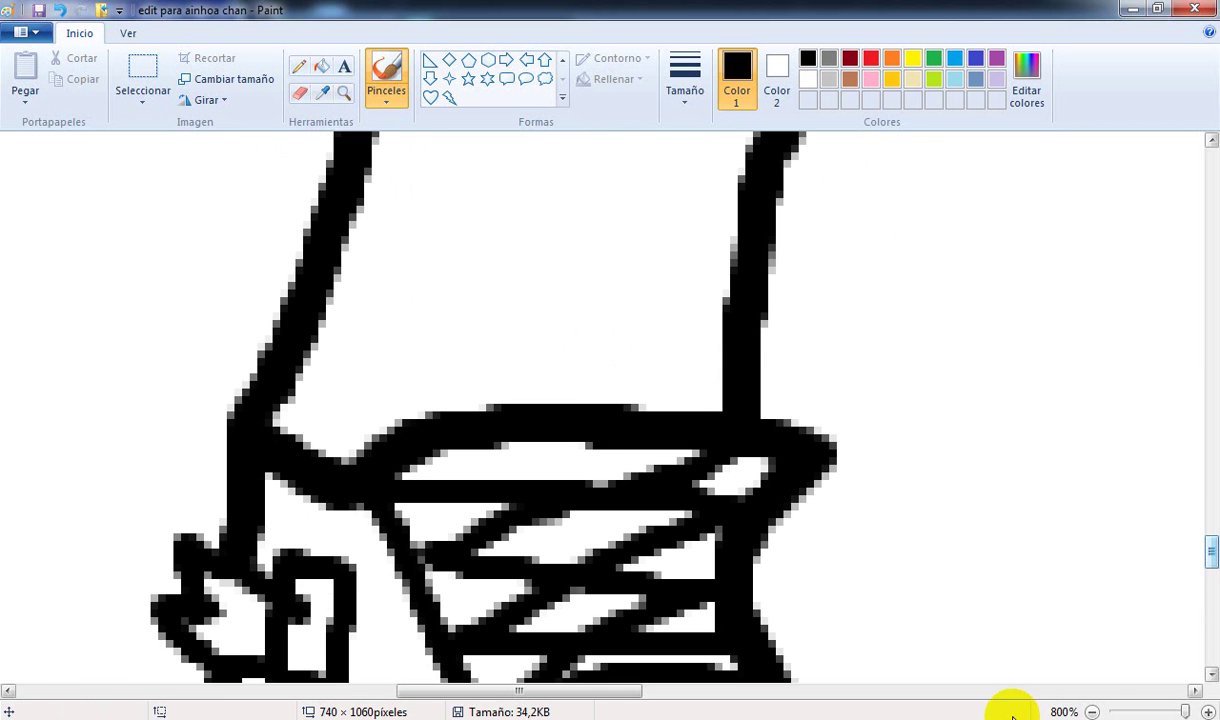
left_click(1090, 711)
left_click(1090, 711)
left_click(1090, 711)
left_click(1090, 711)
left_click(1091, 711)
left_click(1091, 711)
left_click(1092, 712)
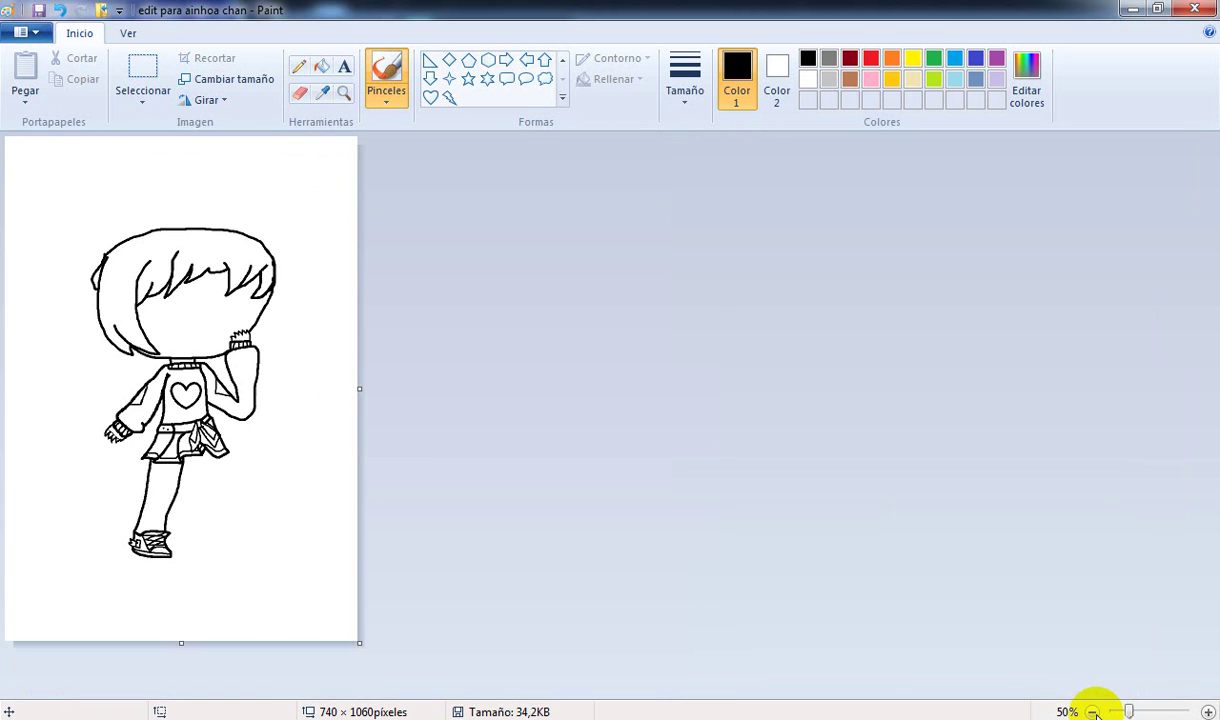
Step: Select the leg with its shoe at 200% zoom, narrow the selection to 207 × 221 pixels, and place it against the skirt's hem
left_click(1208, 711)
left_click(1208, 711)
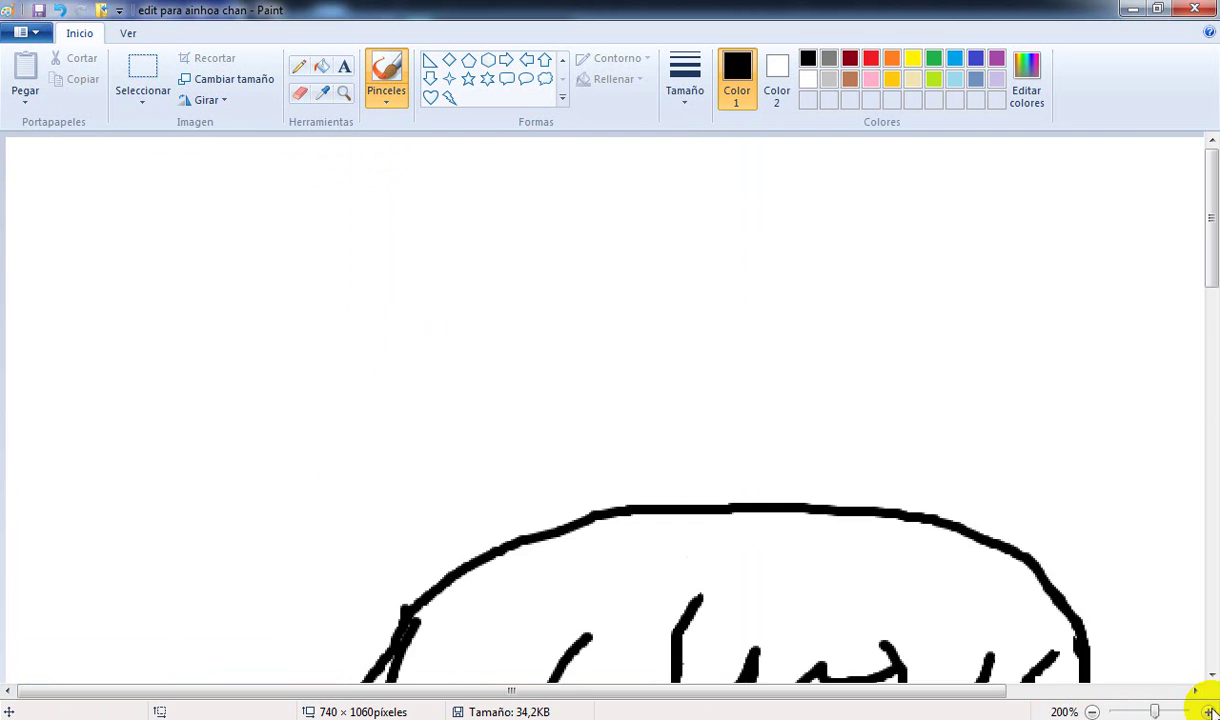
left_click(1208, 711)
left_click_drag(1212, 222, 1184, 547)
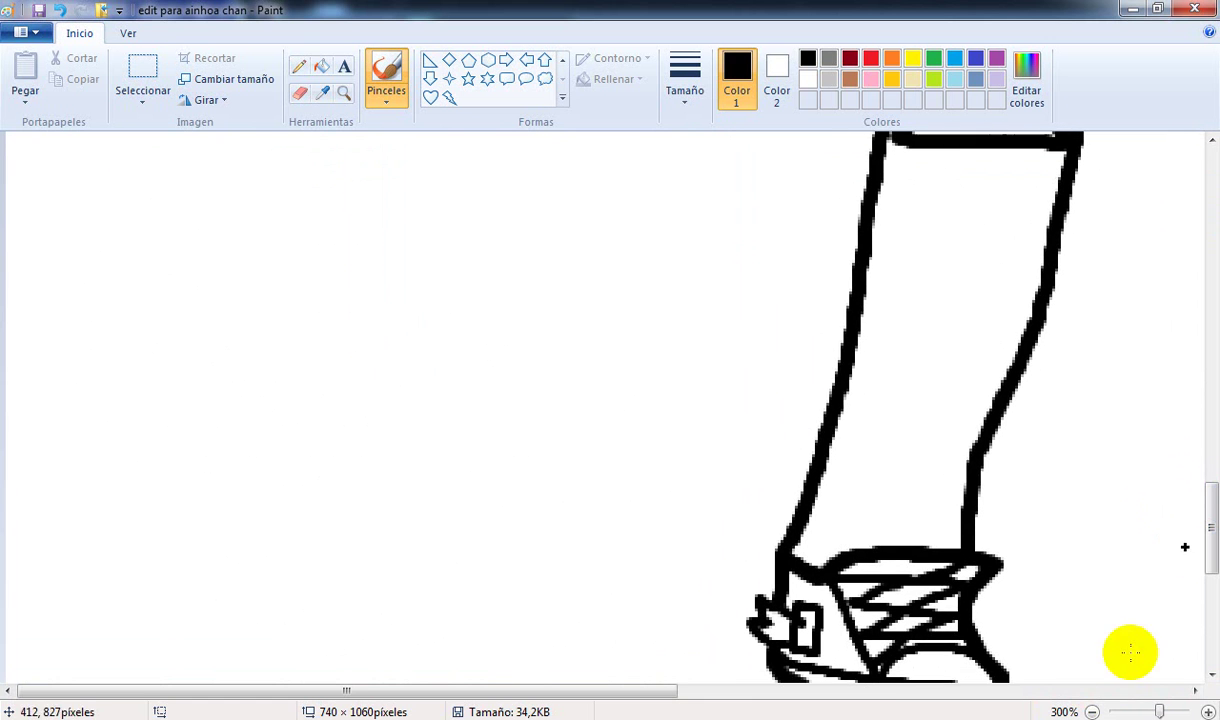
left_click(1091, 711)
scroll(1206, 482, "up", 2)
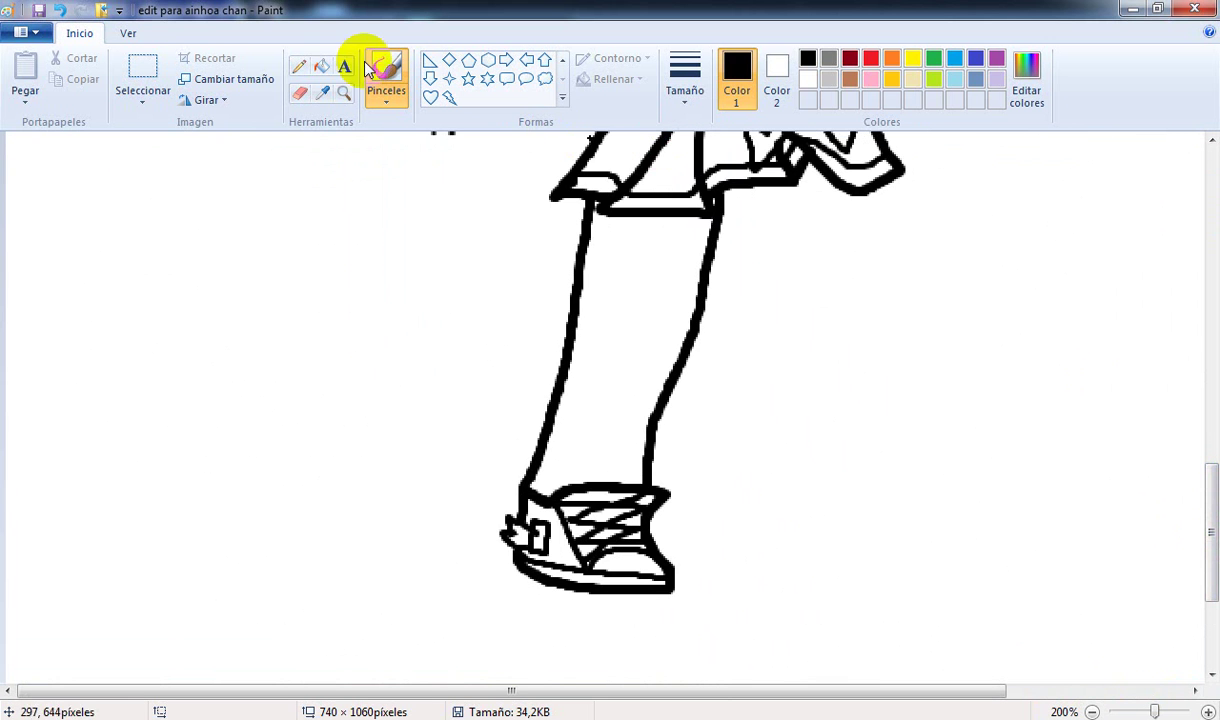
left_click(150, 68)
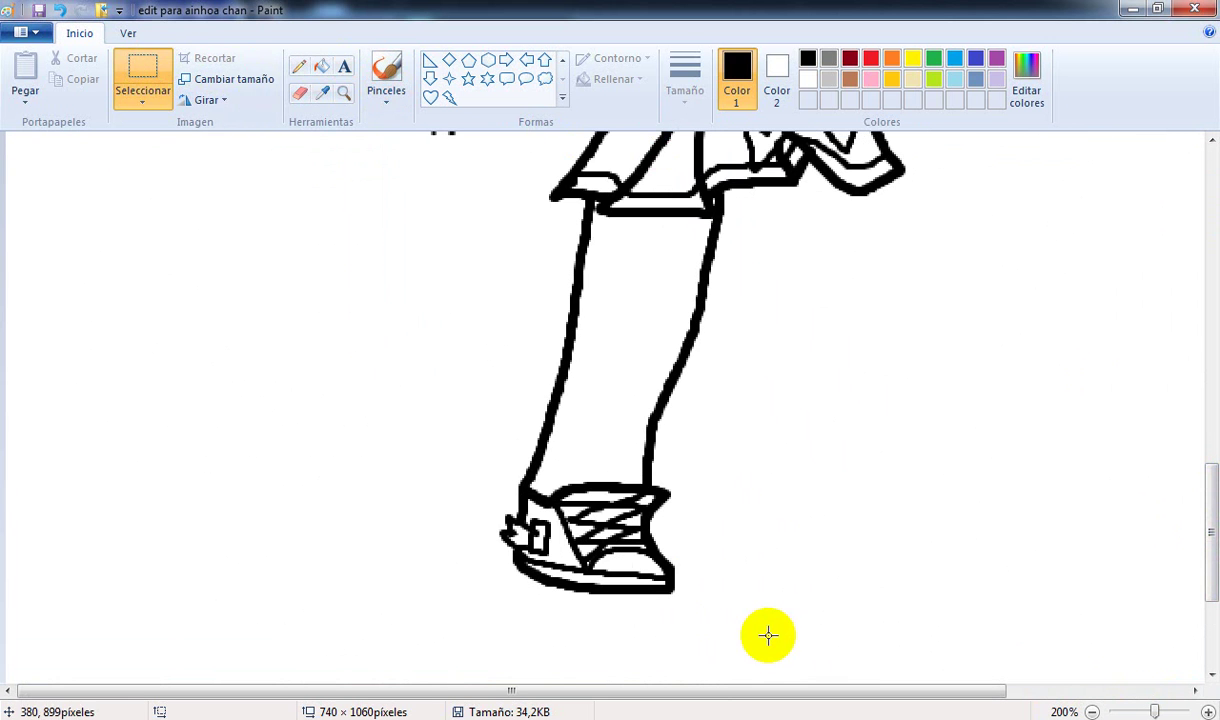
left_click_drag(770, 635, 357, 215)
mouse_move(773, 427)
left_mouse_down()
mouse_move(595, 390)
mouse_move(614, 388)
left_mouse_up()
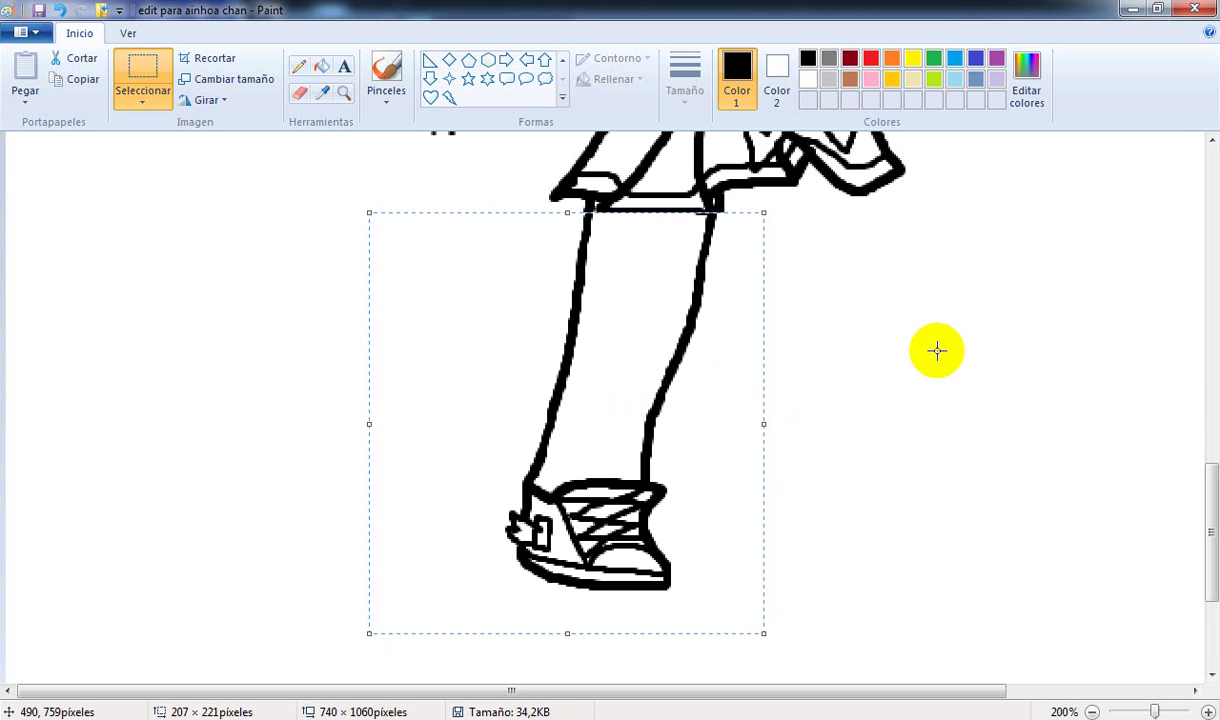
left_click(847, 410)
Step: Erase the leftover bit of the old leg outline beside the top of the leg, just under the skirt
scroll(822, 462, "up", 3)
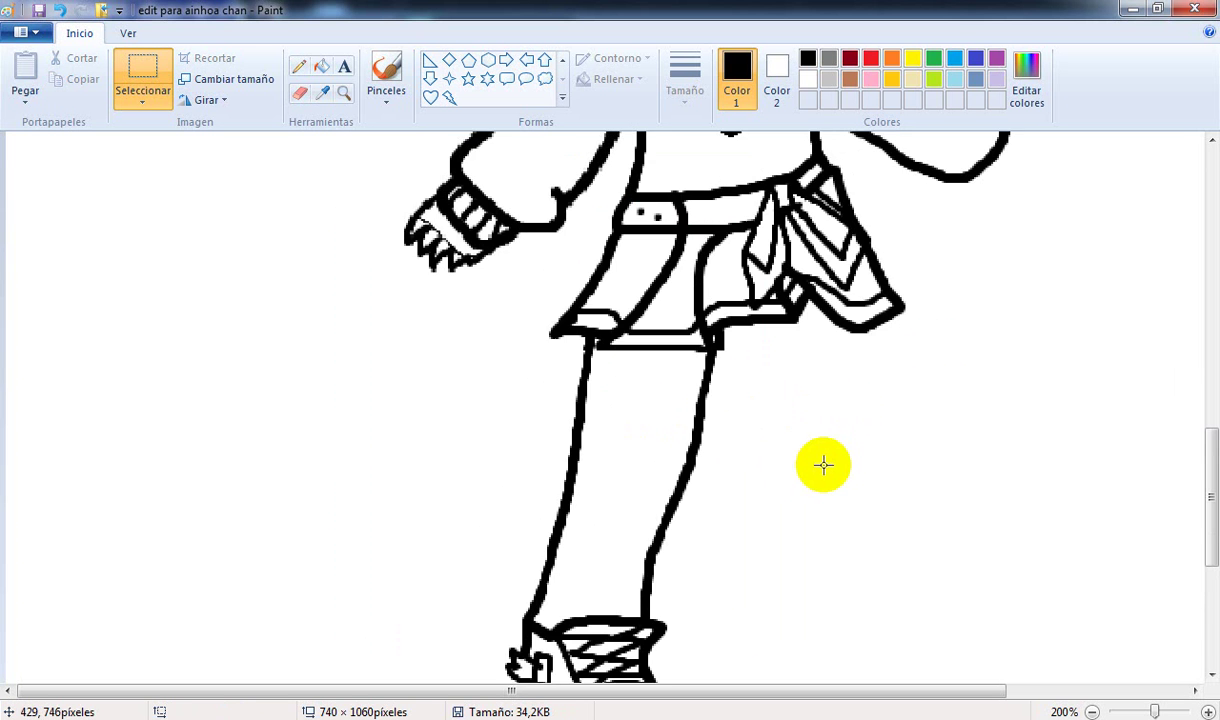
left_click(302, 95)
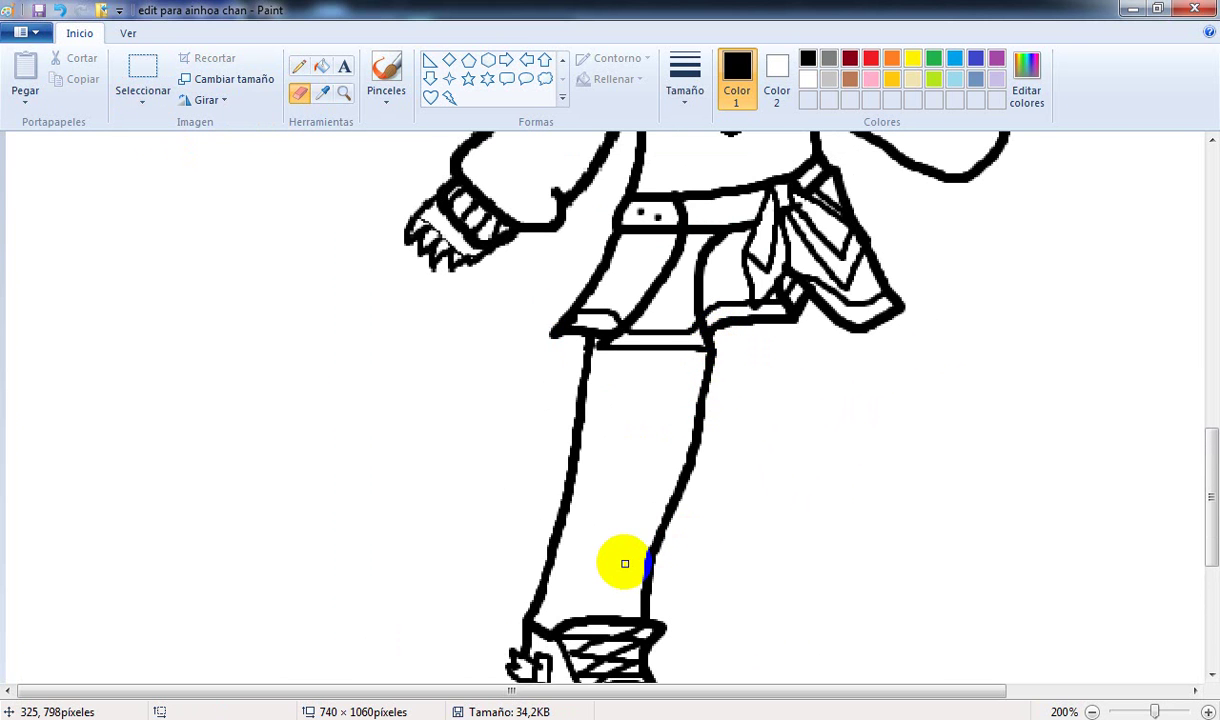
scroll(625, 563, "down", 3)
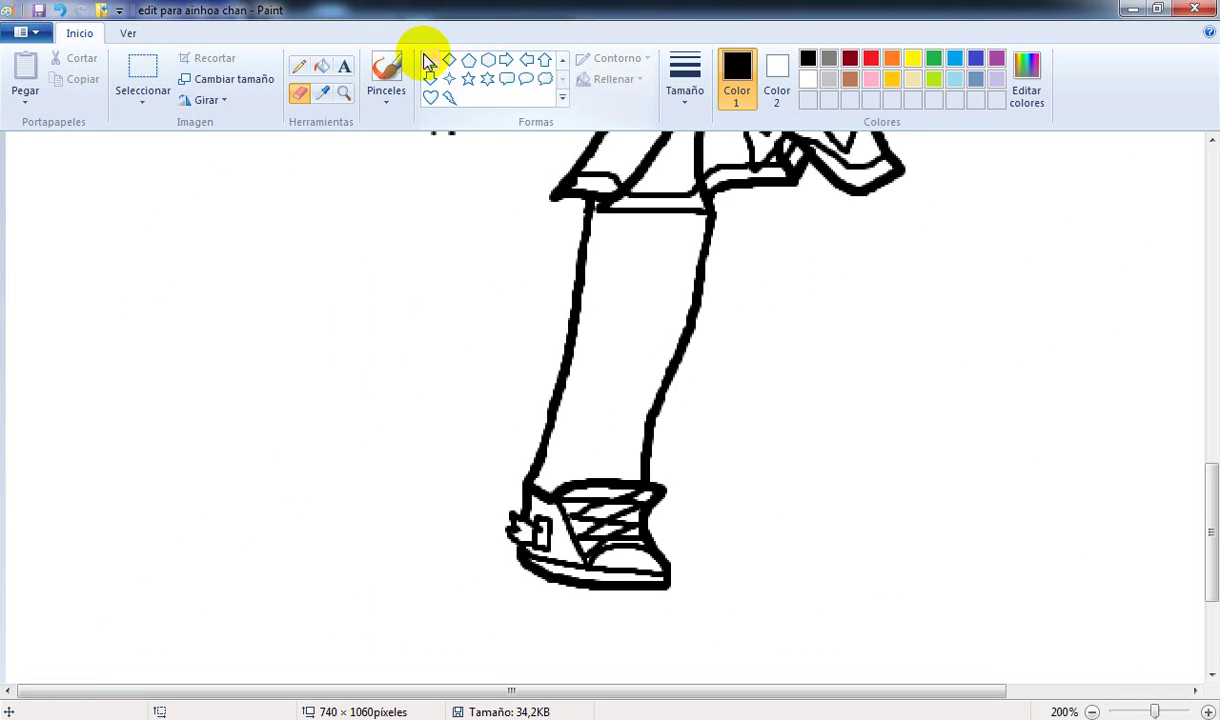
Step: Zoom in to 500% and draw a thick brush line across the top of the leg, just below the skirt's hem
left_click(693, 108)
left_click(721, 213)
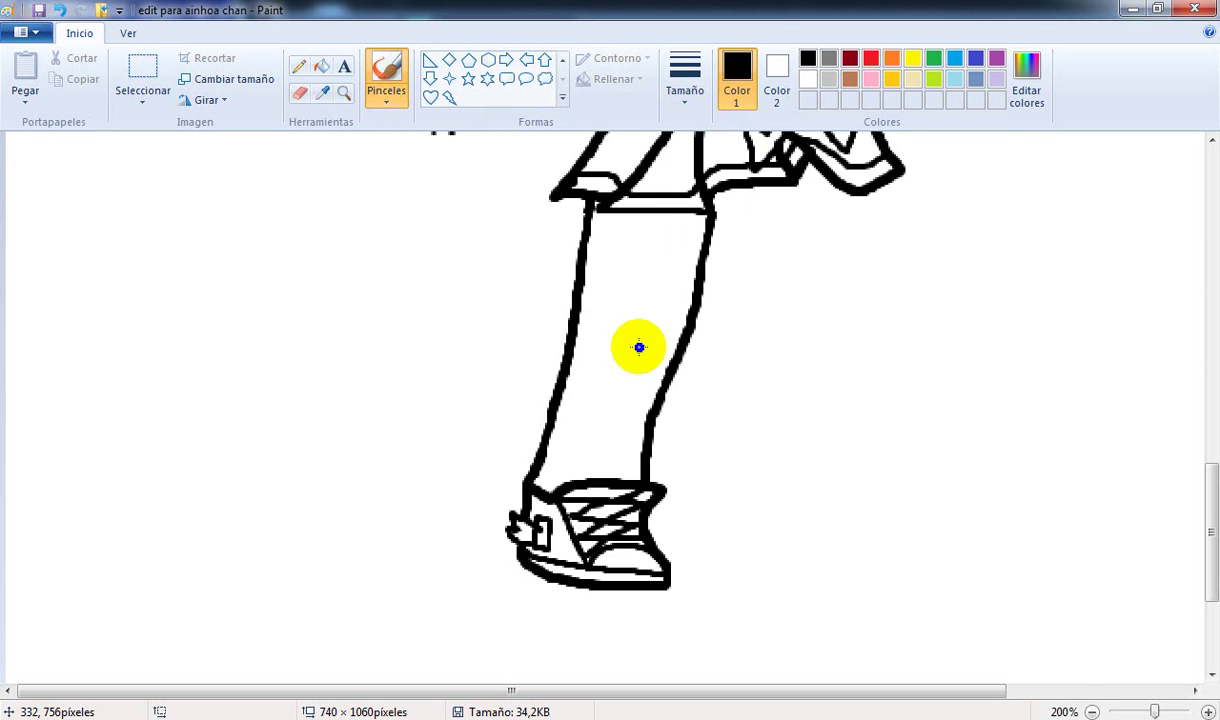
left_click(1208, 711)
left_click(1208, 711)
left_click(1208, 711)
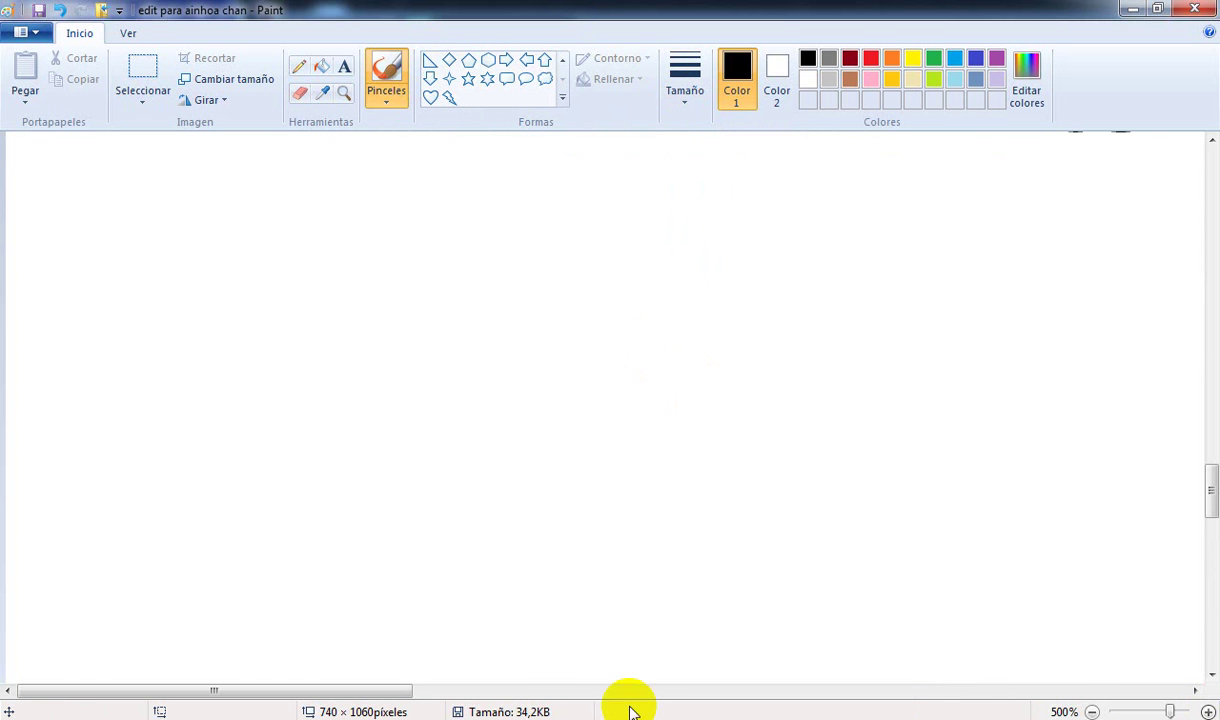
left_click_drag(397, 691, 795, 692)
scroll(600, 518, "down", 2)
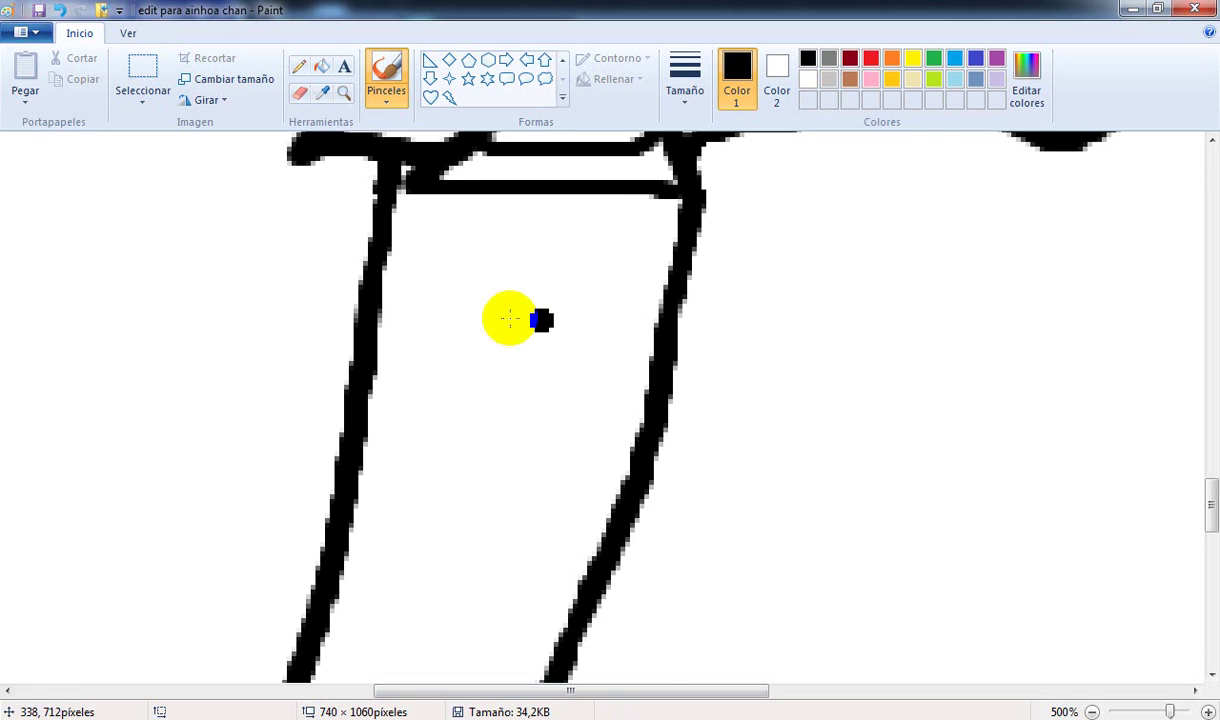
scroll(382, 484, "up", 3)
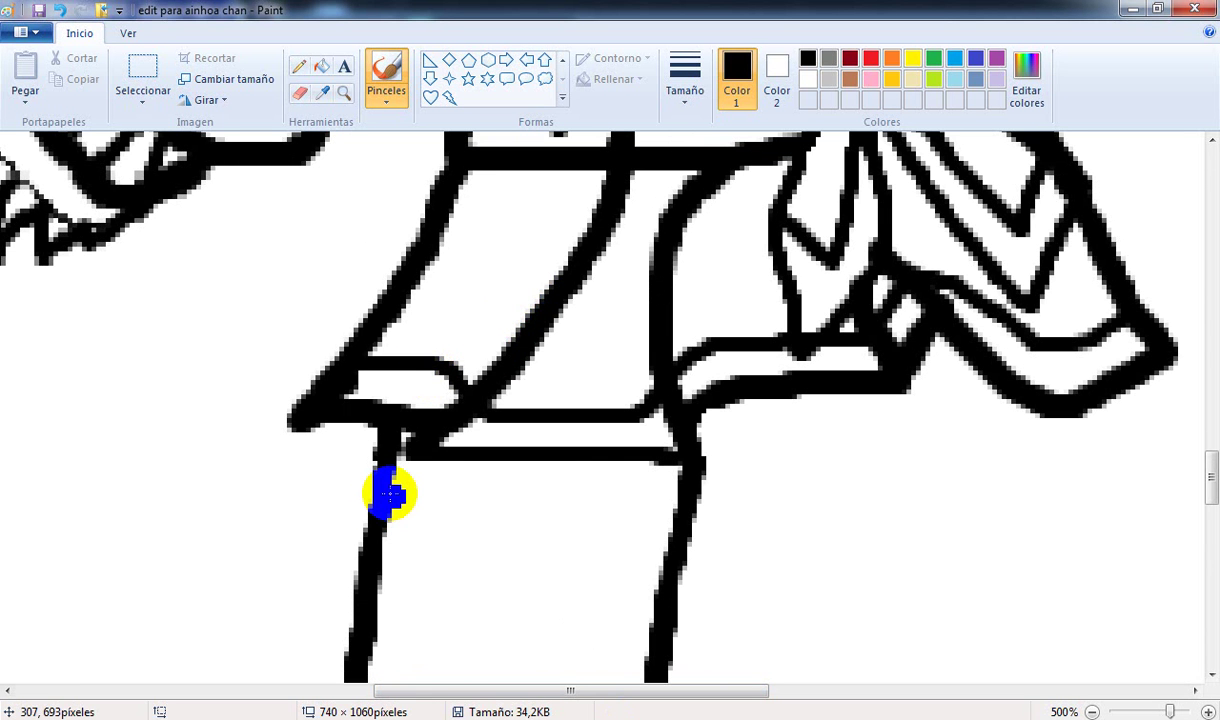
left_click_drag(389, 493, 670, 511)
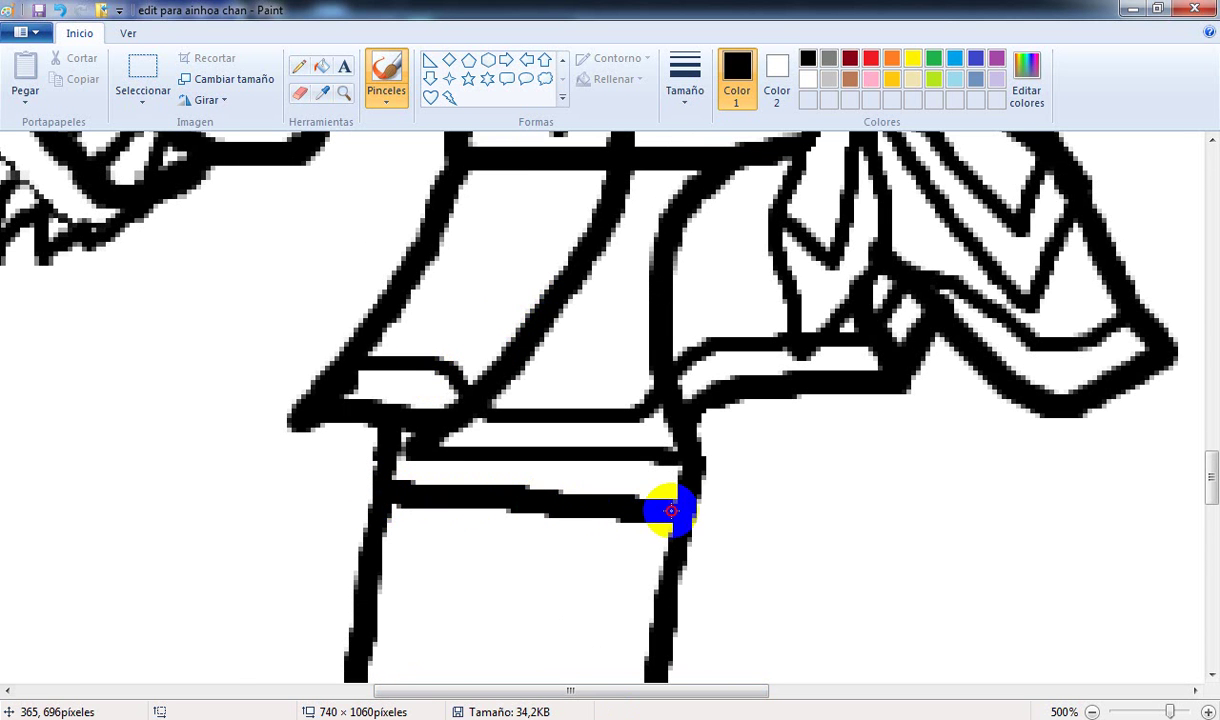
Step: Draw a second thick line across the leg farther down to close the band, and switch to a thinner brush size
scroll(650, 455, "down", 6)
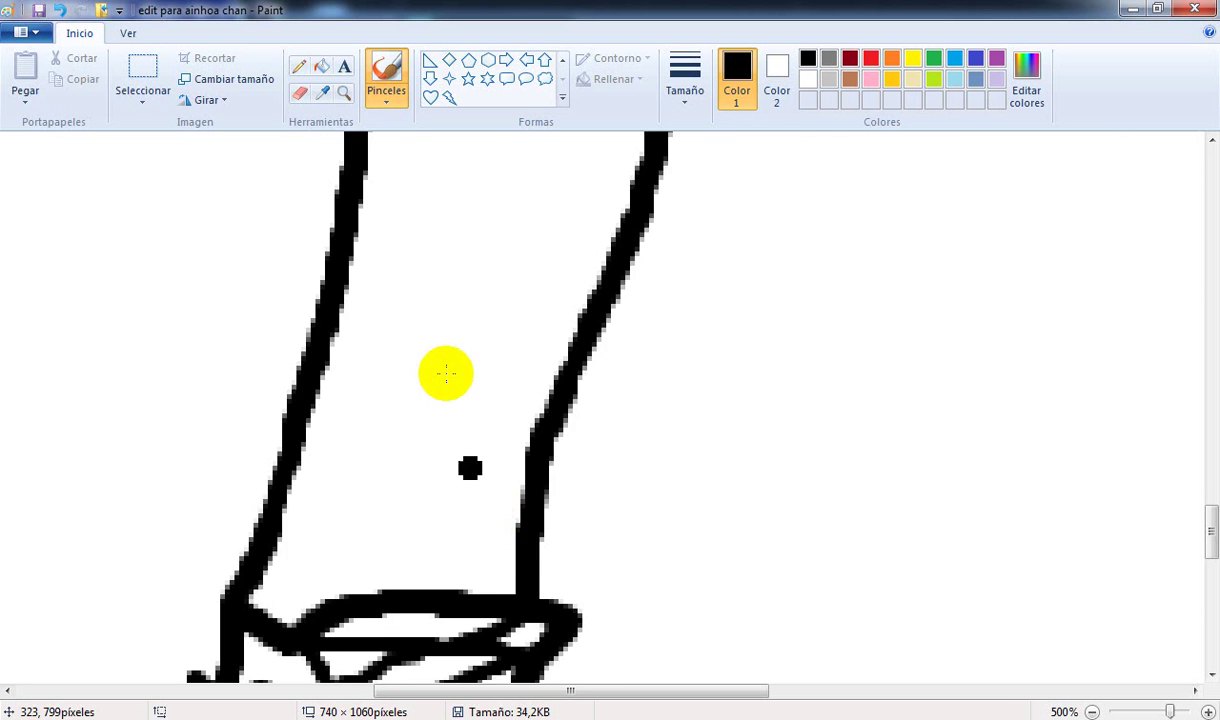
scroll(414, 389, "up", 5)
scroll(362, 392, "down", 1)
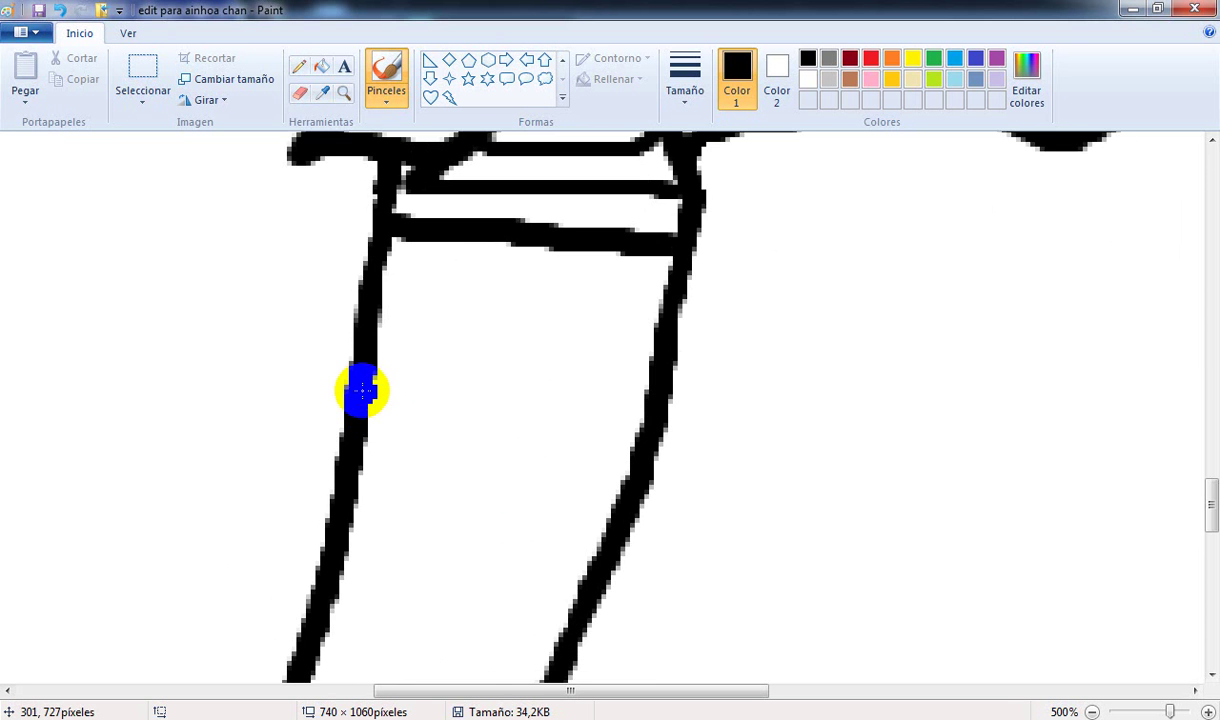
left_click_drag(367, 379, 642, 387)
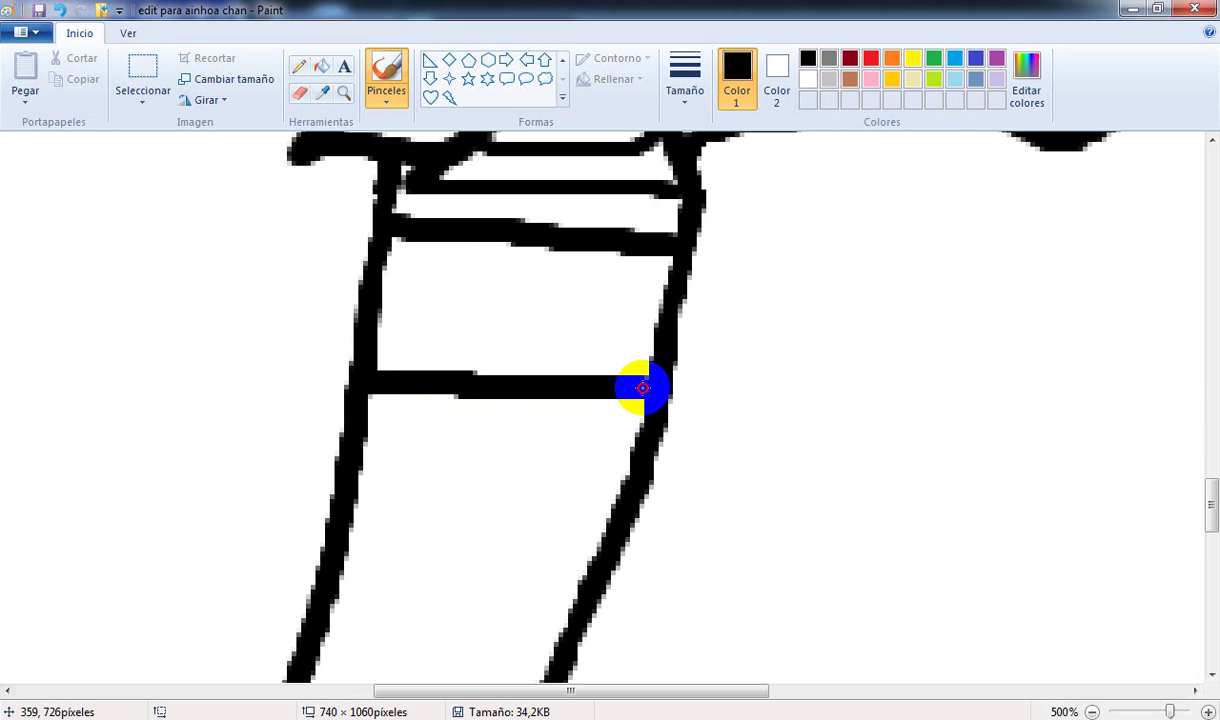
left_click(684, 90)
left_click(702, 168)
left_click(362, 388)
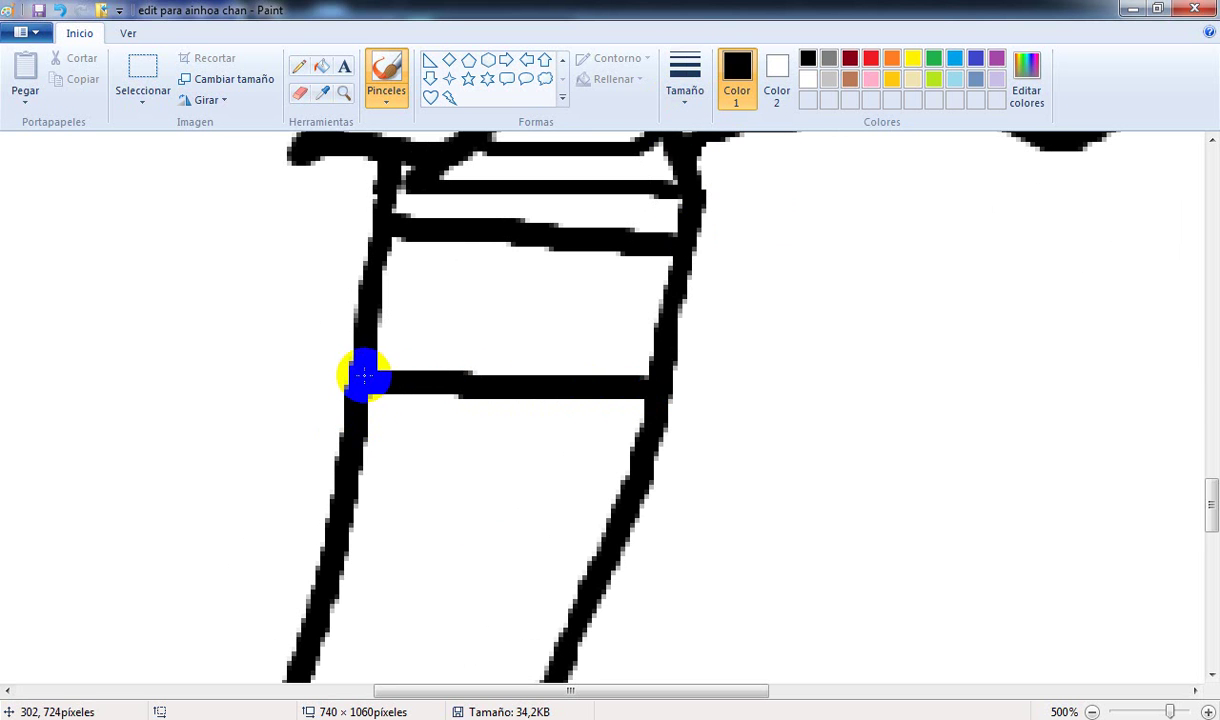
mouse_move(312, 434)
left_mouse_down()
mouse_move(392, 434)
mouse_move(354, 498)
mouse_move(436, 467)
mouse_move(510, 505)
mouse_move(544, 450)
mouse_move(581, 510)
mouse_move(635, 475)
mouse_move(647, 490)
mouse_move(612, 492)
left_mouse_up()
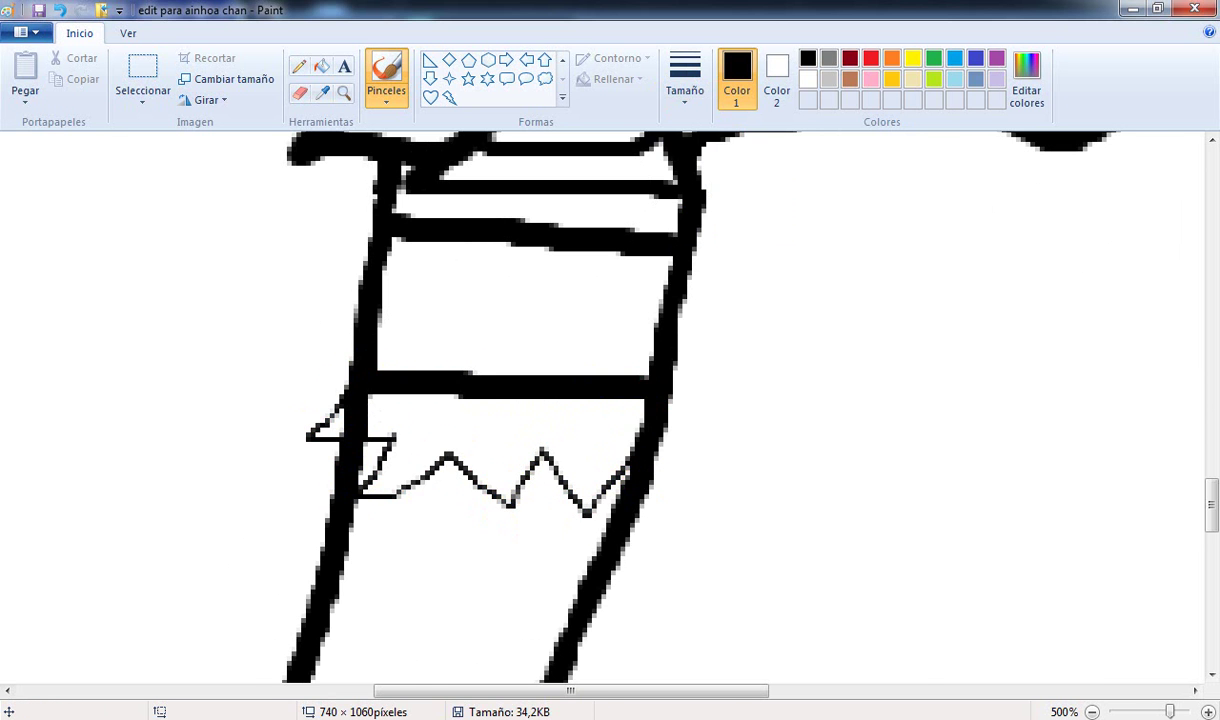
key("alt+Tab")
key("alt+Tab")
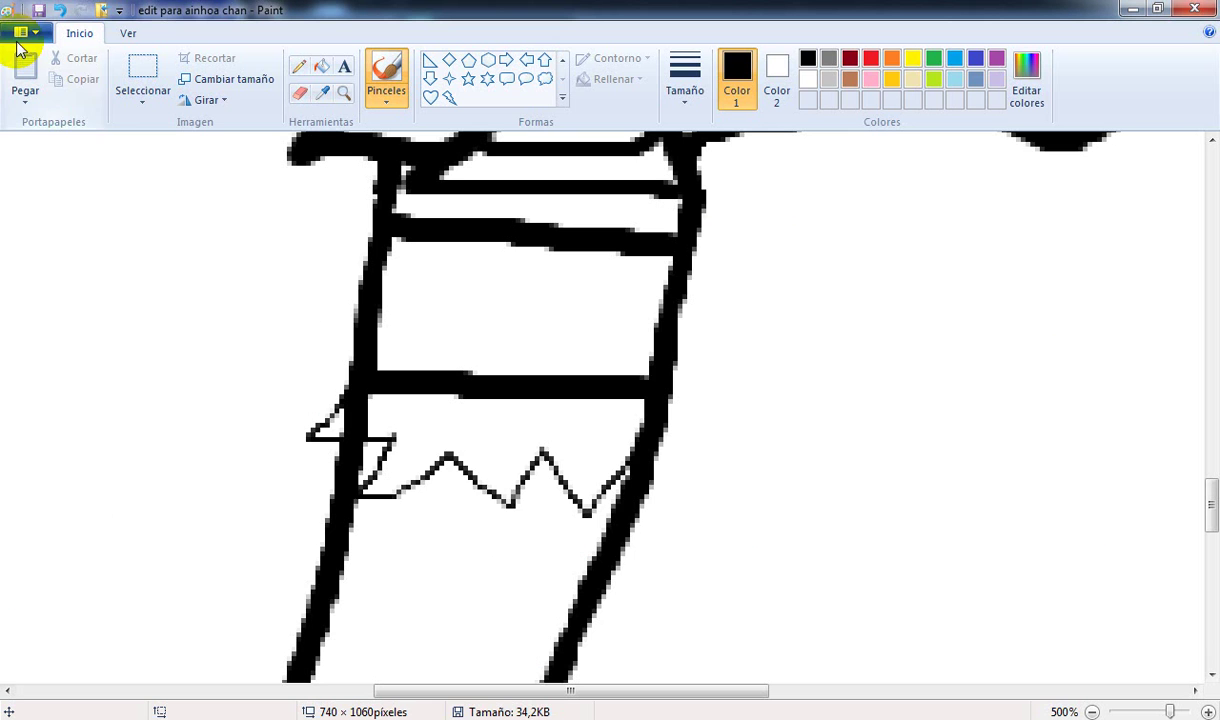
left_click(59, 10)
Step: Draw a thin zigzag ruffle across the leg below the band and erase the leg's back outline between band and ruffle
mouse_move(333, 404)
left_mouse_down()
mouse_move(311, 470)
mouse_move(364, 456)
mouse_move(391, 431)
mouse_move(368, 476)
mouse_move(399, 473)
mouse_move(448, 432)
mouse_move(436, 462)
mouse_move(508, 422)
mouse_move(525, 478)
mouse_move(567, 427)
left_mouse_up()
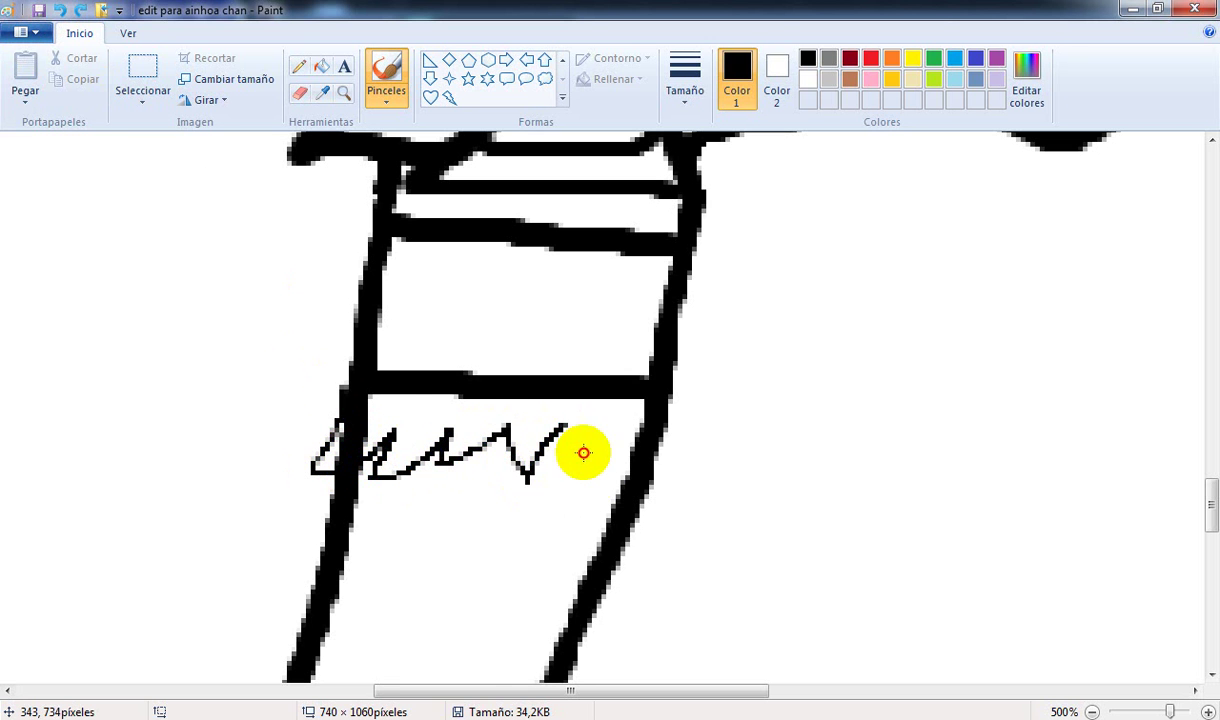
mouse_move(610, 480)
left_mouse_down()
mouse_move(617, 433)
mouse_move(632, 469)
left_mouse_up()
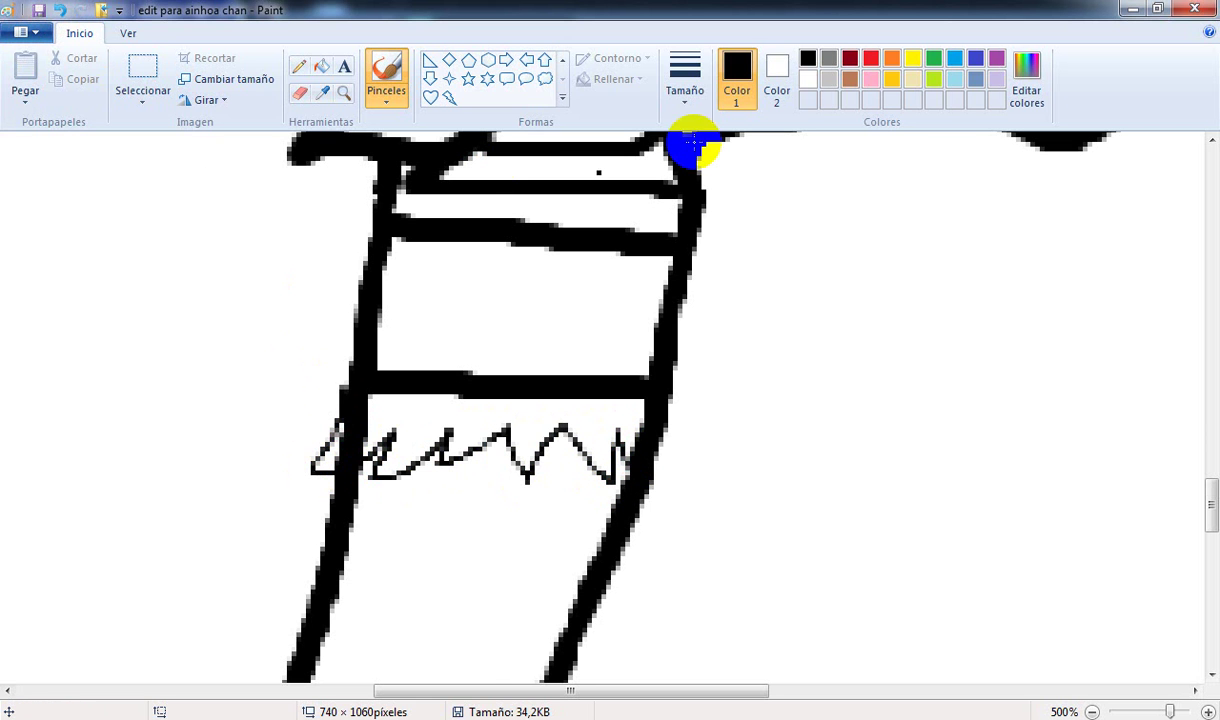
left_click(298, 93)
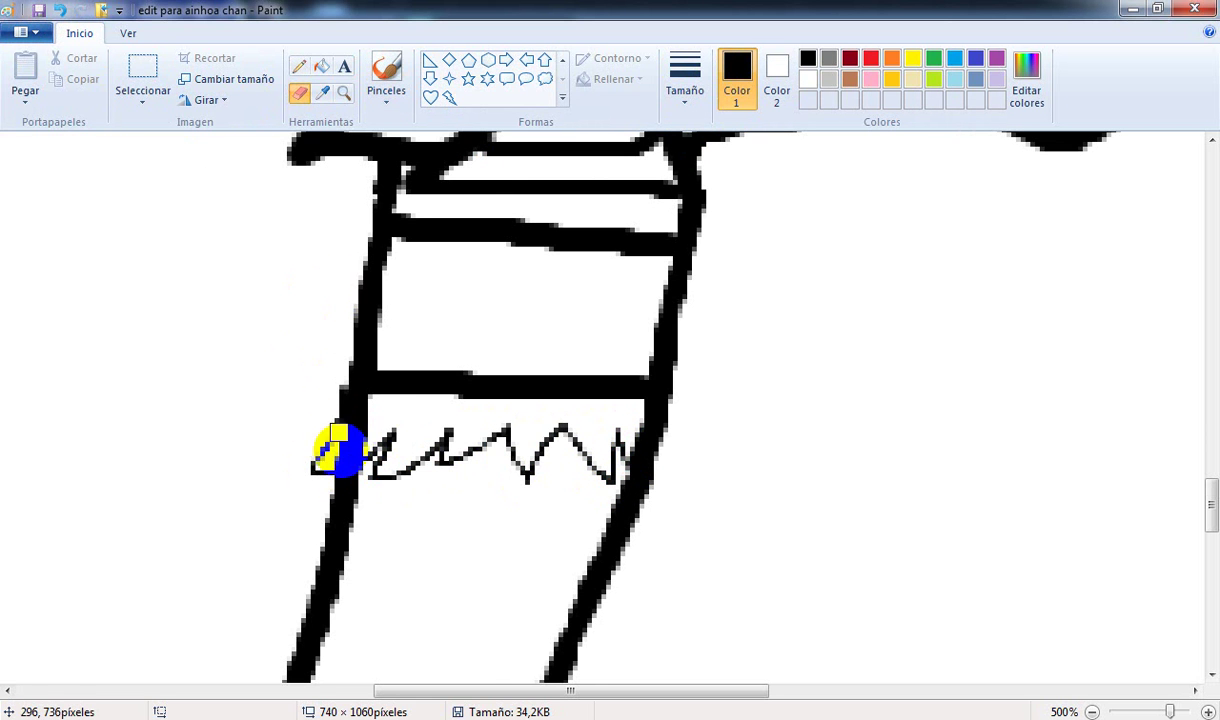
mouse_move(341, 457)
left_mouse_down()
mouse_move(382, 417)
mouse_move(364, 406)
left_mouse_up()
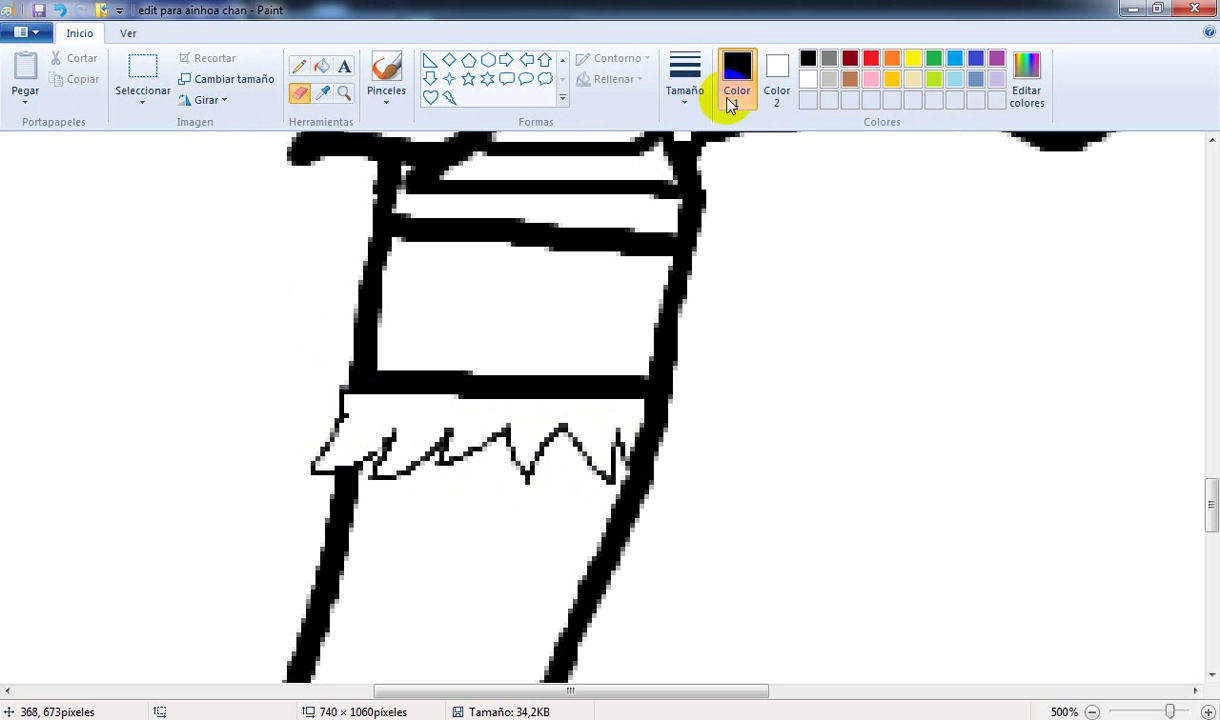
left_click(689, 68)
left_click(713, 172)
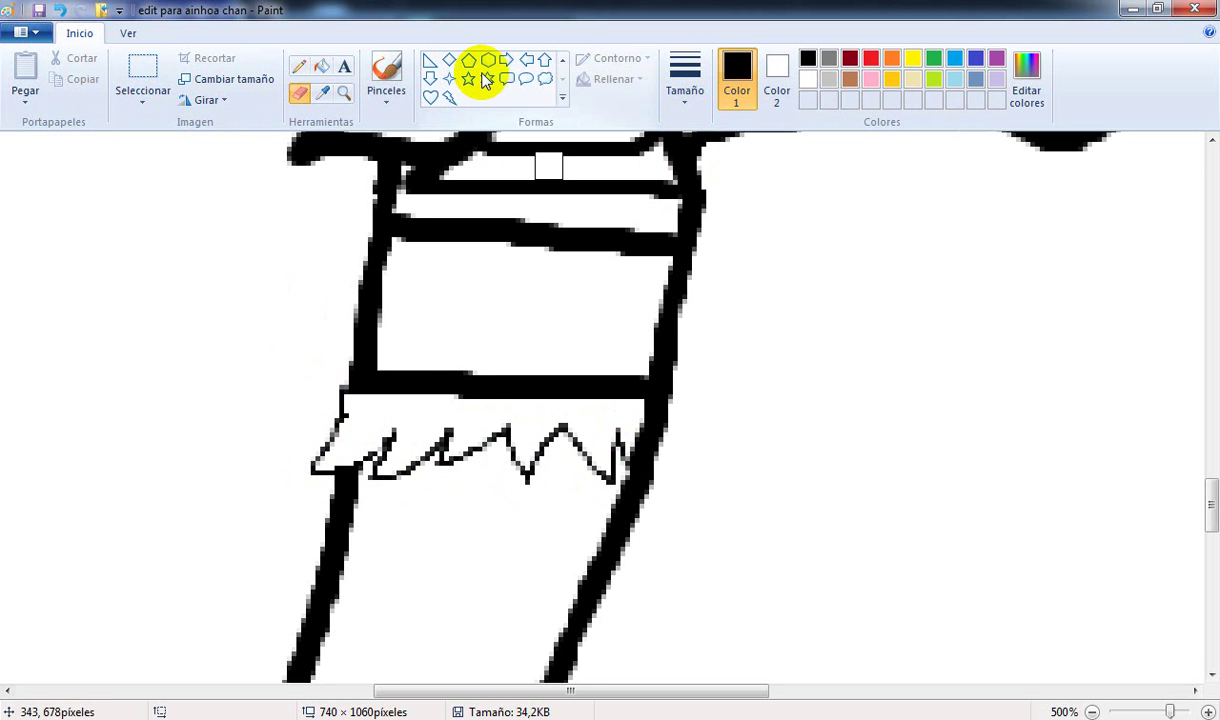
left_click(386, 80)
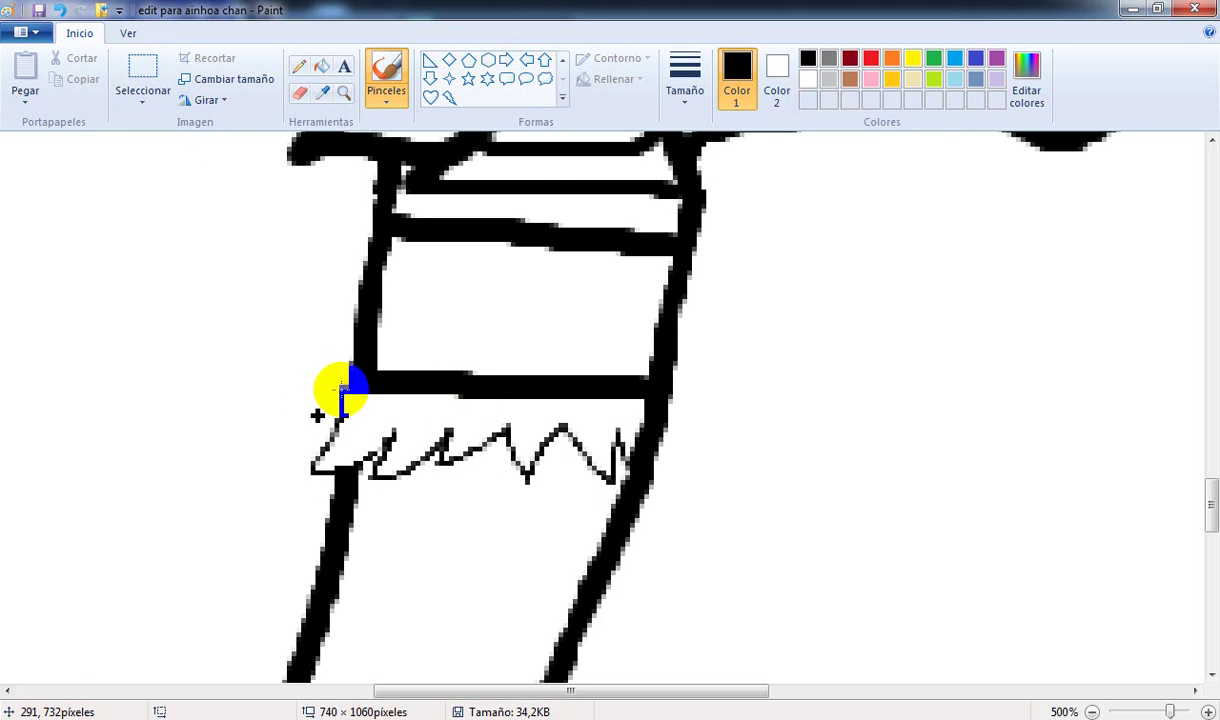
left_click(685, 78)
left_click(688, 208)
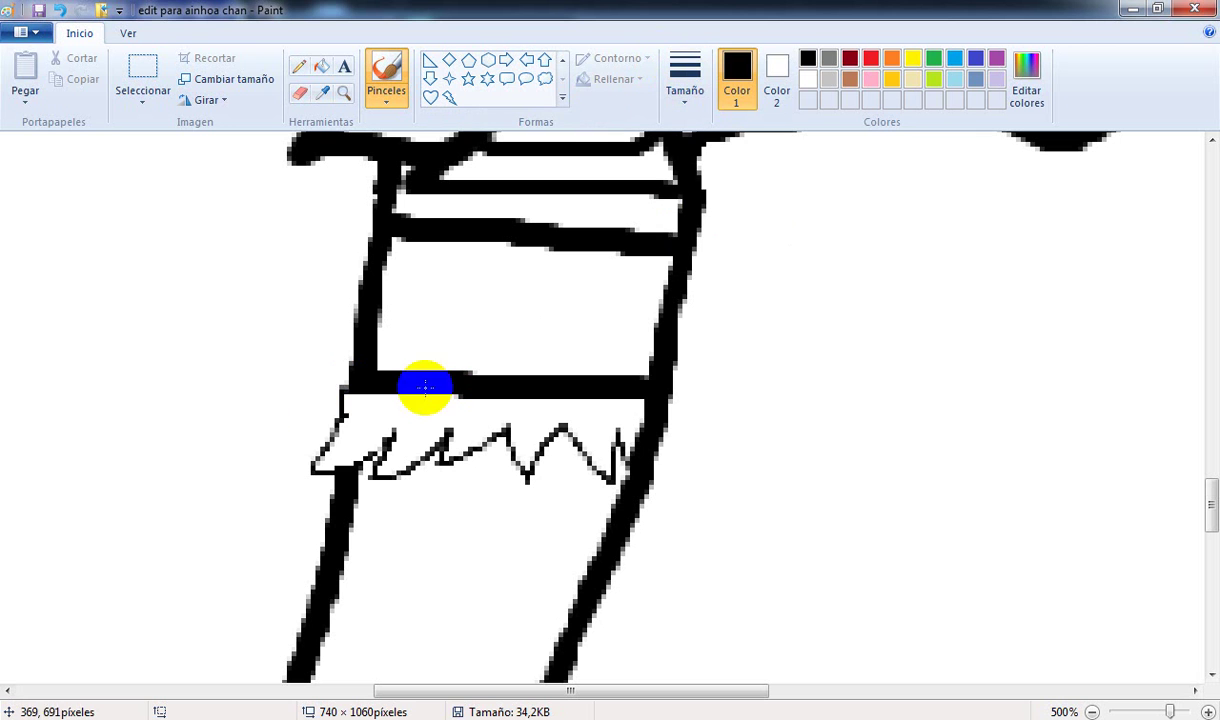
left_click_drag(358, 384, 307, 465)
left_click(55, 10)
Step: Trace over the whole zigzag ruffle with a thicker brush, starting at the band's back end and filling its small gap
left_click(690, 62)
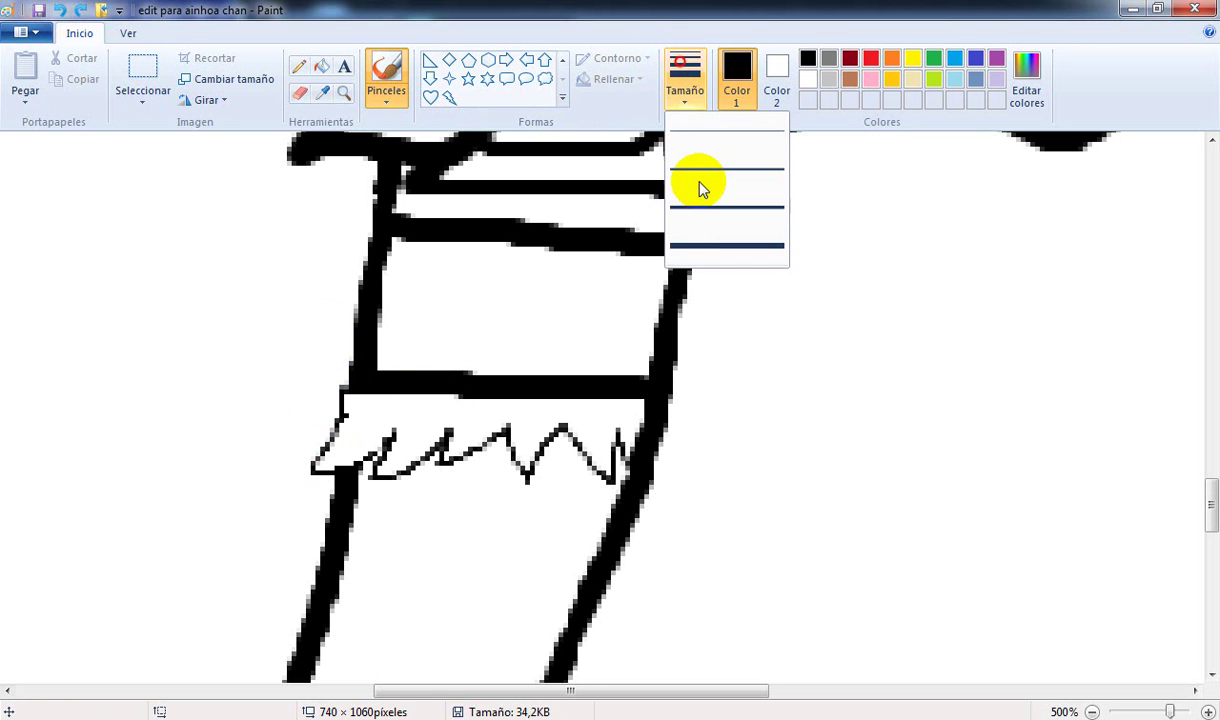
left_click(702, 185)
mouse_move(352, 388)
left_mouse_down()
mouse_move(310, 466)
mouse_move(387, 442)
mouse_move(374, 473)
mouse_move(430, 458)
mouse_move(448, 437)
mouse_move(441, 455)
mouse_move(507, 431)
mouse_move(522, 467)
mouse_move(562, 425)
mouse_move(612, 478)
mouse_move(604, 432)
mouse_move(629, 469)
left_mouse_up()
left_click(388, 443)
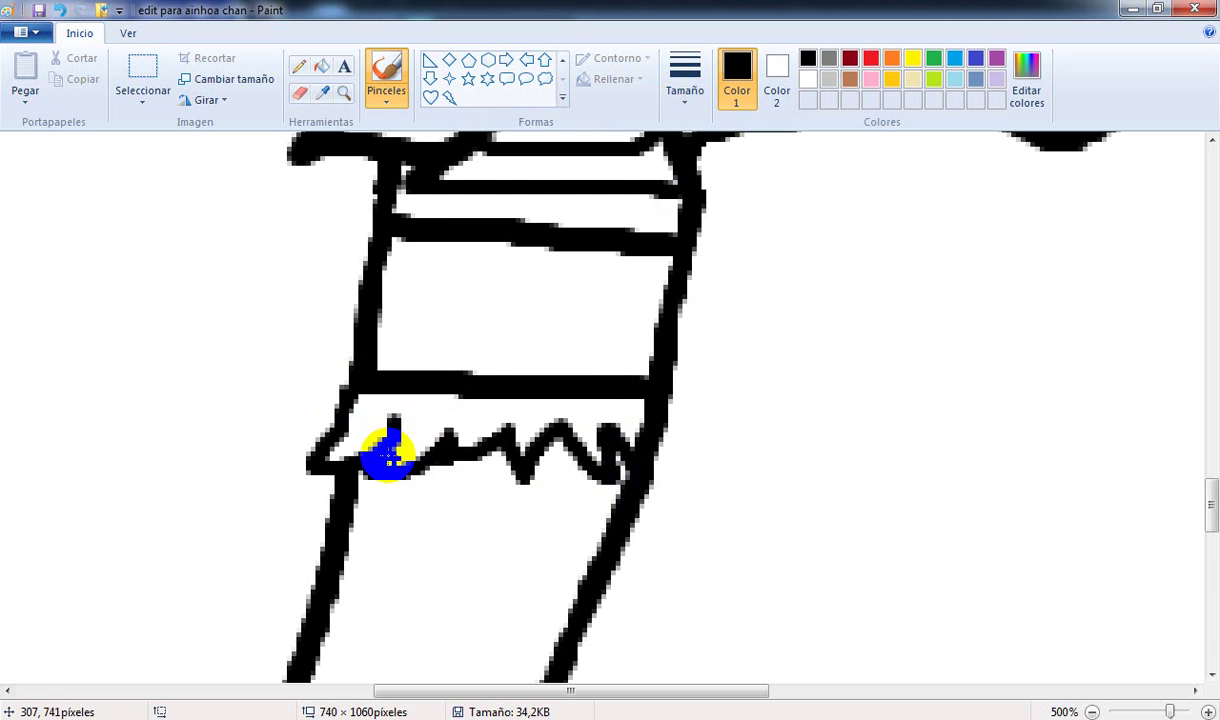
Step: At 200% zoom, add a 284 × 106-pixel text box beside the leg and set its font size to 16
scroll(460, 355, "down", 5)
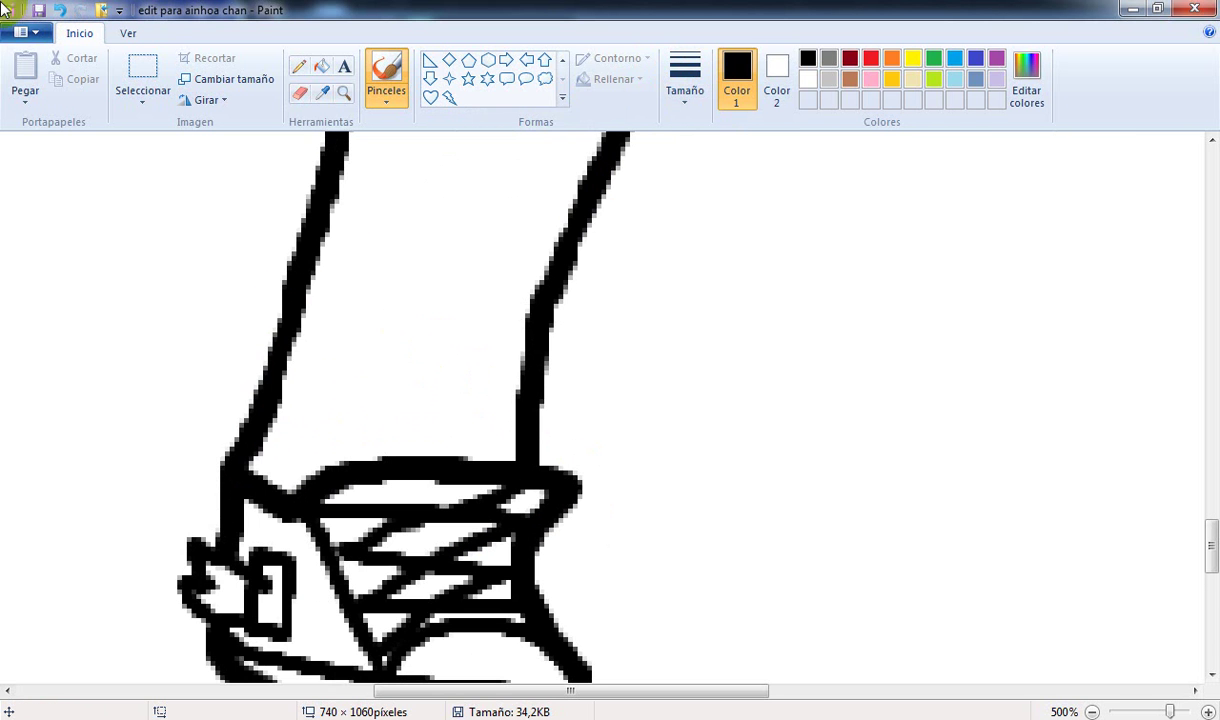
left_click(1094, 712)
left_click(1094, 712)
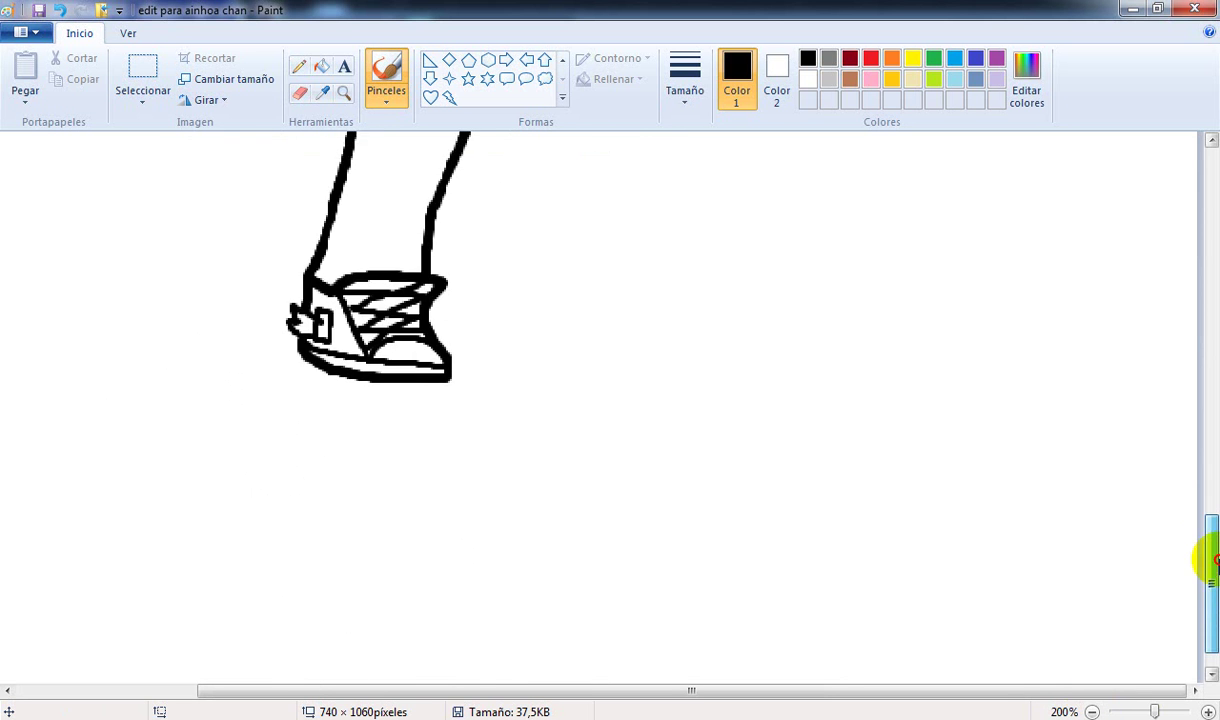
left_click_drag(1203, 558, 1212, 534)
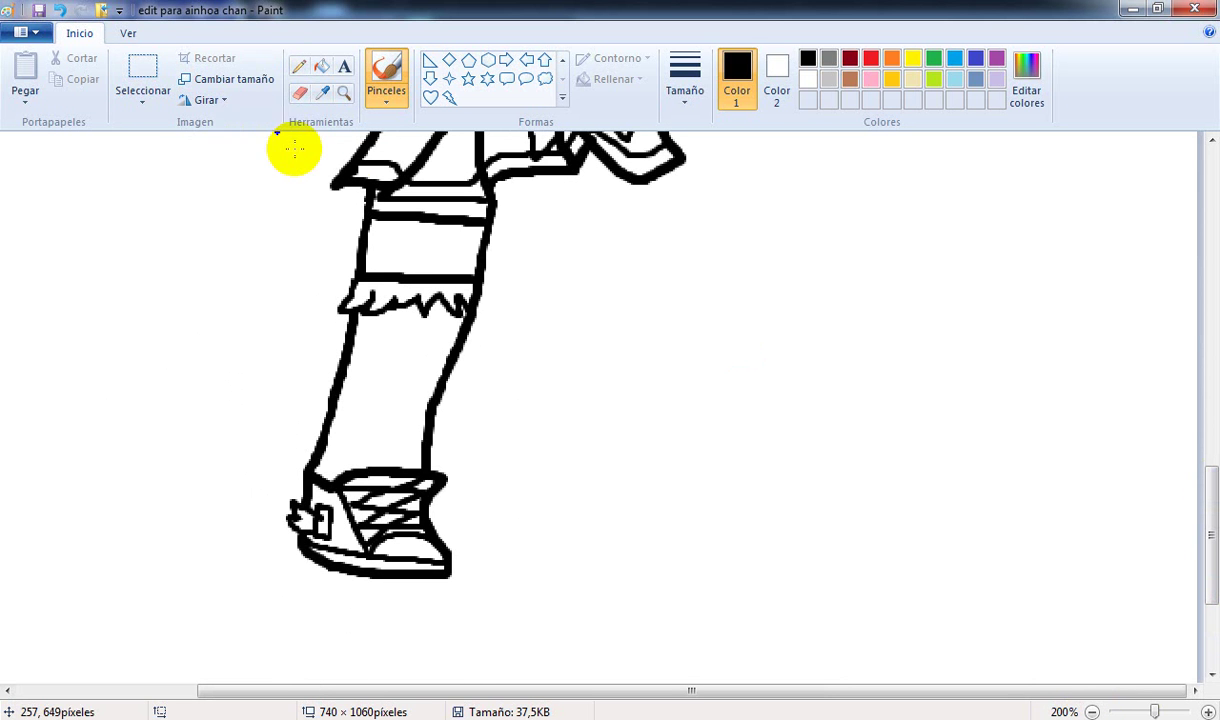
left_click(344, 68)
left_click_drag(632, 243, 1171, 442)
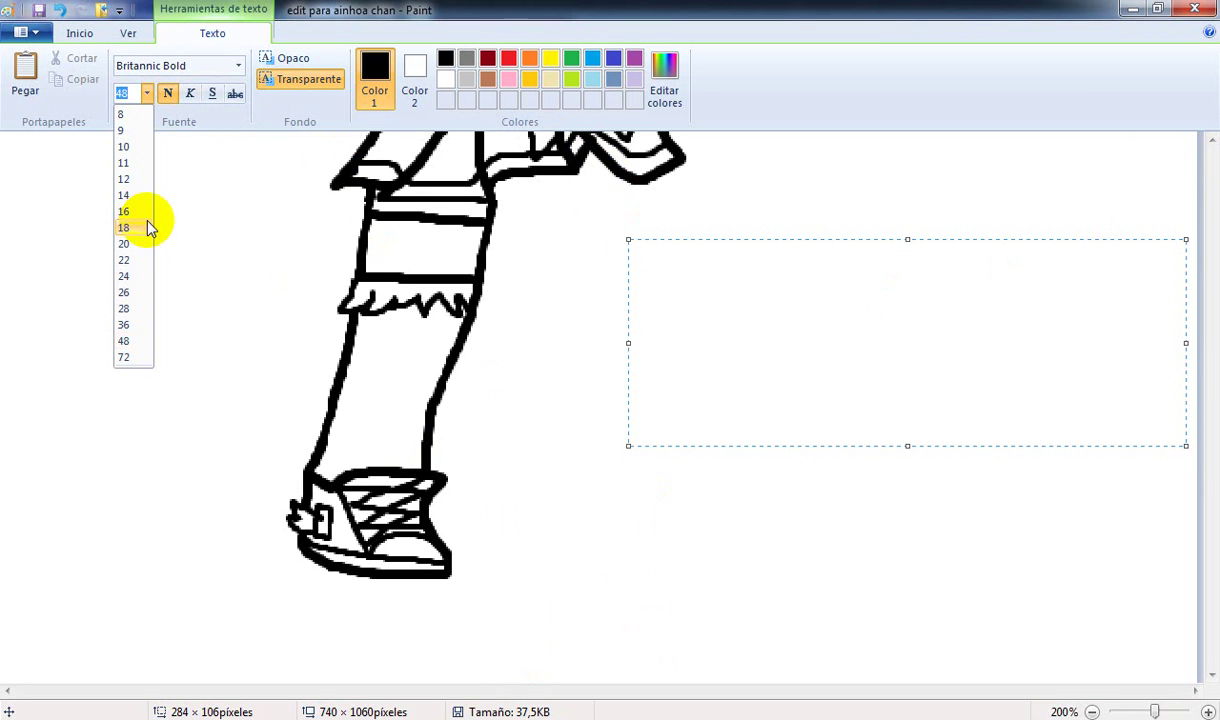
left_click(126, 212)
left_click(741, 300)
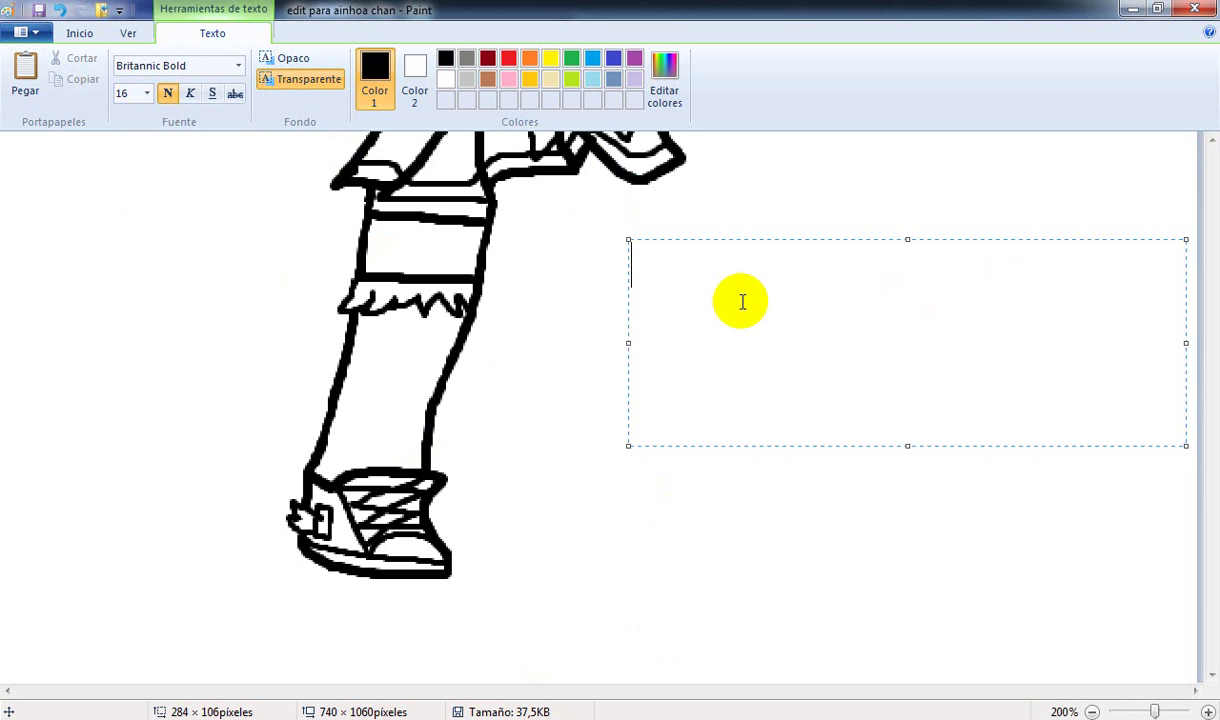
type("H")
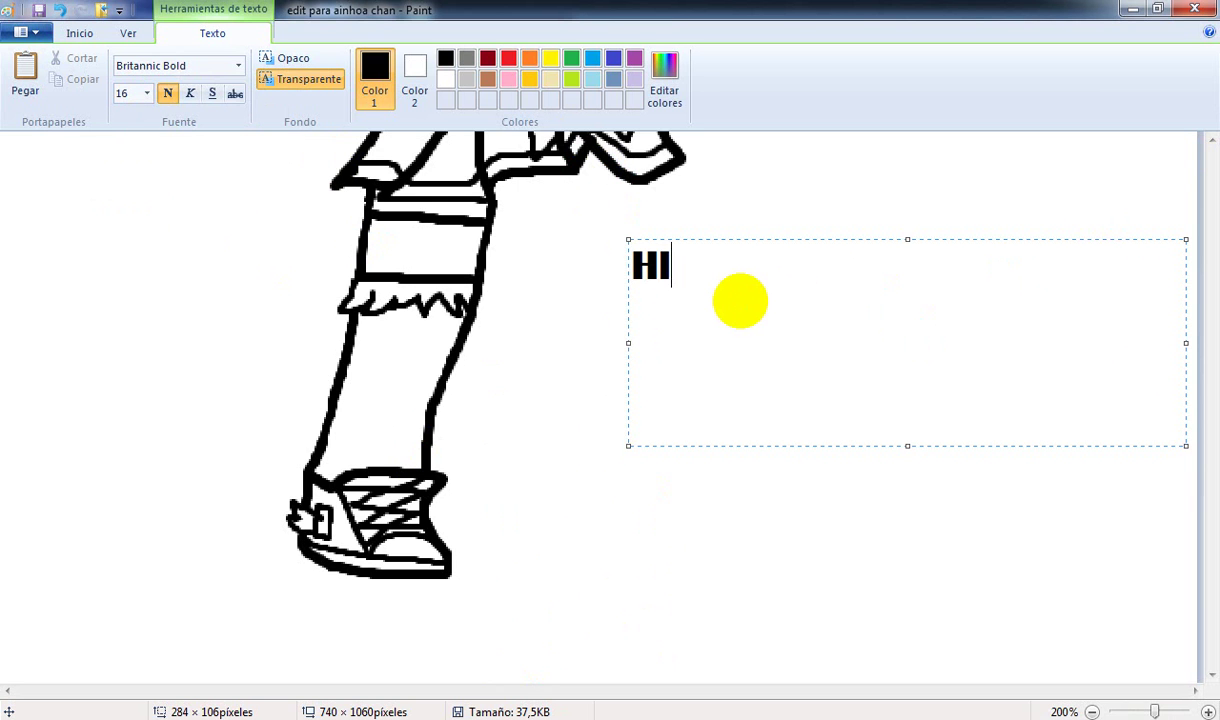
type("ola wenas")
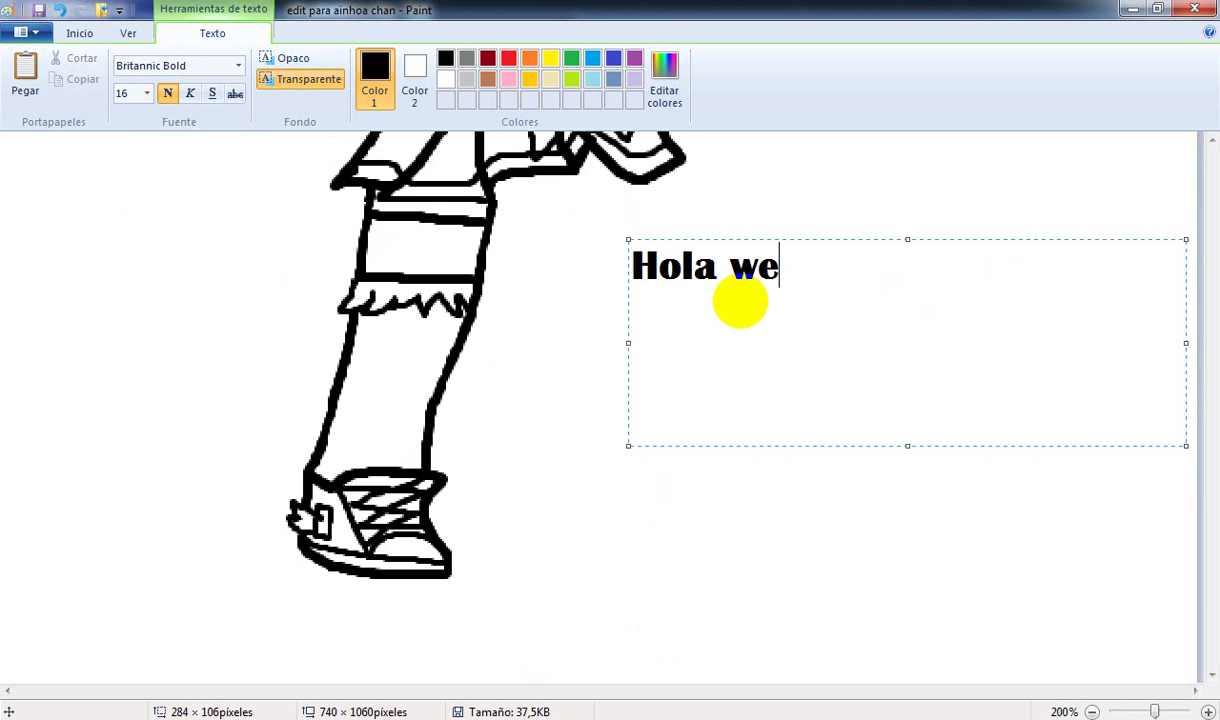
key("BackSpace")
key("BackSpace")
key("BackSpace")
key("BackSpace")
key("BackSpace")
key("BackSpace")
key("BackSpace")
key("BackSpace")
key("BackSpace")
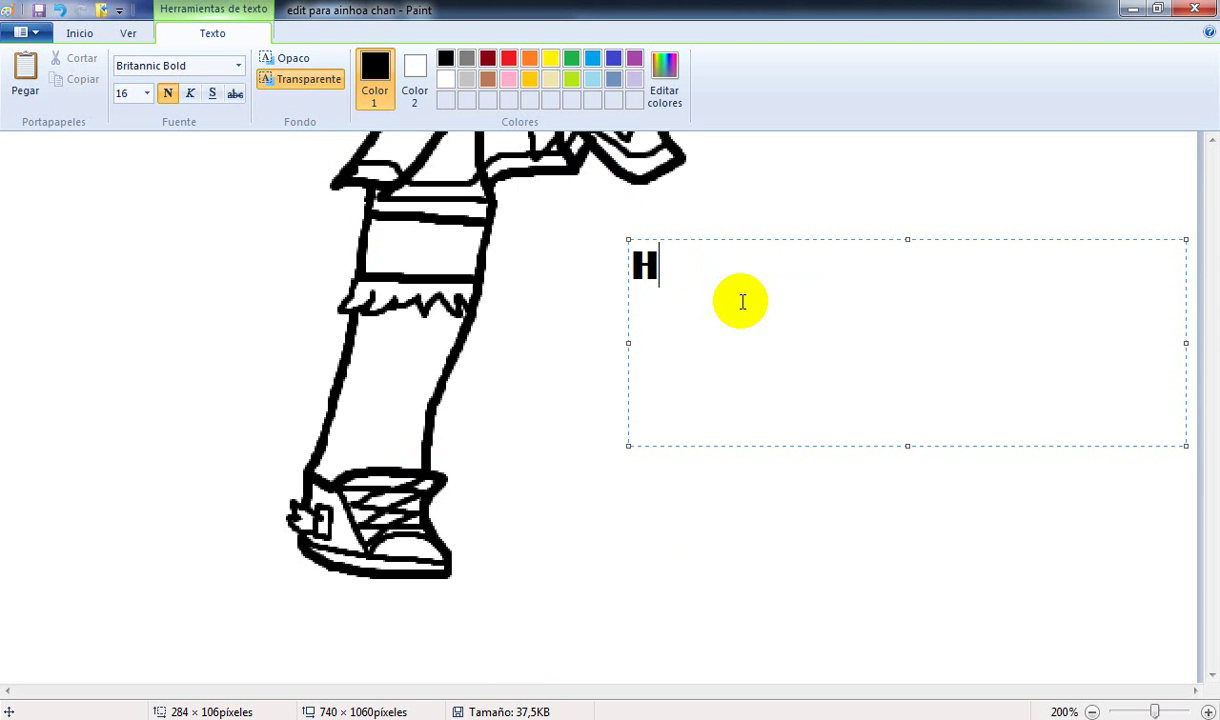
type("No dare")
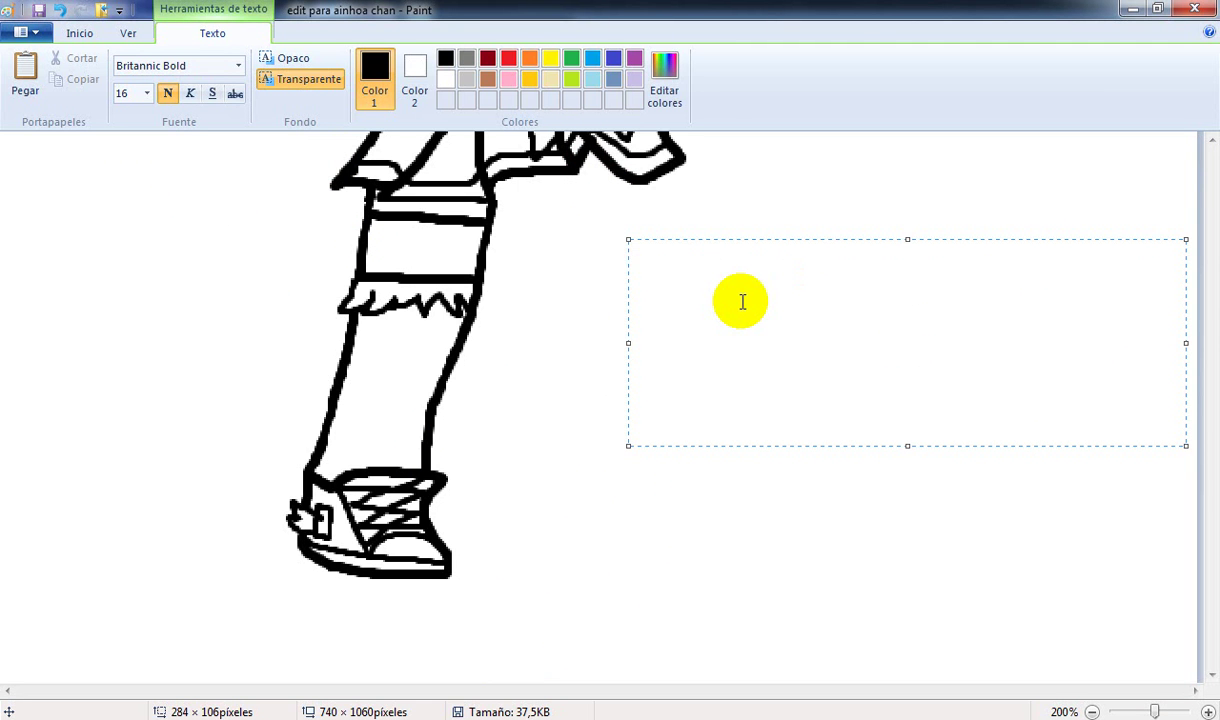
type("No dar")
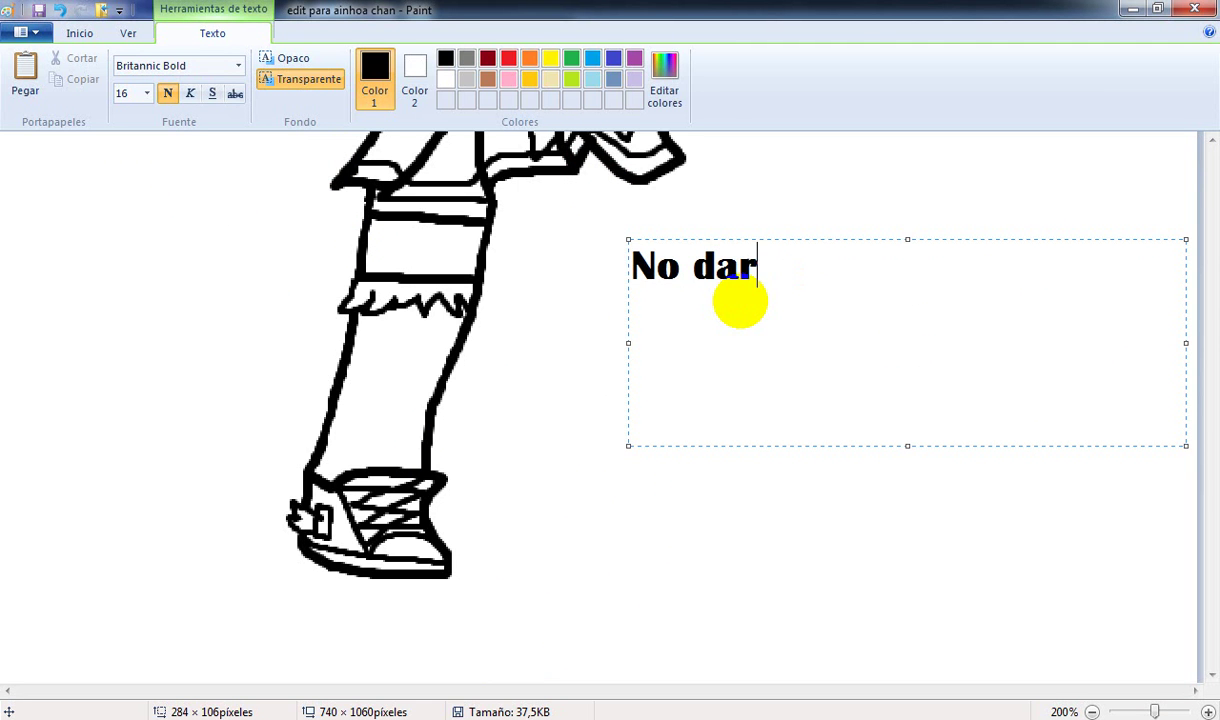
type("e")
type(" mas e")
type("p")
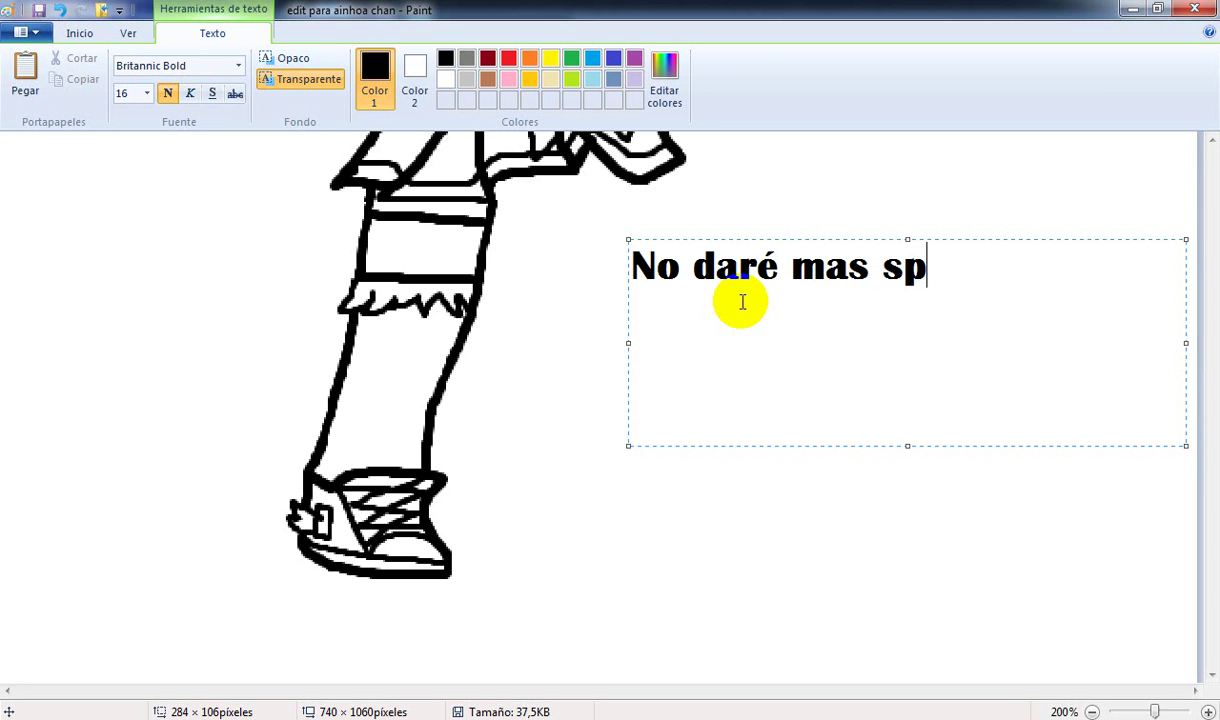
type("oilers del edit")
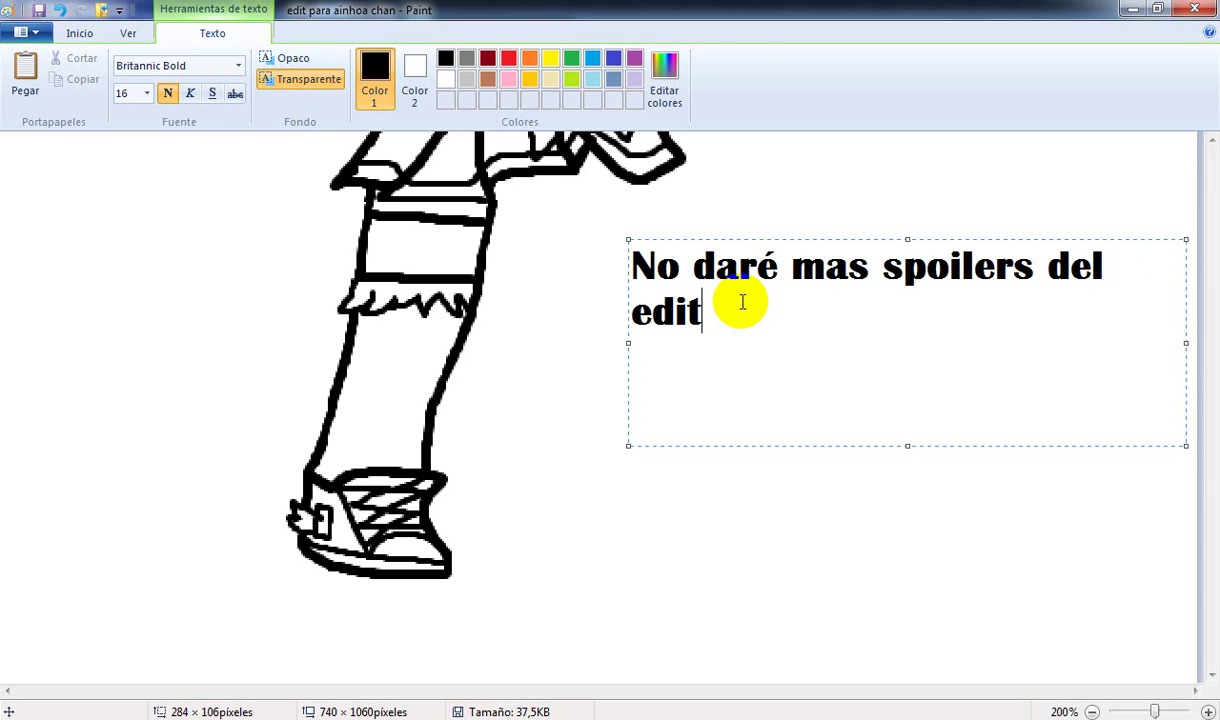
key("BackSpace")
key("BackSpace")
key("BackSpace")
key("BackSpace")
key("BackSpace")
key("BackSpace")
key("BackSpace")
key("BackSpace")
key("BackSpace")
key("BackSpace")
key("BackSpace")
key("BackSpace")
key("BackSpace")
key("BackSpace")
key("BackSpace")
key("BackSpace")
key("BackSpace")
key("BackSpace")
key("BackSpace")
key("BackSpace")
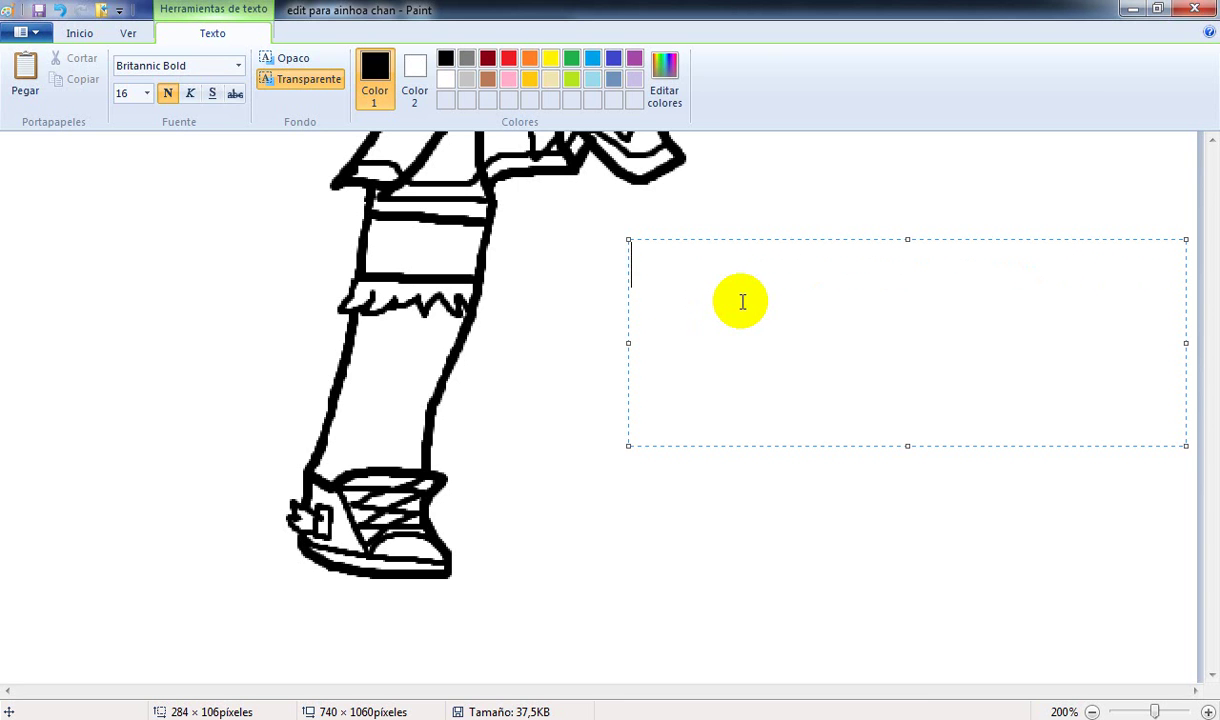
type("bye")
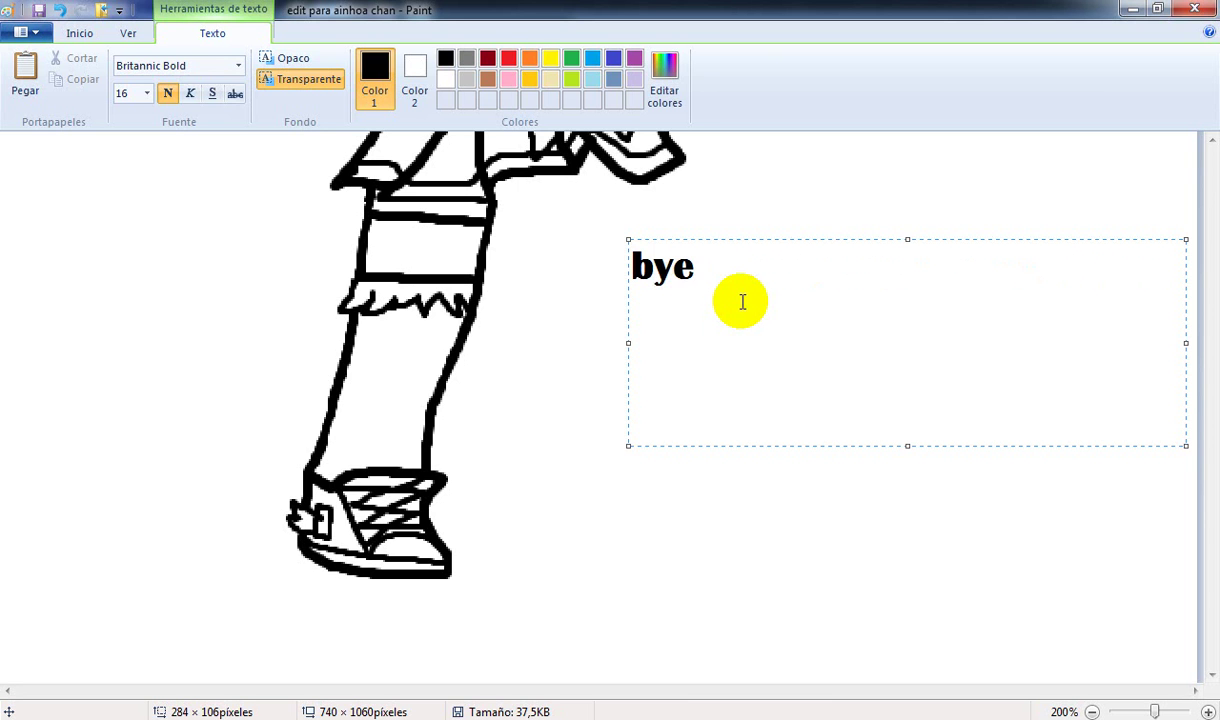
key("BackSpace")
key("BackSpace")
key("BackSpace")
Step: Write "suscribanse >:v" in the text box beside the leg
type("suscribance")
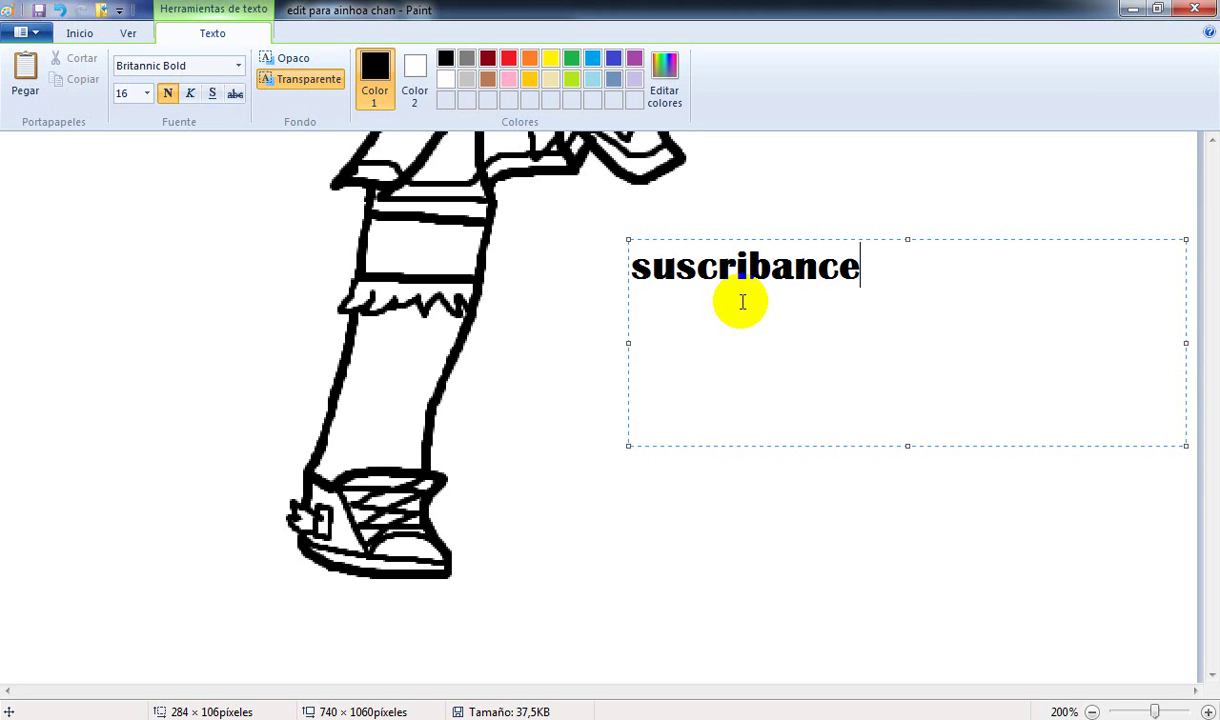
key("BackSpace")
key("BackSpace")
type("se >:v")
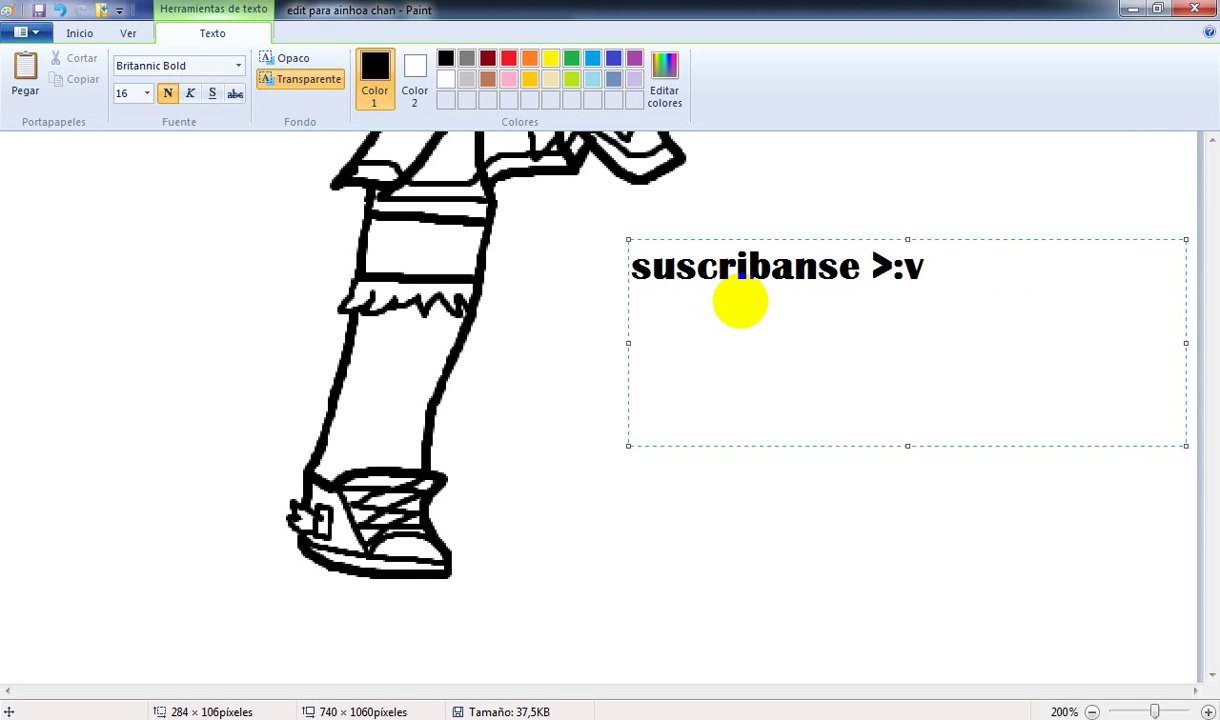